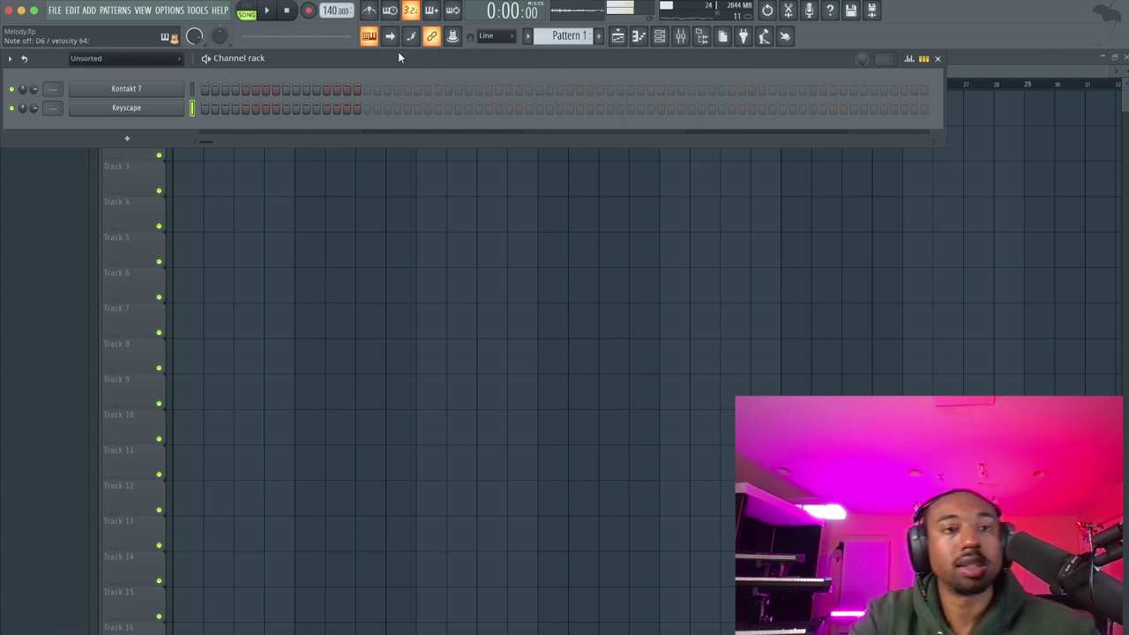
- Tap in the project tempo with the Tempo tapper and fine-tune it to 112 BPM
{"action": "right_click", "coordinate": [332, 10]}
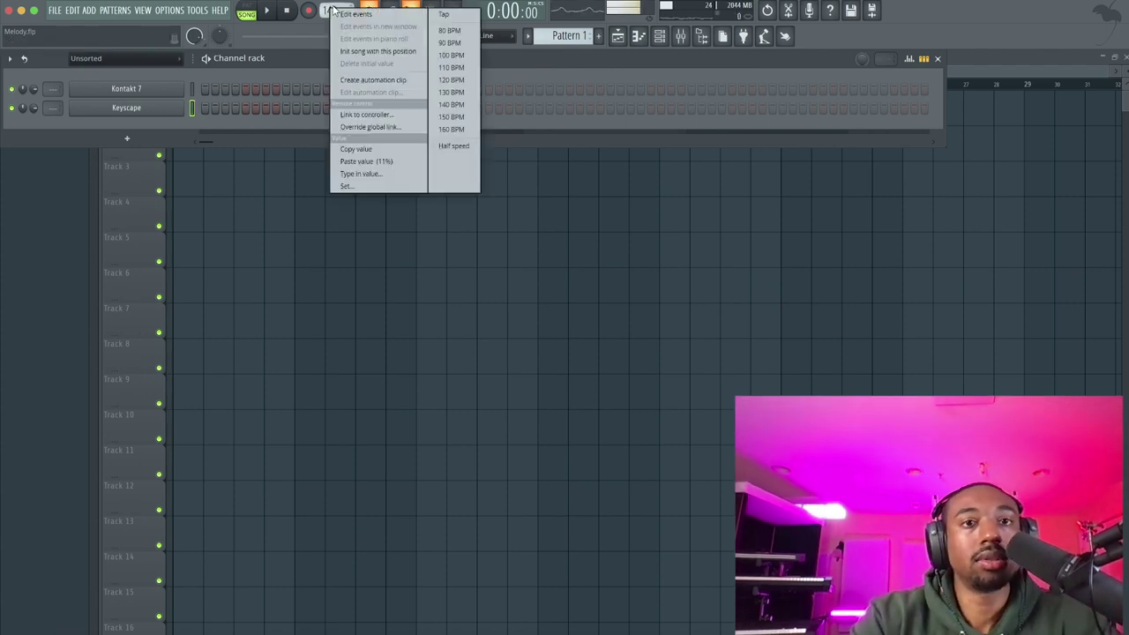
{"action": "left_click", "coordinate": [450, 14]}
{"action": "left_click", "coordinate": [555, 285]}
{"action": "left_click", "coordinate": [563, 288]}
{"action": "left_click", "coordinate": [564, 289]}
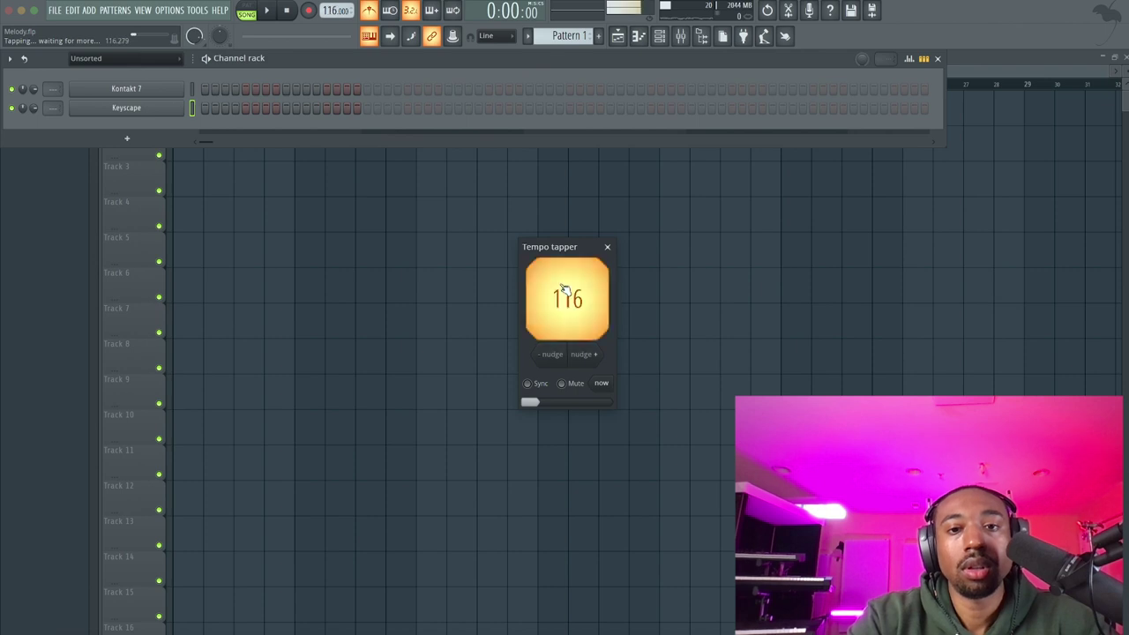
{"action": "left_click", "coordinate": [564, 289]}
{"action": "left_click", "coordinate": [565, 290]}
{"action": "left_click", "coordinate": [607, 247]}
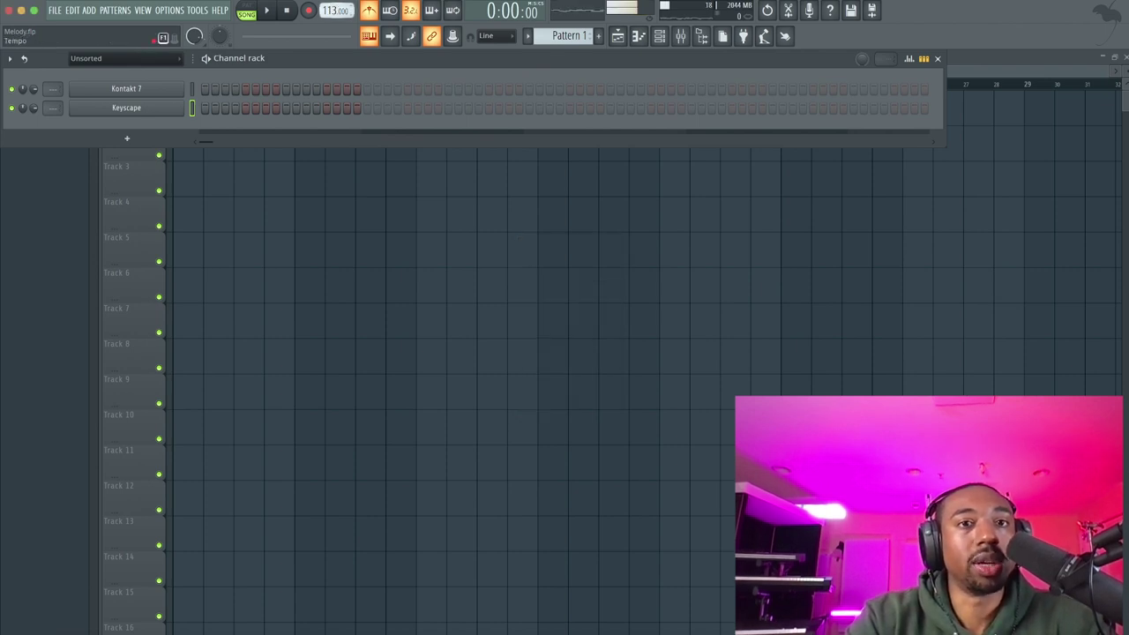
{"action": "scroll", "coordinate": [331, 10], "scroll_direction": "down", "scroll_amount": 2}
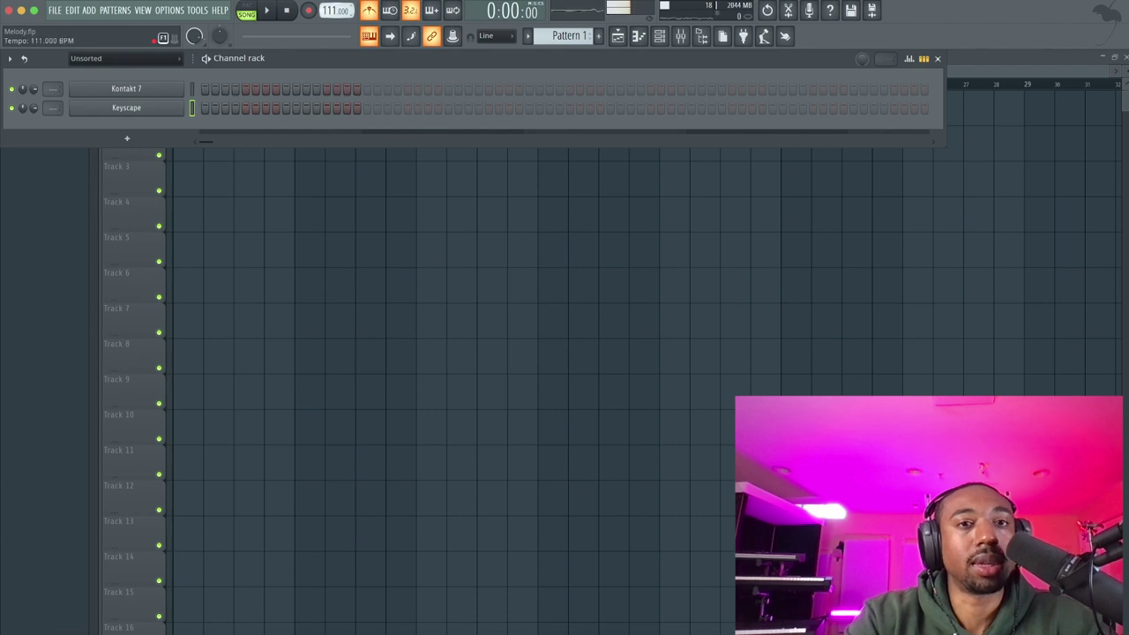
{"action": "scroll", "coordinate": [333, 11], "scroll_direction": "up", "scroll_amount": 1}
- Record a four-bar chord progression on the Keyscape channel, capturing notes and automation
{"action": "left_click", "coordinate": [308, 10]}
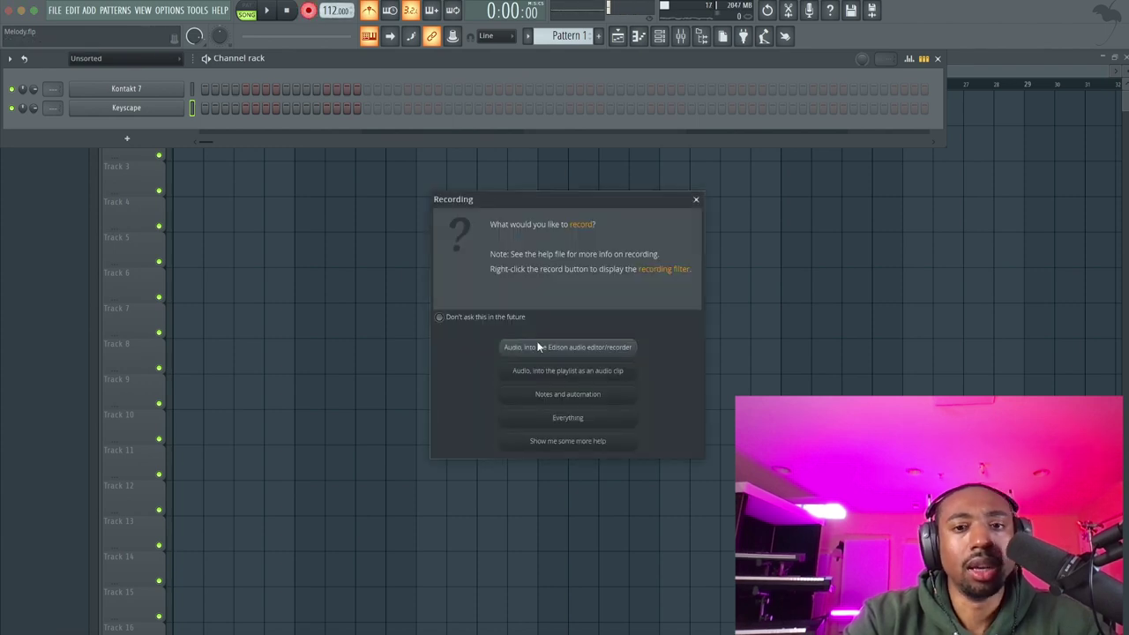
{"action": "left_click", "coordinate": [551, 394]}
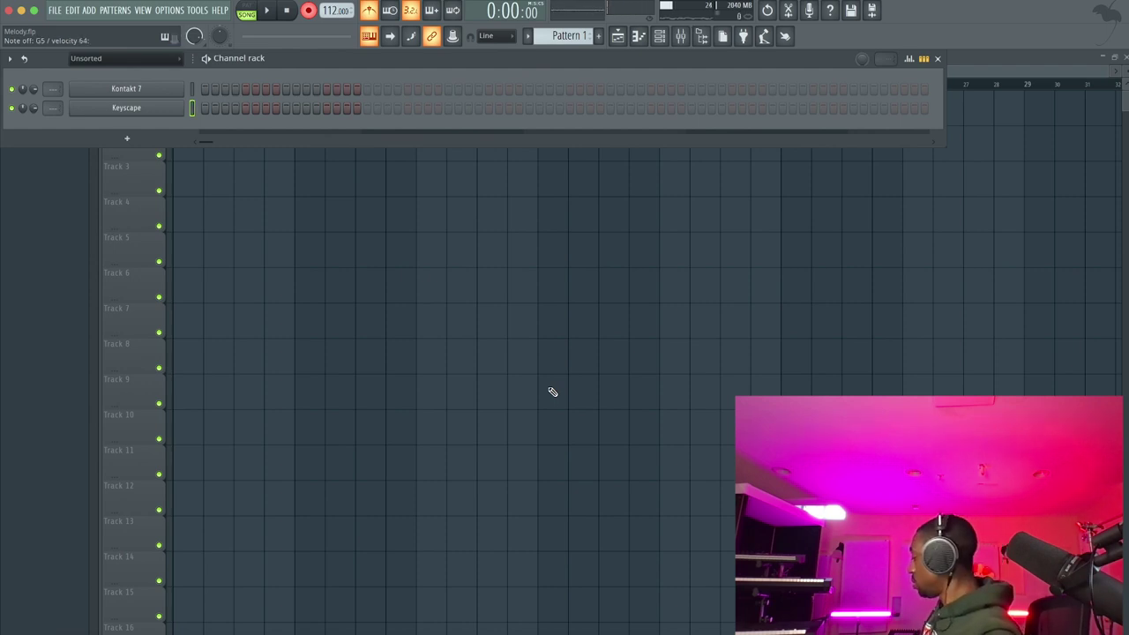
{"action": "key", "text": "space"}
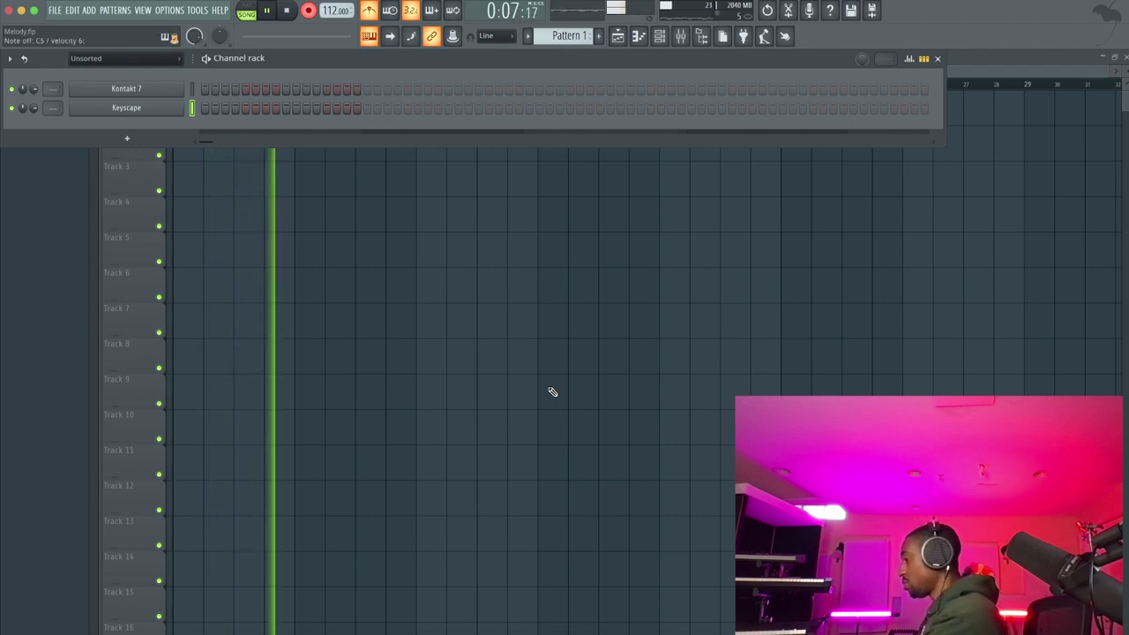
{"action": "key", "text": "space"}
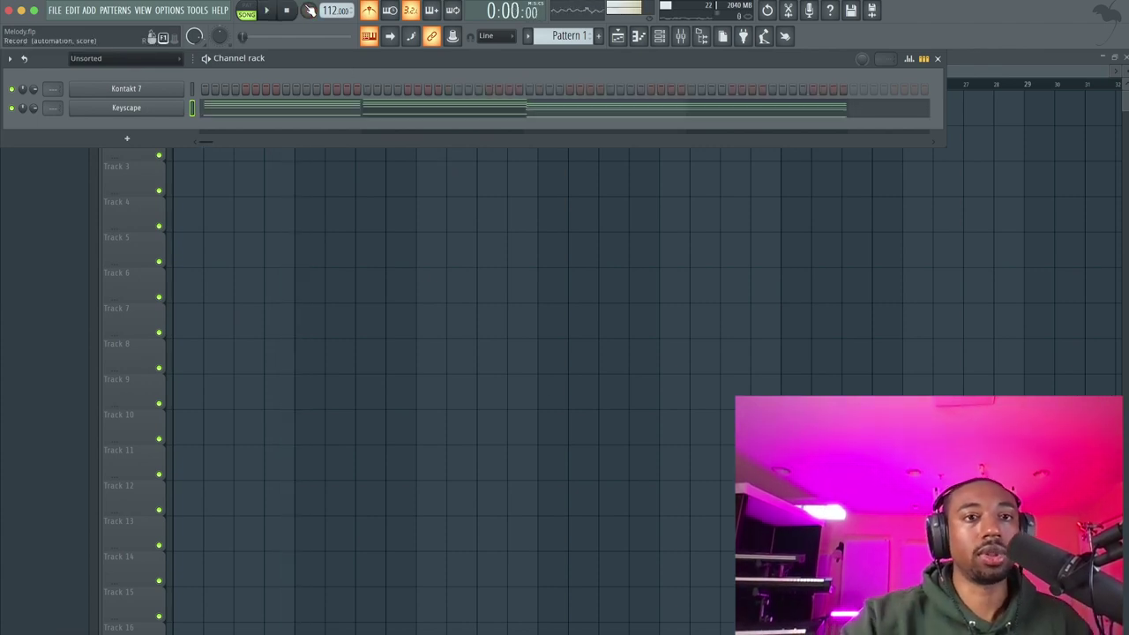
- Open the Keyscape notes in the piano roll and play back the recorded chords from the start
{"action": "left_click", "coordinate": [364, 121]}
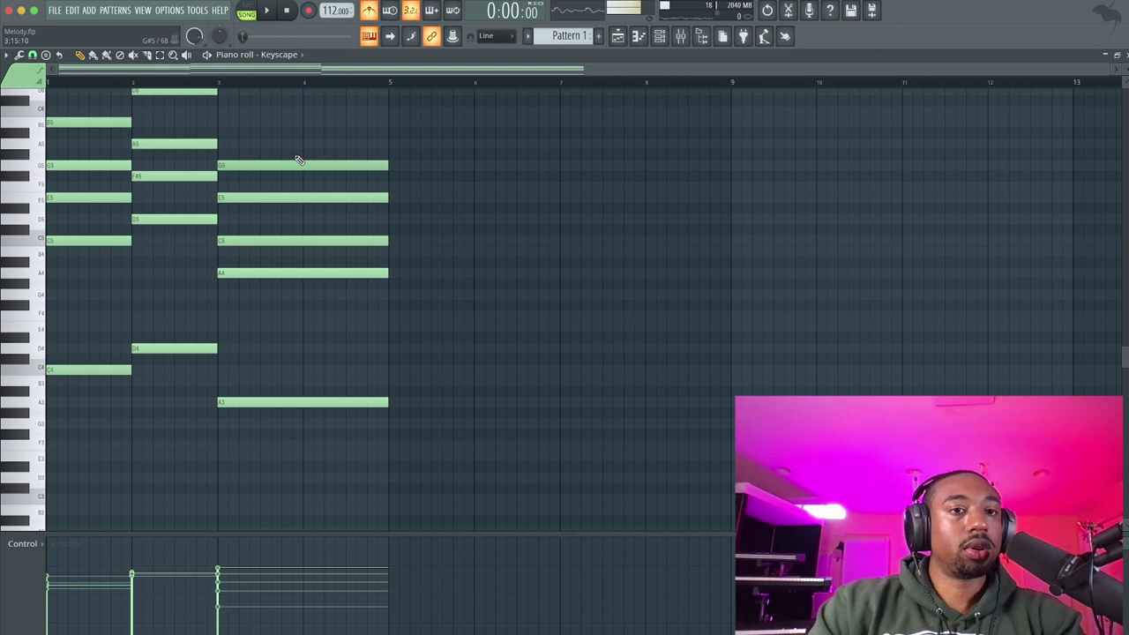
{"action": "scroll", "coordinate": [299, 160], "scroll_direction": "up", "scroll_amount": 4}
{"action": "key", "text": "space"}
{"action": "scroll", "coordinate": [168, 282], "scroll_direction": "down", "scroll_amount": 3}
{"action": "key", "text": "space"}
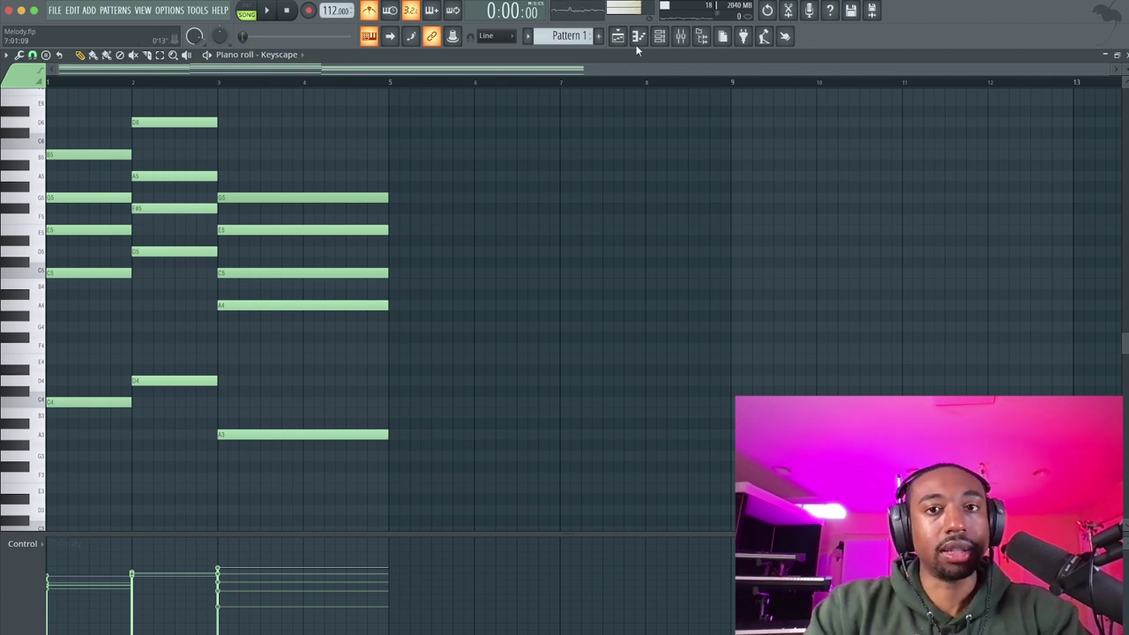
{"action": "key", "text": "space"}
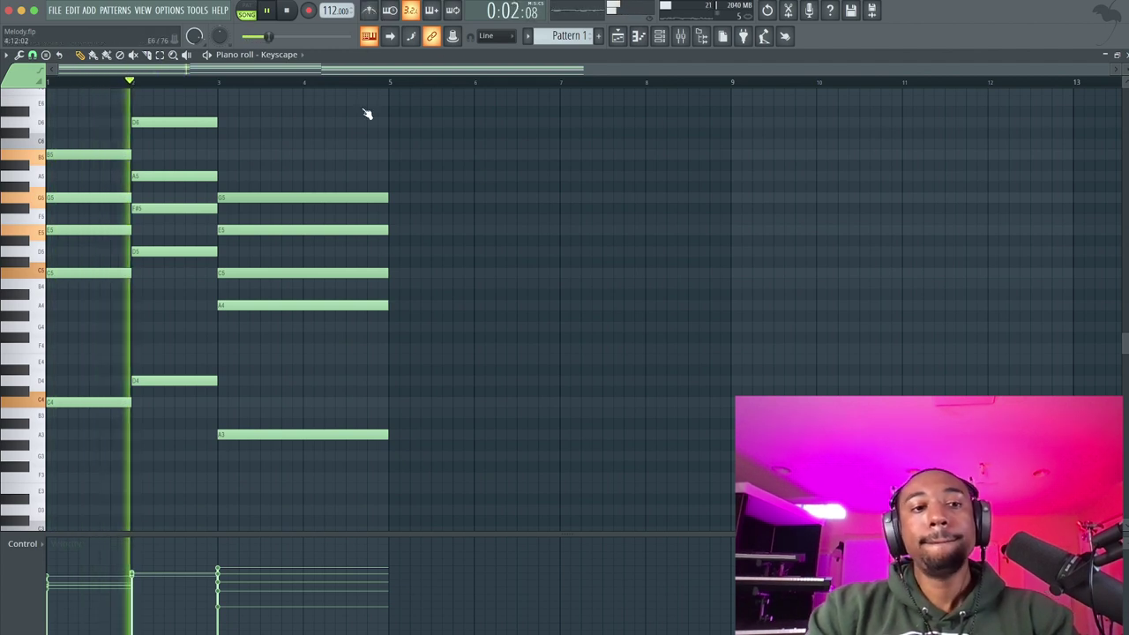
{"action": "scroll", "coordinate": [353, 187], "scroll_direction": "up", "scroll_amount": 1}
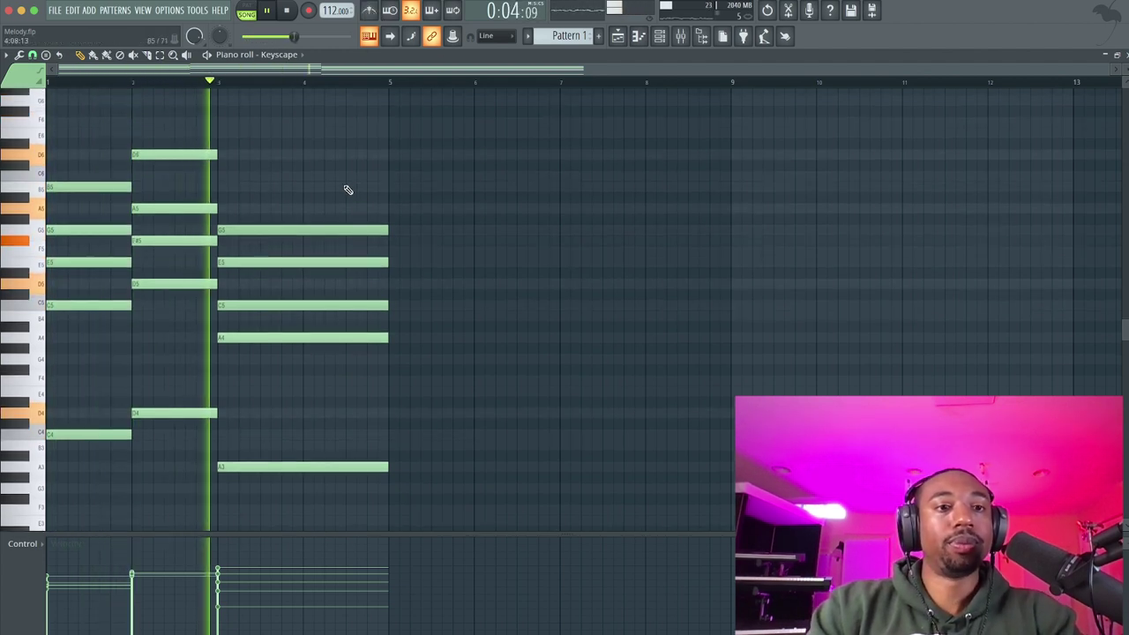
{"action": "key", "text": "space"}
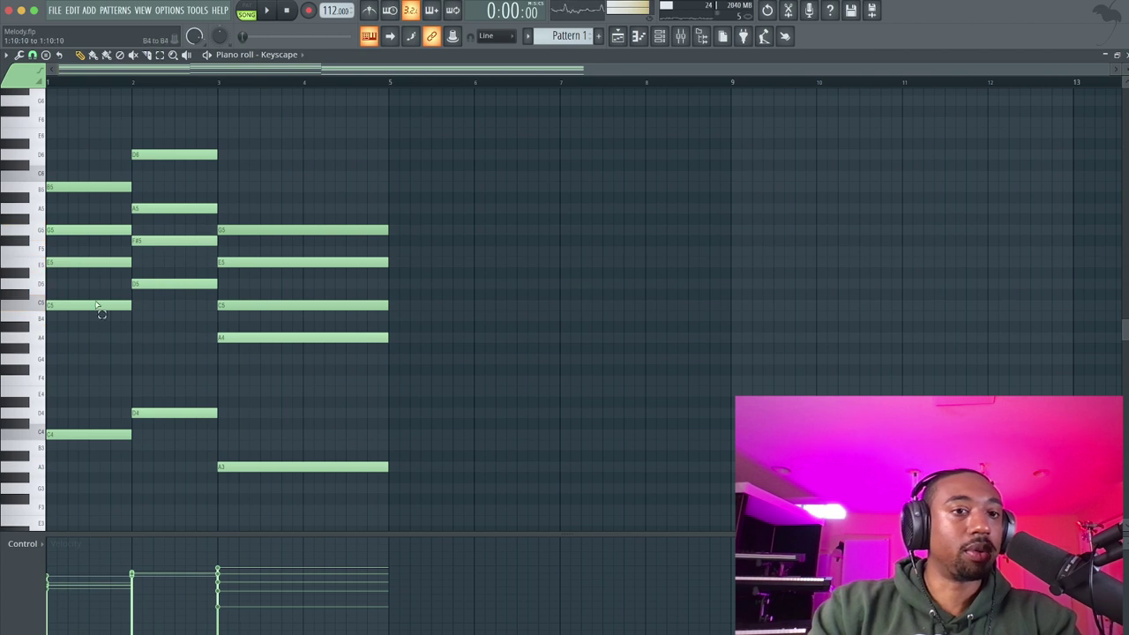
- Highlight the upper notes of each recorded chord in bars 1, 2 and 3 to examine the voicings above the bass notes
{"action": "left_click_drag", "start_coordinate": [96, 321], "coordinate": [84, 187]}
{"action": "left_click_drag", "start_coordinate": [167, 314], "coordinate": [165, 112]}
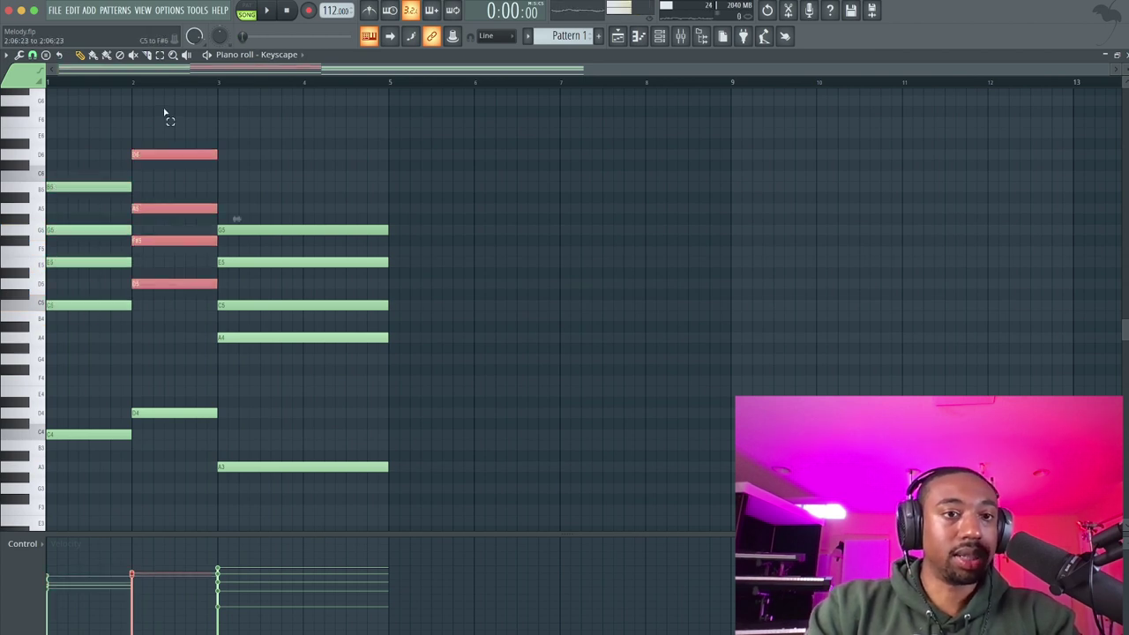
{"action": "left_click", "coordinate": [151, 156]}
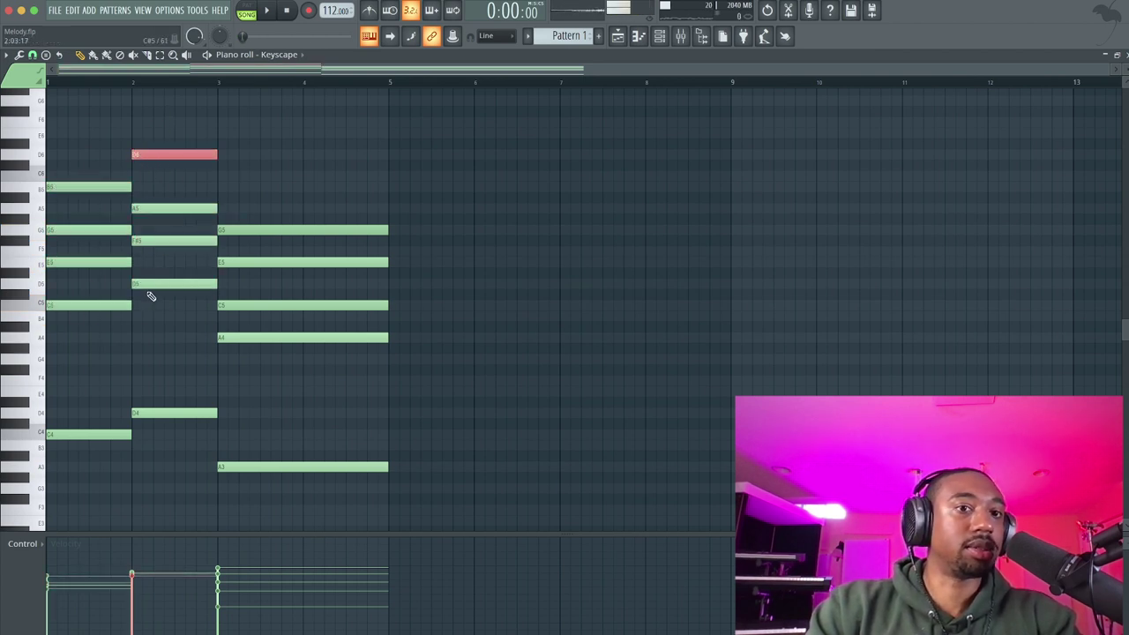
{"action": "left_click_drag", "start_coordinate": [151, 296], "coordinate": [154, 201]}
{"action": "left_click_drag", "start_coordinate": [155, 152], "coordinate": [160, 164]}
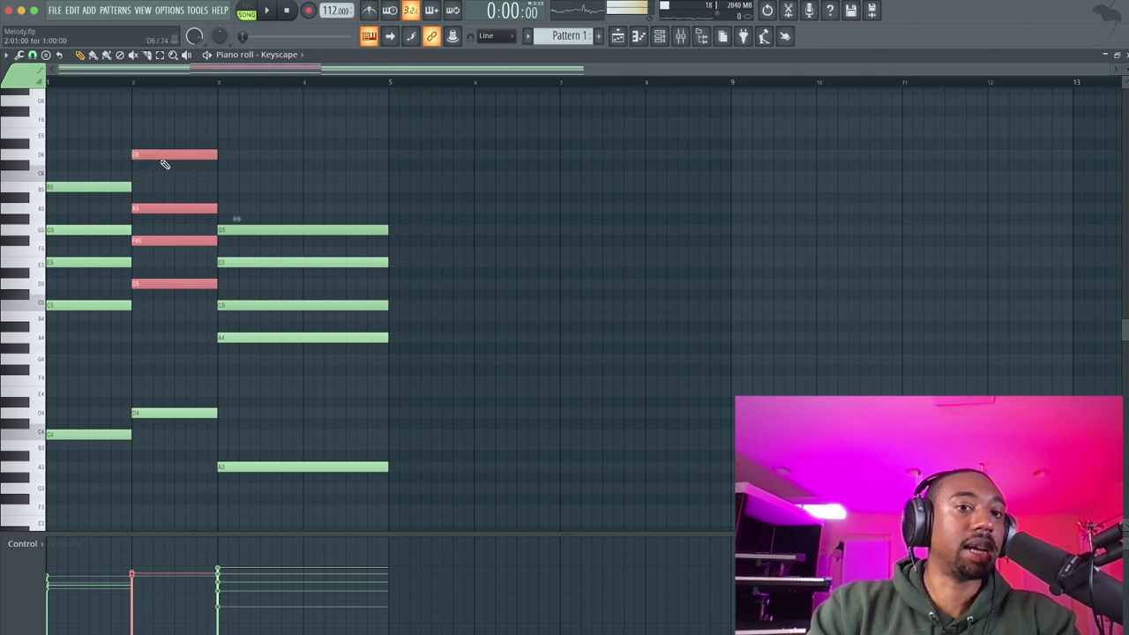
{"action": "left_click_drag", "start_coordinate": [235, 236], "coordinate": [240, 397]}
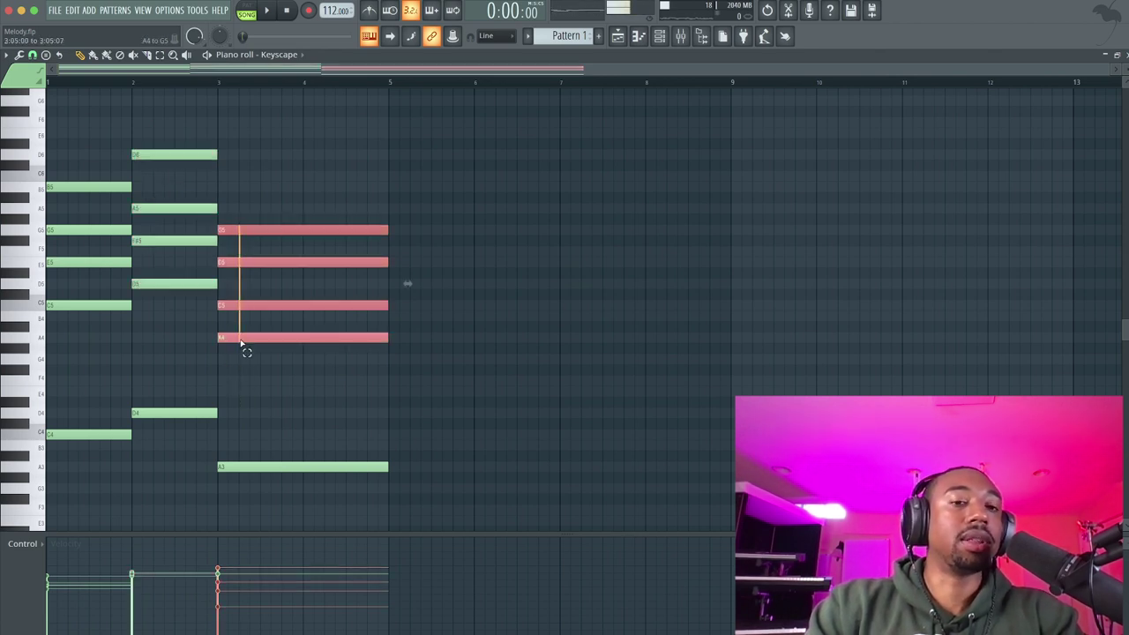
{"action": "left_click_drag", "start_coordinate": [79, 319], "coordinate": [132, 196]}
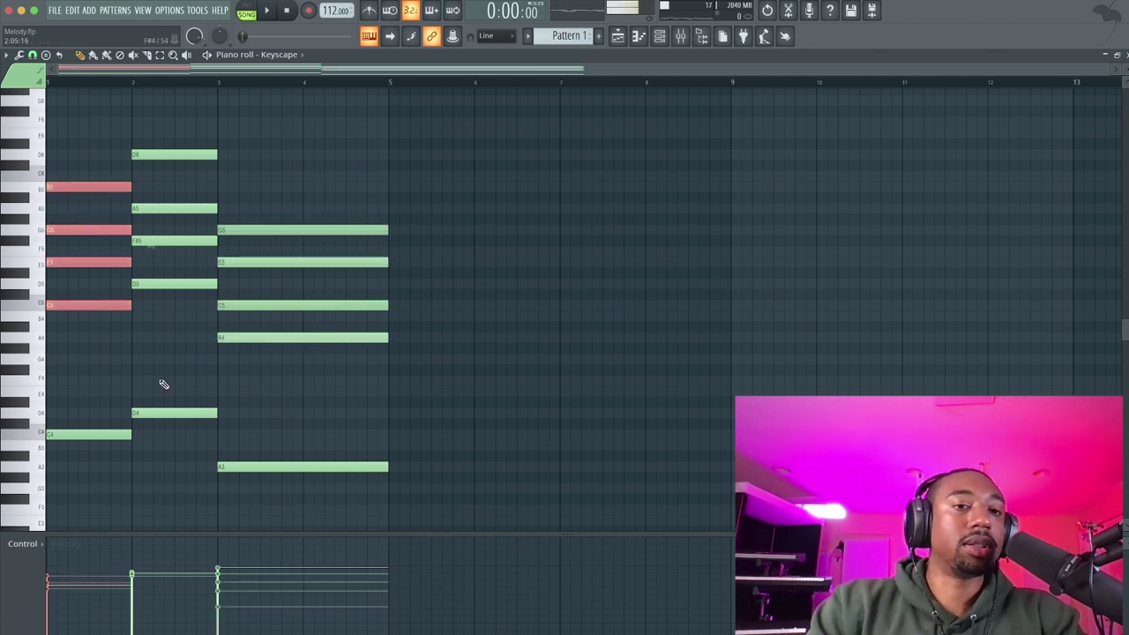
{"action": "left_click_drag", "start_coordinate": [163, 405], "coordinate": [142, 451]}
- Duplicate the four-bar progression to start at bar 5 and transpose the copied bar 6 chord up five semitones to a G bass
{"action": "left_click_drag", "start_coordinate": [313, 481], "coordinate": [45, 138]}
{"action": "left_click_drag", "start_coordinate": [68, 189], "coordinate": [396, 186]}
{"action": "left_click_drag", "start_coordinate": [499, 431], "coordinate": [499, 150]}
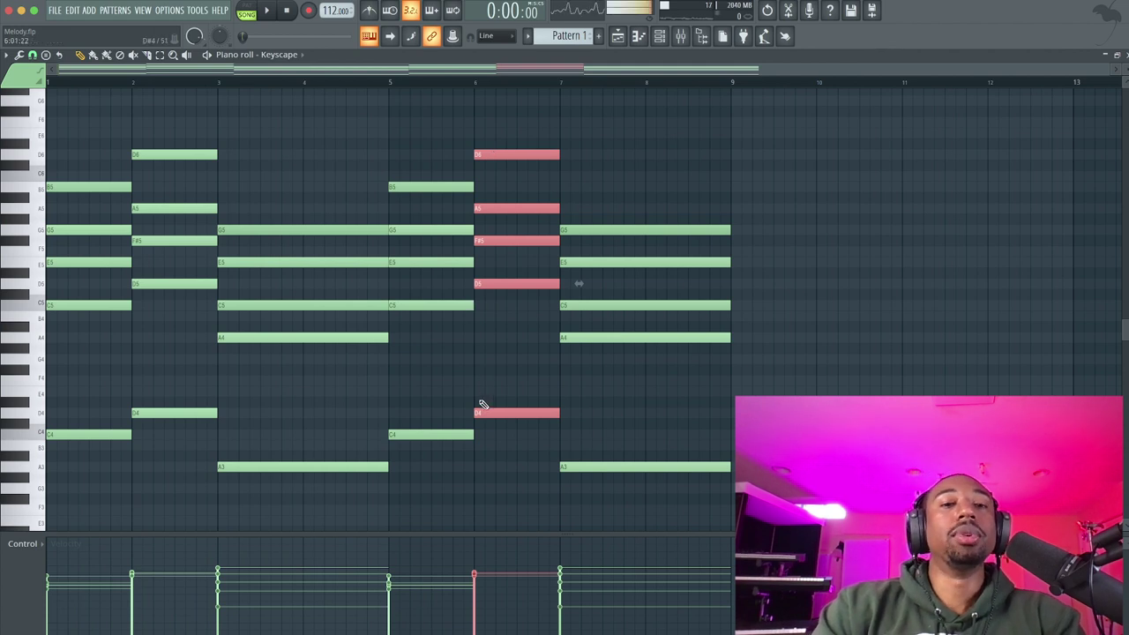
{"action": "key", "text": "Up"}
{"action": "key", "text": "Up"}
{"action": "key", "text": "Up"}
{"action": "key", "text": "Up"}
{"action": "key", "text": "Up"}
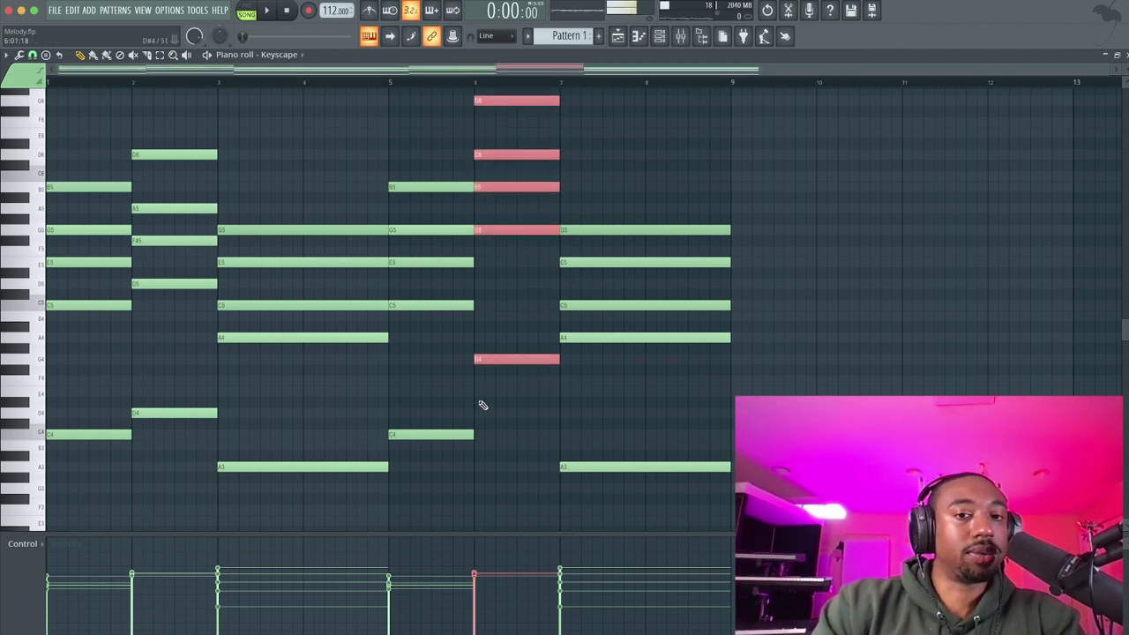
- Play the extended progression from the start and highlight the chord notes in bars 6 and 7 to examine the voicing change
{"action": "key", "text": "space"}
{"action": "scroll", "coordinate": [486, 247], "scroll_direction": "down", "scroll_amount": 1}
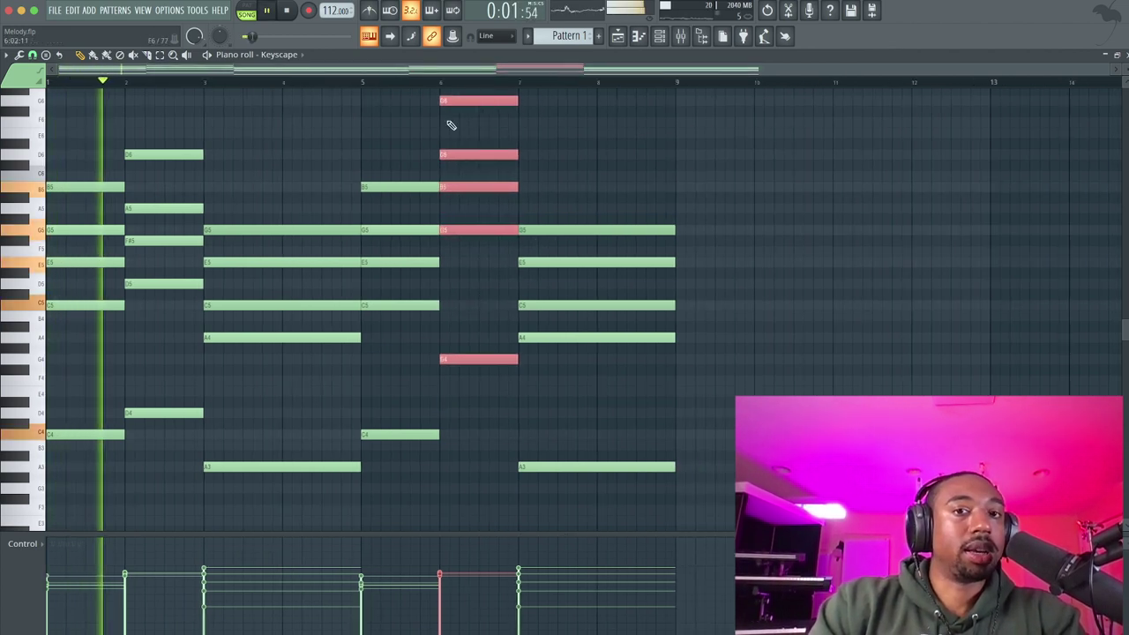
{"action": "scroll", "coordinate": [451, 125], "scroll_direction": "up", "scroll_amount": 1}
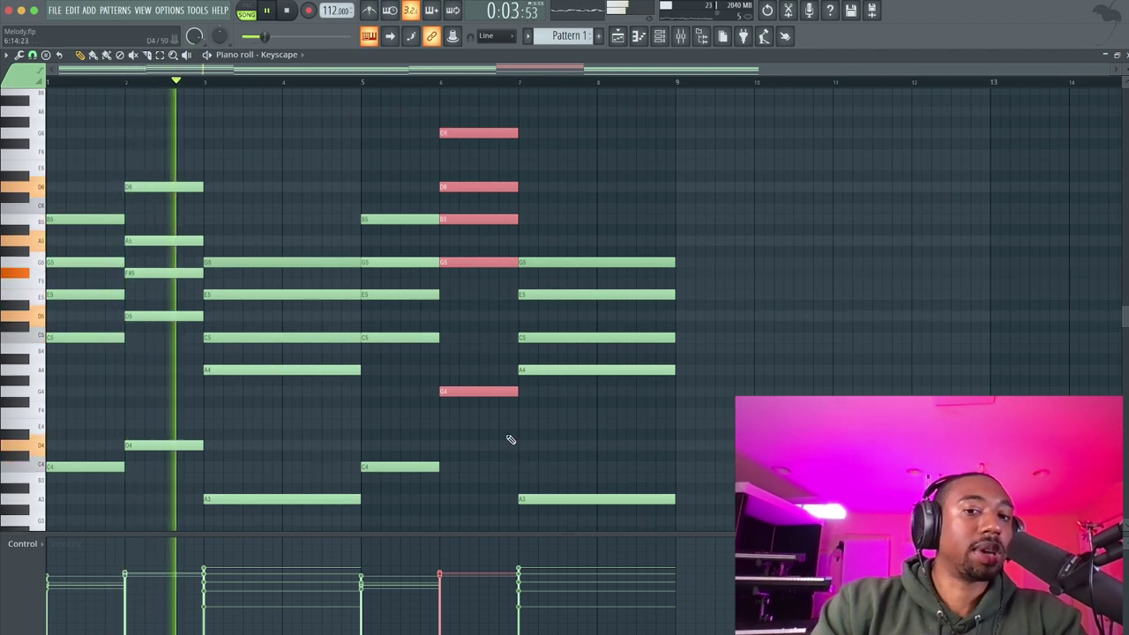
{"action": "left_click_drag", "start_coordinate": [497, 394], "coordinate": [483, 122]}
{"action": "left_click_drag", "start_coordinate": [431, 203], "coordinate": [416, 439]}
{"action": "left_click", "coordinate": [462, 383], "text": "super"}
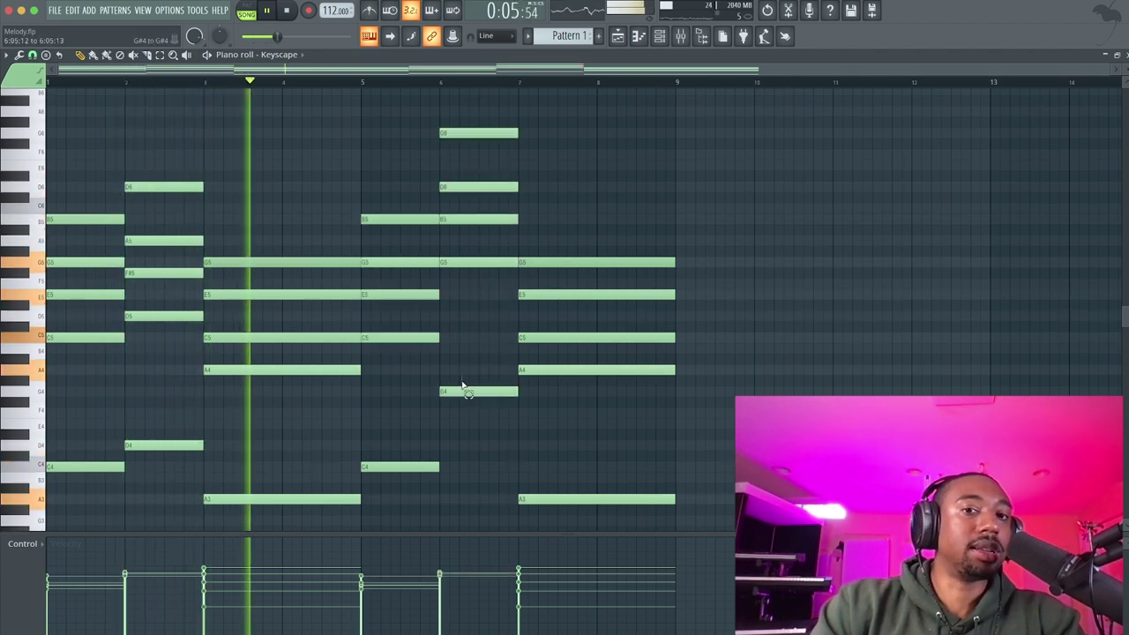
{"action": "left_click_drag", "start_coordinate": [462, 383], "coordinate": [470, 129]}
{"action": "left_click_drag", "start_coordinate": [627, 245], "coordinate": [560, 397]}
{"action": "key", "text": "space"}
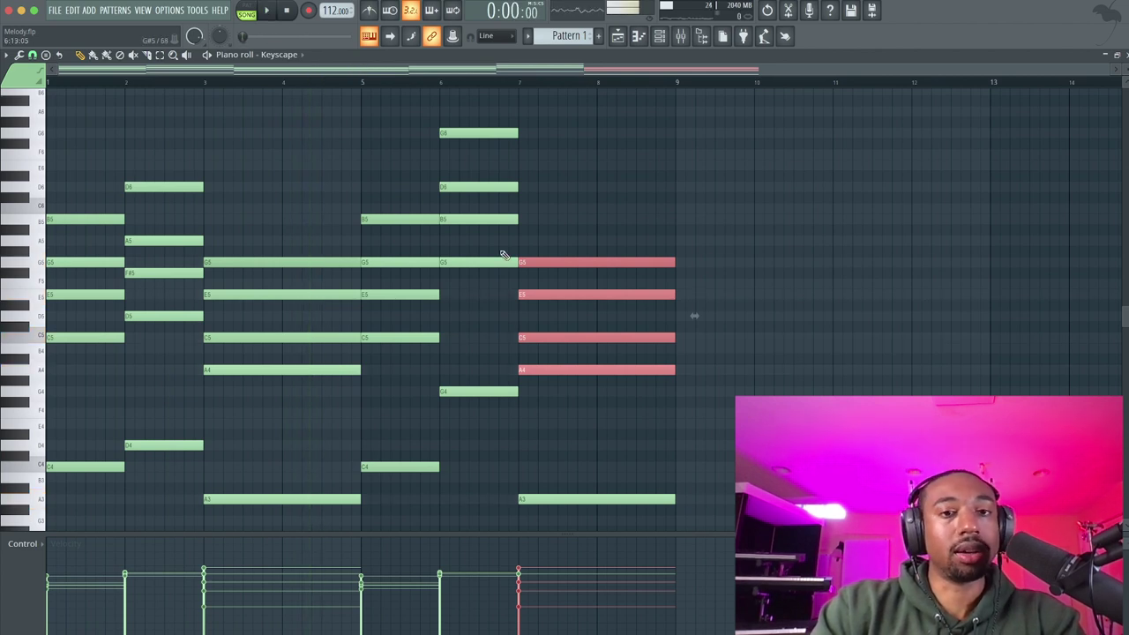
- Highlight the upper notes of the bar 5 chord and play the progression from bar 5
{"action": "left_click", "coordinate": [497, 340], "text": "super"}
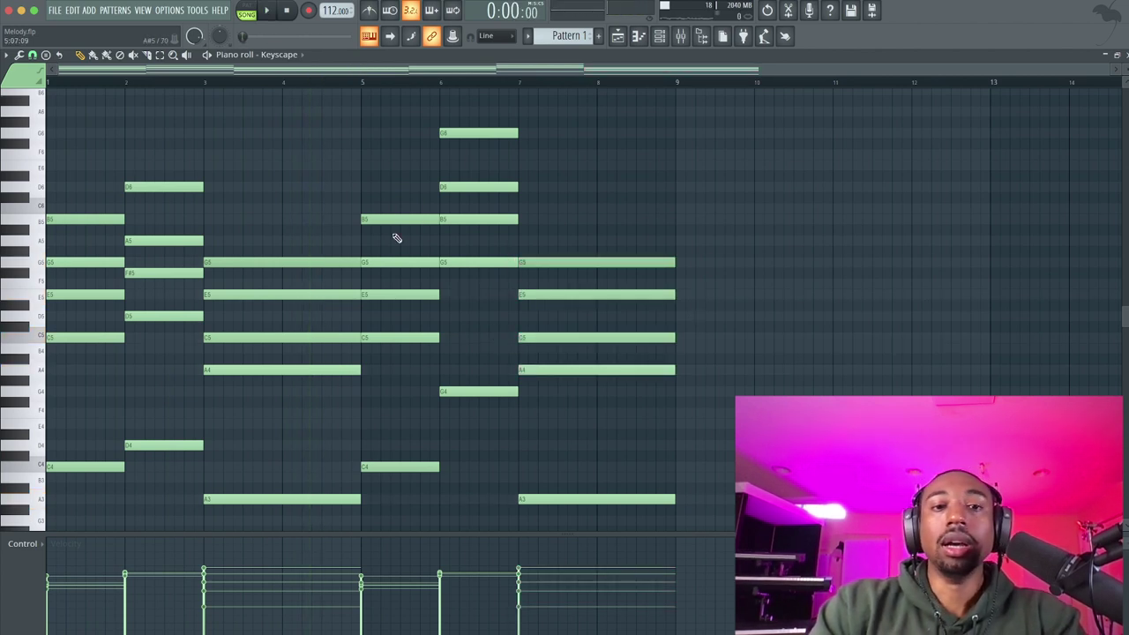
{"action": "left_click_drag", "start_coordinate": [394, 236], "coordinate": [394, 346]}
{"action": "left_click", "coordinate": [396, 379], "text": "super"}
{"action": "left_click", "coordinate": [386, 83]}
{"action": "key", "text": "space"}
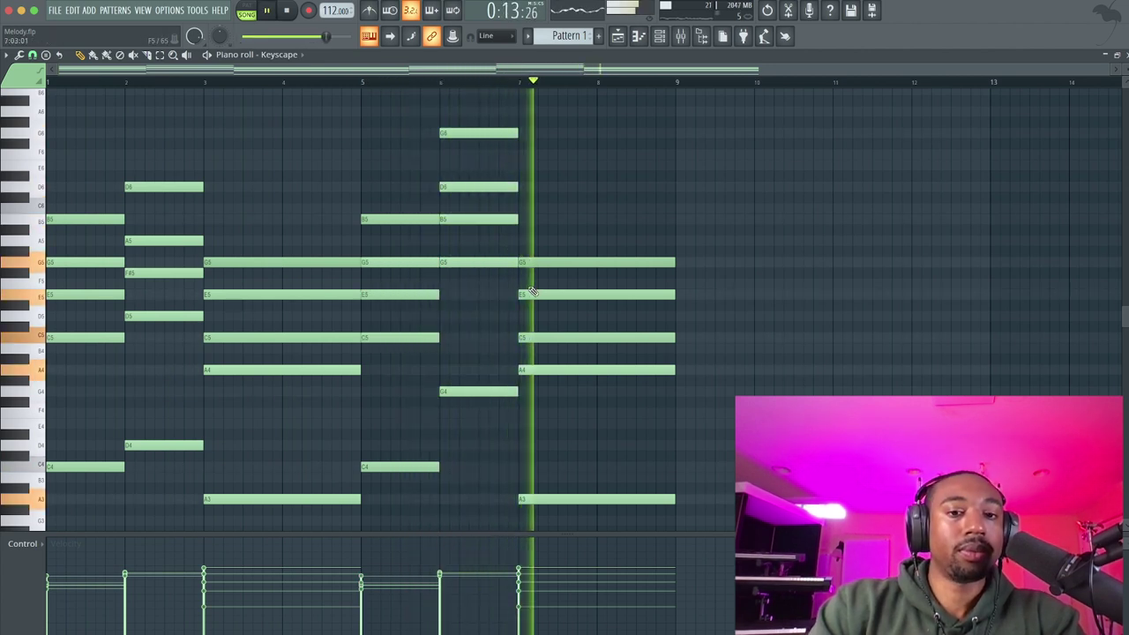
{"action": "key", "text": "space"}
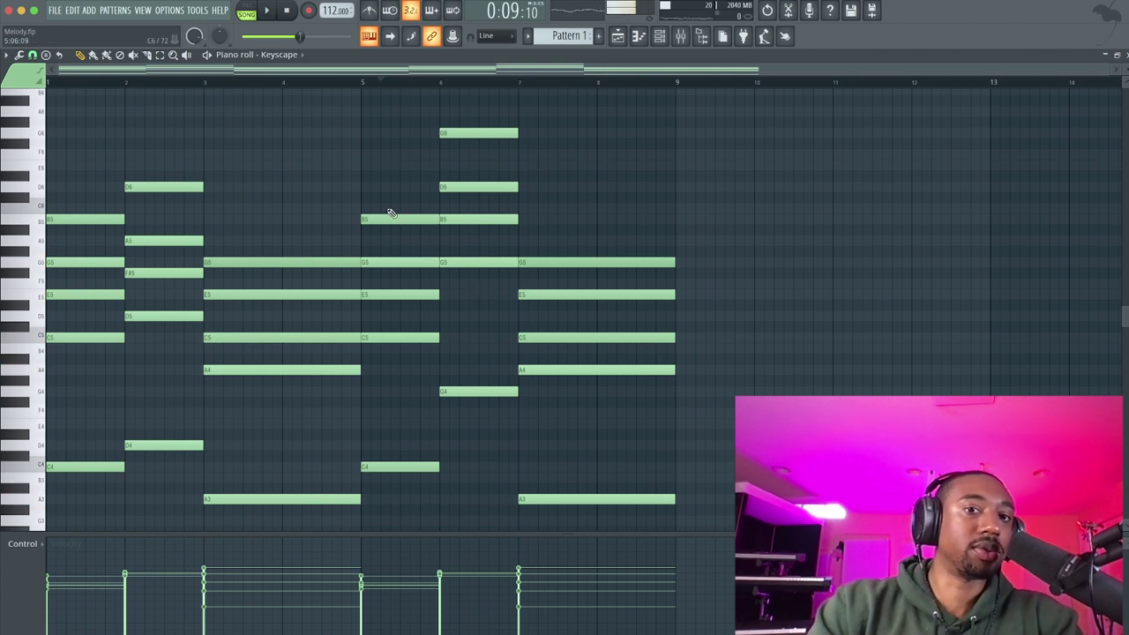
- Move the top two notes of the bar 6 chord, G6 and D6, down one octave to G5 and D5
{"action": "left_click_drag", "start_coordinate": [477, 112], "coordinate": [476, 194]}
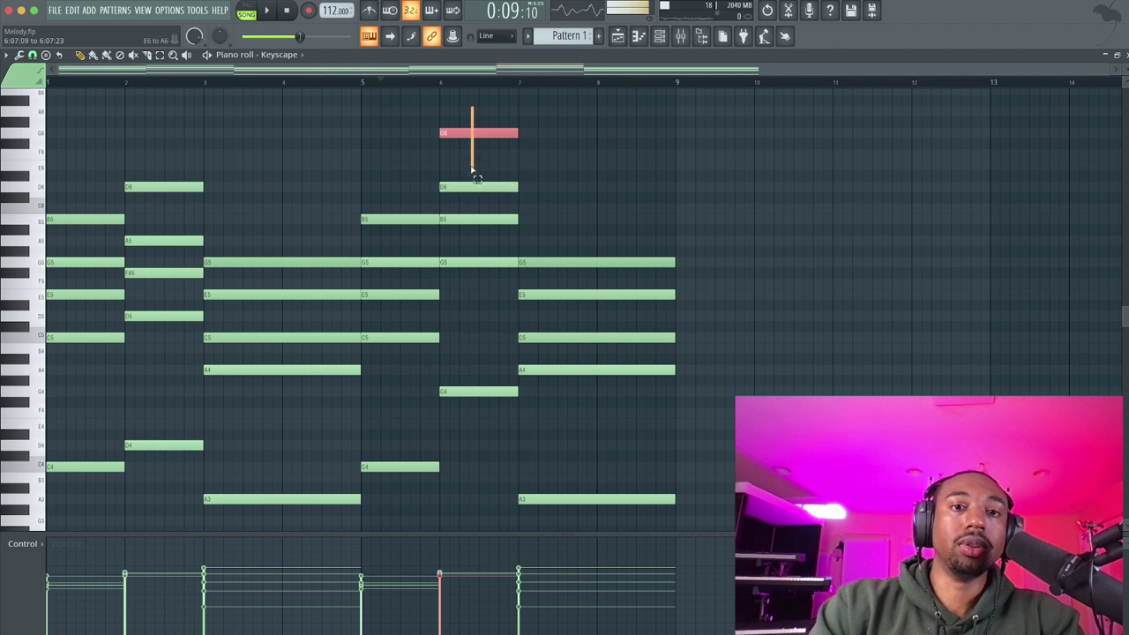
{"action": "key", "text": "ctrl+Down"}
{"action": "key", "text": "ctrl+Up"}
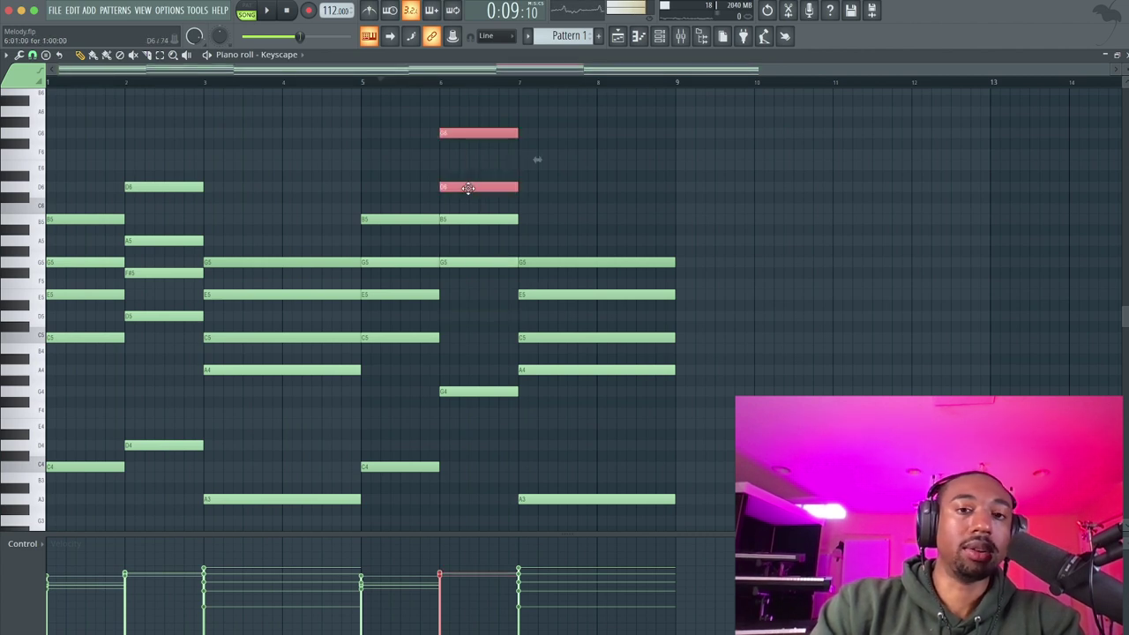
{"action": "key", "text": "ctrl+Down"}
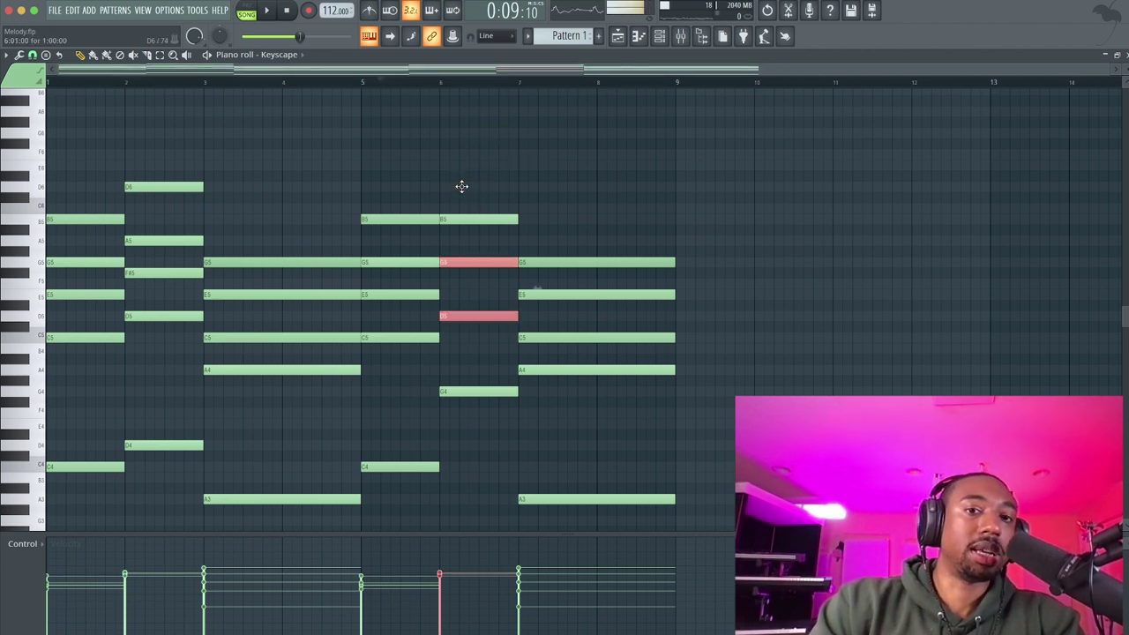
{"action": "key", "text": "ctrl+Up"}
{"action": "key", "text": "ctrl+Down"}
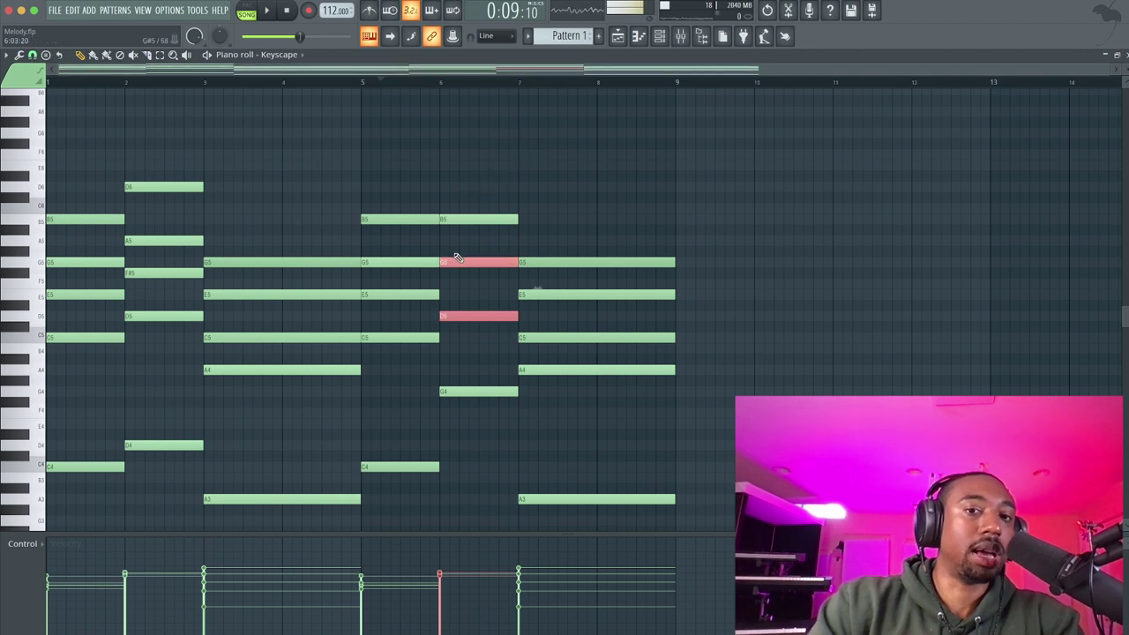
{"action": "key", "text": "ctrl+Up"}
{"action": "left_click_drag", "start_coordinate": [464, 189], "coordinate": [465, 122]}
{"action": "key", "text": "ctrl+Down"}
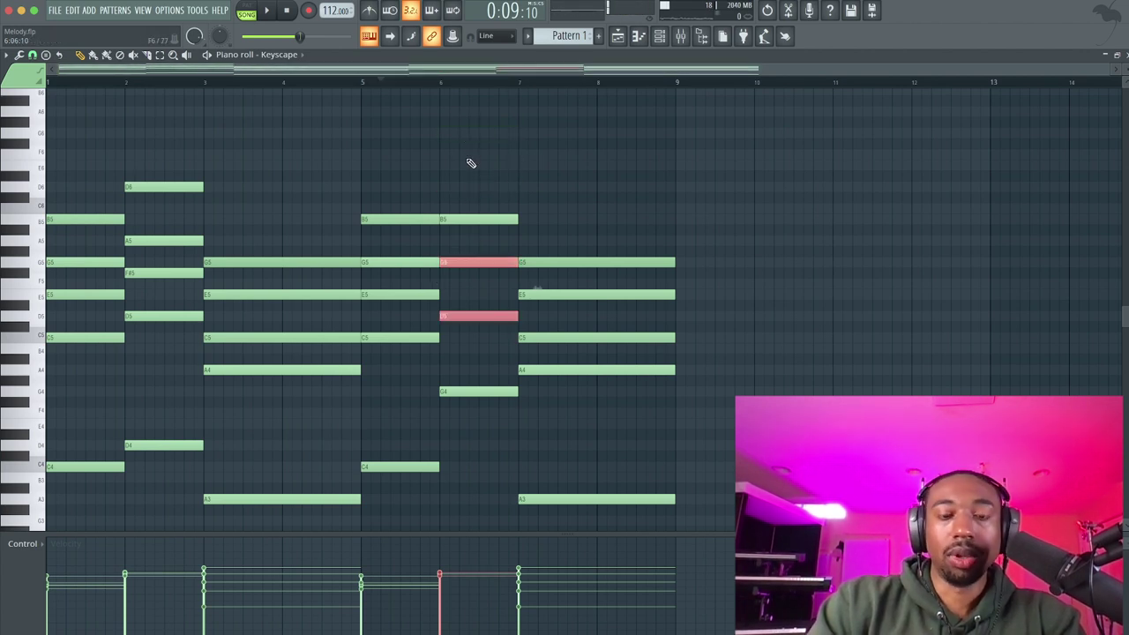
- Play back the revised progression, deselecting the G5 note in bar 6 and saving the project
{"action": "key", "text": "space"}
{"action": "left_click", "coordinate": [470, 265], "text": "ctrl+shift"}
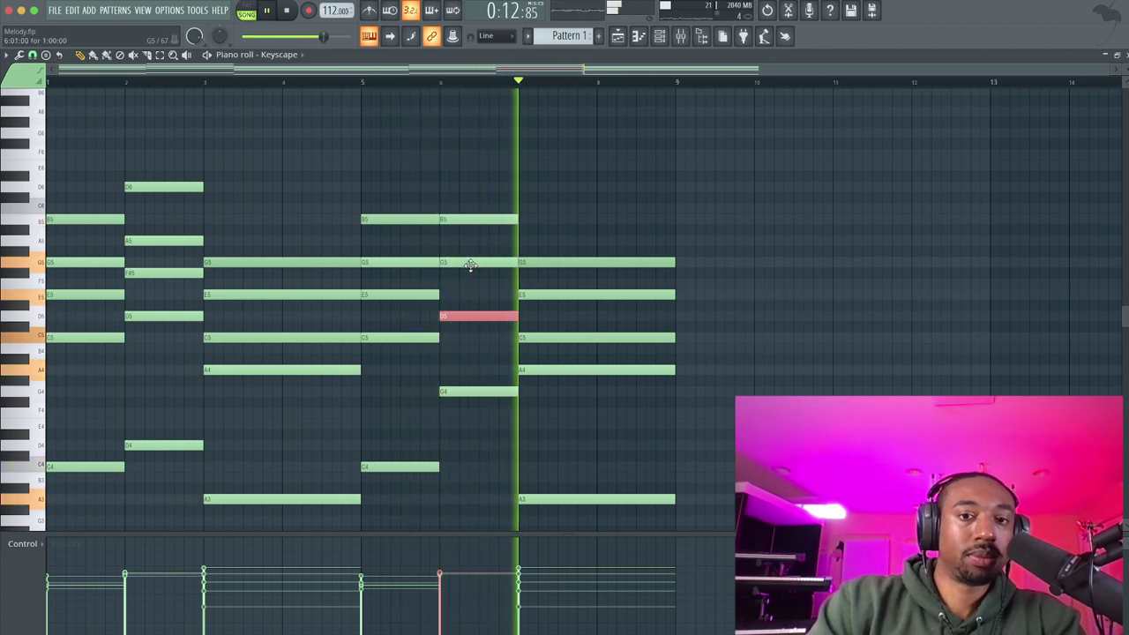
{"action": "key", "text": "super+s"}
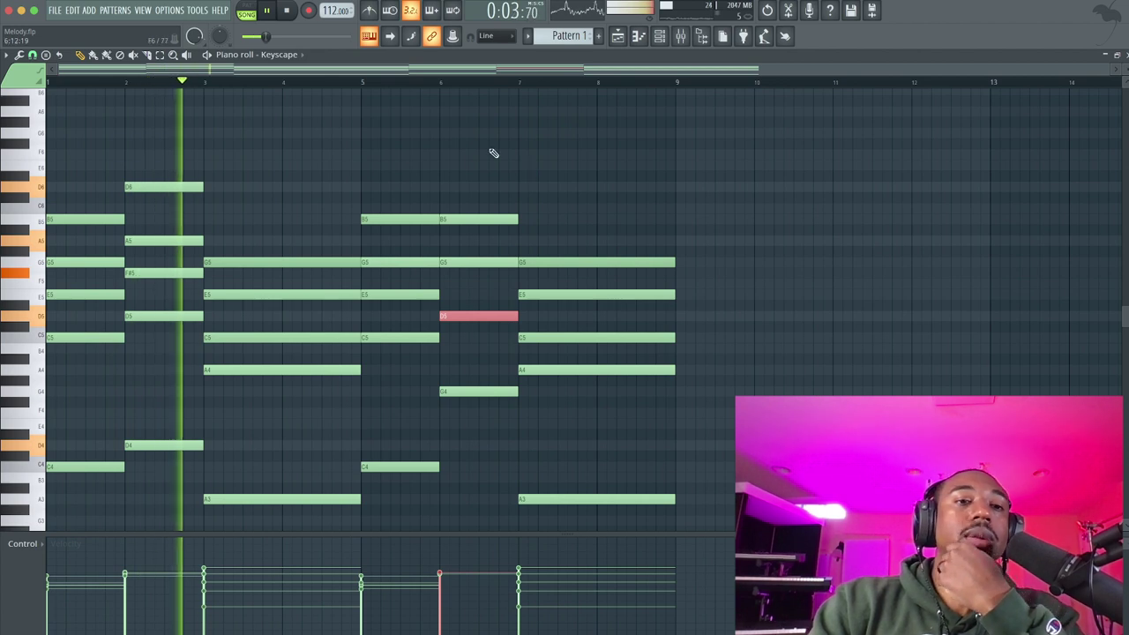
{"action": "scroll", "coordinate": [481, 150], "scroll_direction": "up", "scroll_amount": 3}
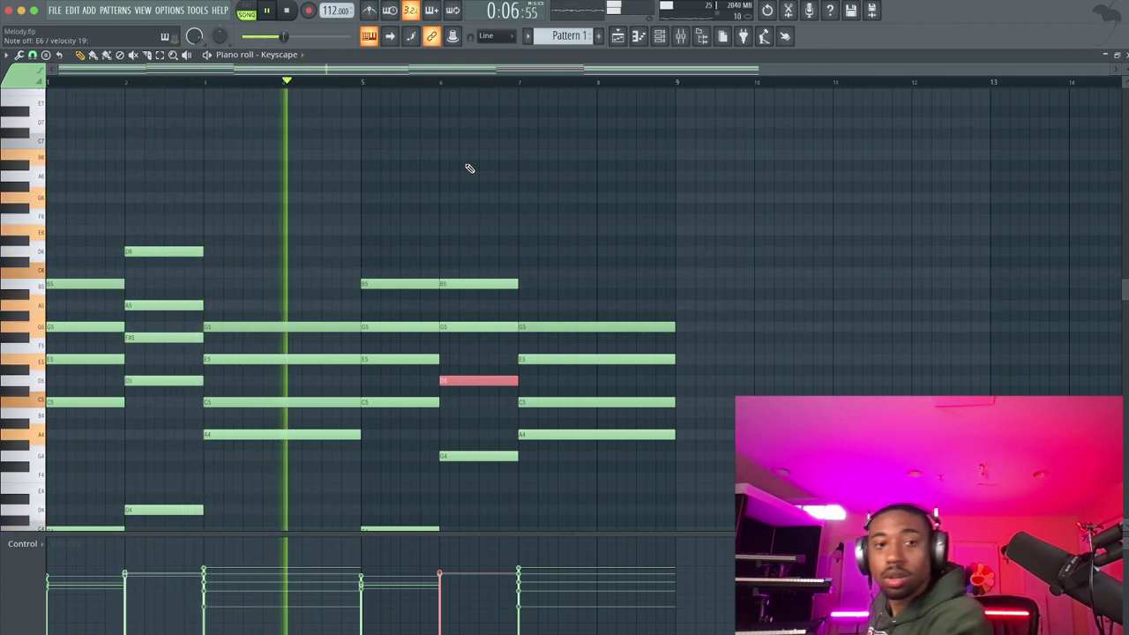
- Stop the playback, return to the start of the arrangement and switch to the empty Pattern 2
{"action": "key", "text": "space"}
{"action": "key", "text": "F6"}
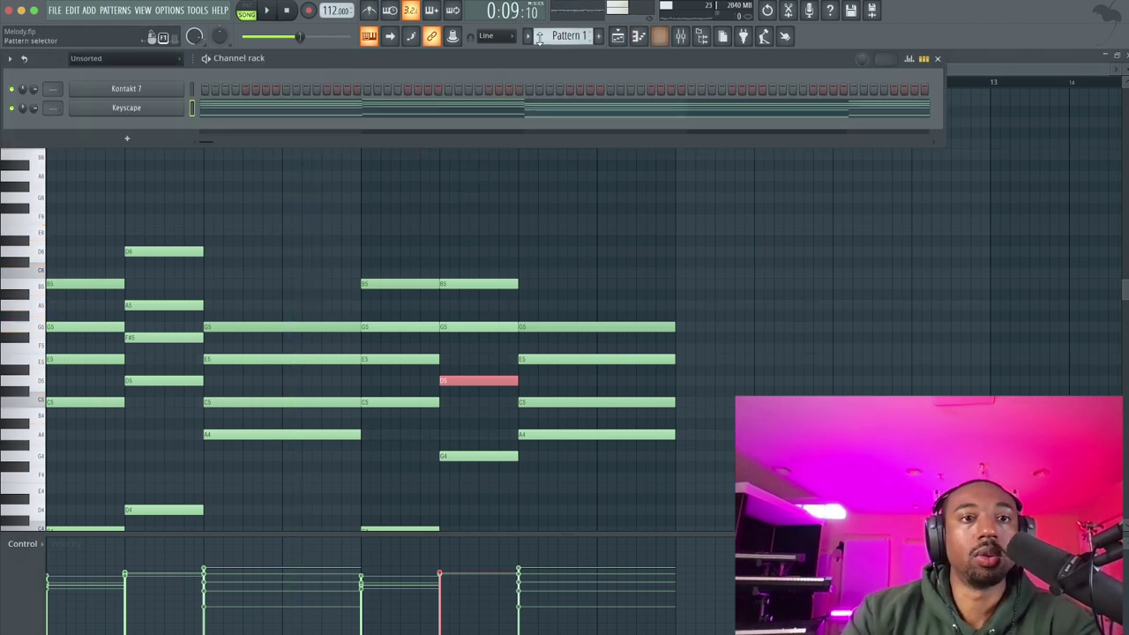
{"action": "left_click_drag", "start_coordinate": [568, 36], "coordinate": [592, 27]}
{"action": "left_click", "coordinate": [620, 41]}
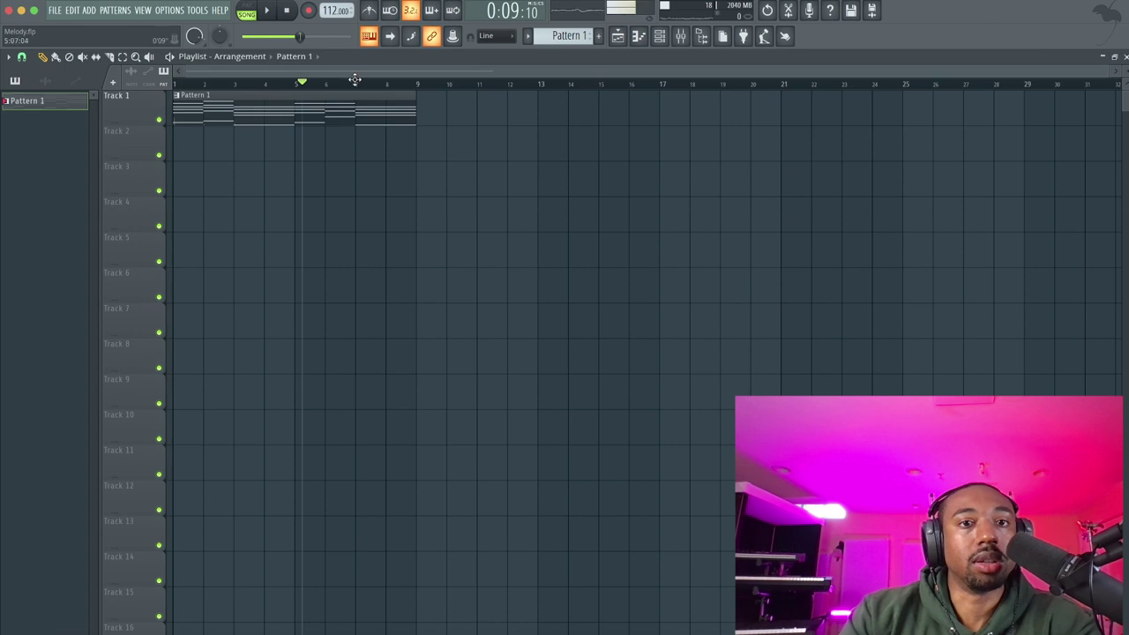
{"action": "left_click", "coordinate": [290, 11]}
{"action": "left_click", "coordinate": [660, 40]}
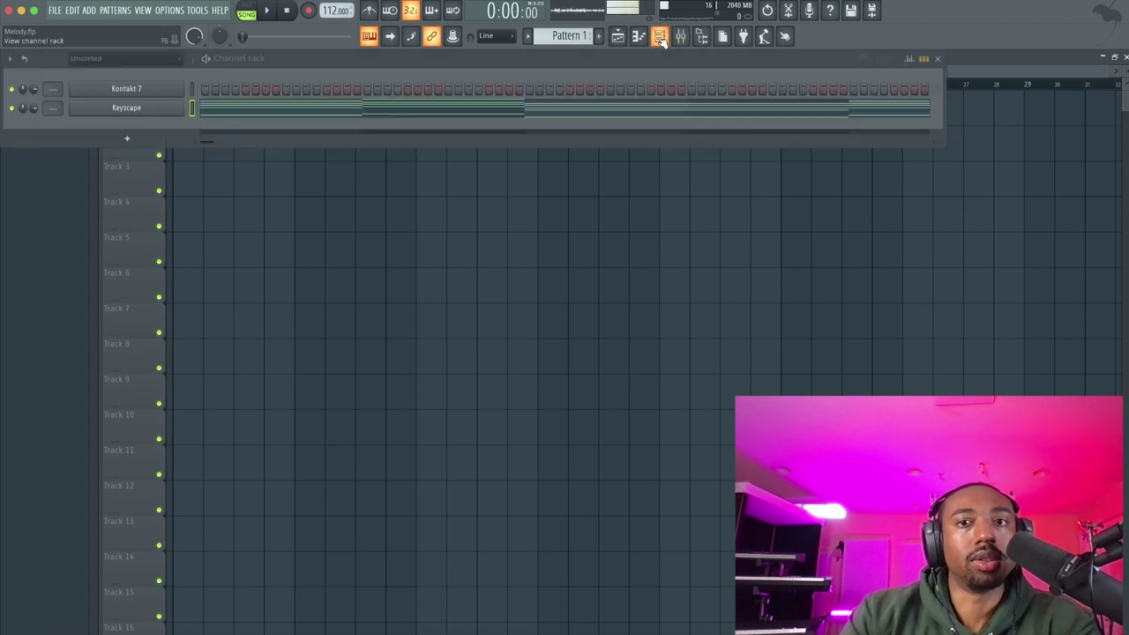
{"action": "left_click_drag", "start_coordinate": [569, 37], "coordinate": [569, 50]}
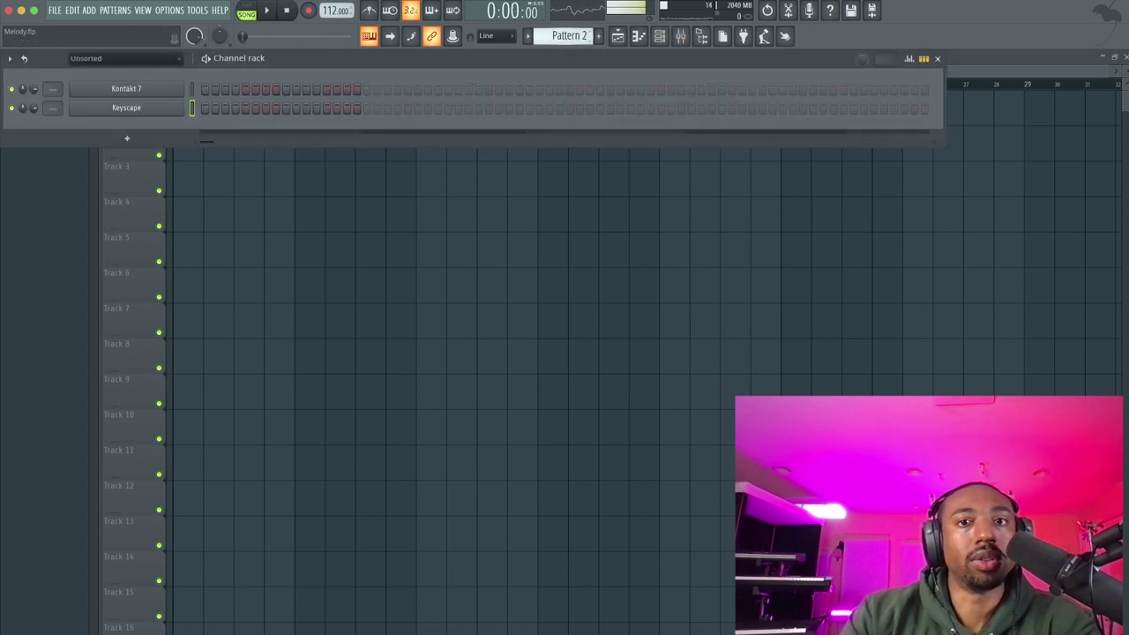
- Add a second Keyscape channel below the existing one and record its notes and automation into Pattern 2
{"action": "right_click", "coordinate": [178, 111]}
{"action": "left_click", "coordinate": [205, 231]}
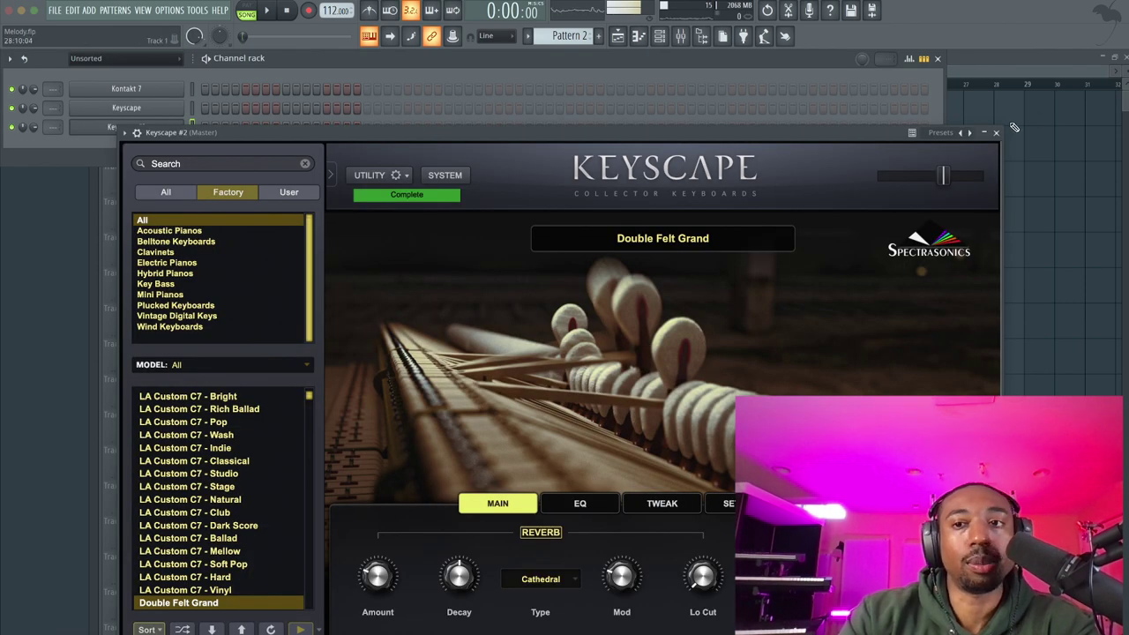
{"action": "left_click", "coordinate": [996, 132]}
{"action": "key", "text": "r"}
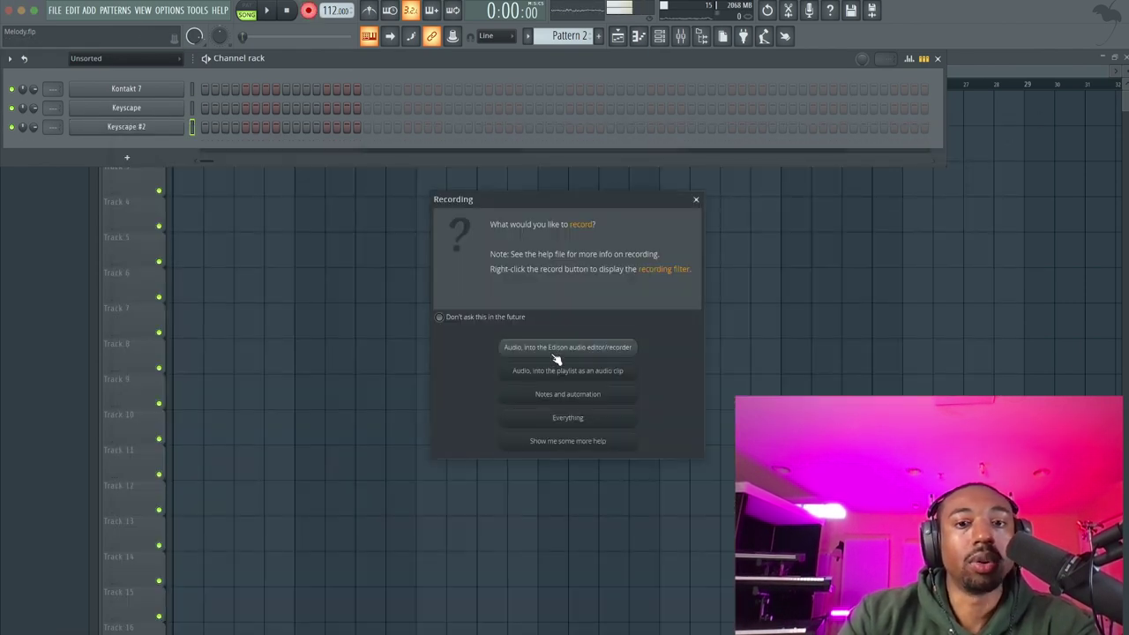
{"action": "left_click", "coordinate": [538, 394]}
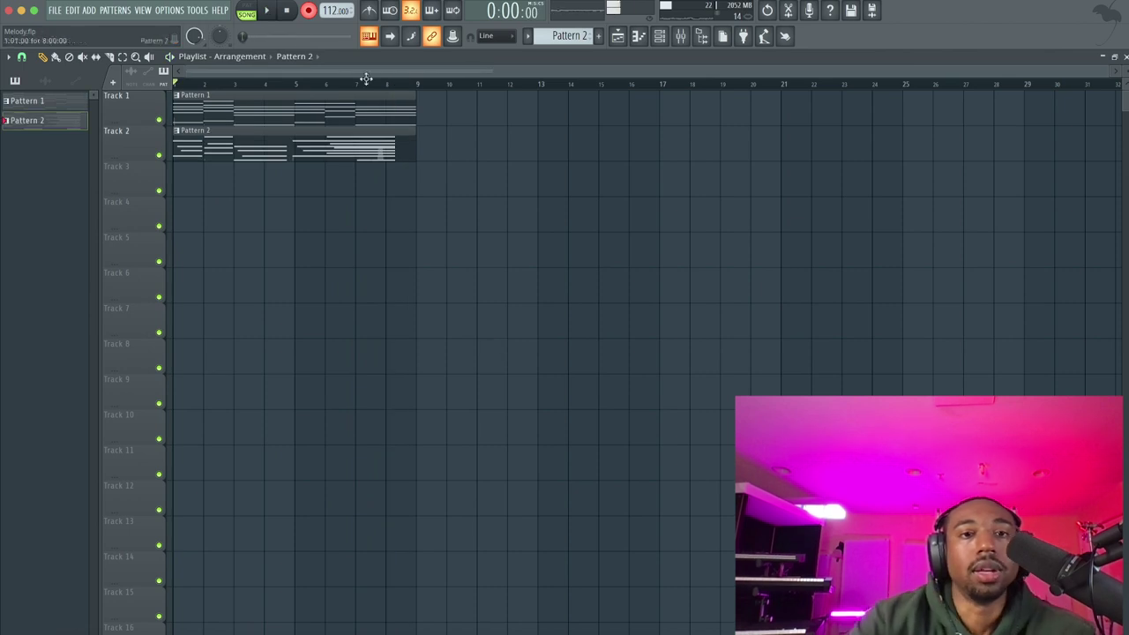
- Open Pattern 2's recorded notes in the piano roll, play them and delete the C6 note from the bar 3 chord
{"action": "double_click", "coordinate": [267, 136]}
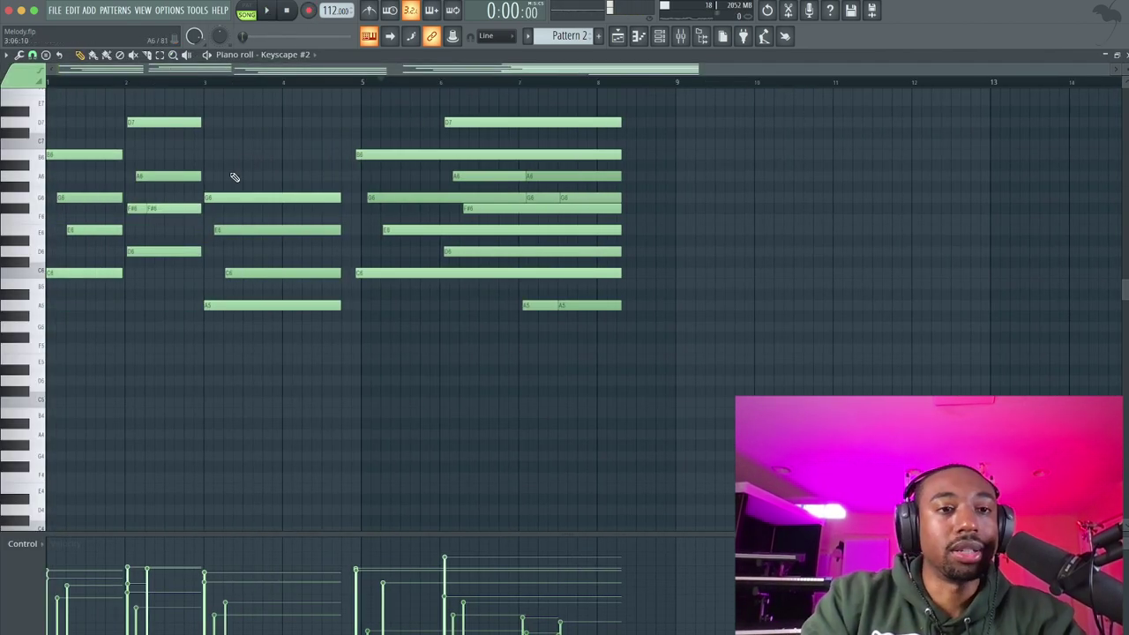
{"action": "key", "text": "space"}
{"action": "scroll", "coordinate": [155, 201], "scroll_direction": "up", "scroll_amount": 1}
{"action": "scroll", "coordinate": [143, 207], "scroll_direction": "up", "scroll_amount": 2, "text": "ctrl"}
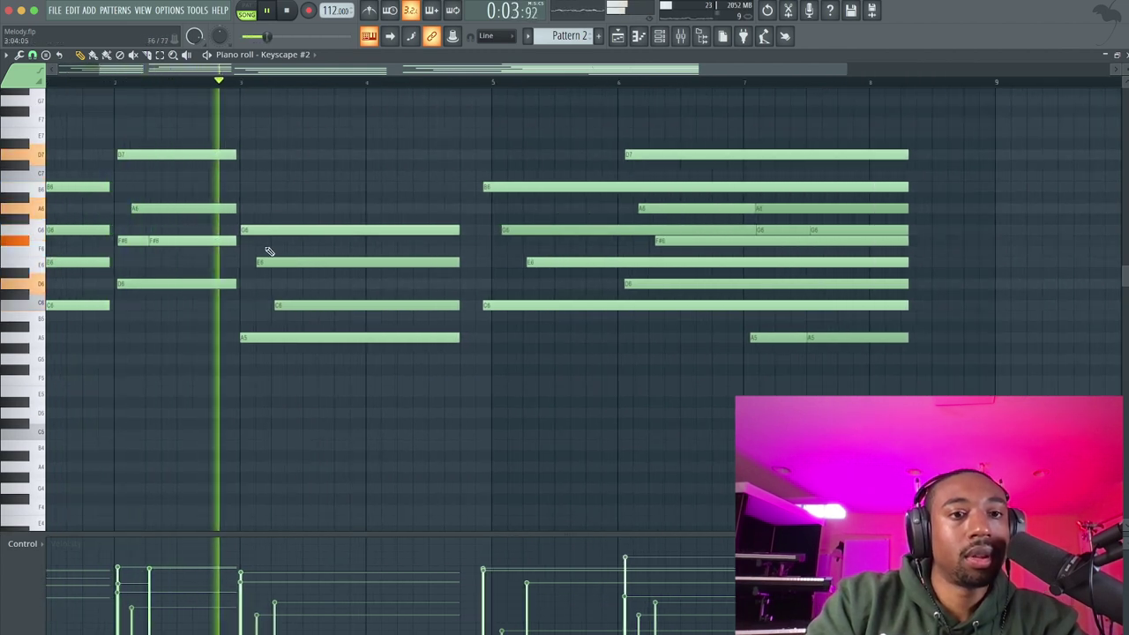
{"action": "key", "text": "space"}
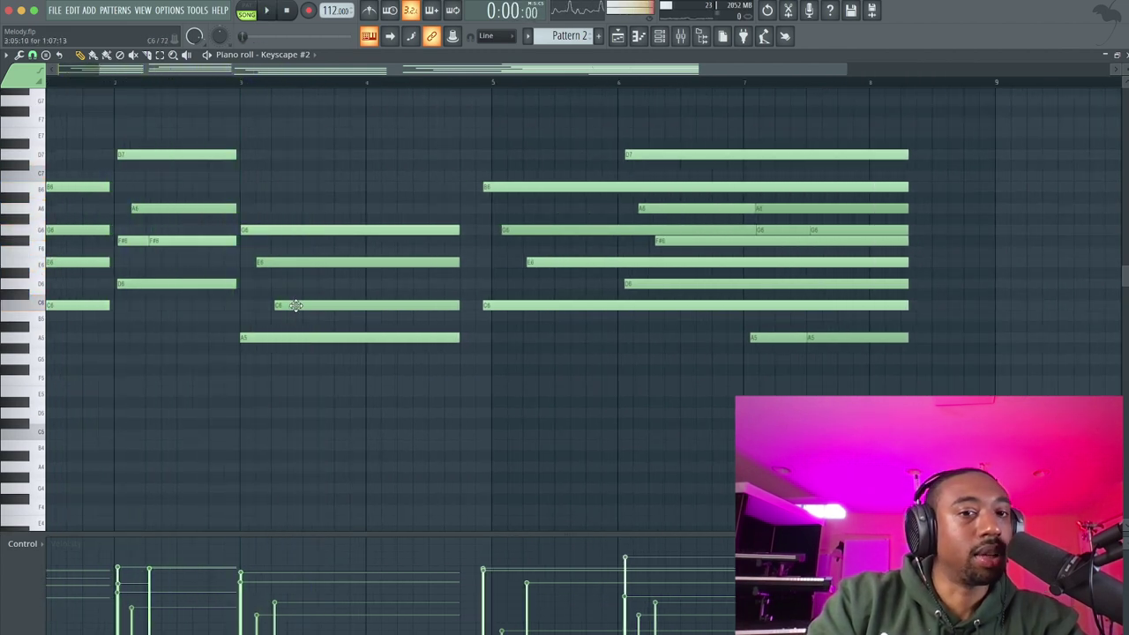
{"action": "right_click", "coordinate": [362, 305]}
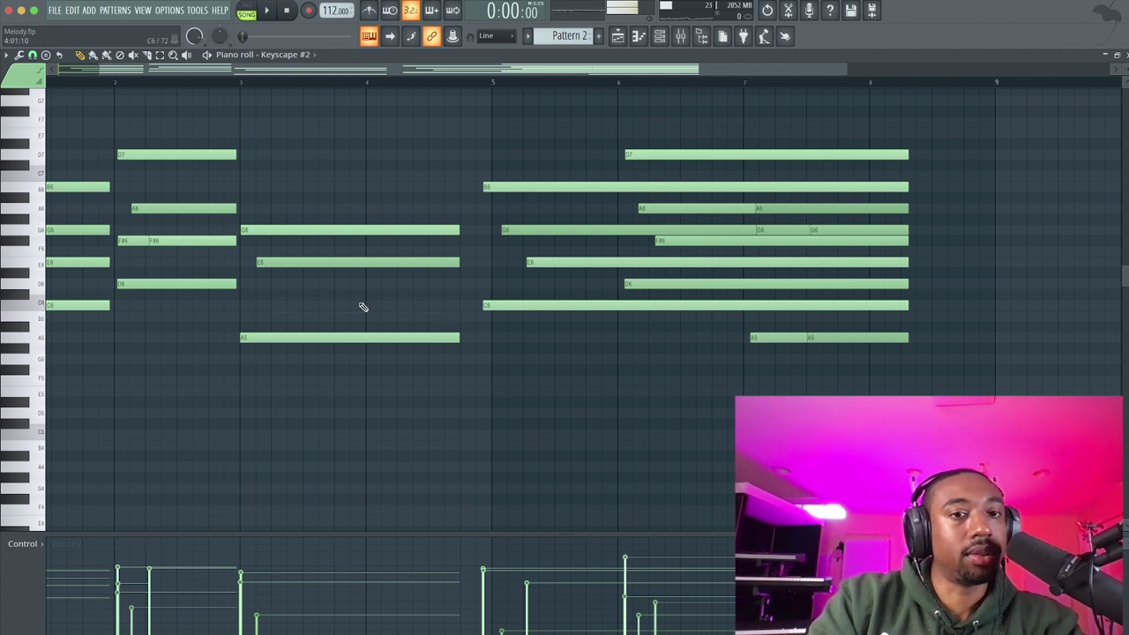
- Play back the edited melody and slightly raise the velocity of the E6 note in bar 3
{"action": "key", "text": "space"}
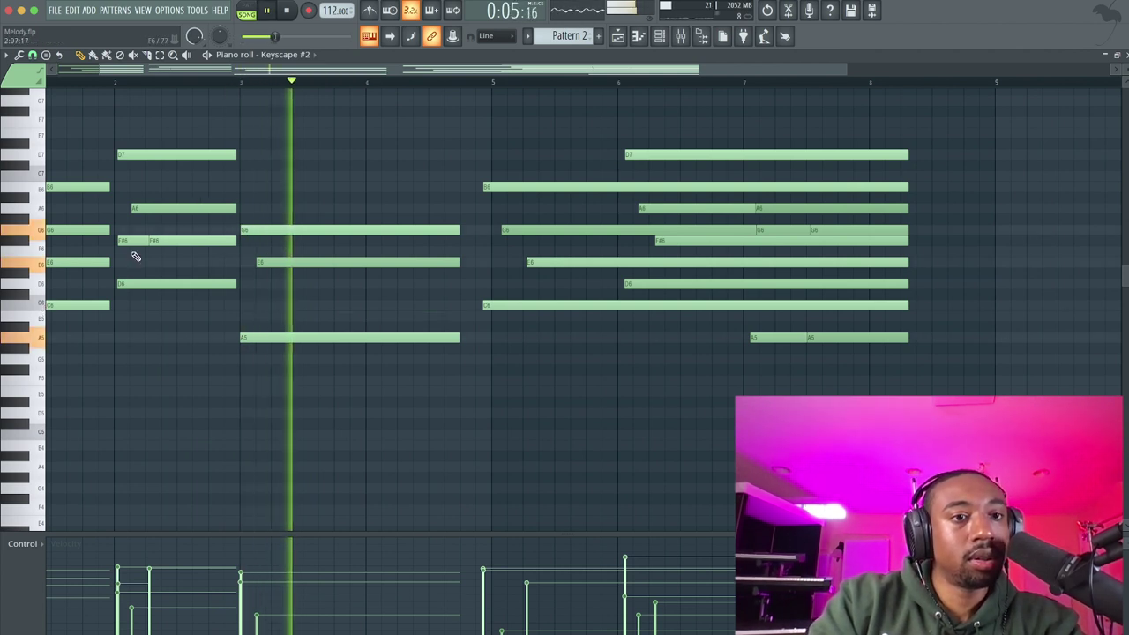
{"action": "key", "text": "space"}
{"action": "left_click", "coordinate": [258, 262]}
{"action": "left_click_drag", "start_coordinate": [261, 585], "coordinate": [262, 602]}
{"action": "key", "text": "space"}
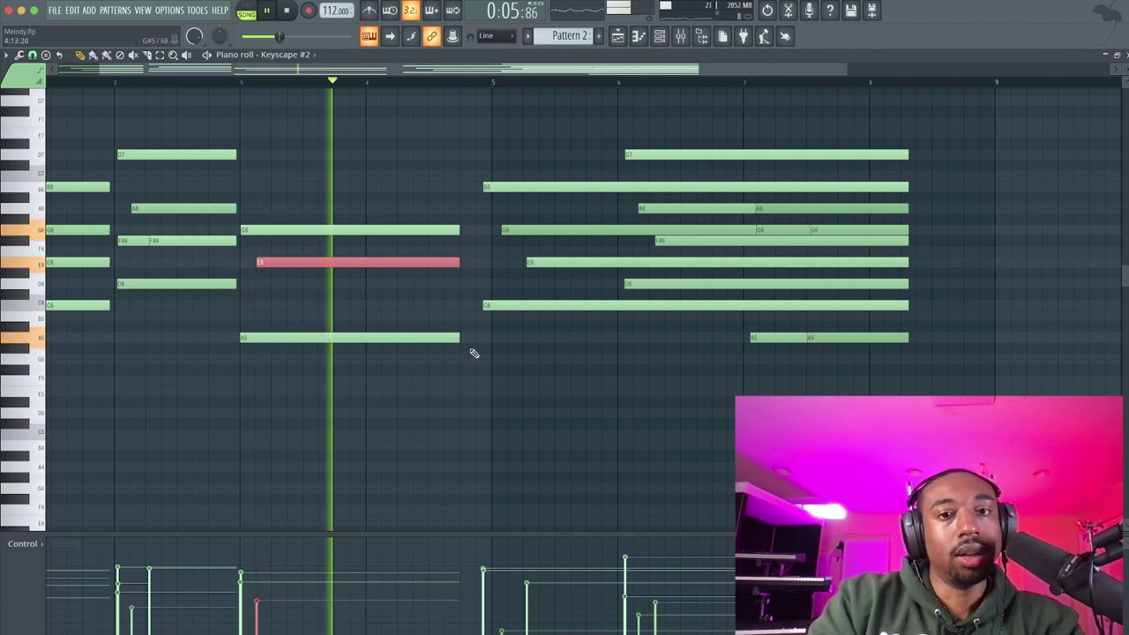
- Shift all notes of the second half slightly later so they start exactly on bar 5, and play them back
{"action": "left_click", "coordinate": [496, 325], "text": "ctrl"}
{"action": "left_click_drag", "start_coordinate": [496, 311], "coordinate": [870, 138]}
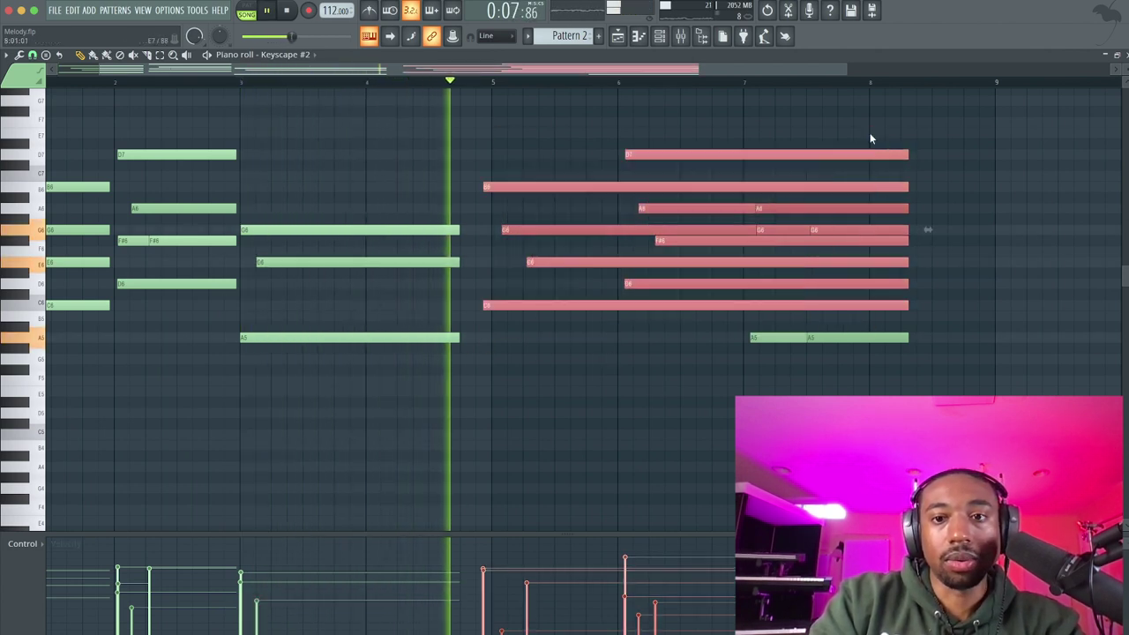
{"action": "key", "text": "space"}
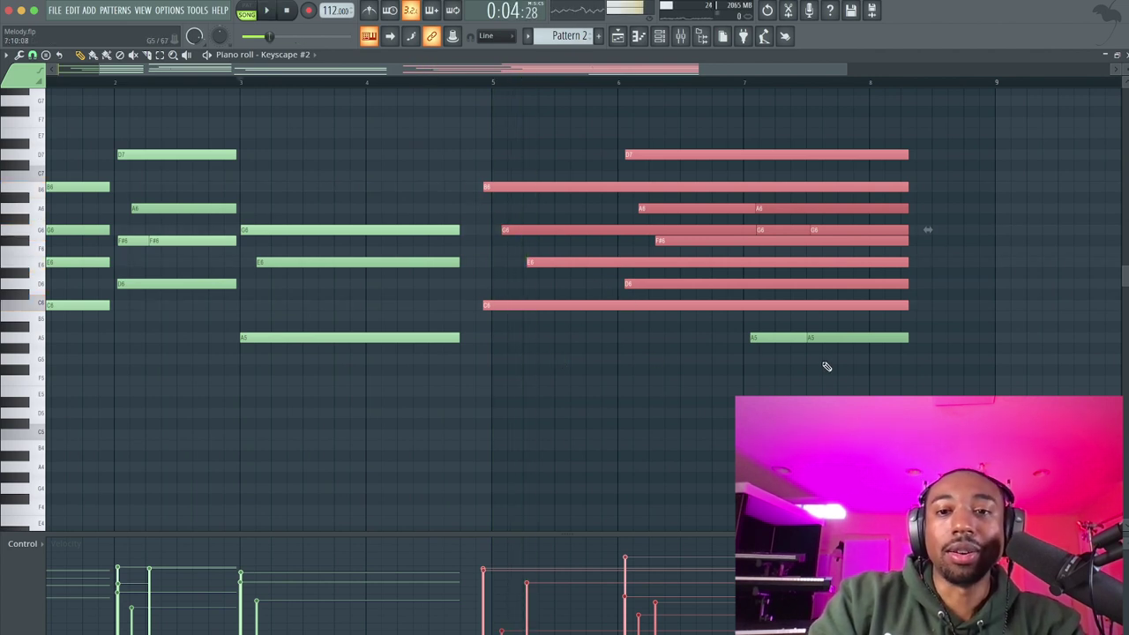
{"action": "left_click_drag", "start_coordinate": [827, 366], "coordinate": [604, 87]}
{"action": "left_click_drag", "start_coordinate": [491, 192], "coordinate": [501, 192]}
{"action": "key", "text": "space"}
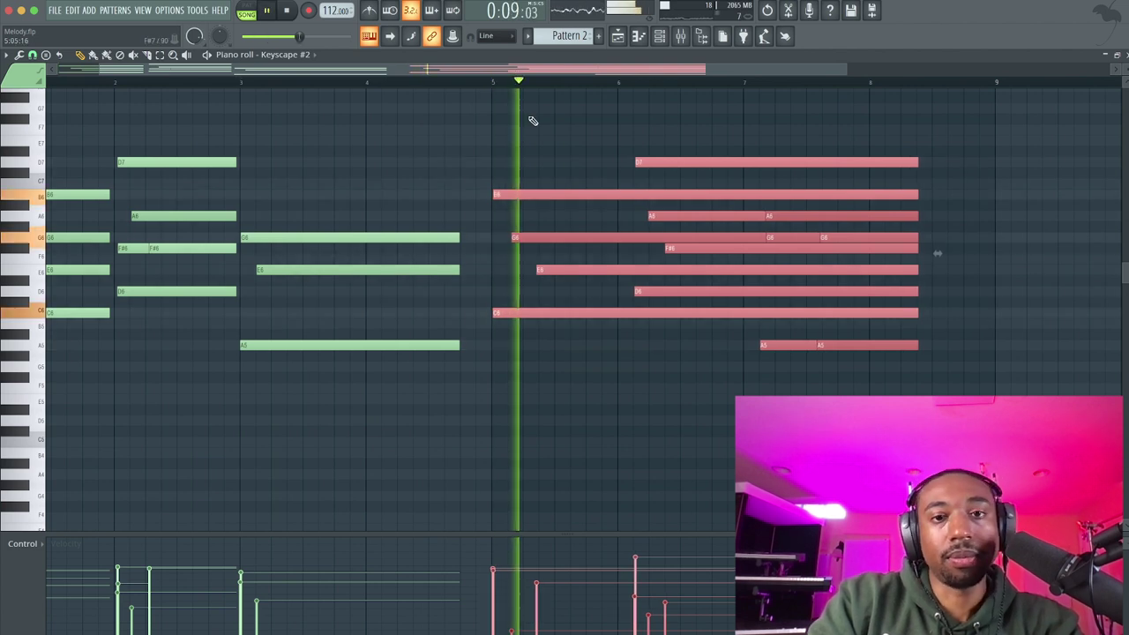
{"action": "scroll", "coordinate": [487, 126], "scroll_direction": "right", "scroll_amount": 2}
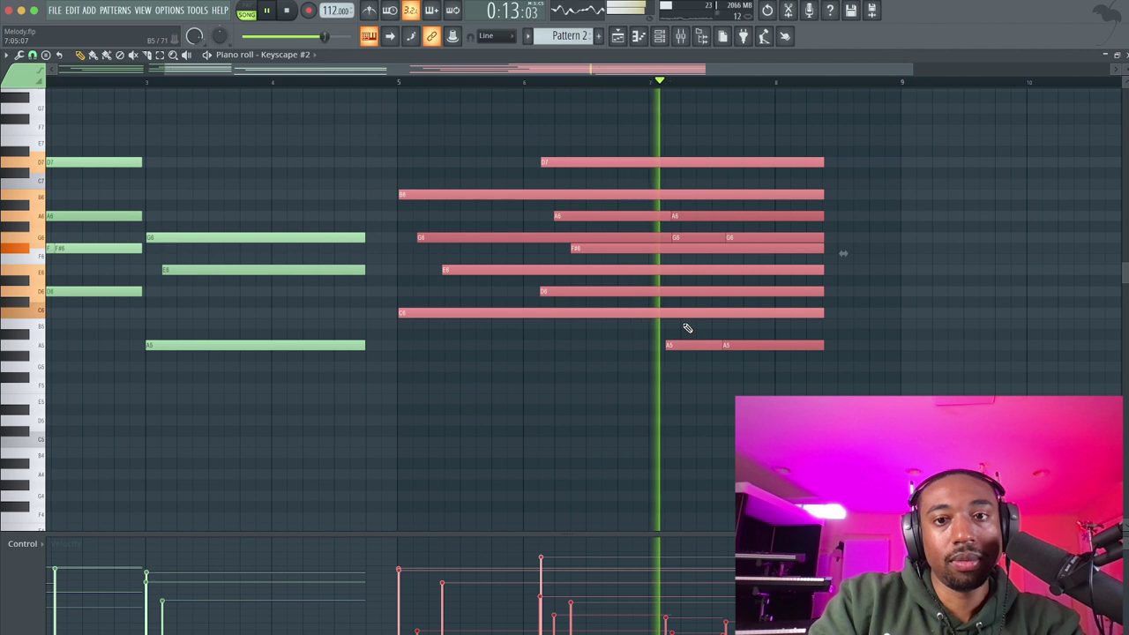
{"action": "key", "text": "space"}
- Replace the notes from bar 5 onward with a copy of the first four bars' notes starting at bar 5
{"action": "scroll", "coordinate": [688, 328], "scroll_direction": "down", "scroll_amount": 3}
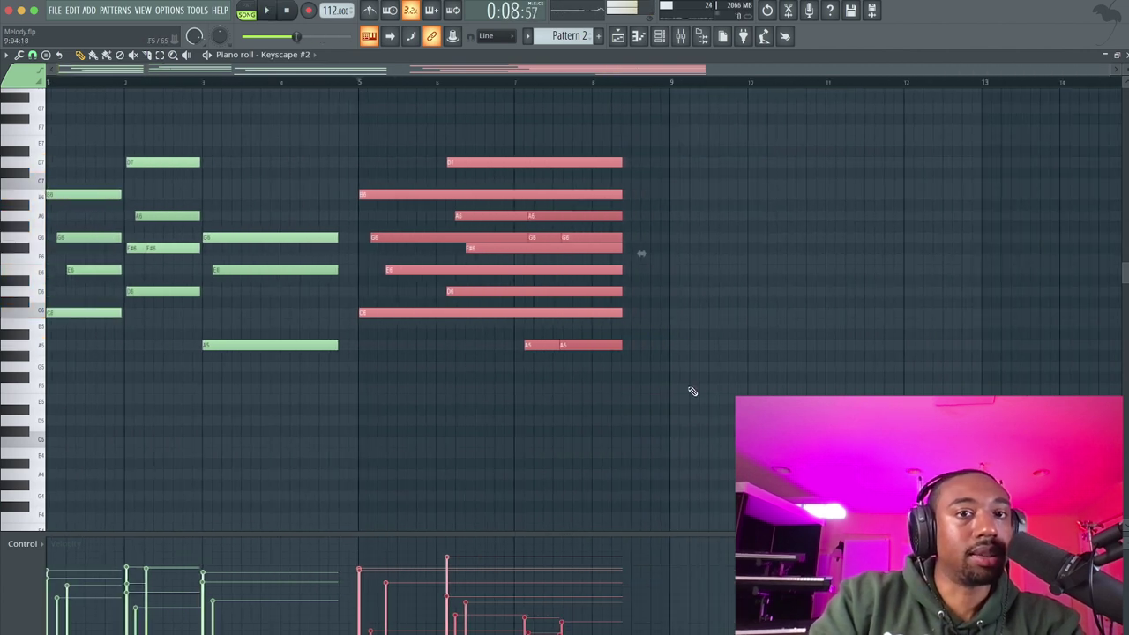
{"action": "left_click_drag", "start_coordinate": [688, 391], "coordinate": [373, 114]}
{"action": "key", "text": "Delete"}
{"action": "left_click_drag", "start_coordinate": [453, 403], "coordinate": [182, 298]}
{"action": "left_click_drag", "start_coordinate": [112, 258], "coordinate": [46, 136]}
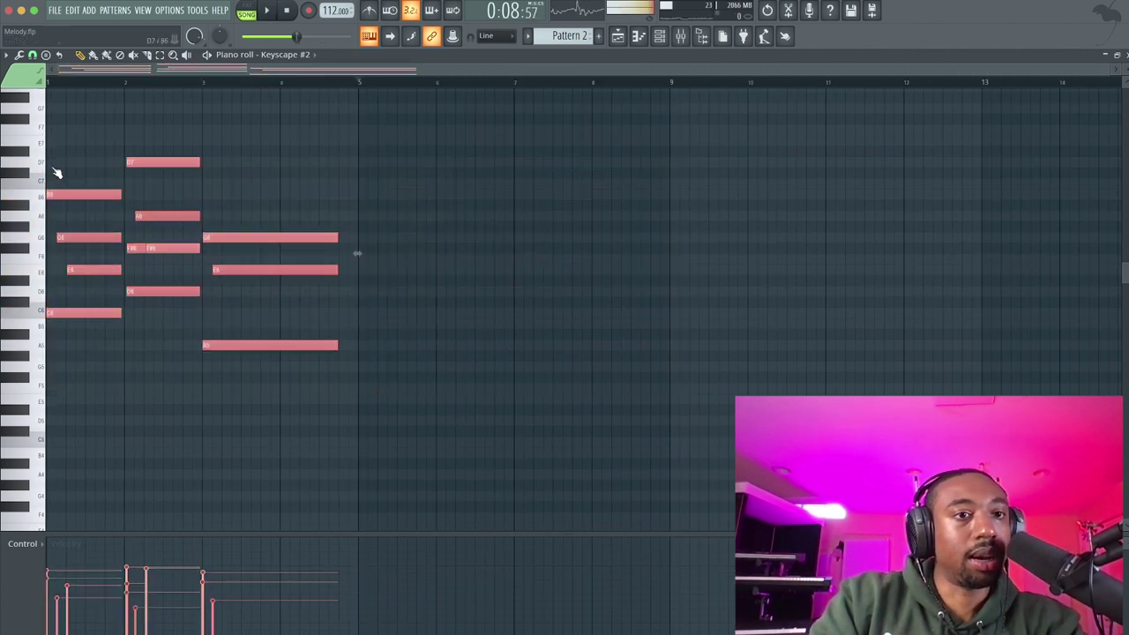
{"action": "left_click_drag", "start_coordinate": [61, 193], "coordinate": [375, 194]}
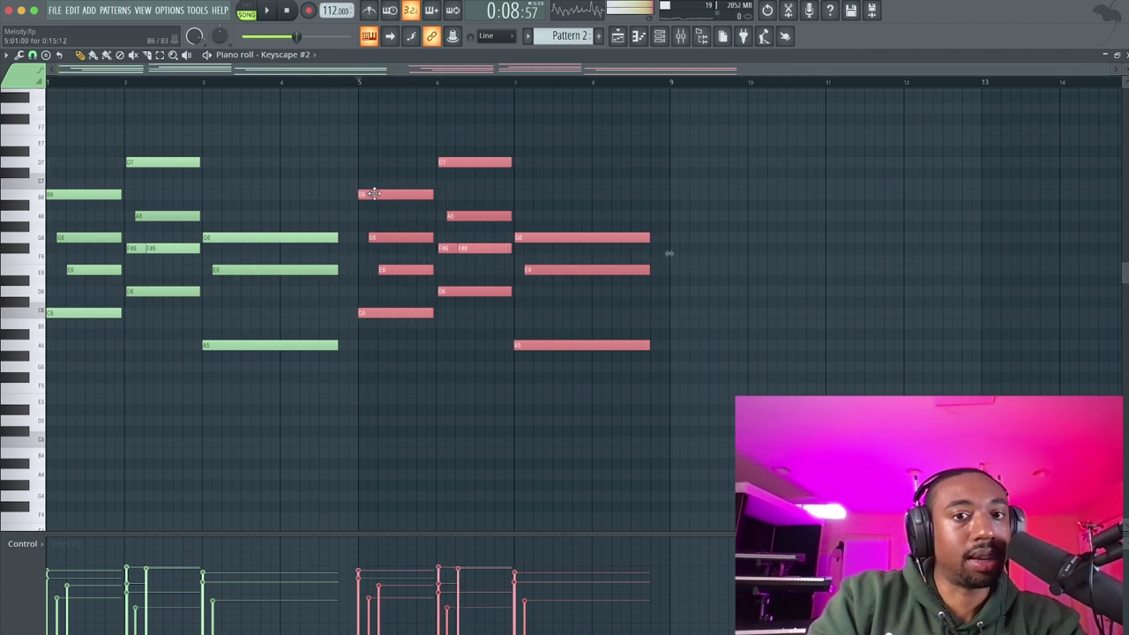
- Transpose the bar 6 chord up five semitones and play it back from late in bar 5
{"action": "left_click_drag", "start_coordinate": [492, 328], "coordinate": [447, 132]}
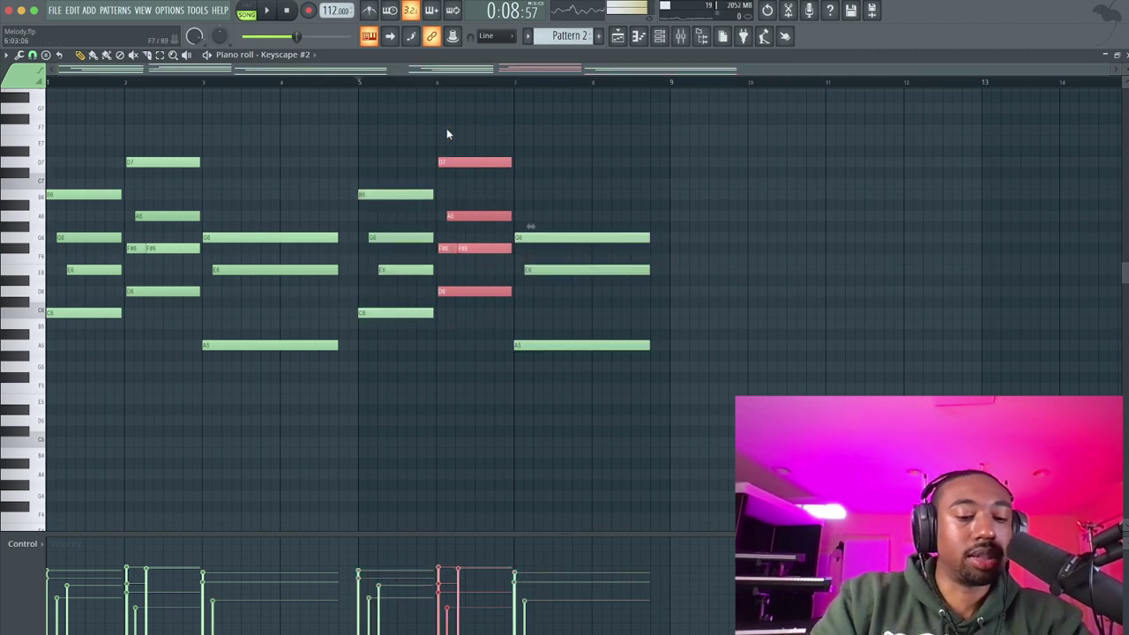
{"action": "key", "text": "Up"}
{"action": "key", "text": "Up"}
{"action": "key", "text": "Up"}
{"action": "key", "text": "Up"}
{"action": "key", "text": "Up"}
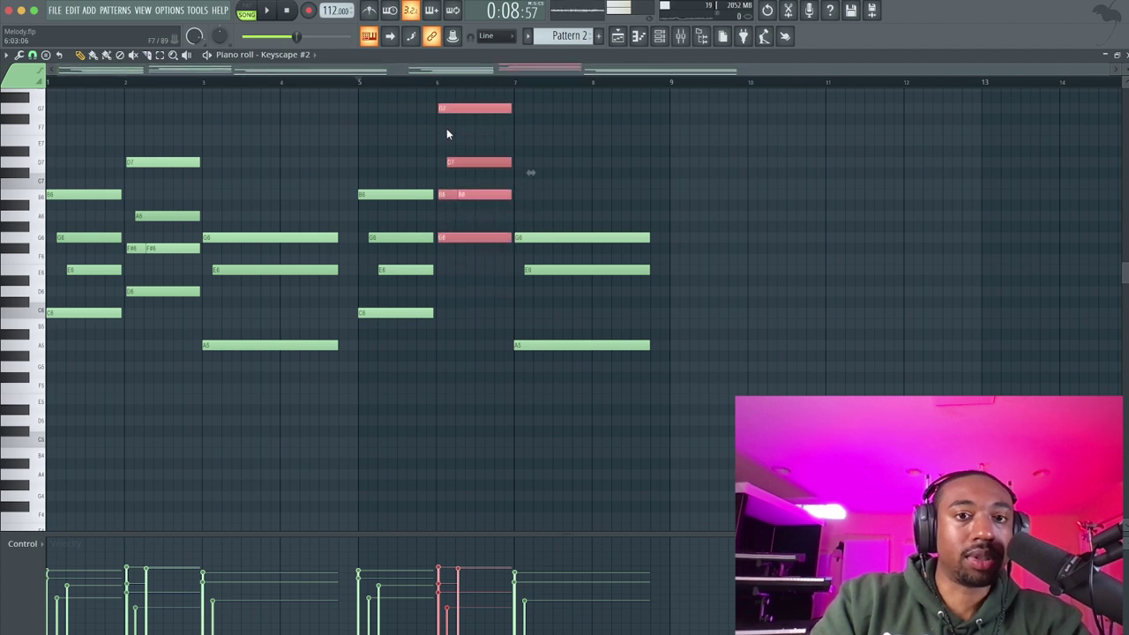
{"action": "left_click", "coordinate": [415, 83]}
{"action": "key", "text": "space"}
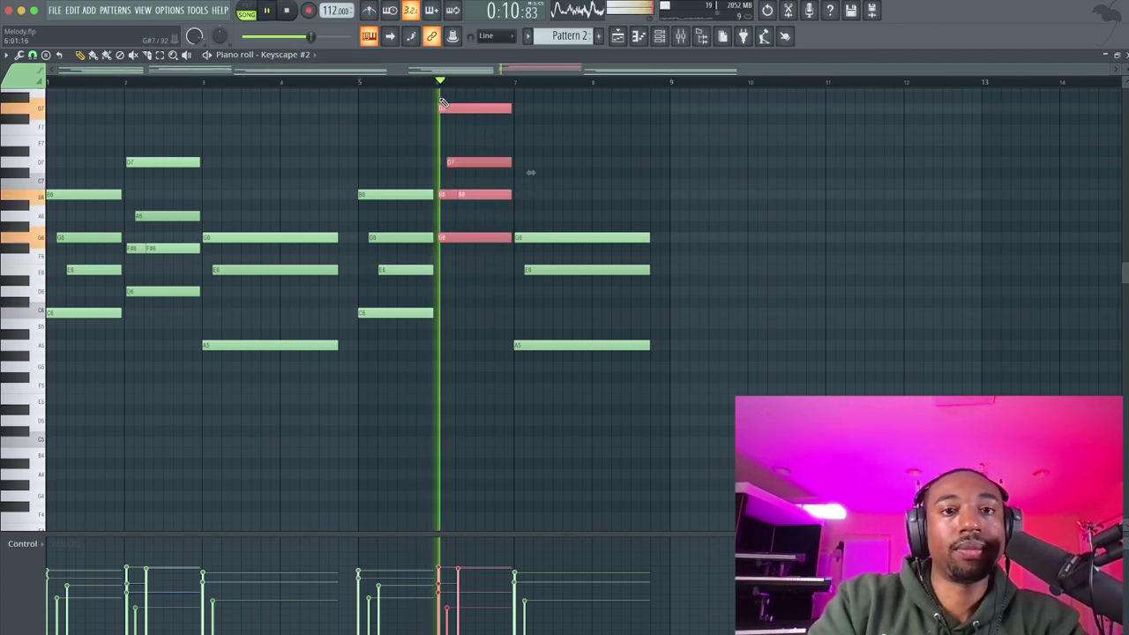
{"action": "key", "text": "space"}
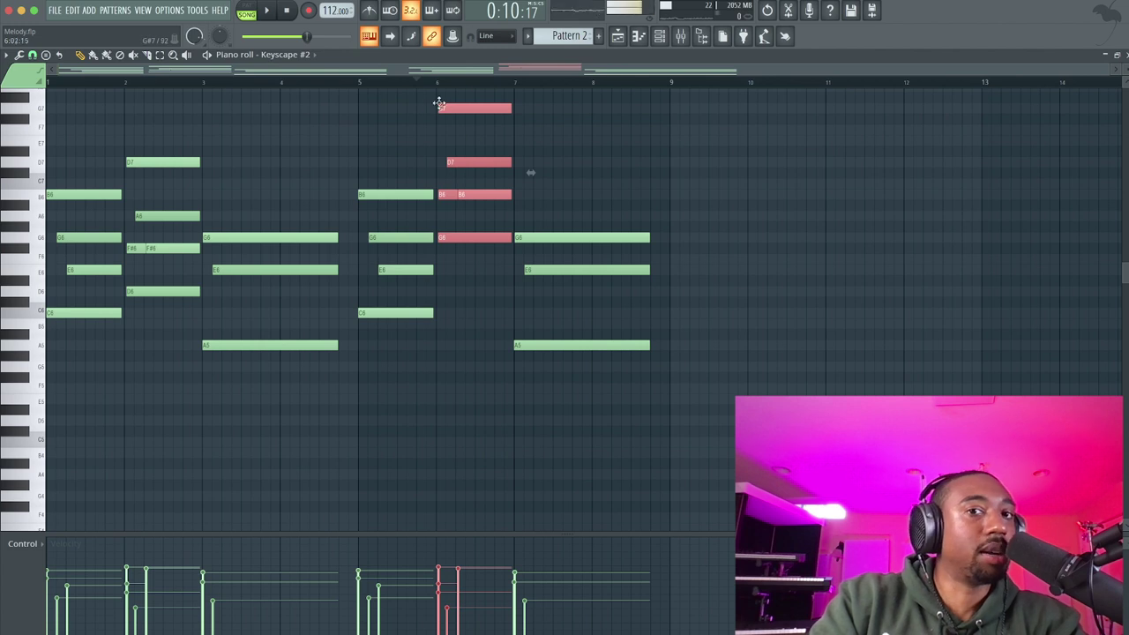
- Try moving the top two notes of the bar 6 chord, G7 and D7, down one octave
{"action": "left_click", "coordinate": [431, 159]}
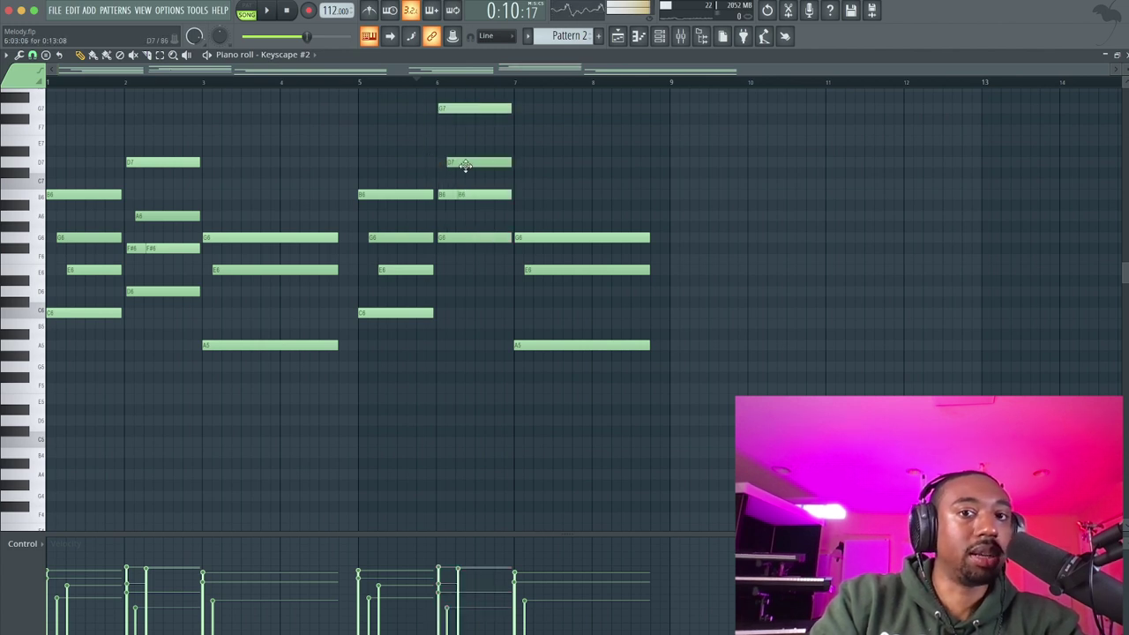
{"action": "left_click_drag", "start_coordinate": [465, 141], "coordinate": [448, 109]}
{"action": "key", "text": "ctrl+Down"}
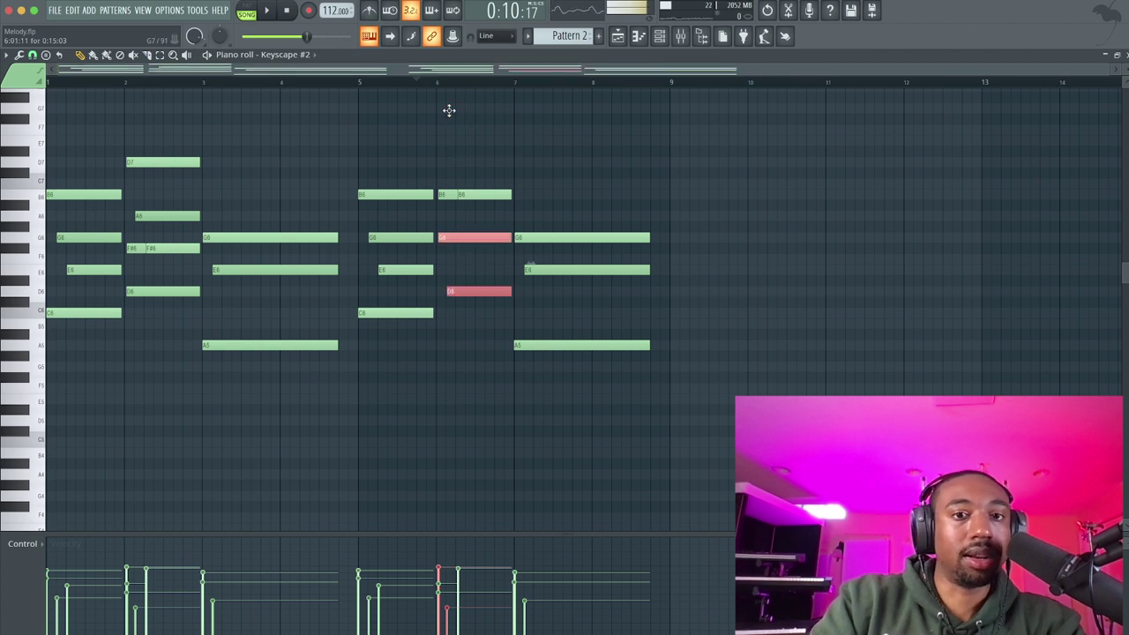
{"action": "key", "text": "ctrl+Up"}
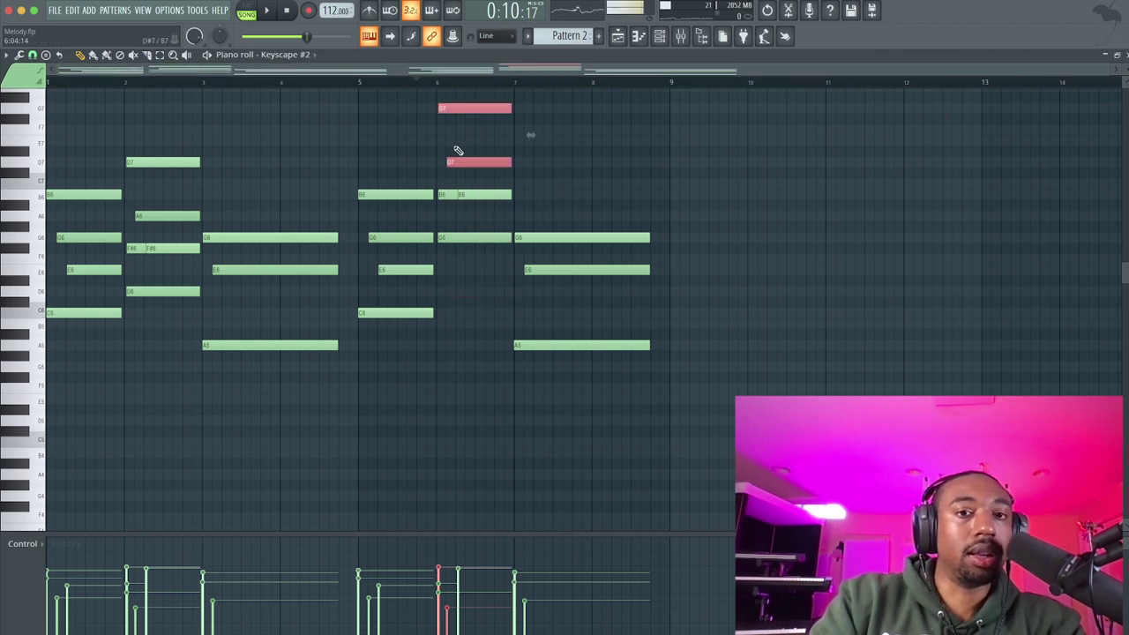
{"action": "key", "text": "ctrl+Down"}
{"action": "key", "text": "ctrl+Up"}
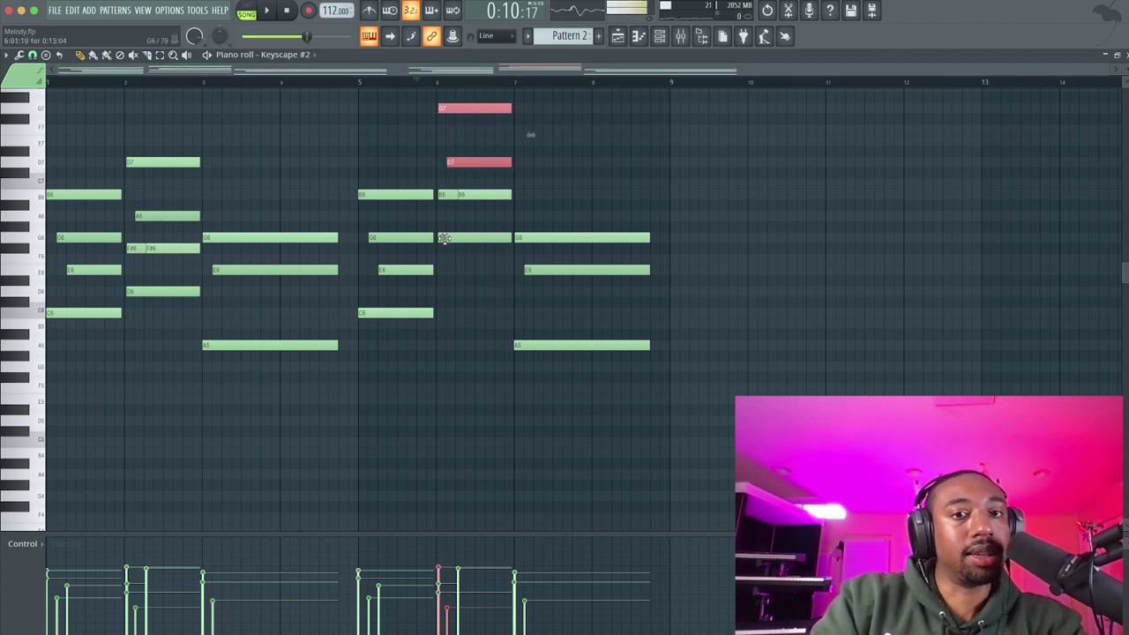
- Lower the bottom note of the bar 6 chord to D6 and its top two notes, G7 and D7, by one octave
{"action": "left_click_drag", "start_coordinate": [457, 238], "coordinate": [457, 300]}
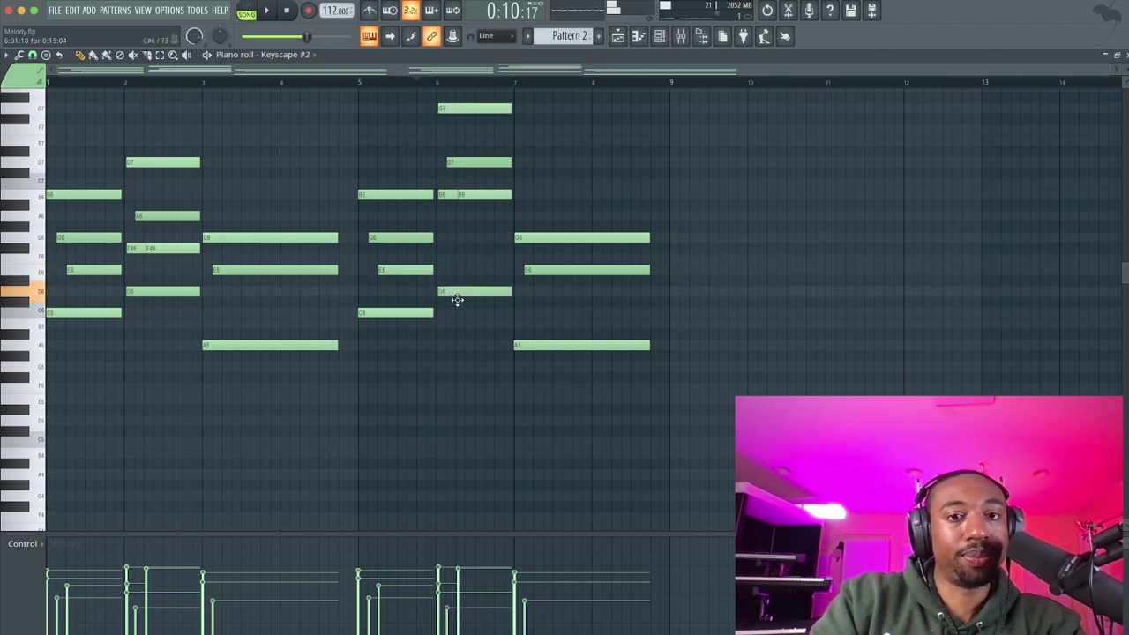
{"action": "left_click_drag", "start_coordinate": [474, 167], "coordinate": [473, 96]}
{"action": "key", "text": "ctrl+Down"}
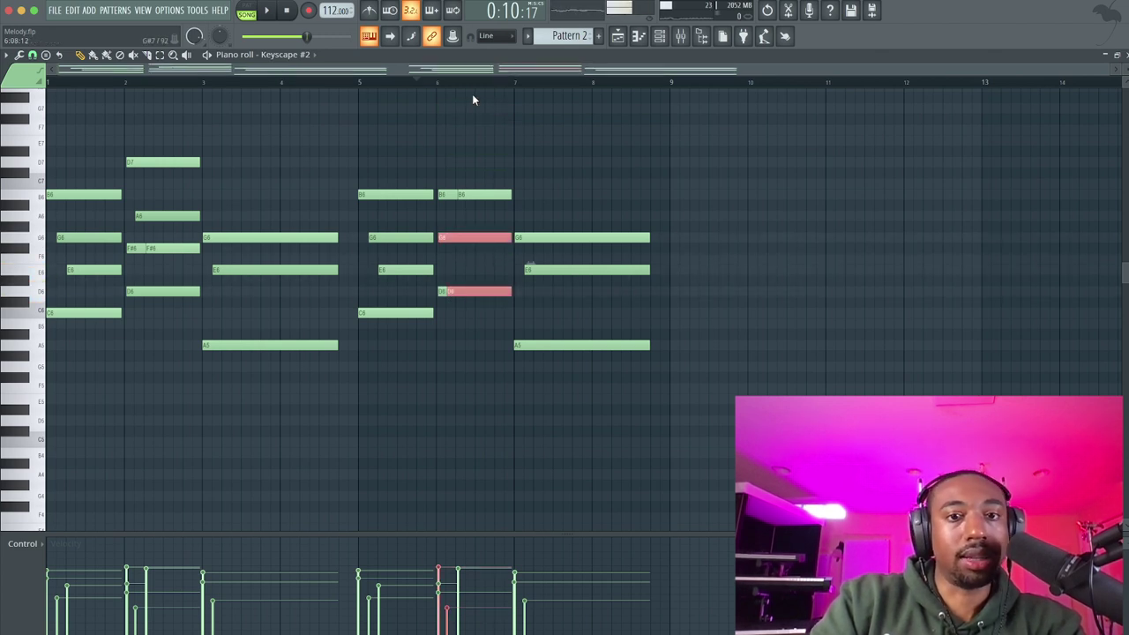
{"action": "key", "text": "ctrl+Up"}
{"action": "key", "text": "ctrl+Down"}
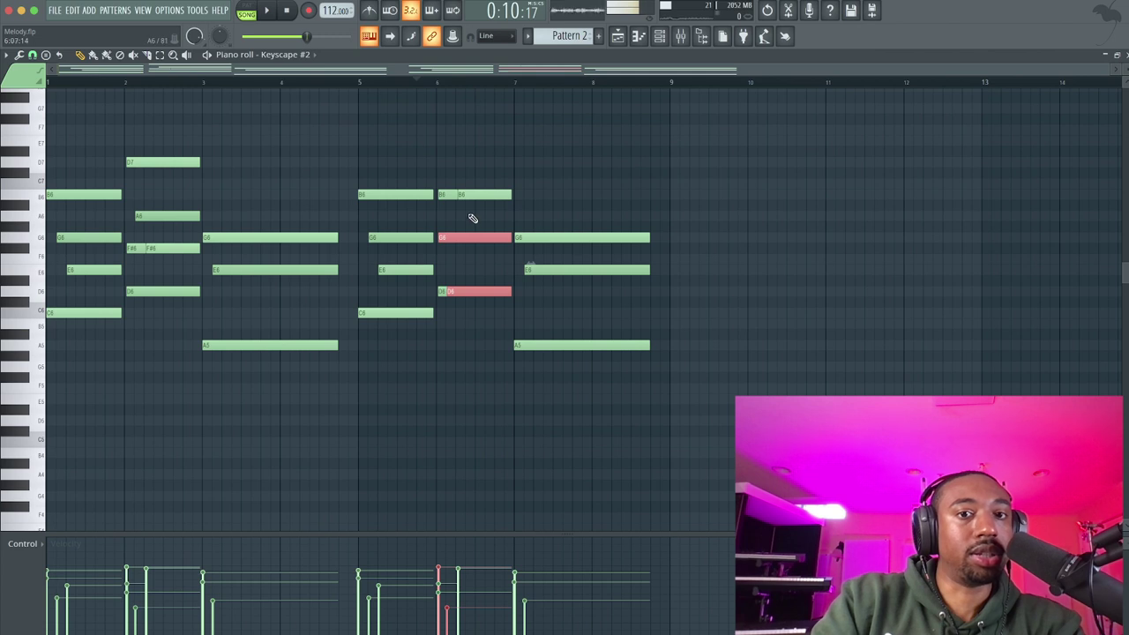
{"action": "key", "text": "ctrl+Up"}
{"action": "key", "text": "ctrl+Down"}
- Delete the overlapping later D6 note in bar 6 and lower the velocity of the second B6 note during playback
{"action": "right_click", "coordinate": [468, 290]}
{"action": "key", "text": "space"}
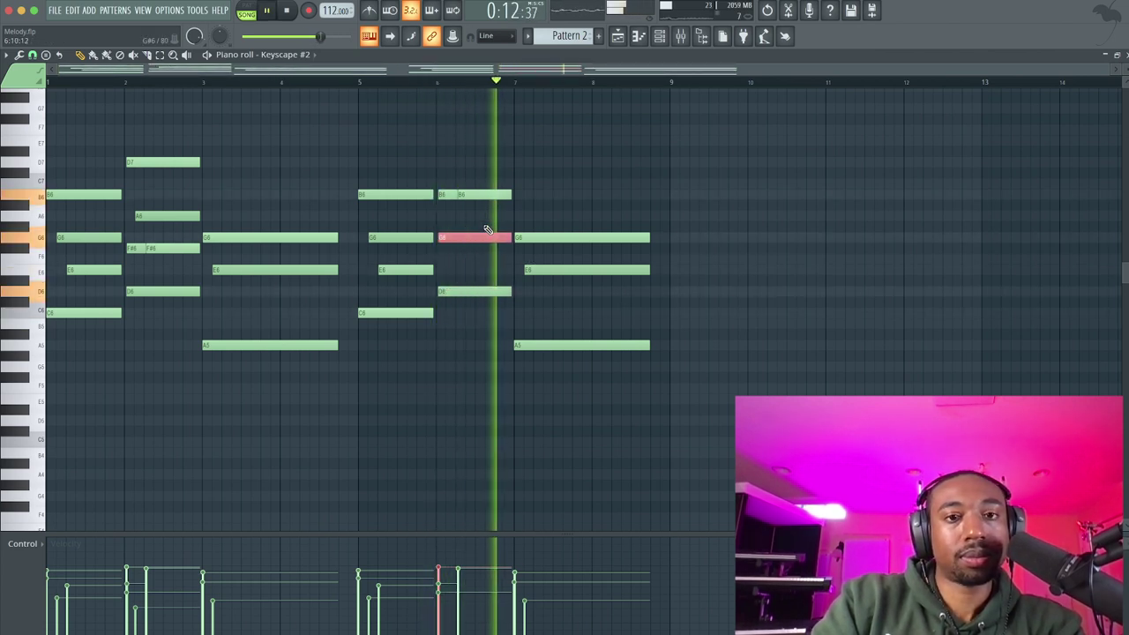
{"action": "left_click", "coordinate": [487, 193], "text": "ctrl"}
{"action": "left_click_drag", "start_coordinate": [460, 569], "coordinate": [460, 586]}
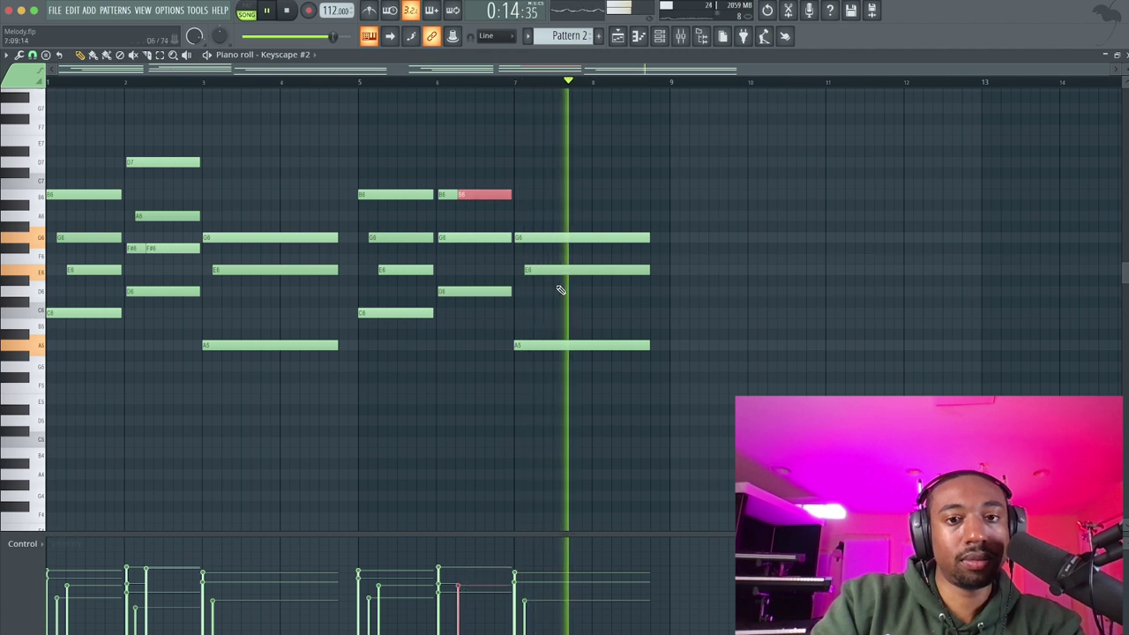
- Move the E6 note in bar 7 up to A6, play the change and select the A6 and A5 notes
{"action": "left_click_drag", "start_coordinate": [552, 268], "coordinate": [542, 216]}
{"action": "key", "text": "space"}
{"action": "key", "text": "space"}
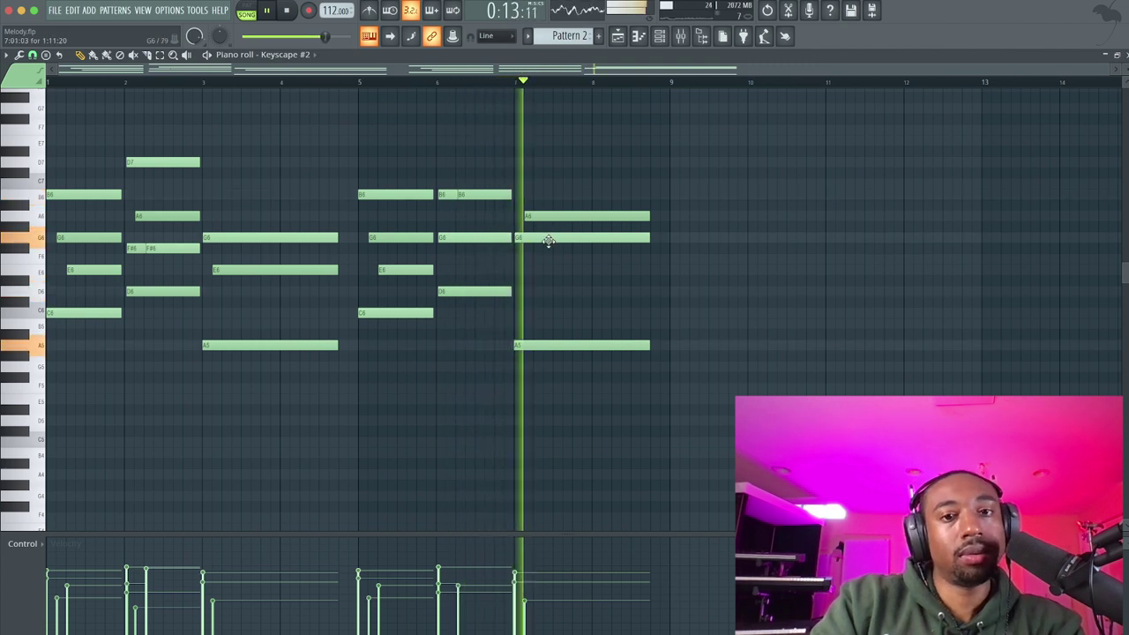
{"action": "left_click", "coordinate": [530, 345]}
{"action": "left_click", "coordinate": [557, 216], "text": "shift"}
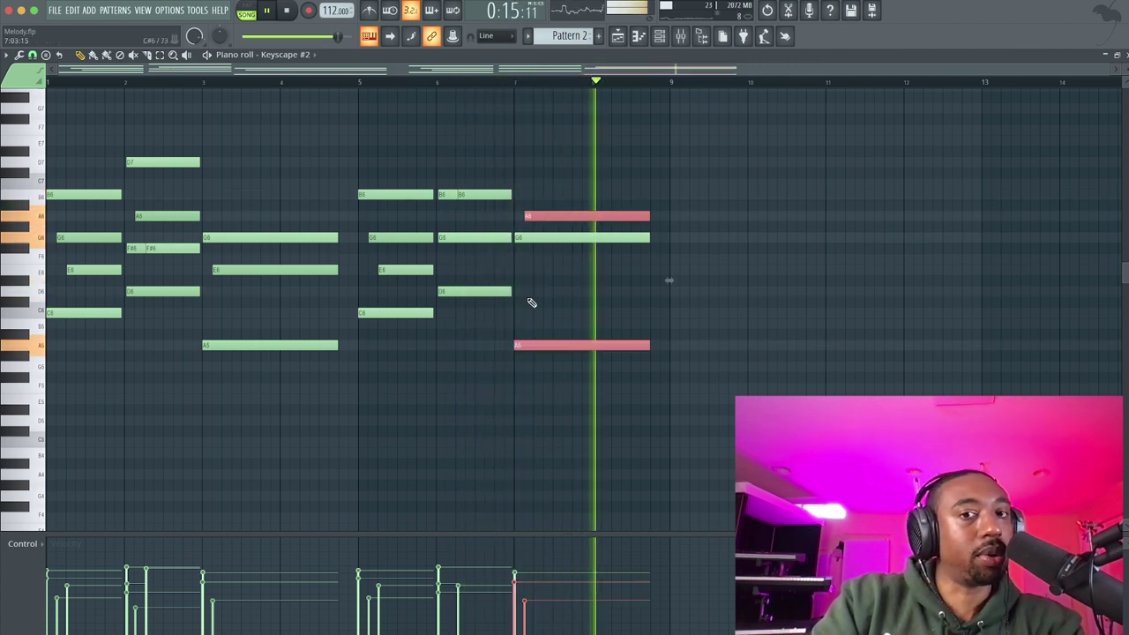
- Deselect the notes, leave the Keyscape #2 piano roll and add a Scorch instrument channel in the empty Pattern 3
{"action": "left_click", "coordinate": [751, 133], "text": "ctrl"}
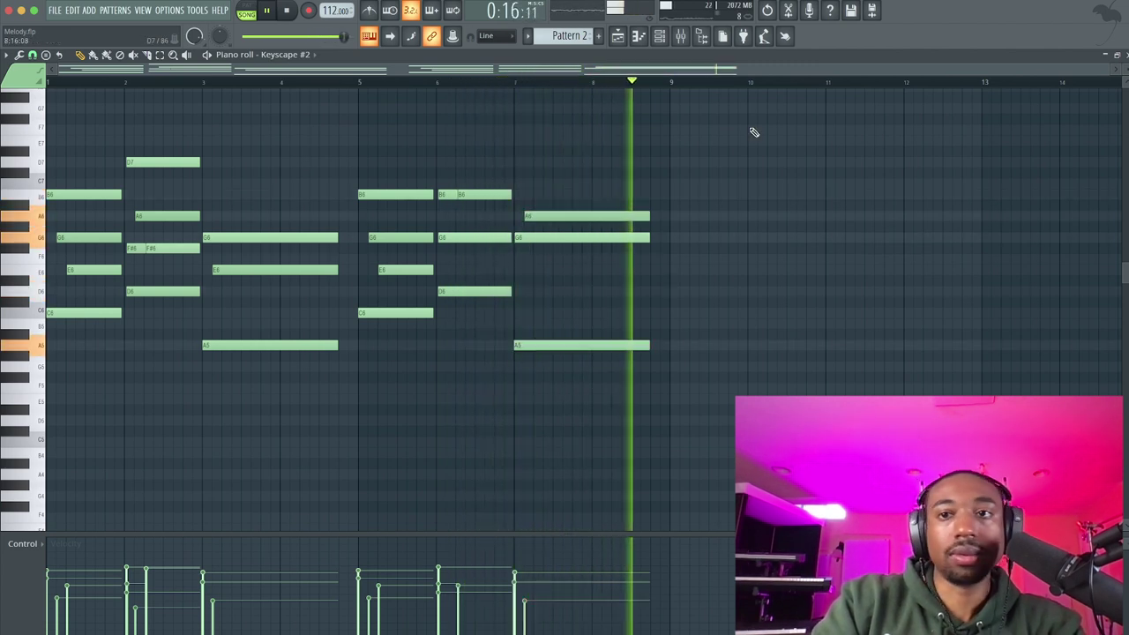
{"action": "left_click", "coordinate": [1117, 54]}
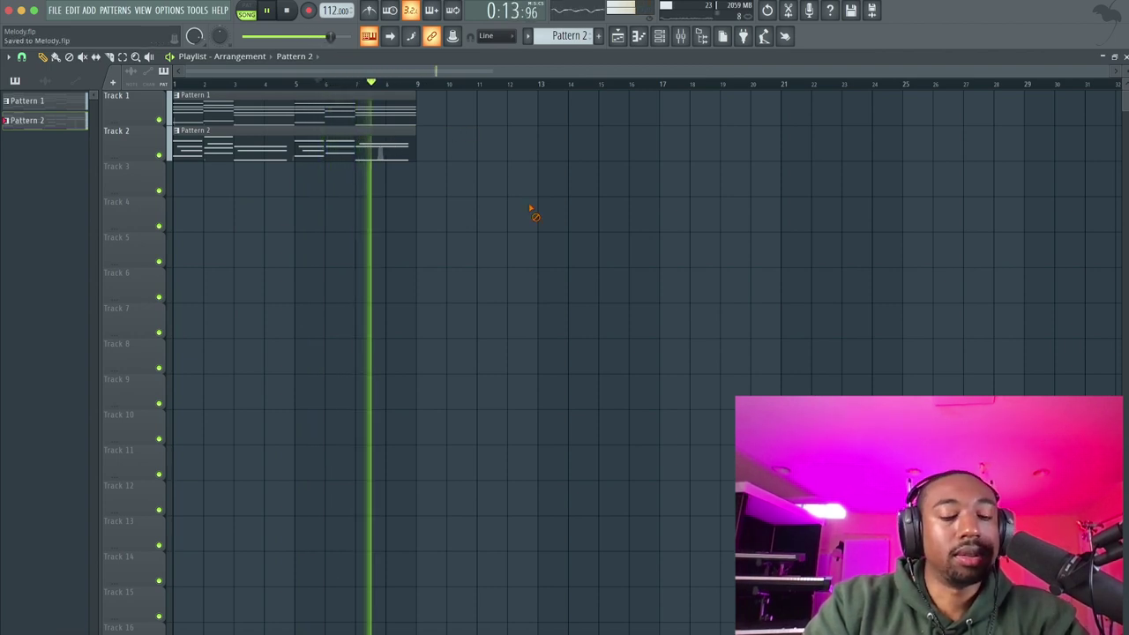
{"action": "left_click", "coordinate": [662, 38]}
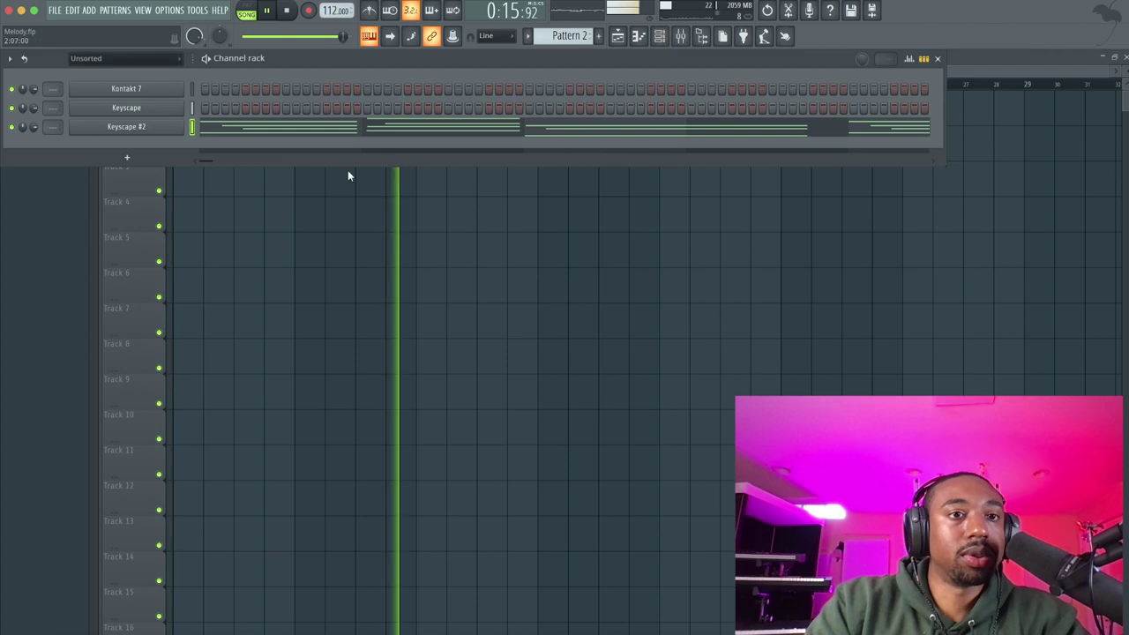
{"action": "left_click", "coordinate": [338, 191]}
{"action": "left_click", "coordinate": [661, 36]}
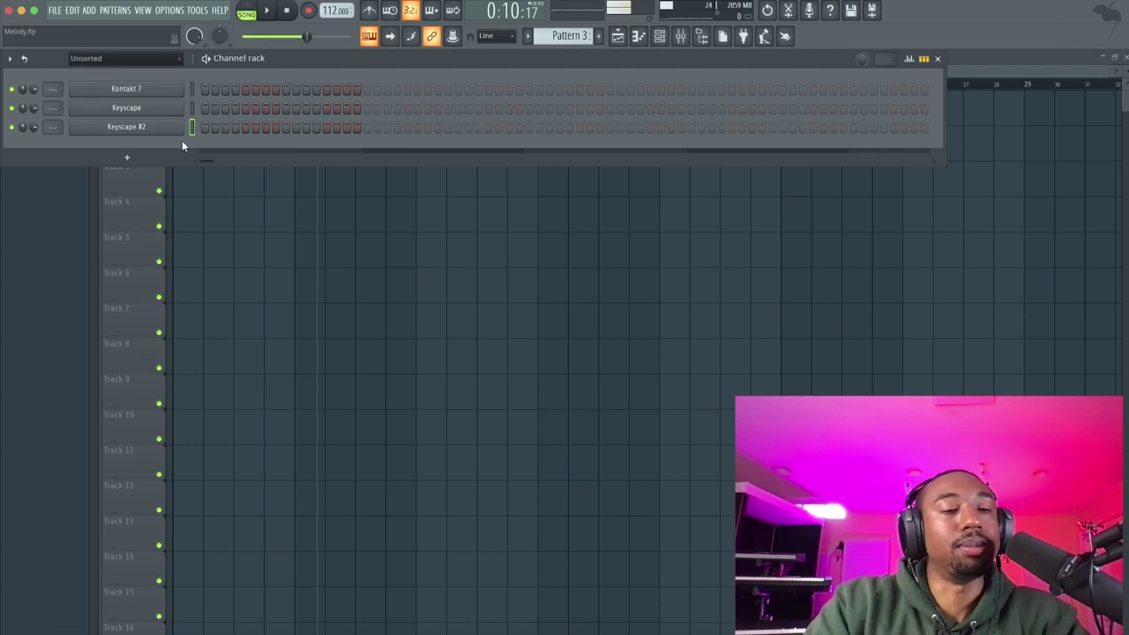
{"action": "left_click", "coordinate": [163, 156]}
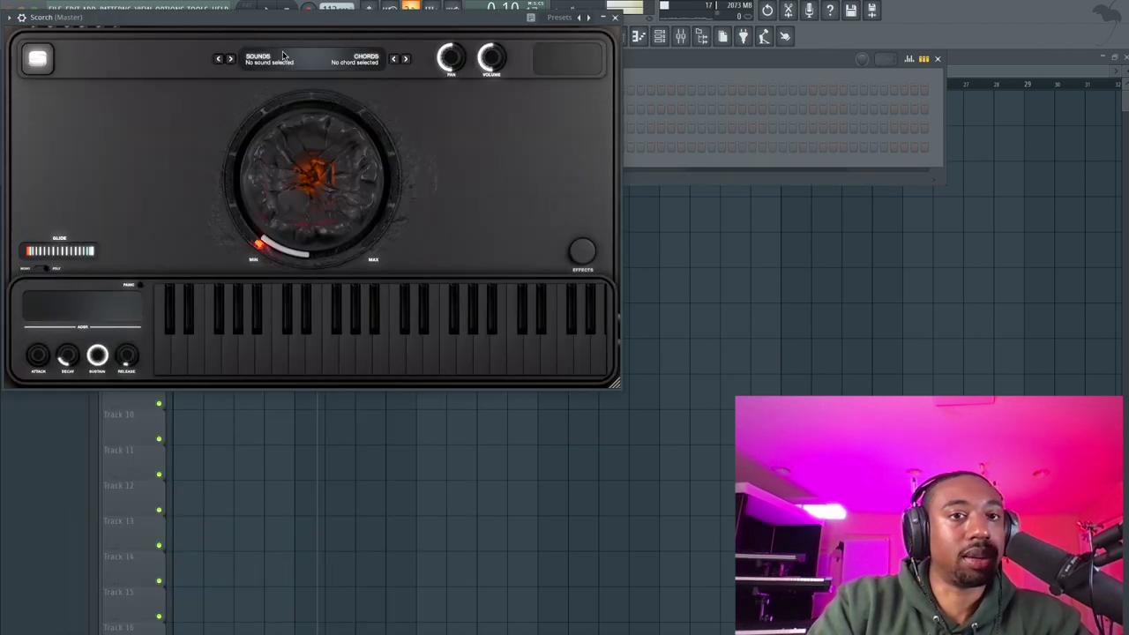
- Browse Scorch's Combination sounds and load Combination - Heaven's Gate
{"action": "left_click", "coordinate": [263, 60]}
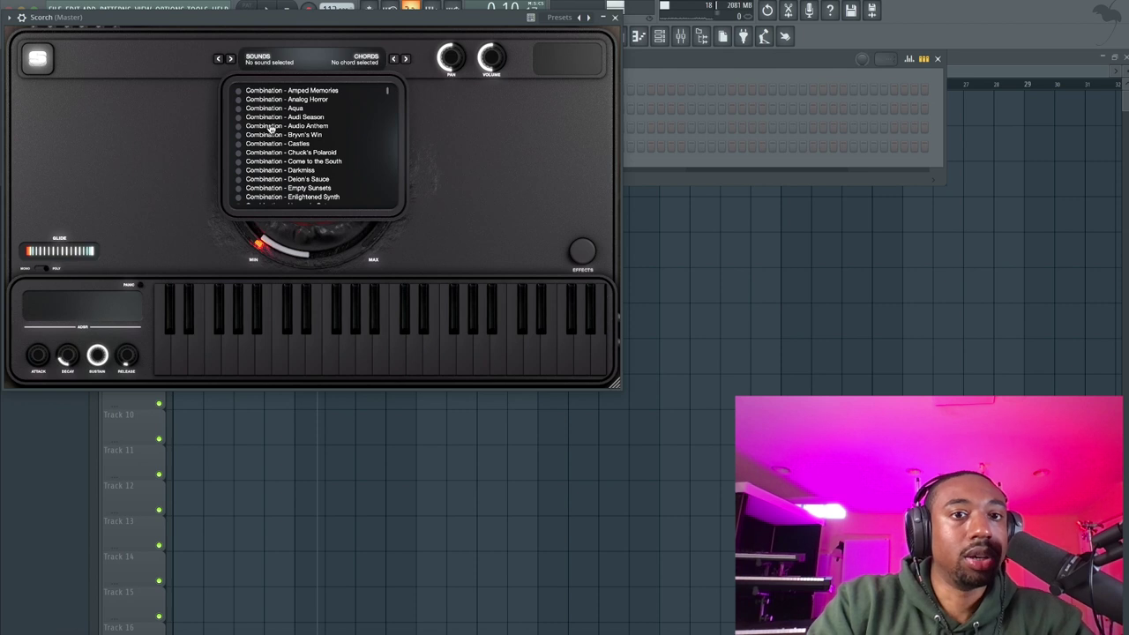
{"action": "scroll", "coordinate": [297, 166], "scroll_direction": "down", "scroll_amount": 6}
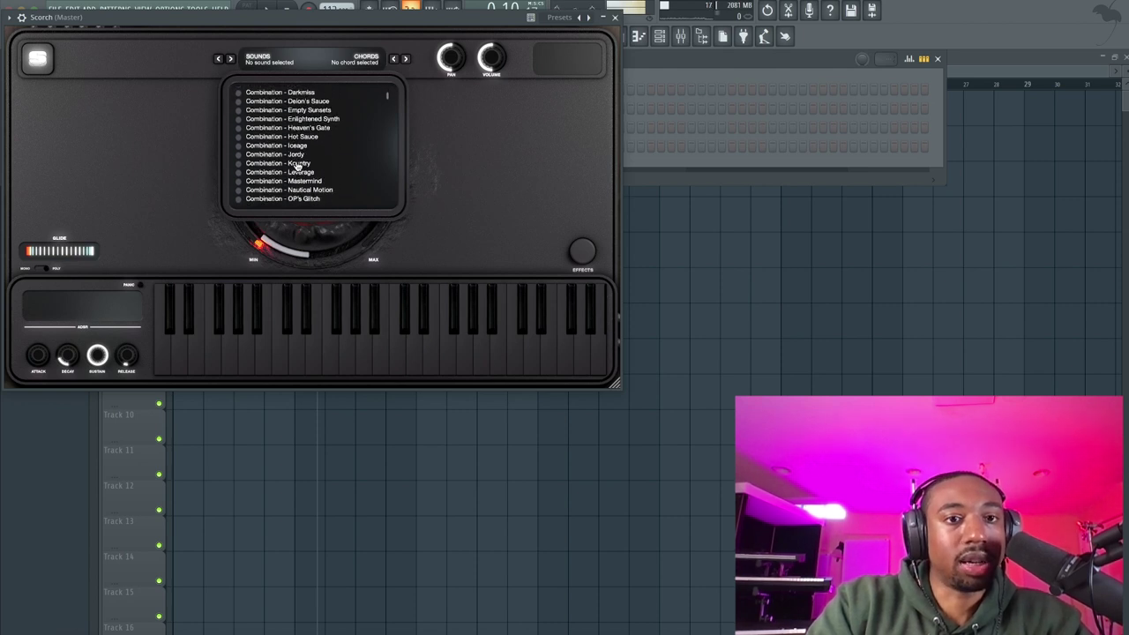
{"action": "scroll", "coordinate": [297, 166], "scroll_direction": "down", "scroll_amount": 5}
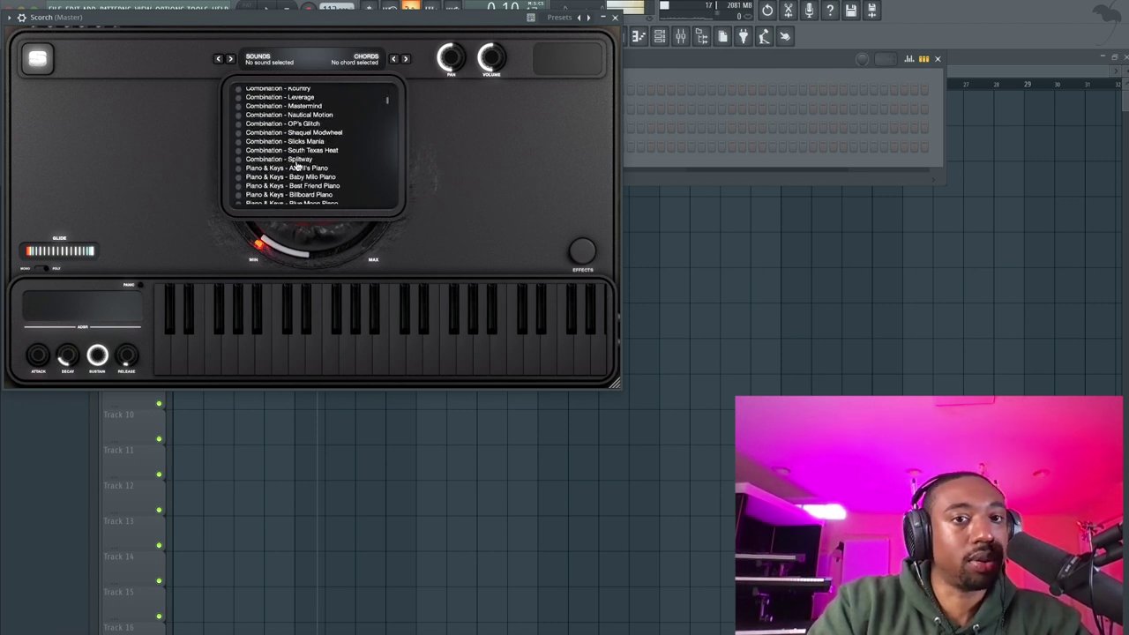
{"action": "scroll", "coordinate": [297, 166], "scroll_direction": "up", "scroll_amount": 5}
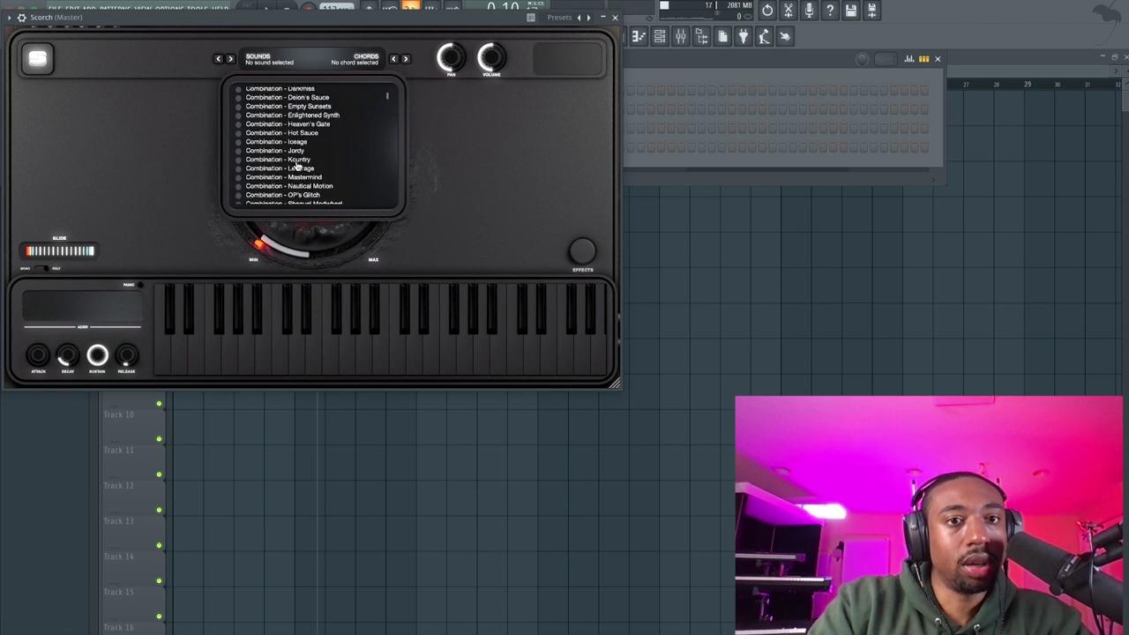
{"action": "scroll", "coordinate": [300, 160], "scroll_direction": "up", "scroll_amount": 1}
{"action": "left_click", "coordinate": [303, 144]}
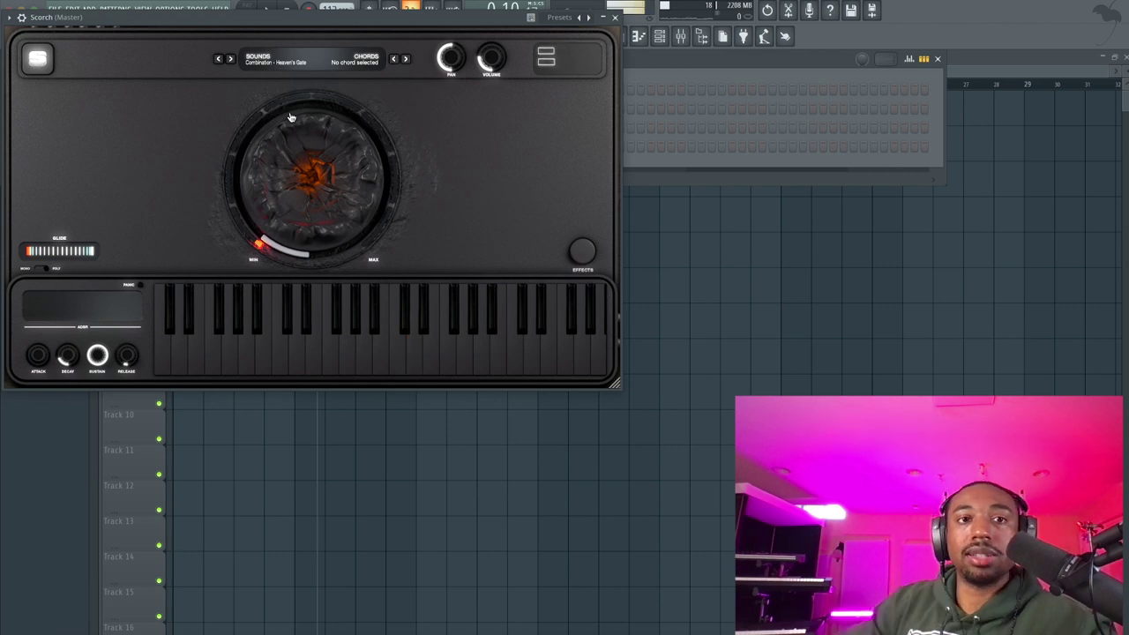
- Try Scorch's Combination - Enlightened Synth sound, load Combination - Hot Sauce instead and close the plugin
{"action": "left_click", "coordinate": [220, 59]}
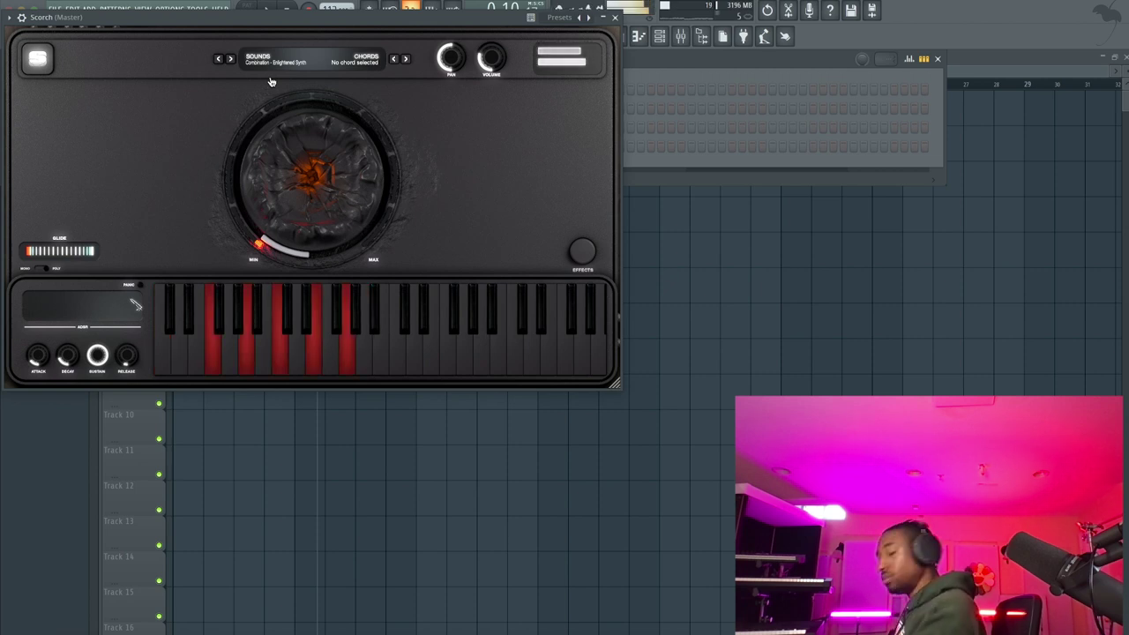
{"action": "left_click", "coordinate": [269, 60]}
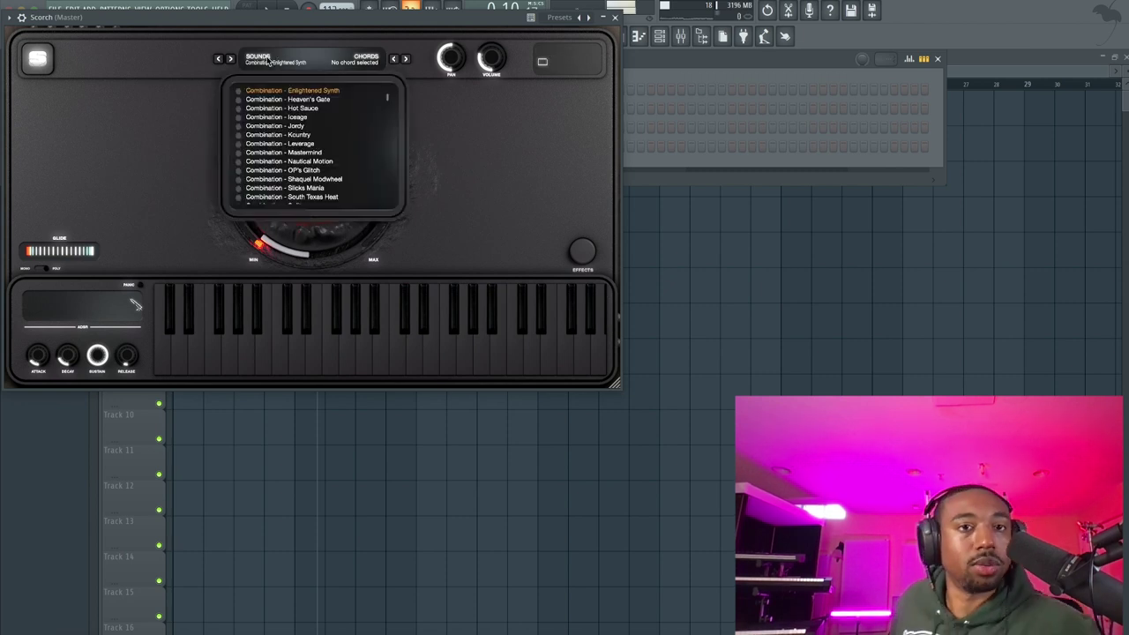
{"action": "left_click", "coordinate": [274, 109]}
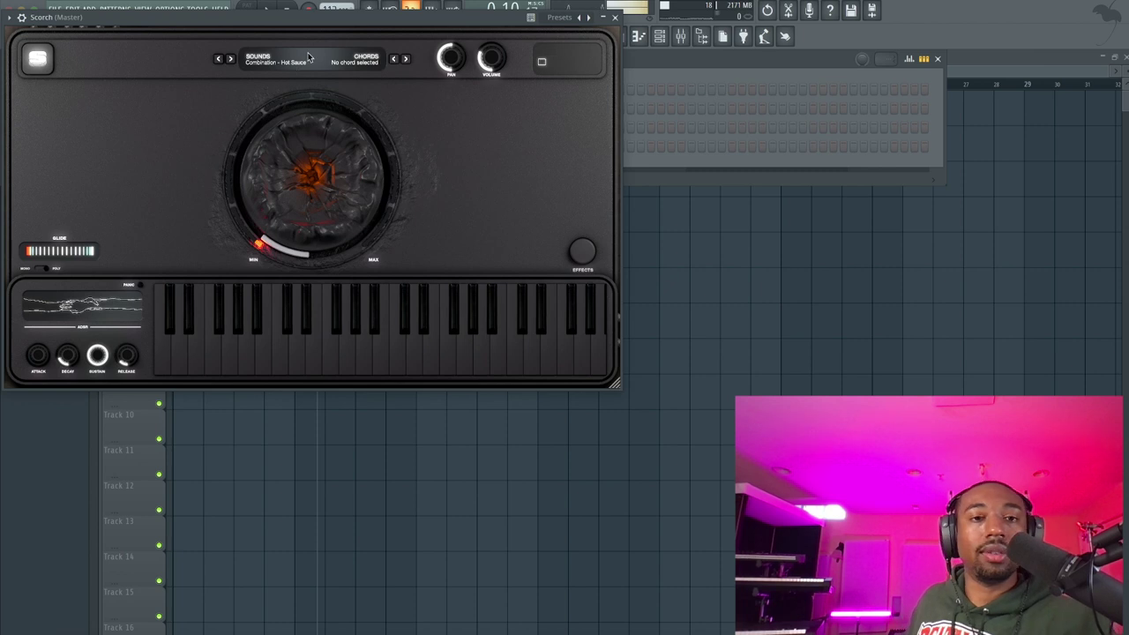
{"action": "left_click", "coordinate": [615, 17]}
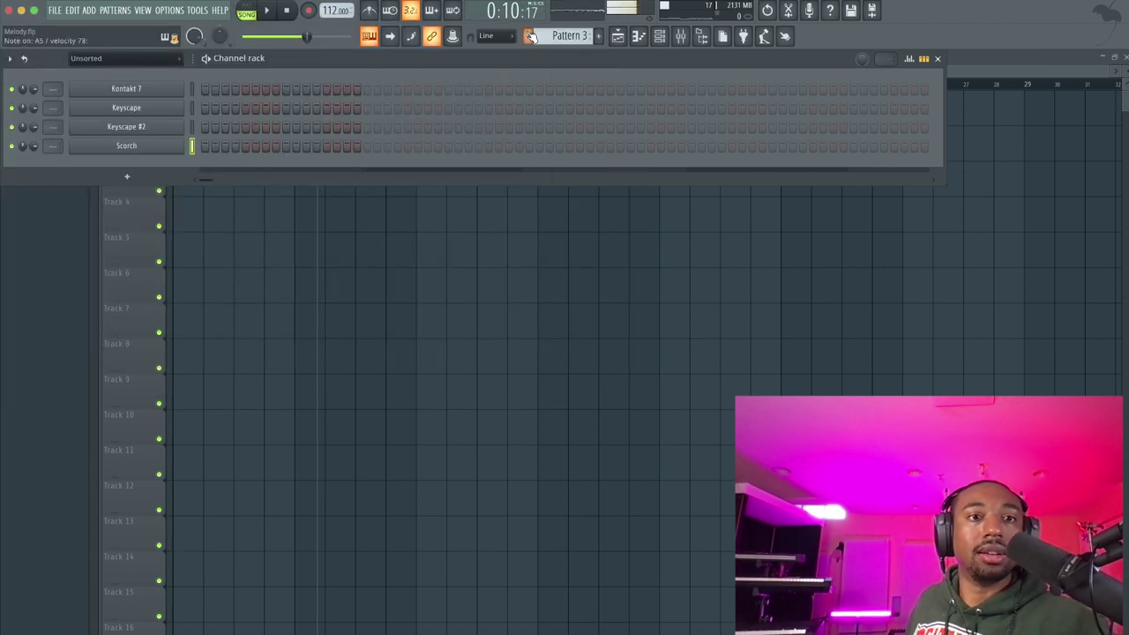
- Record a Scorch melody of about four bars into Pattern 3 in pattern mode, capturing notes and automation with the metronome on
{"action": "left_click", "coordinate": [286, 10]}
{"action": "left_click", "coordinate": [247, 12]}
{"action": "left_click", "coordinate": [308, 10]}
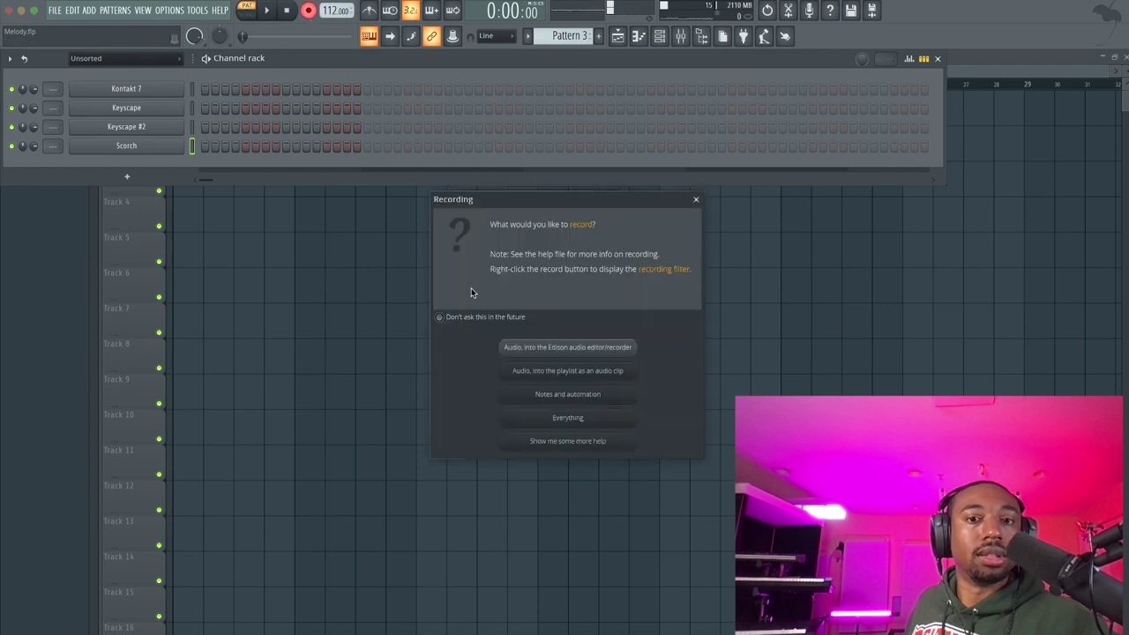
{"action": "left_click", "coordinate": [559, 395]}
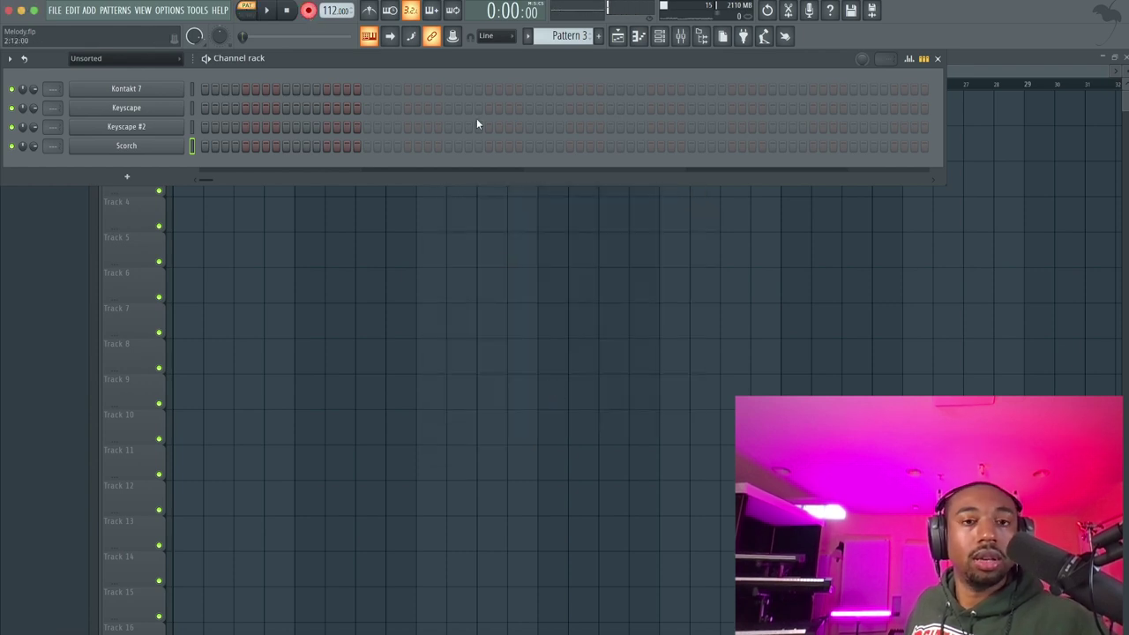
{"action": "left_click", "coordinate": [369, 11]}
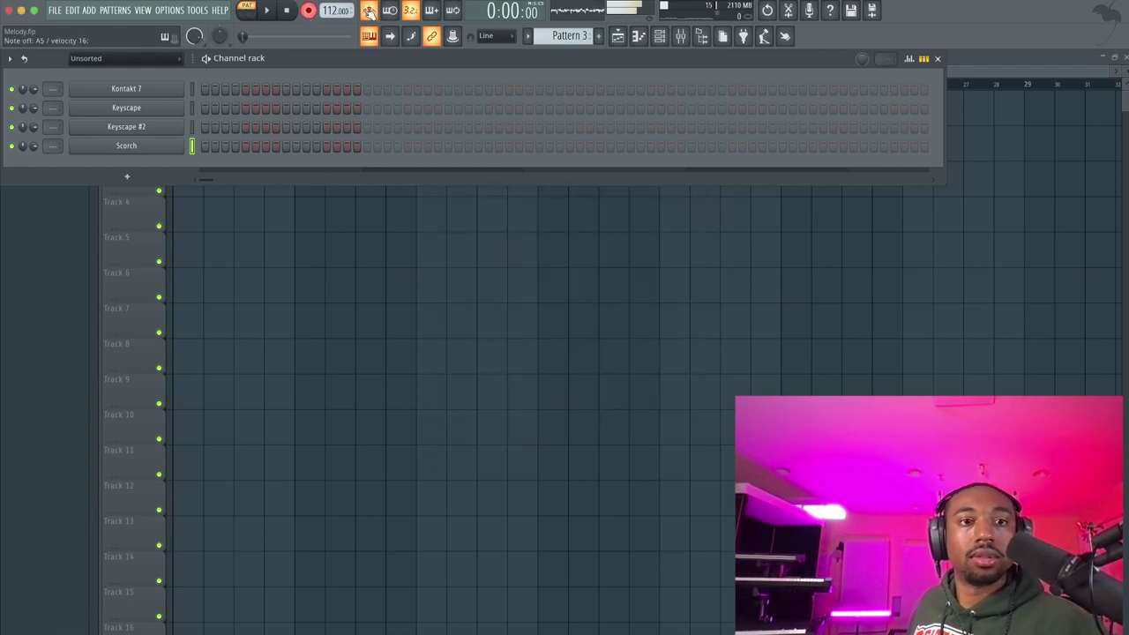
{"action": "key", "text": "space"}
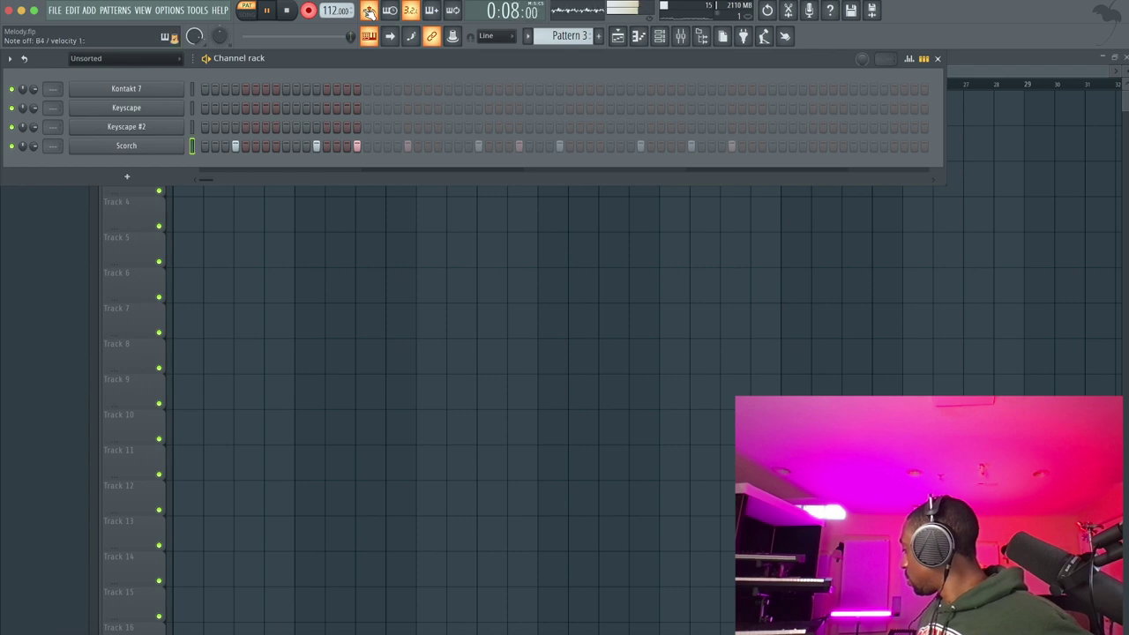
{"action": "key", "text": "space"}
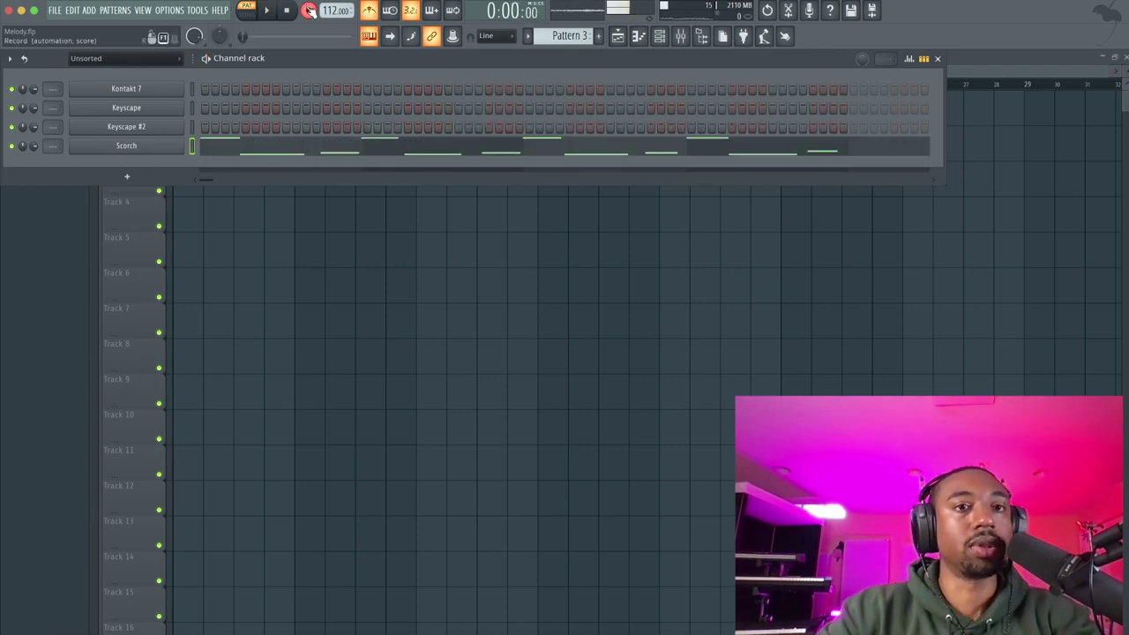
- Raise the last note of bar 4 in the Scorch melody to D5 and play the pattern briefly
{"action": "left_click", "coordinate": [320, 146]}
{"action": "left_click_drag", "start_coordinate": [344, 431], "coordinate": [343, 421]}
{"action": "key", "text": "space"}
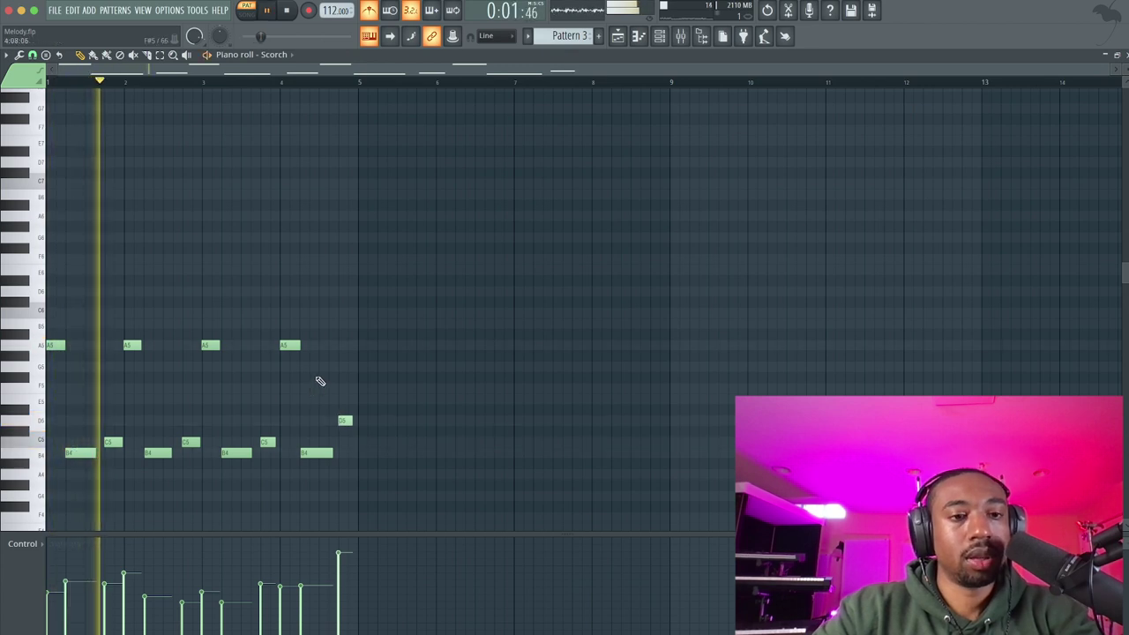
{"action": "key", "text": "space"}
- Quantize all the recorded Scorch notes in Pattern 3 to the grid
{"action": "left_click_drag", "start_coordinate": [111, 463], "coordinate": [77, 436]}
{"action": "scroll", "coordinate": [87, 449], "scroll_direction": "up", "scroll_amount": 2}
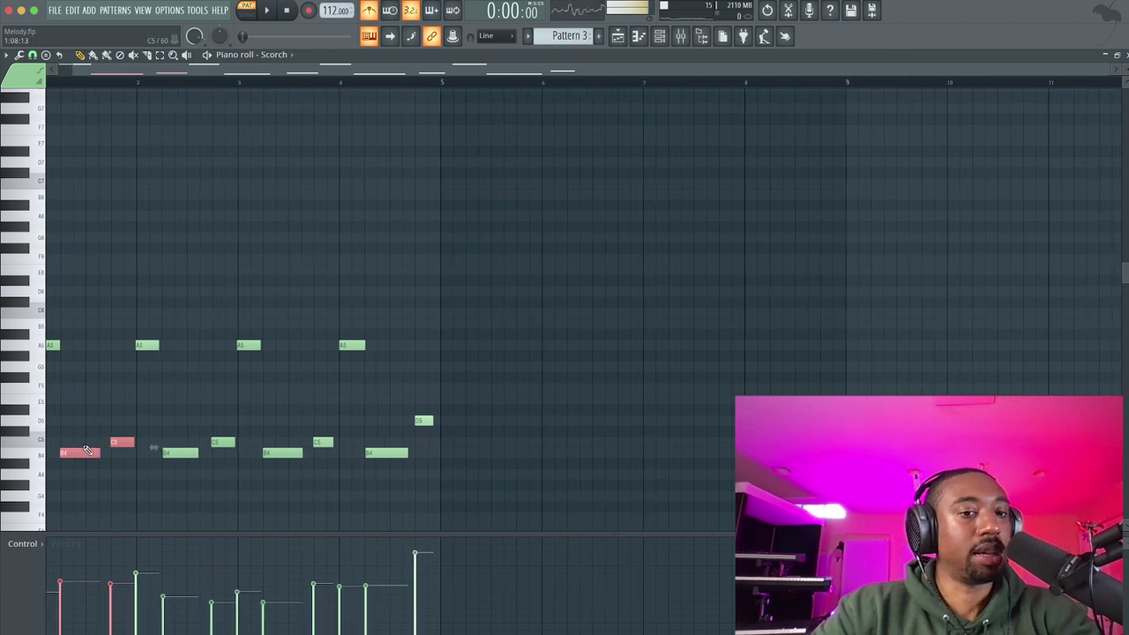
{"action": "scroll", "coordinate": [88, 450], "scroll_direction": "down", "scroll_amount": 1}
{"action": "scroll", "coordinate": [88, 450], "scroll_direction": "up", "scroll_amount": 4}
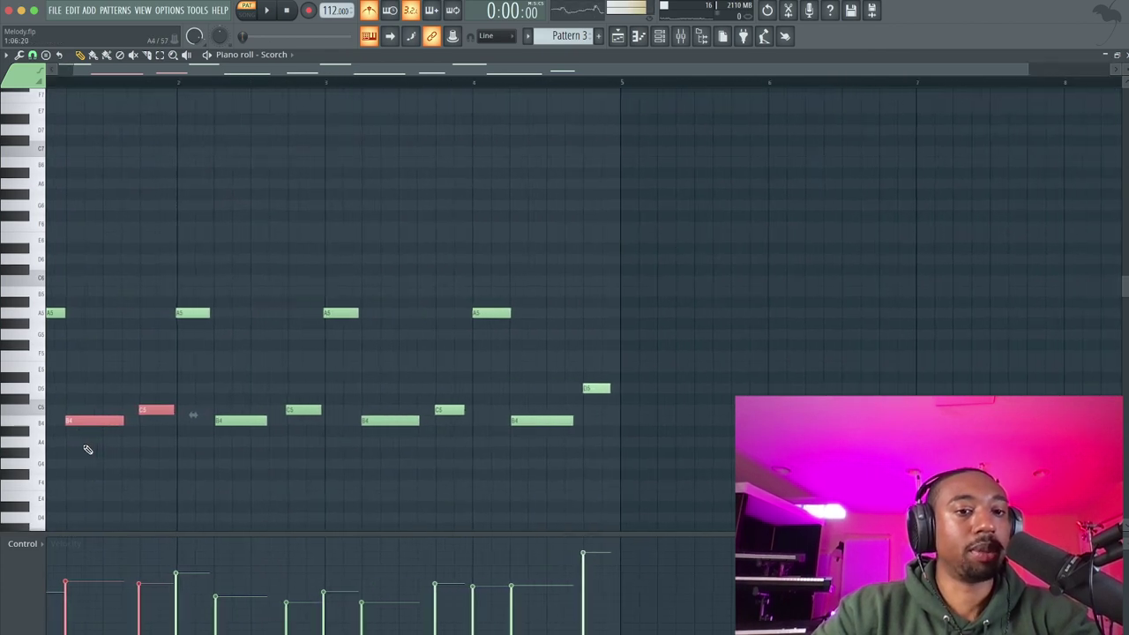
{"action": "left_click", "coordinate": [133, 443], "text": "ctrl"}
{"action": "key", "text": "ctrl+q"}
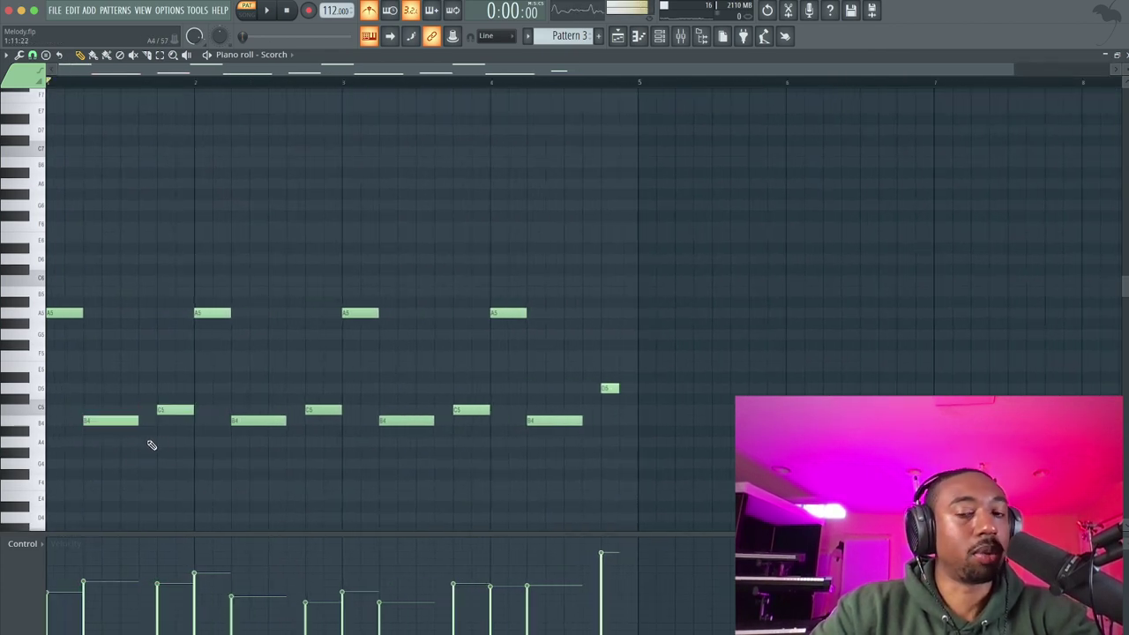
- Play back the quantized Scorch melody, return to the channel rack and turn off the metronome
{"action": "mouse_move", "coordinate": [196, 470]}
{"action": "left_mouse_down"}
{"action": "mouse_move", "coordinate": [120, 382]}
{"action": "mouse_move", "coordinate": [212, 457]}
{"action": "mouse_move", "coordinate": [113, 425]}
{"action": "left_mouse_up"}
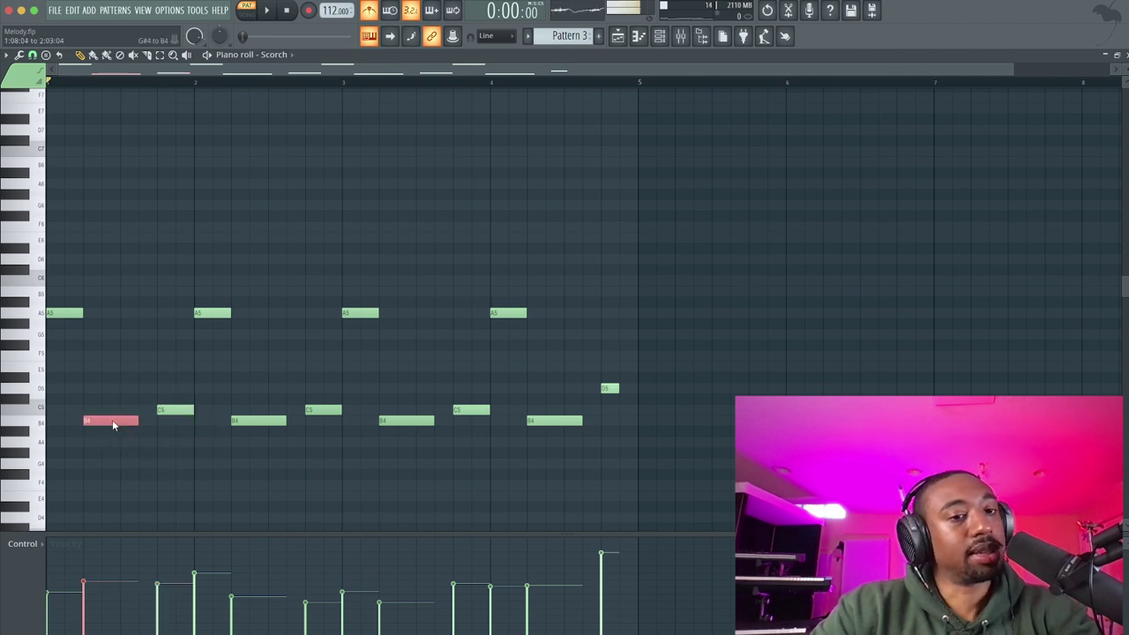
{"action": "left_click", "coordinate": [172, 410]}
{"action": "left_click", "coordinate": [171, 435]}
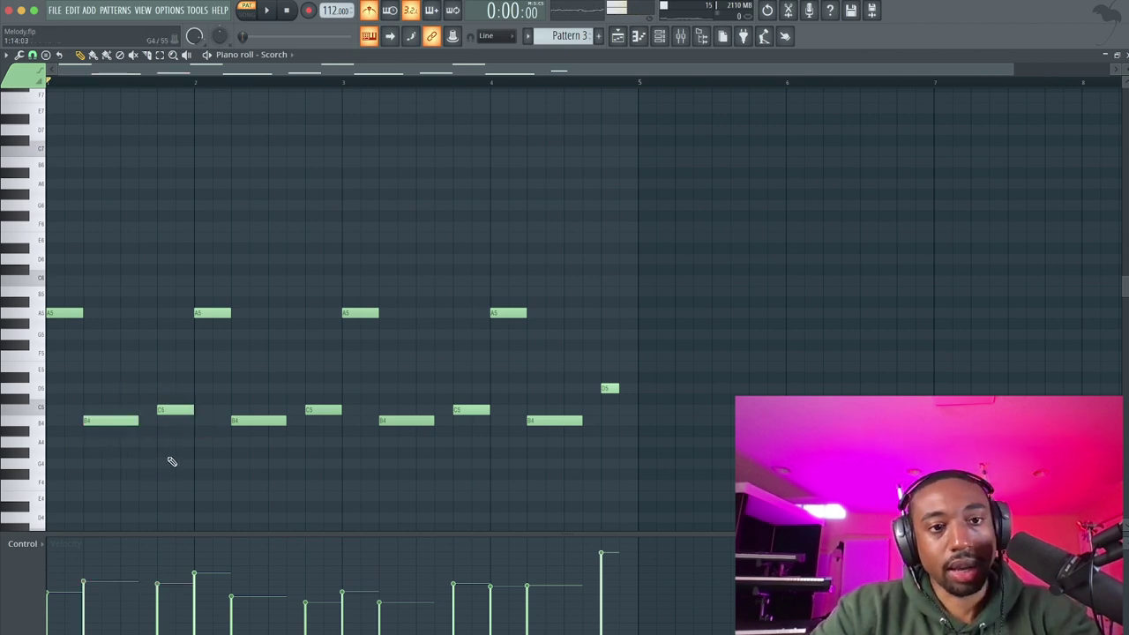
{"action": "key", "text": "space"}
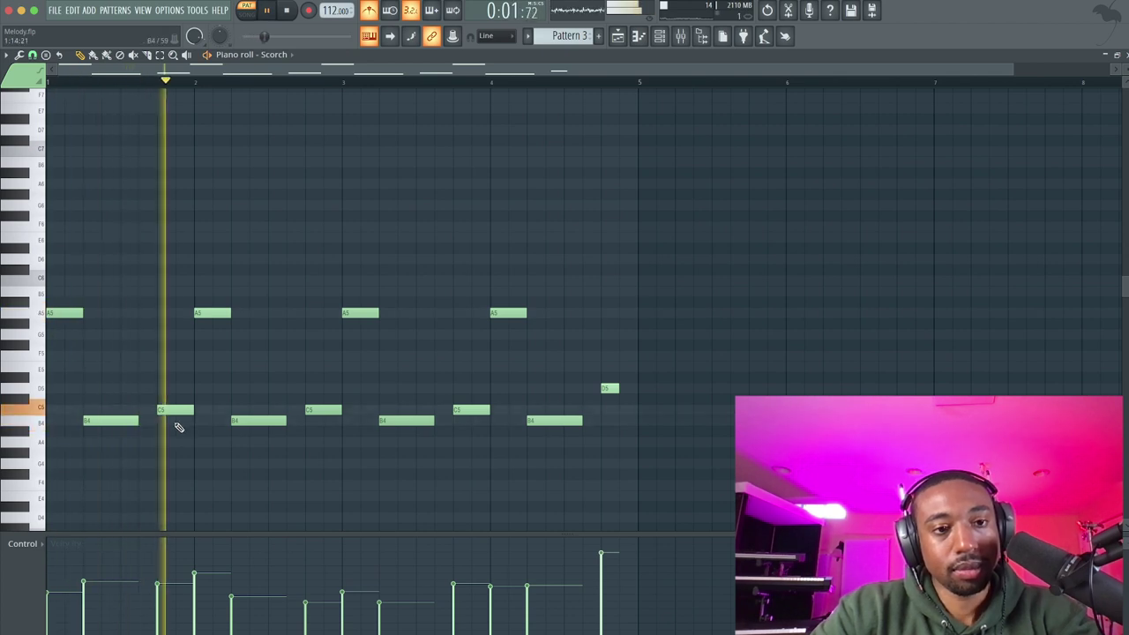
{"action": "left_click", "coordinate": [661, 36]}
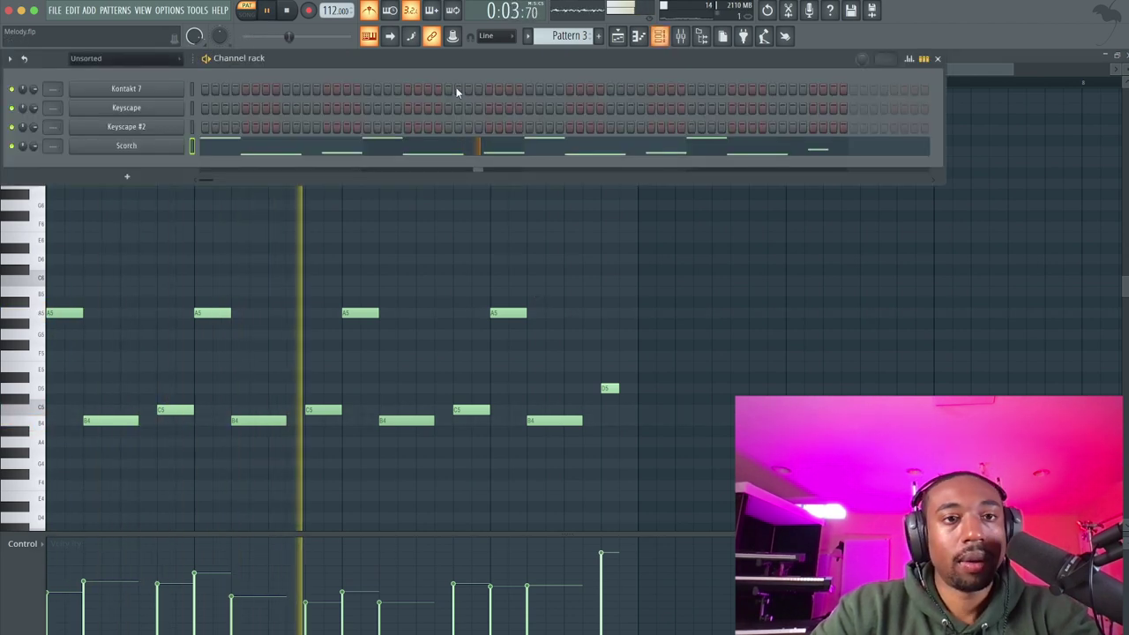
{"action": "key", "text": "space"}
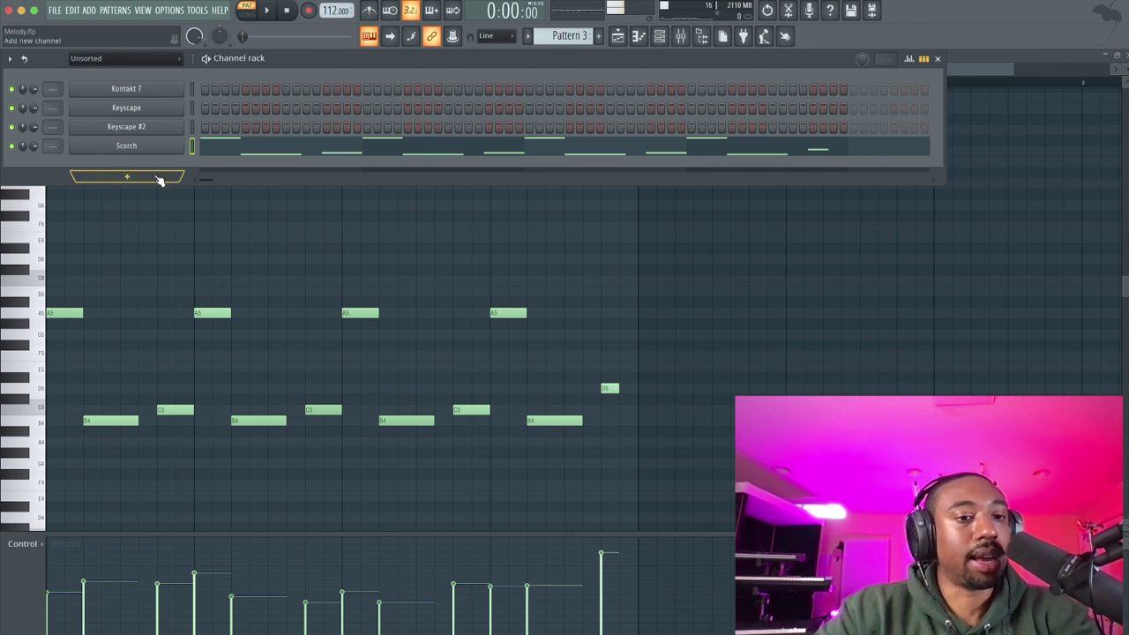
- Look through the settings and processing options of the Scorch plugin wrapper
{"action": "left_click", "coordinate": [167, 146]}
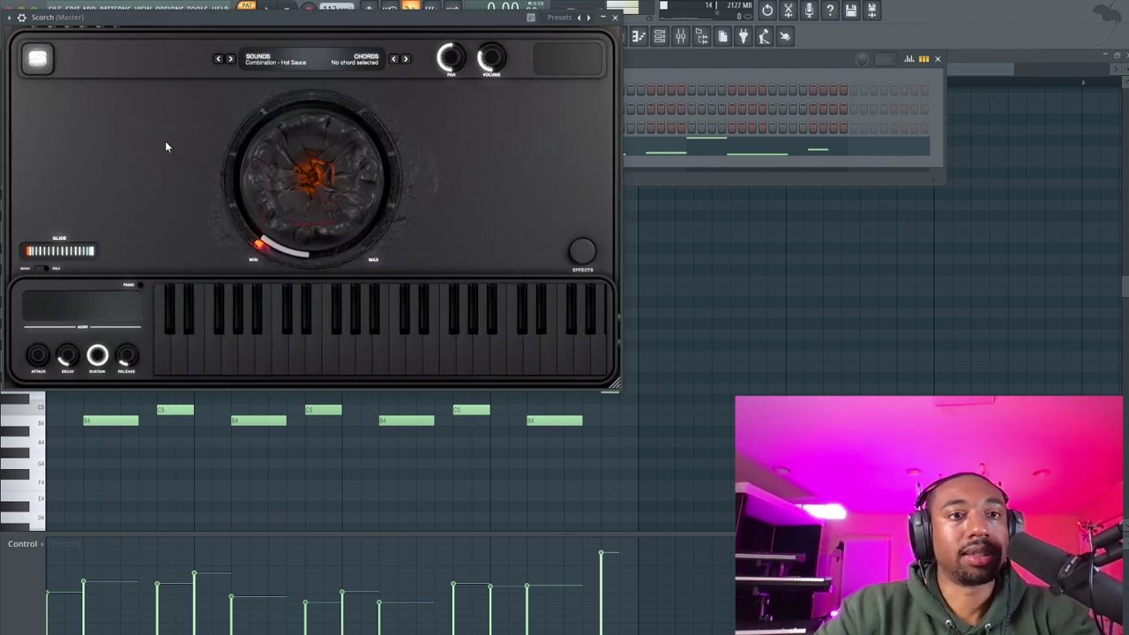
{"action": "left_click", "coordinate": [49, 40]}
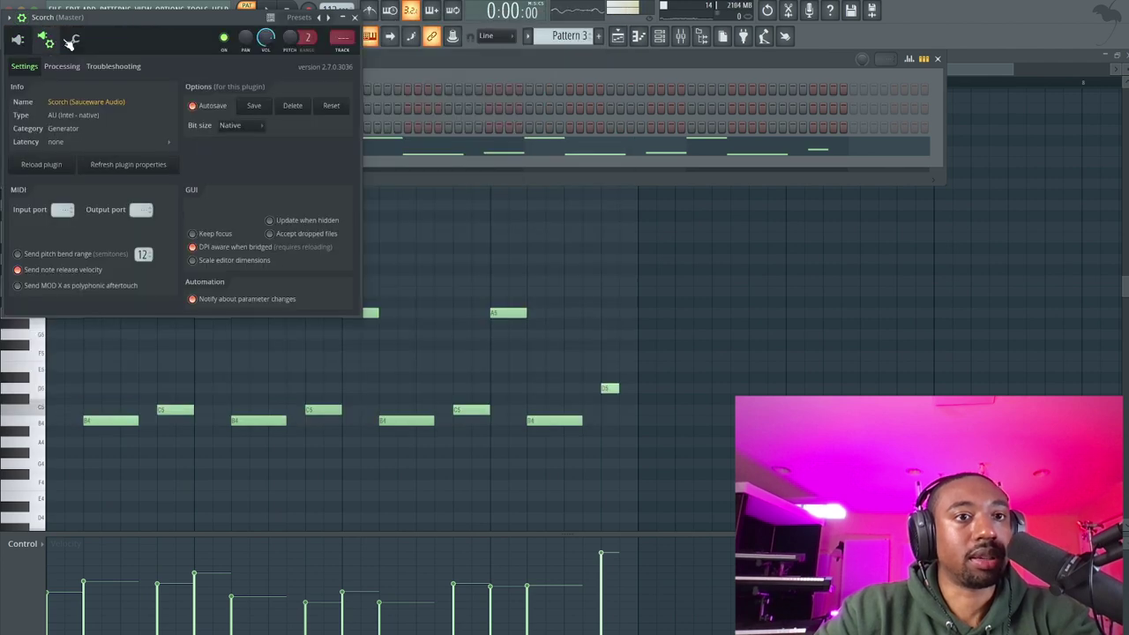
{"action": "left_click", "coordinate": [72, 41]}
{"action": "left_click", "coordinate": [47, 41]}
{"action": "left_click", "coordinate": [65, 68]}
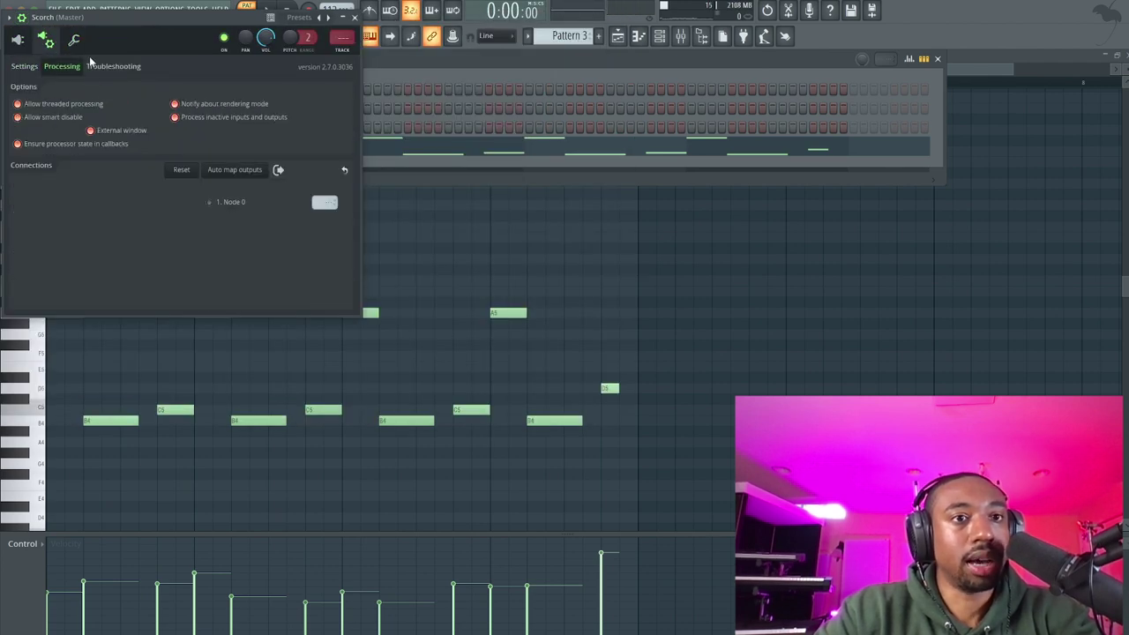
{"action": "left_click", "coordinate": [21, 42]}
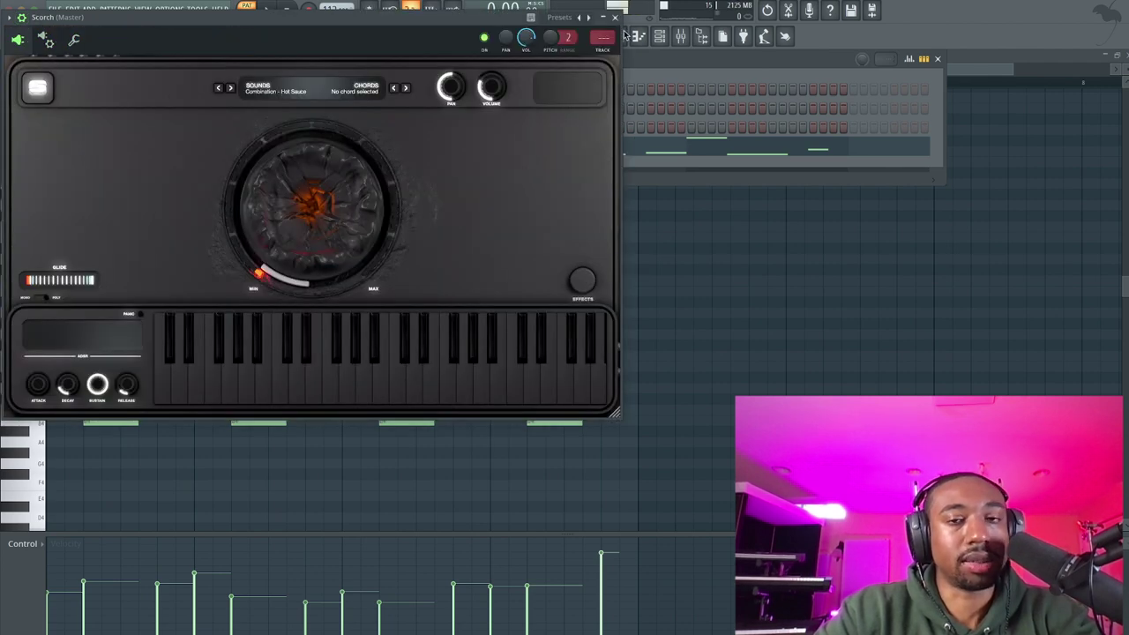
- Load Scorch's Combination - Iceage sound, audition it with the melody and close the plugin
{"action": "left_click", "coordinate": [235, 89]}
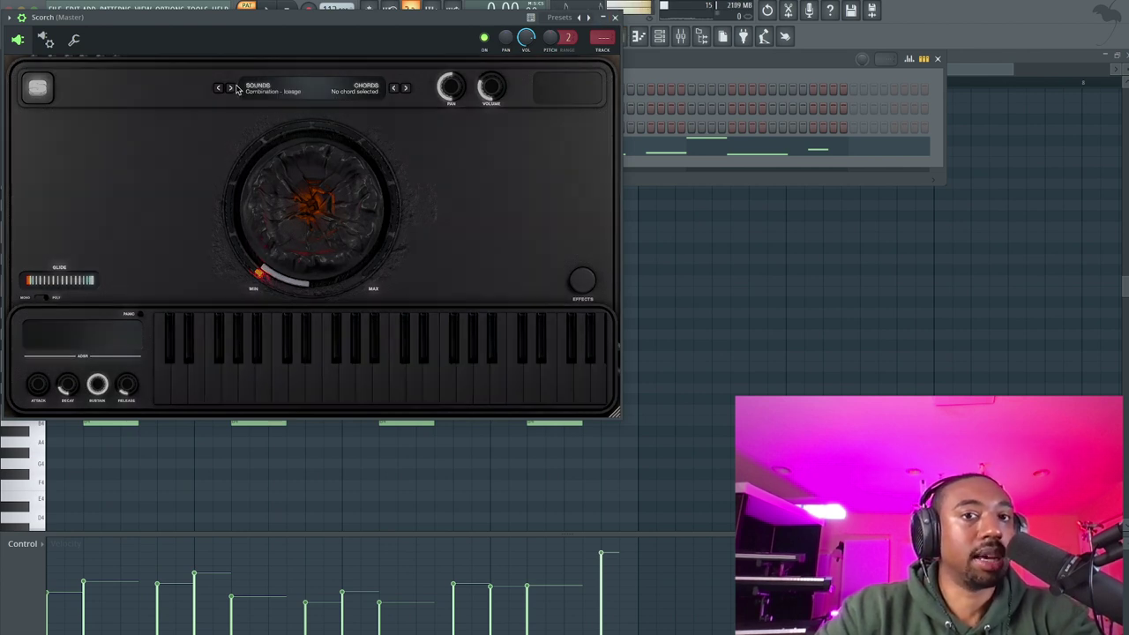
{"action": "key", "text": "space"}
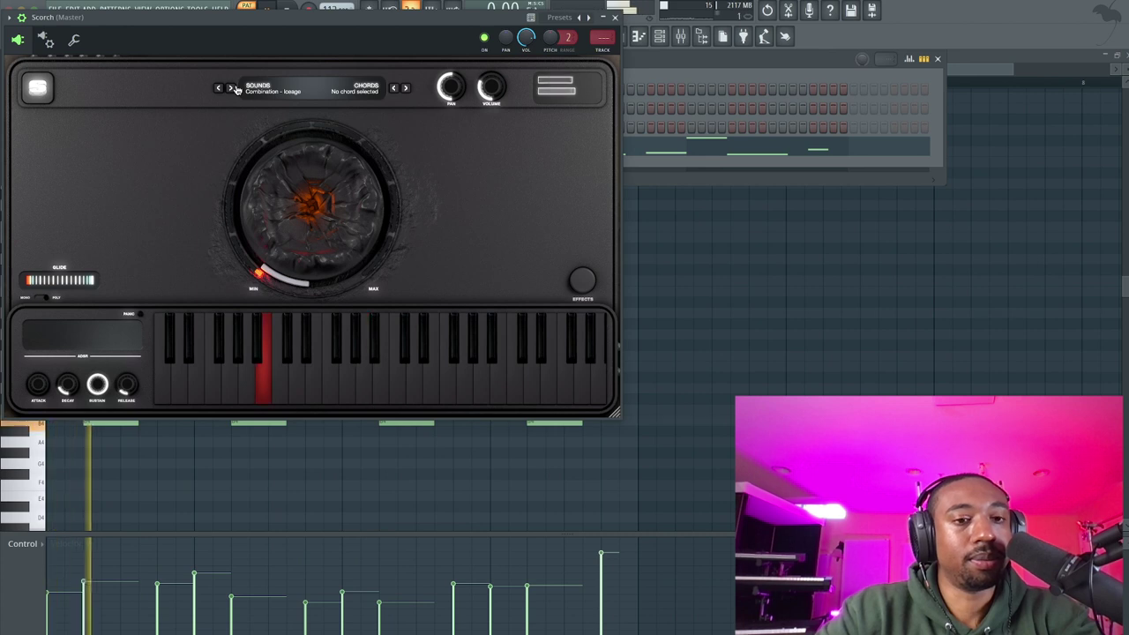
{"action": "left_click", "coordinate": [616, 19]}
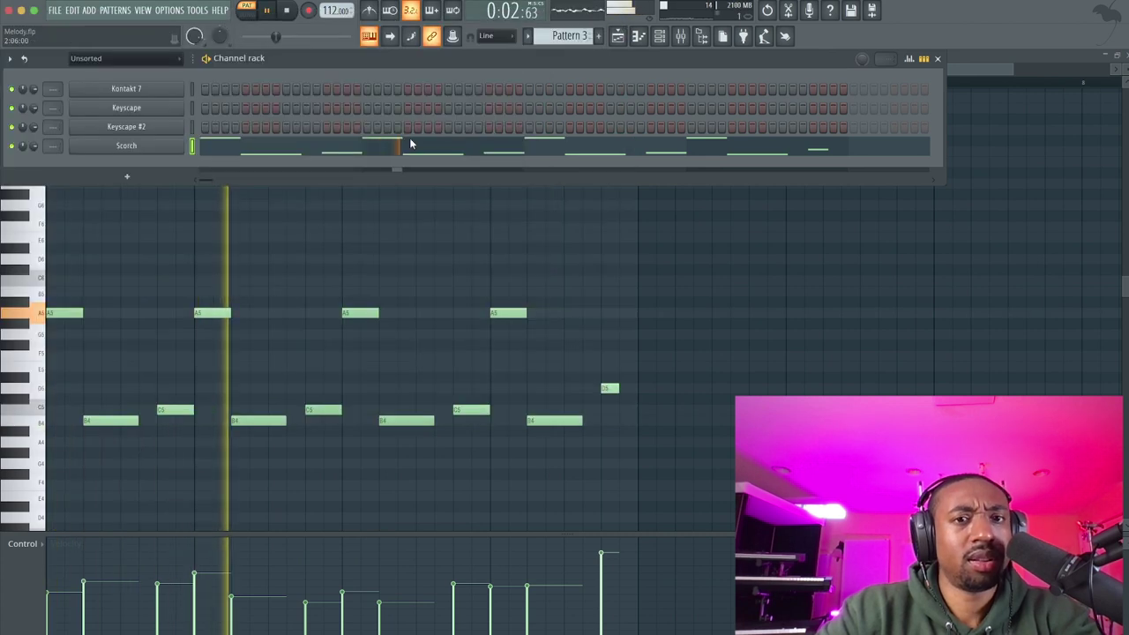
- Stop playback and place two consecutive Pattern 3 clips on Track 1 of the playlist in song mode, spanning bars 9 to 17
{"action": "key", "text": "F6"}
{"action": "key", "text": "space"}
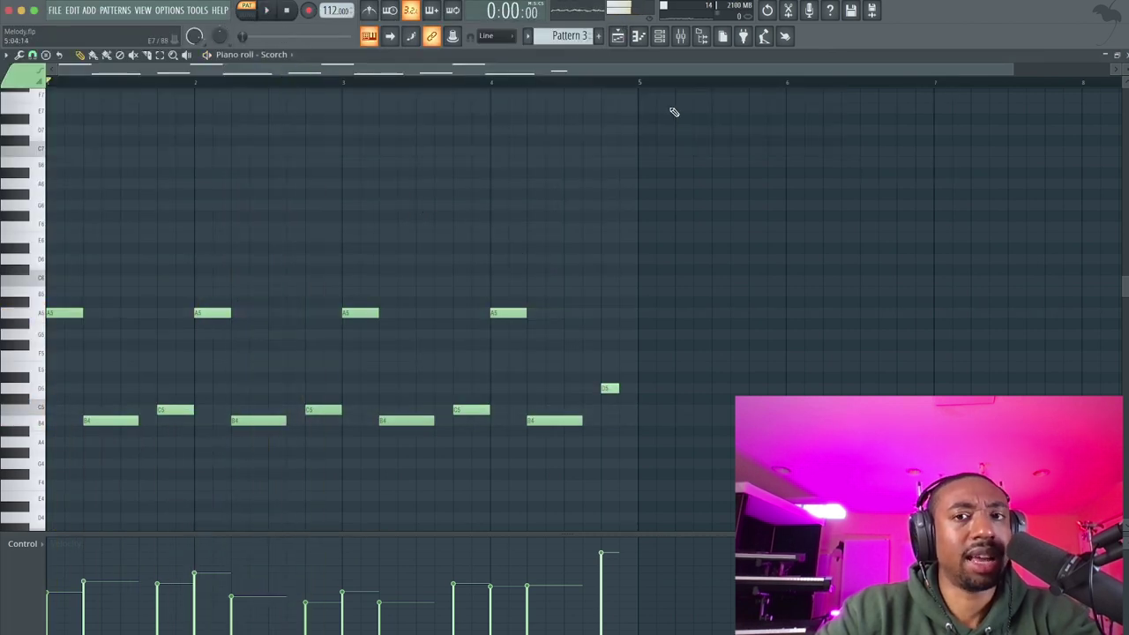
{"action": "left_click", "coordinate": [619, 36]}
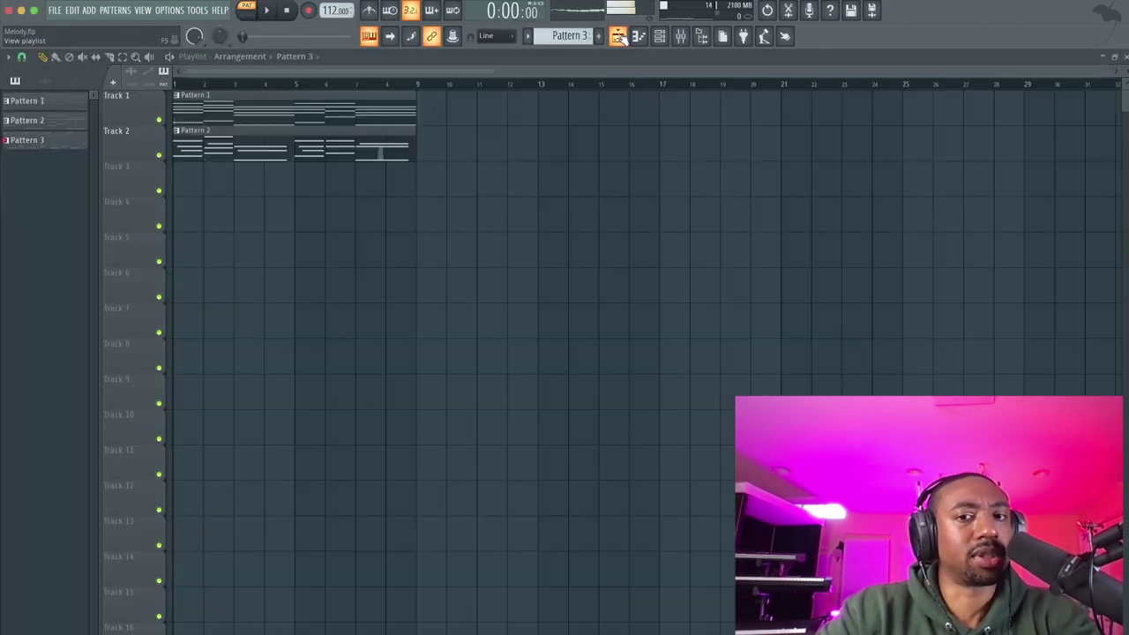
{"action": "left_click", "coordinate": [251, 15]}
{"action": "left_click", "coordinate": [433, 187]}
{"action": "left_click_drag", "start_coordinate": [438, 178], "coordinate": [565, 178]}
{"action": "left_click_drag", "start_coordinate": [566, 180], "coordinate": [449, 178]}
{"action": "key", "text": "shift+Up"}
{"action": "key", "text": "shift+Up"}
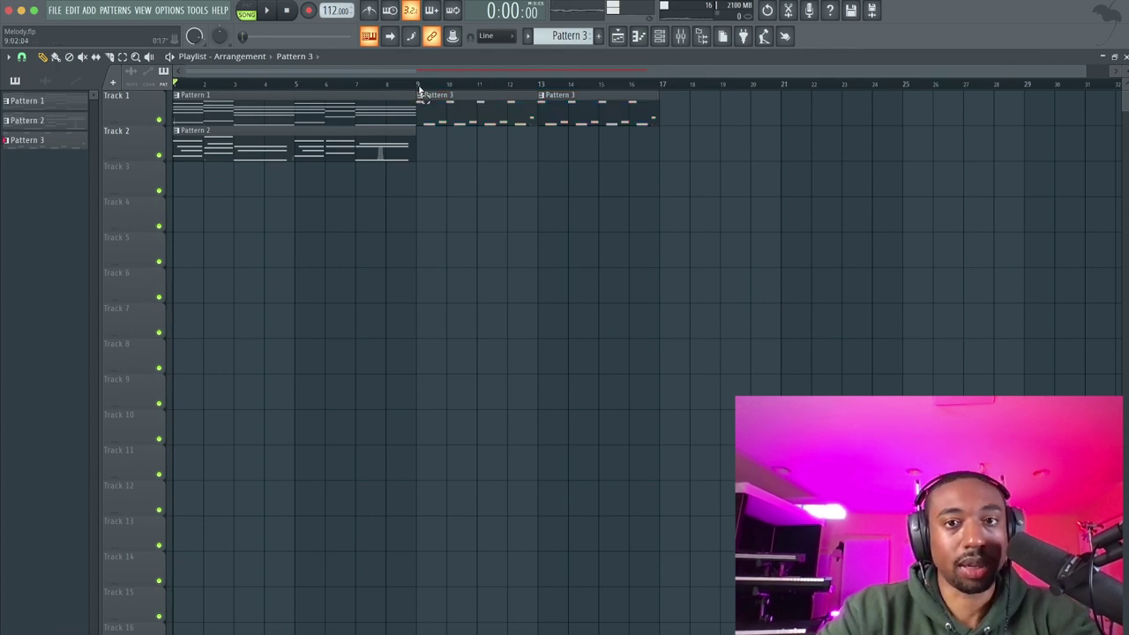
- Consolidate Track 1 over the bar 9 to 17 time selection into a 16-bit stereo WAV with insert effects enabled
{"action": "left_click_drag", "start_coordinate": [418, 85], "coordinate": [663, 88]}
{"action": "key", "text": "space"}
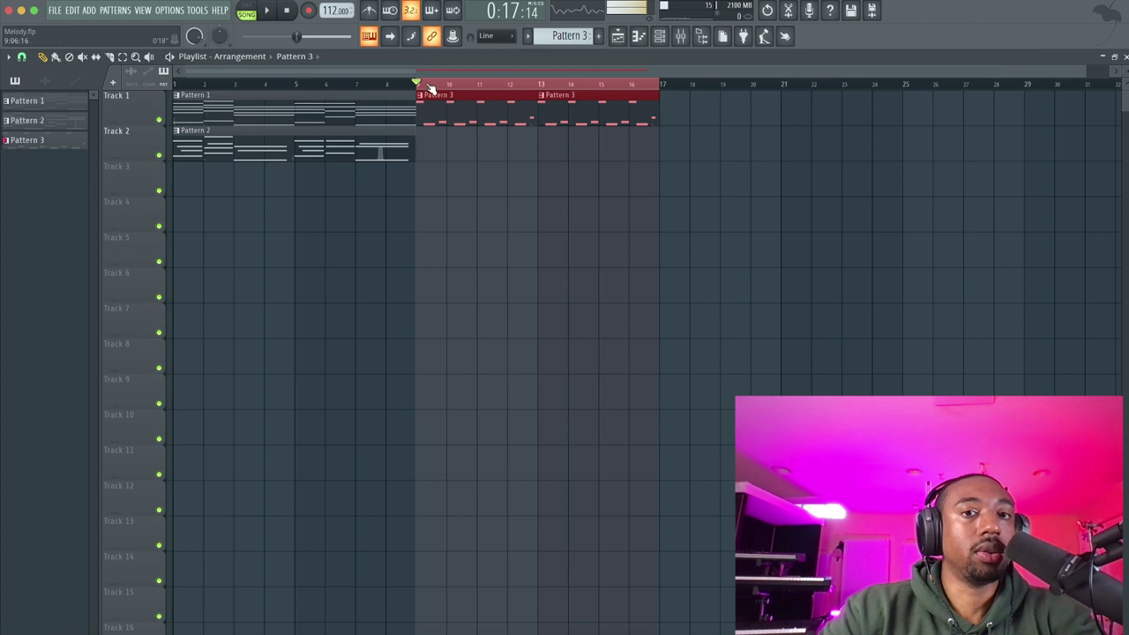
{"action": "left_click_drag", "start_coordinate": [419, 85], "coordinate": [663, 90]}
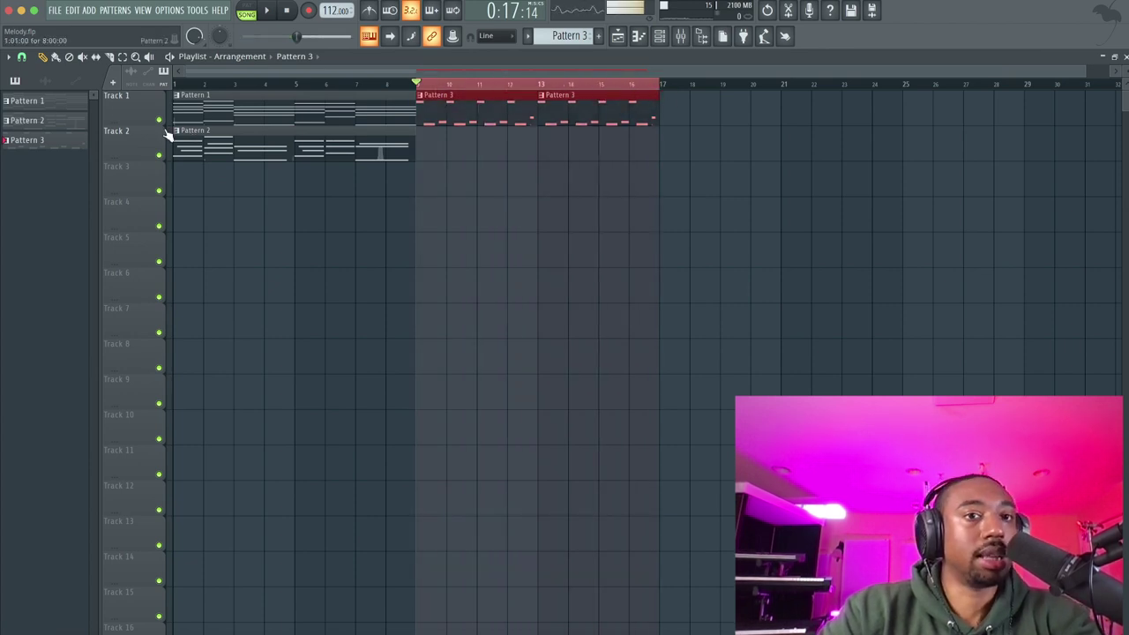
{"action": "right_click", "coordinate": [132, 97]}
{"action": "mouse_move", "coordinate": [196, 312]}
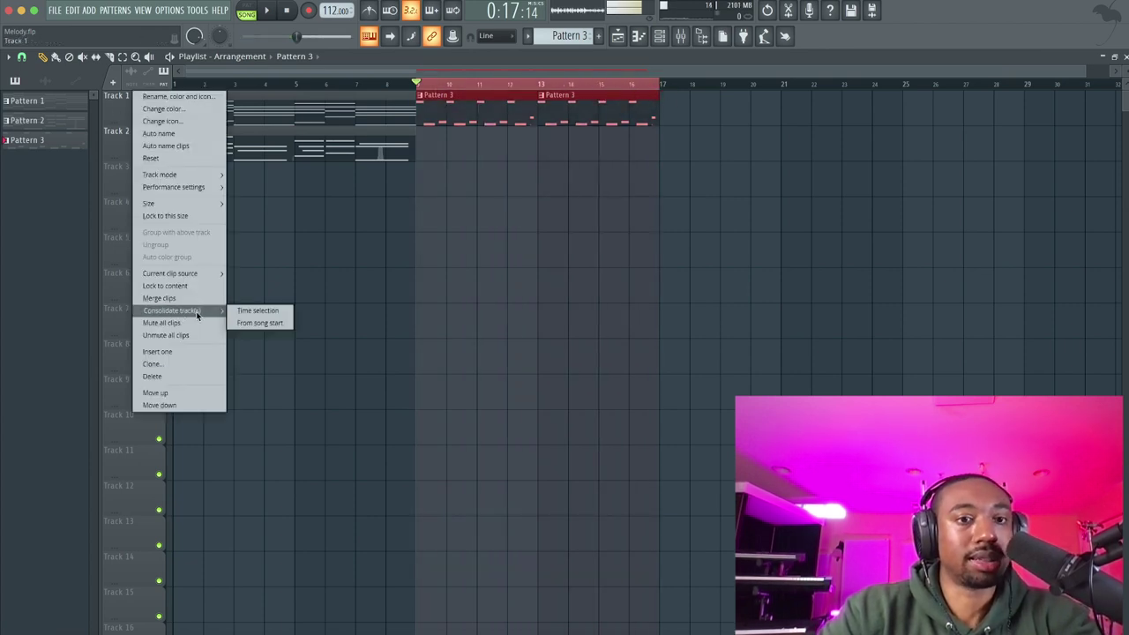
{"action": "left_click", "coordinate": [256, 312]}
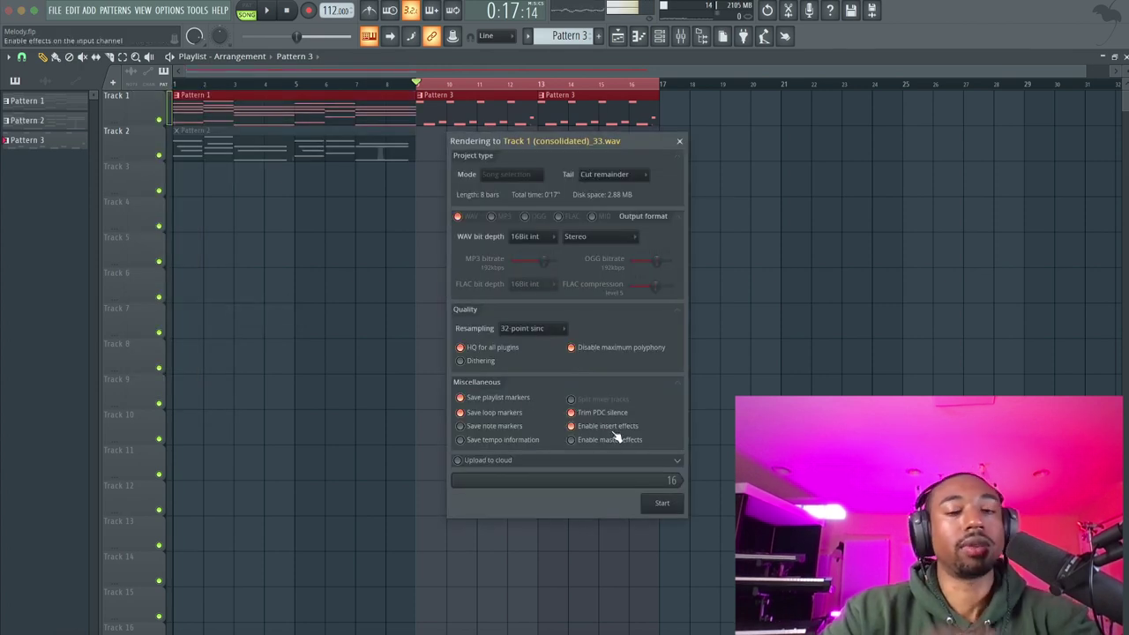
{"action": "left_click", "coordinate": [661, 504]}
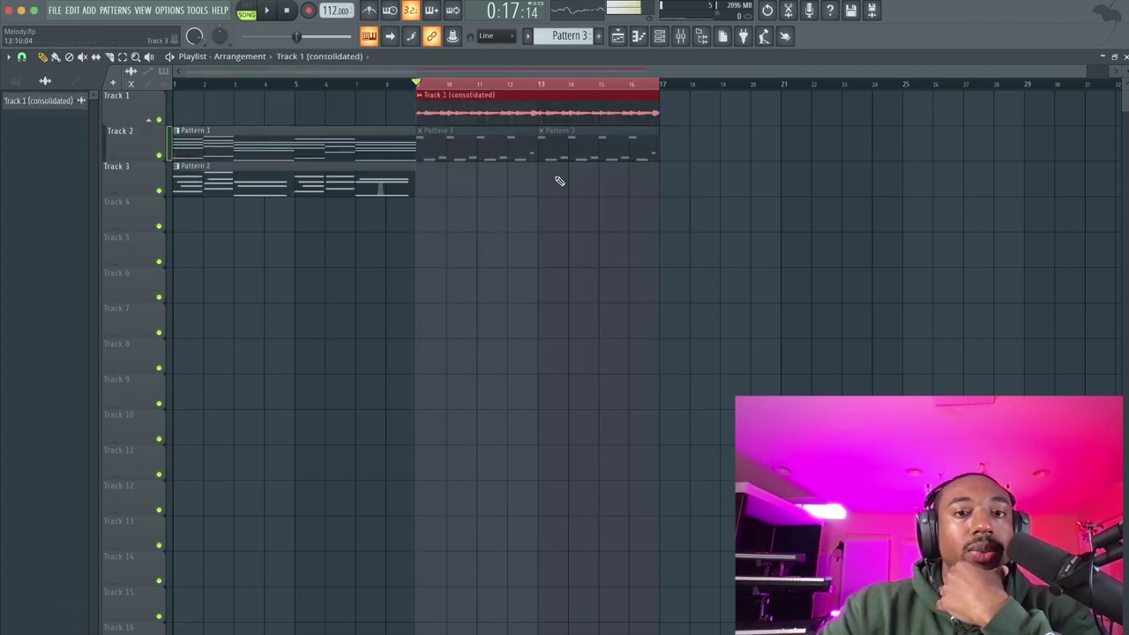
- Open the consolidated Track 1 audio clip's settings and set its time-stretching mode to Stretch
{"action": "double_click", "coordinate": [476, 108]}
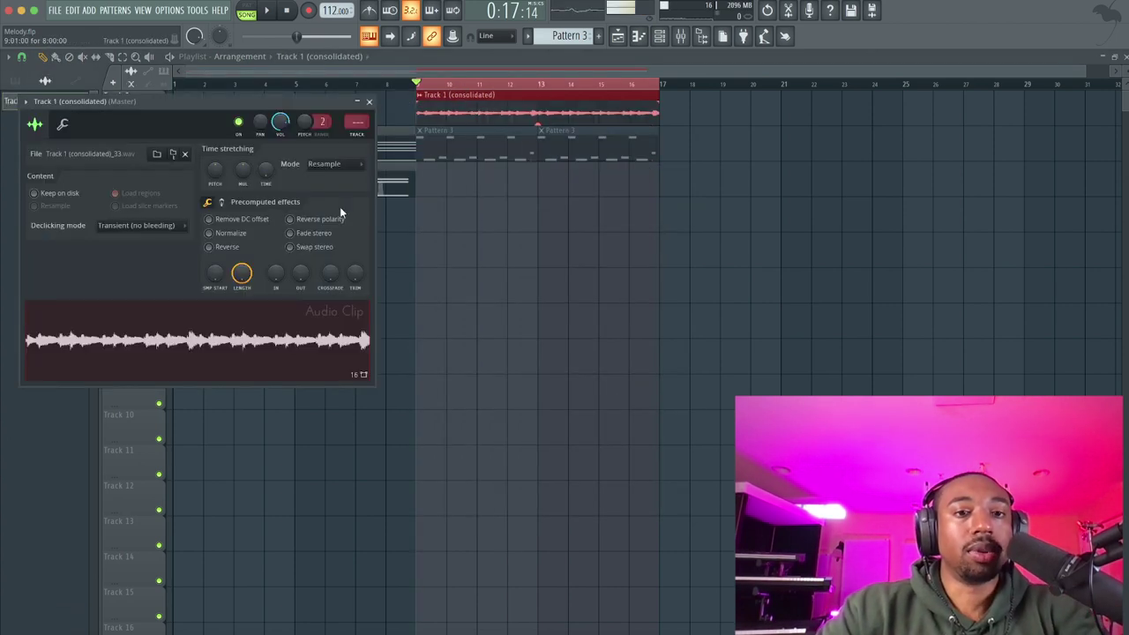
{"action": "right_click", "coordinate": [252, 316]}
{"action": "key", "text": "Escape"}
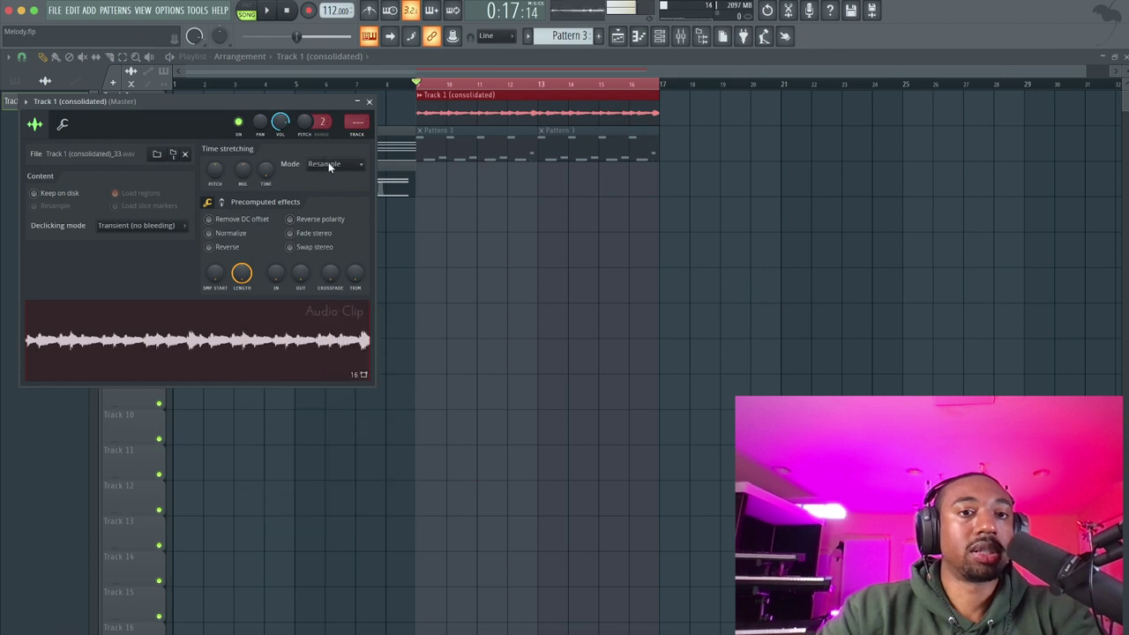
{"action": "left_click", "coordinate": [323, 163]}
{"action": "left_click", "coordinate": [328, 208]}
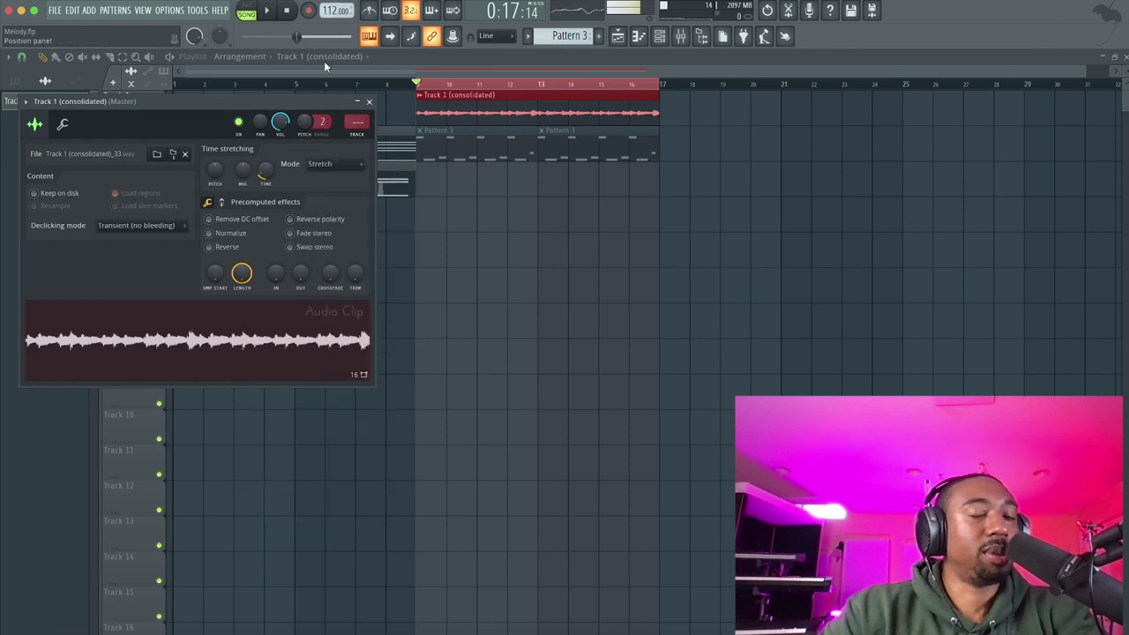
- Open the consolidated audio in a new Fruity Slicer channel and slice it by Beat
{"action": "right_click", "coordinate": [225, 346]}
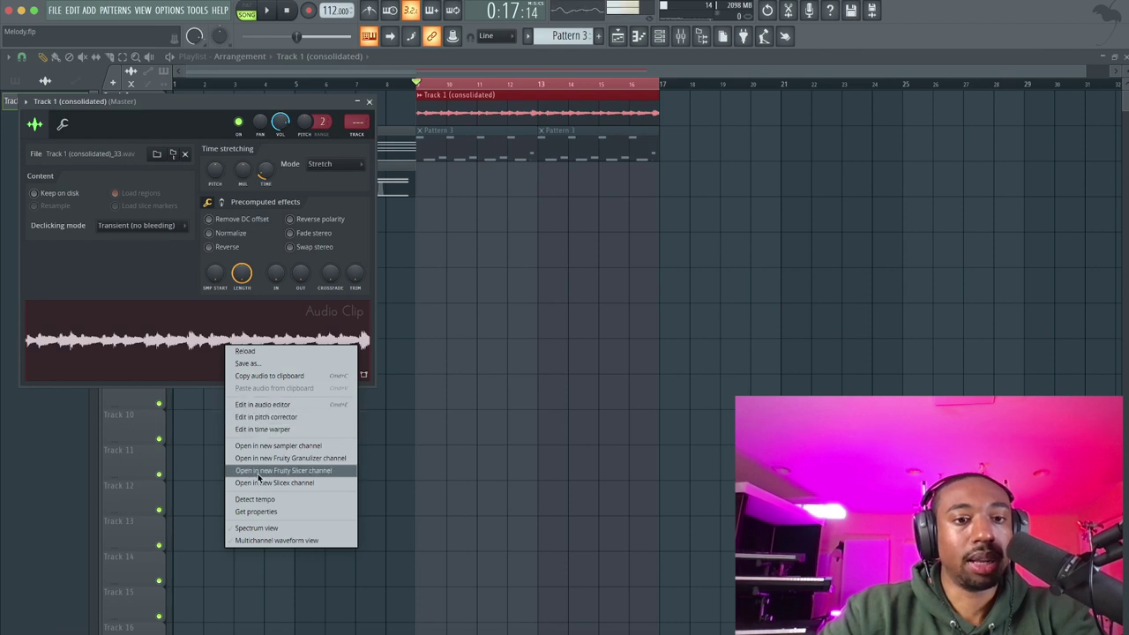
{"action": "left_click", "coordinate": [258, 472]}
{"action": "left_click", "coordinate": [121, 150]}
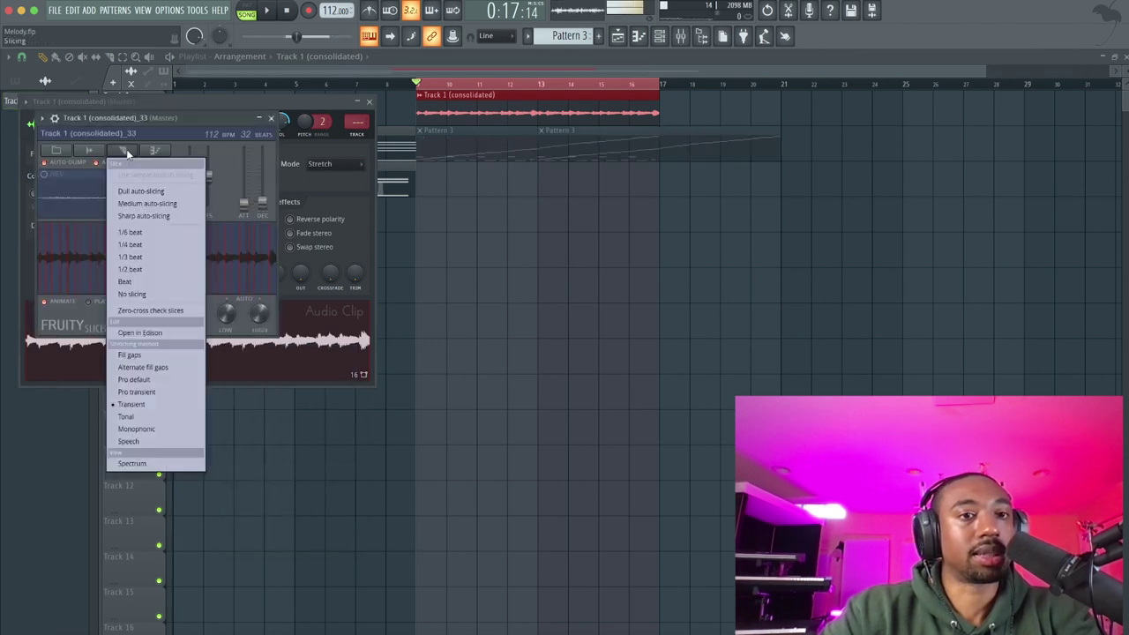
{"action": "left_click", "coordinate": [130, 282]}
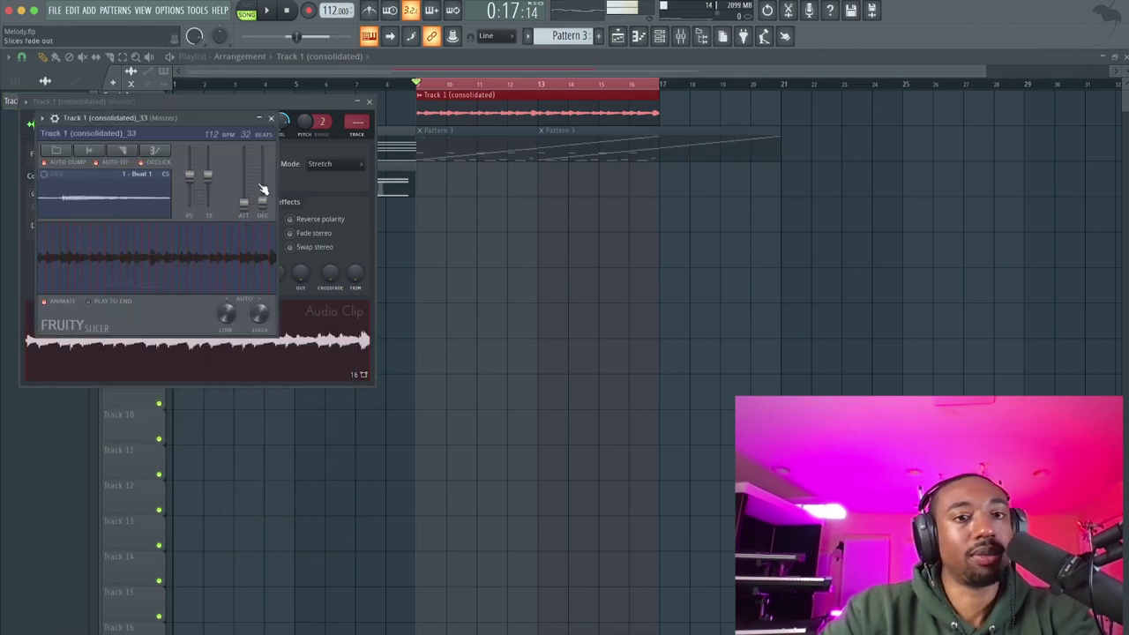
- Move the slicer channel's notes from Pattern 3 into a new Pattern 4 and place that pattern on Track 4 at bar 9
{"action": "right_click", "coordinate": [562, 218]}
{"action": "left_click", "coordinate": [662, 36]}
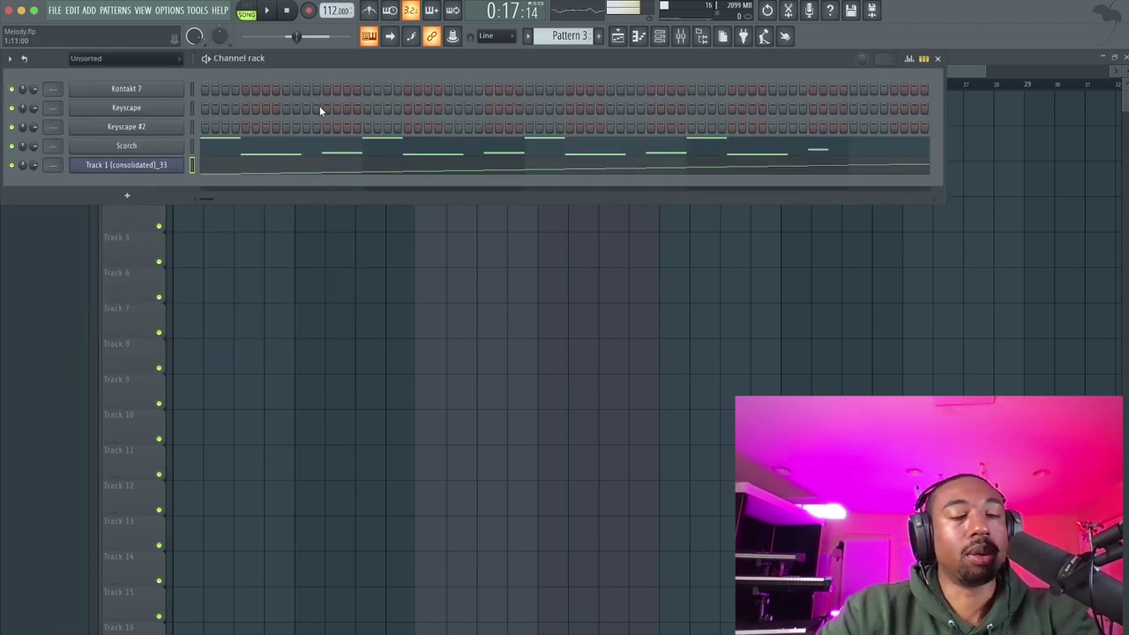
{"action": "key", "text": "super+x"}
{"action": "scroll", "coordinate": [574, 36], "scroll_direction": "down", "scroll_amount": 1}
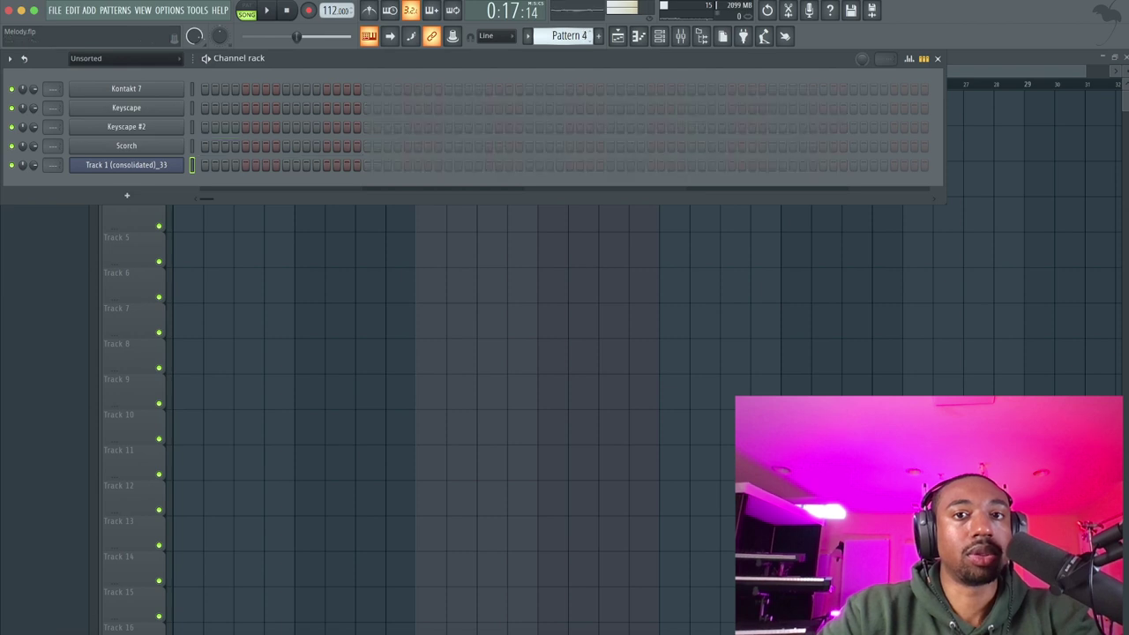
{"action": "key", "text": "F6"}
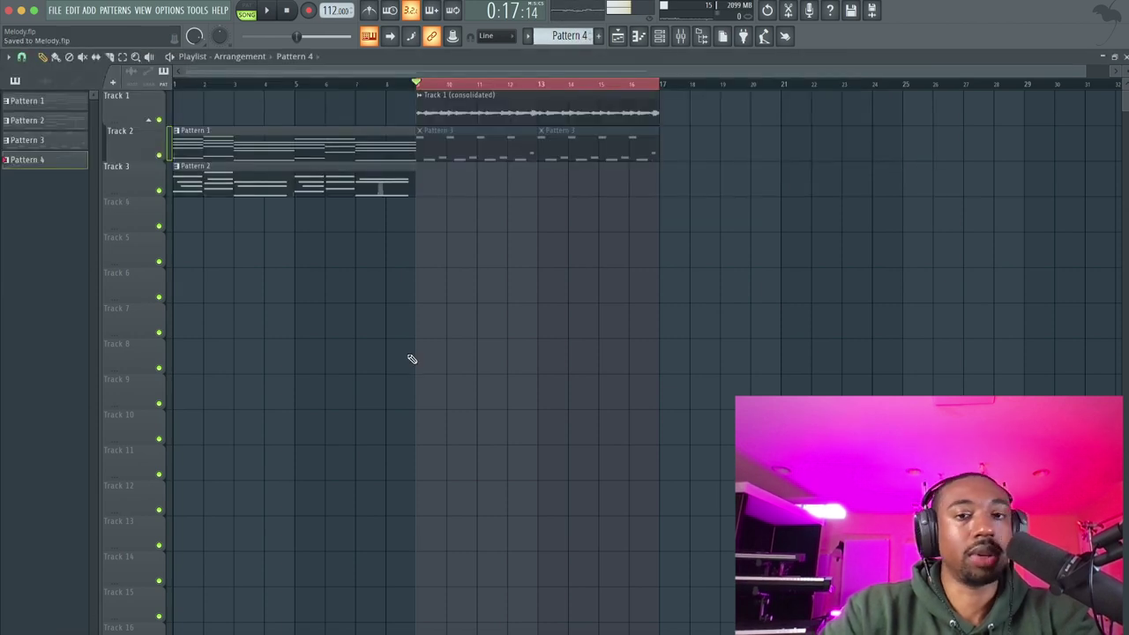
{"action": "left_click", "coordinate": [429, 205]}
- Mute the consolidated audio clip on Track 1 and recolor it purple
{"action": "left_click", "coordinate": [82, 58]}
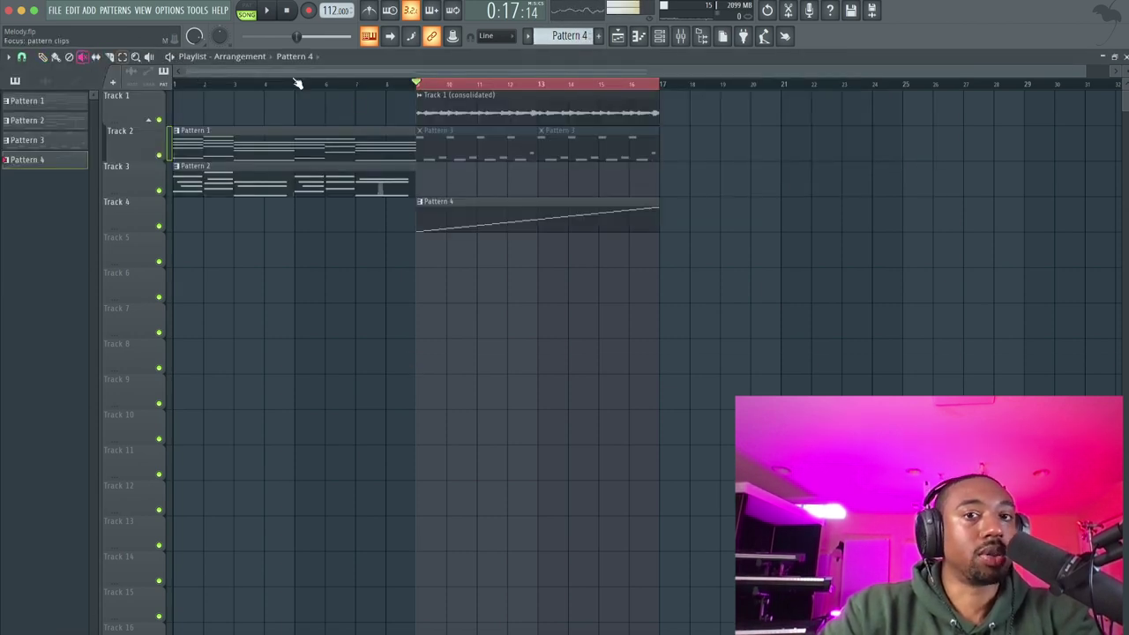
{"action": "left_click", "coordinate": [499, 86]}
{"action": "left_click", "coordinate": [494, 97]}
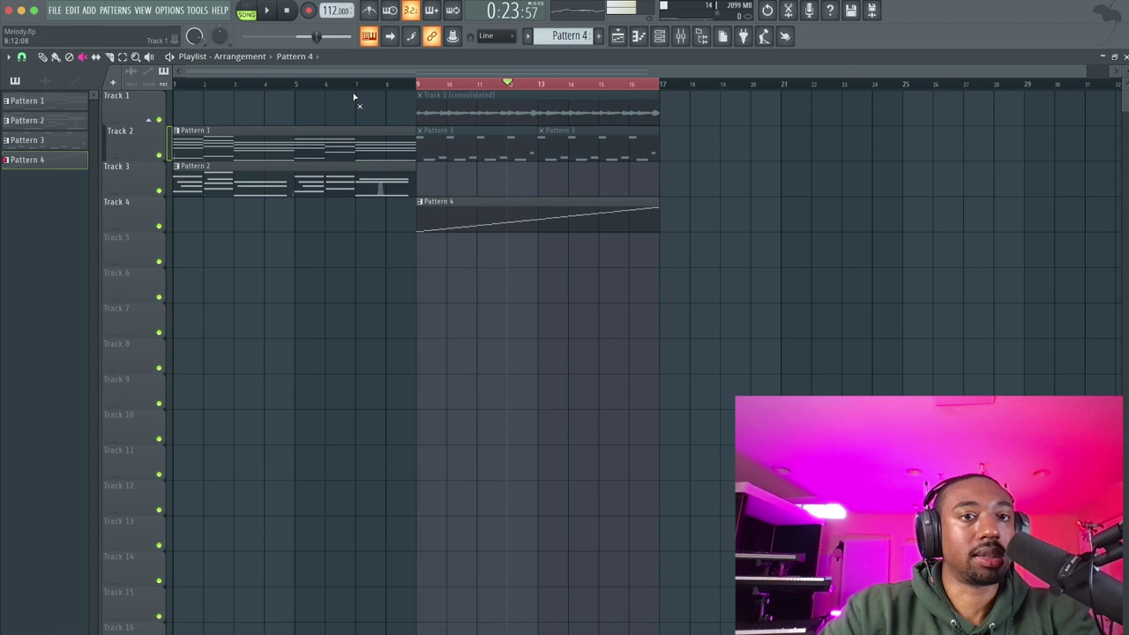
{"action": "left_click", "coordinate": [425, 86]}
{"action": "left_click", "coordinate": [421, 102]}
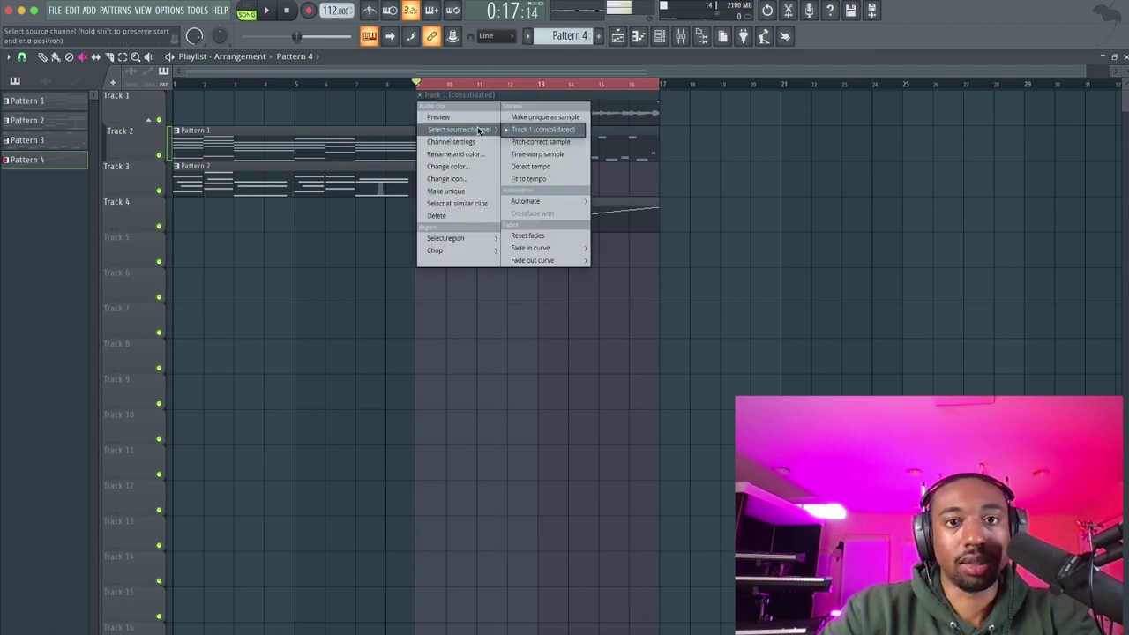
{"action": "left_click", "coordinate": [469, 166]}
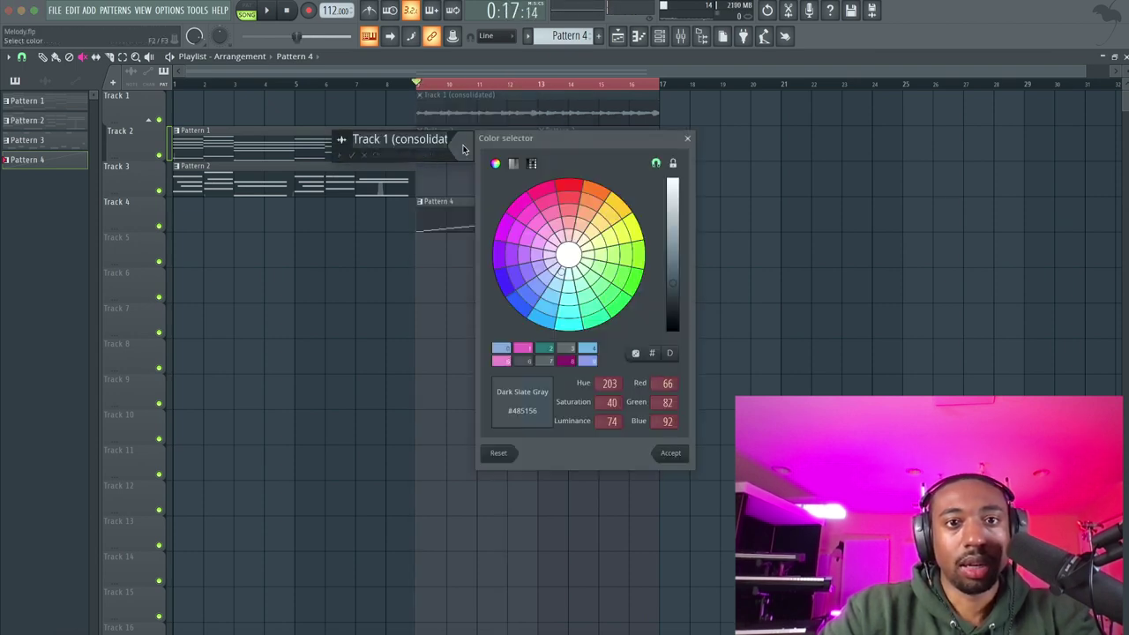
{"action": "left_click", "coordinate": [508, 227]}
- Audition the sliced melody, raising Fruity Slicer's pitch shift to the maximum and its time stretch and attack slightly, and close the plugin
{"action": "key", "text": "space"}
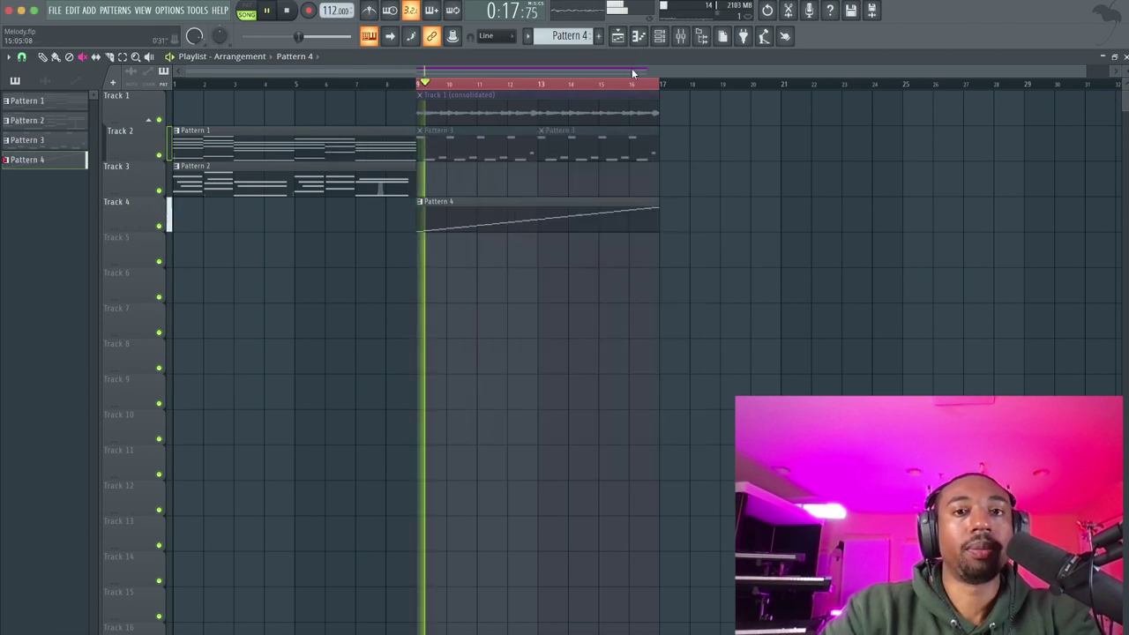
{"action": "key", "text": "space"}
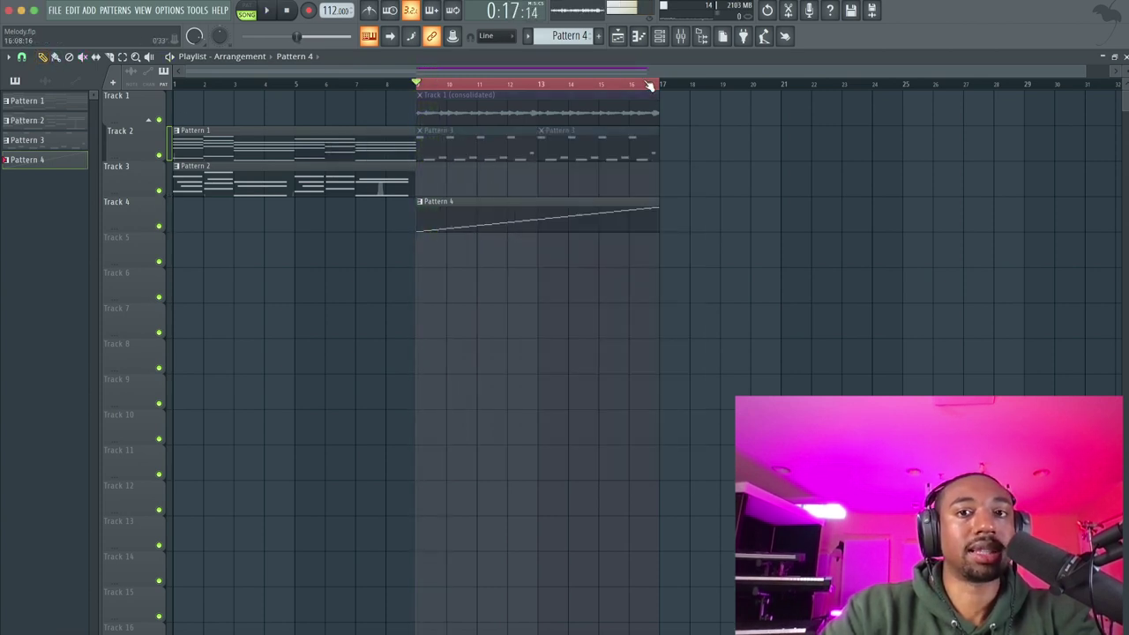
{"action": "key", "text": "F6"}
{"action": "left_click", "coordinate": [175, 165]}
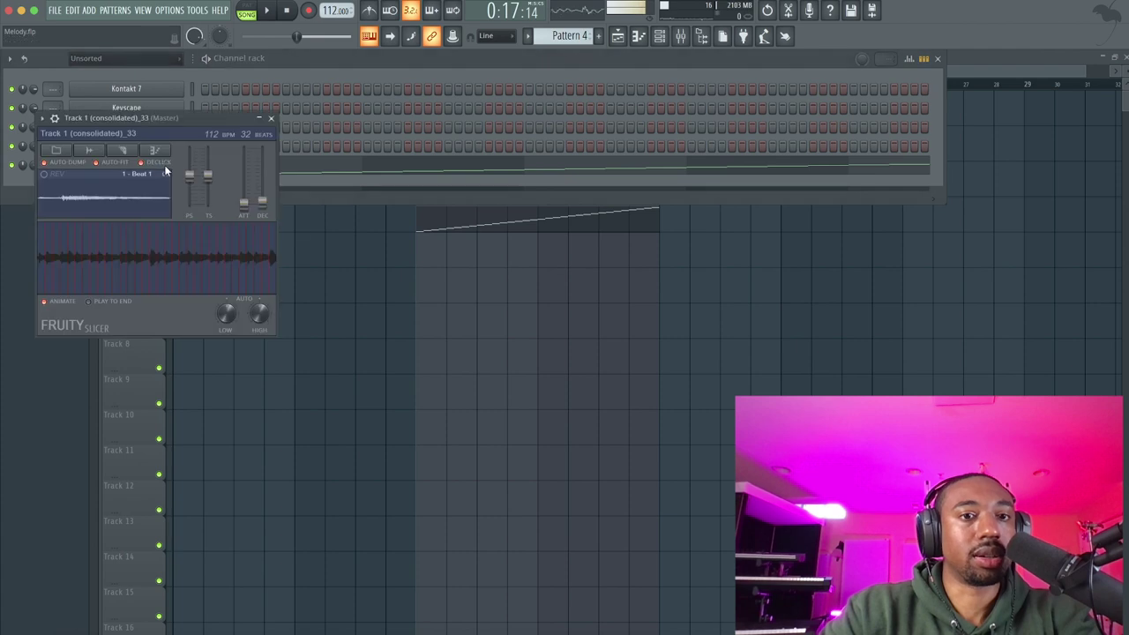
{"action": "left_click_drag", "start_coordinate": [190, 175], "coordinate": [188, 150]}
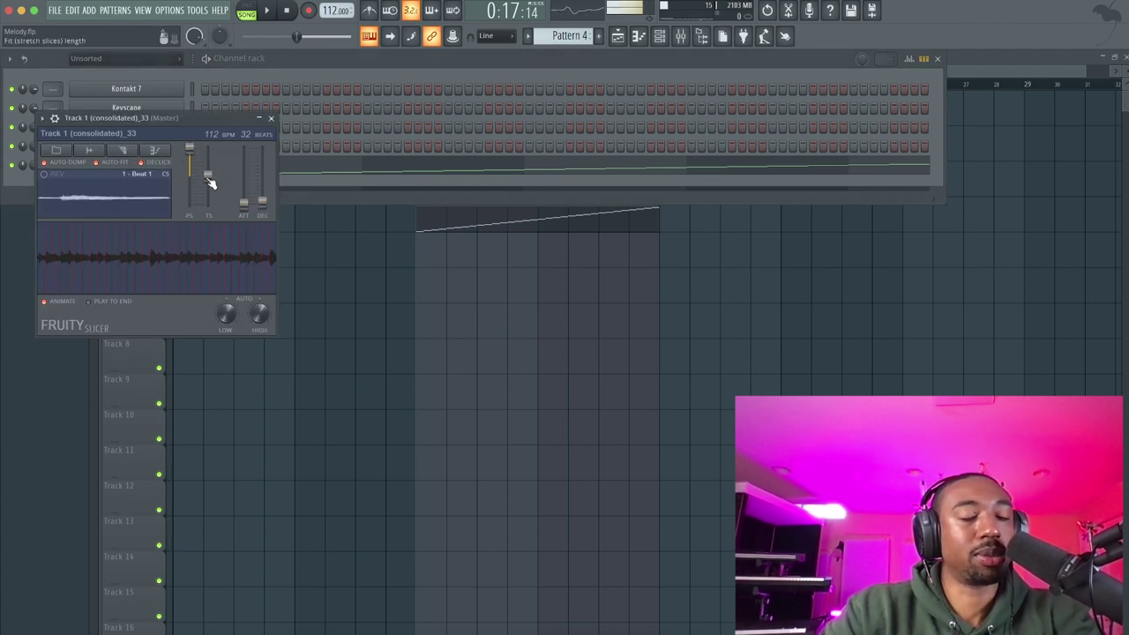
{"action": "left_click_drag", "start_coordinate": [208, 177], "coordinate": [209, 169]}
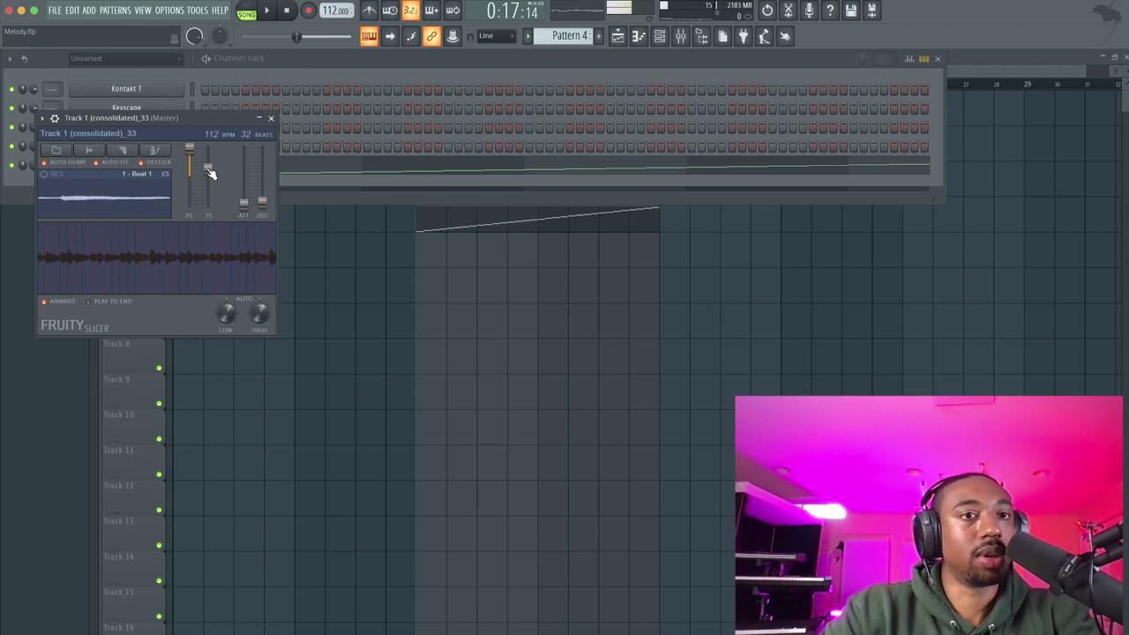
{"action": "key", "text": "space"}
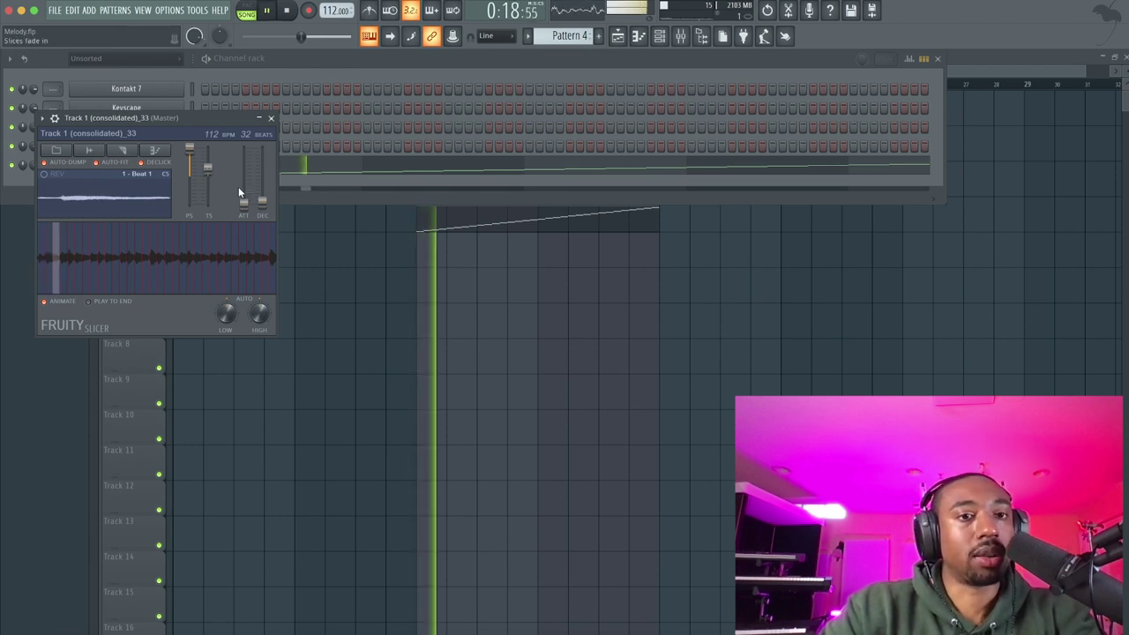
{"action": "left_click_drag", "start_coordinate": [244, 205], "coordinate": [244, 194]}
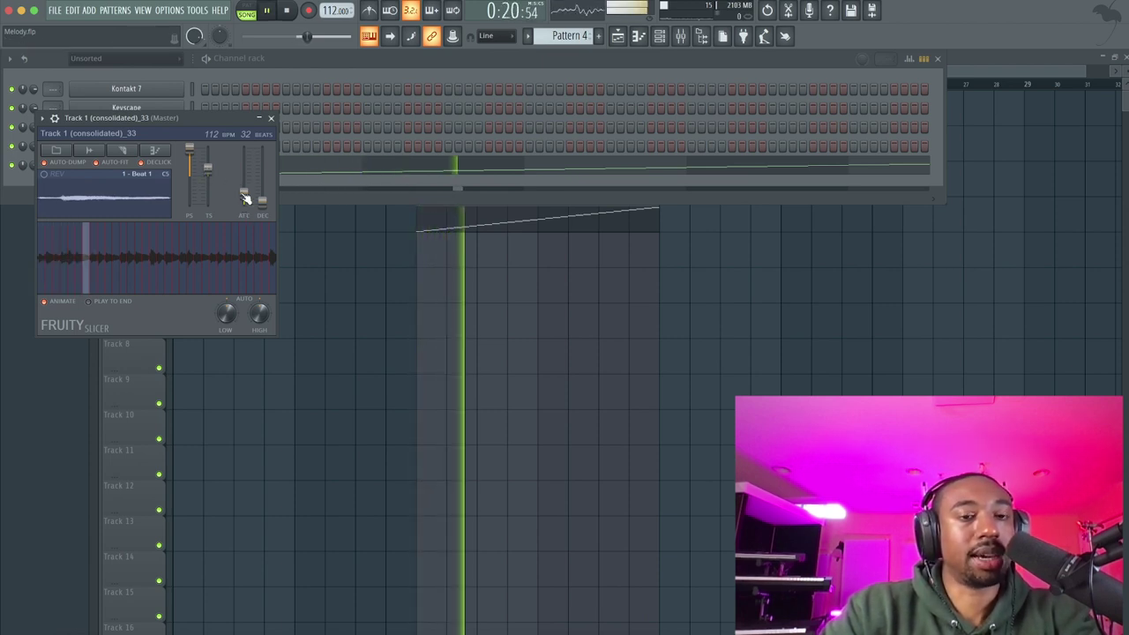
{"action": "left_click", "coordinate": [271, 118]}
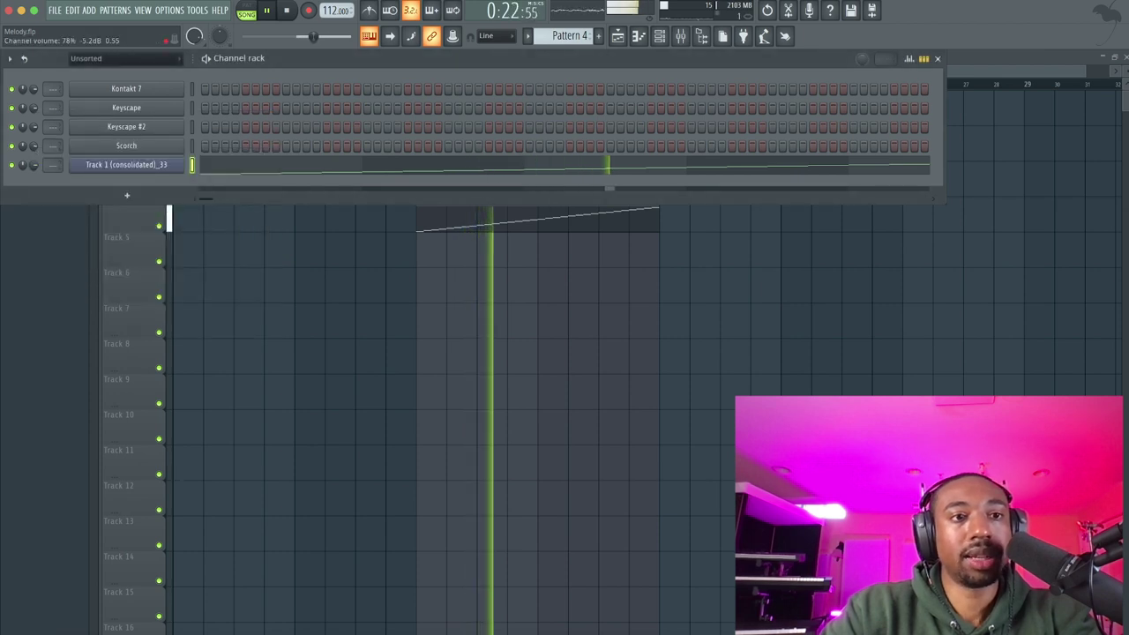
- Route the slicer channel to mixer insert 8, stop playback and rename insert 9 as REVERB
{"action": "key", "text": "F9"}
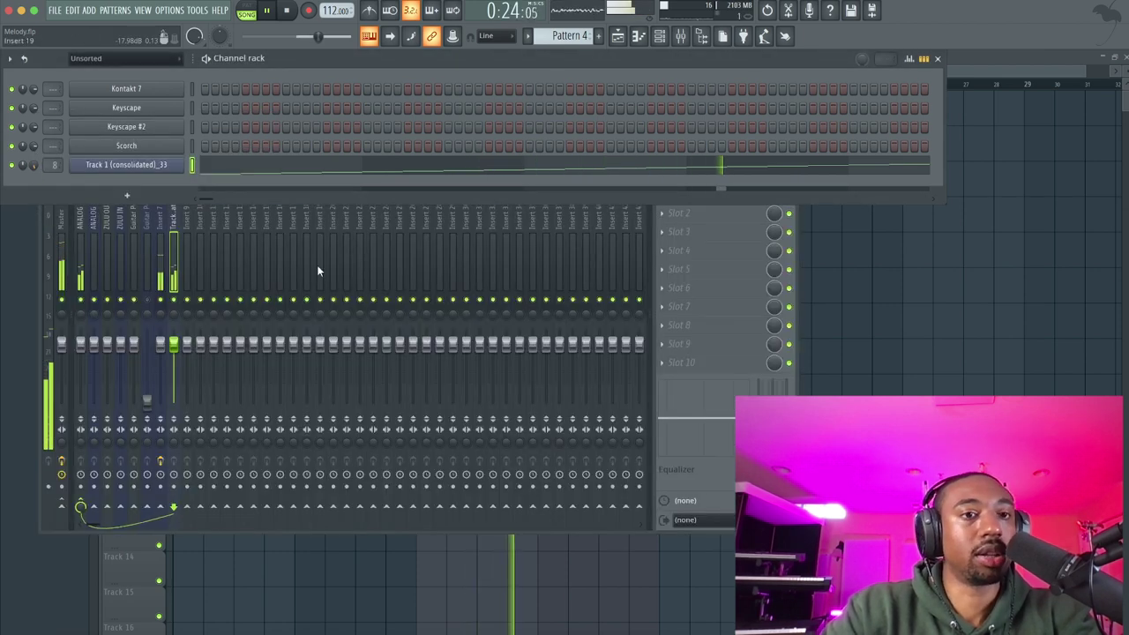
{"action": "left_click", "coordinate": [177, 263]}
{"action": "left_click", "coordinate": [187, 248]}
{"action": "key", "text": "space"}
{"action": "key", "text": "F2"}
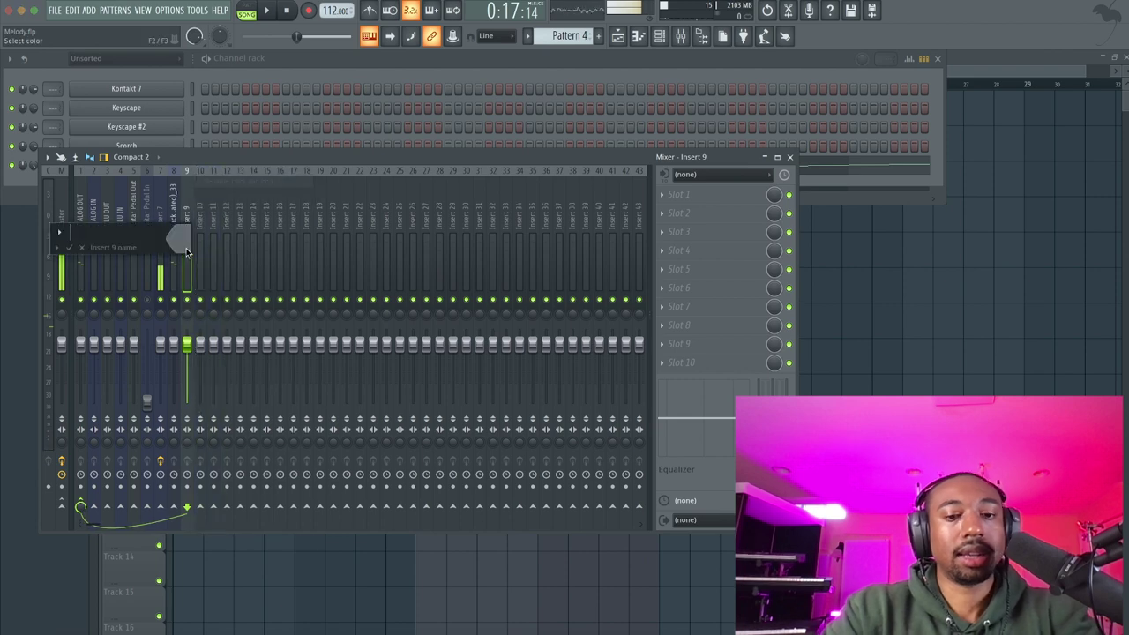
{"action": "type", "text": "REVERB"}
{"action": "key", "text": "Return"}
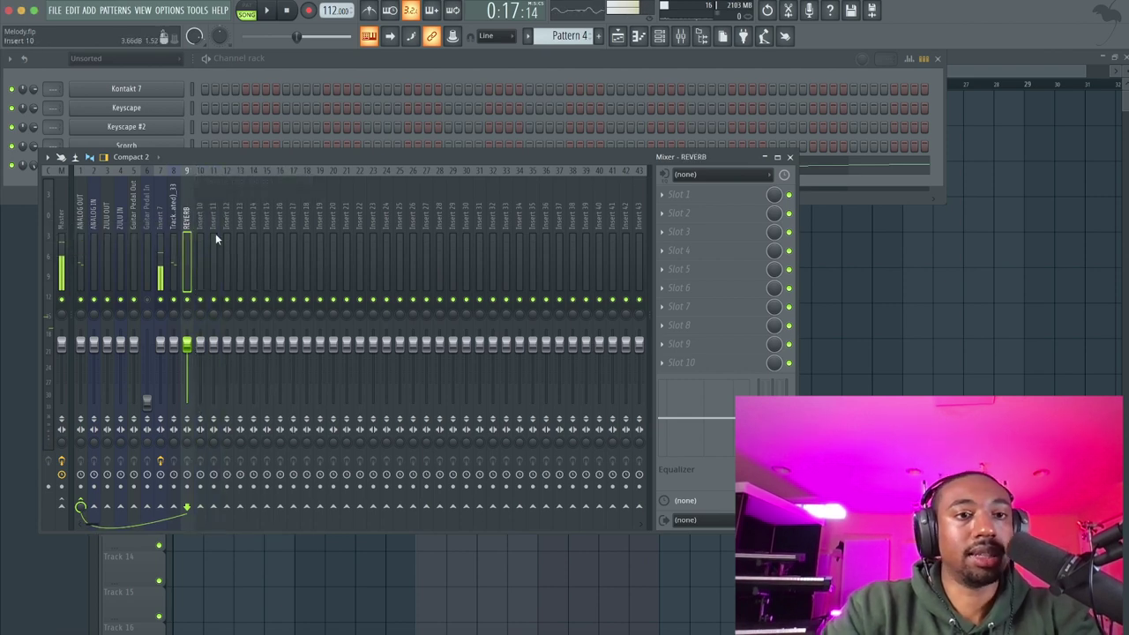
- Load ValhallaVintageVerb into the first effect slot of the REVERB mixer insert
{"action": "left_click", "coordinate": [679, 194]}
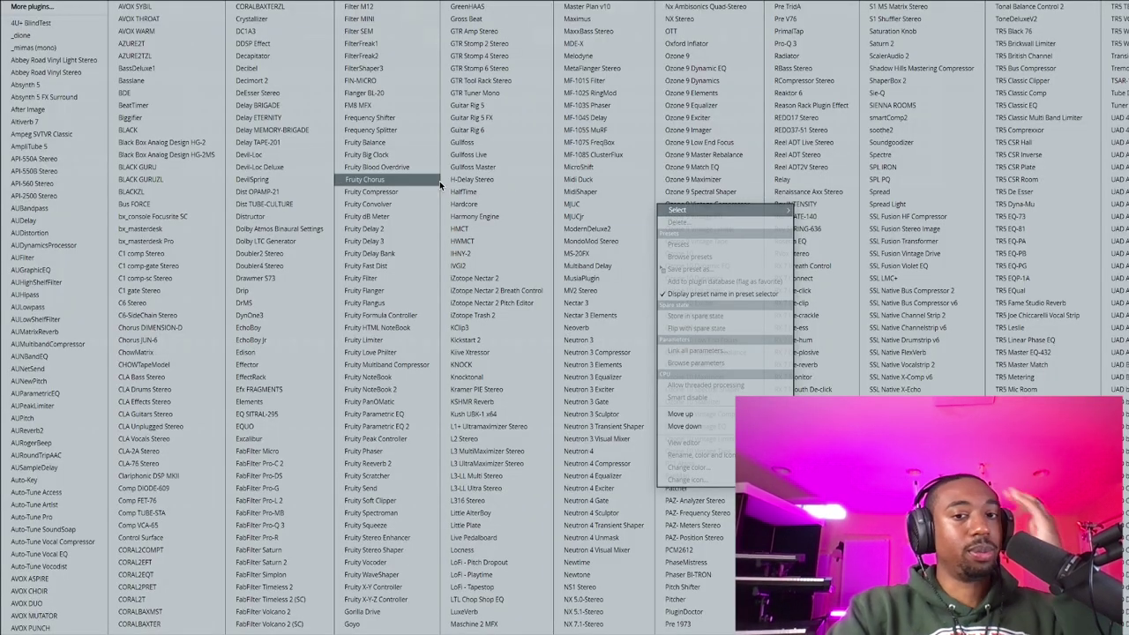
{"action": "scroll", "coordinate": [468, 272], "scroll_direction": "down", "scroll_amount": 5}
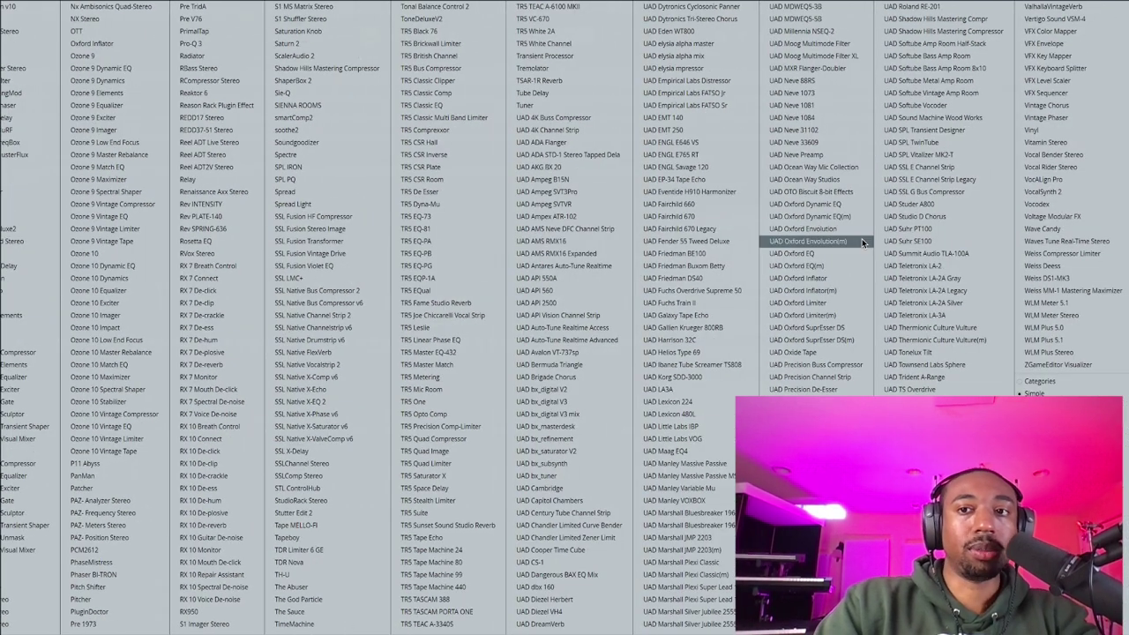
{"action": "left_click", "coordinate": [1063, 7]}
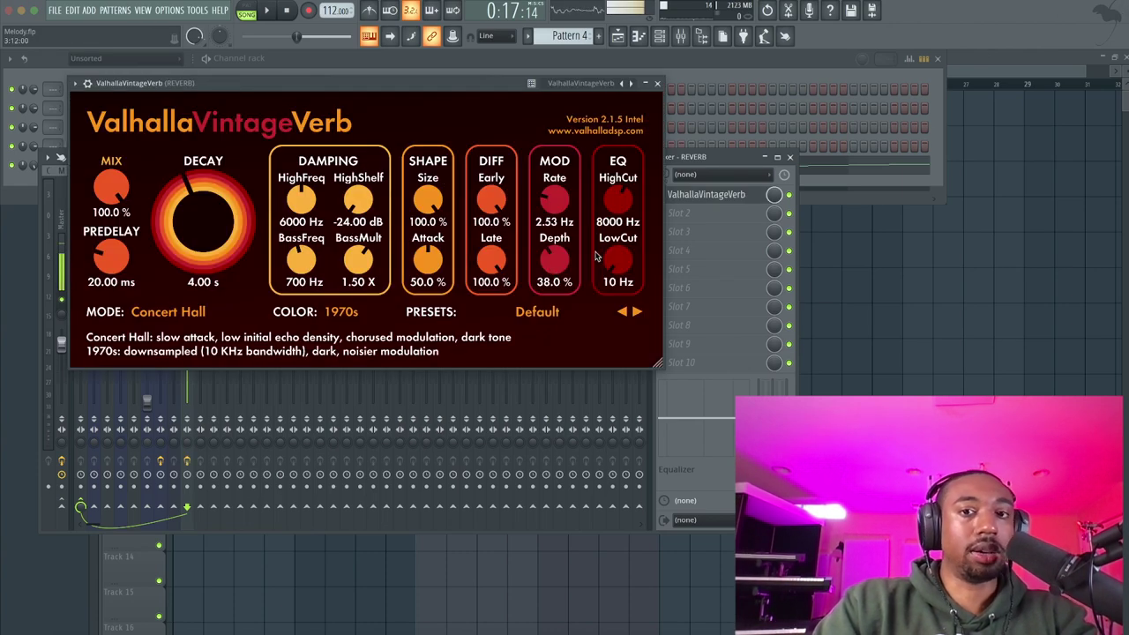
- Set ValhallaVintageVerb's low cut to 130 Hz and load Gross Beat into the second slot of the REVERB insert
{"action": "left_click_drag", "start_coordinate": [616, 257], "coordinate": [641, 88]}
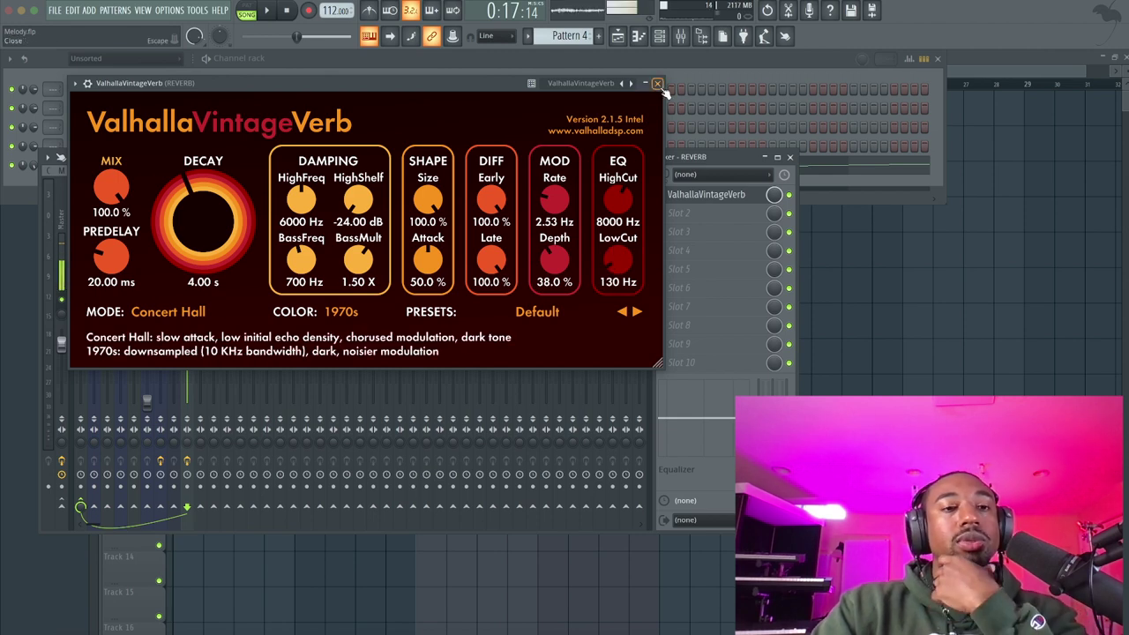
{"action": "left_click", "coordinate": [657, 83]}
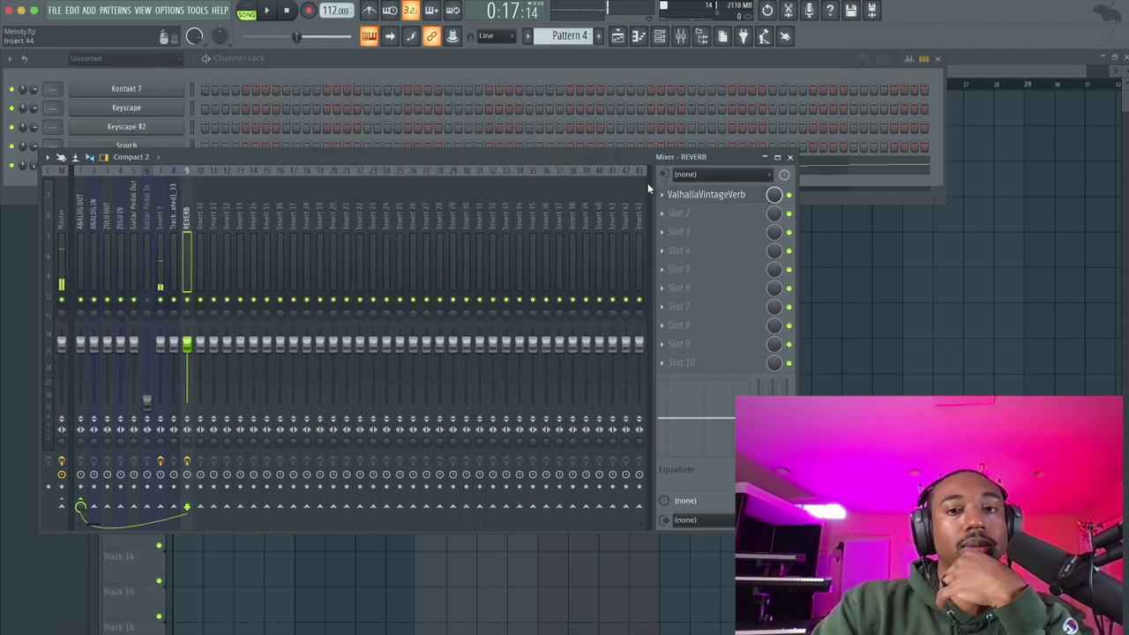
{"action": "left_click", "coordinate": [685, 220]}
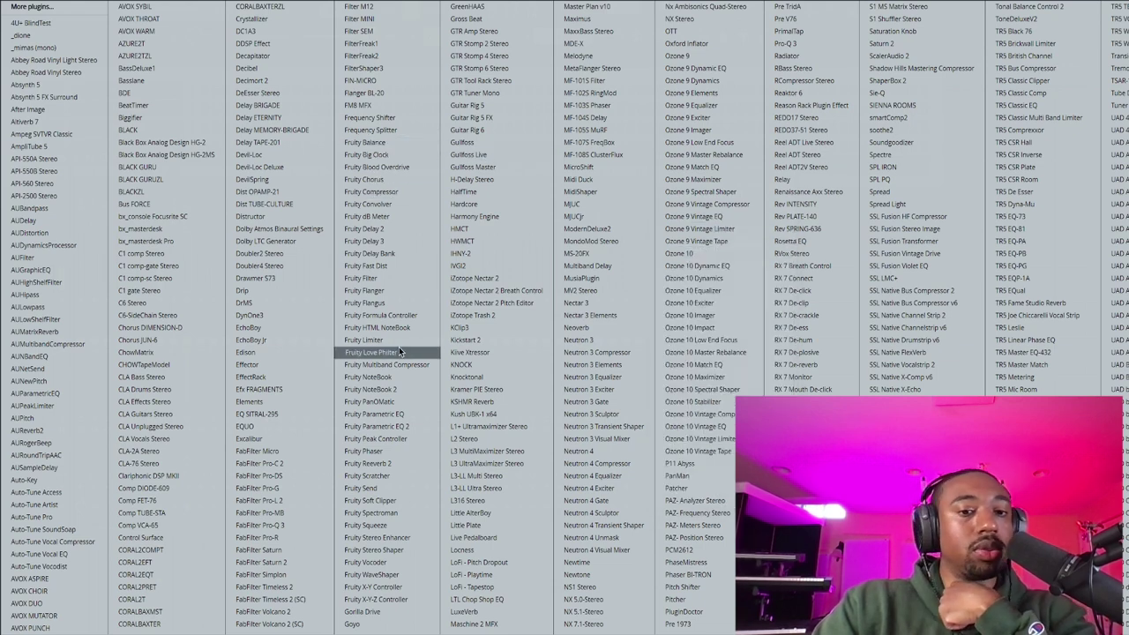
{"action": "left_click", "coordinate": [524, 20]}
- Set Gross Beat to the Momentary preset's 1/2 Speed time slot with trigger sync and position sync at 4 beats
{"action": "left_click", "coordinate": [557, 170]}
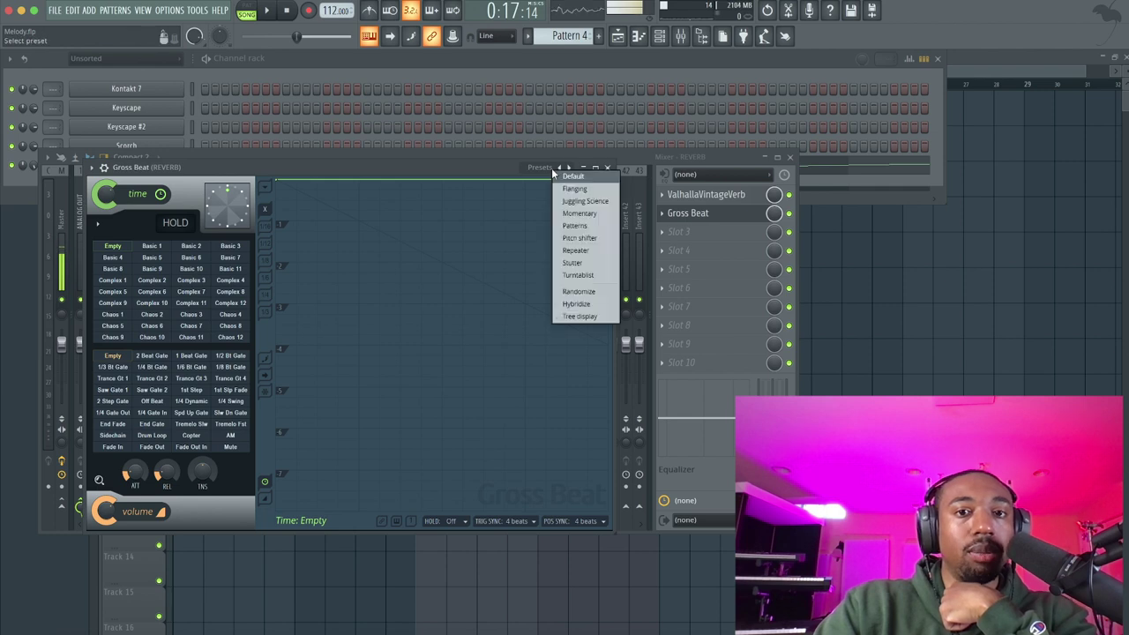
{"action": "left_click", "coordinate": [580, 213]}
{"action": "left_click", "coordinate": [197, 328]}
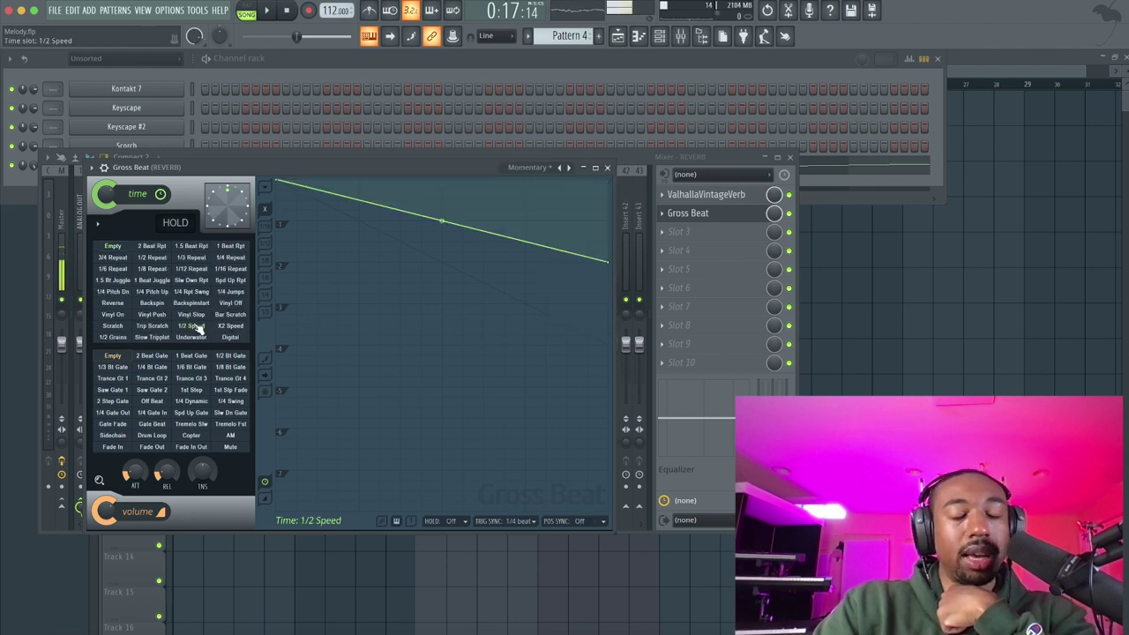
{"action": "left_click", "coordinate": [534, 521]}
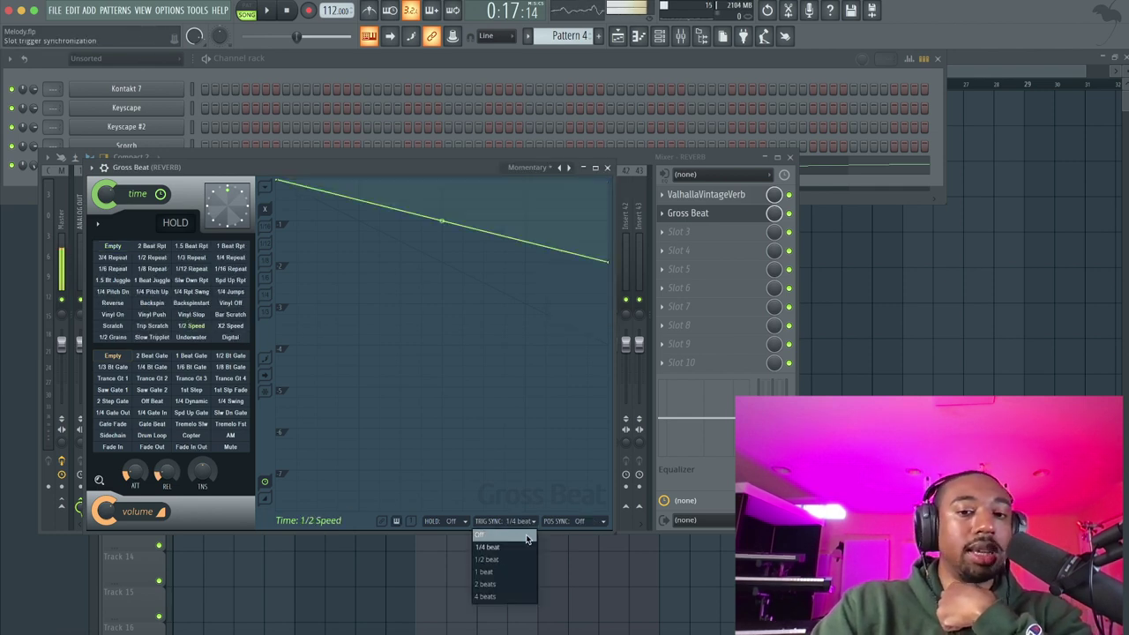
{"action": "left_click", "coordinate": [509, 599]}
{"action": "left_click", "coordinate": [605, 521]}
{"action": "left_click", "coordinate": [565, 599]}
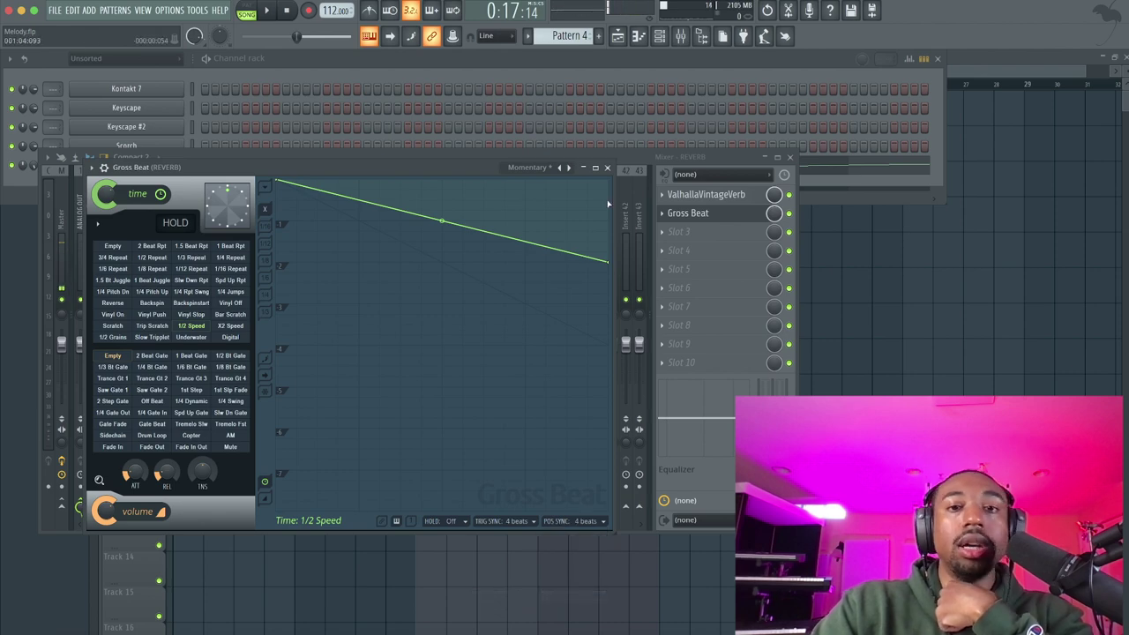
{"action": "left_click", "coordinate": [607, 168]}
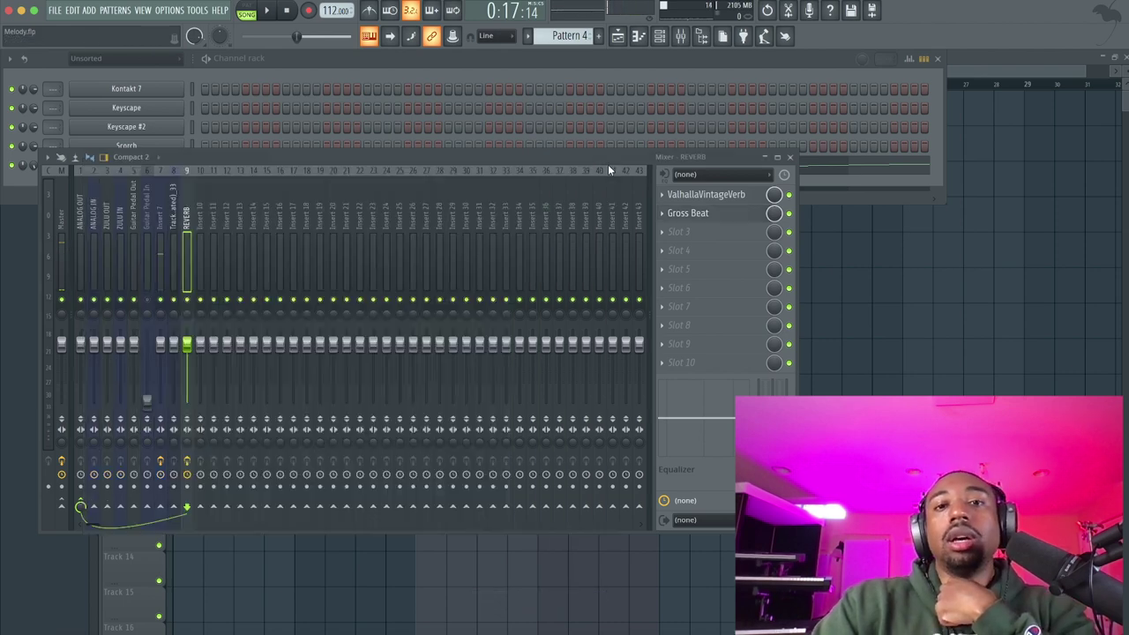
- Load HalfTime into the third slot of the REVERB insert and bypass Gross Beat
{"action": "left_click", "coordinate": [686, 238]}
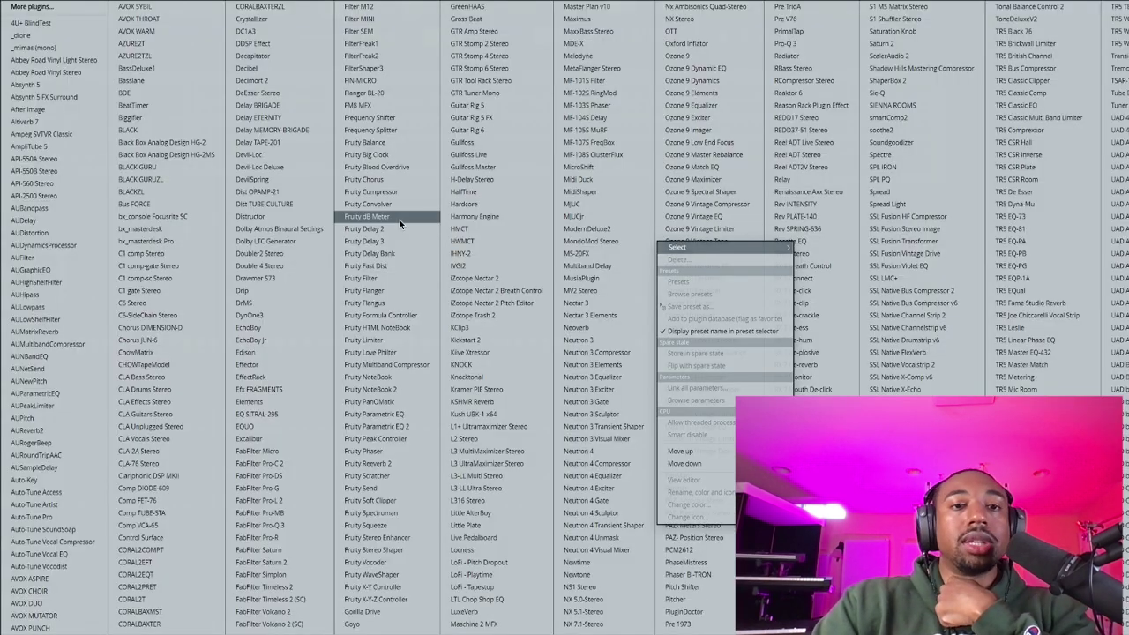
{"action": "left_click", "coordinate": [482, 191]}
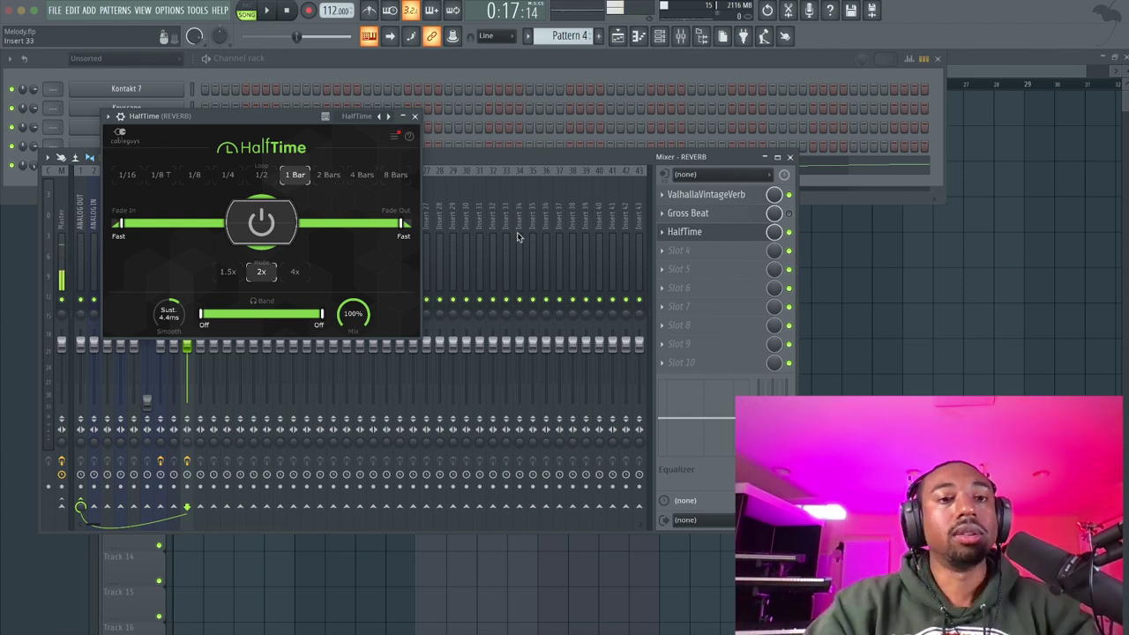
{"action": "left_click", "coordinate": [415, 118]}
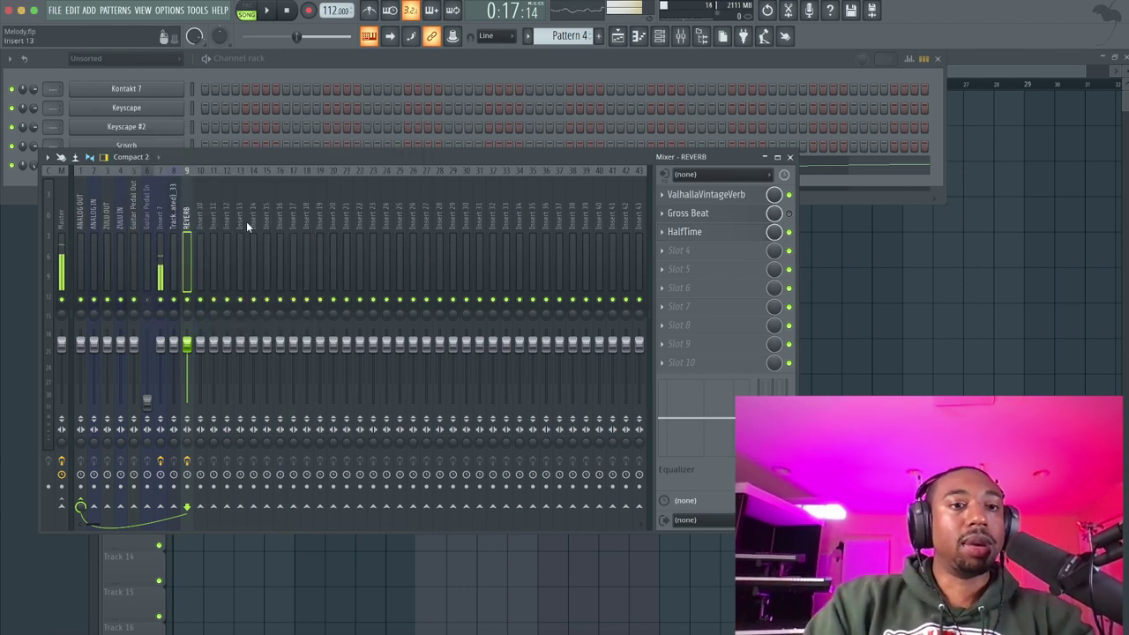
- Rename mixer insert 8 as Melody
{"action": "left_click", "coordinate": [172, 224]}
{"action": "key", "text": "F2"}
{"action": "type", "text": "Melody"}
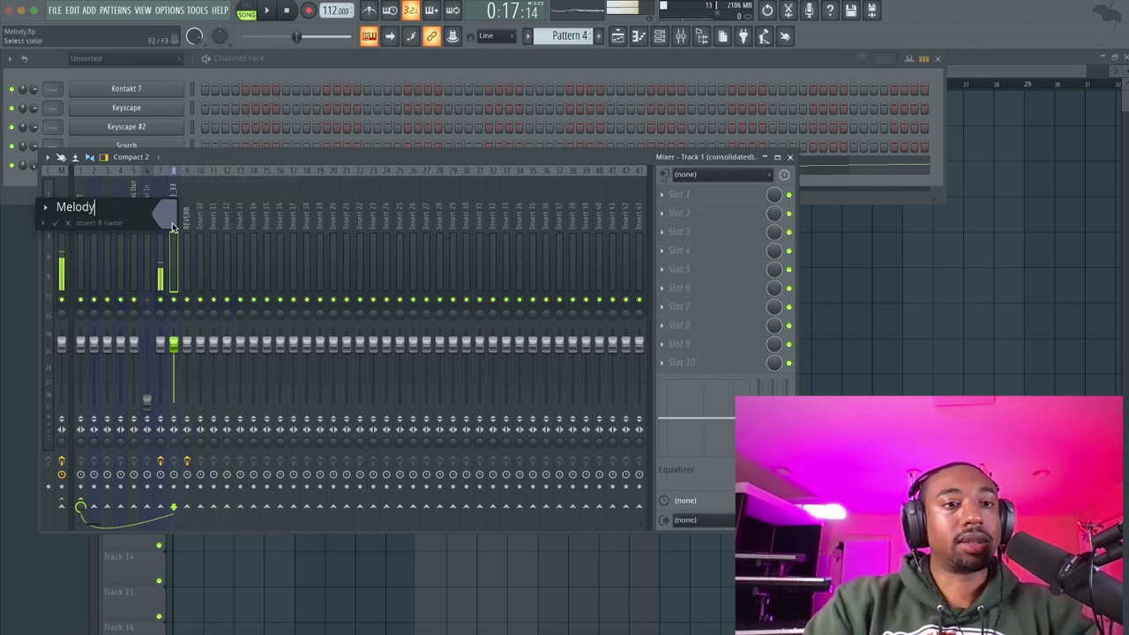
{"action": "key", "text": "Return"}
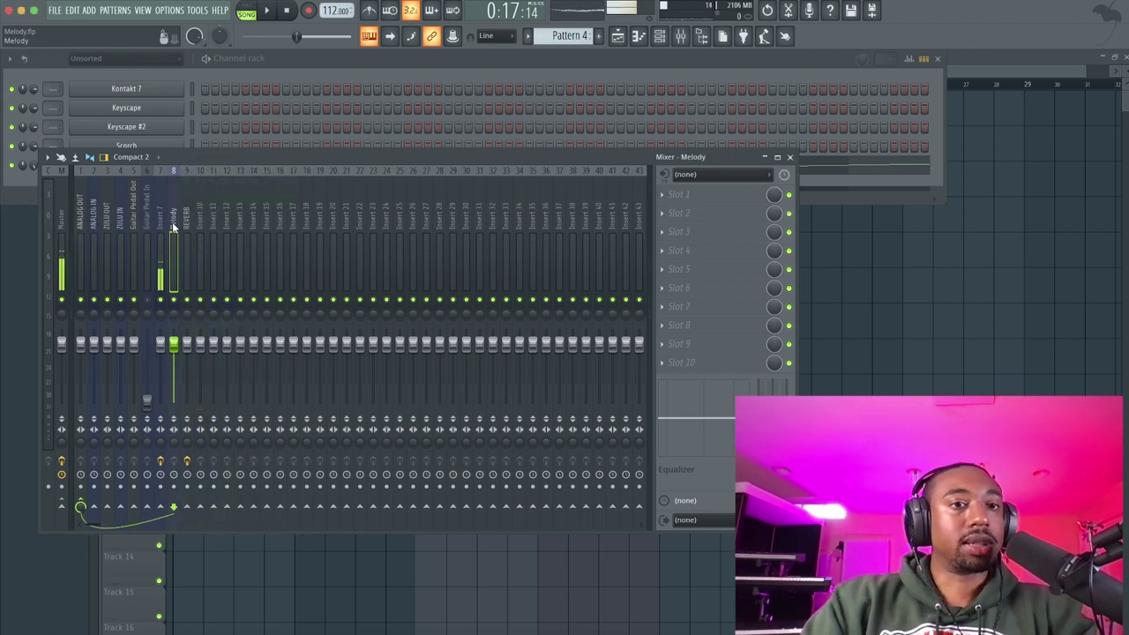
- Send the Melody insert to the REVERB insert and play the song to hear the effect
{"action": "left_click", "coordinate": [188, 509]}
{"action": "key", "text": "space"}
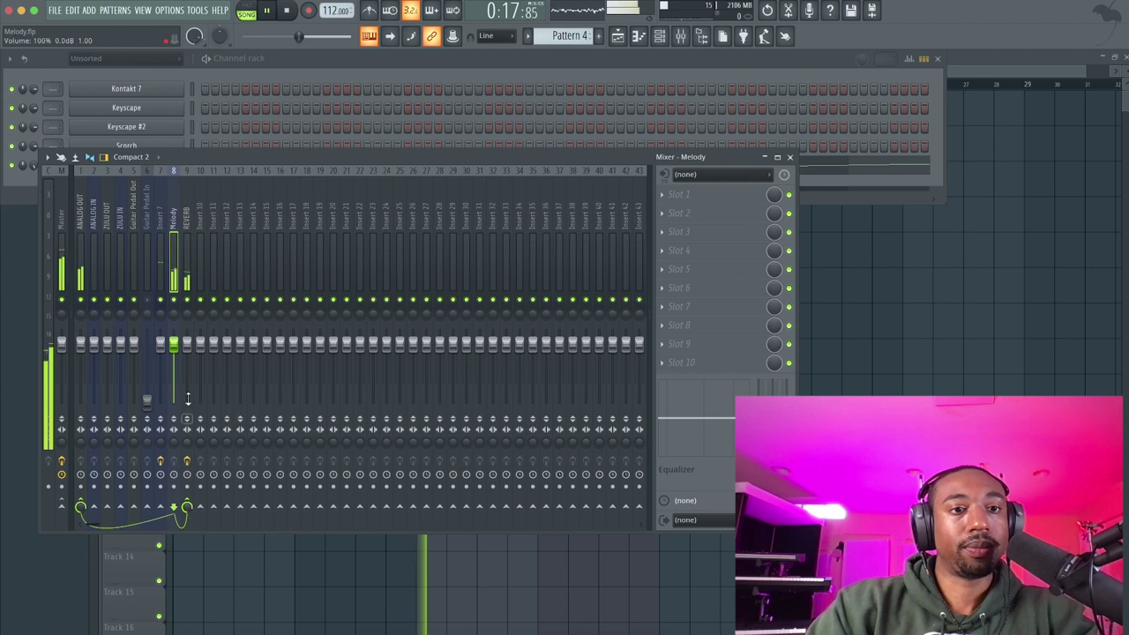
{"action": "left_click", "coordinate": [187, 334]}
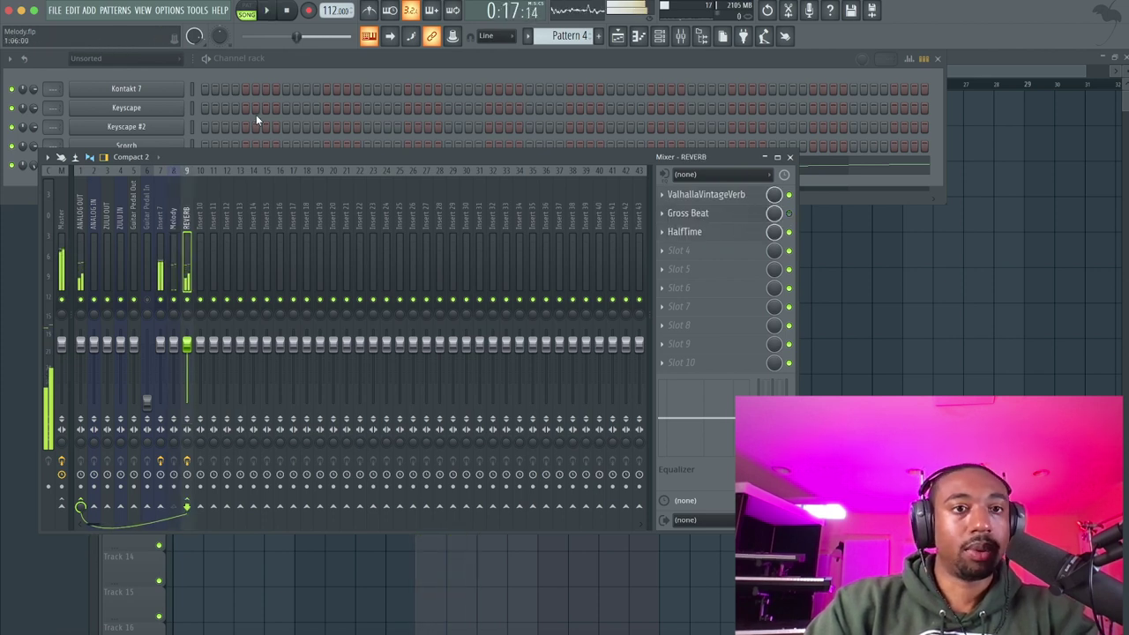
- Check the slicer channel's Fruity Slicer settings and view its beat notes in the piano roll during playback
{"action": "left_click", "coordinate": [312, 55]}
{"action": "left_click", "coordinate": [127, 168]}
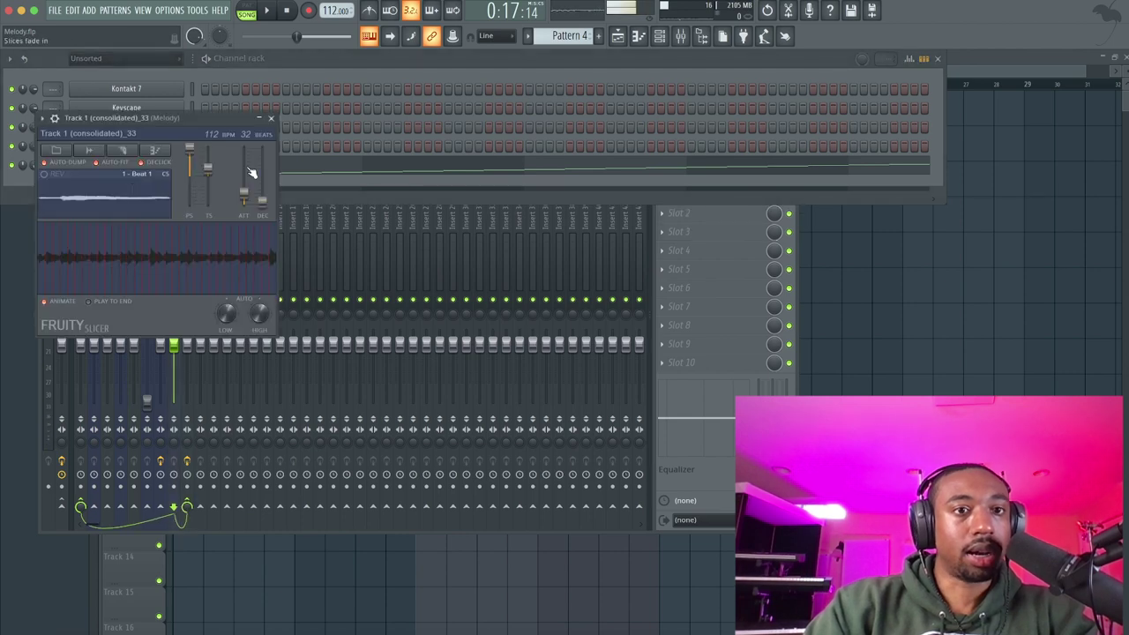
{"action": "left_click", "coordinate": [270, 118]}
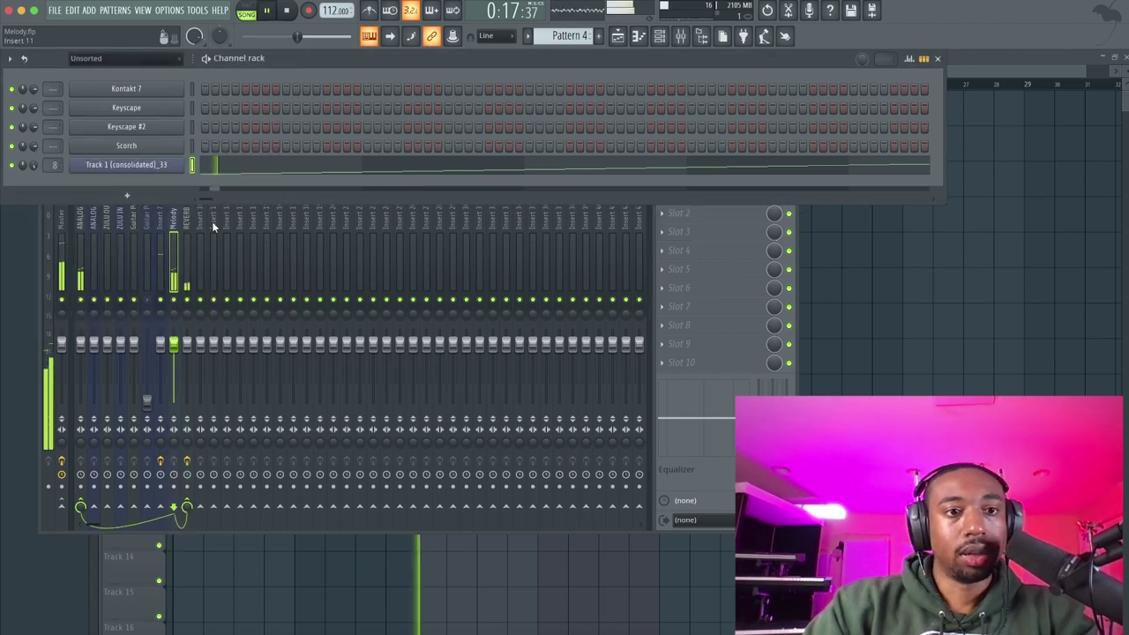
{"action": "left_click", "coordinate": [228, 169]}
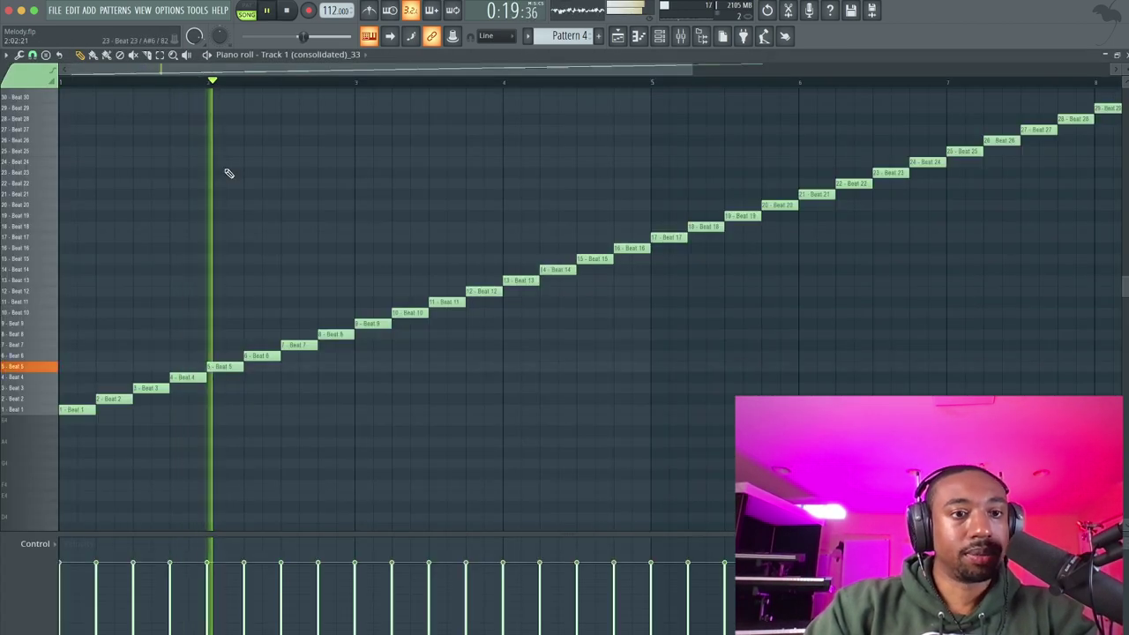
- Open the slicer channel's envelope and instrument settings, set the root note to C4 and close the window
{"action": "left_click", "coordinate": [659, 36]}
{"action": "left_click", "coordinate": [133, 164]}
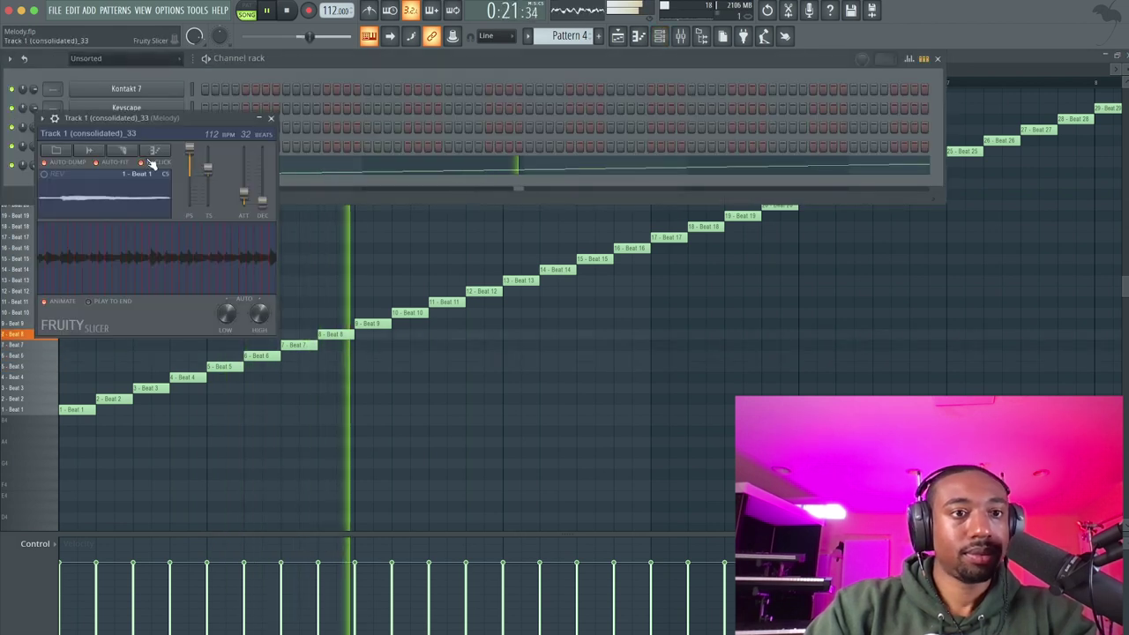
{"action": "key", "text": "space"}
{"action": "left_click", "coordinate": [78, 142]}
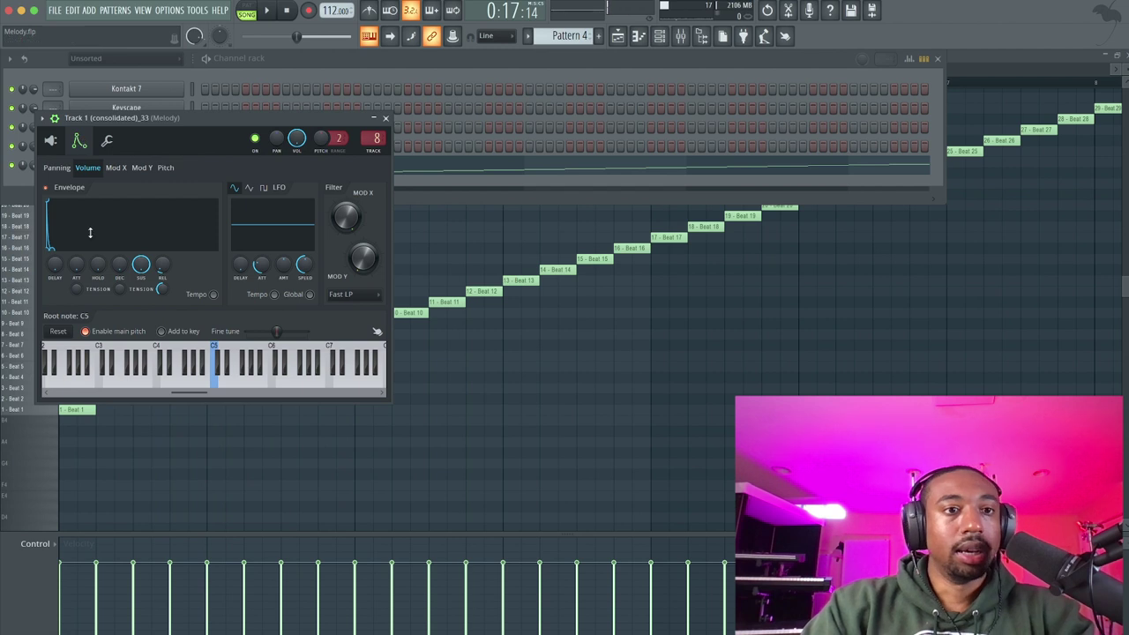
{"action": "key", "text": "space"}
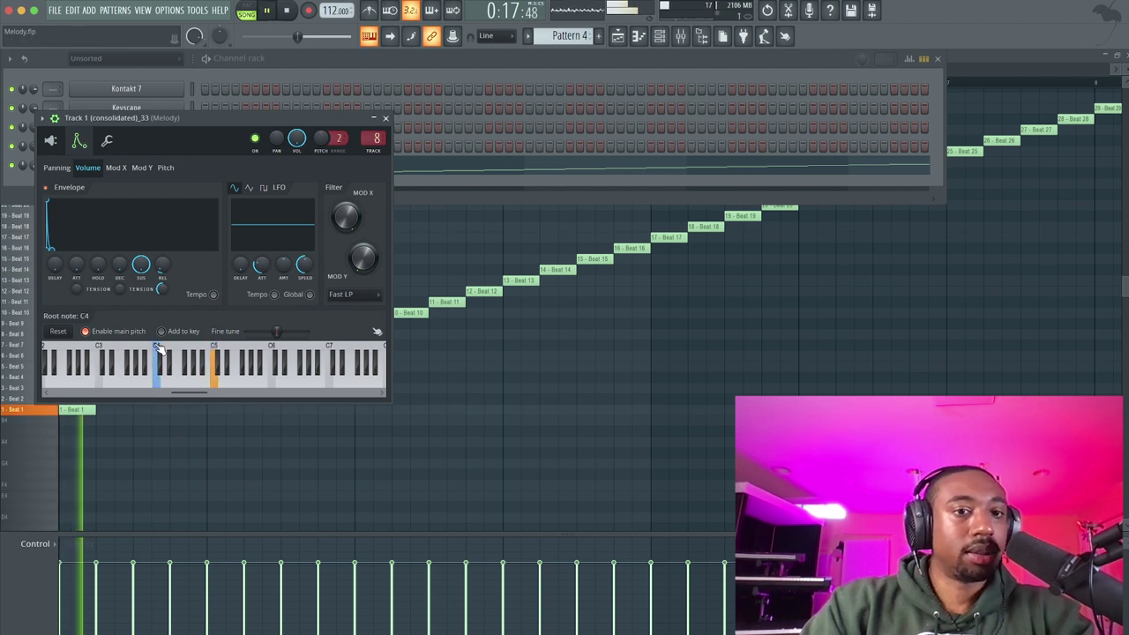
{"action": "left_click", "coordinate": [386, 119]}
- Stop playback, route the Keyscape channel to mixer insert 10 and send that insert to REVERB
{"action": "left_click", "coordinate": [680, 35]}
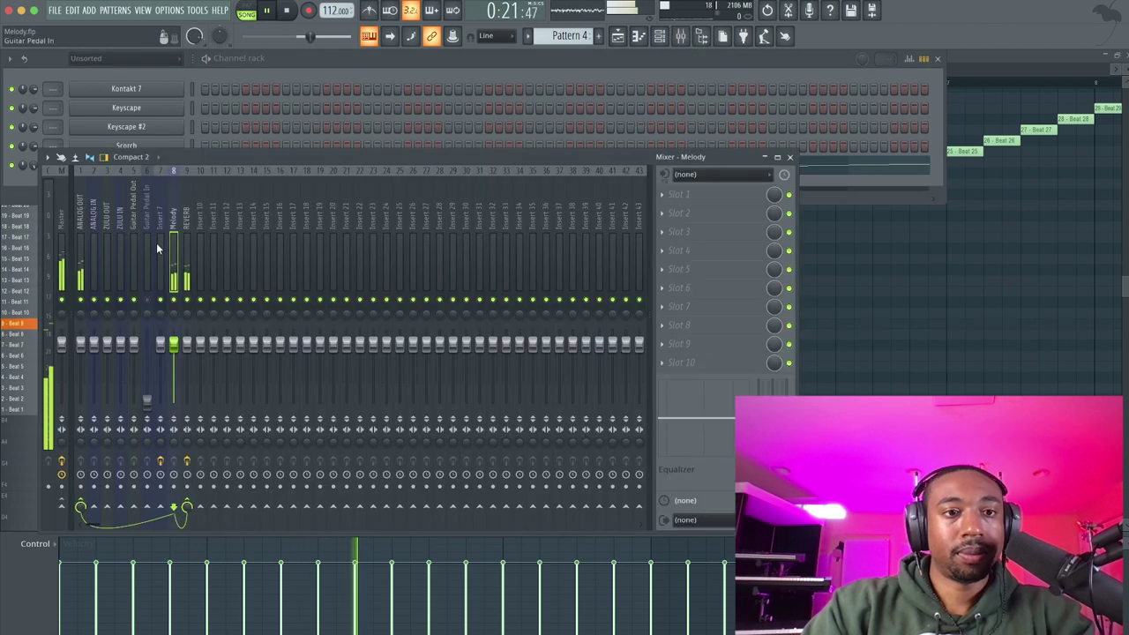
{"action": "left_click", "coordinate": [793, 158]}
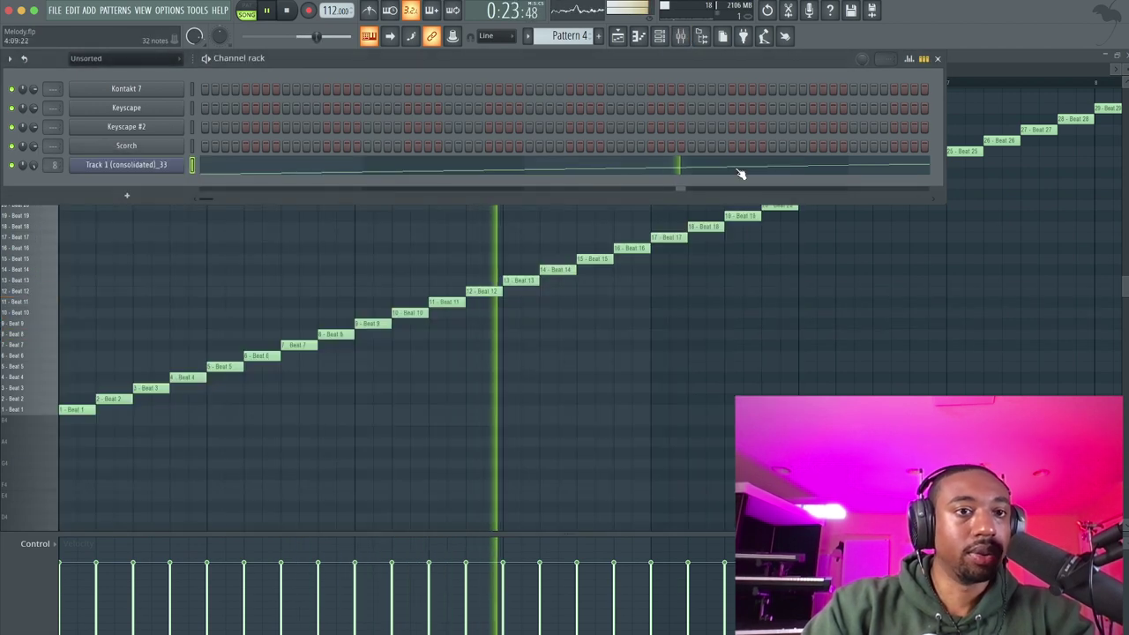
{"action": "key", "text": "space"}
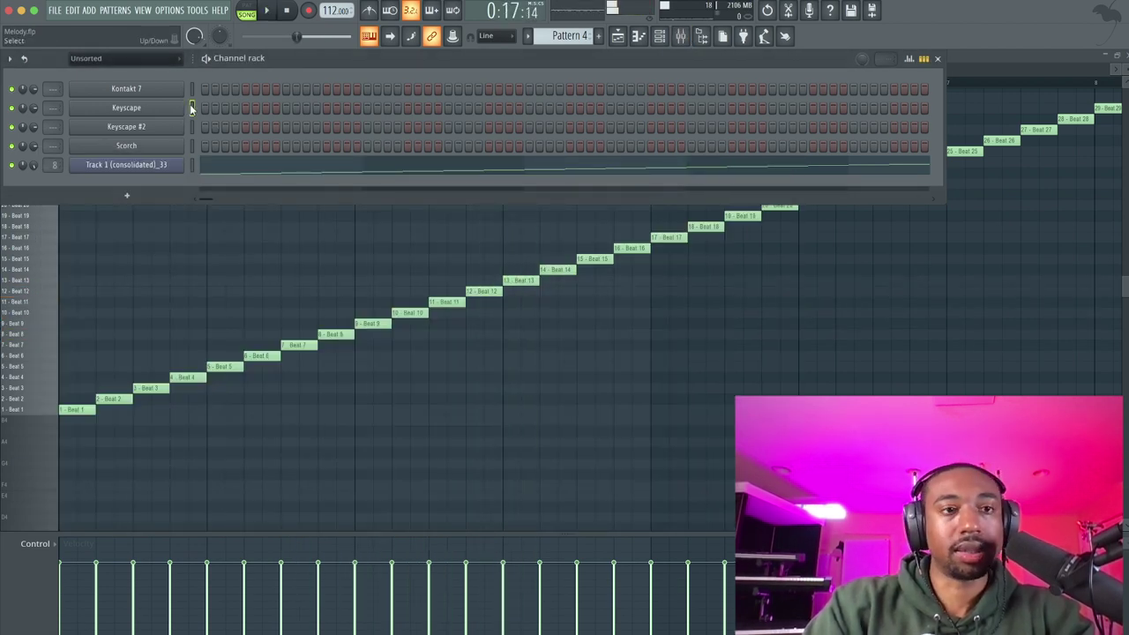
{"action": "key", "text": "ctrl+l"}
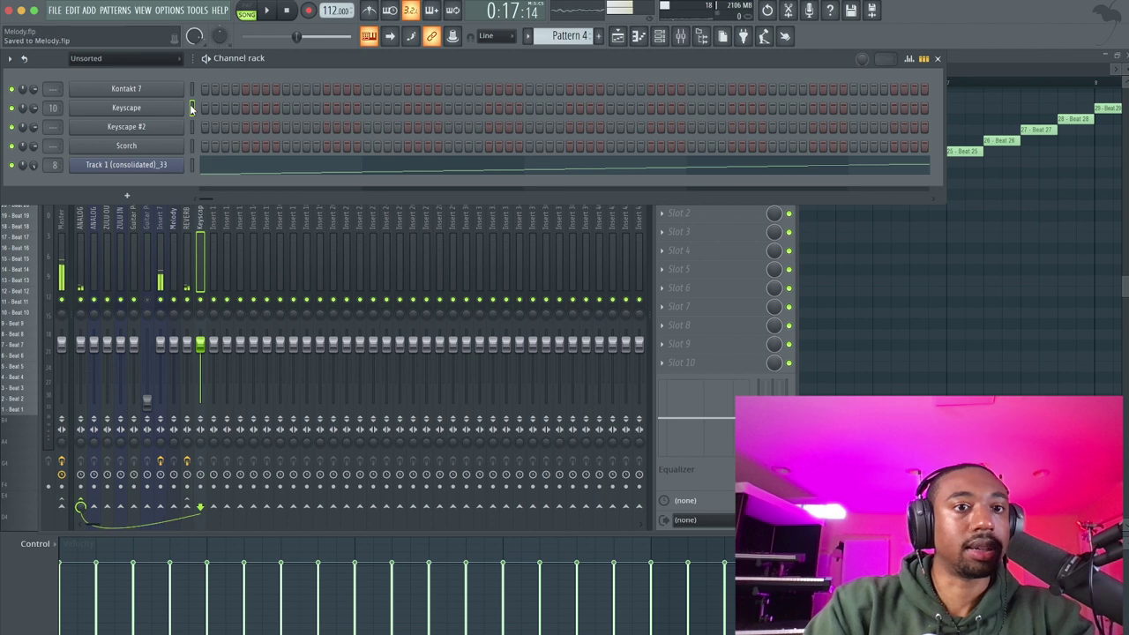
{"action": "left_click", "coordinate": [192, 515]}
- Switch to the empty Pattern 5 and select bars 17 to 24 in the playlist as the playback range
{"action": "scroll", "coordinate": [576, 36], "scroll_direction": "down", "scroll_amount": 1}
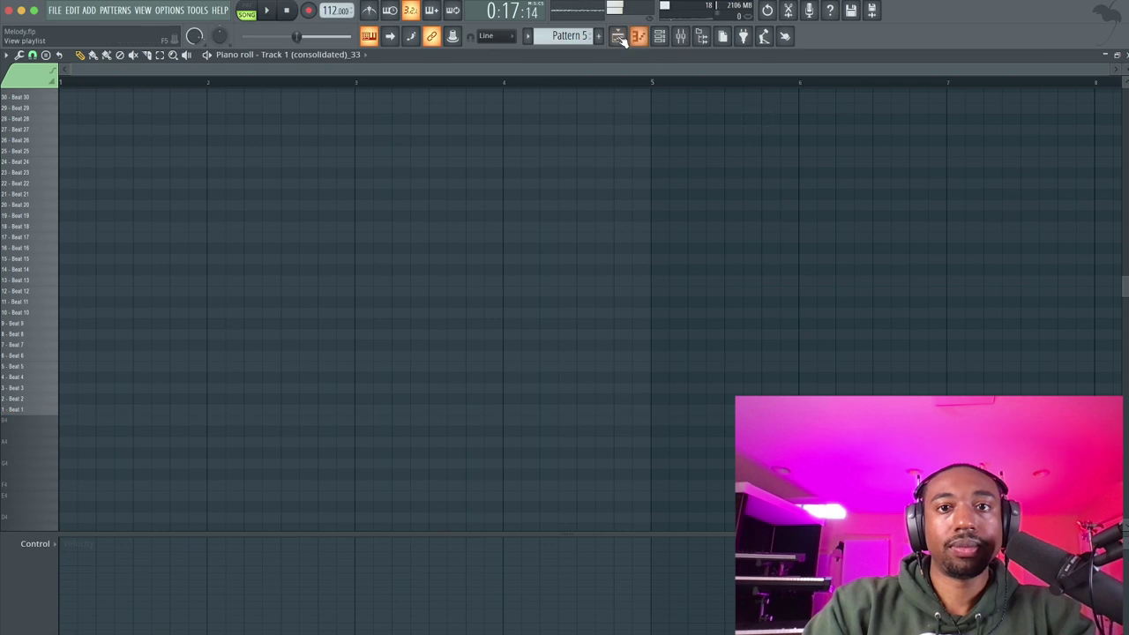
{"action": "left_click", "coordinate": [620, 40]}
{"action": "mouse_move", "coordinate": [665, 86]}
{"action": "left_mouse_down"}
{"action": "mouse_move", "coordinate": [931, 86]}
{"action": "mouse_move", "coordinate": [666, 85]}
{"action": "left_mouse_up"}
{"action": "left_click", "coordinate": [660, 37]}
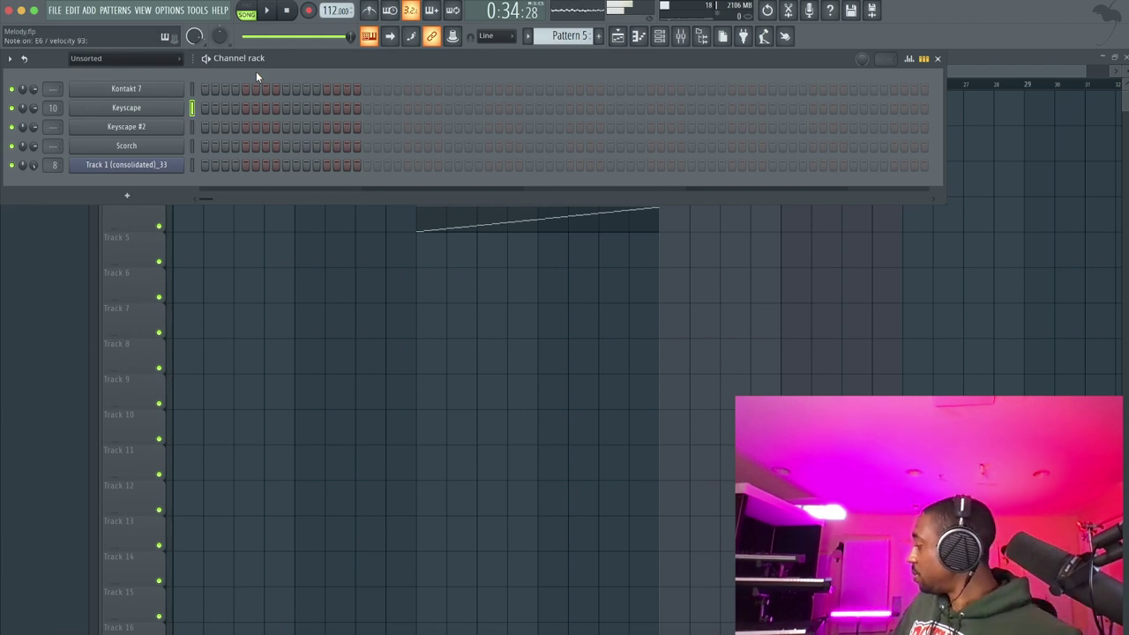
- With the metronome on, rehearse and record a Keyscape part into Pattern 5 over bars 17 to 24
{"action": "key", "text": "space"}
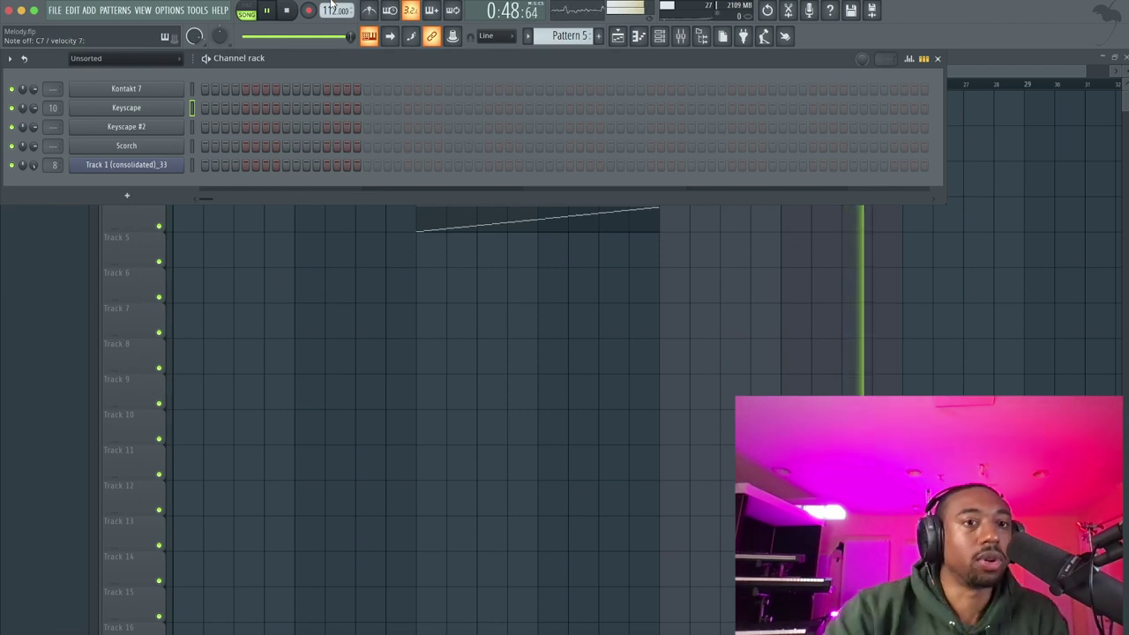
{"action": "key", "text": "space"}
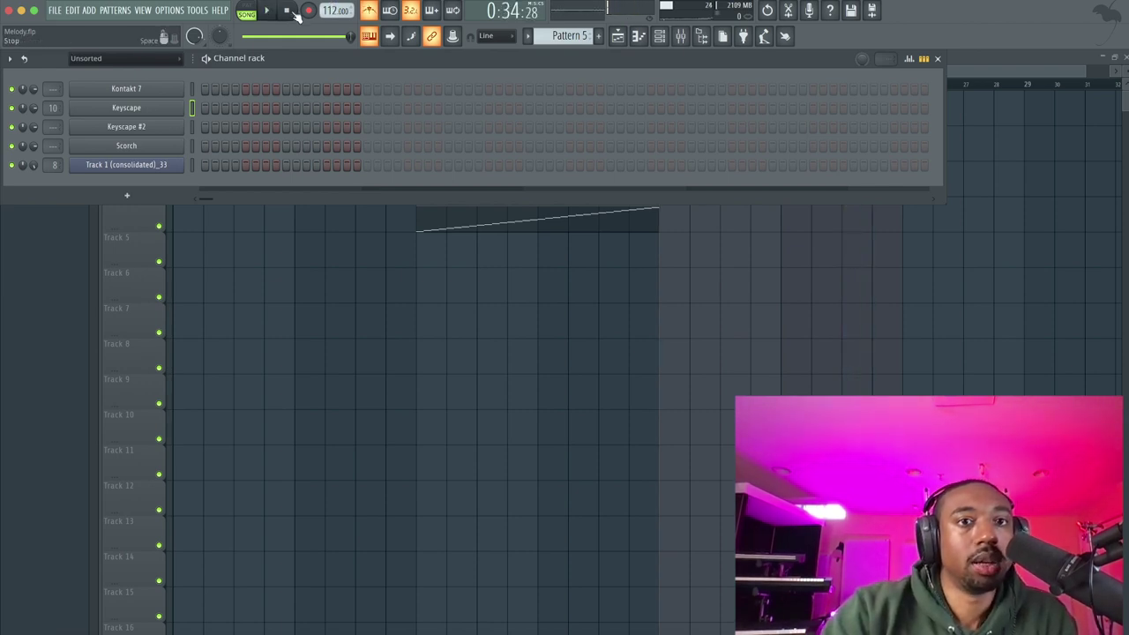
{"action": "left_click", "coordinate": [311, 14]}
{"action": "left_click", "coordinate": [542, 396]}
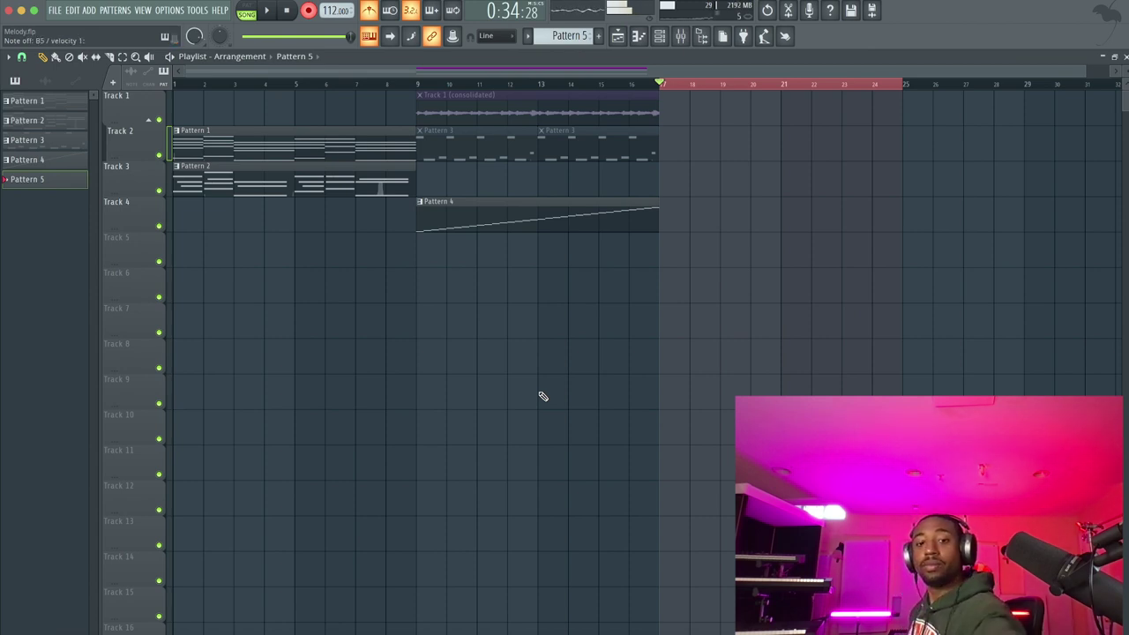
{"action": "key", "text": "space"}
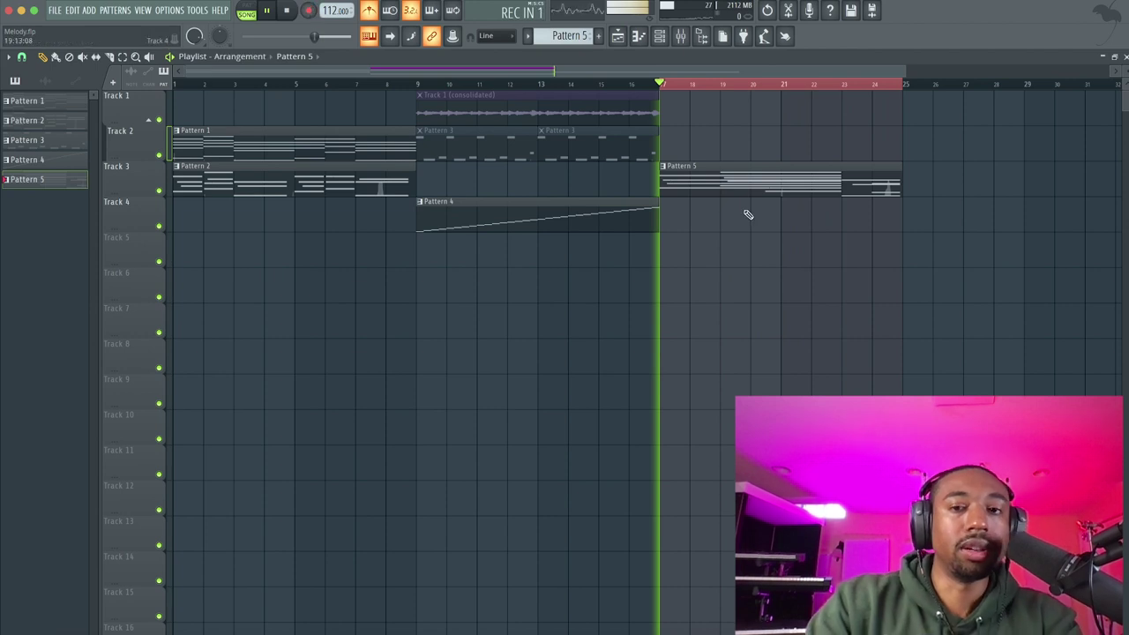
- On the REVERB insert, raise ValhallaVintageVerb's decay to 8.52 s and lower HalfTime's mix to 53%
{"action": "left_click", "coordinate": [659, 36]}
{"action": "left_click", "coordinate": [186, 221]}
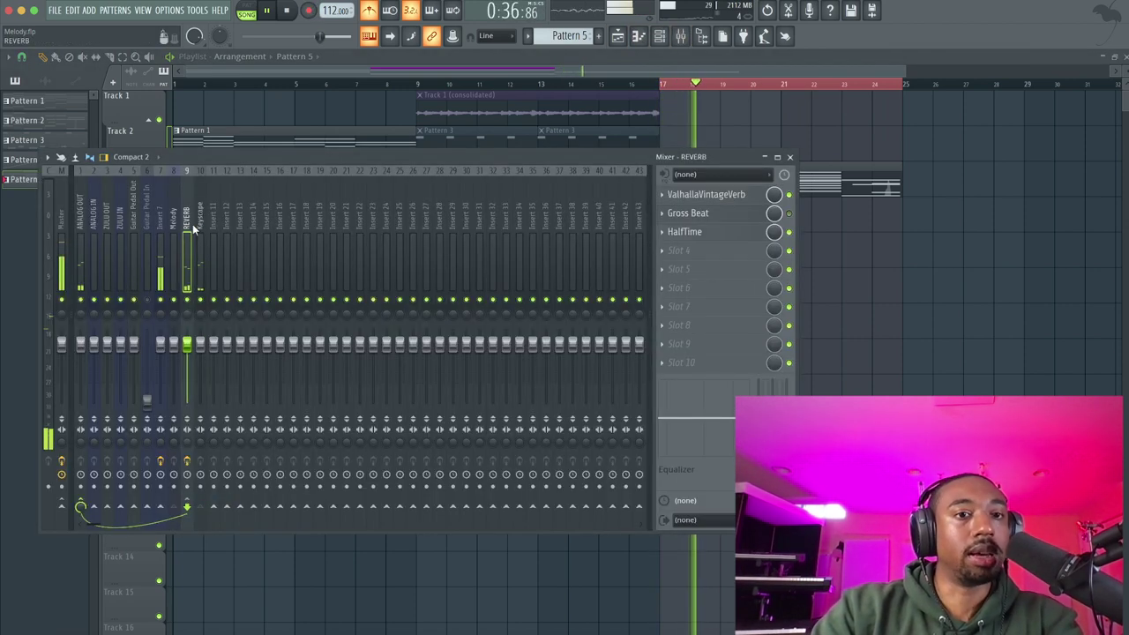
{"action": "left_click", "coordinate": [736, 194]}
{"action": "left_click_drag", "start_coordinate": [208, 224], "coordinate": [211, 201]}
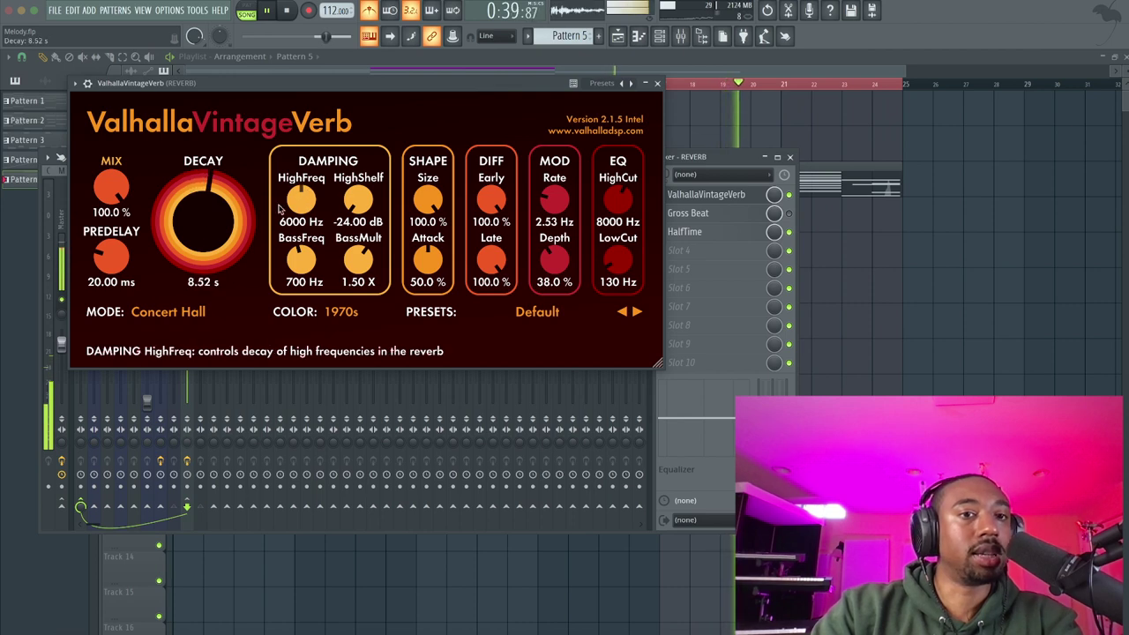
{"action": "left_click", "coordinate": [658, 84]}
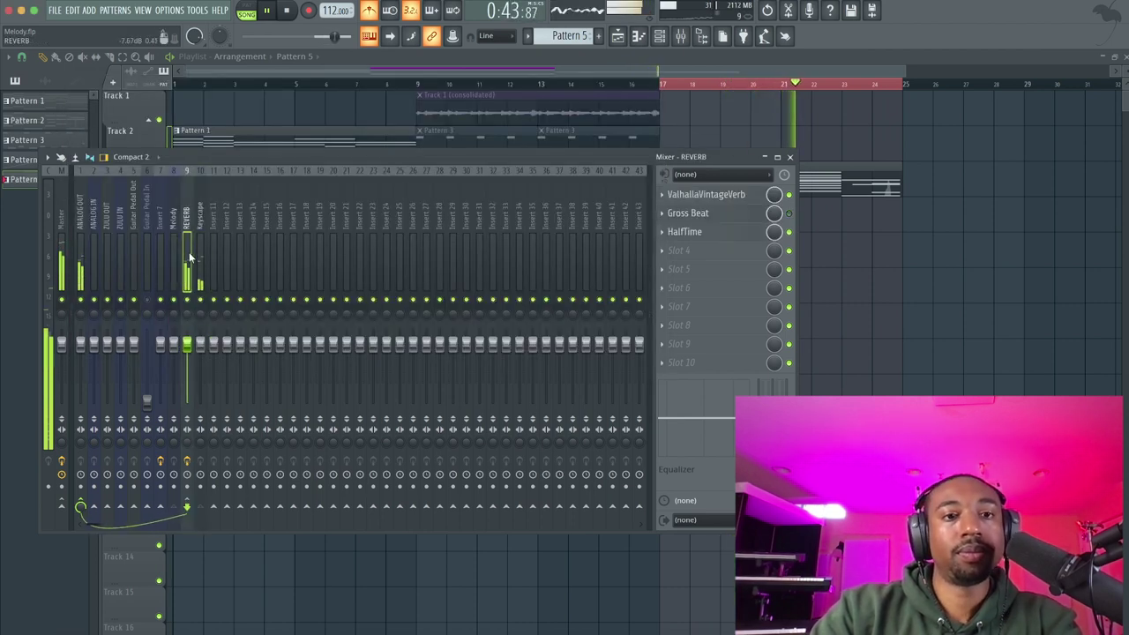
{"action": "left_click", "coordinate": [734, 236]}
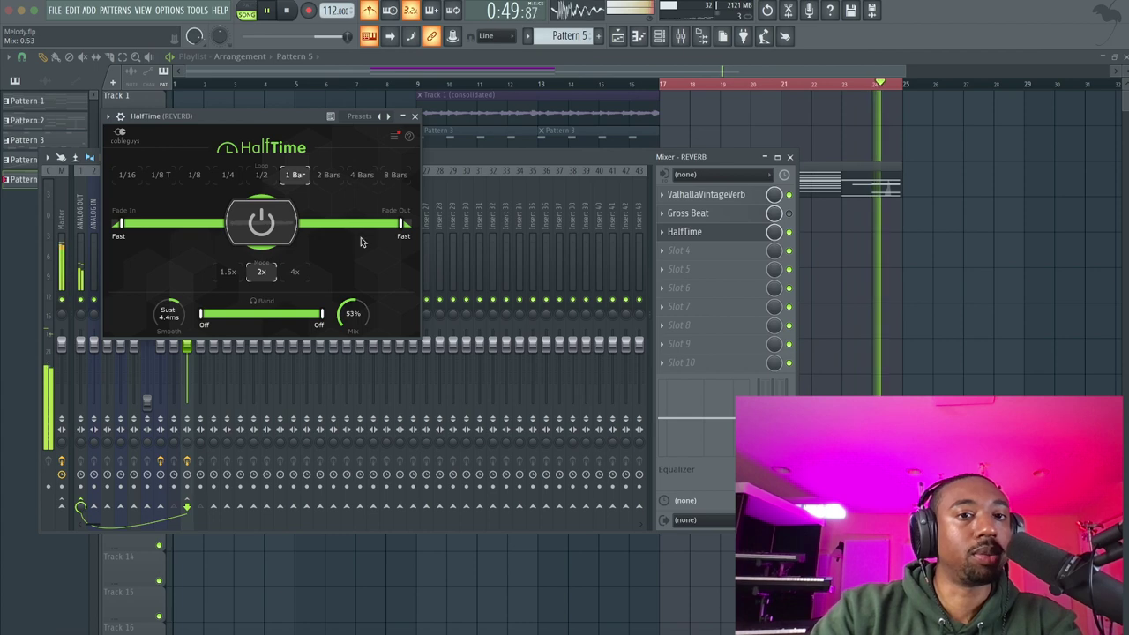
- Close HalfTime and examine Pattern 5's recorded Keyscape notes across all eight bars in the piano roll during playback
{"action": "left_click", "coordinate": [415, 116]}
{"action": "key", "text": "F9"}
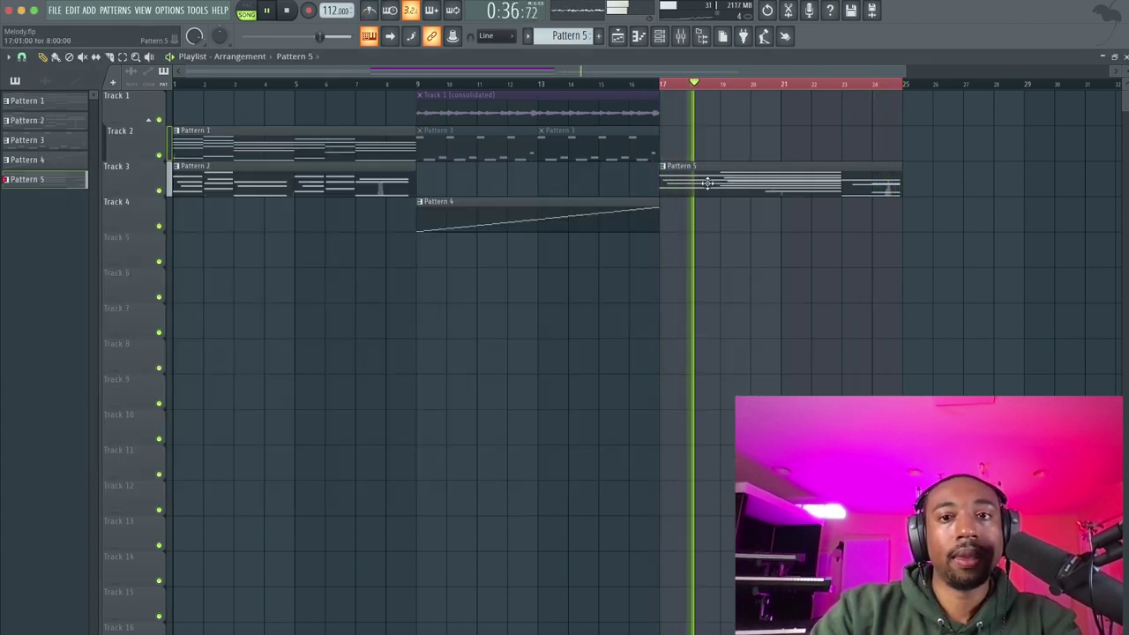
{"action": "key", "text": "F7"}
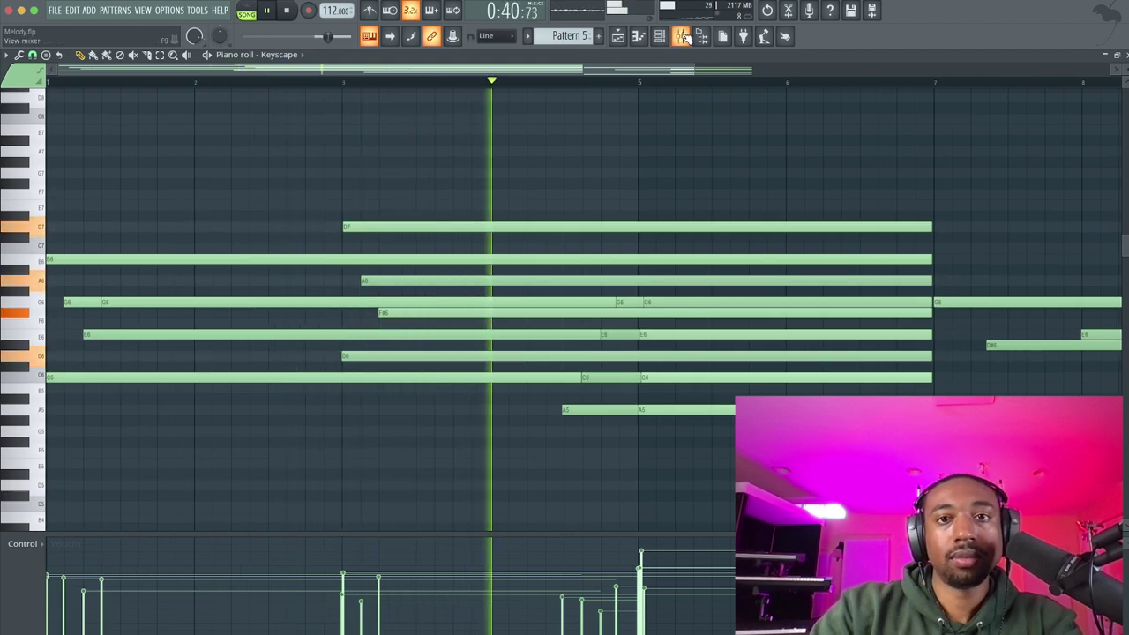
{"action": "key", "text": "F9"}
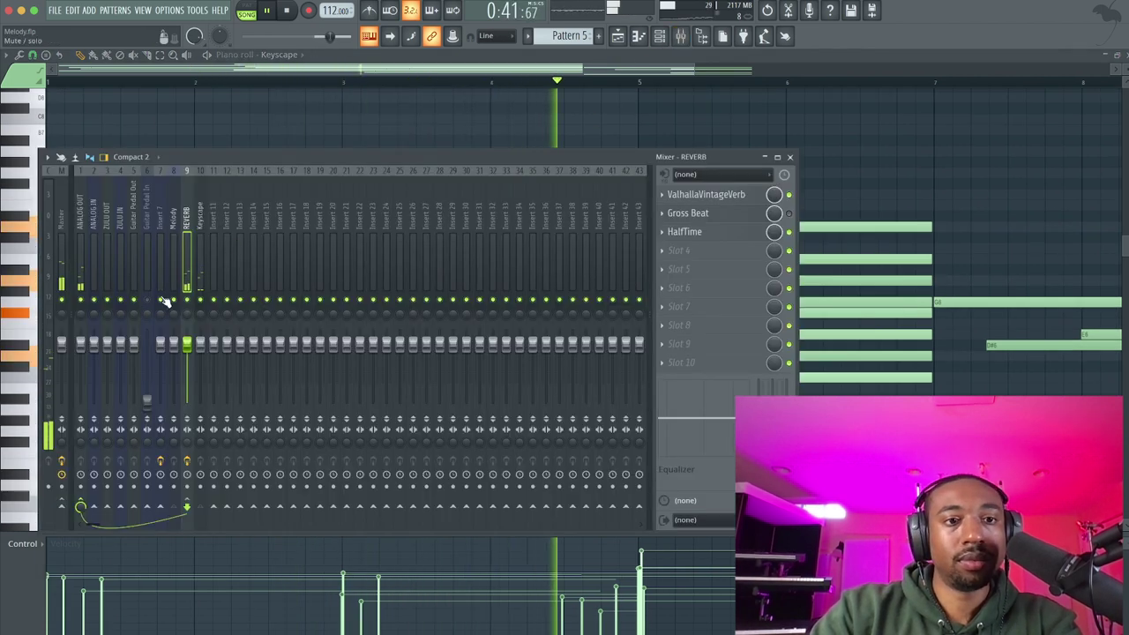
{"action": "left_click", "coordinate": [789, 157]}
{"action": "scroll", "coordinate": [799, 150], "scroll_direction": "down", "scroll_amount": 4}
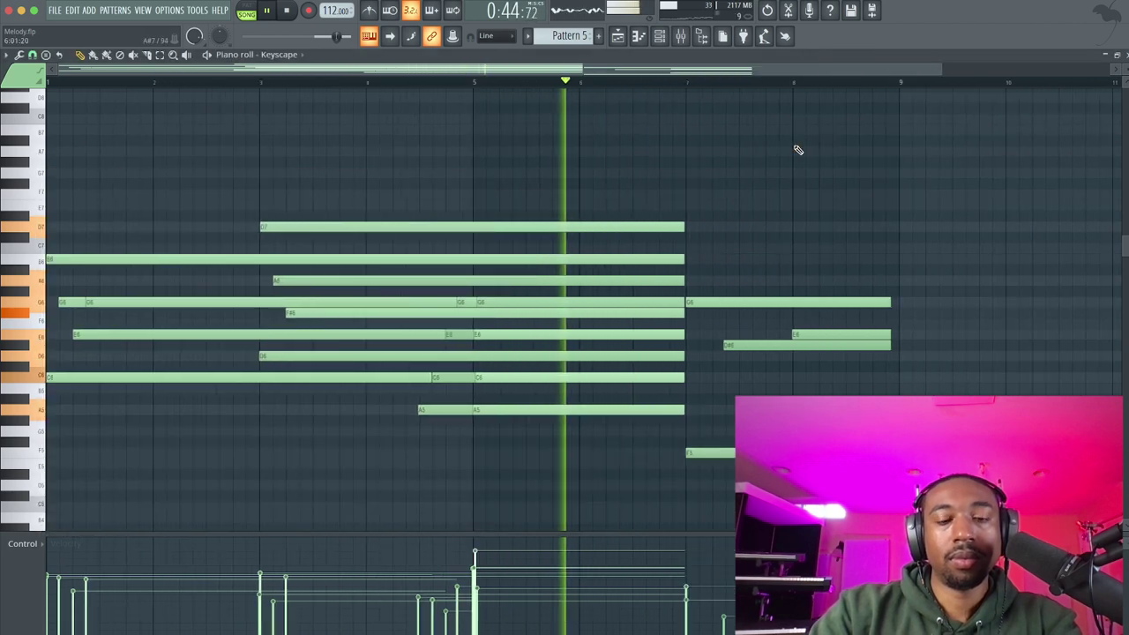
{"action": "scroll", "coordinate": [799, 150], "scroll_direction": "down", "scroll_amount": 1}
{"action": "scroll", "coordinate": [798, 150], "scroll_direction": "down", "scroll_amount": 1}
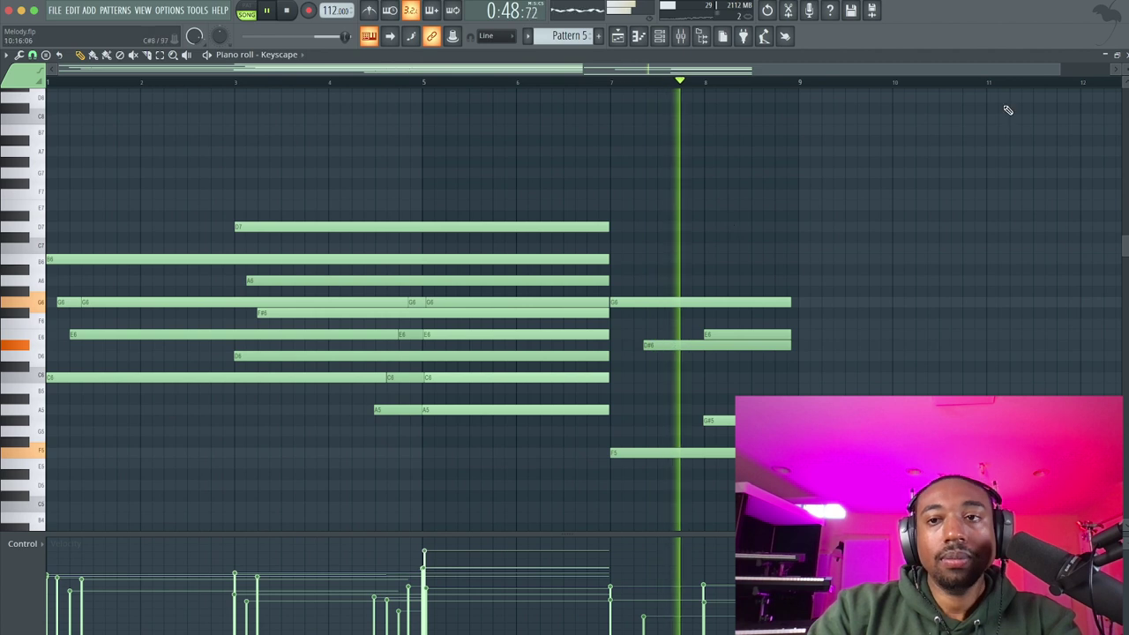
{"action": "left_click", "coordinate": [1116, 55]}
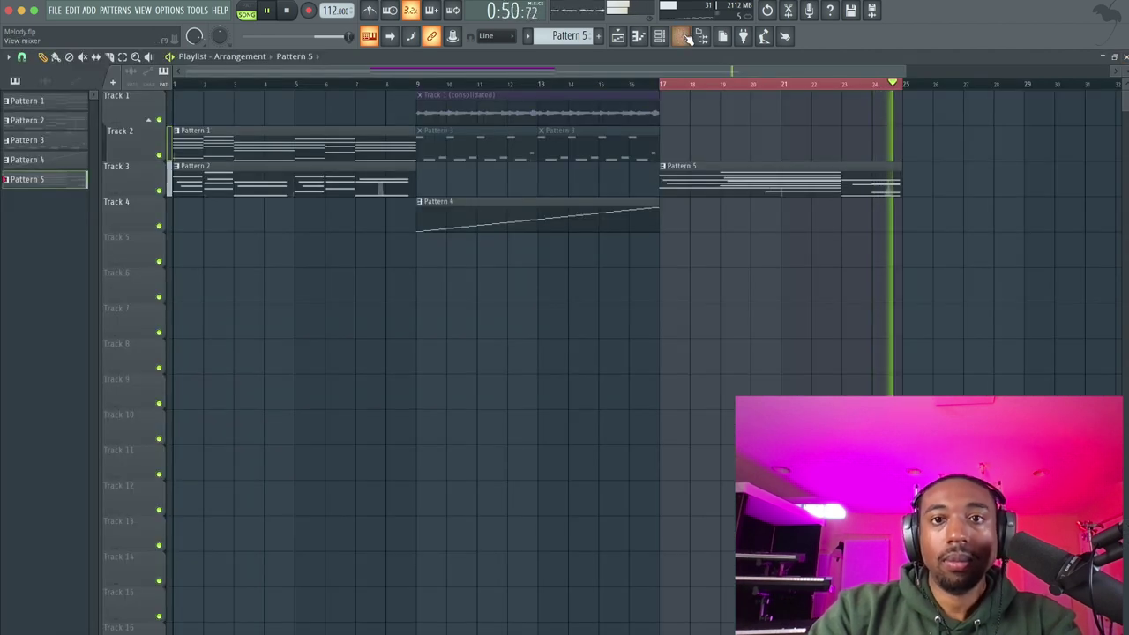
{"action": "key", "text": "F9"}
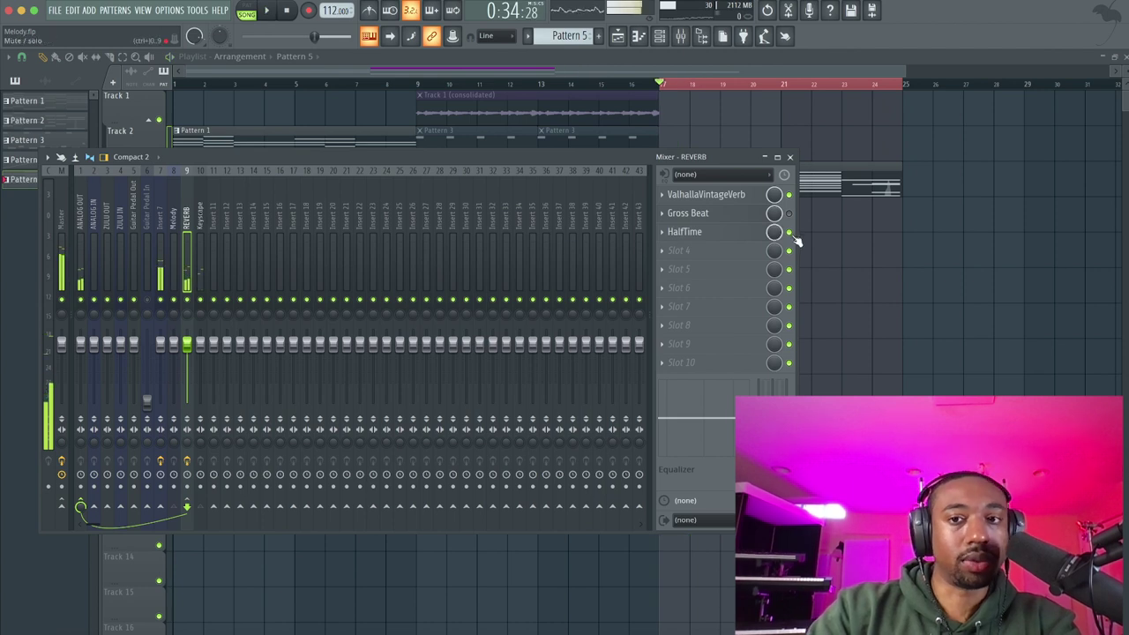
{"action": "key", "text": "F9"}
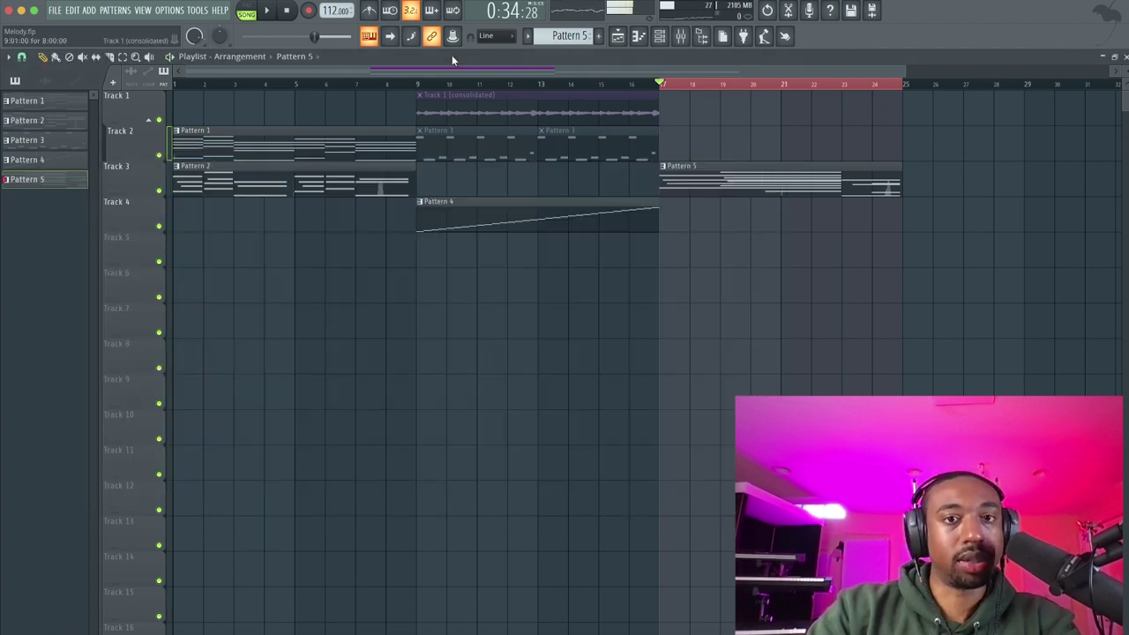
- Play the arrangement from the start and pull the REVERB insert's fader all the way down
{"action": "left_click", "coordinate": [288, 12]}
{"action": "key", "text": "space"}
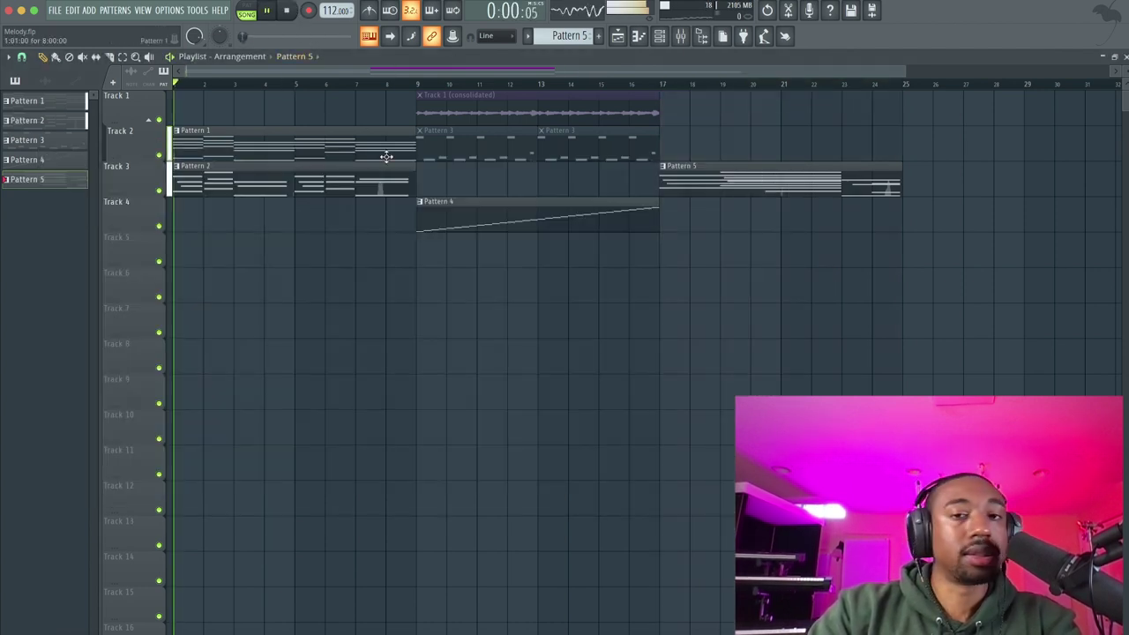
{"action": "left_click", "coordinate": [693, 40]}
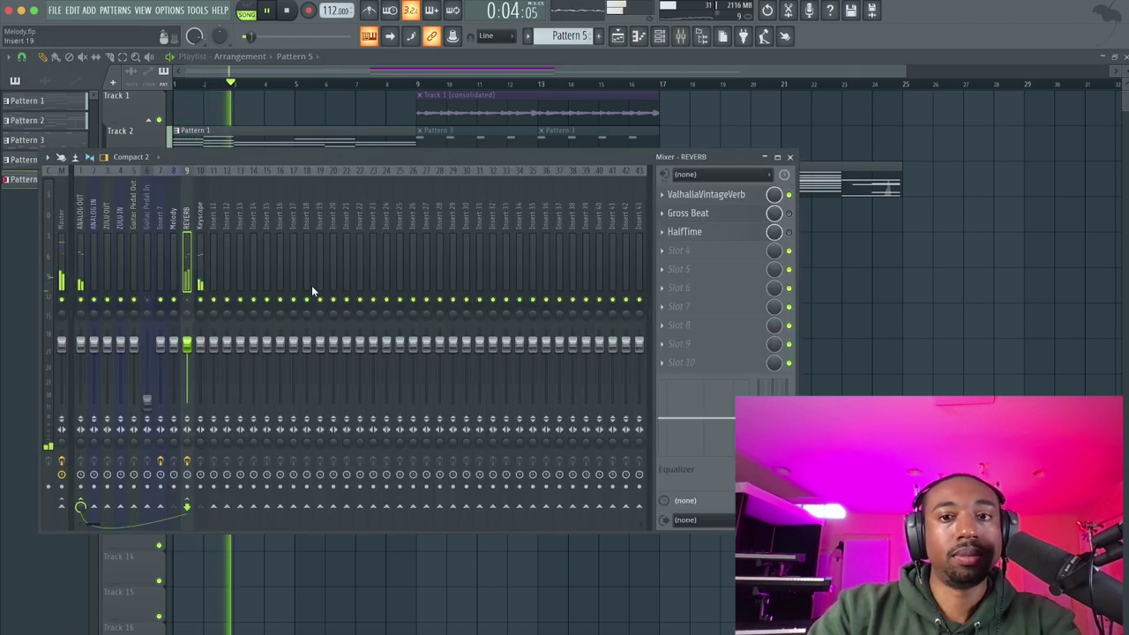
{"action": "left_click_drag", "start_coordinate": [187, 344], "coordinate": [187, 401]}
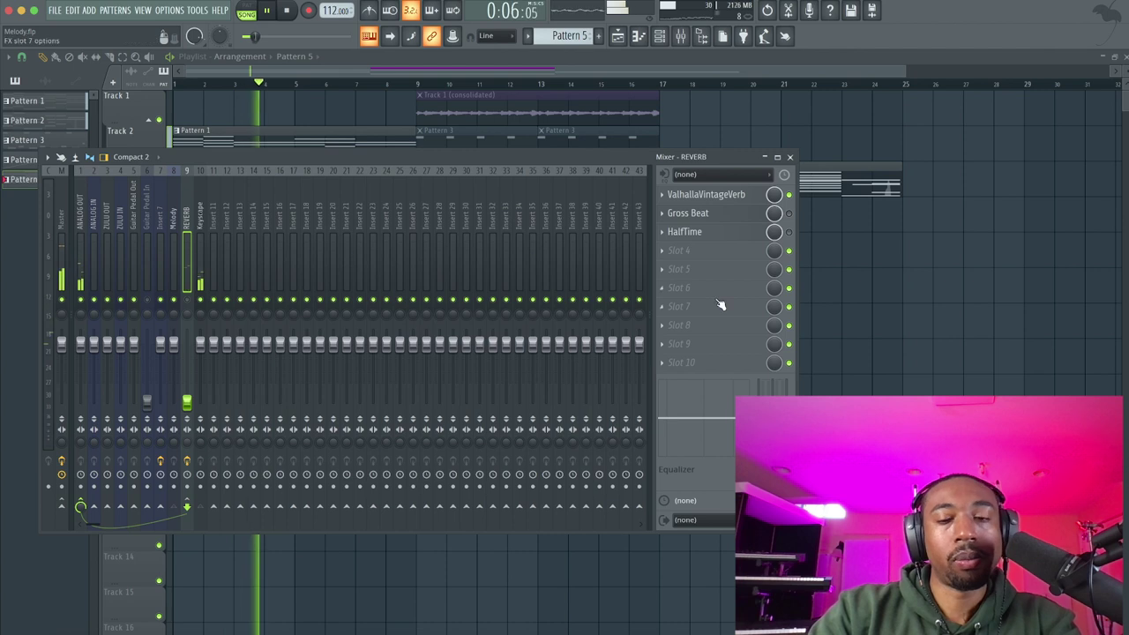
{"action": "key", "text": "F9"}
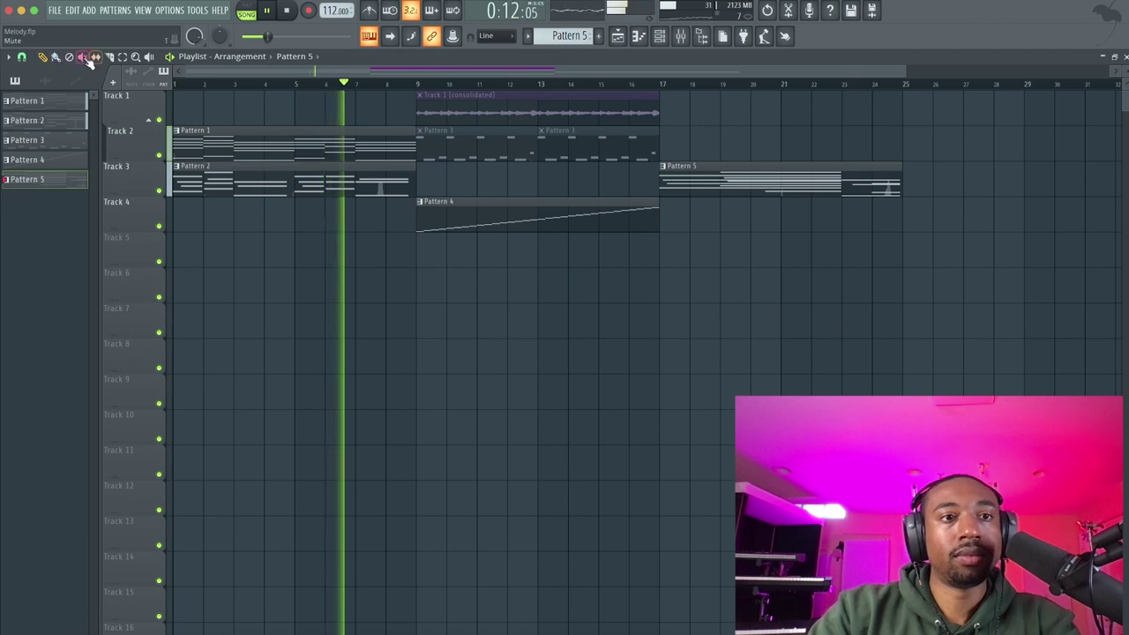
{"action": "left_click", "coordinate": [683, 38]}
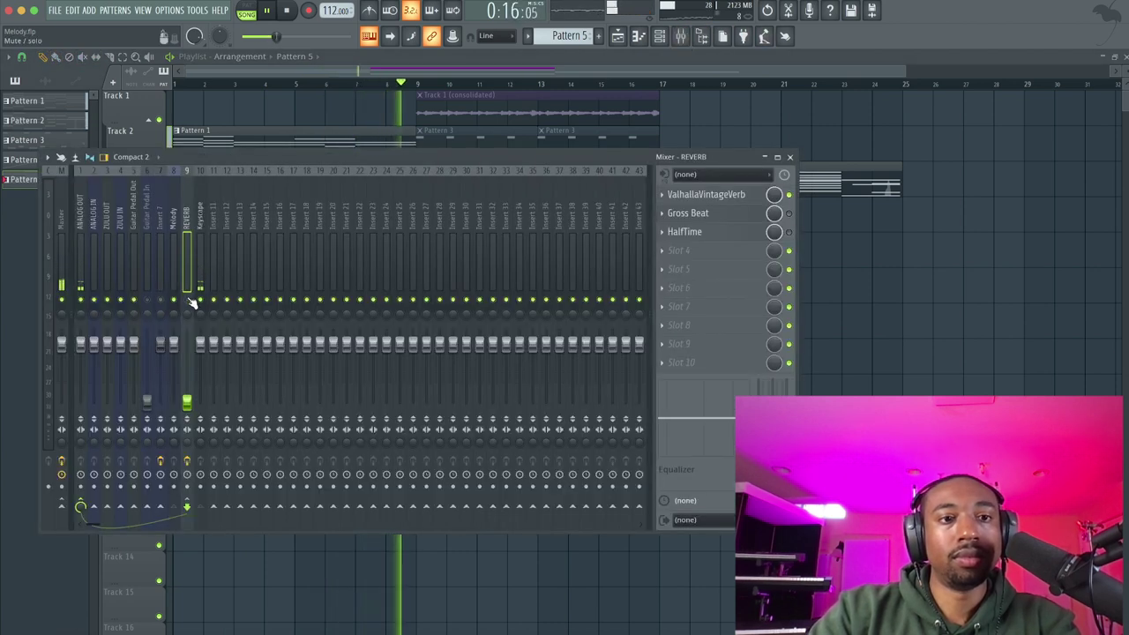
{"action": "left_click", "coordinate": [790, 156]}
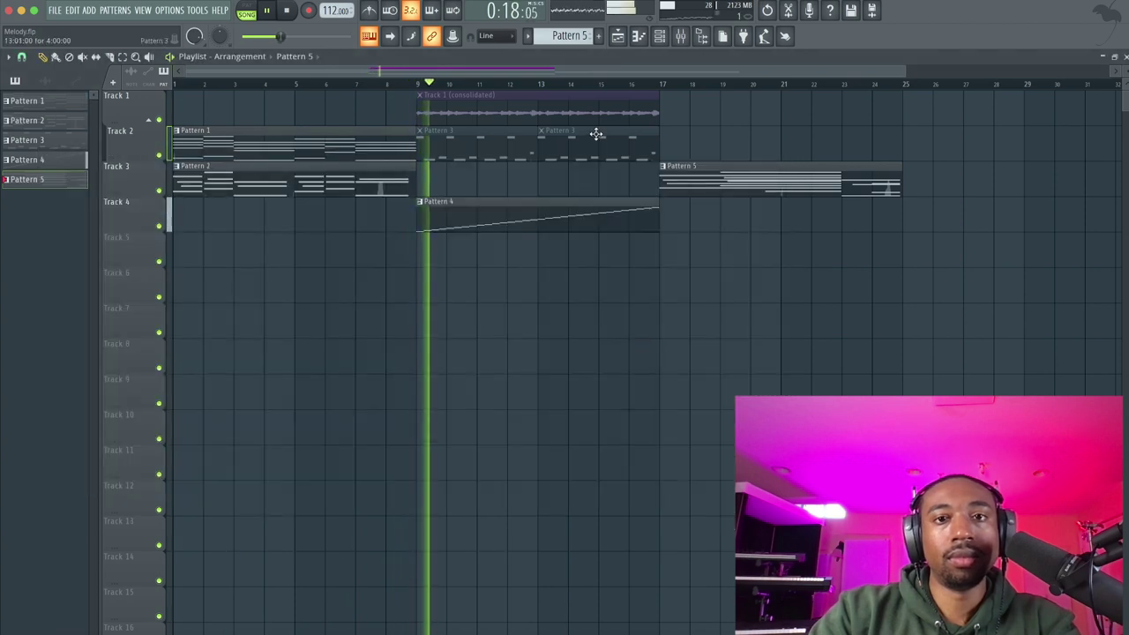
- Set the root note of the Track 1 (consolidated)_33 slicer channel to C5 and view its sliced waveform
{"action": "left_click", "coordinate": [667, 37]}
{"action": "left_click", "coordinate": [154, 167]}
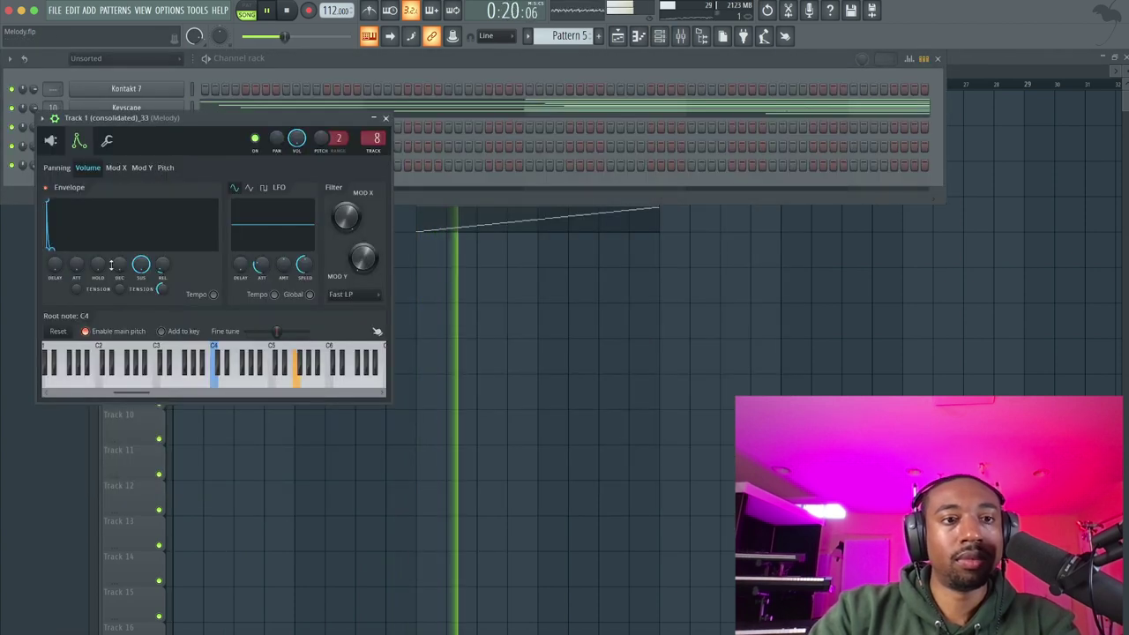
{"action": "right_click", "coordinate": [275, 350]}
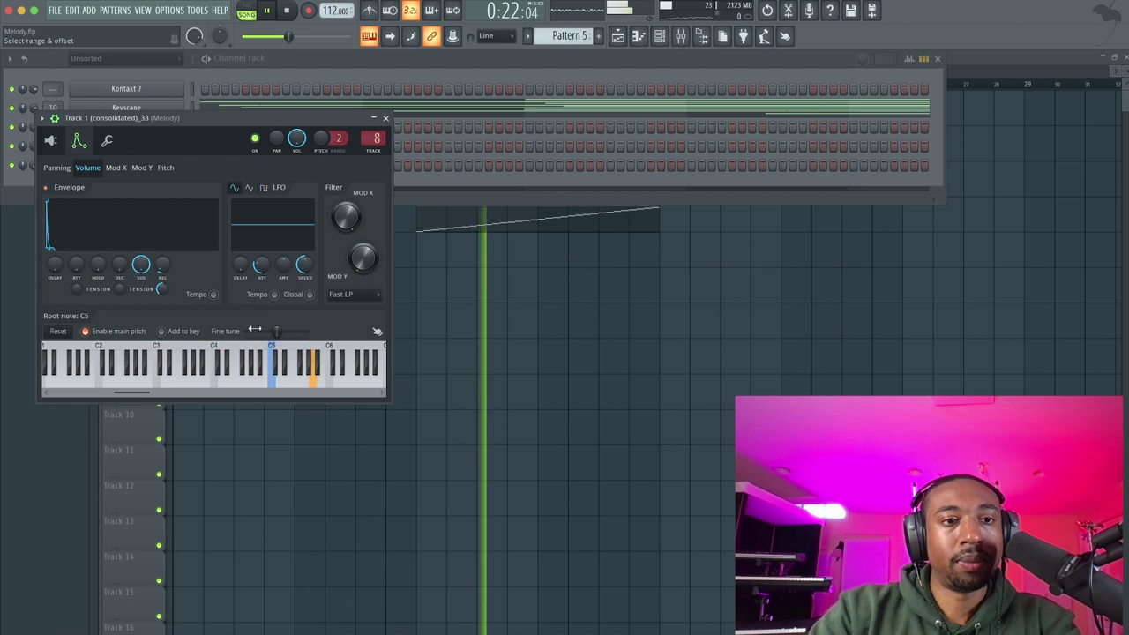
{"action": "left_click", "coordinate": [52, 142]}
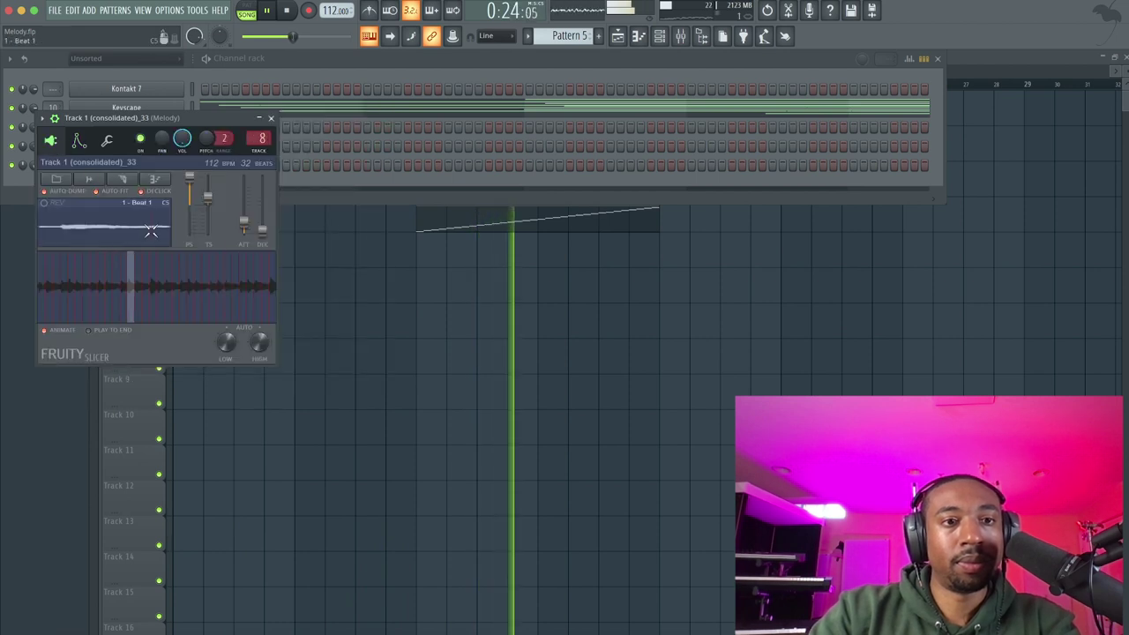
{"action": "left_click", "coordinate": [272, 118]}
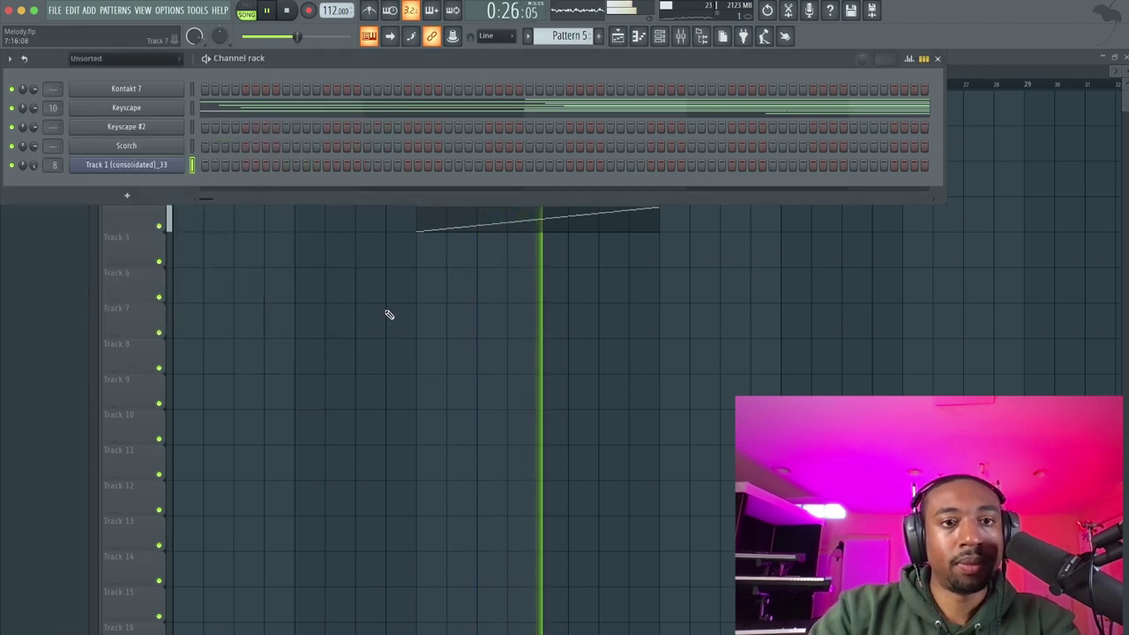
{"action": "key", "text": "F6"}
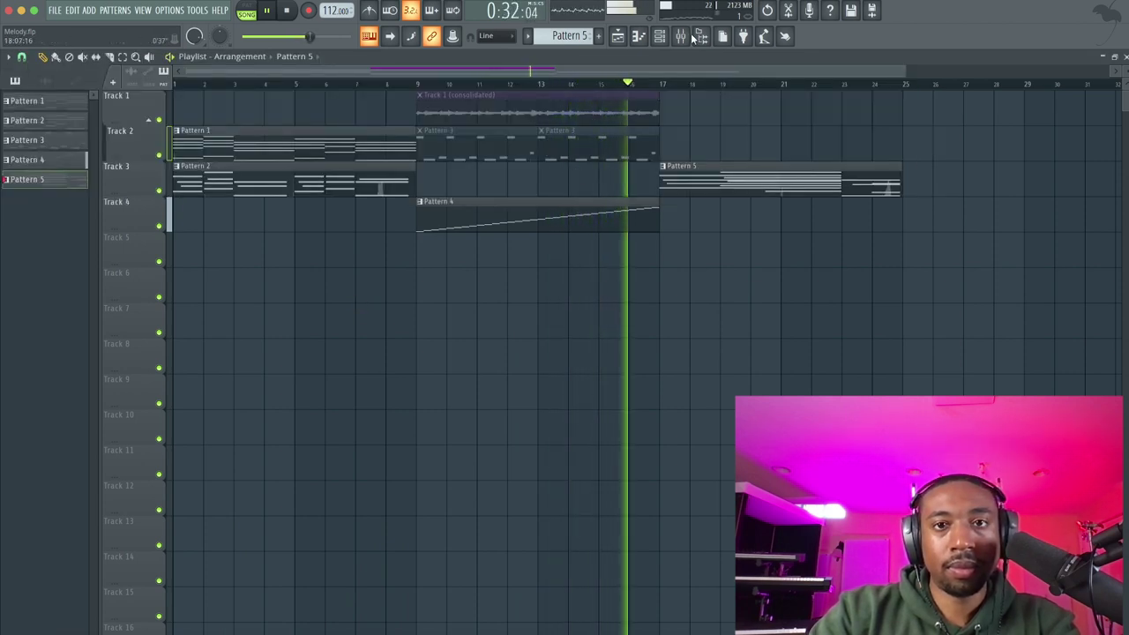
- Remove the Pattern 5 clip from Track 3, replay the arrangement from the start with the mixer in view, and stop playback
{"action": "key", "text": "F9"}
{"action": "key", "text": "F9"}
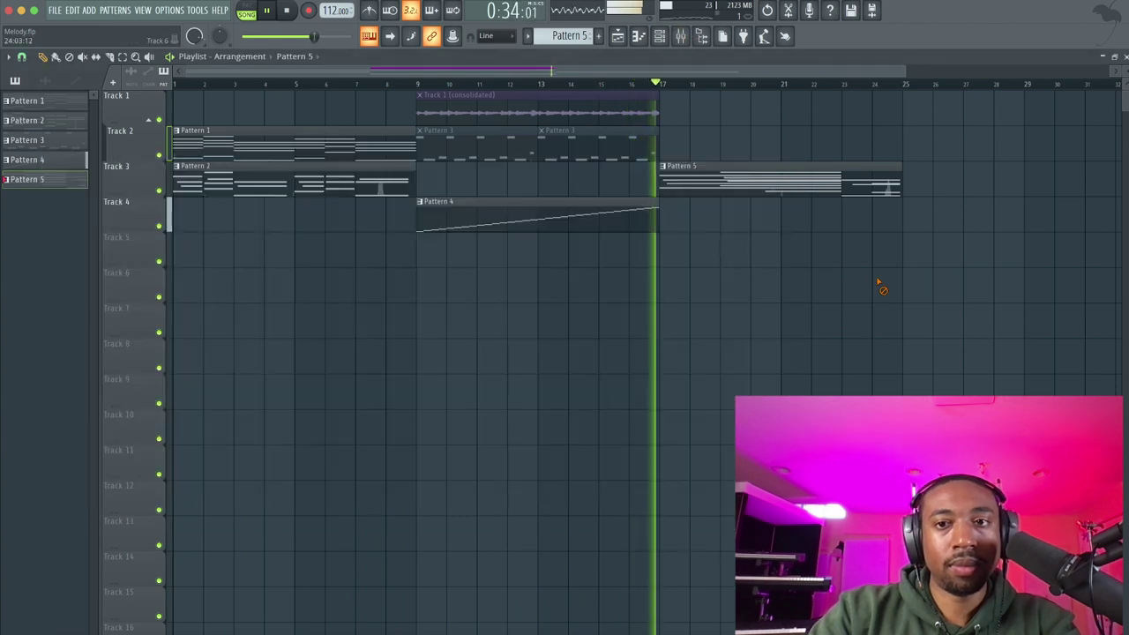
{"action": "key", "text": "space"}
{"action": "key", "text": "space"}
{"action": "left_click", "coordinate": [680, 37]}
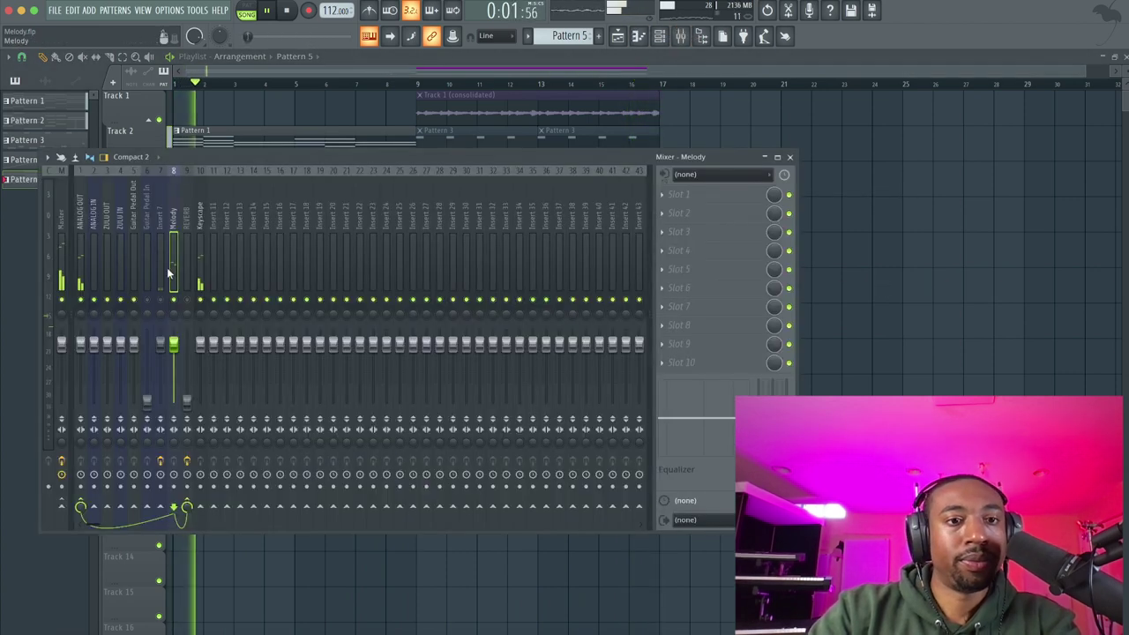
{"action": "key", "text": "space"}
{"action": "key", "text": "F9"}
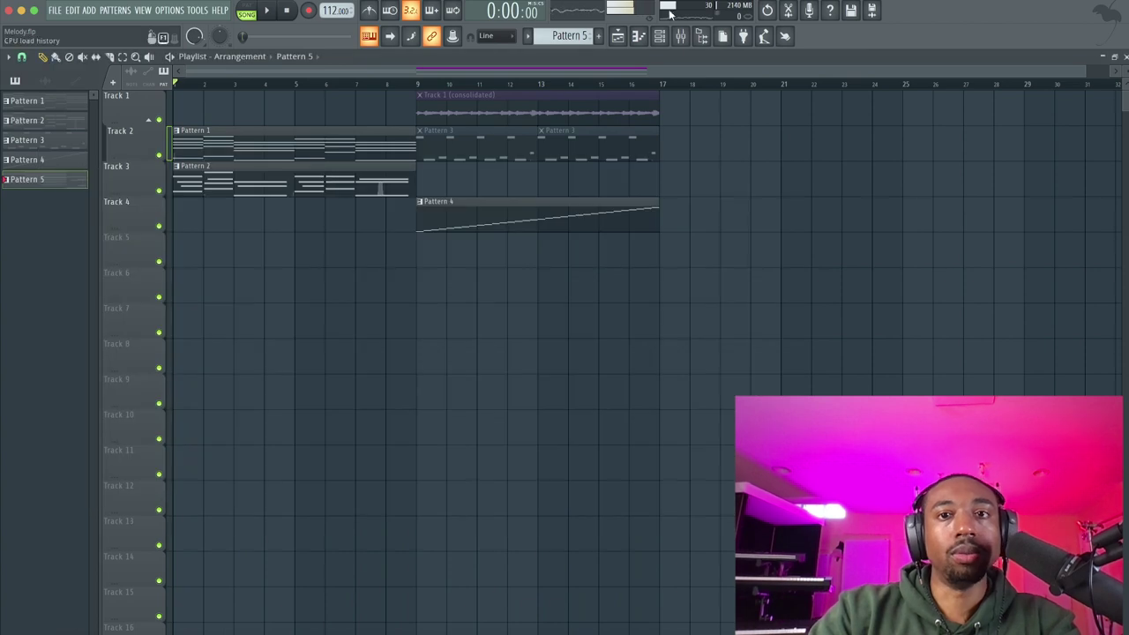
- Create the empty Pattern 6 and select bars 17 to 24 in the playlist as the playback range
{"action": "key", "text": "F6"}
{"action": "key", "text": "F4"}
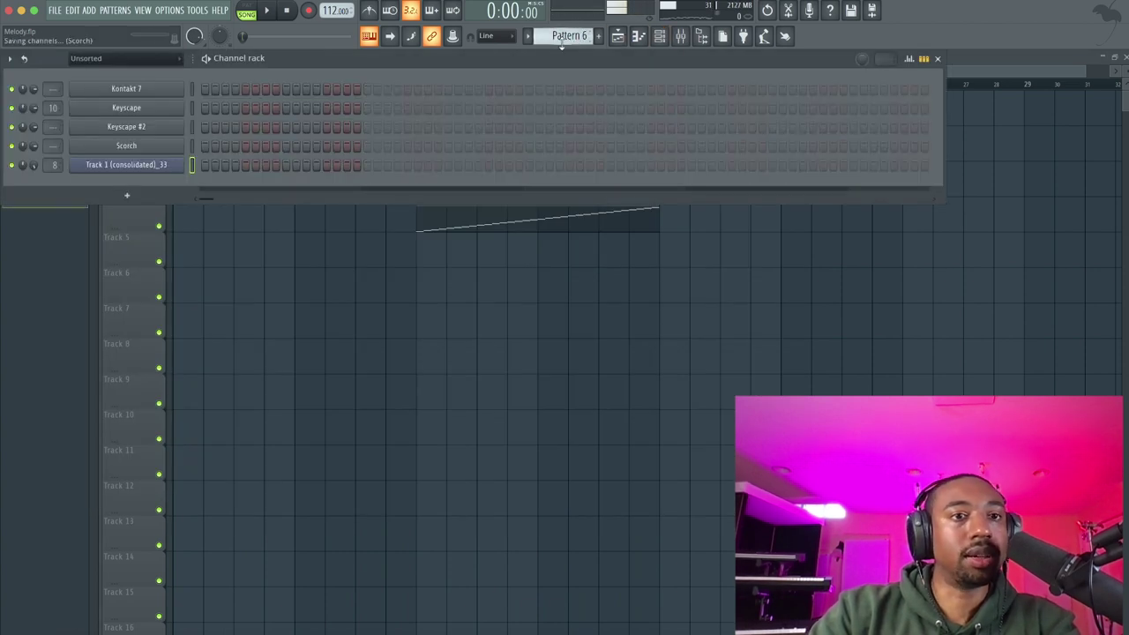
{"action": "key", "text": "F6"}
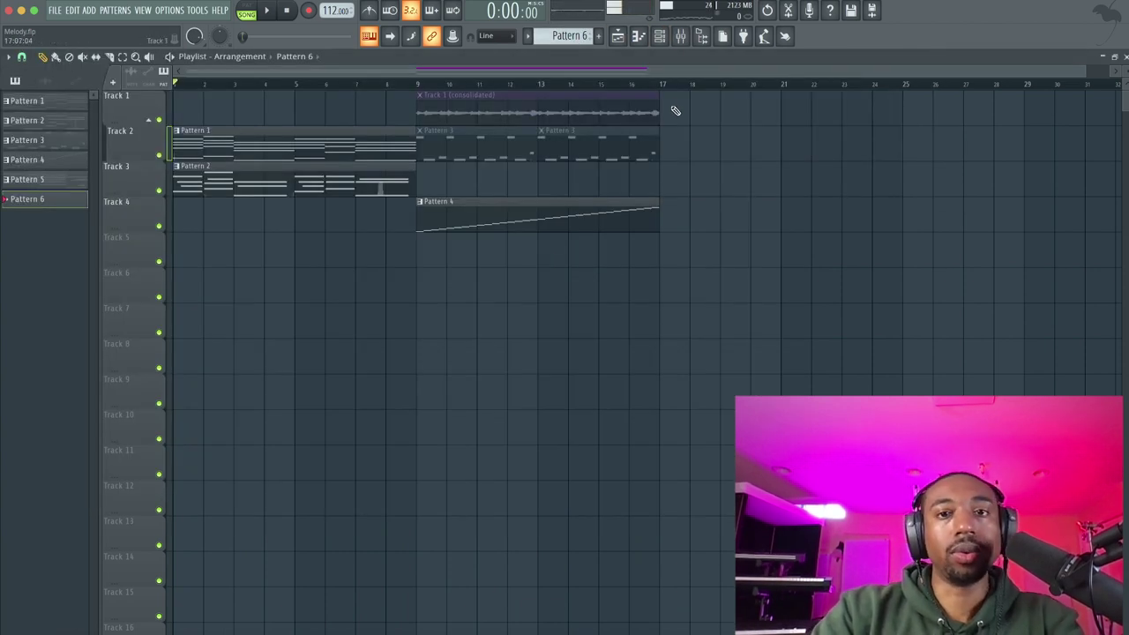
{"action": "left_click_drag", "start_coordinate": [663, 85], "coordinate": [901, 86]}
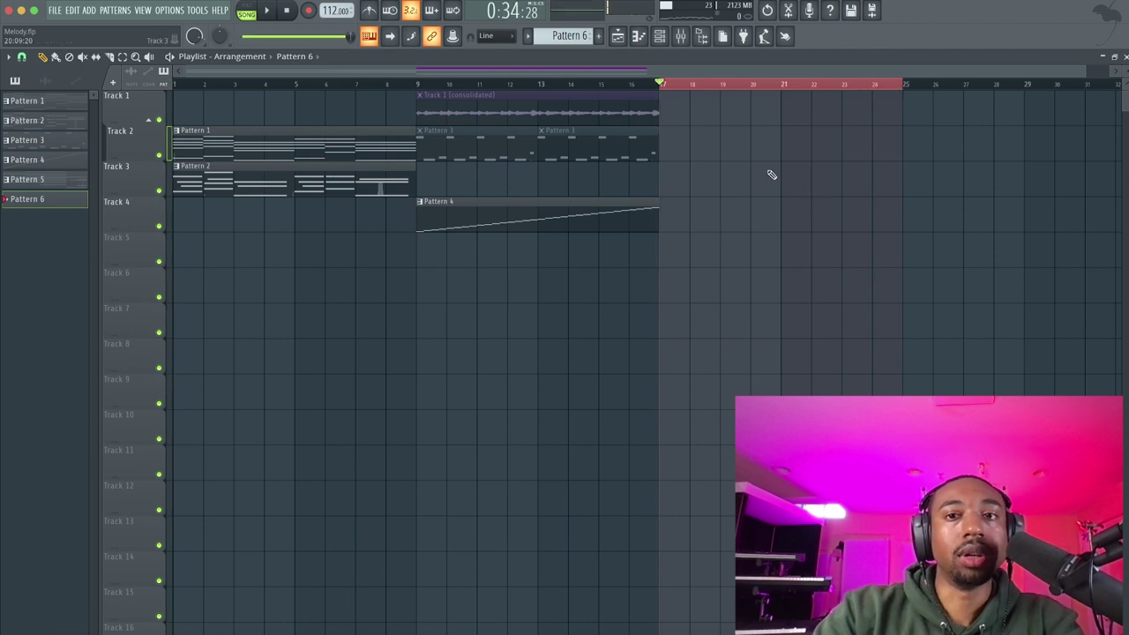
{"action": "scroll", "coordinate": [719, 174], "scroll_direction": "right", "scroll_amount": 5}
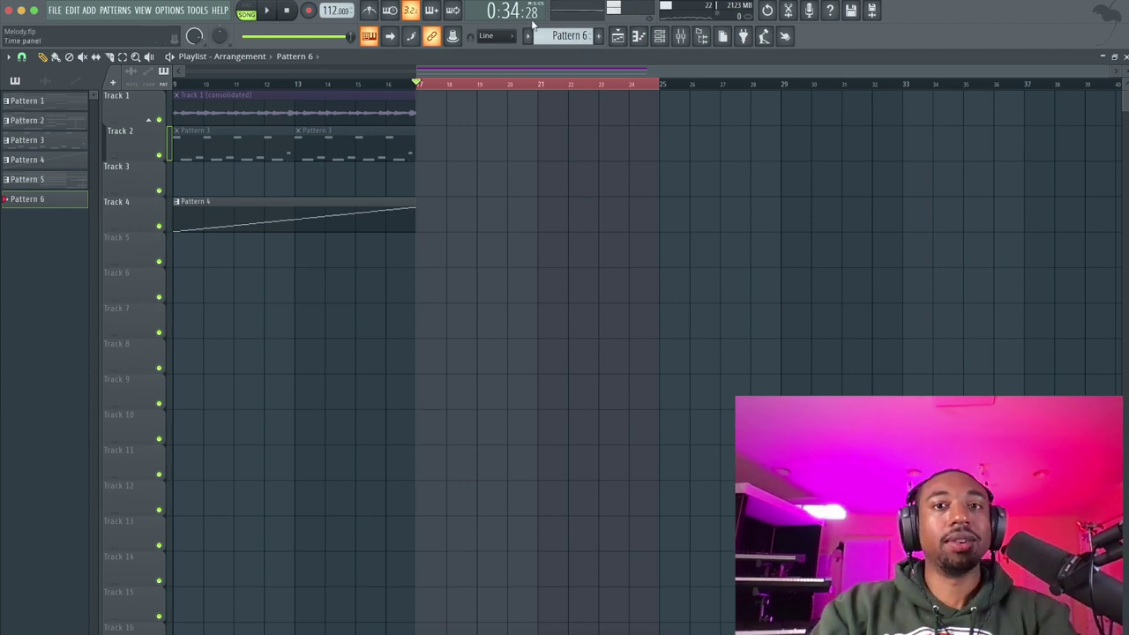
- Add a Sylenth1 instrument as a new channel
{"action": "left_click", "coordinate": [659, 33]}
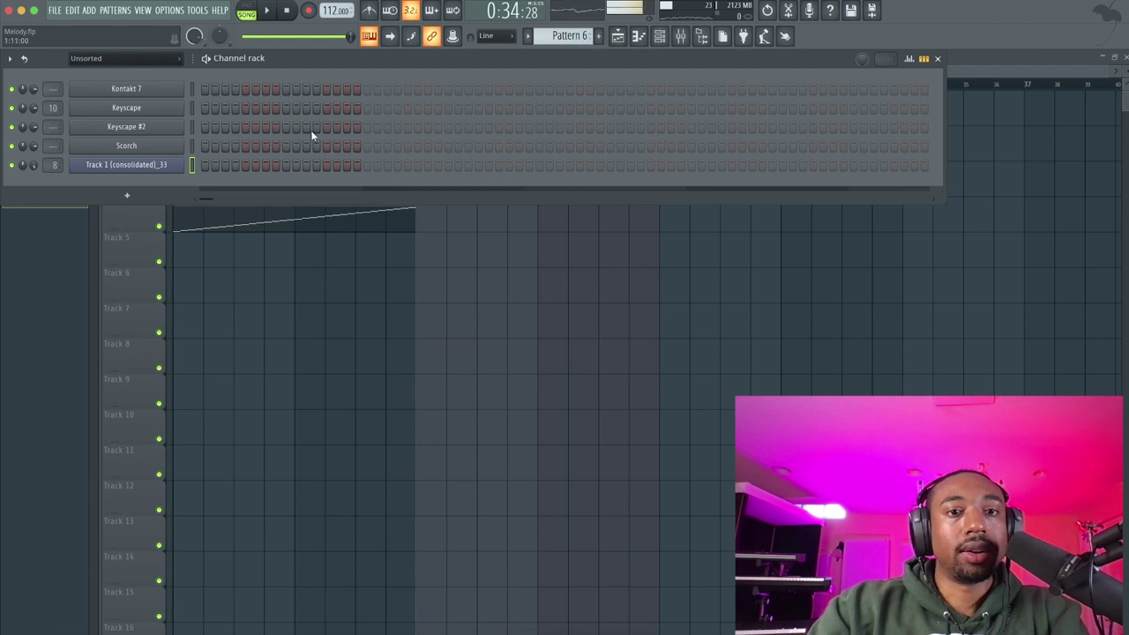
{"action": "left_click", "coordinate": [126, 195]}
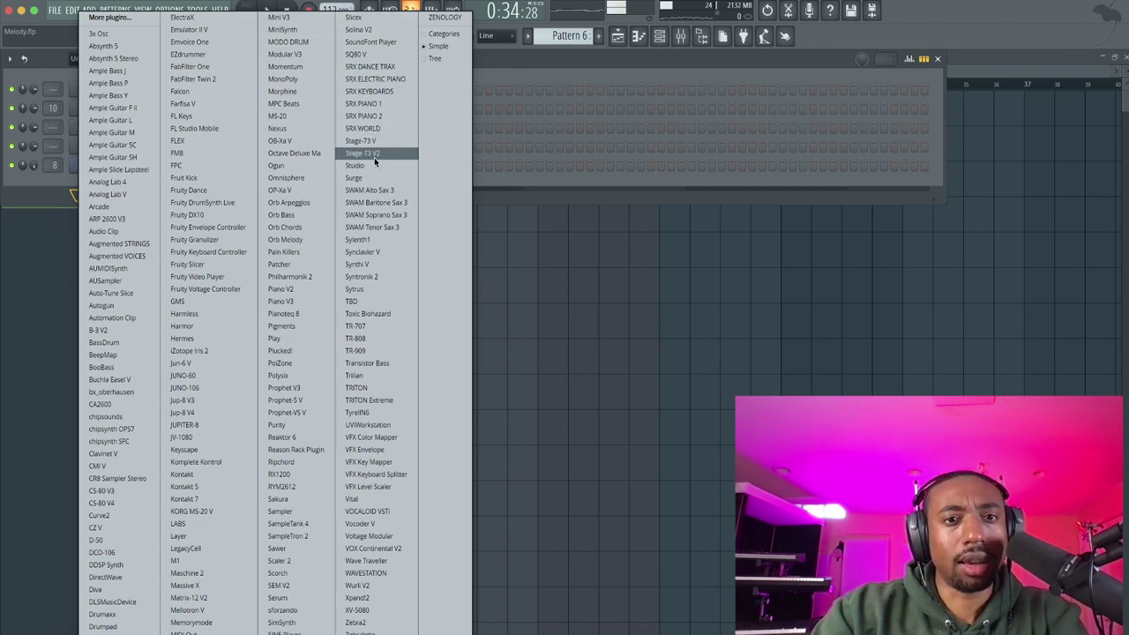
{"action": "left_click", "coordinate": [376, 241]}
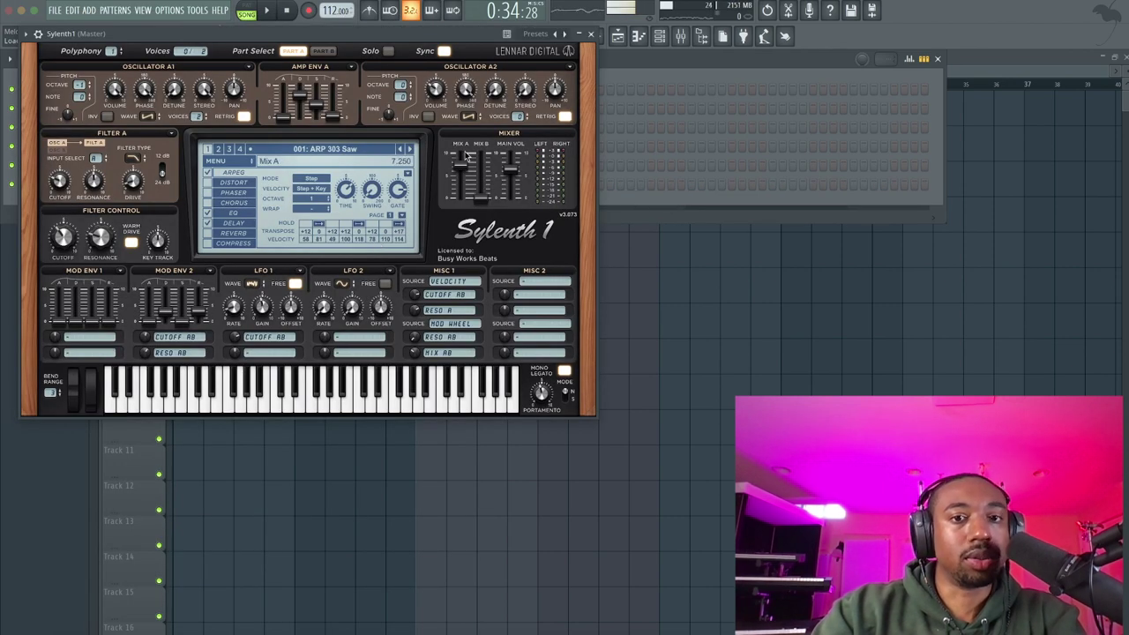
- Try preset 033: KEY Onyx in Sylenth1
{"action": "left_click", "coordinate": [353, 148]}
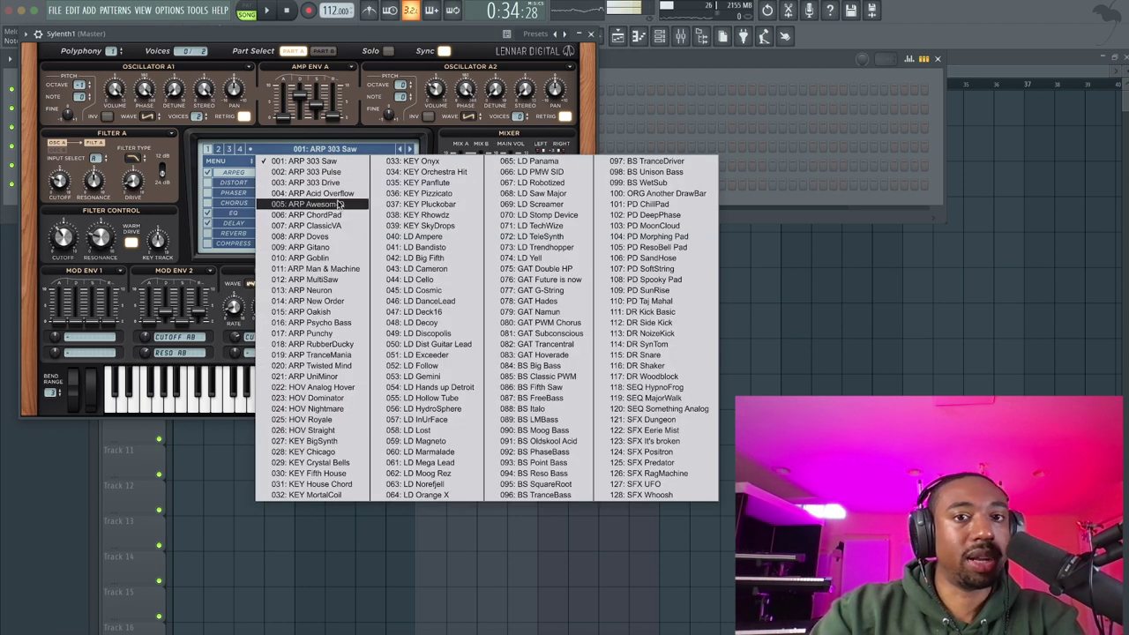
{"action": "left_click", "coordinate": [441, 162]}
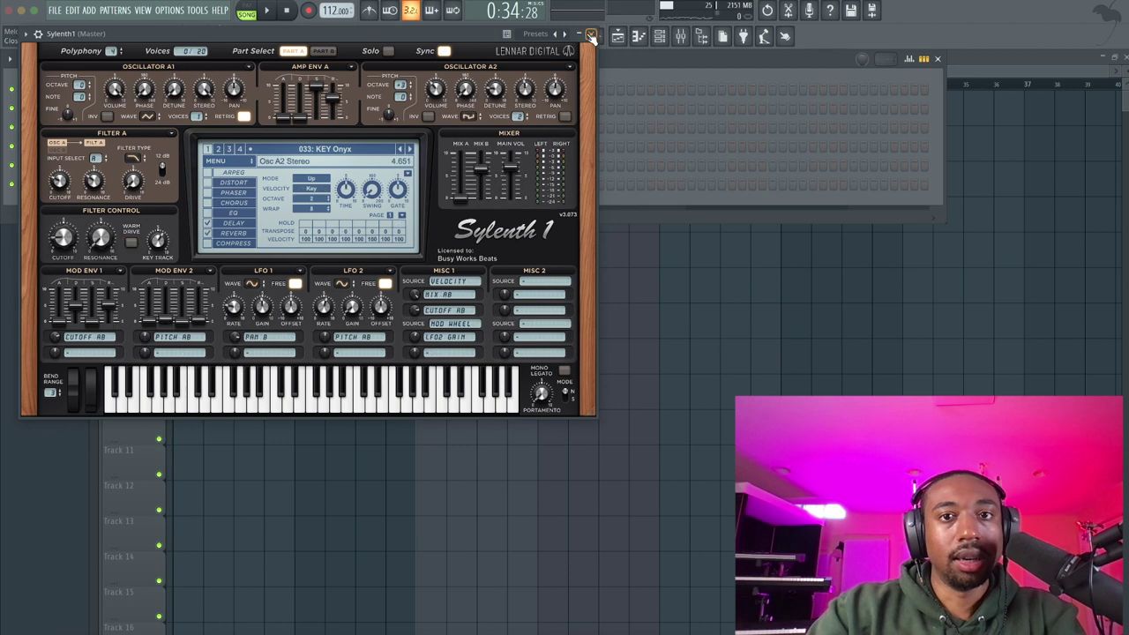
{"action": "left_click", "coordinate": [591, 34]}
{"action": "left_click", "coordinate": [159, 183]}
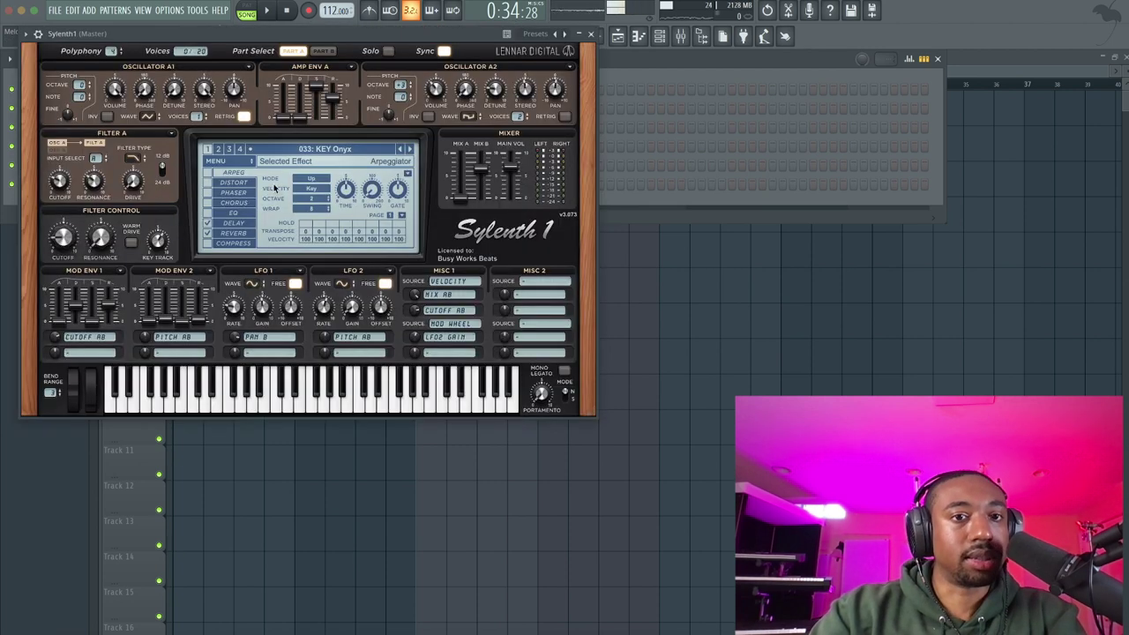
- Load preset 001: ARP 303 Saw in Sylenth1 and close the instrument
{"action": "left_click", "coordinate": [279, 150]}
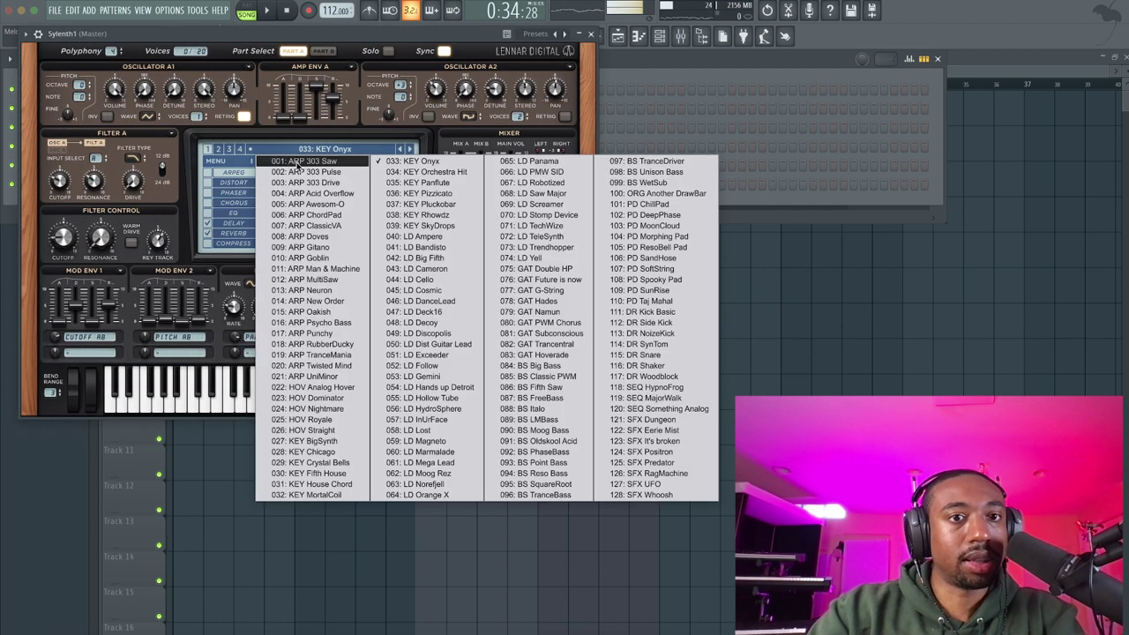
{"action": "left_click", "coordinate": [298, 162]}
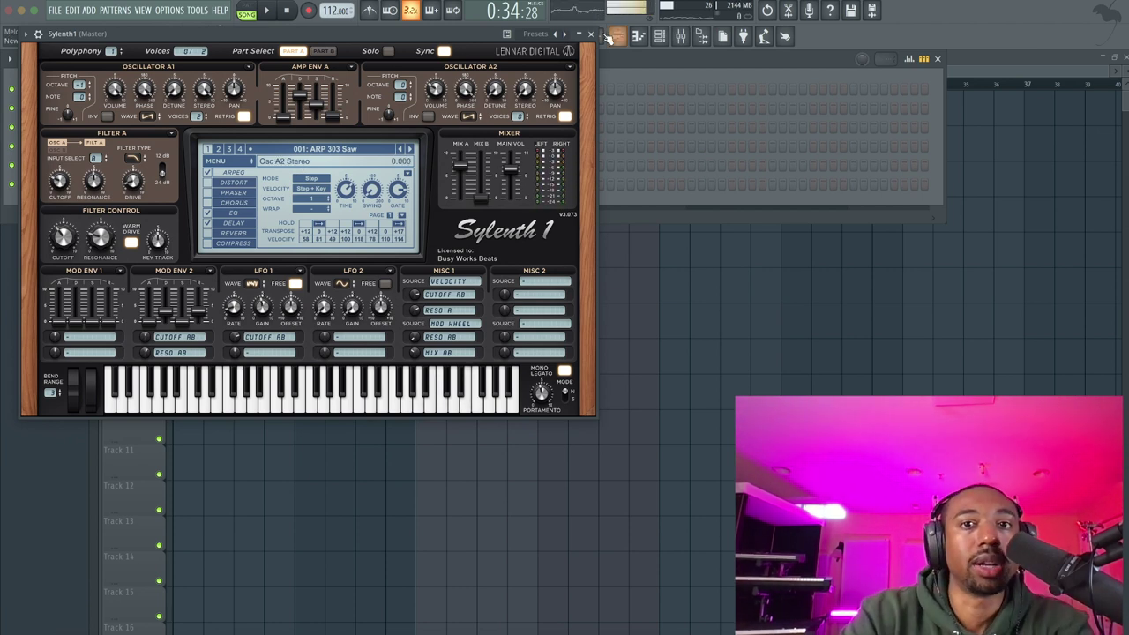
{"action": "left_click", "coordinate": [592, 35]}
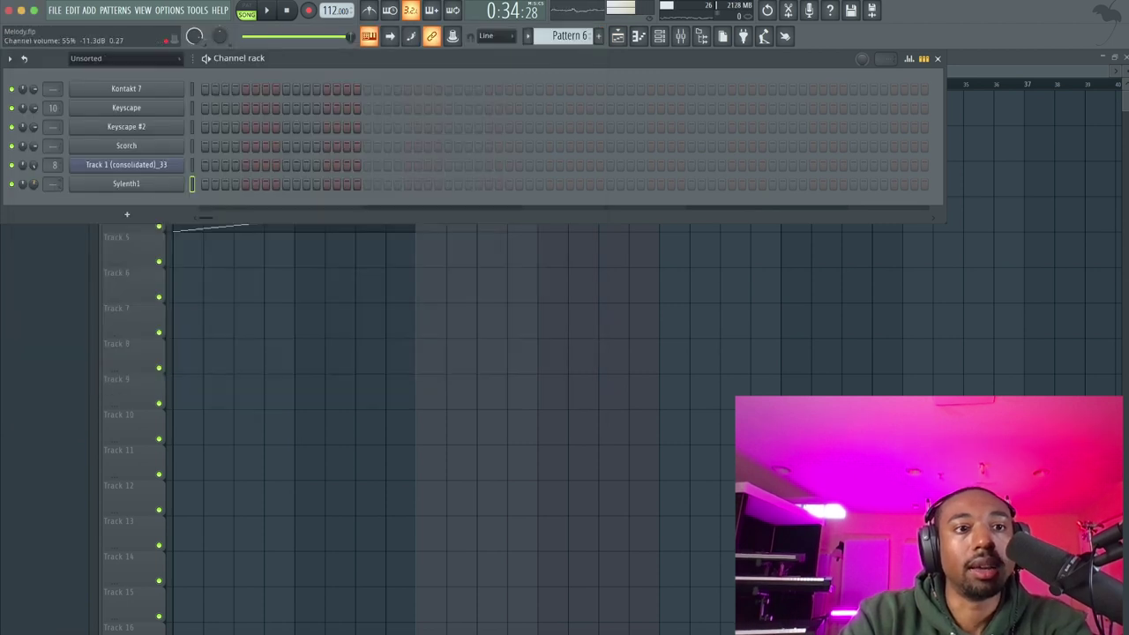
- Browse the Sylenth1 presets from 001 onward, load 005: ARP Awesom-O and close the instrument
{"action": "left_click", "coordinate": [127, 187]}
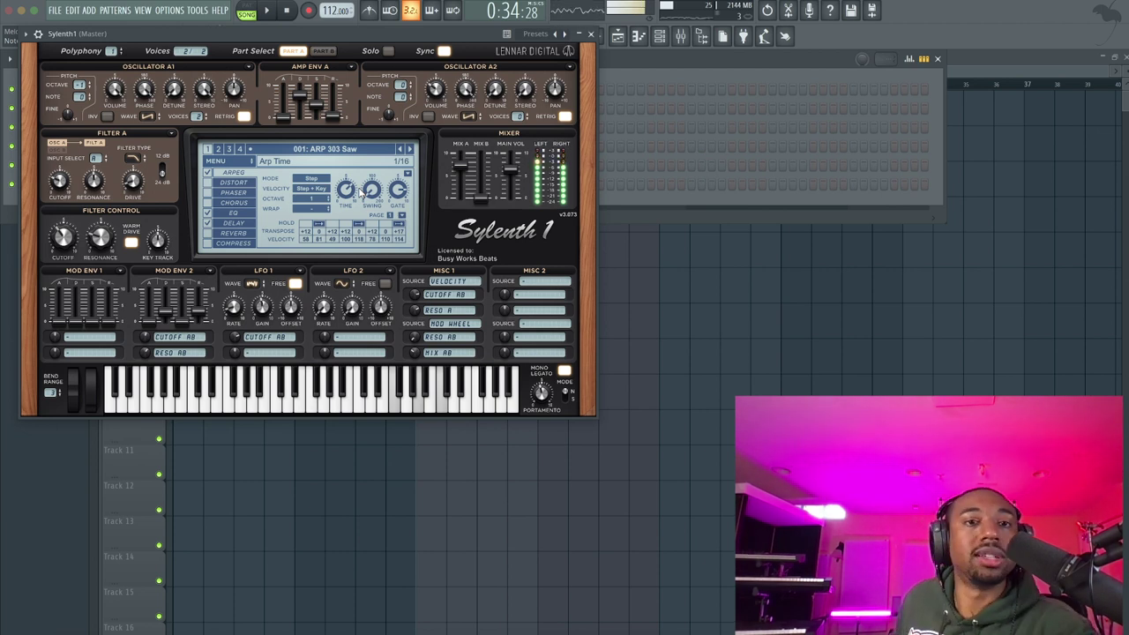
{"action": "left_click", "coordinate": [407, 148]}
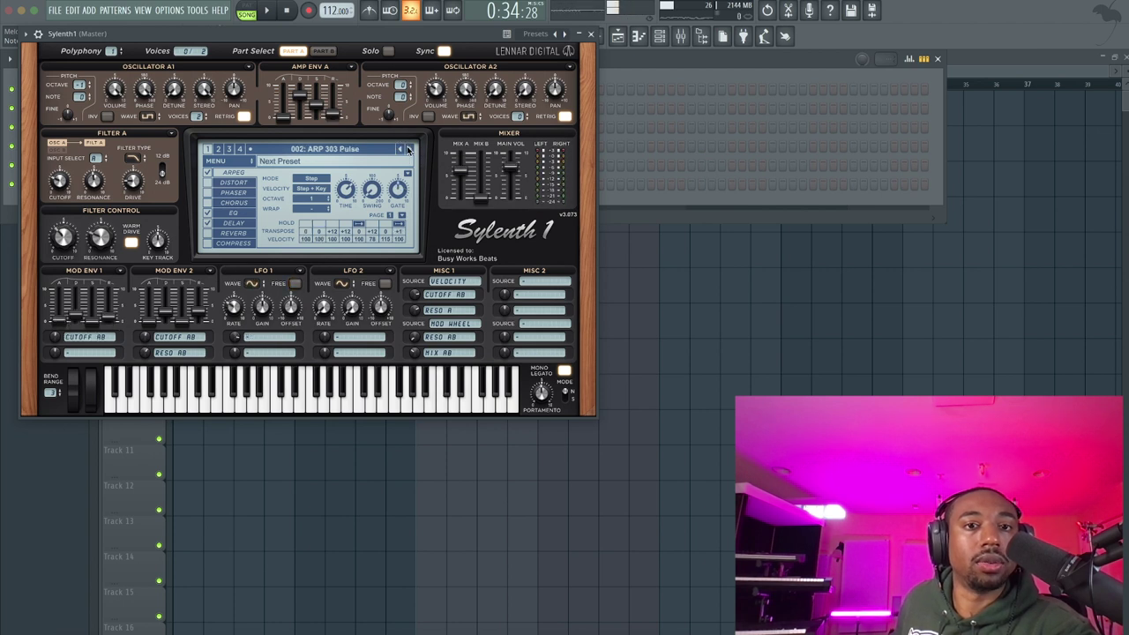
{"action": "left_click", "coordinate": [407, 148]}
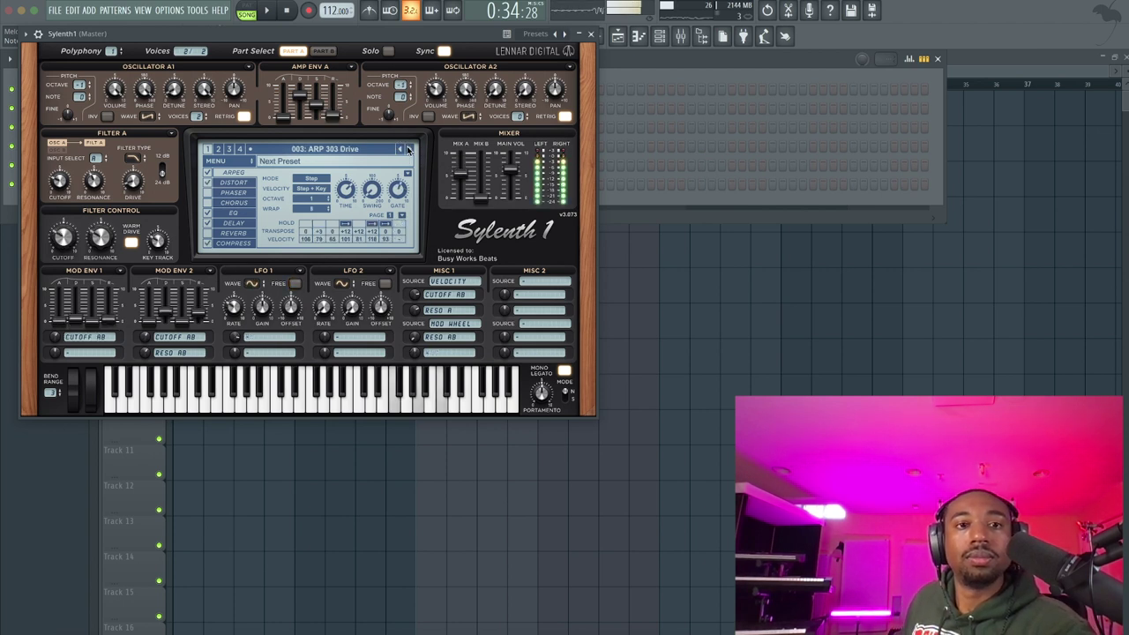
{"action": "left_click", "coordinate": [408, 149]}
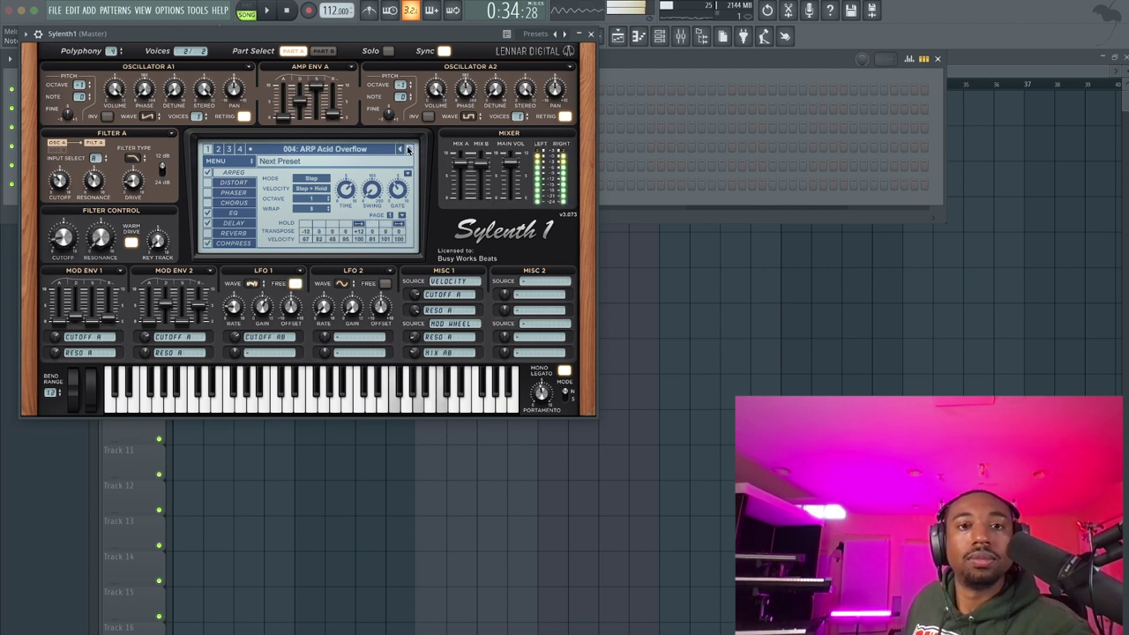
{"action": "left_click", "coordinate": [407, 148]}
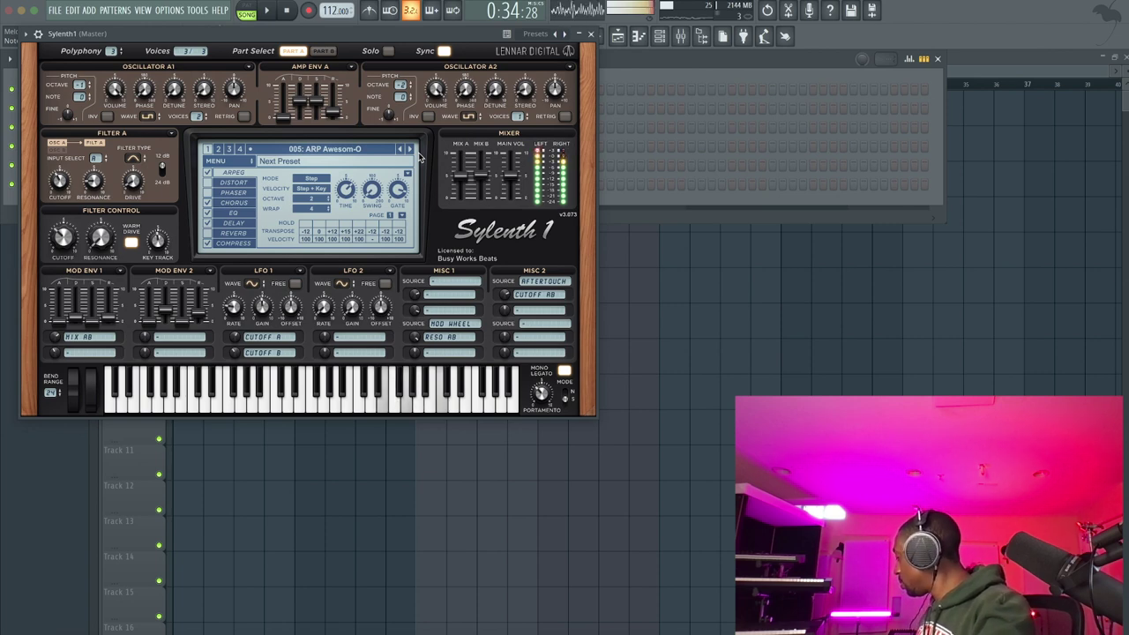
{"action": "left_click", "coordinate": [592, 33]}
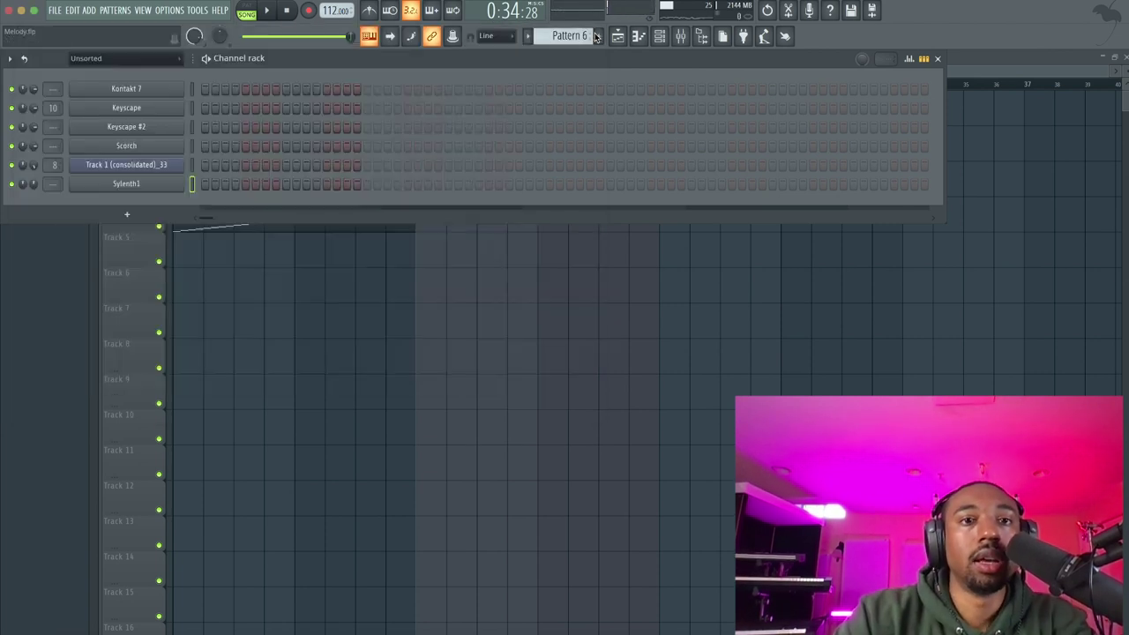
- Arm recording, turn on the metronome, switch to pattern mode and record a Sylenth1 chord take into Pattern 6
{"action": "left_click", "coordinate": [310, 9]}
{"action": "left_click", "coordinate": [566, 395]}
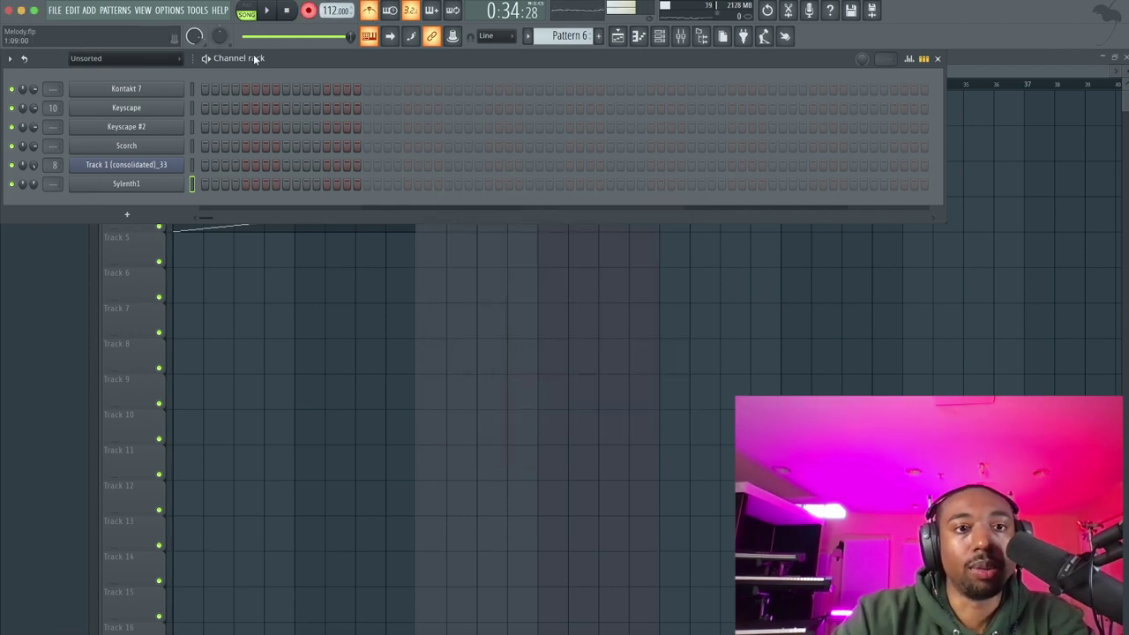
{"action": "key", "text": "space"}
{"action": "left_click", "coordinate": [246, 9]}
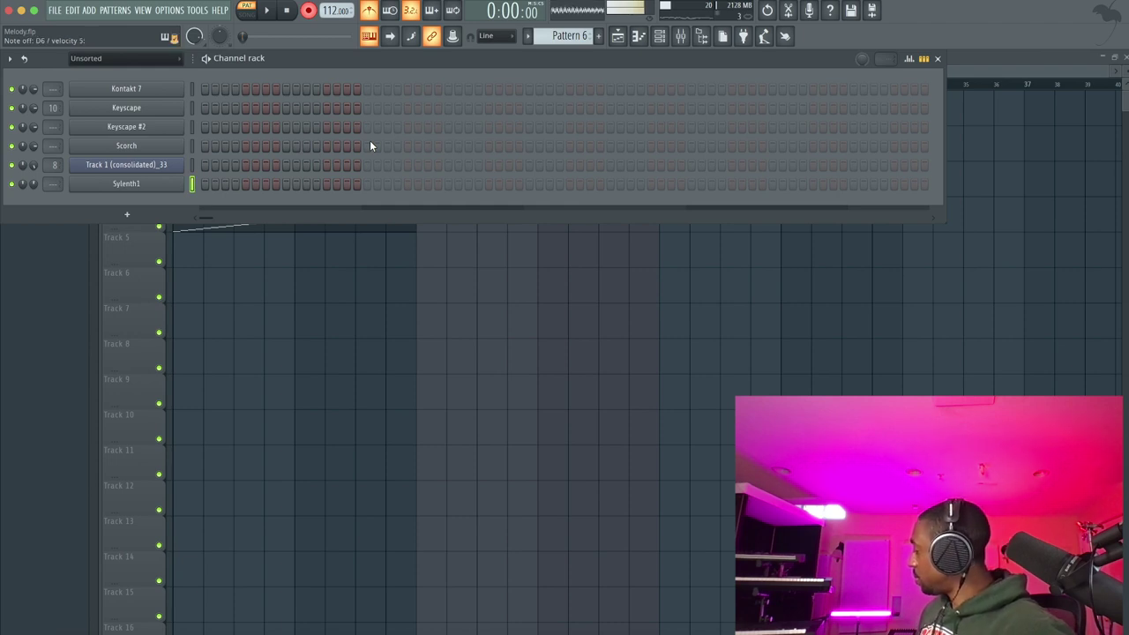
{"action": "key", "text": "space"}
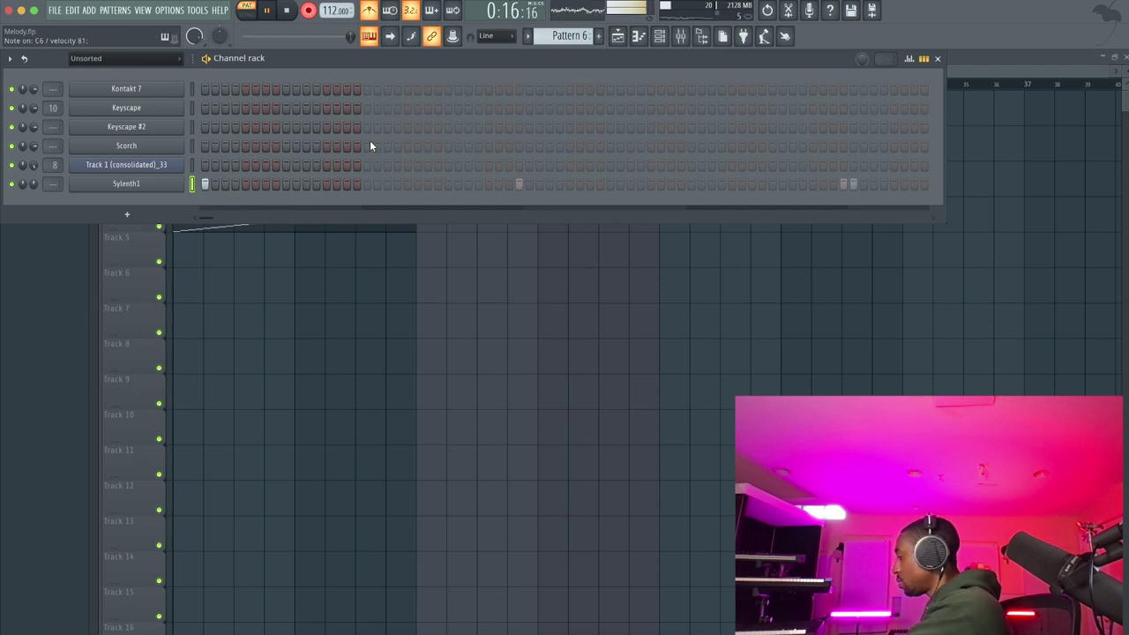
{"action": "key", "text": "space"}
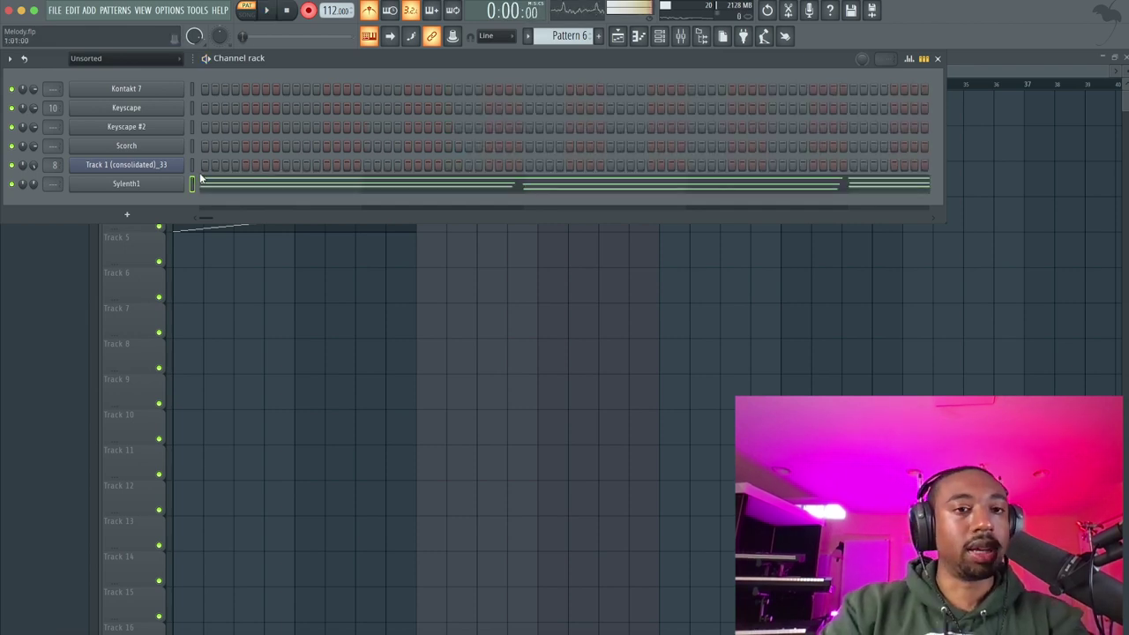
- Change the Sylenth1 preset to 006: ARP ChordPad during playback of the recorded pattern and close the instrument
{"action": "left_click", "coordinate": [165, 183]}
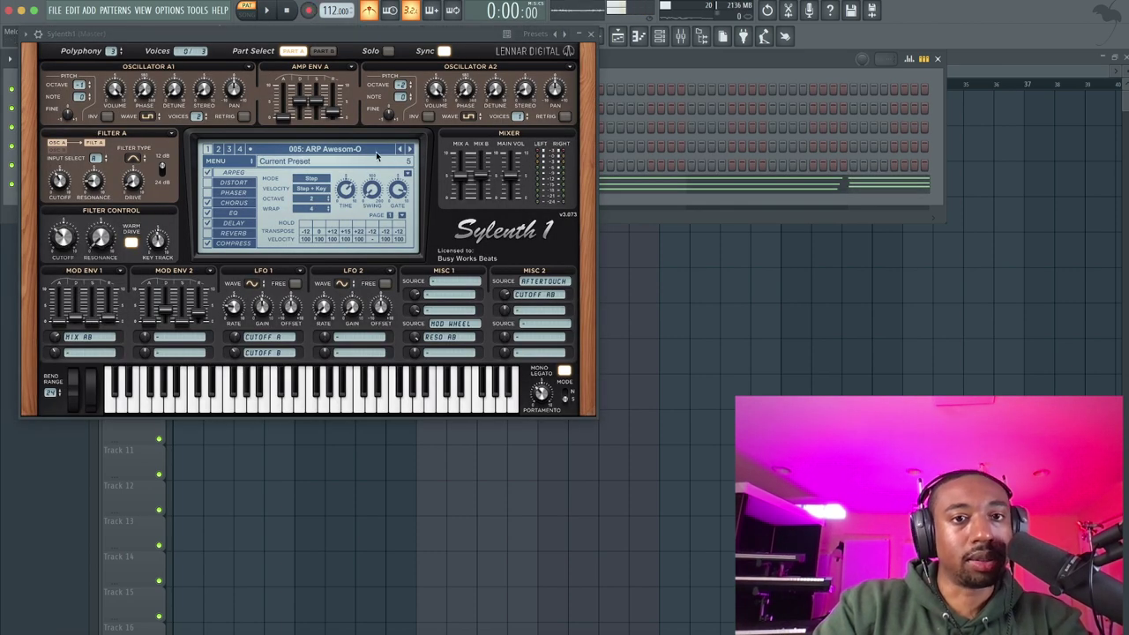
{"action": "left_click", "coordinate": [414, 152]}
{"action": "key", "text": "space"}
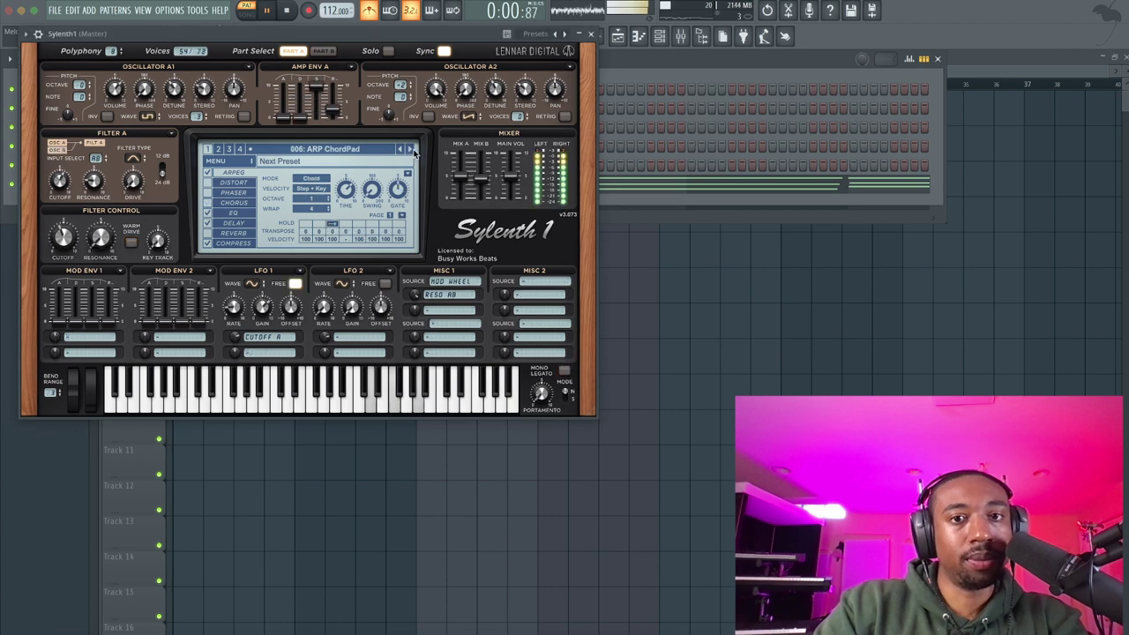
{"action": "left_click", "coordinate": [591, 34]}
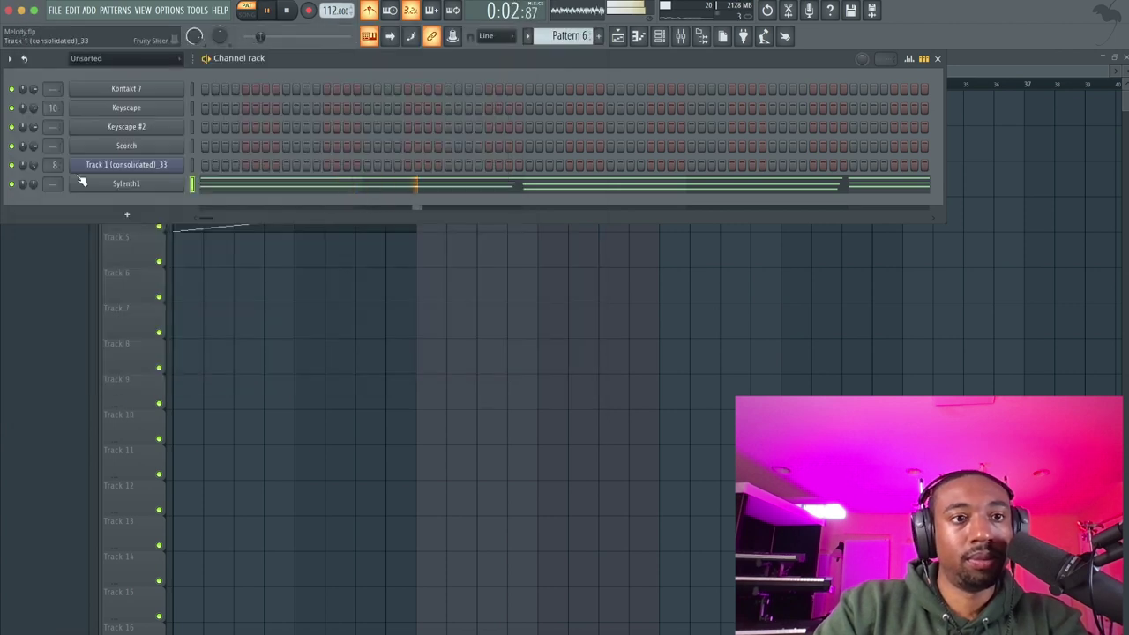
- In Sylenth1's piano roll, lower the last chord's top note to A#6 and extend the chord's notes to end exactly at bar 9
{"action": "left_click", "coordinate": [283, 189]}
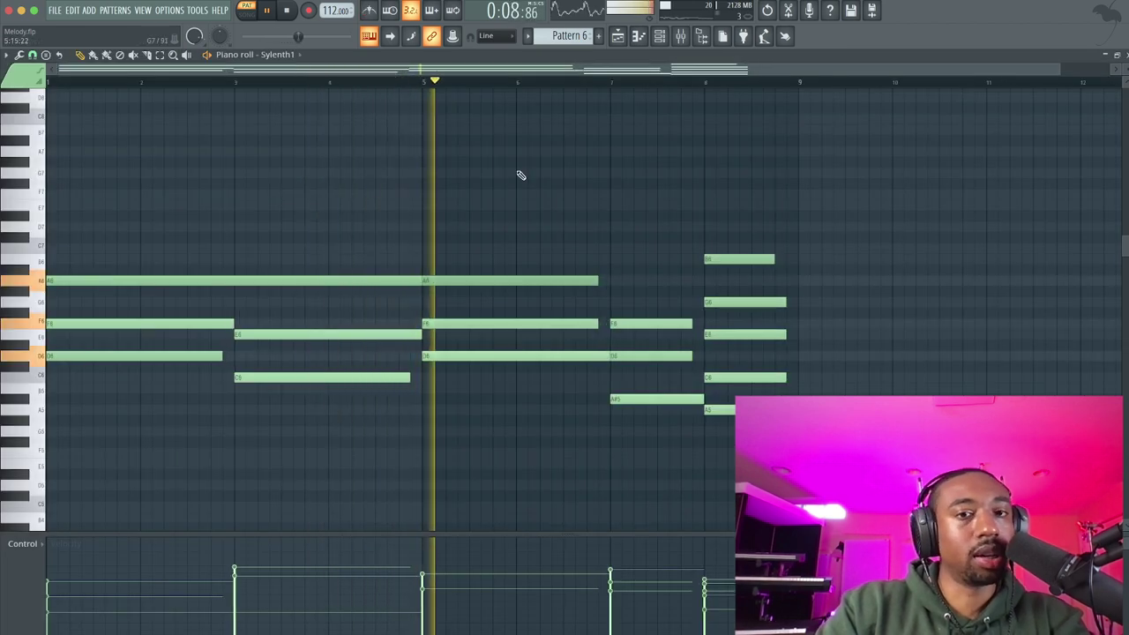
{"action": "left_click", "coordinate": [681, 39]}
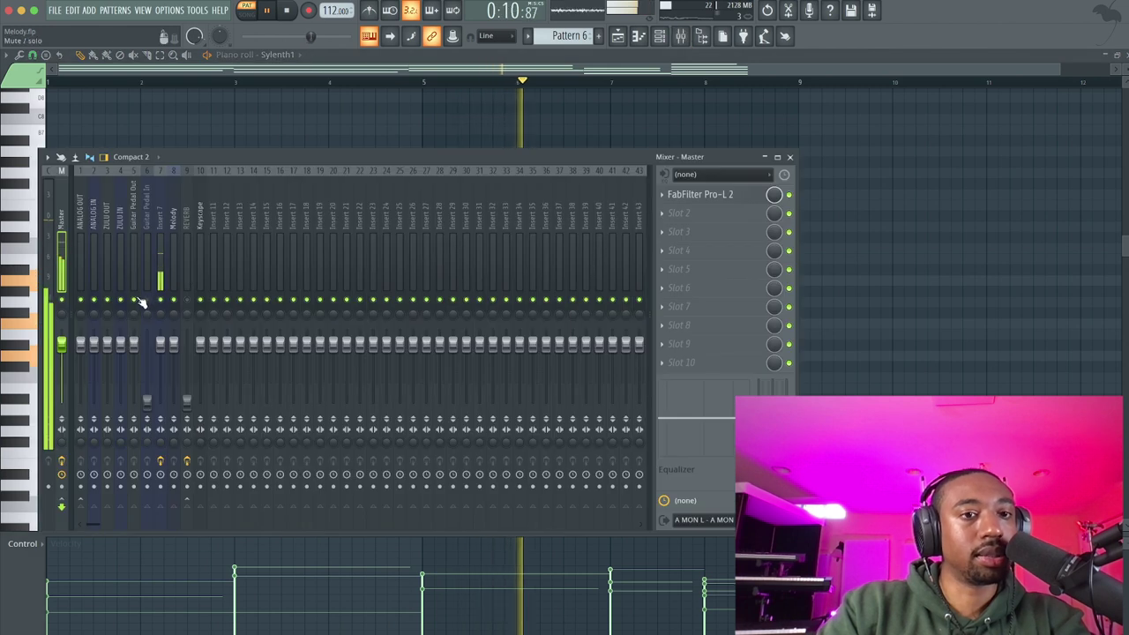
{"action": "left_click", "coordinate": [790, 157]}
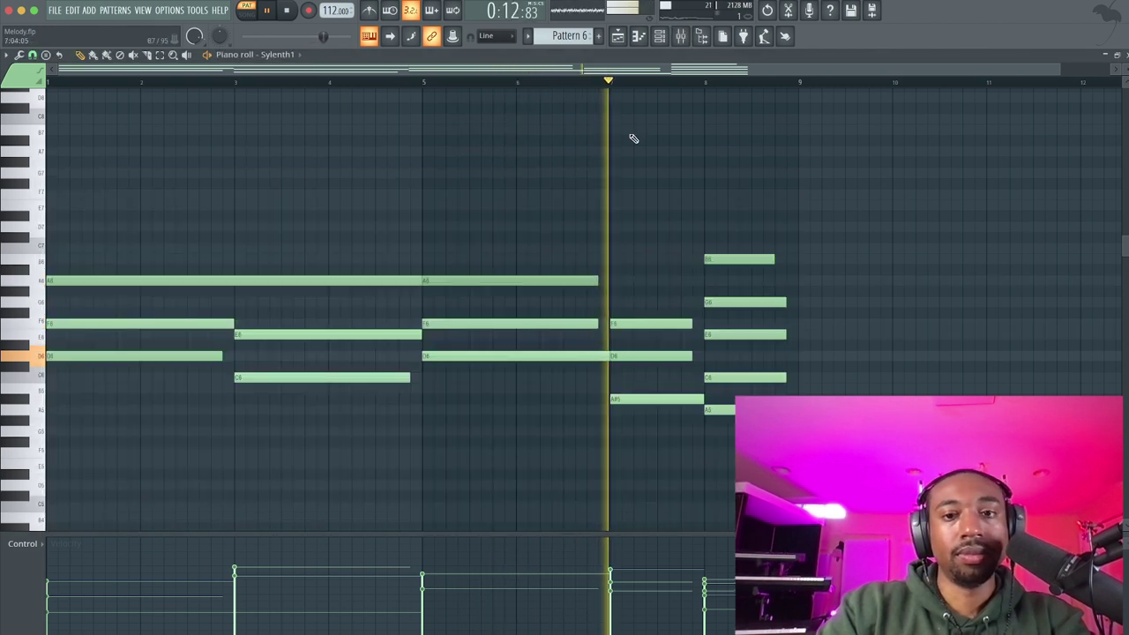
{"action": "scroll", "coordinate": [617, 234], "scroll_direction": "down", "scroll_amount": 1}
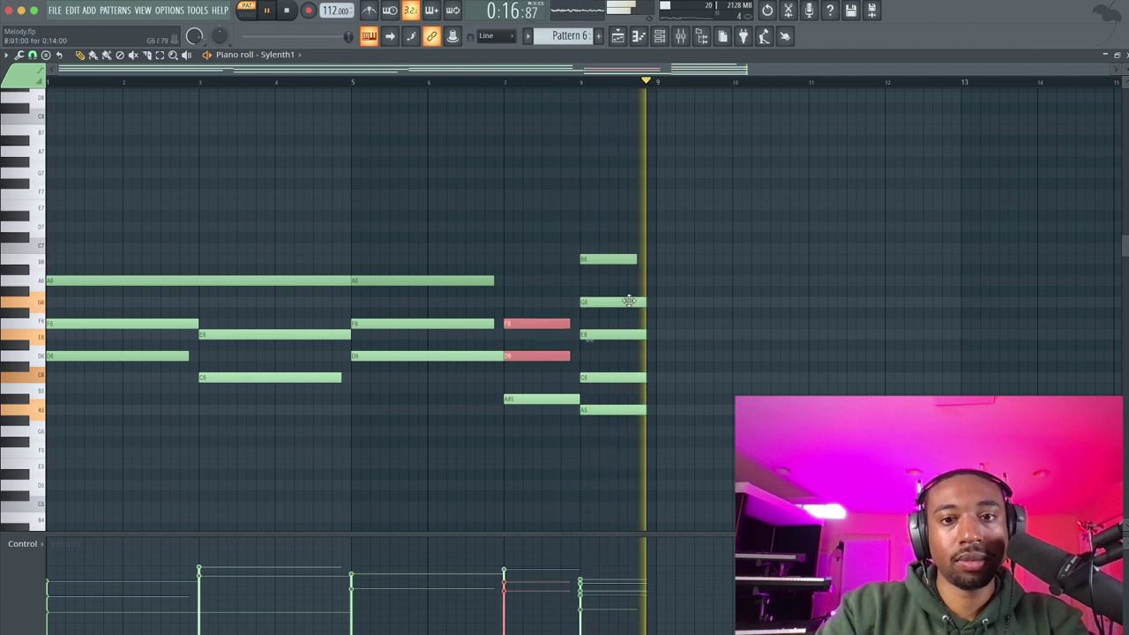
{"action": "key", "text": "space"}
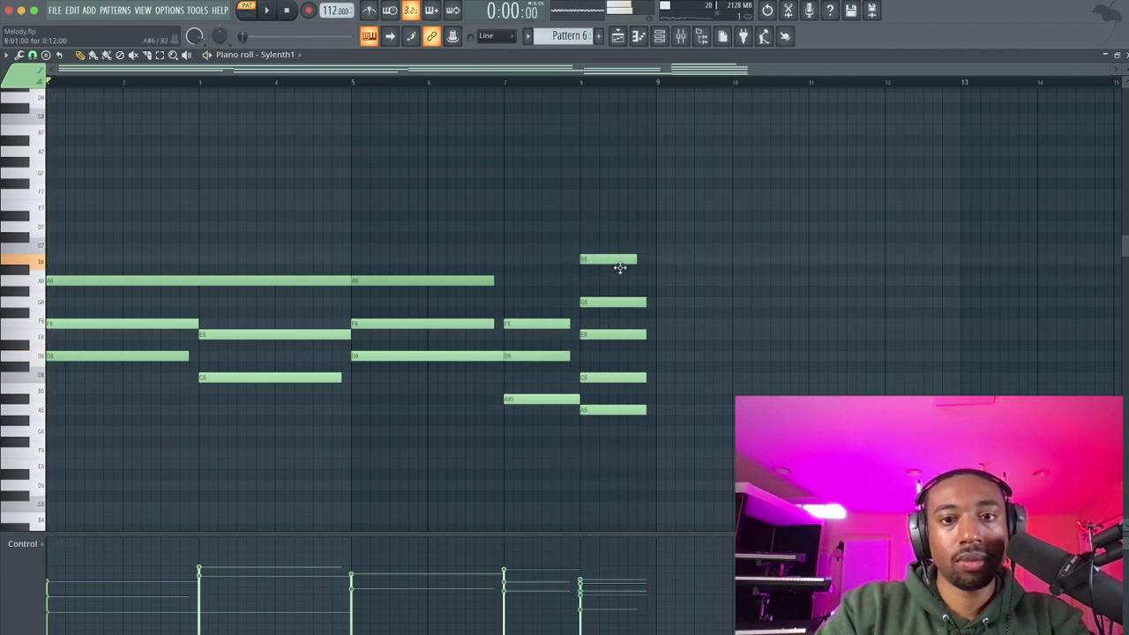
{"action": "left_click_drag", "start_coordinate": [627, 258], "coordinate": [618, 423]}
{"action": "key", "text": "space"}
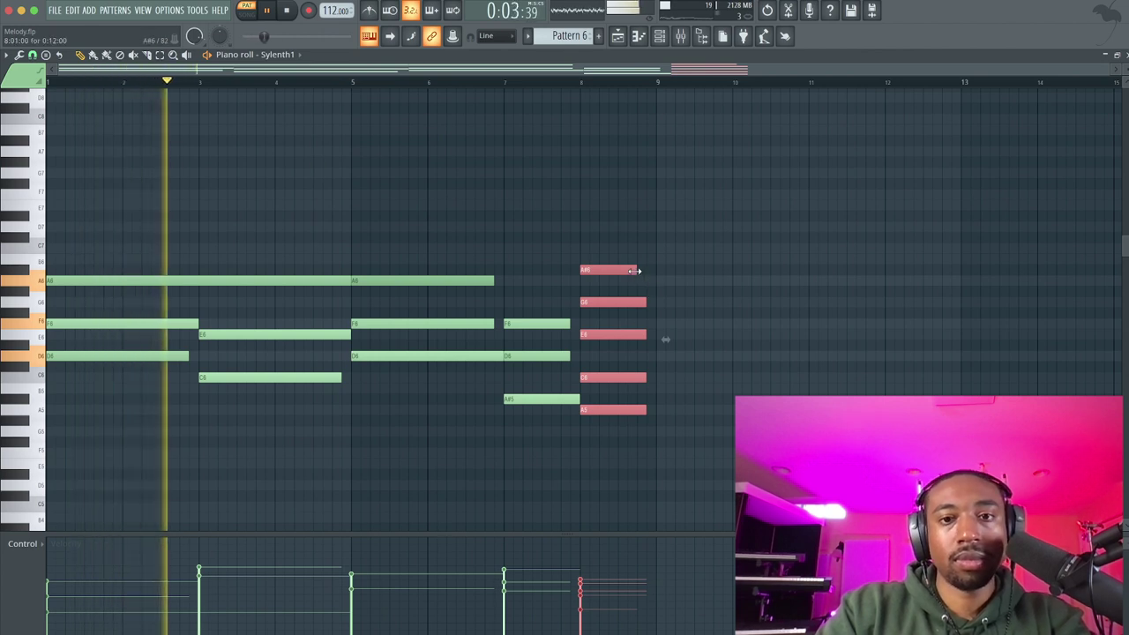
{"action": "left_click_drag", "start_coordinate": [636, 270], "coordinate": [656, 270]}
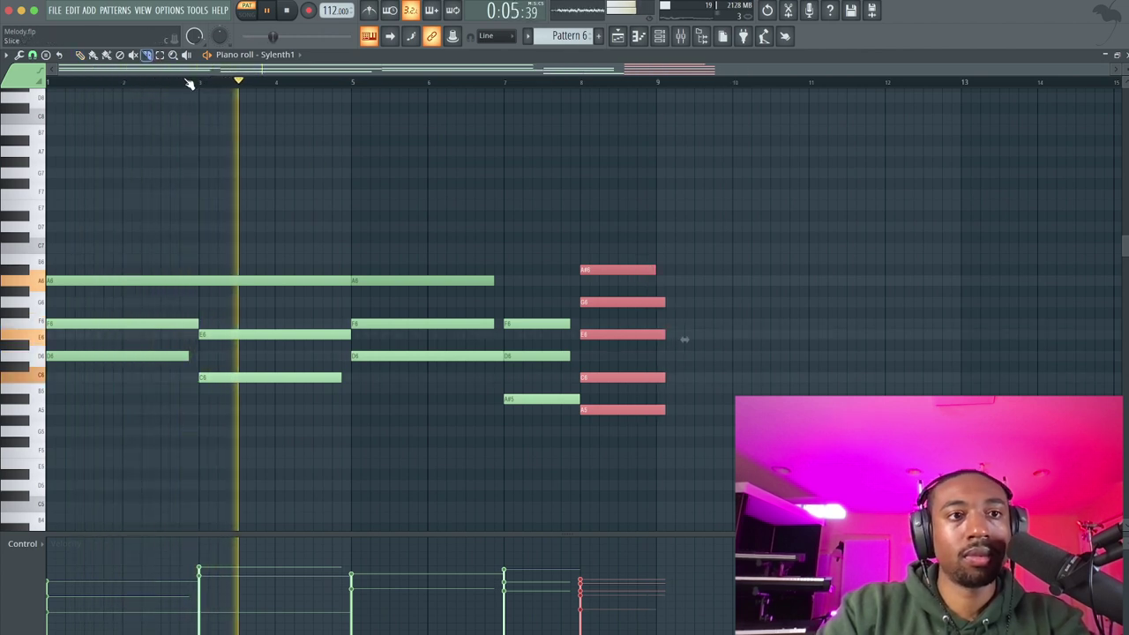
{"action": "left_click_drag", "start_coordinate": [658, 394], "coordinate": [658, 426]}
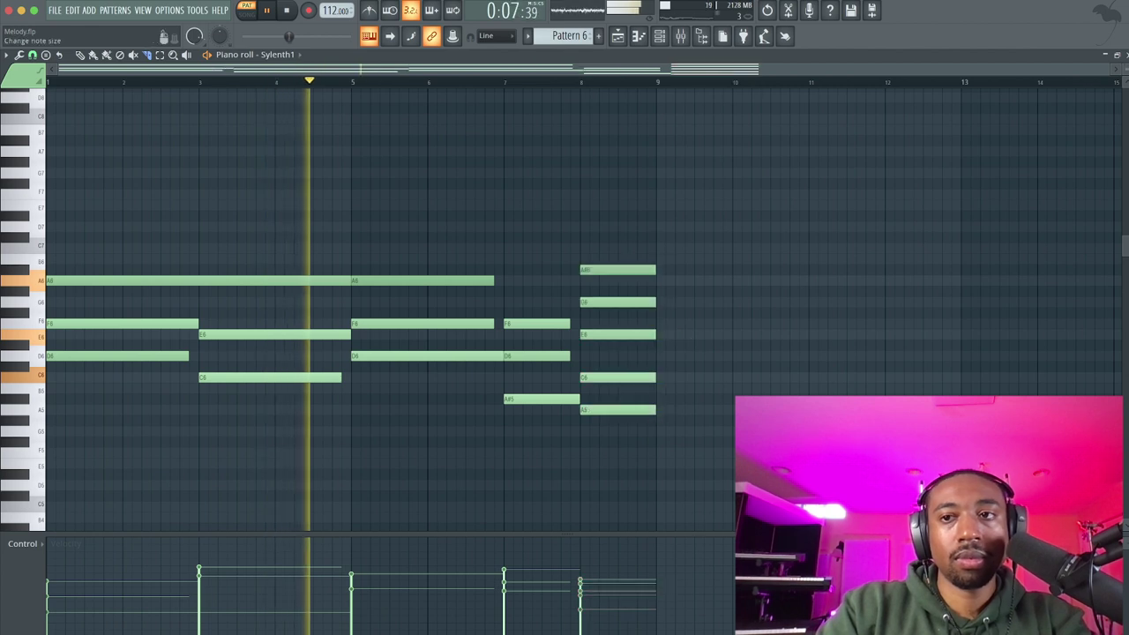
- Place Pattern 6 on Track 1 of the playlist from bar 17 to 24 and play it in song mode
{"action": "key", "text": "F5"}
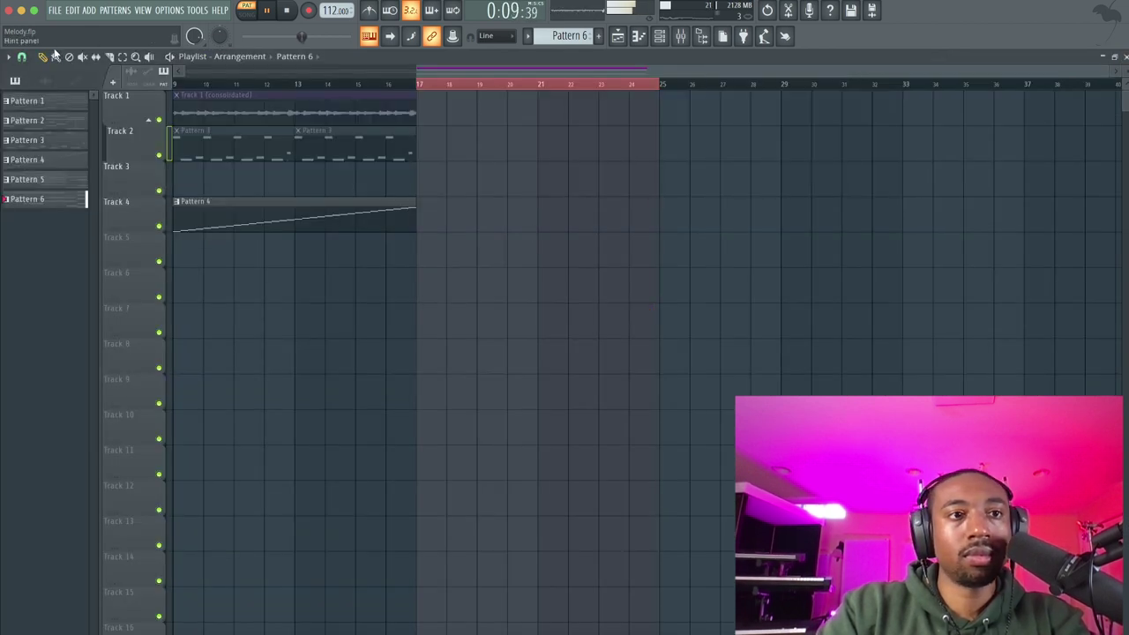
{"action": "left_click", "coordinate": [429, 113]}
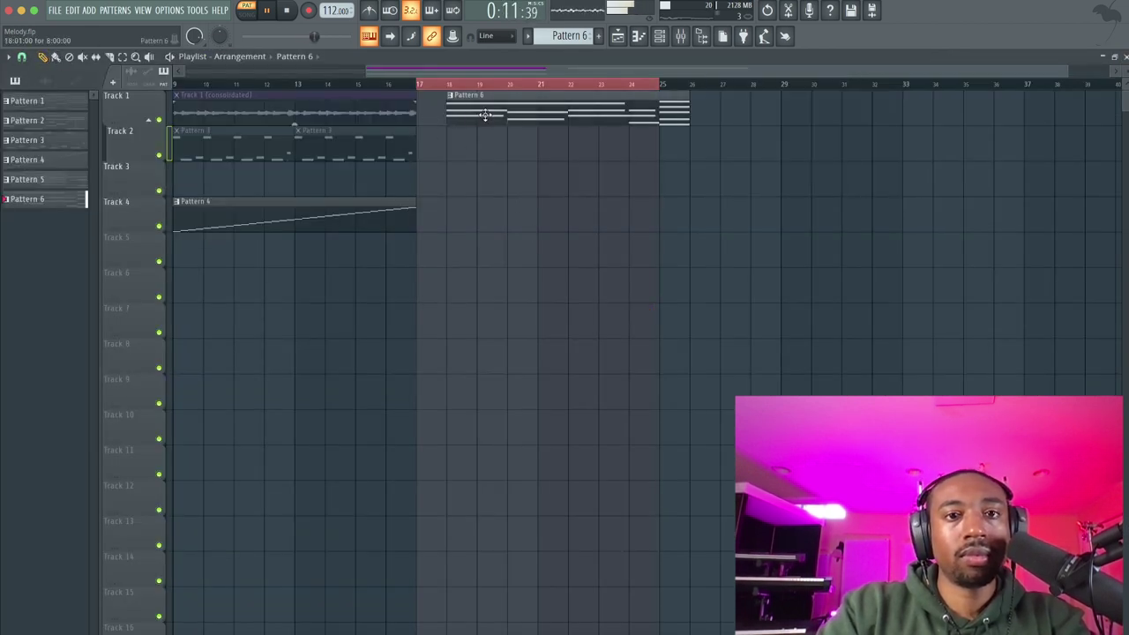
{"action": "left_click", "coordinate": [252, 14]}
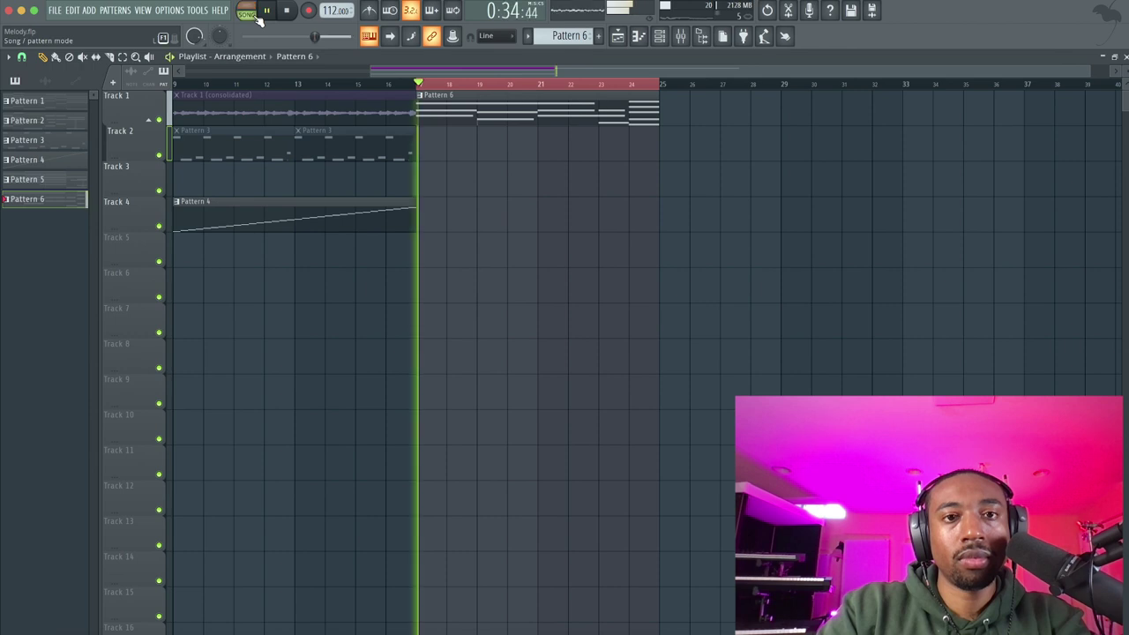
- Unmute the Insert 7 mixer track and close the mixer
{"action": "left_click", "coordinate": [680, 35]}
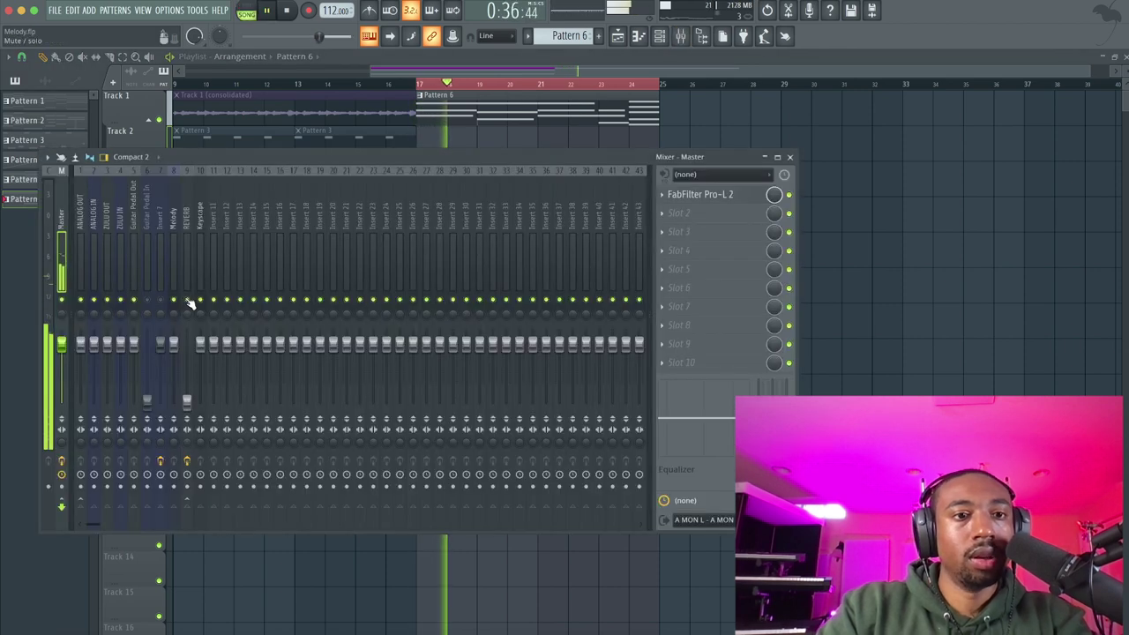
{"action": "left_click", "coordinate": [160, 300]}
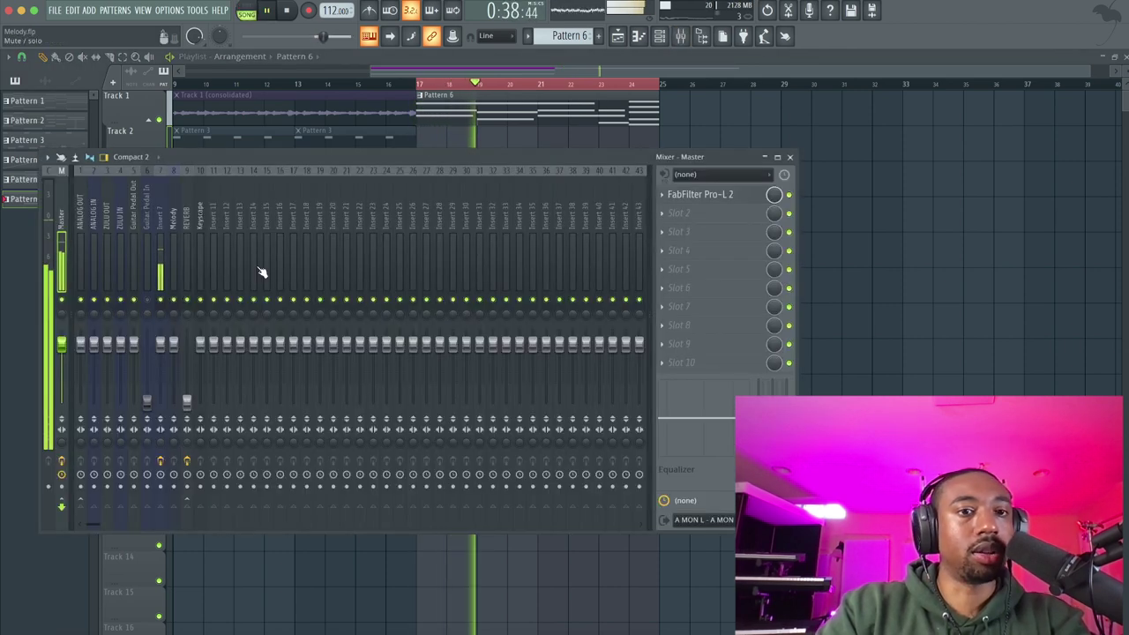
{"action": "left_click", "coordinate": [790, 158]}
- Add a second Sylenth1 instrument as a new channel in the channel rack
{"action": "left_click", "coordinate": [663, 38]}
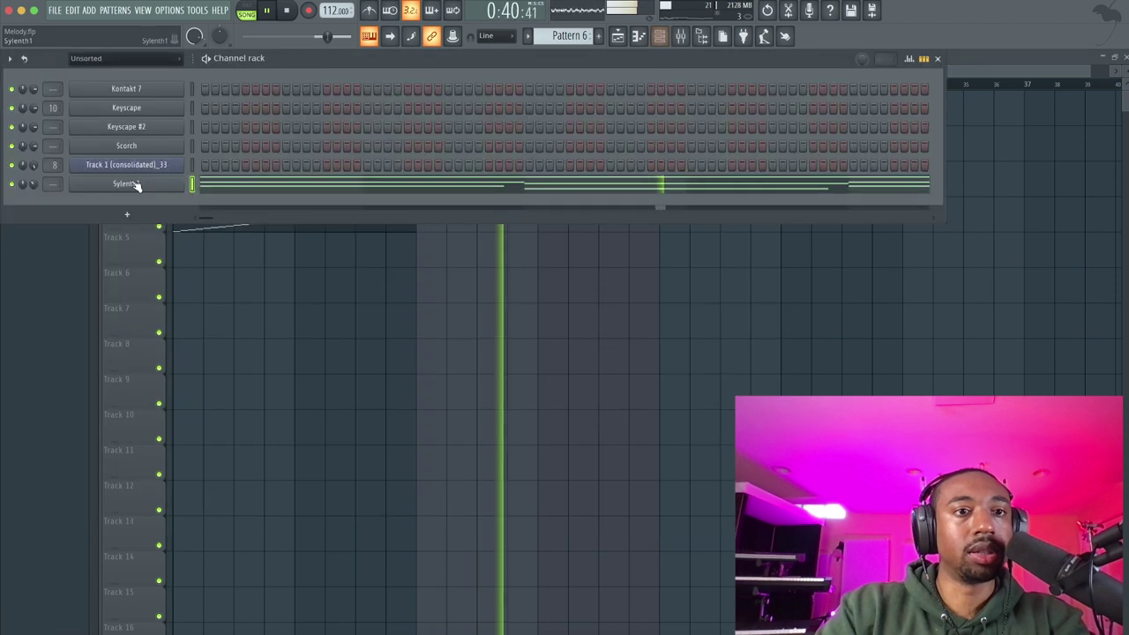
{"action": "left_click", "coordinate": [139, 216]}
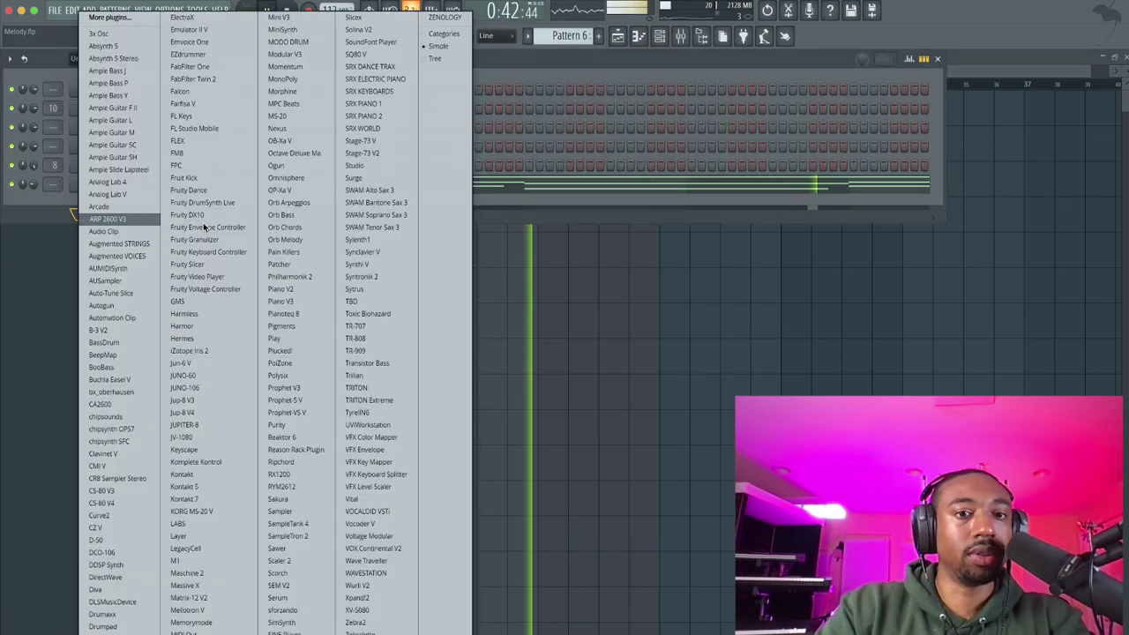
{"action": "left_click", "coordinate": [369, 241]}
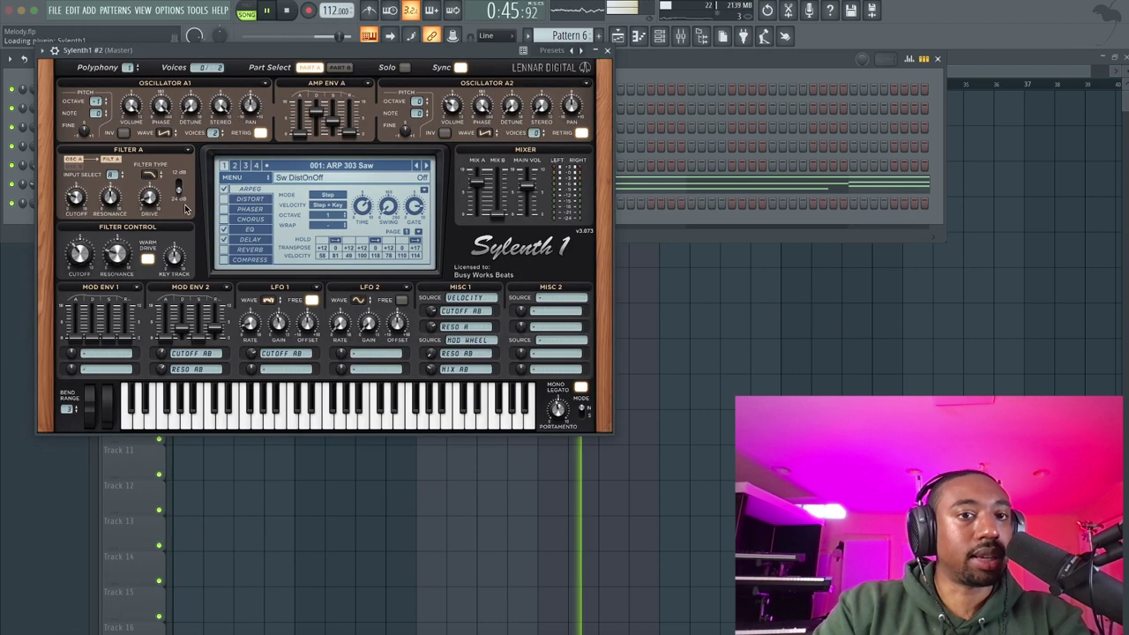
- Try preset 040: LD Ampere in the second Sylenth1, advance to 042: LD Big Fifth and close the instrument
{"action": "left_click", "coordinate": [308, 167]}
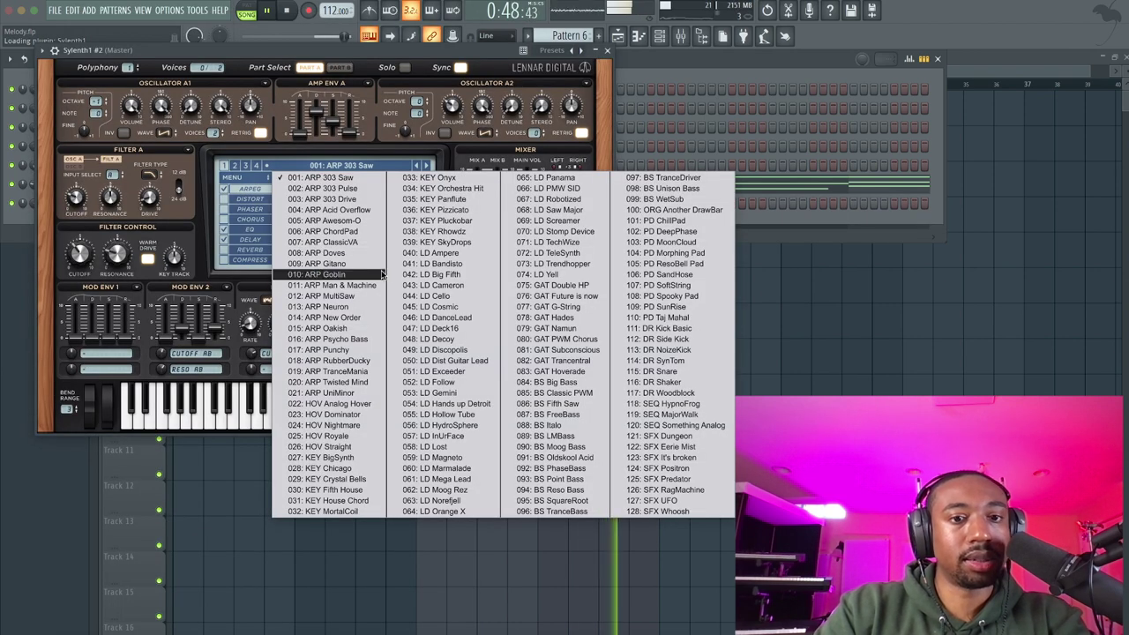
{"action": "left_click", "coordinate": [435, 254]}
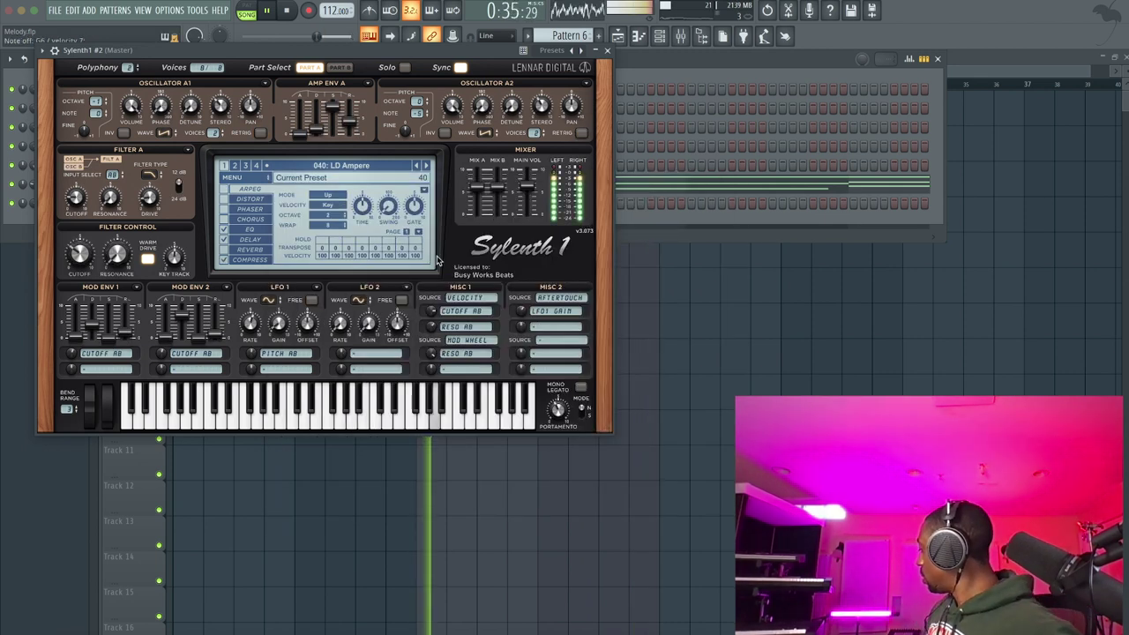
{"action": "key", "text": "Right"}
{"action": "key", "text": "Right"}
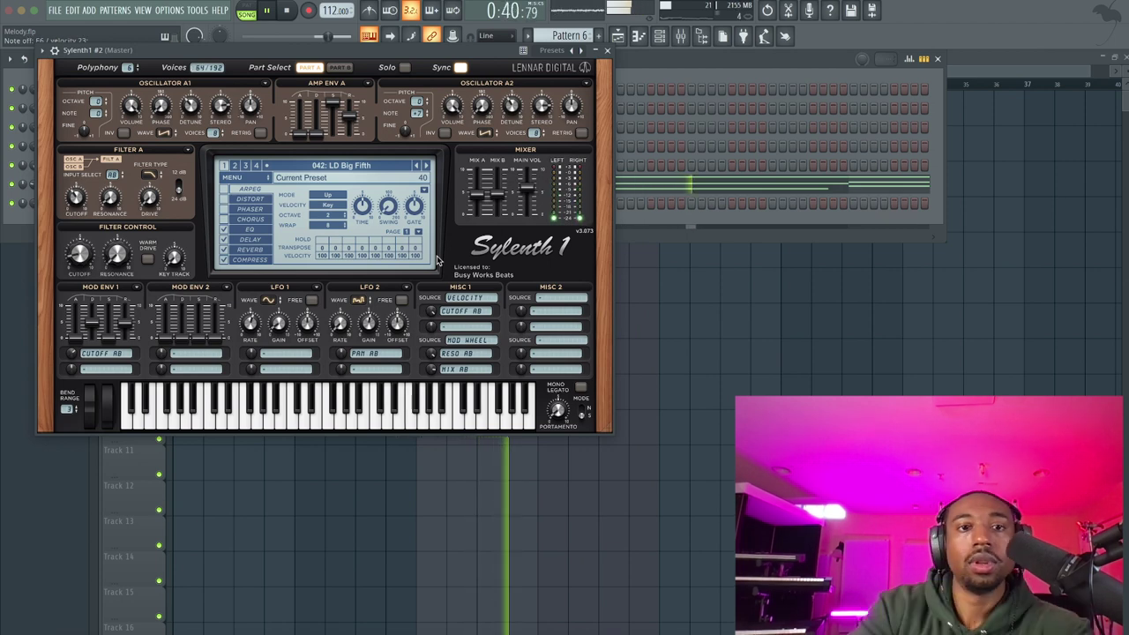
{"action": "left_click", "coordinate": [704, 58]}
- Set the second Sylenth1's channel volume to 47%, create the empty Pattern 7 and stop playback
{"action": "left_click", "coordinate": [680, 35]}
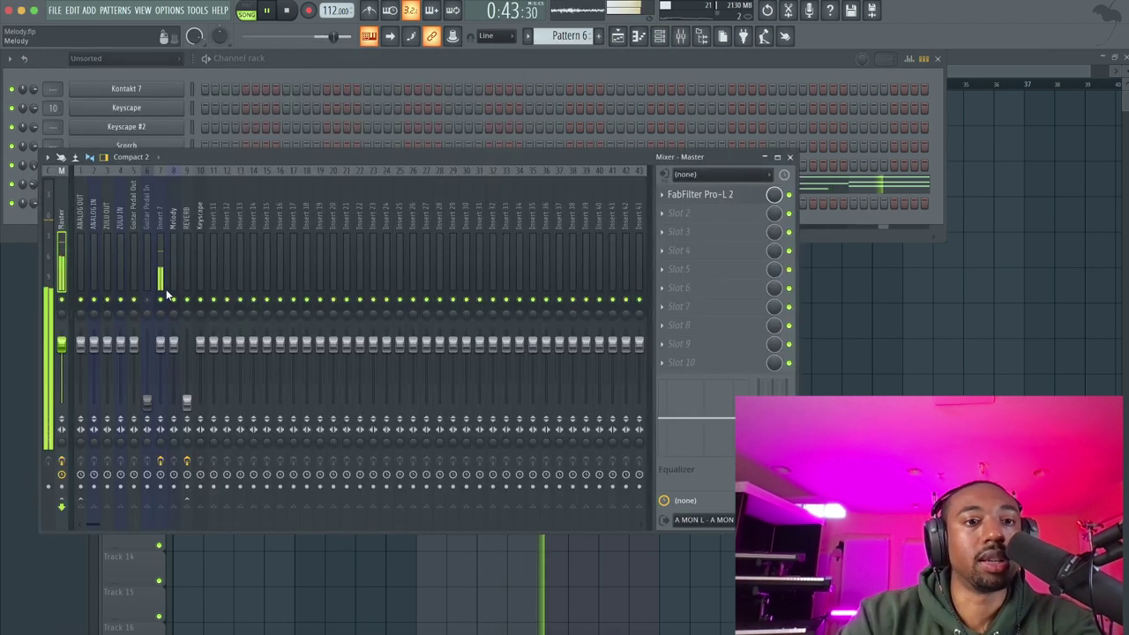
{"action": "key", "text": "F9"}
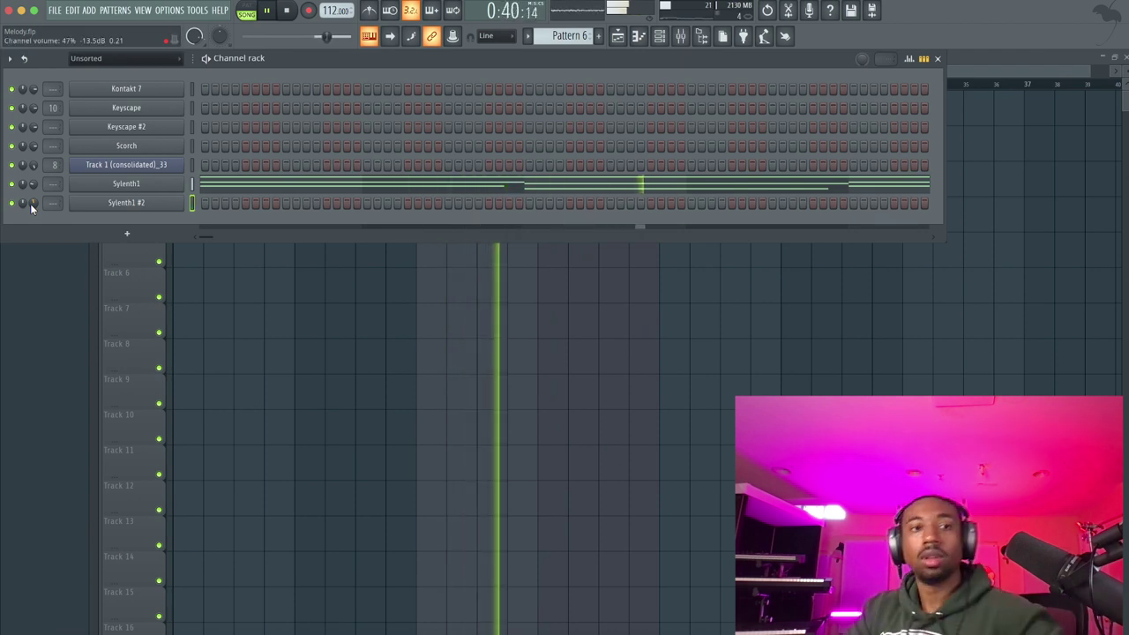
{"action": "left_click", "coordinate": [599, 36]}
{"action": "key", "text": "space"}
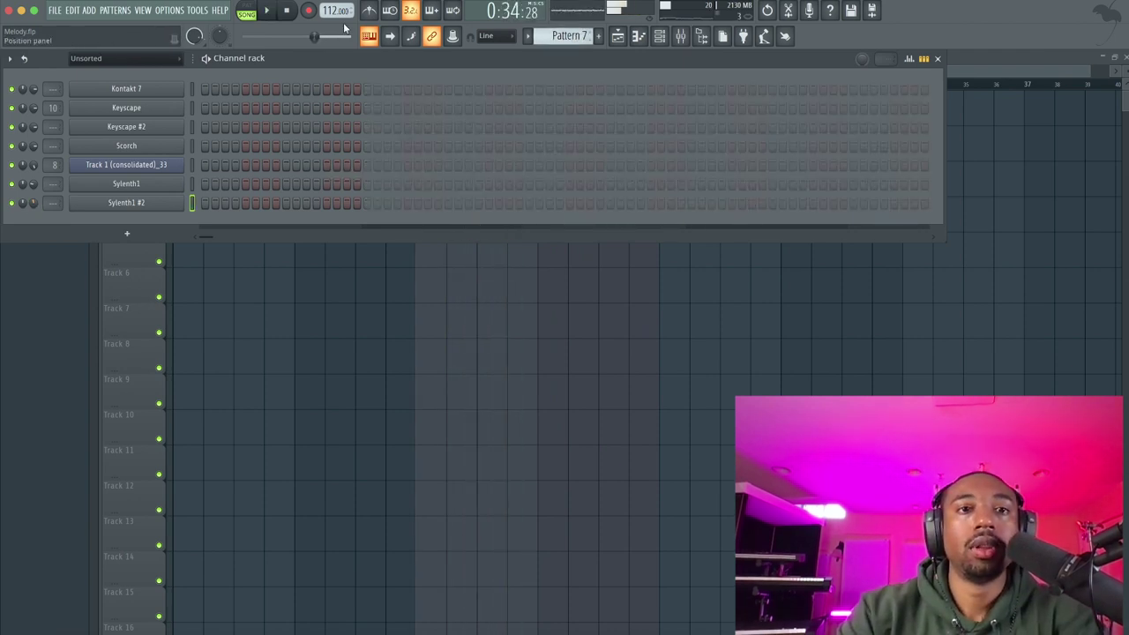
- Record a live lead melody for the second Sylenth1 into Pattern 7 over the song playback
{"action": "key", "text": "r"}
{"action": "left_click", "coordinate": [564, 403]}
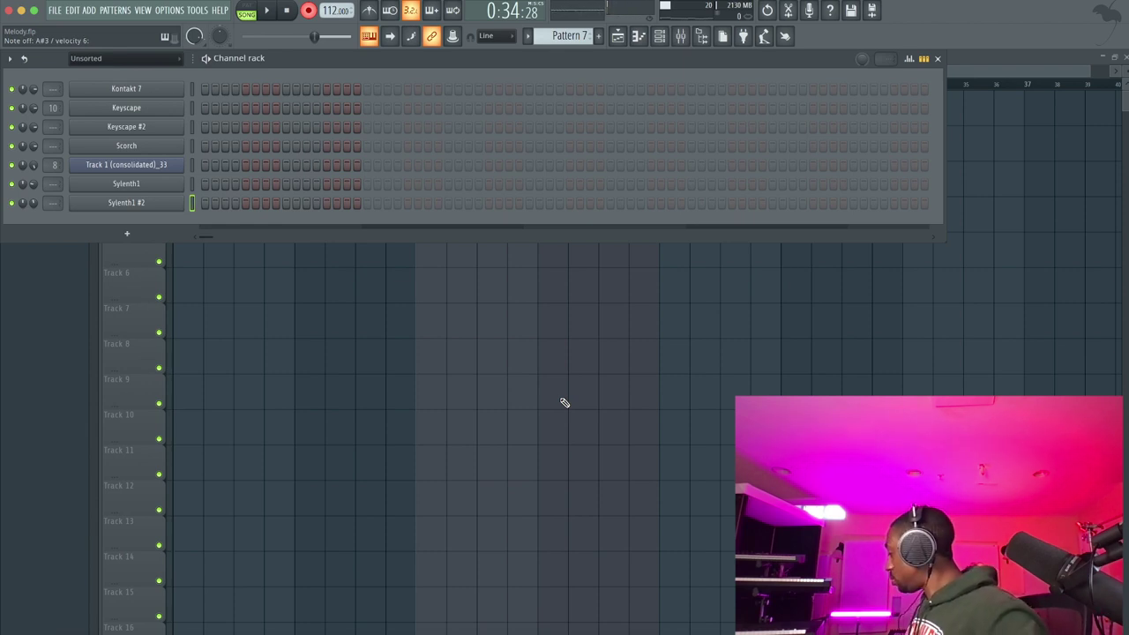
{"action": "key", "text": "space"}
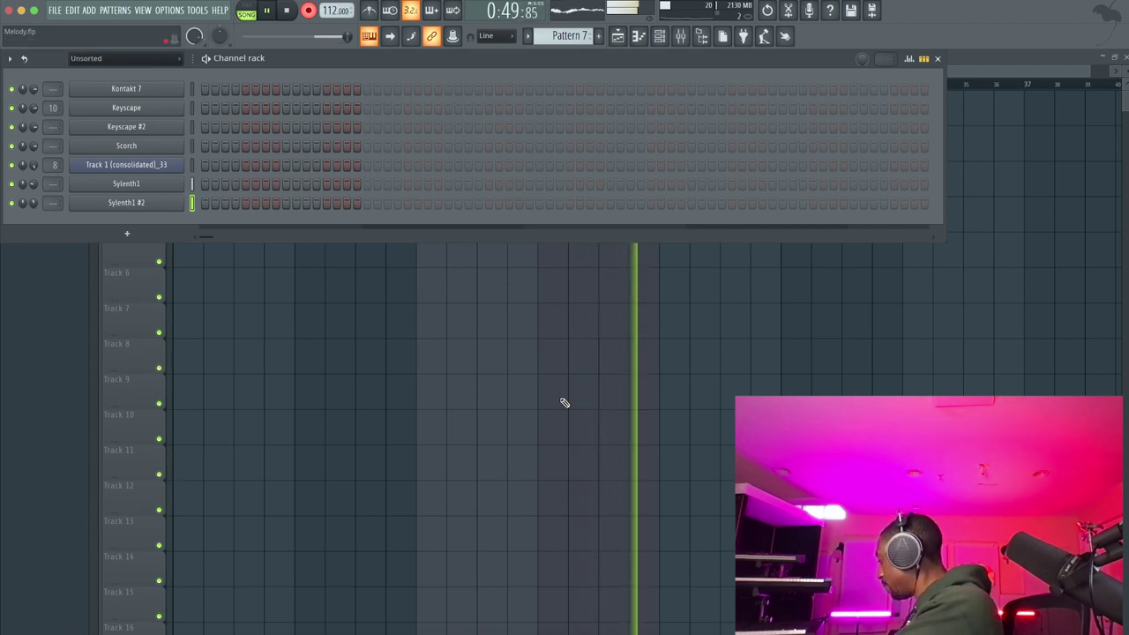
{"action": "key", "text": "space"}
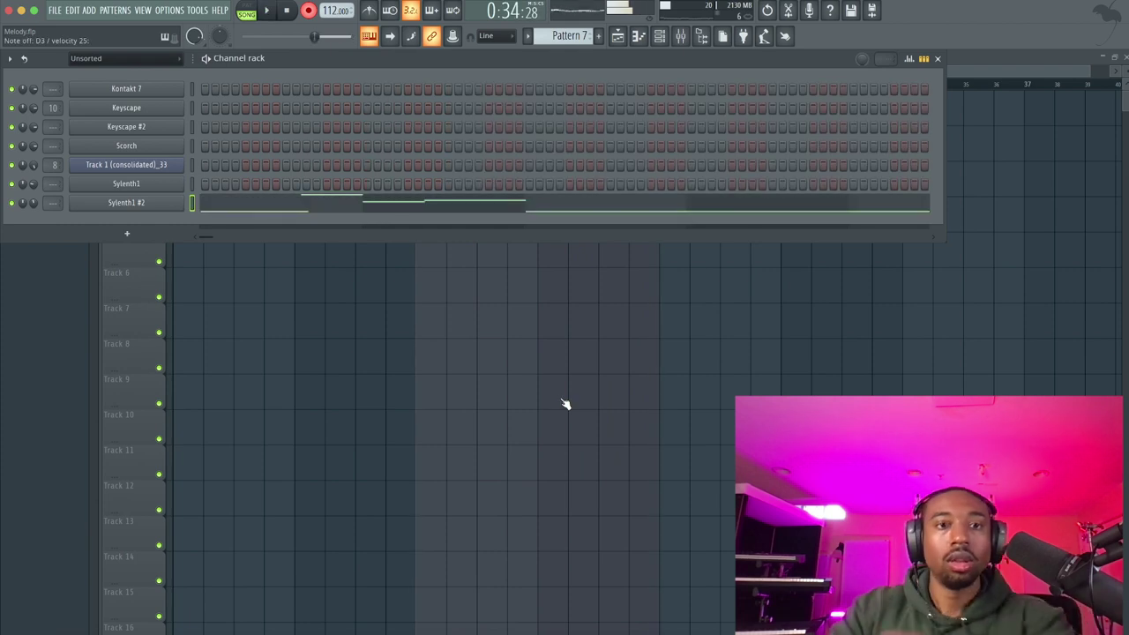
- Play back the recorded second Sylenth1 melody and compare the endings of its two phrases in the piano roll
{"action": "key", "text": "space"}
{"action": "key", "text": "F9"}
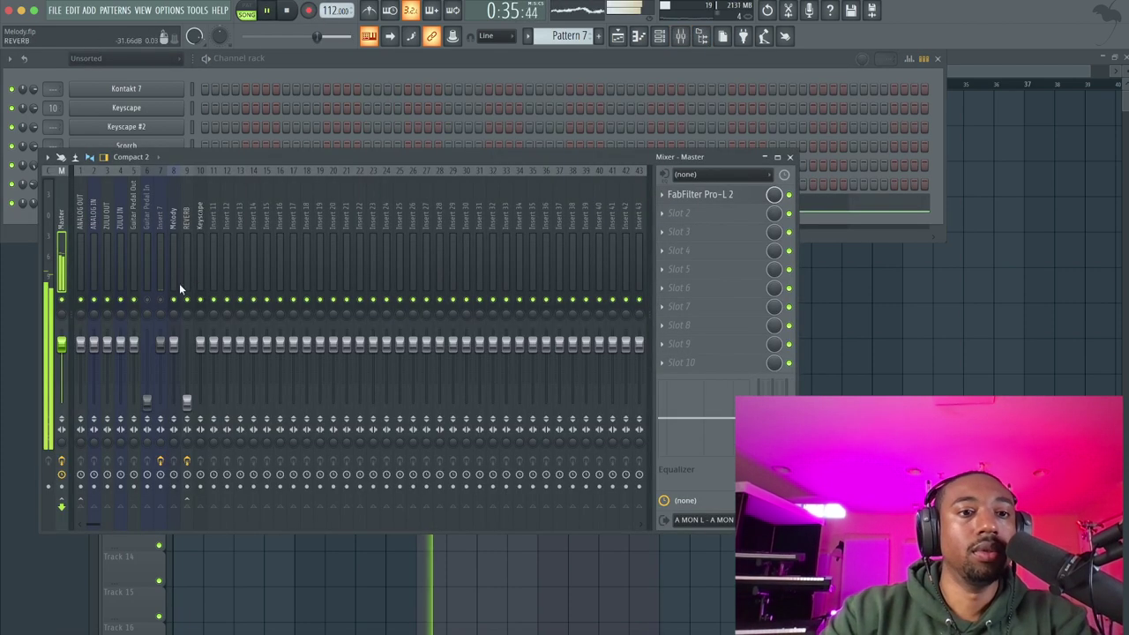
{"action": "key", "text": "F9"}
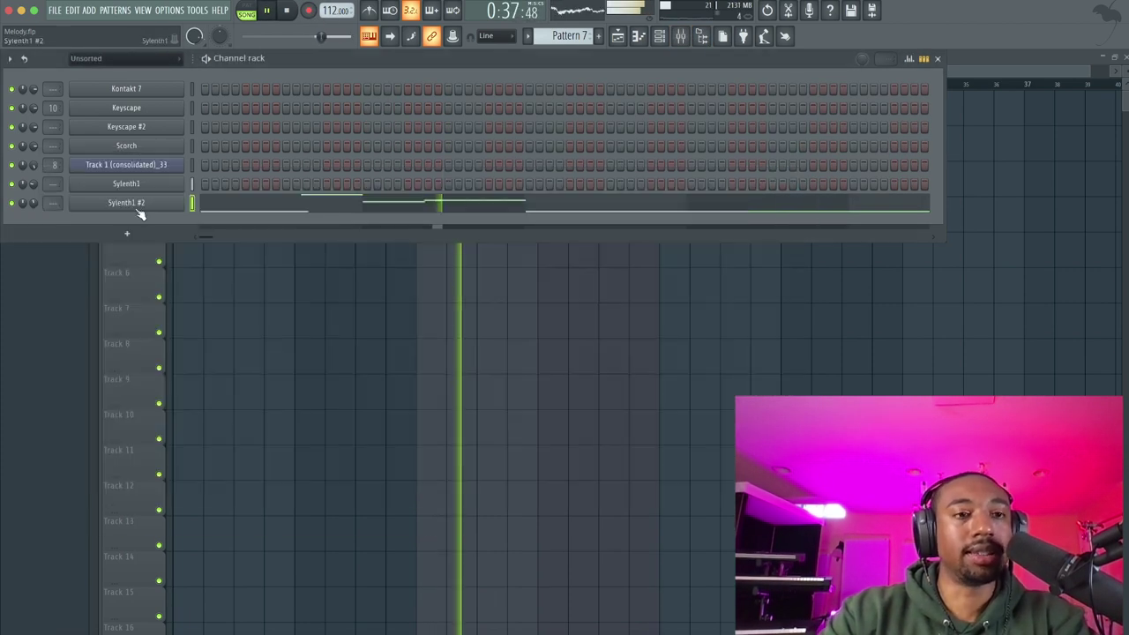
{"action": "left_click", "coordinate": [237, 205]}
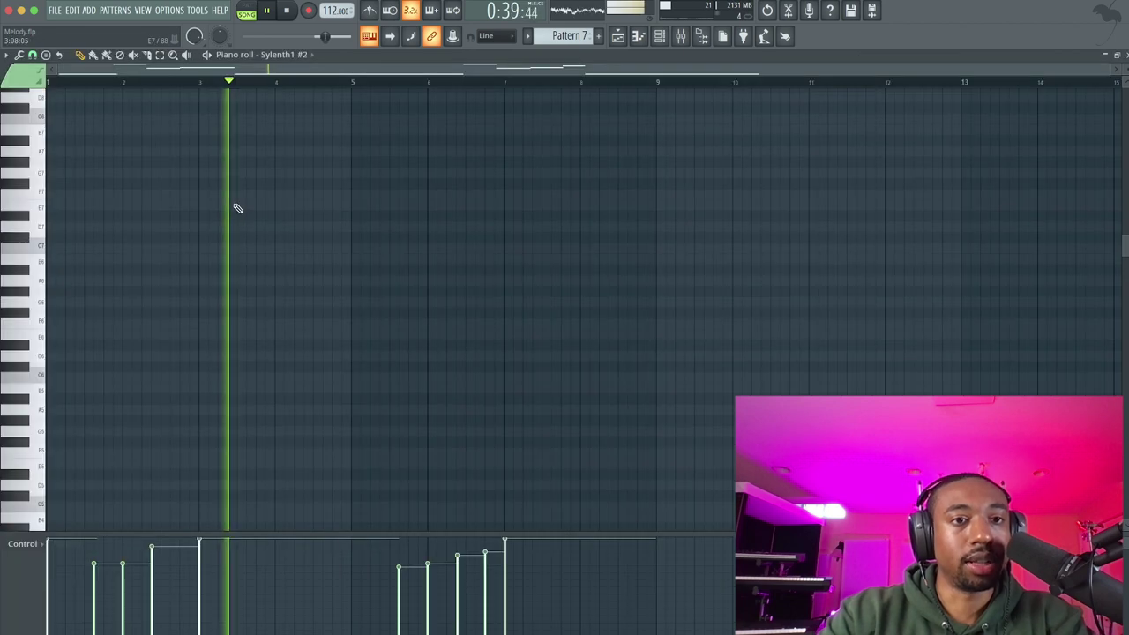
{"action": "scroll", "coordinate": [253, 202], "scroll_direction": "down", "scroll_amount": 8}
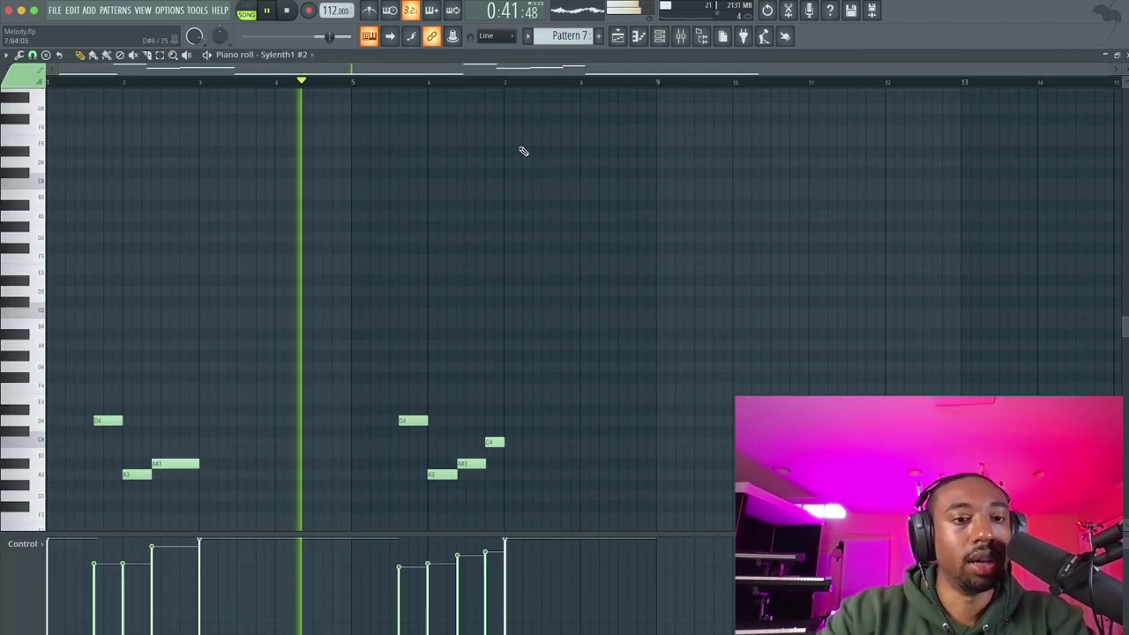
{"action": "scroll", "coordinate": [523, 151], "scroll_direction": "down", "scroll_amount": 3}
{"action": "key", "text": "F6"}
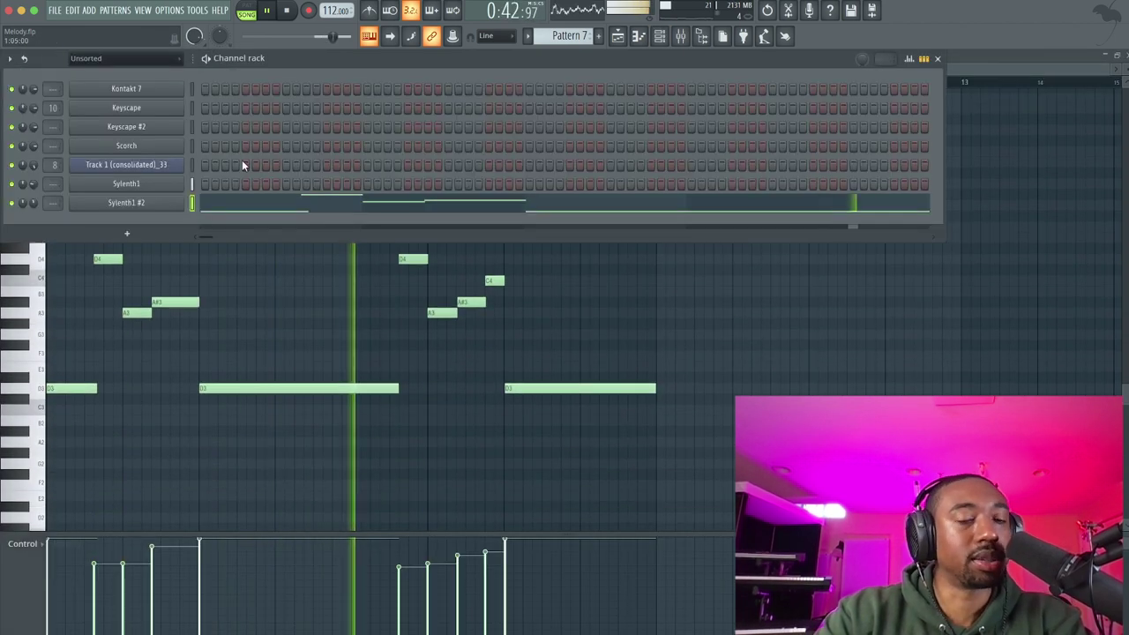
{"action": "left_click", "coordinate": [261, 210]}
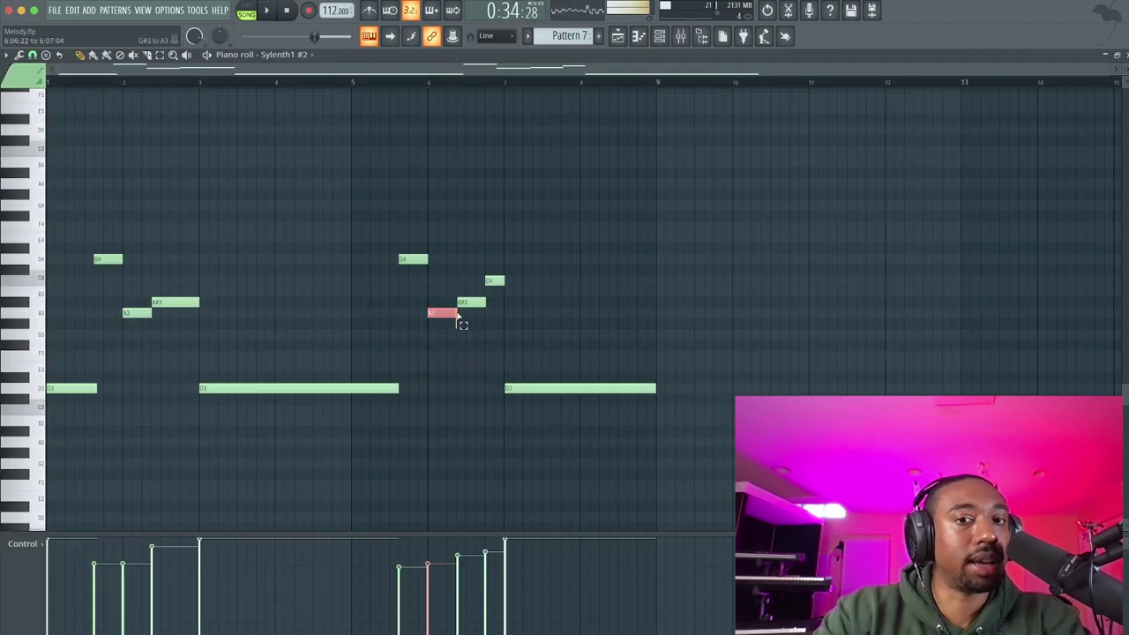
{"action": "left_click_drag", "start_coordinate": [402, 307], "coordinate": [391, 328]}
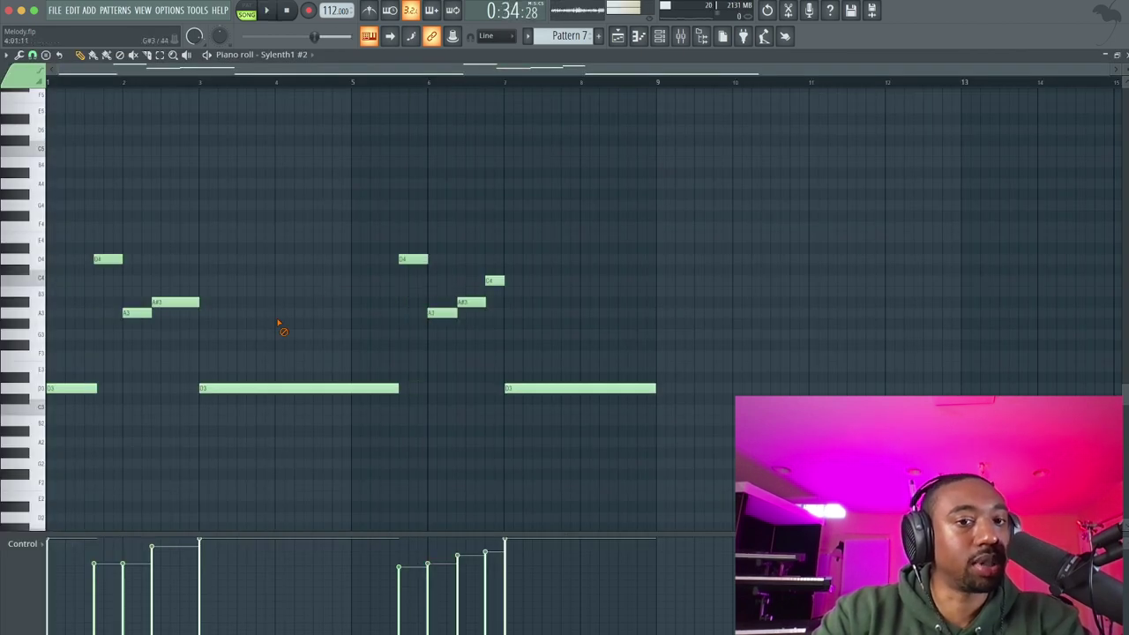
{"action": "left_click_drag", "start_coordinate": [279, 327], "coordinate": [149, 300]}
{"action": "key", "text": "space"}
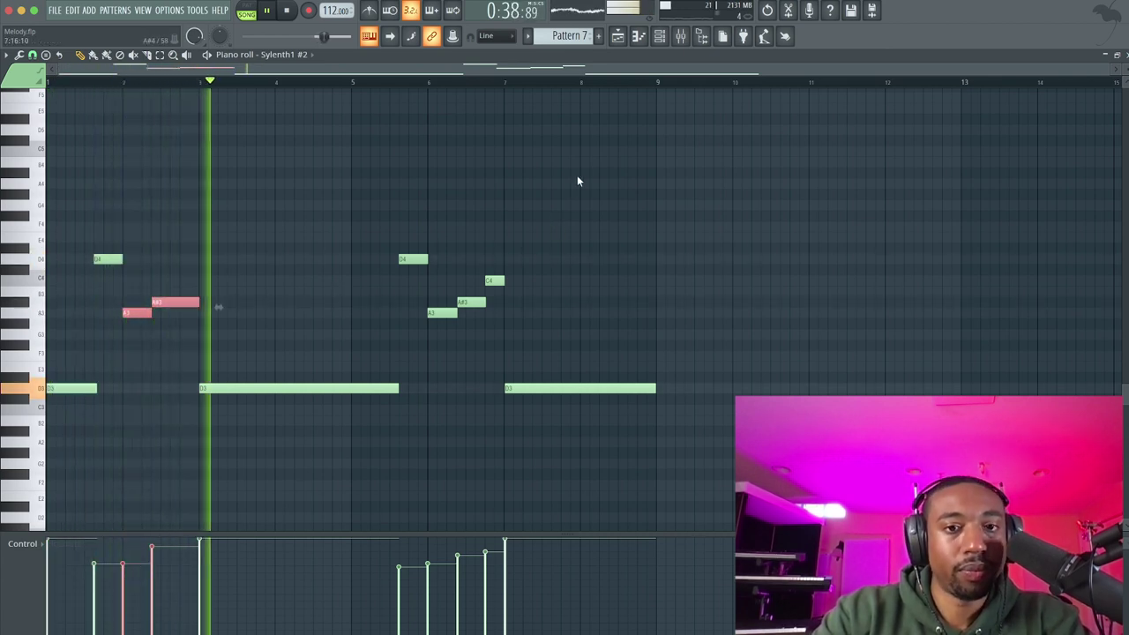
{"action": "left_click_drag", "start_coordinate": [511, 269], "coordinate": [482, 306]}
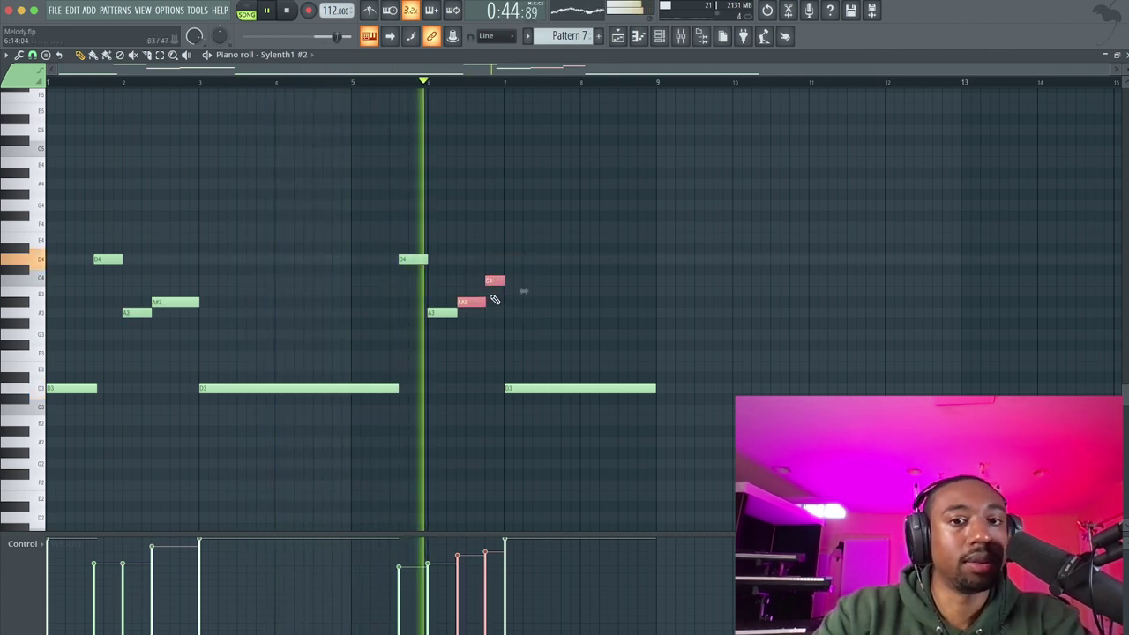
{"action": "left_click", "coordinate": [559, 232], "text": "ctrl"}
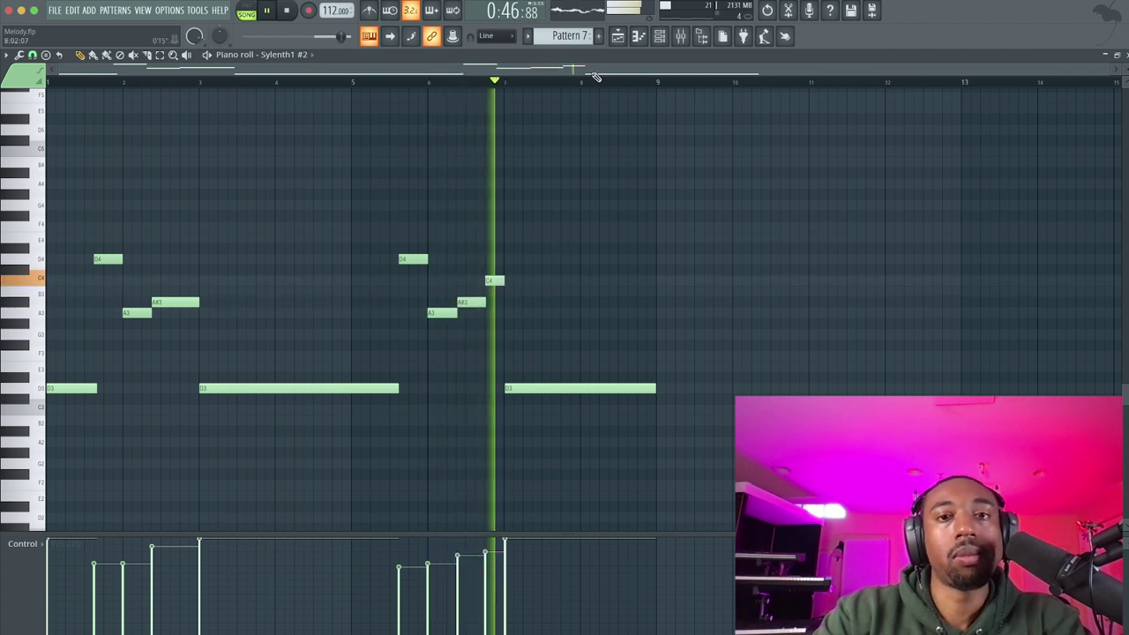
- Route both Sylenth1 channels to their own mixer tracks, 11 and 12
{"action": "left_click", "coordinate": [618, 36]}
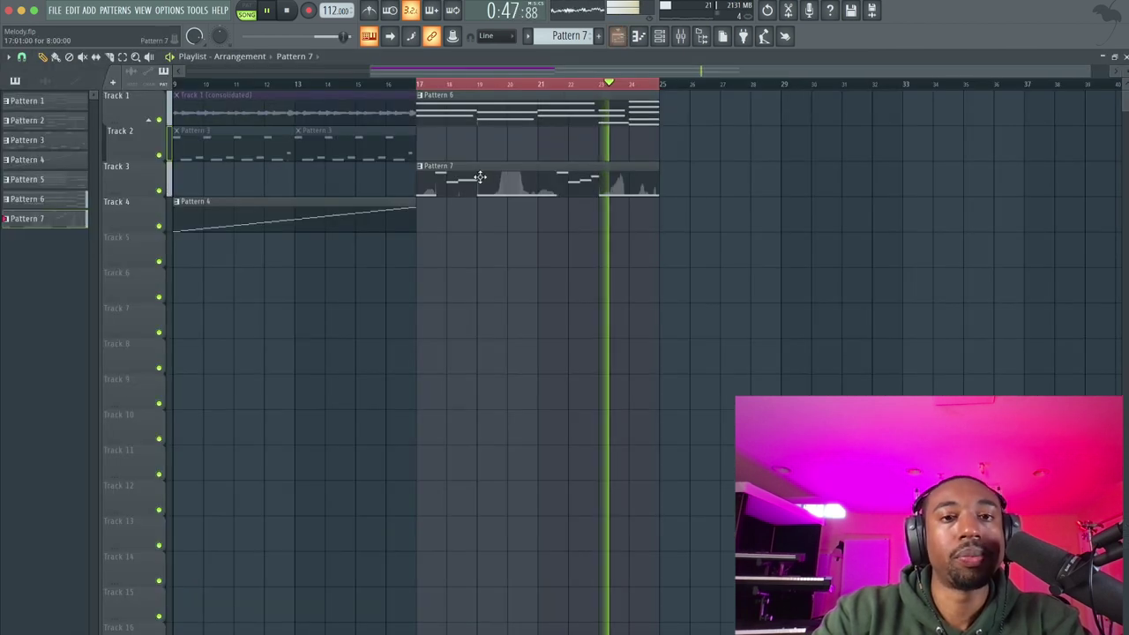
{"action": "left_click", "coordinate": [660, 36]}
{"action": "right_click", "coordinate": [396, 285]}
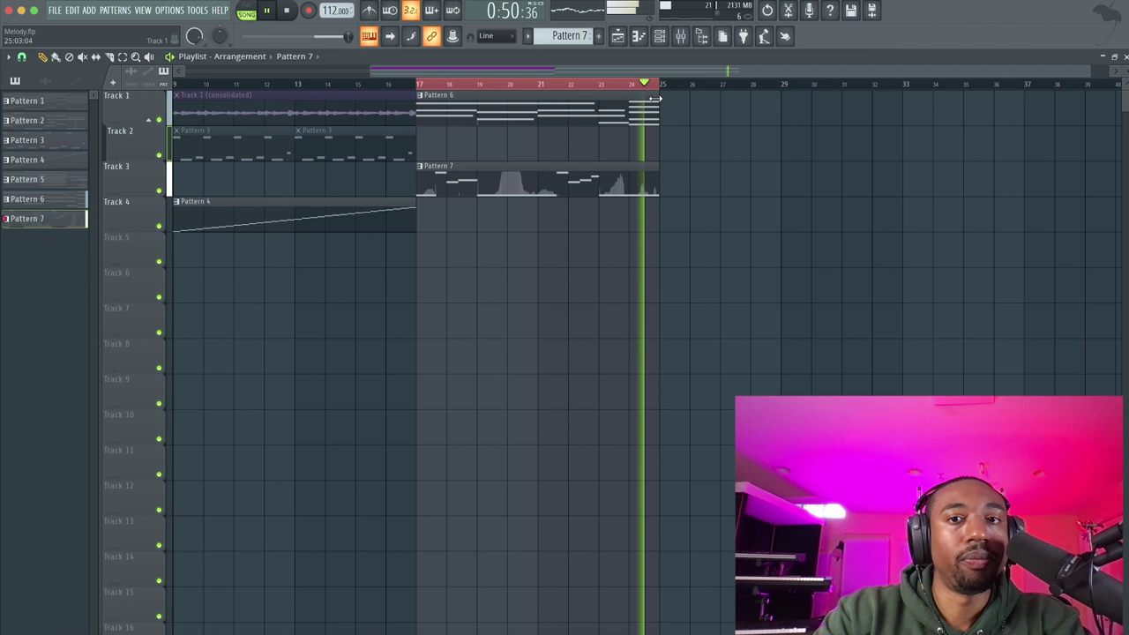
{"action": "left_click", "coordinate": [660, 36]}
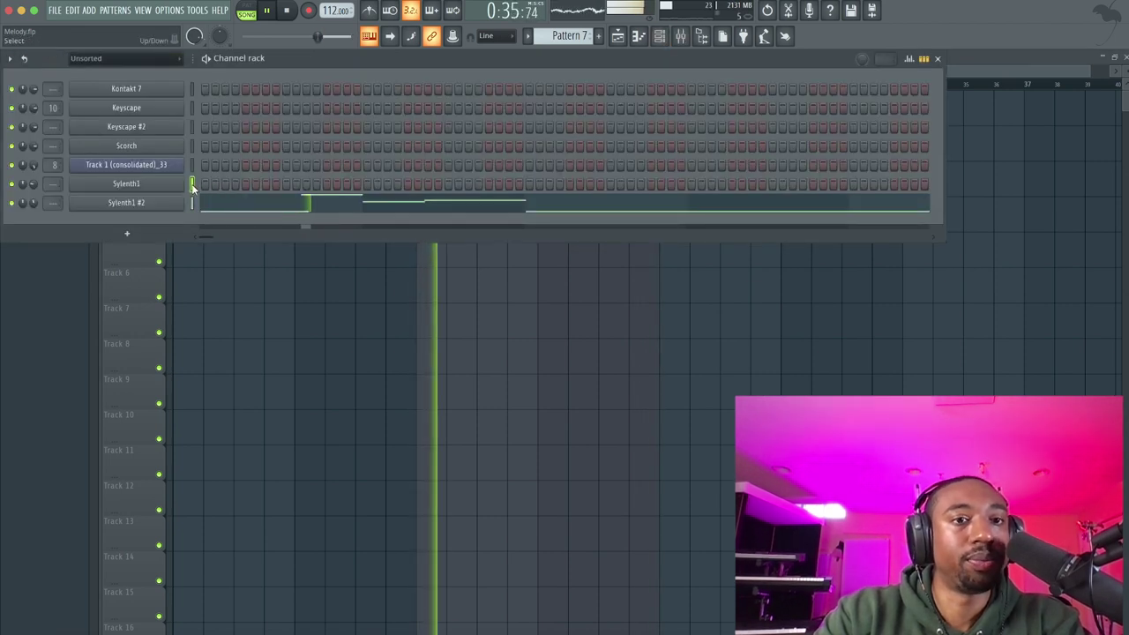
{"action": "key", "text": "ctrl+l"}
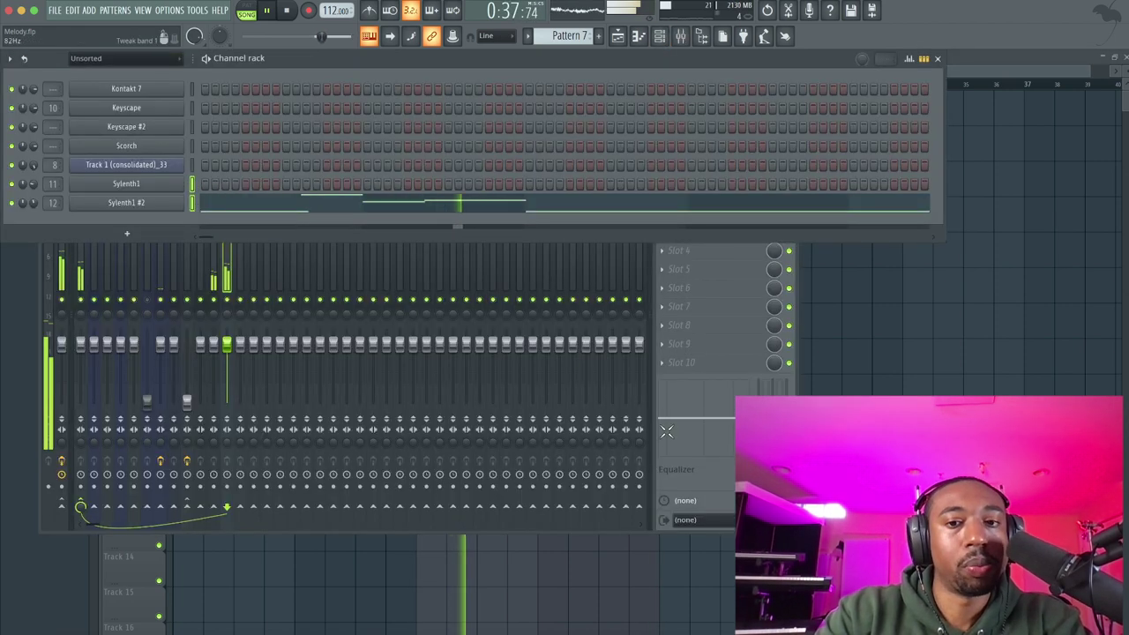
- Load Fruity Love Philter into the first effect slot of the first Sylenth1's mixer track
{"action": "left_click", "coordinate": [682, 483]}
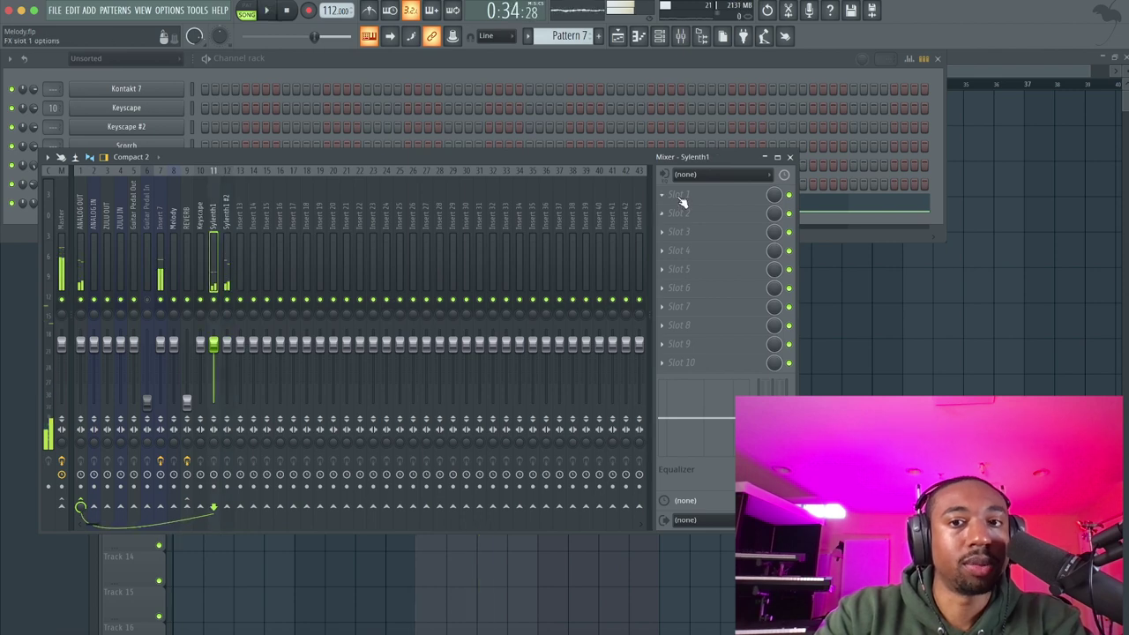
{"action": "left_click", "coordinate": [680, 195]}
{"action": "mouse_move", "coordinate": [697, 210]}
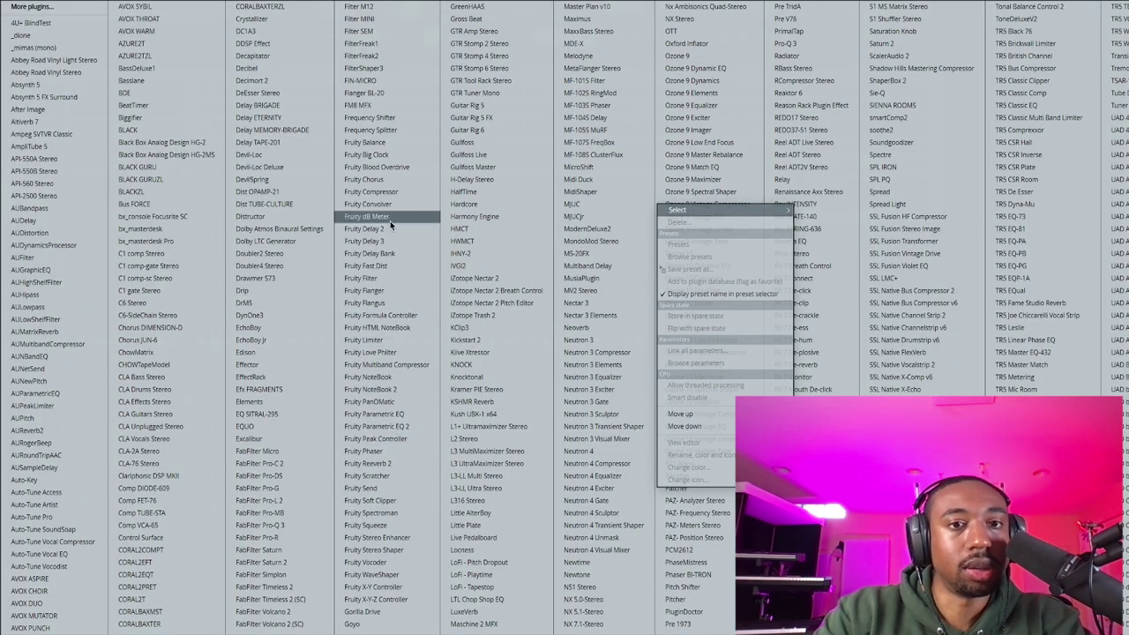
{"action": "left_click", "coordinate": [388, 352]}
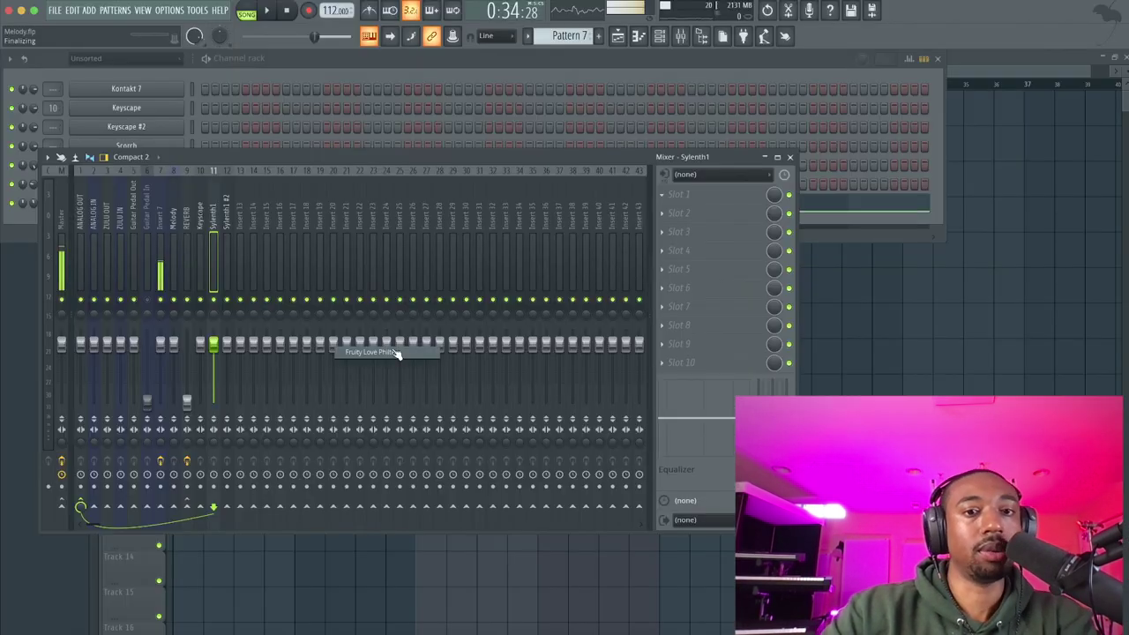
- Audition Fruity Love Philter's sequence presets from 10 pattern highpass with LP LFO onwards, keep Tri filter damage and close the effect
{"action": "key", "text": "space"}
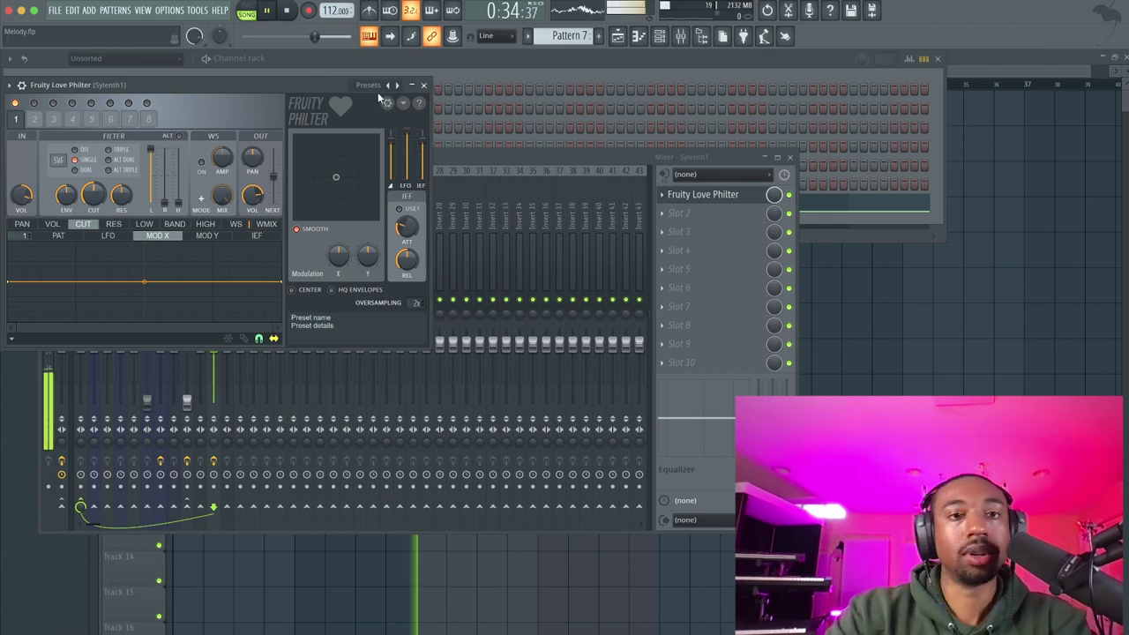
{"action": "left_click", "coordinate": [375, 86]}
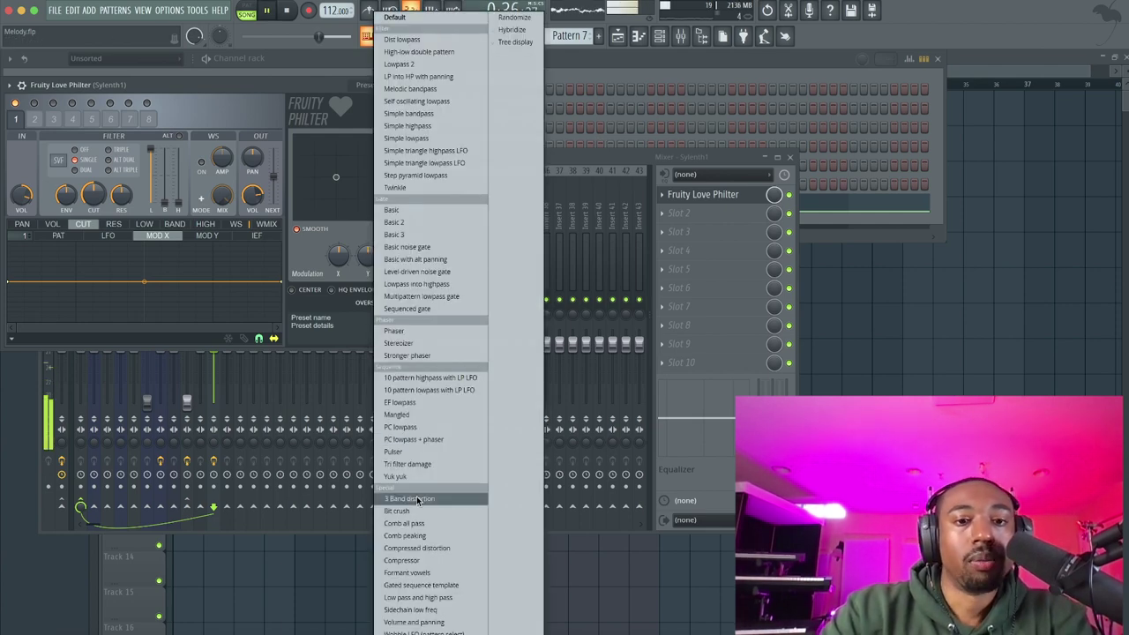
{"action": "left_click", "coordinate": [430, 378]}
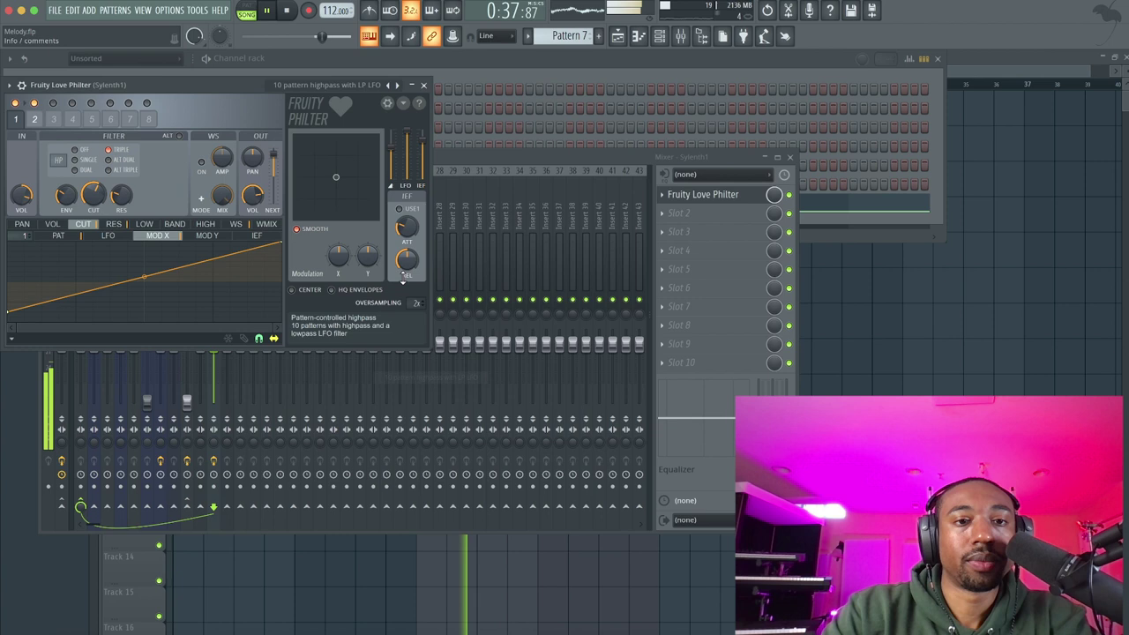
{"action": "left_click", "coordinate": [396, 85]}
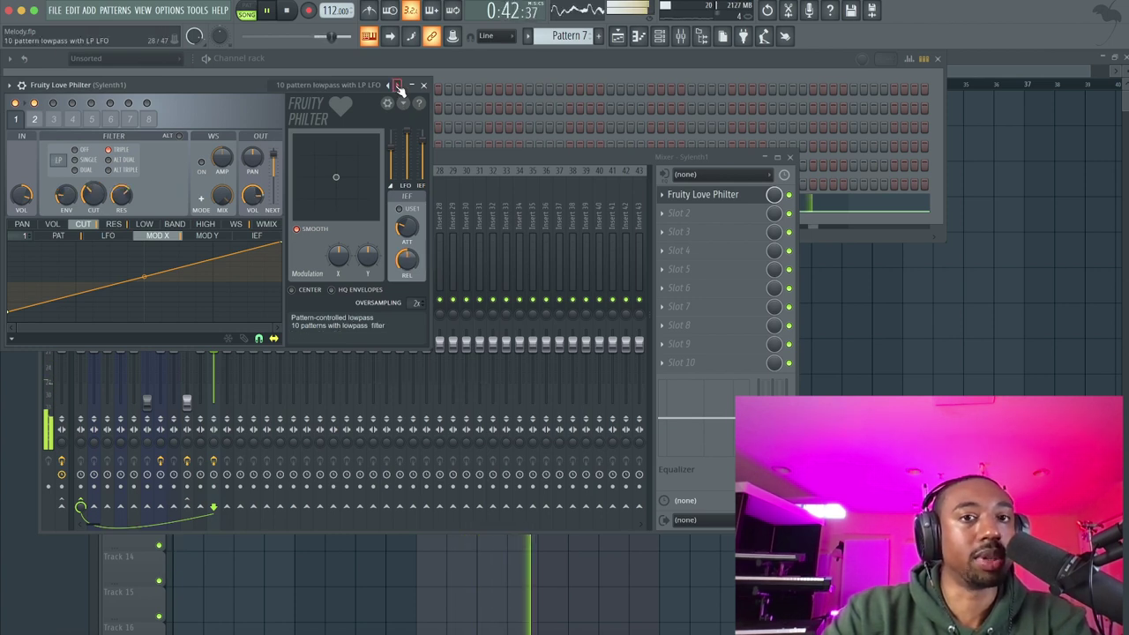
{"action": "left_click", "coordinate": [397, 85]}
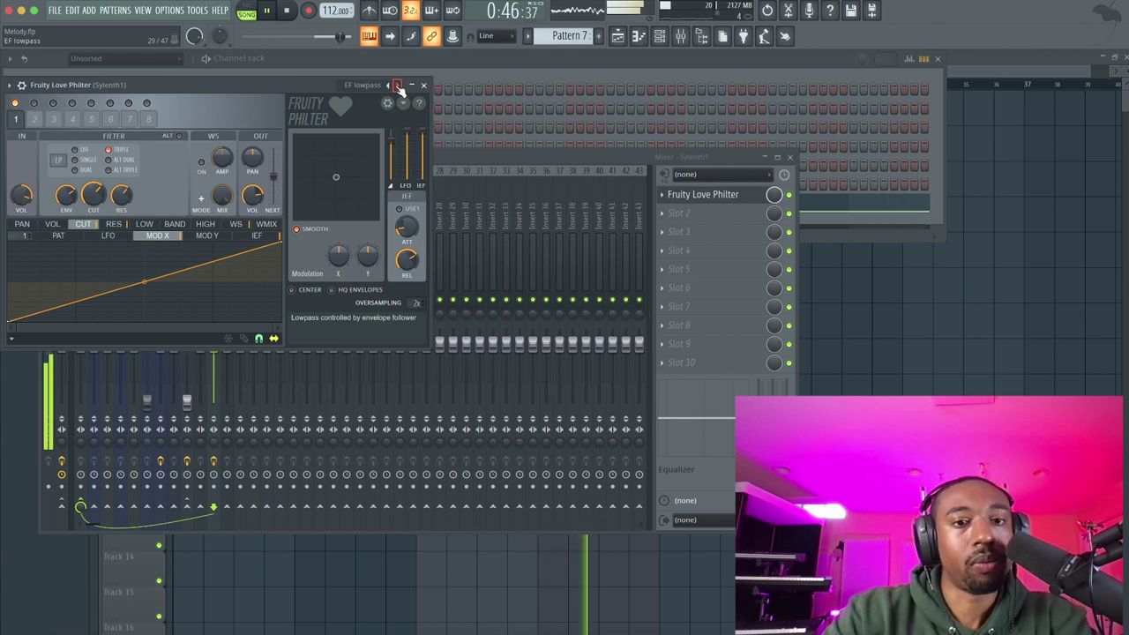
{"action": "left_click", "coordinate": [397, 86]}
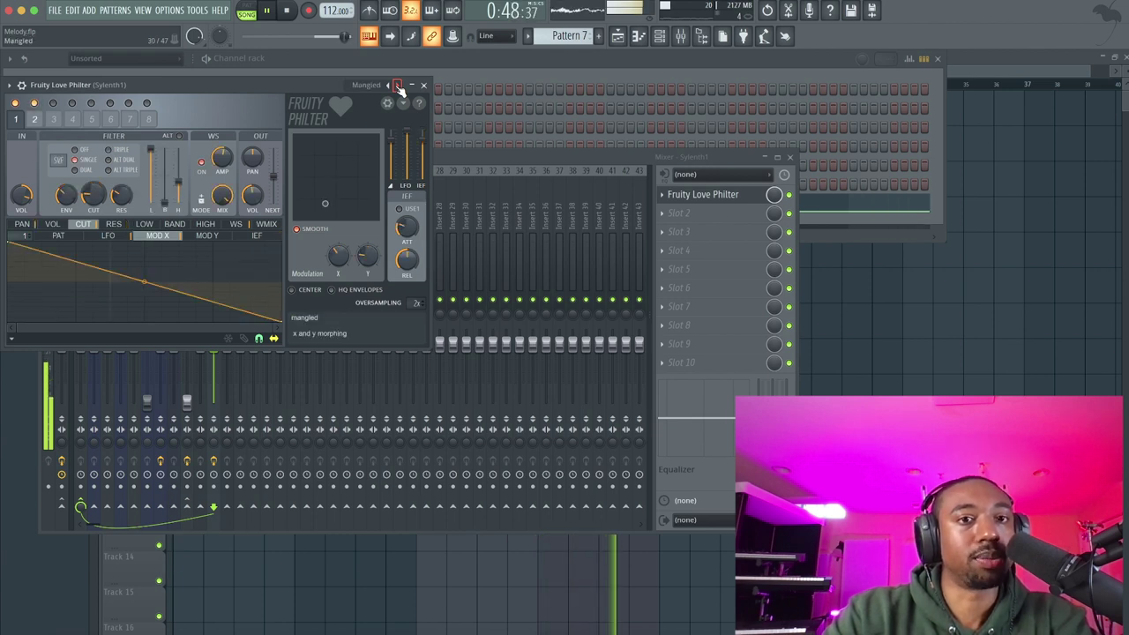
{"action": "left_click", "coordinate": [397, 86]}
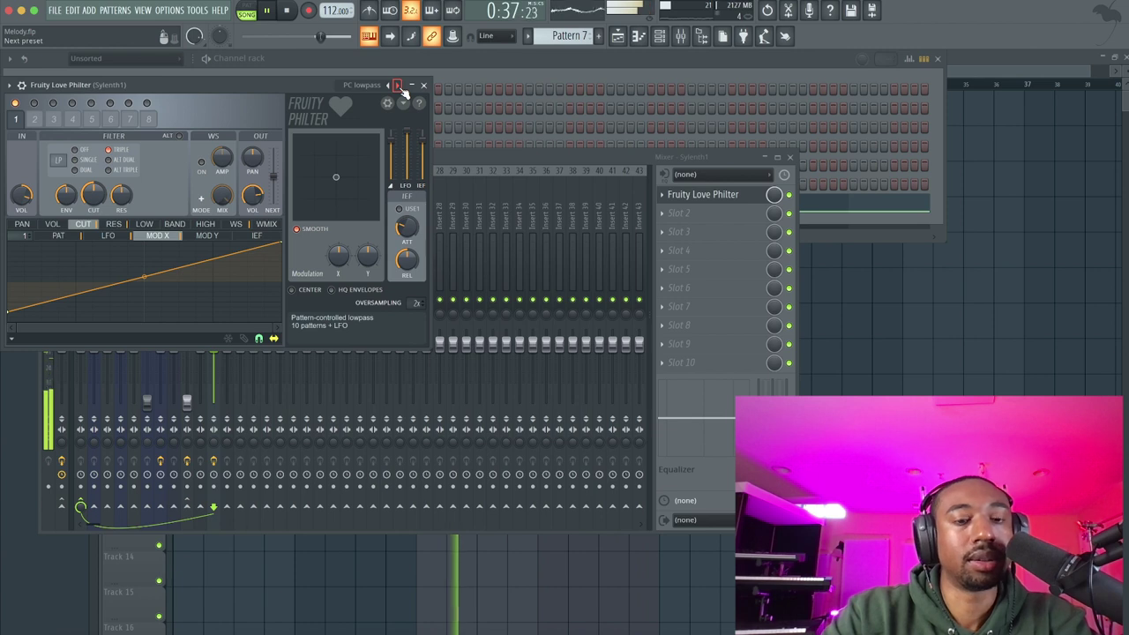
{"action": "left_click", "coordinate": [397, 86]}
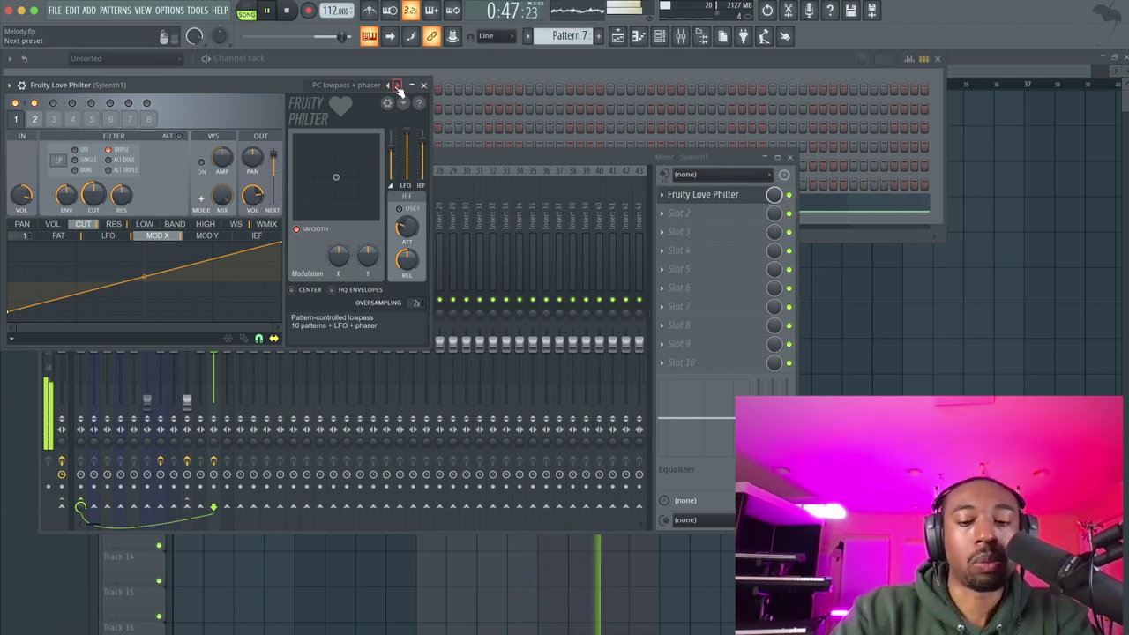
{"action": "left_click", "coordinate": [398, 86]}
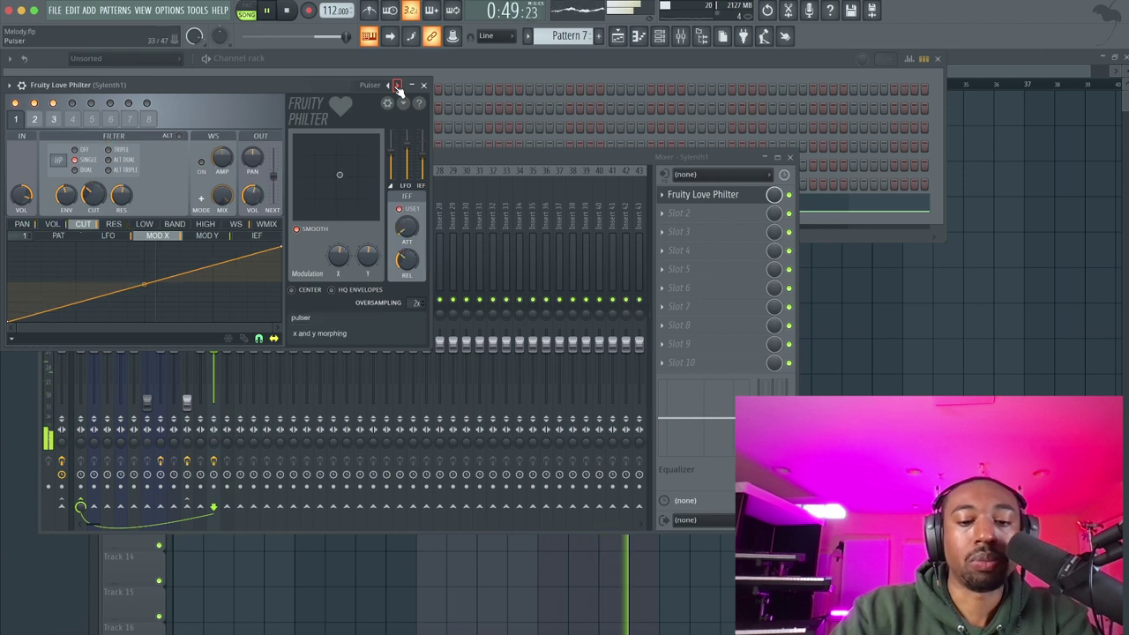
{"action": "left_click", "coordinate": [398, 86]}
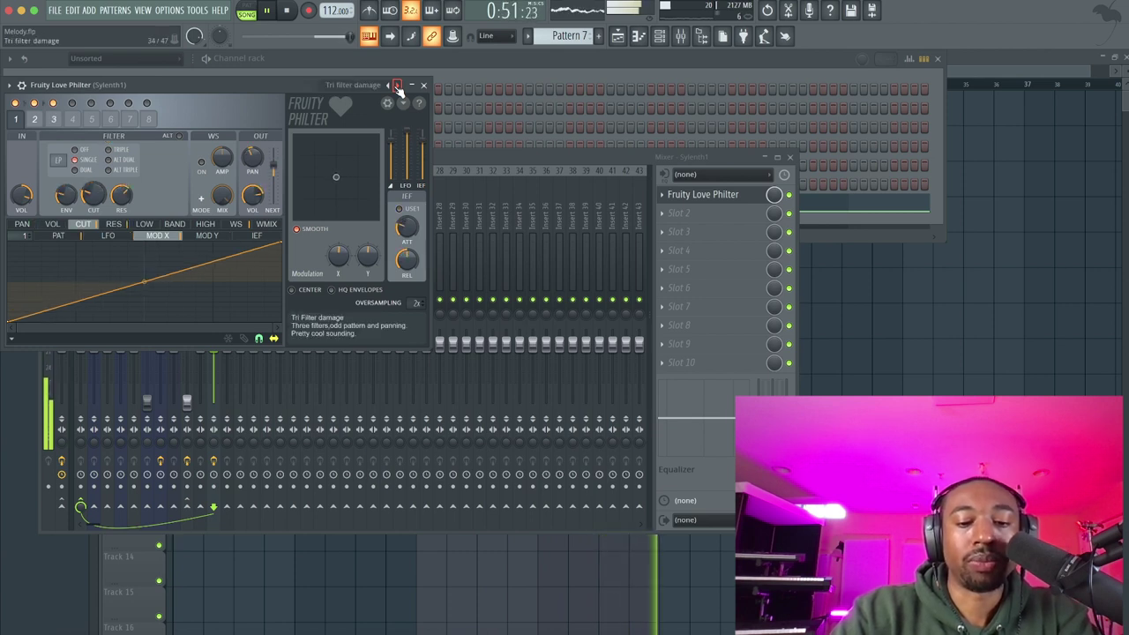
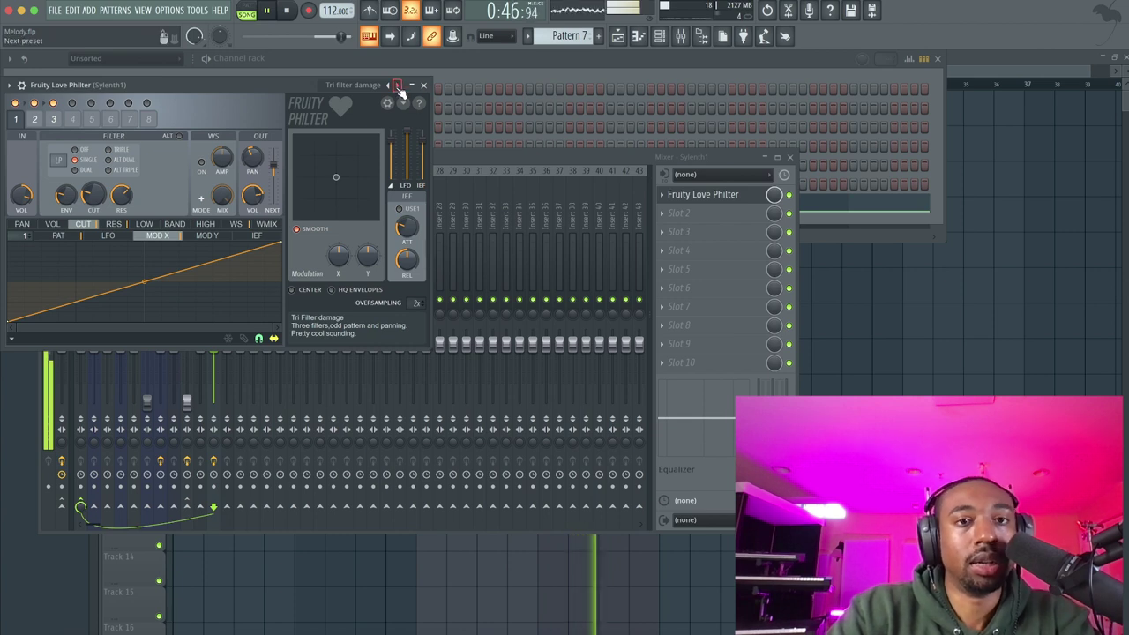
{"action": "left_click", "coordinate": [398, 86]}
{"action": "left_click", "coordinate": [389, 87]}
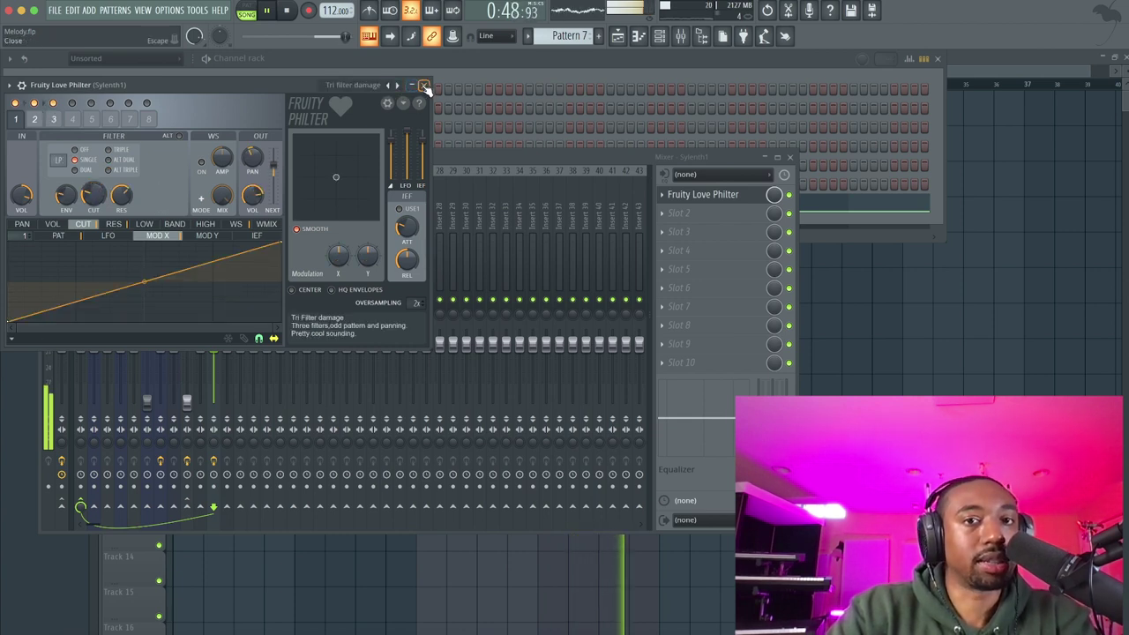
{"action": "left_click", "coordinate": [423, 84]}
- Hide the channel rack and bring up the mixer over the playlist
{"action": "right_click", "coordinate": [869, 334]}
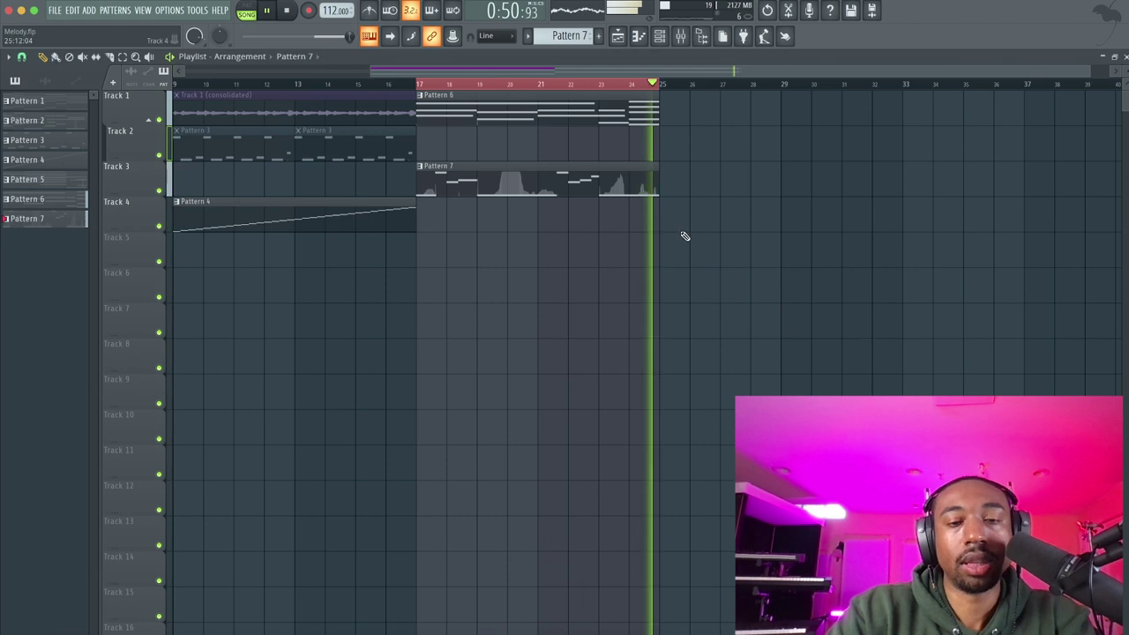
{"action": "left_click", "coordinate": [682, 40]}
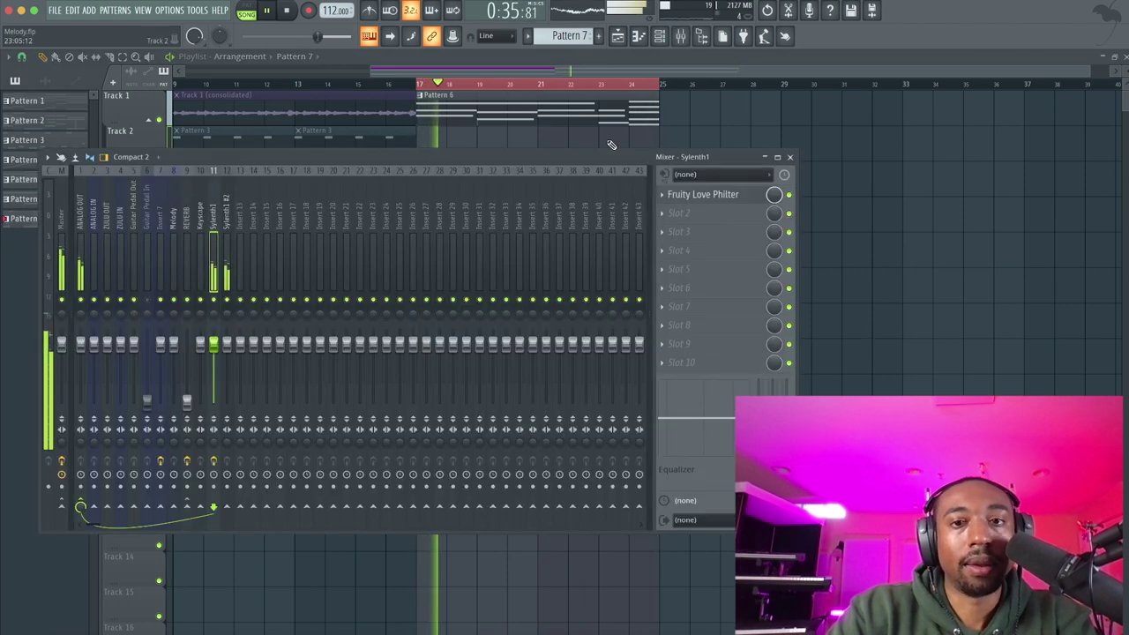
{"action": "left_click", "coordinate": [787, 157]}
{"action": "left_click", "coordinate": [684, 38]}
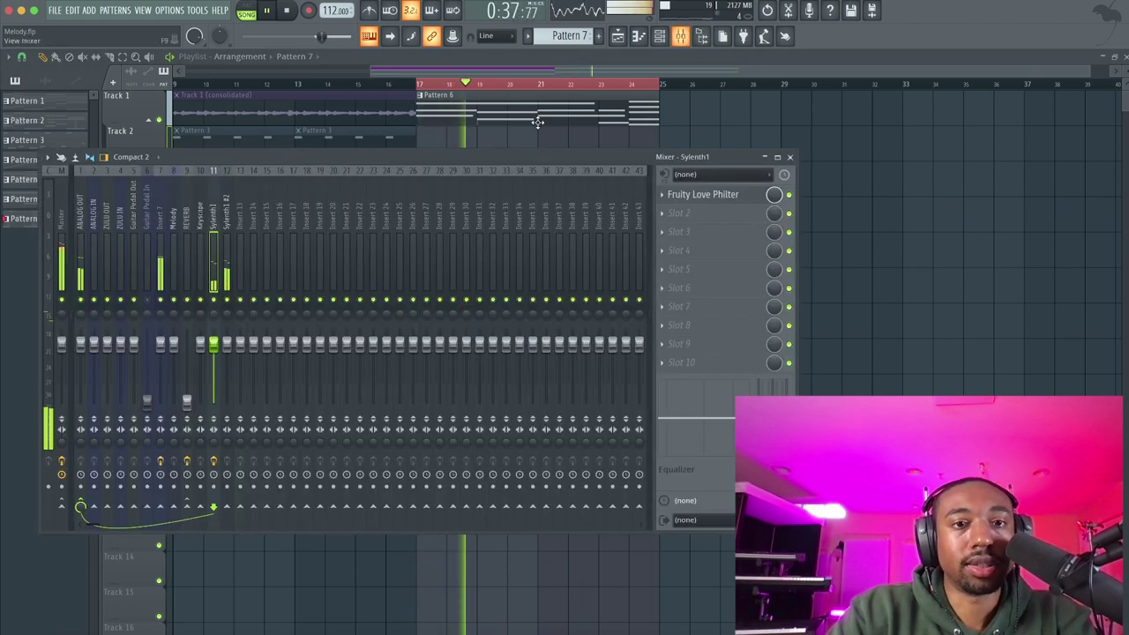
- Close the mixer and clear the playlist's time selection over bars 17 to 25
{"action": "left_click", "coordinate": [787, 157]}
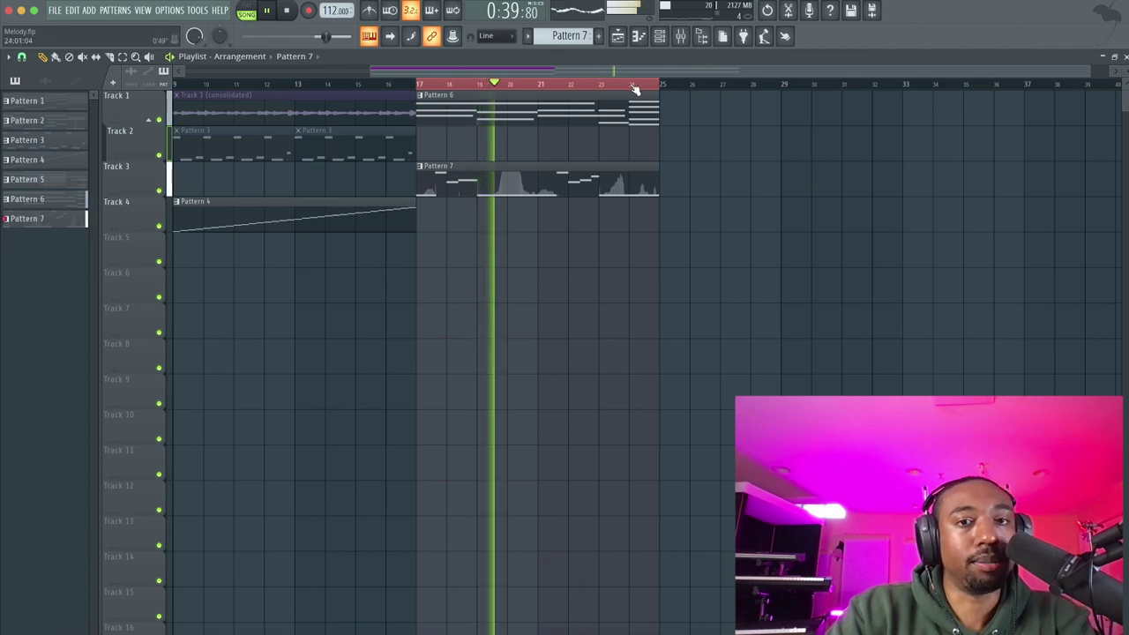
{"action": "right_click", "coordinate": [576, 85]}
{"action": "scroll", "coordinate": [391, 204], "scroll_direction": "down", "scroll_amount": 5}
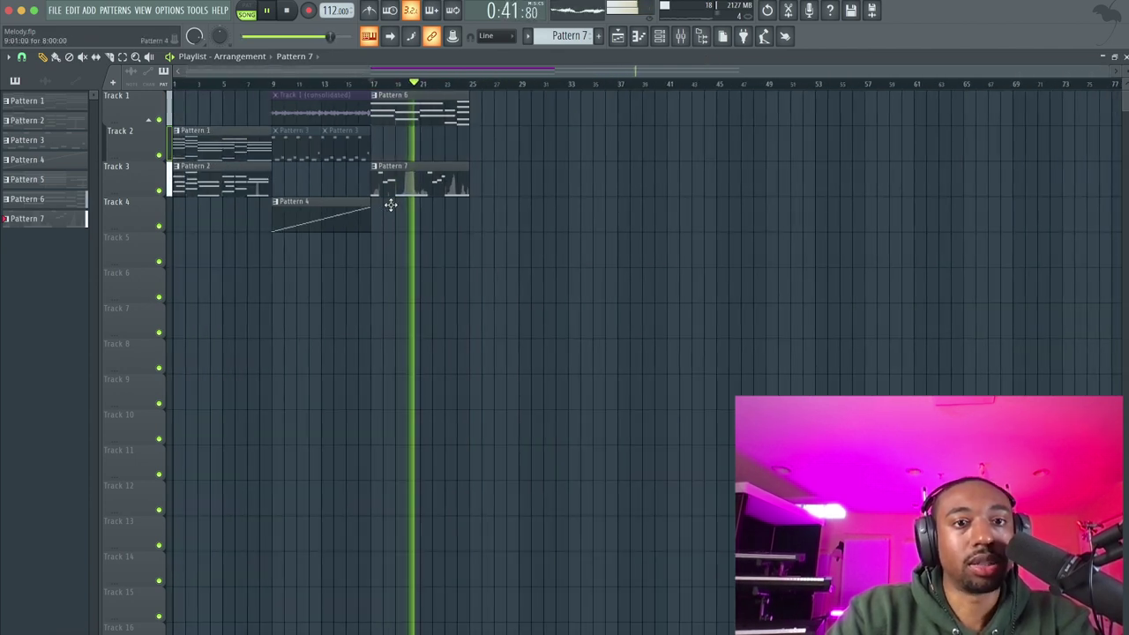
- Play the whole arrangement from the beginning and save the project
{"action": "key", "text": "space"}
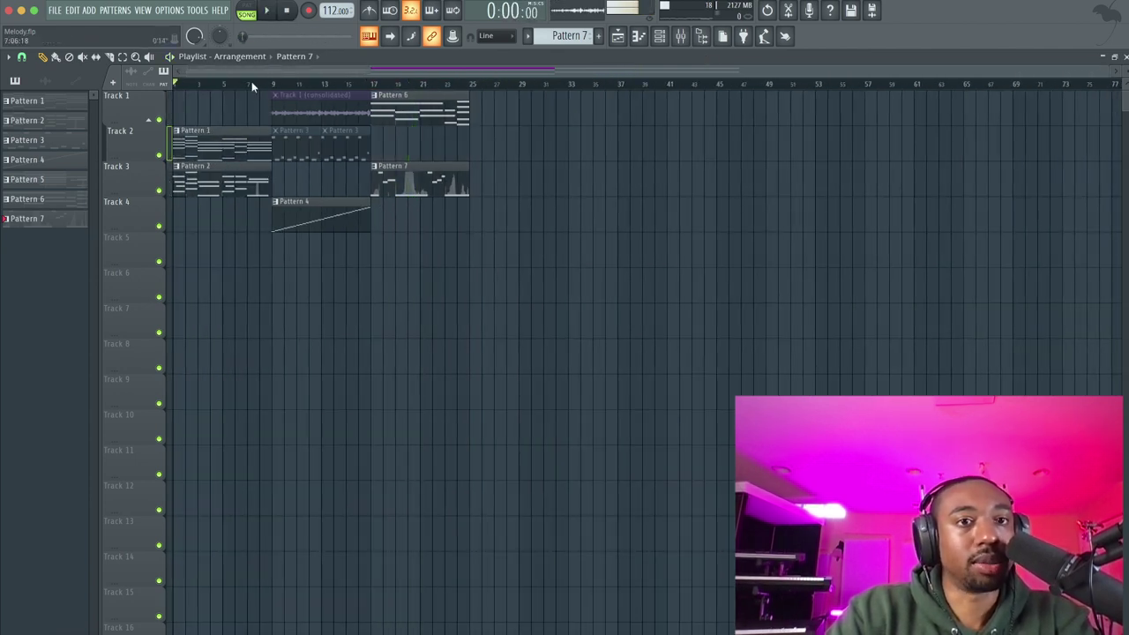
{"action": "key", "text": "space"}
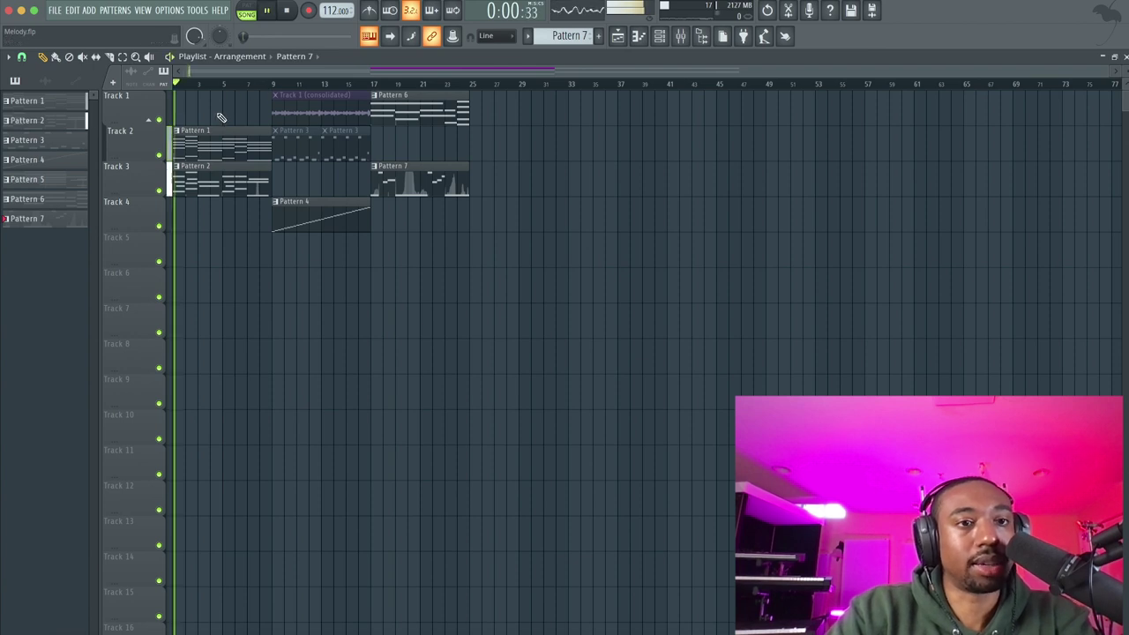
{"action": "left_click", "coordinate": [684, 37]}
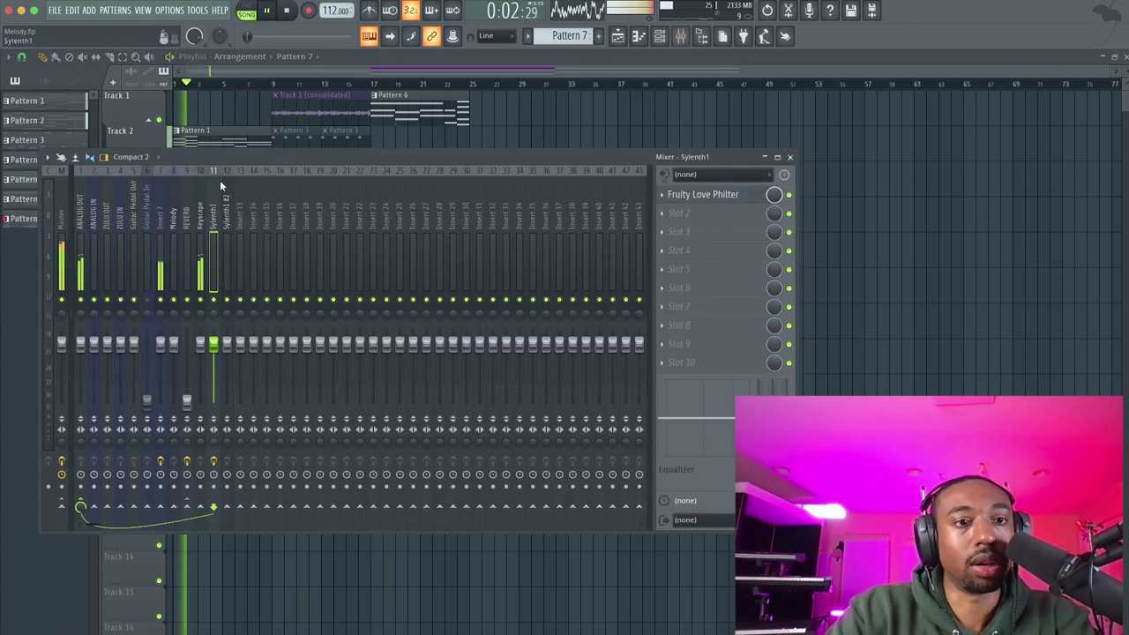
{"action": "key", "text": "F9"}
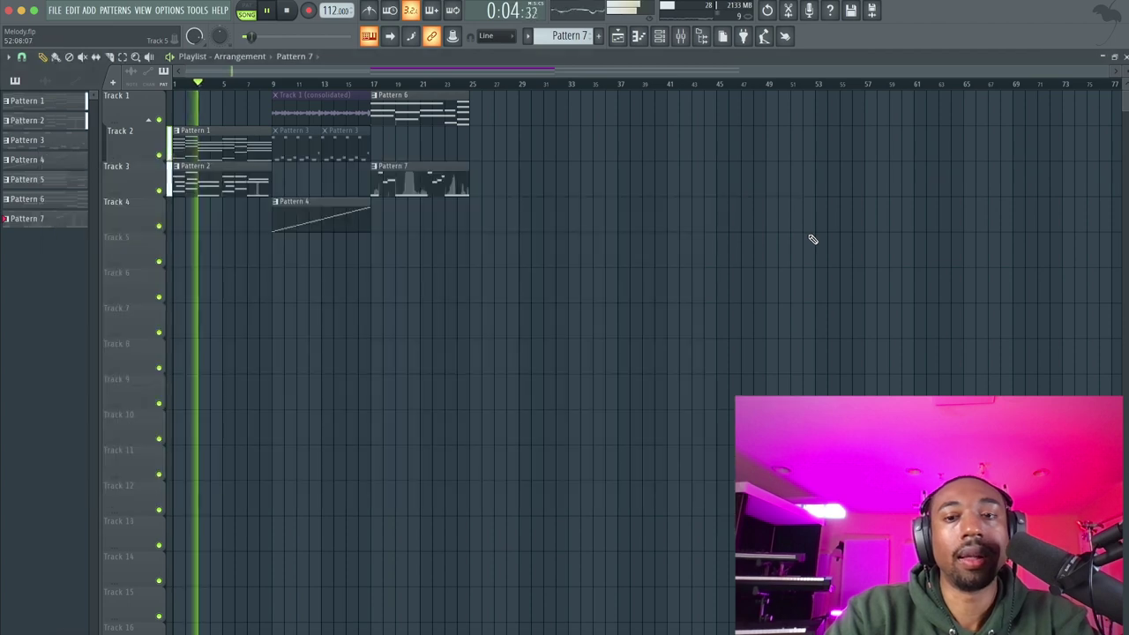
{"action": "scroll", "coordinate": [456, 222], "scroll_direction": "up", "scroll_amount": 4}
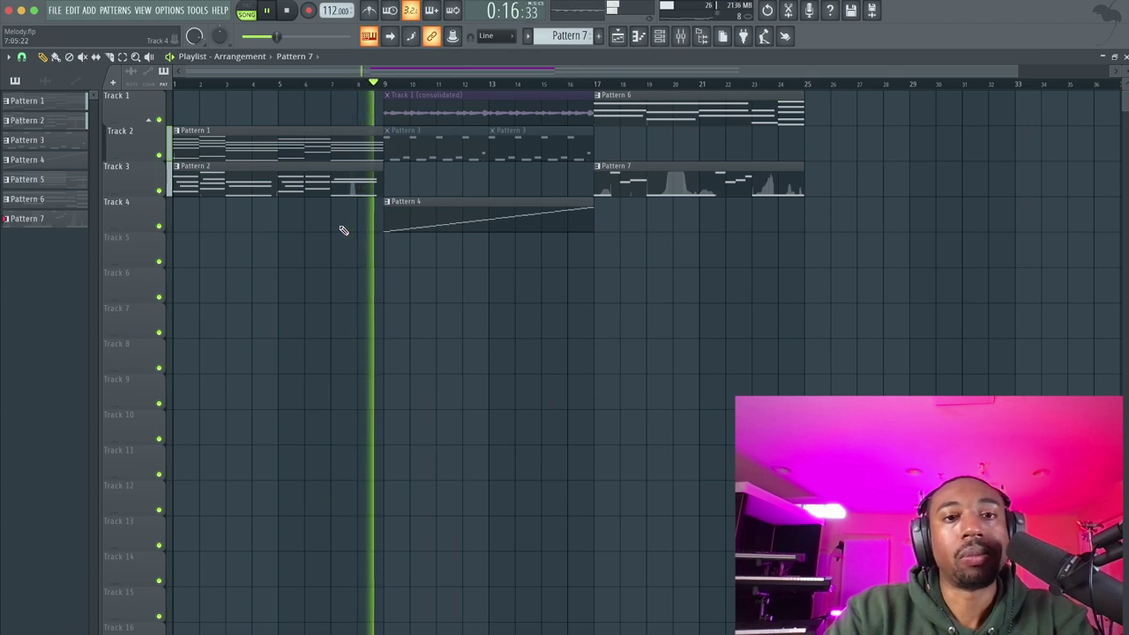
{"action": "key", "text": "ctrl+s"}
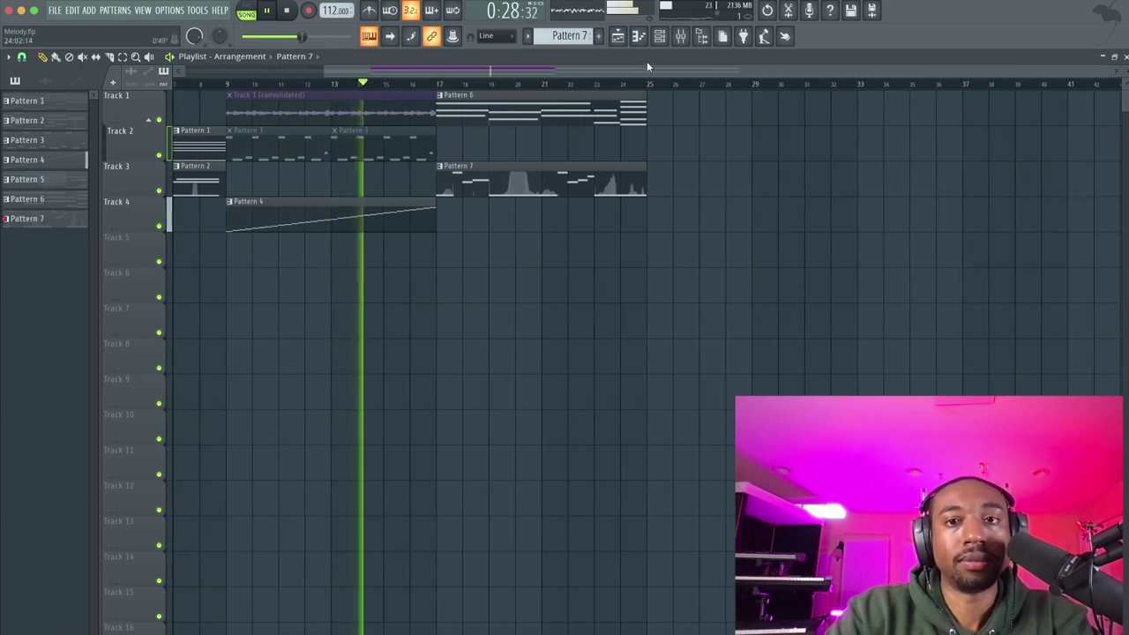
- Check the mixer levels while the Scorch and Sylenth1 sections play, stop playback and close the mixer
{"action": "left_click", "coordinate": [681, 35]}
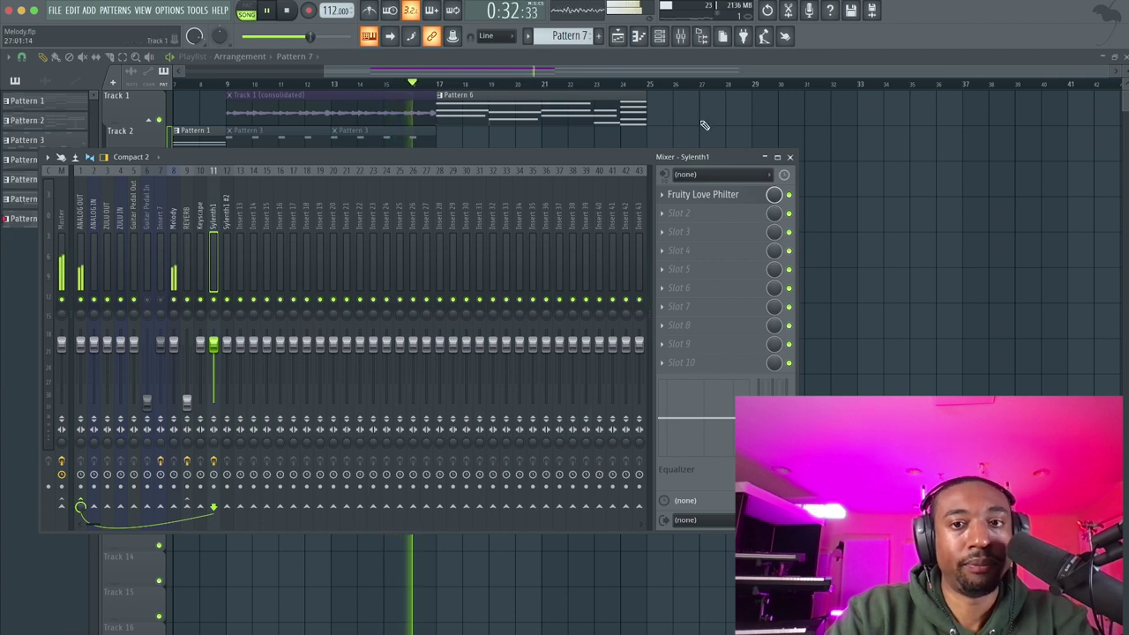
{"action": "key", "text": "F9"}
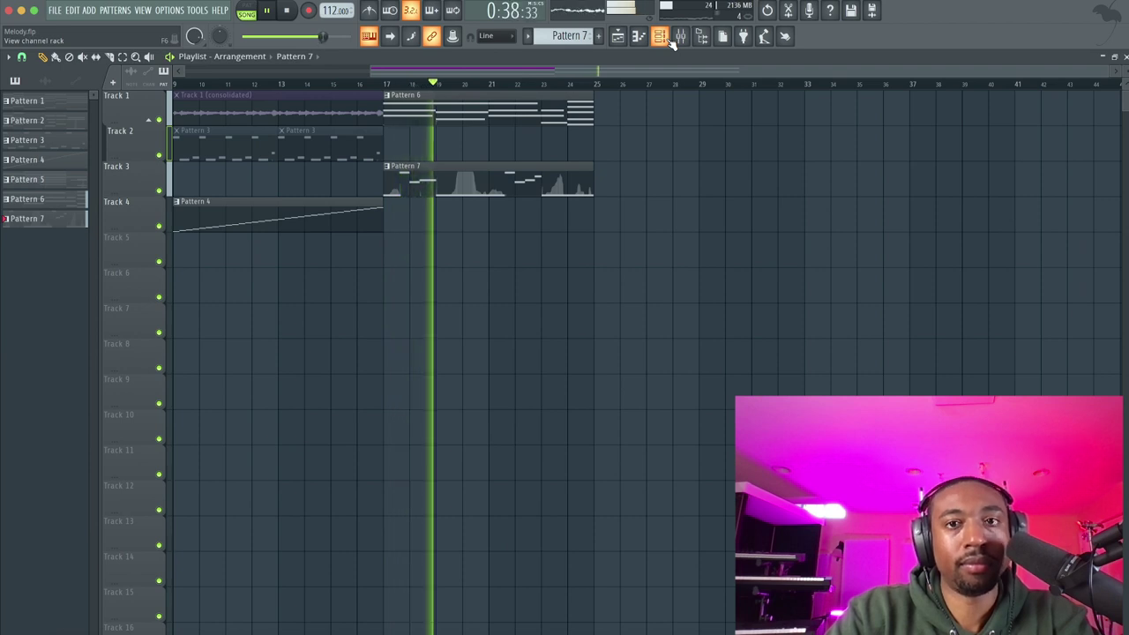
{"action": "left_click", "coordinate": [680, 36]}
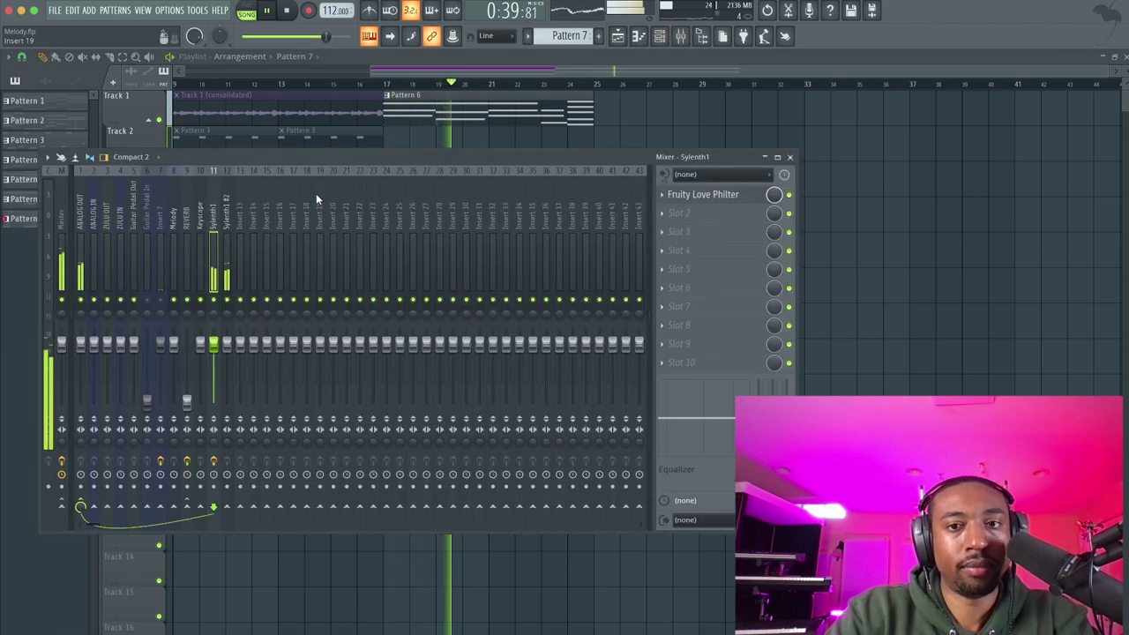
{"action": "left_click", "coordinate": [791, 158]}
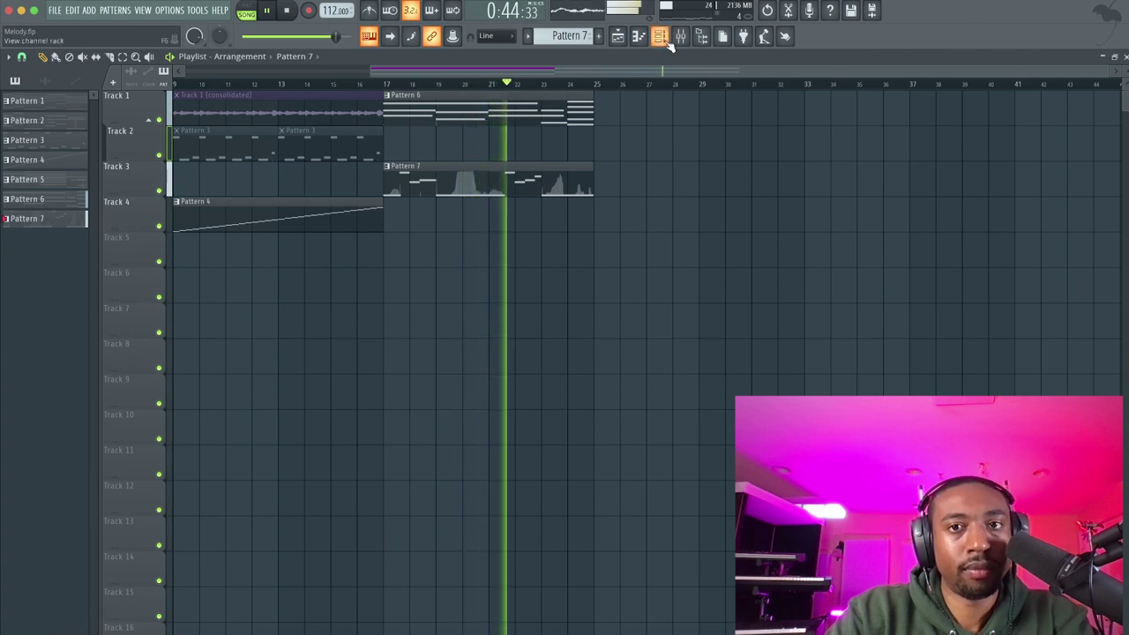
{"action": "left_click", "coordinate": [680, 37]}
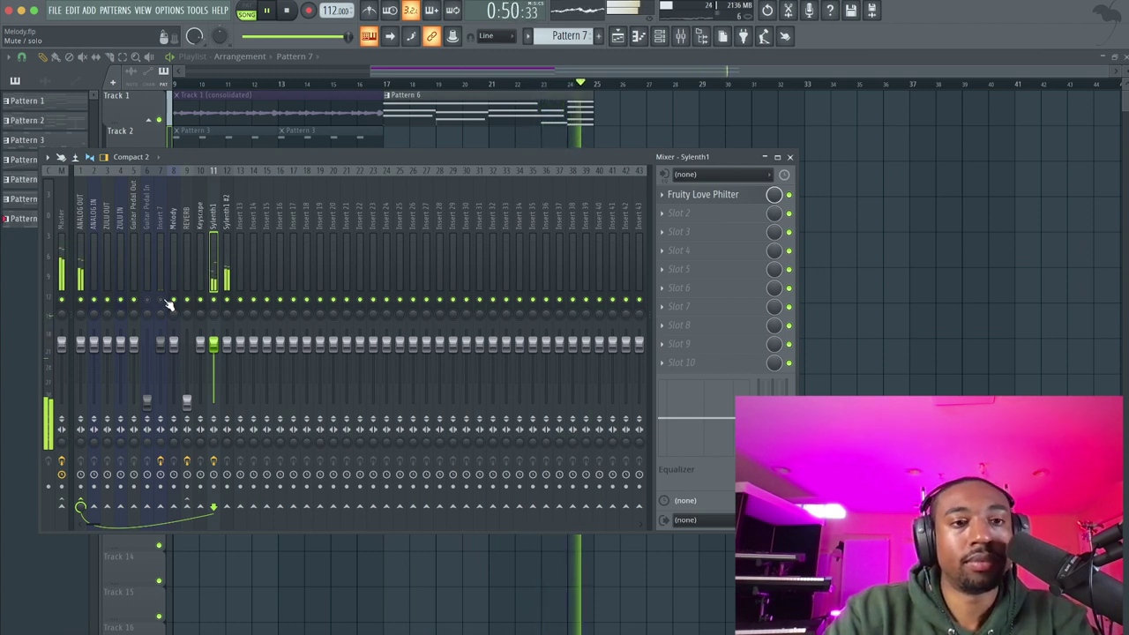
{"action": "key", "text": "space"}
{"action": "right_click", "coordinate": [648, 118]}
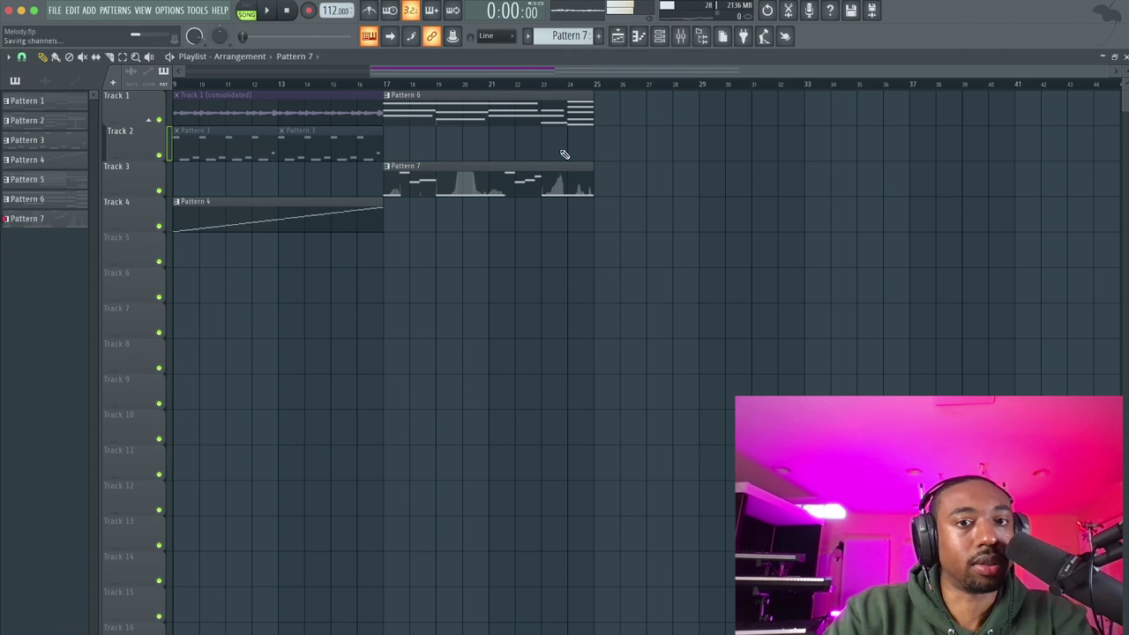
- Review the arrangement's sections in the playlist, marking the Sylenth1 section from bar 17 in the timeline
{"action": "scroll", "coordinate": [563, 152], "scroll_direction": "left", "scroll_amount": 5}
{"action": "left_click_drag", "start_coordinate": [330, 128], "coordinate": [254, 193]}
{"action": "left_click", "coordinate": [403, 214]}
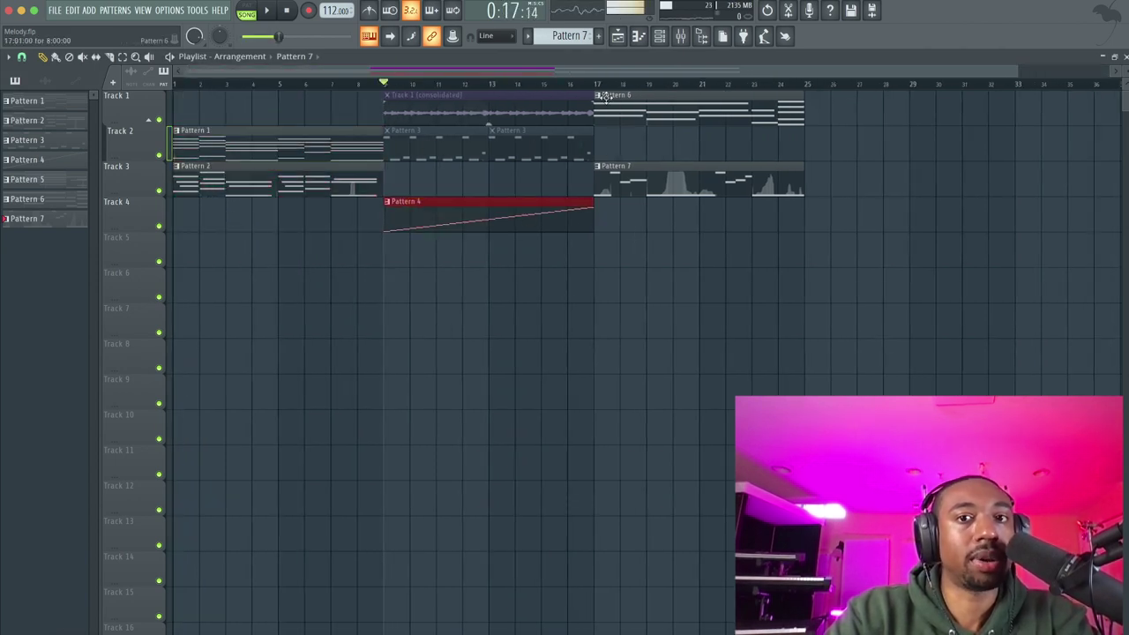
{"action": "left_click_drag", "start_coordinate": [599, 86], "coordinate": [818, 101]}
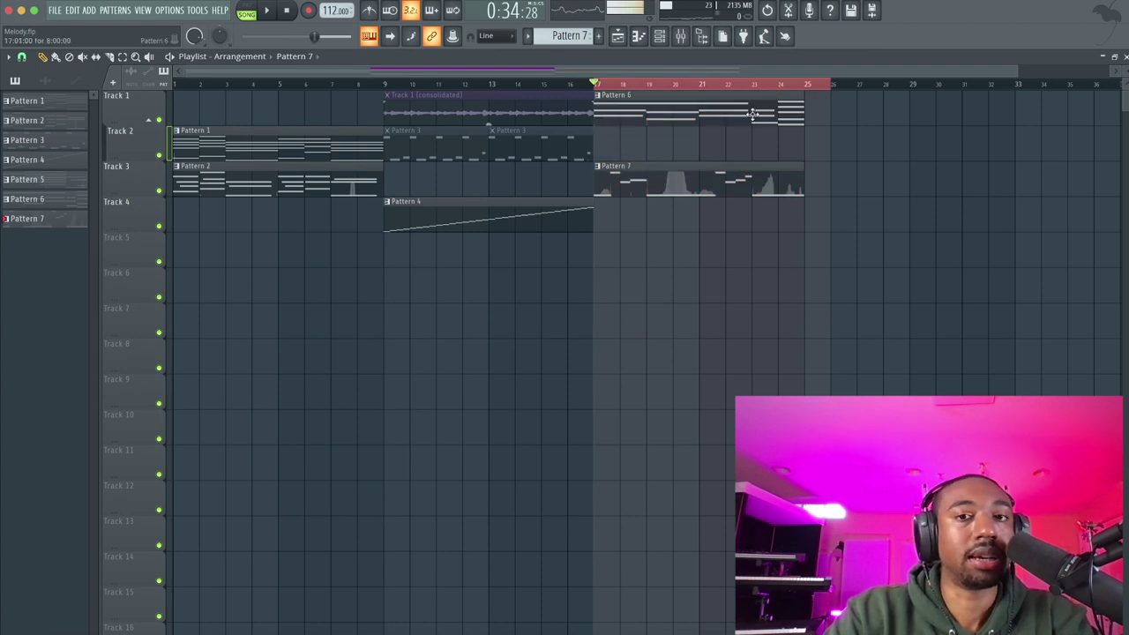
{"action": "scroll", "coordinate": [474, 101], "scroll_direction": "right", "scroll_amount": 10}
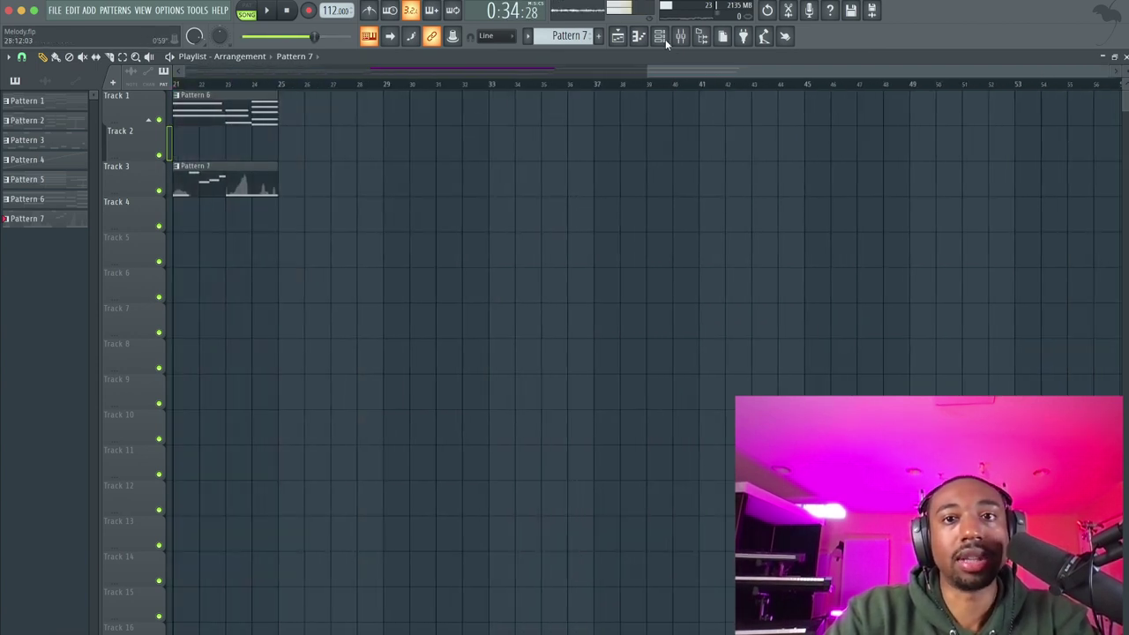
- Show the channel rack and create a new empty Pattern 8
{"action": "left_click", "coordinate": [663, 38]}
{"action": "left_click", "coordinate": [646, 41]}
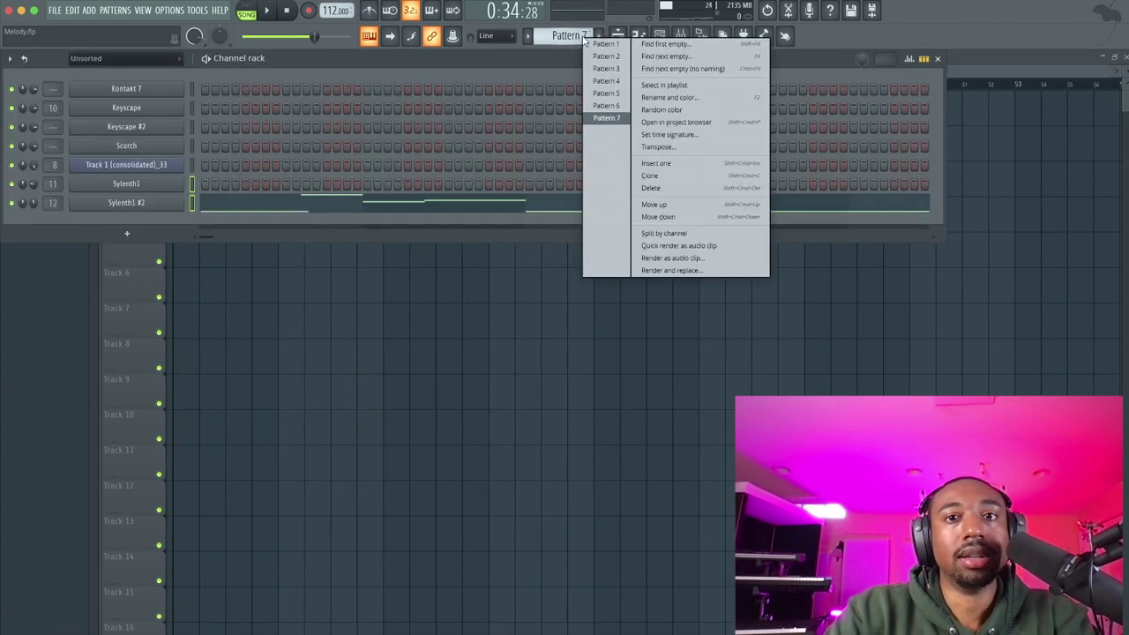
{"action": "left_click", "coordinate": [646, 43]}
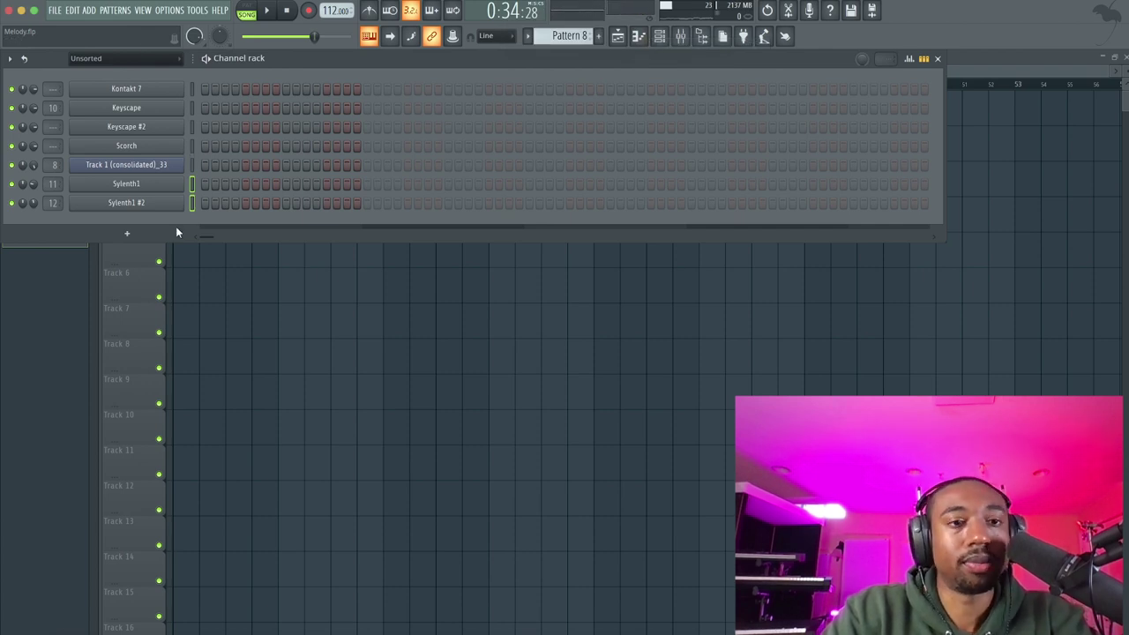
- Add a ZENOLOGY channel to the channel rack
{"action": "left_click", "coordinate": [127, 233]}
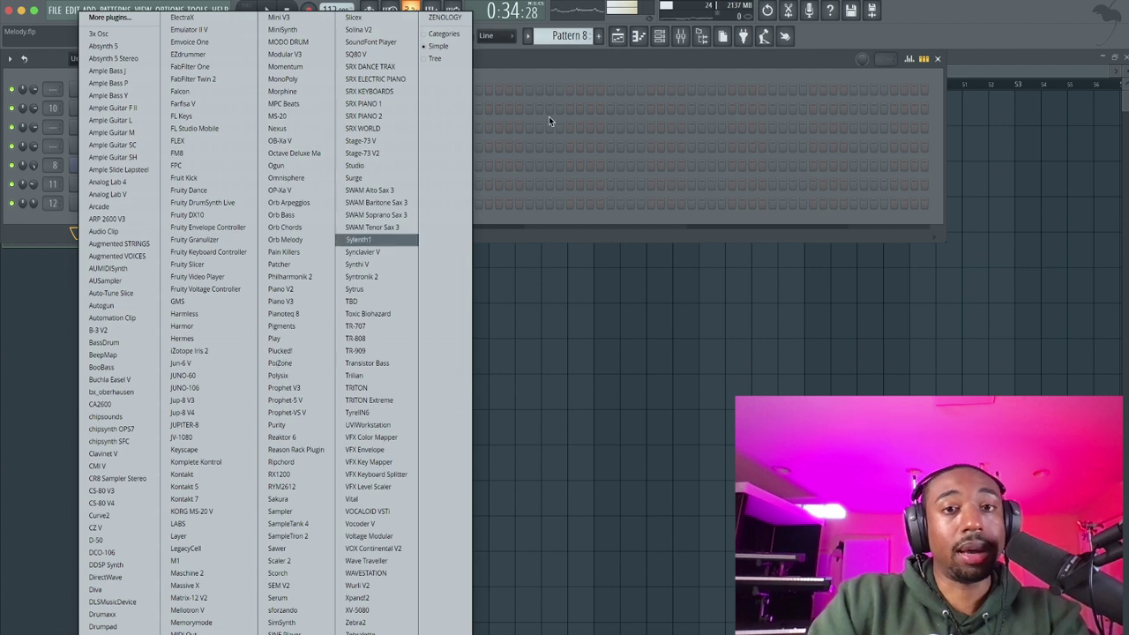
{"action": "left_click", "coordinate": [542, 78]}
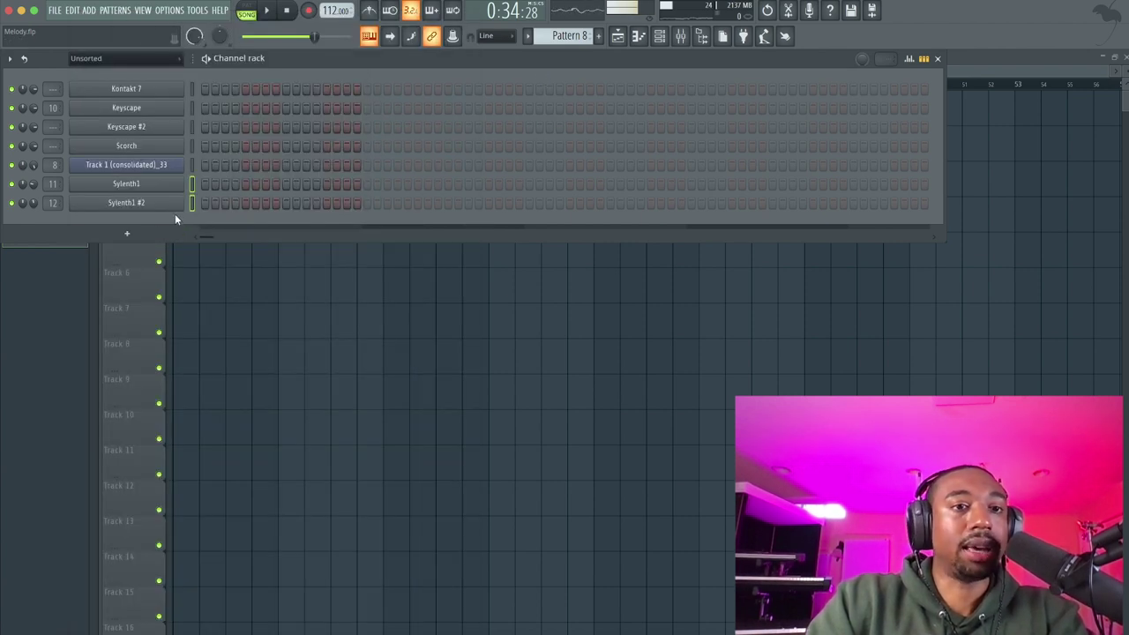
{"action": "left_click", "coordinate": [127, 232]}
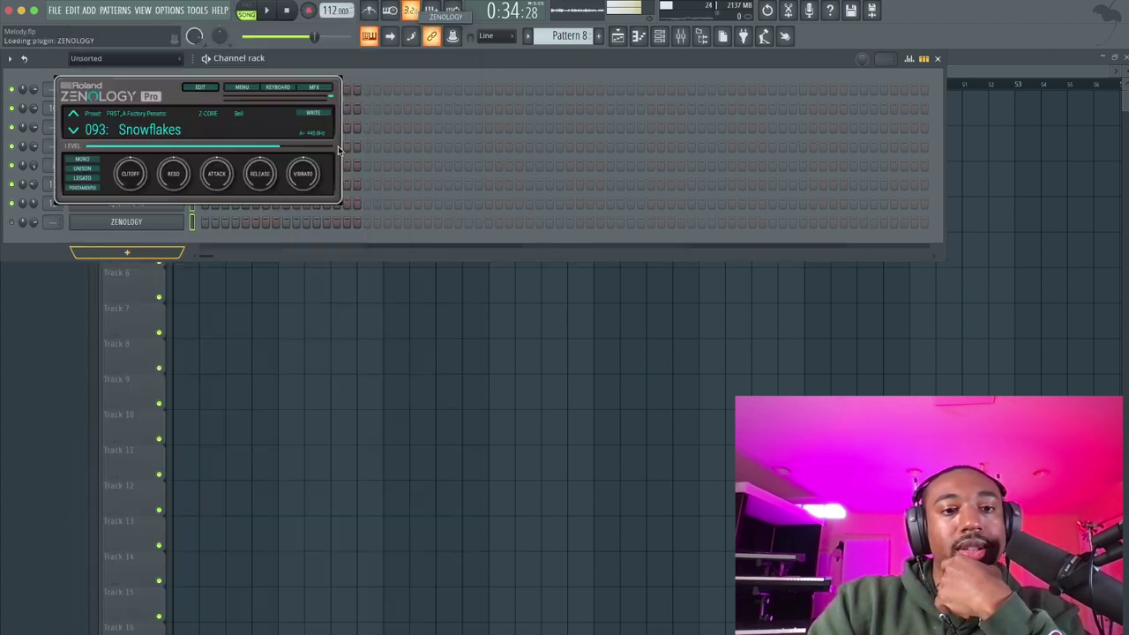
- Filter ZENOLOGY's tones to the JUNO-106 model and Synth category, load 0040: Bright Brass and close the tone browser
{"action": "left_click", "coordinate": [165, 133]}
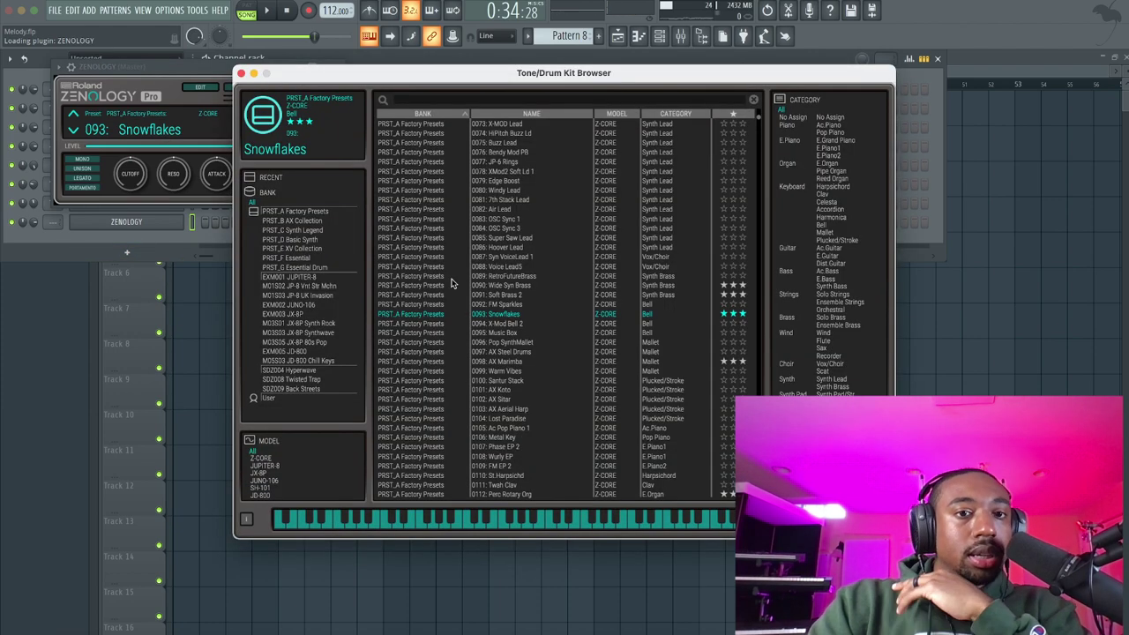
{"action": "left_click", "coordinate": [270, 482]}
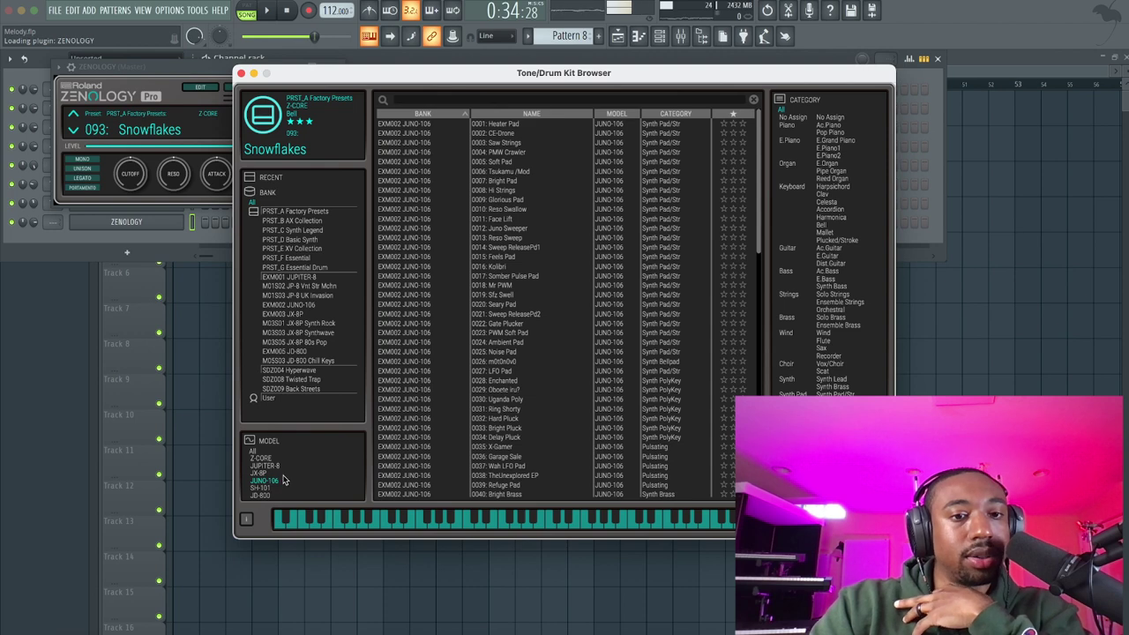
{"action": "left_click_drag", "start_coordinate": [477, 75], "coordinate": [255, 75]}
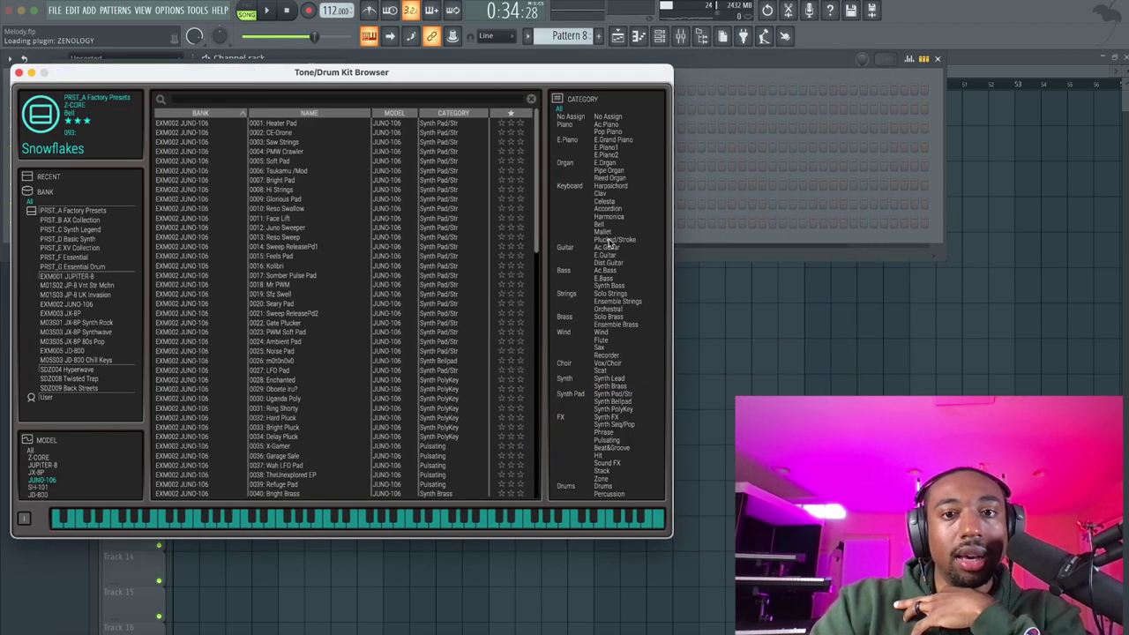
{"action": "left_click", "coordinate": [565, 380]}
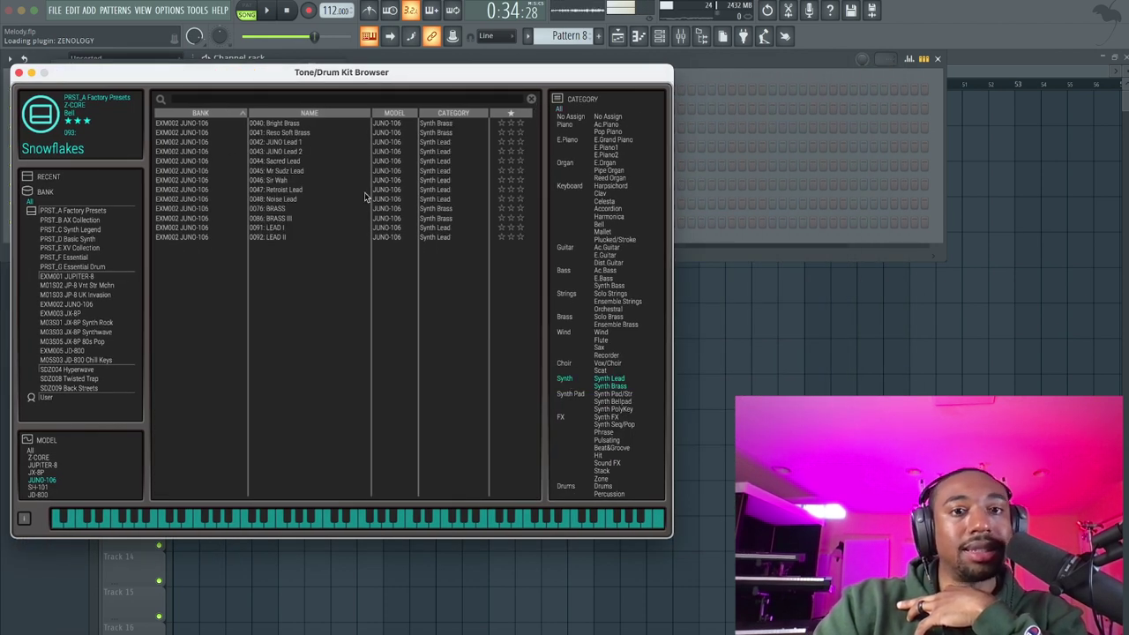
{"action": "left_click", "coordinate": [324, 125]}
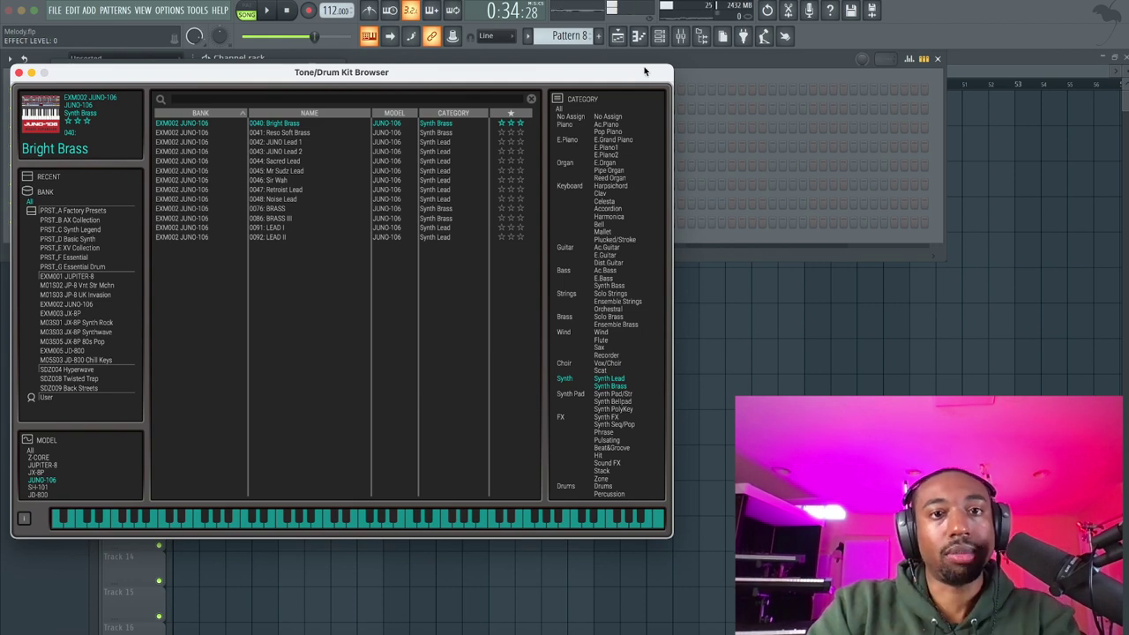
{"action": "left_click", "coordinate": [19, 72]}
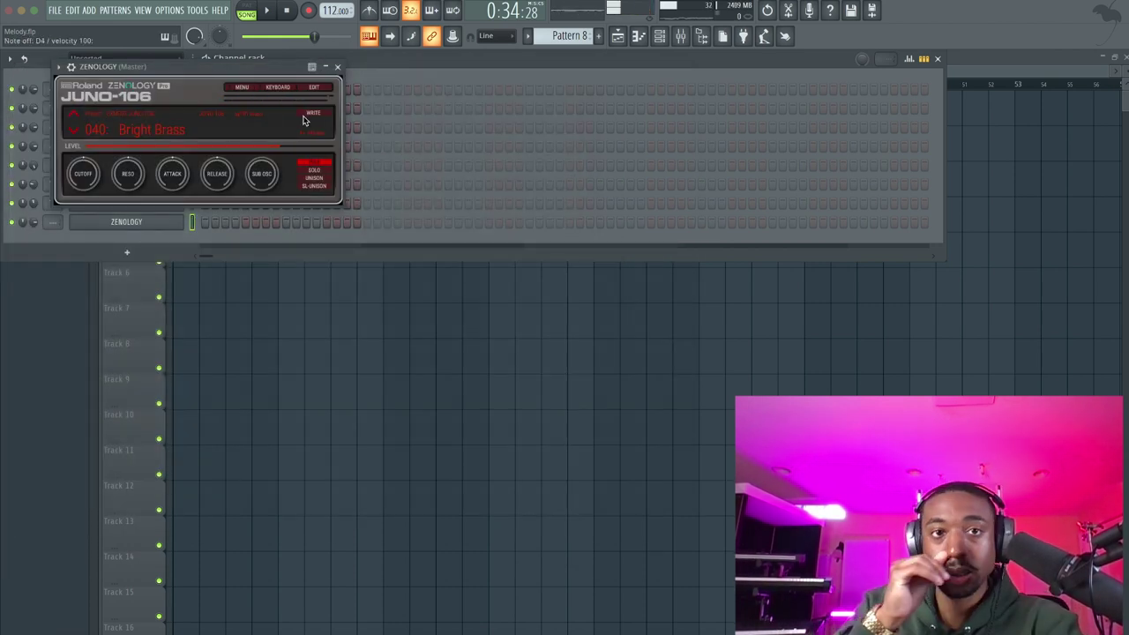
- Switch playback to pattern mode with the metronome on, test it briefly and close the ZENOLOGY window
{"action": "key", "text": "l"}
{"action": "left_click", "coordinate": [263, 10]}
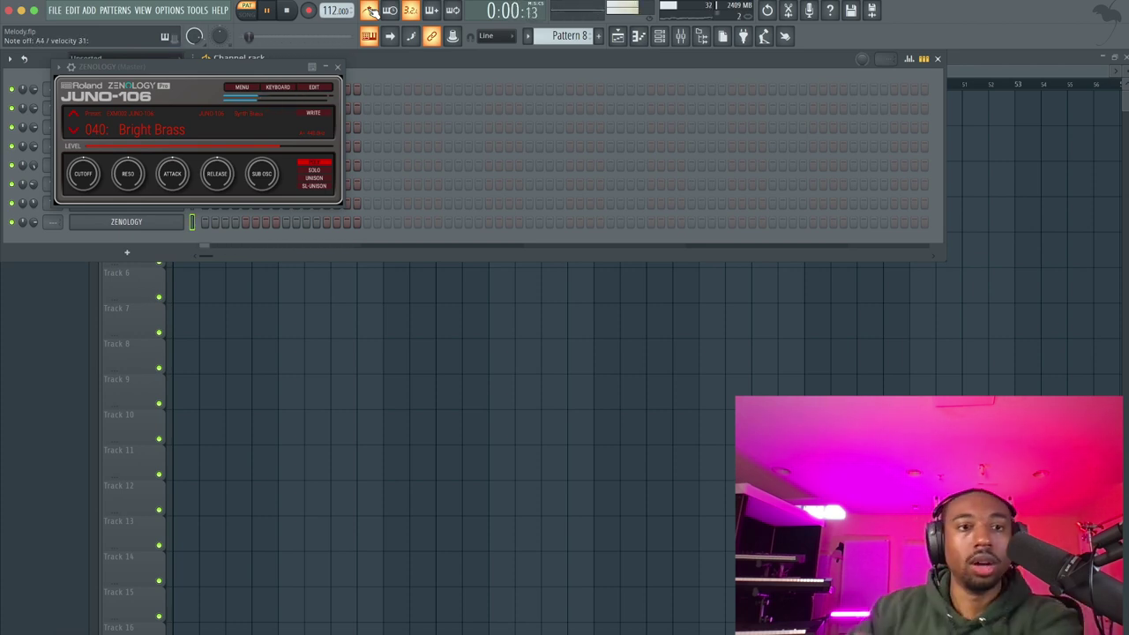
{"action": "key", "text": "space"}
{"action": "left_click", "coordinate": [338, 67]}
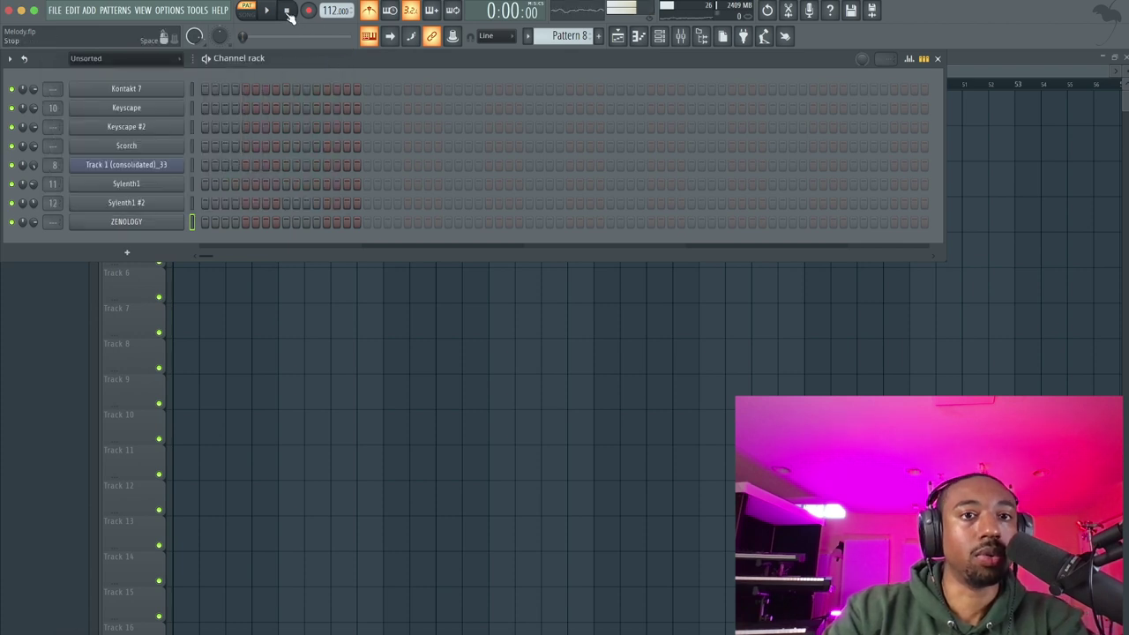
- Record an eight-bar ZENOLOGY part into Pattern 8 and open it in the piano roll
{"action": "left_click", "coordinate": [308, 10]}
{"action": "left_click", "coordinate": [536, 396]}
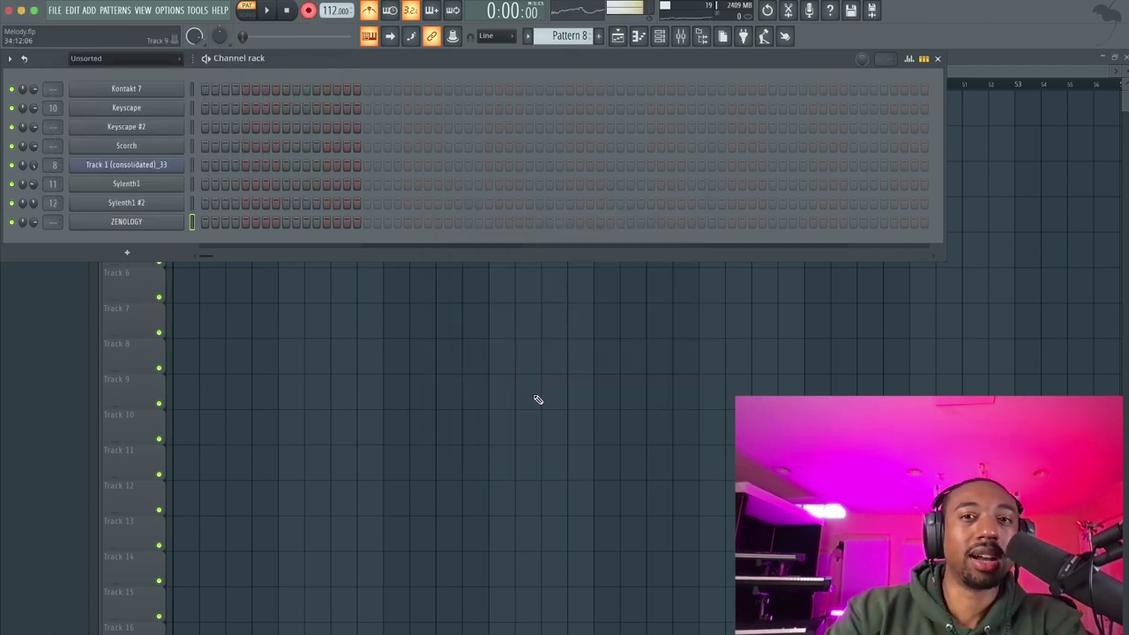
{"action": "key", "text": "F5"}
{"action": "left_click", "coordinate": [660, 36]}
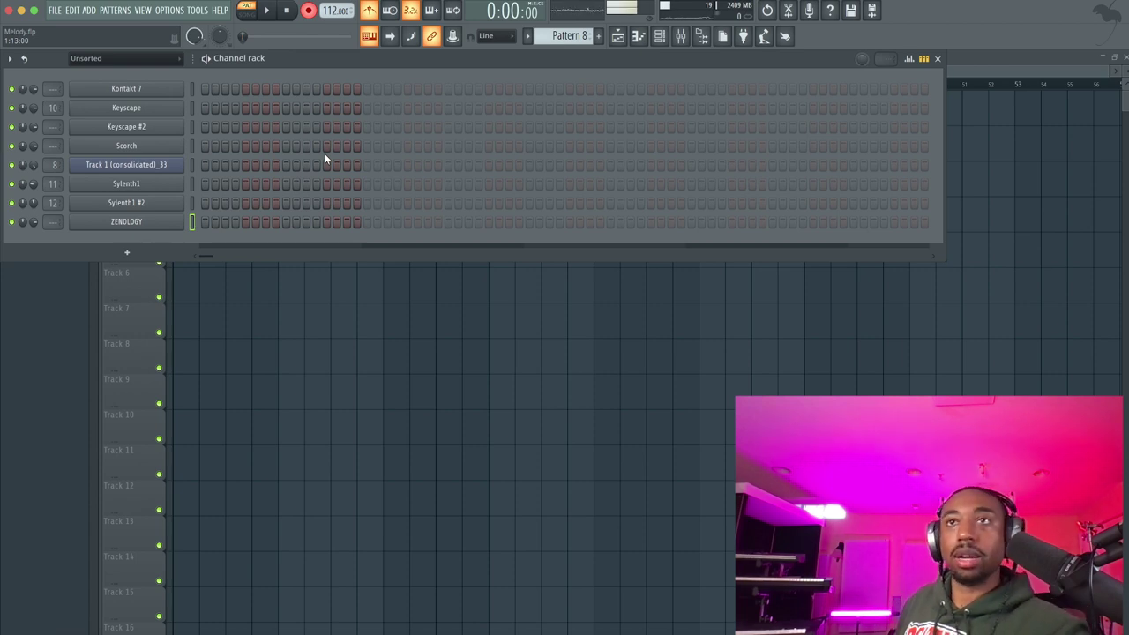
{"action": "key", "text": "space"}
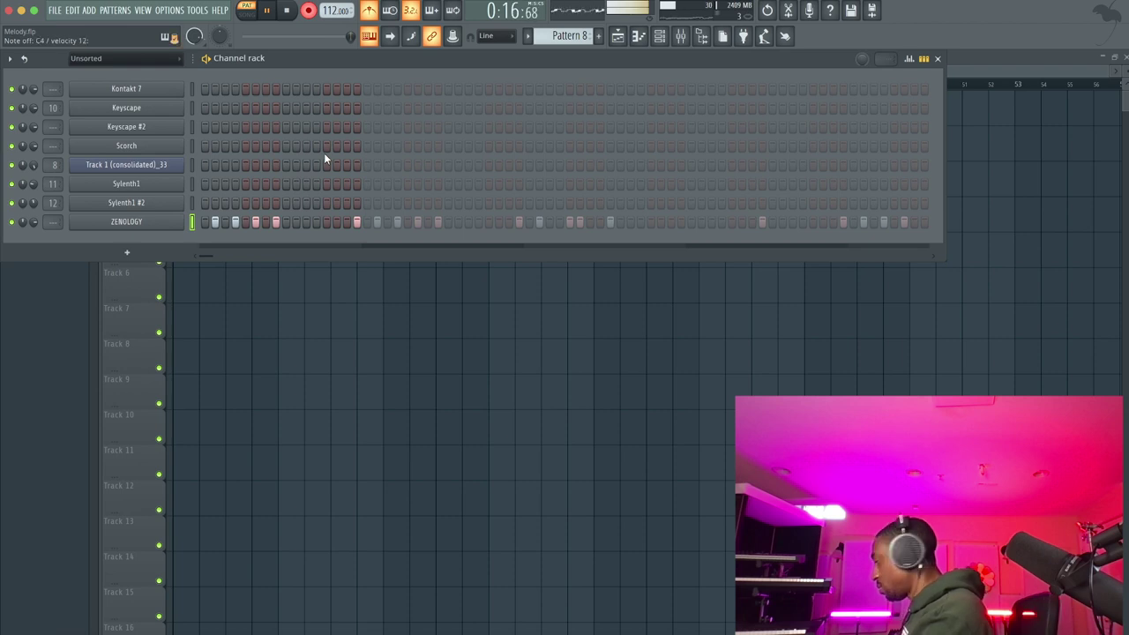
{"action": "key", "text": "space"}
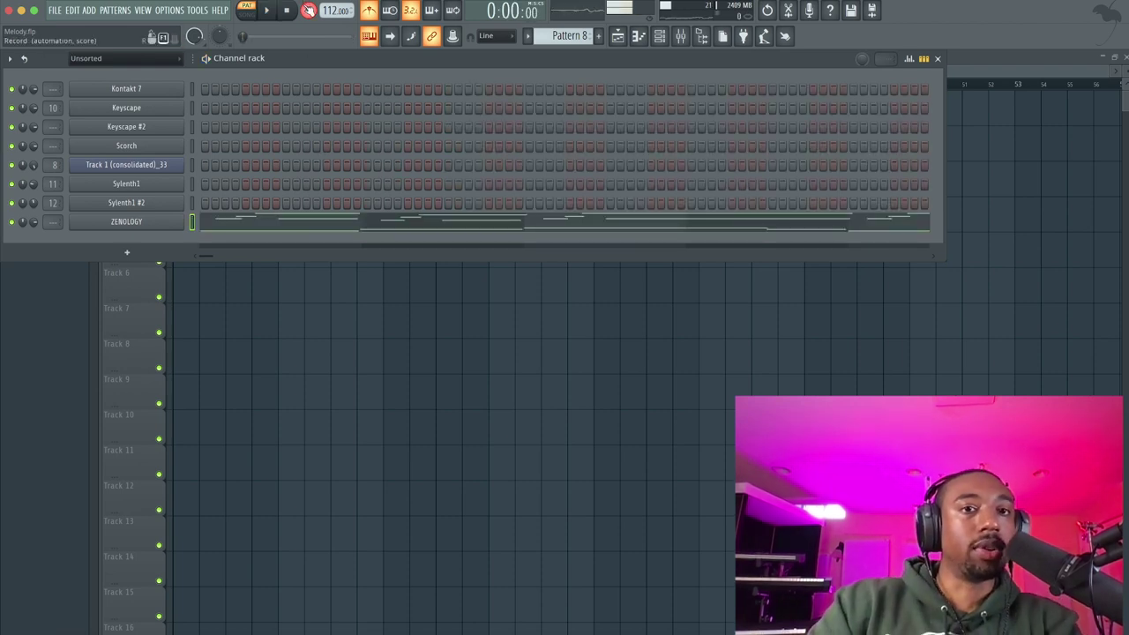
{"action": "left_click", "coordinate": [423, 218]}
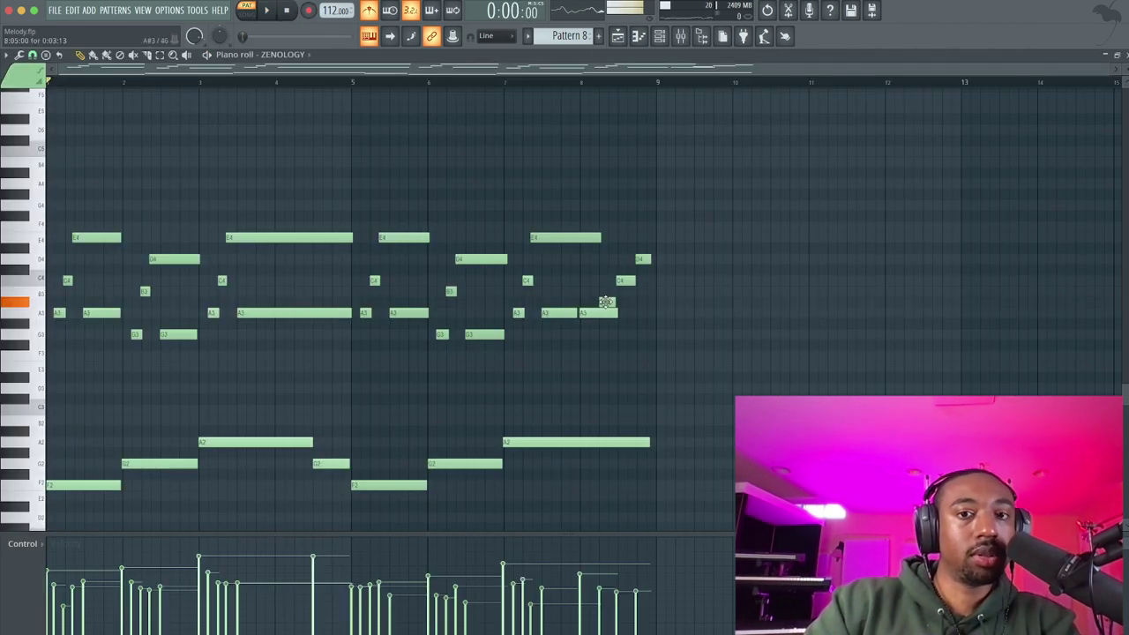
- Raise the A#3 note in bar 8 of the ZENOLOGY part to B3 and play back the start of the pattern
{"action": "left_click_drag", "start_coordinate": [606, 302], "coordinate": [606, 286]}
{"action": "key", "text": "space"}
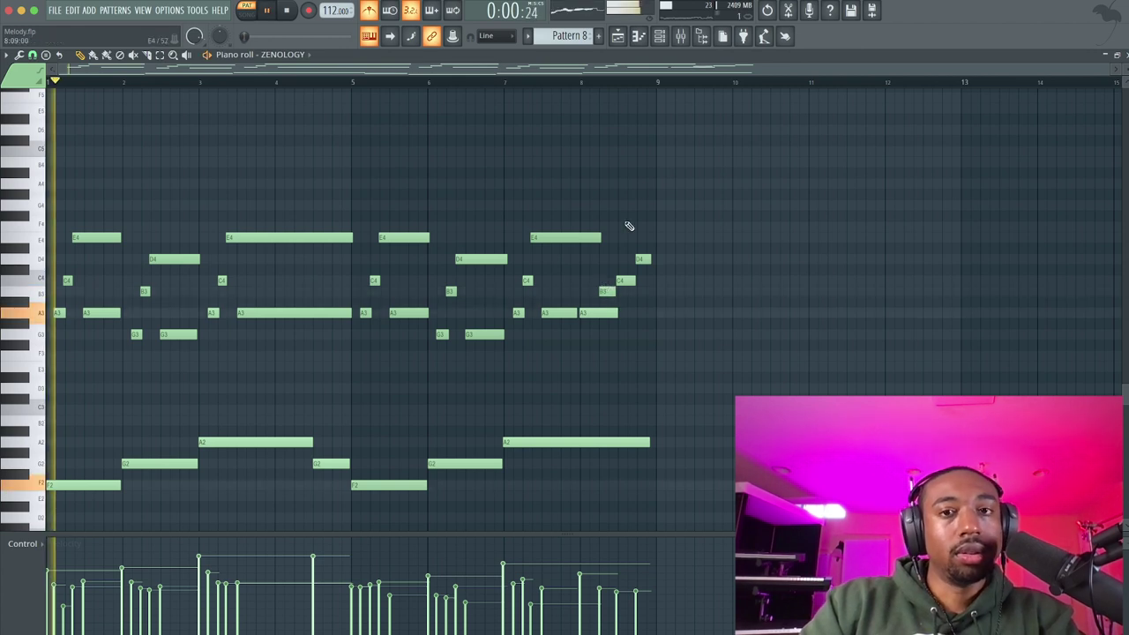
{"action": "key", "text": "space"}
- Transpose the whole ZENOLOGY part up one octave and quantize its notes to the grid
{"action": "key", "text": "ctrl+Up"}
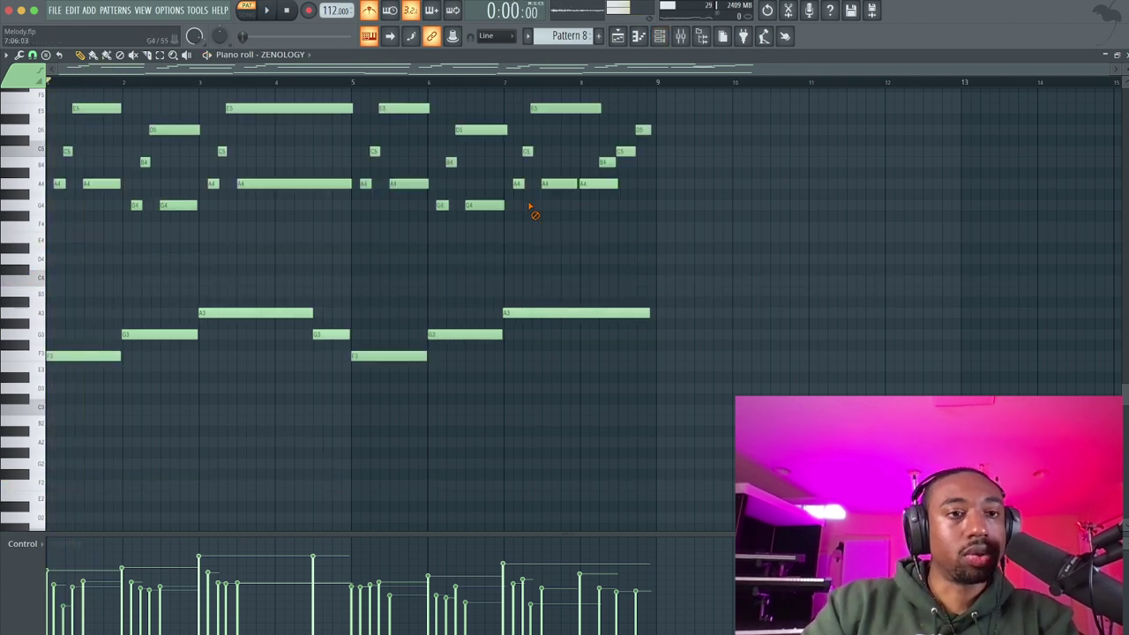
{"action": "left_click", "coordinate": [639, 35]}
{"action": "key", "text": "space"}
{"action": "key", "text": "space"}
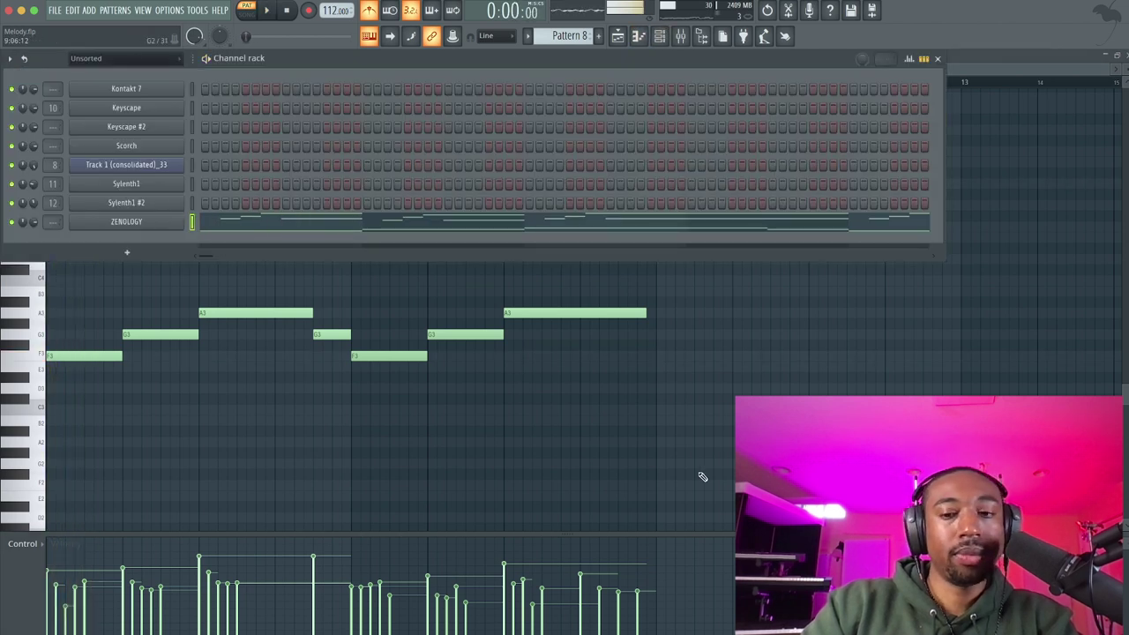
{"action": "left_click", "coordinate": [979, 629]}
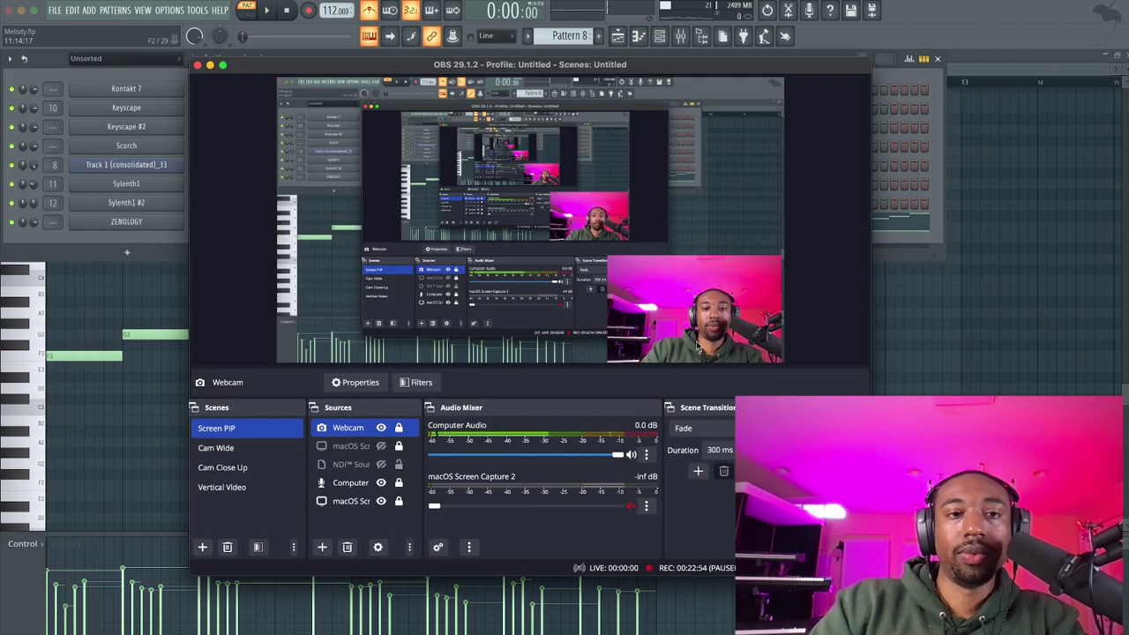
{"action": "left_click", "coordinate": [210, 66]}
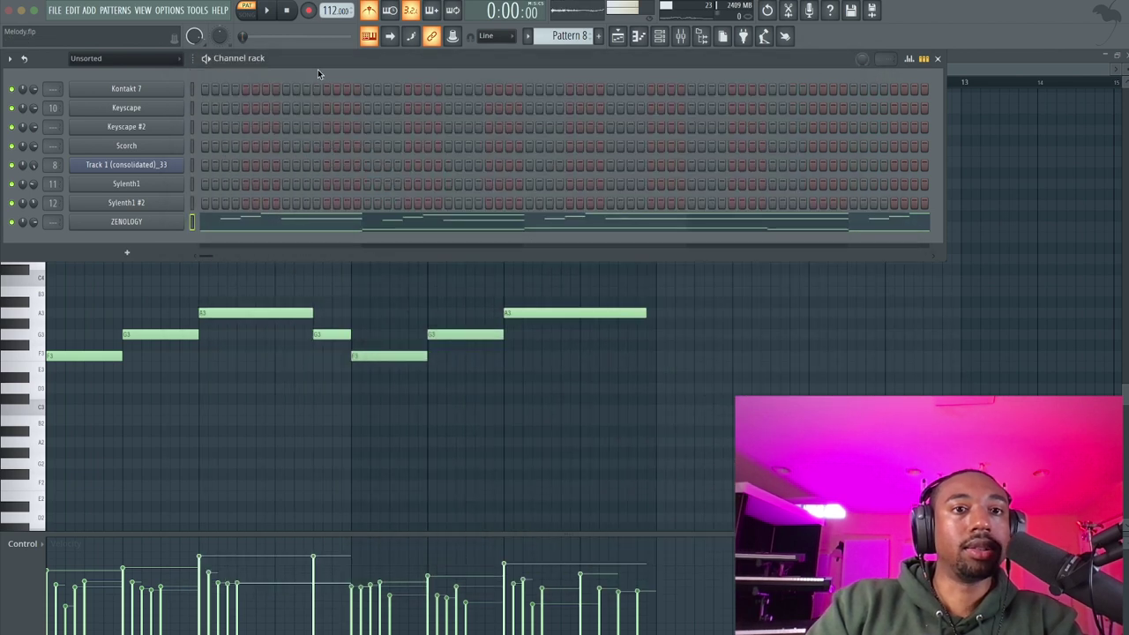
- Load 0042: JUNO Lead 1 in ZENOLOGY, then close the tone browser and the plugin window
{"action": "left_click", "coordinate": [101, 222]}
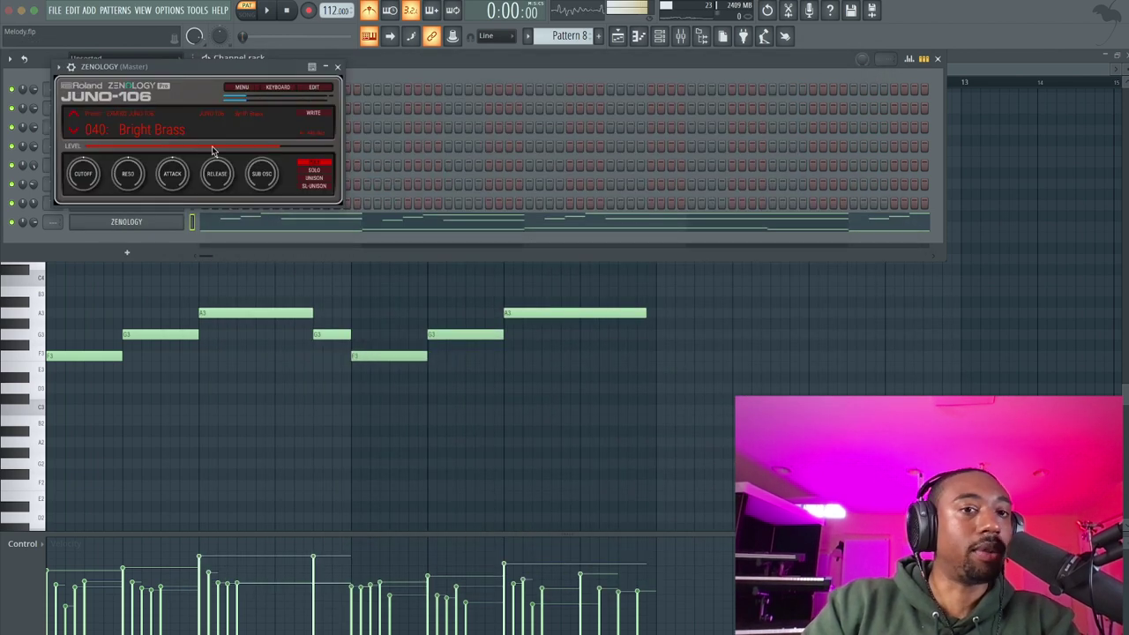
{"action": "left_click", "coordinate": [150, 129]}
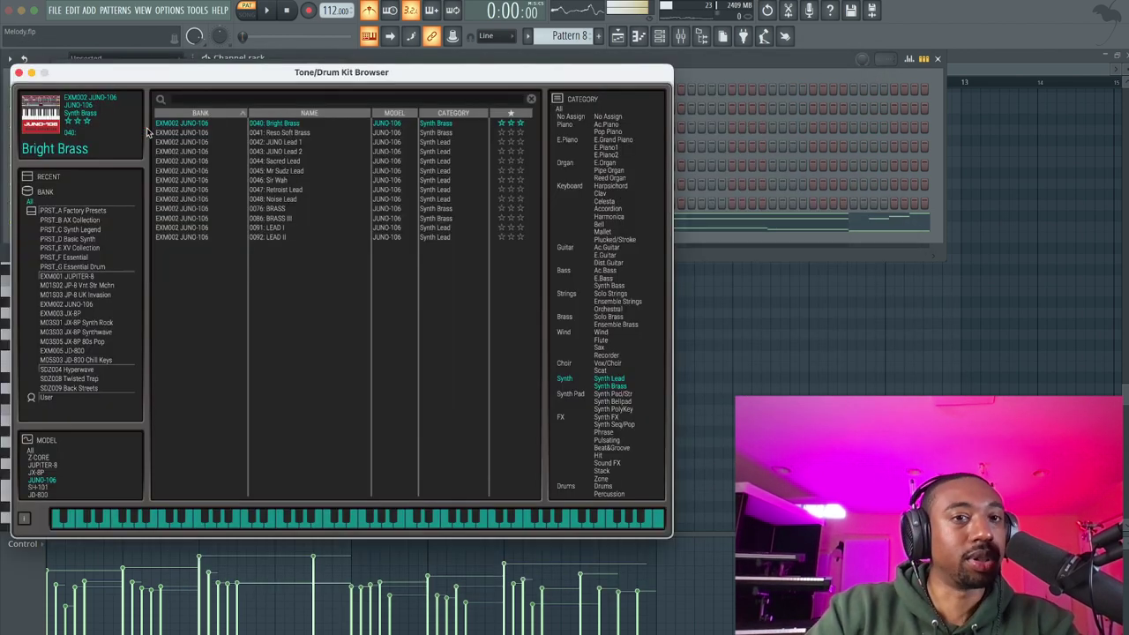
{"action": "left_click", "coordinate": [281, 142]}
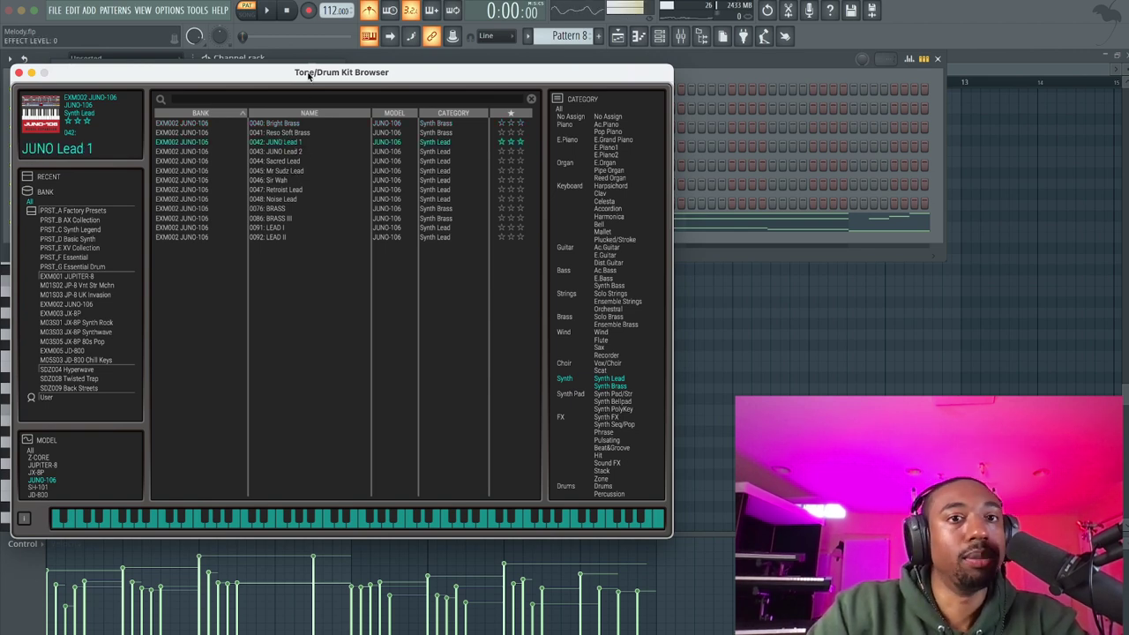
{"action": "left_click_drag", "start_coordinate": [309, 75], "coordinate": [395, 141]}
{"action": "left_click", "coordinate": [105, 139]}
{"action": "left_click", "coordinate": [336, 71]}
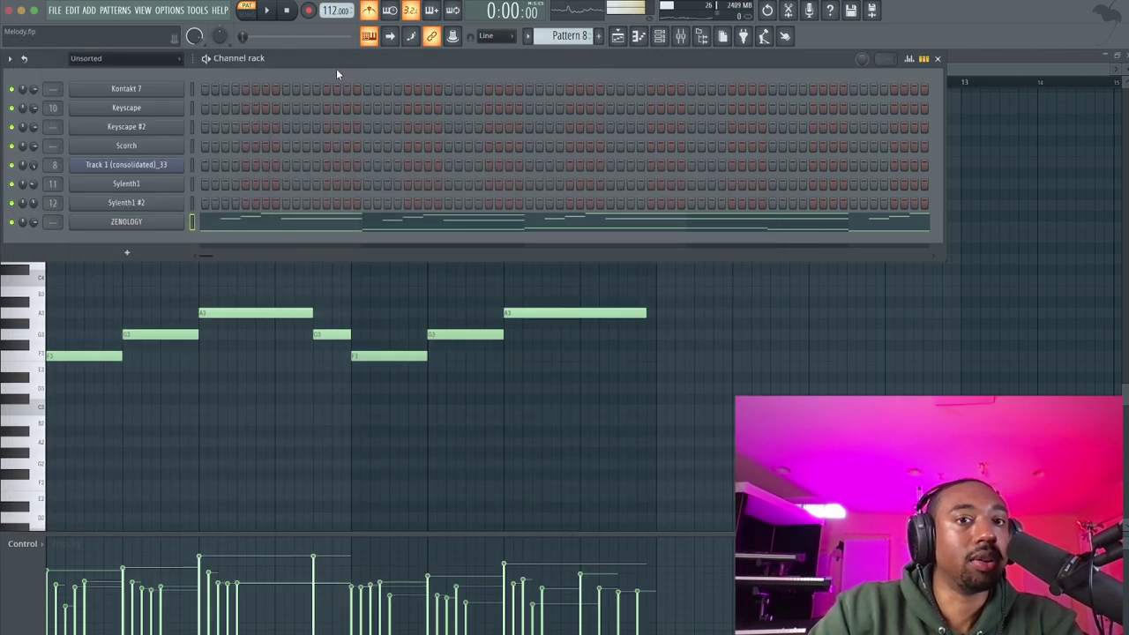
- Preview the pattern, route the ZENOLOGY channel to mixer track 13 and save the project
{"action": "key", "text": "space"}
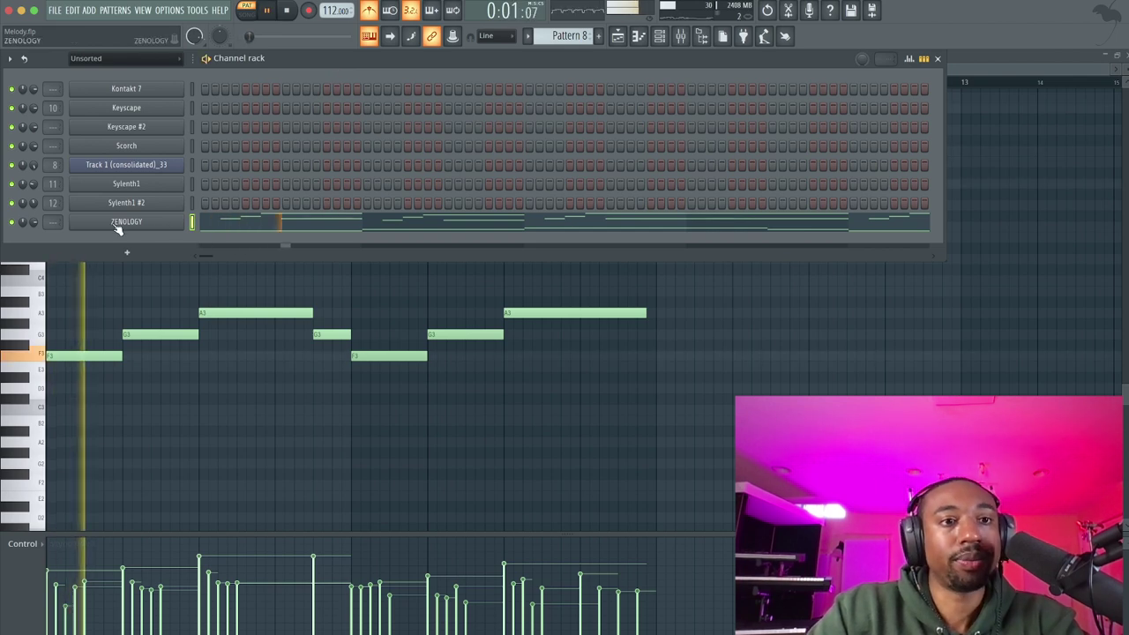
{"action": "key", "text": "space"}
{"action": "key", "text": "super+l"}
{"action": "key", "text": "super+s"}
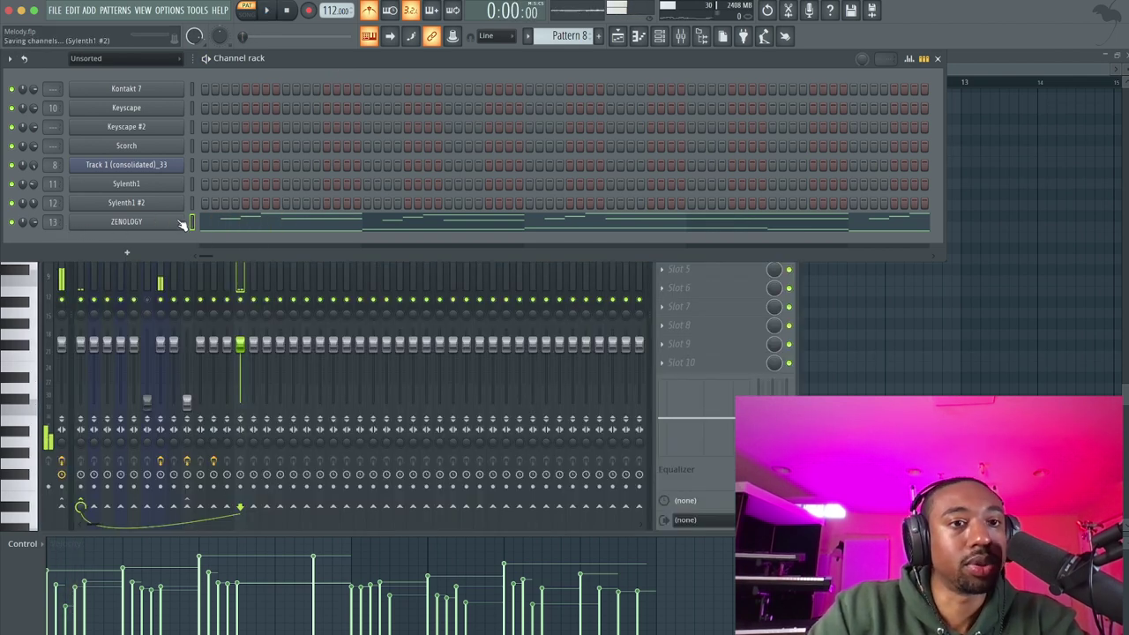
- Audition ZENOLOGY's JUNO-106 leads during playback, load 0045: Mr Sudz Lead and close the tone browser
{"action": "left_click", "coordinate": [177, 221]}
{"action": "left_click", "coordinate": [150, 130]}
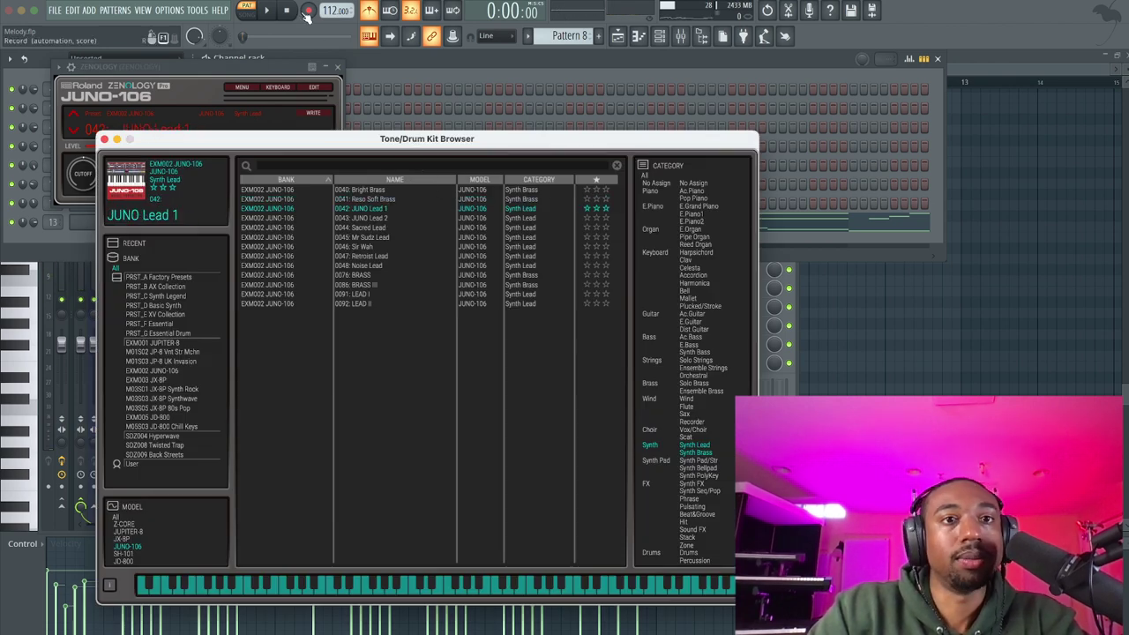
{"action": "left_click", "coordinate": [104, 140]}
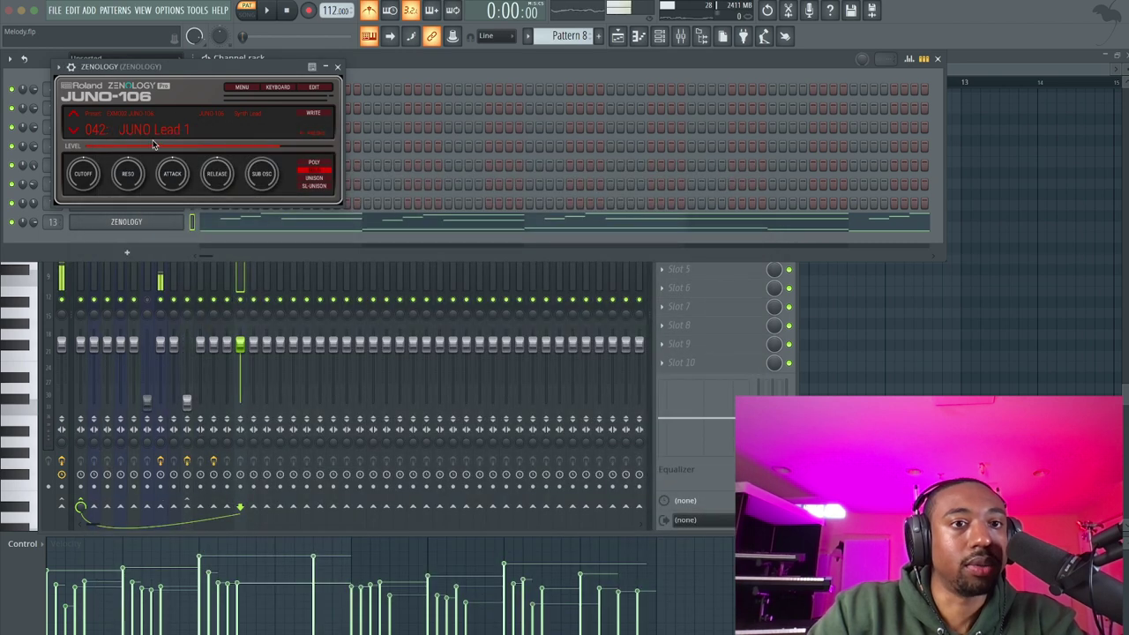
{"action": "key", "text": "space"}
{"action": "left_click", "coordinate": [152, 131]}
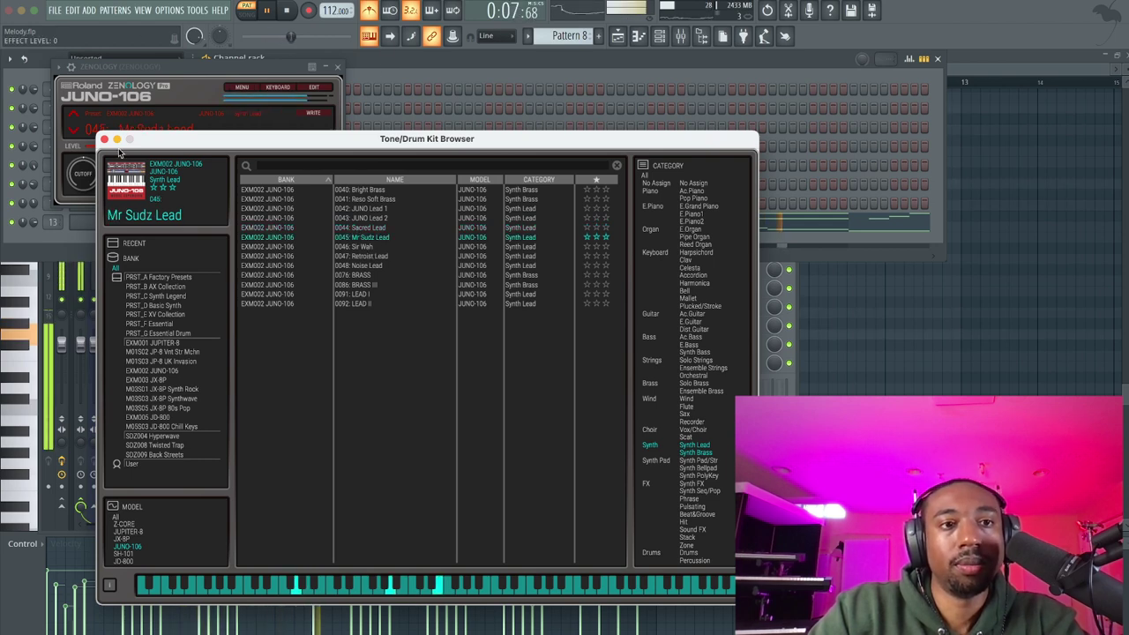
{"action": "left_click", "coordinate": [104, 138]}
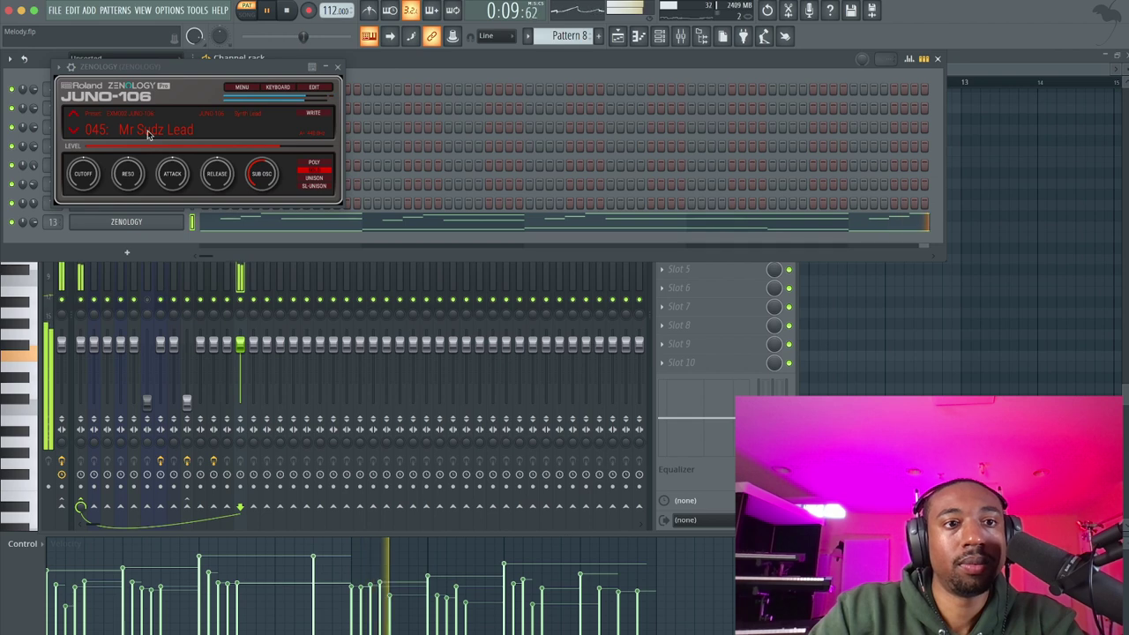
- Switch ZENOLOGY to the 0046: Sir Wah tone and close the tone browser and plugin window
{"action": "left_click", "coordinate": [148, 134]}
{"action": "left_click", "coordinate": [373, 248]}
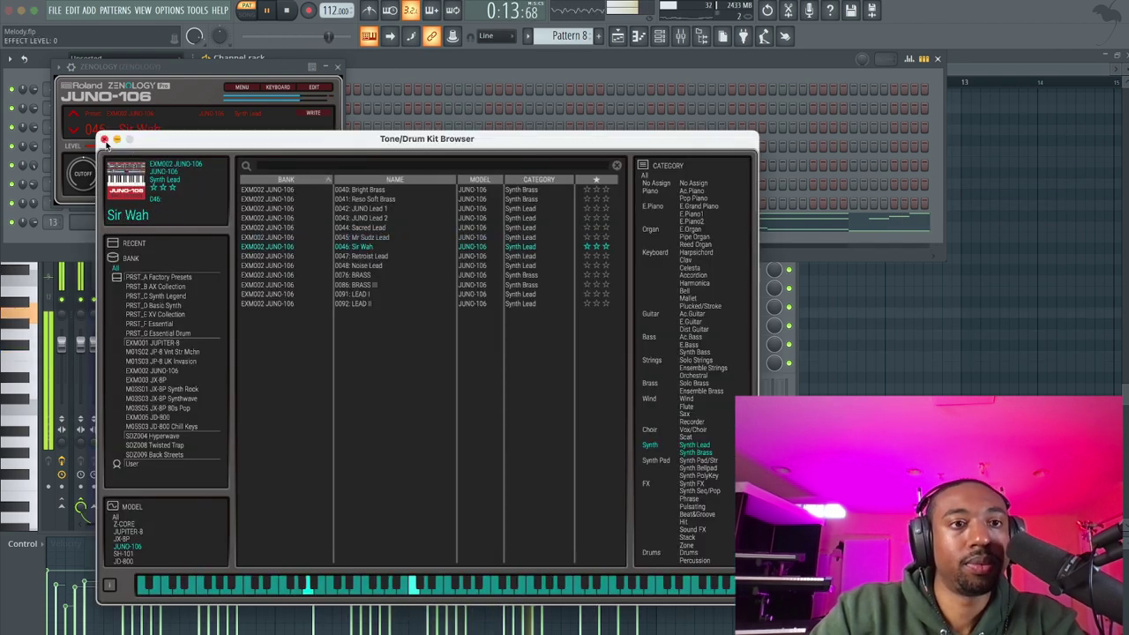
{"action": "left_click", "coordinate": [104, 139]}
{"action": "left_click", "coordinate": [337, 68]}
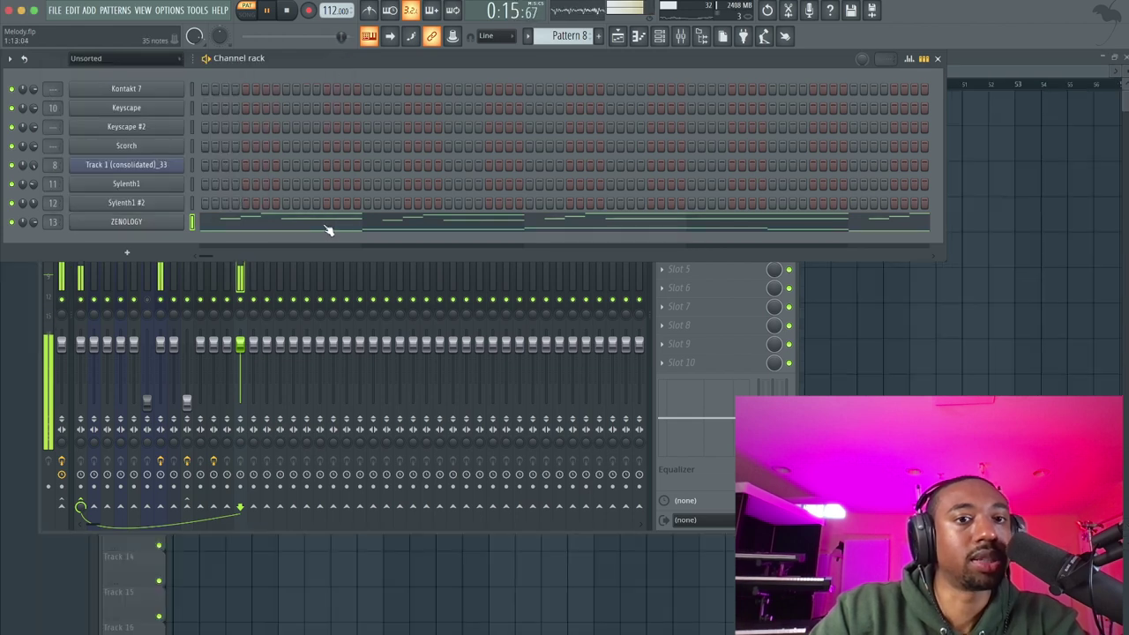
- Transpose all ZENOLOGY notes in the piano roll down two semitones and restart playback
{"action": "left_click", "coordinate": [327, 227]}
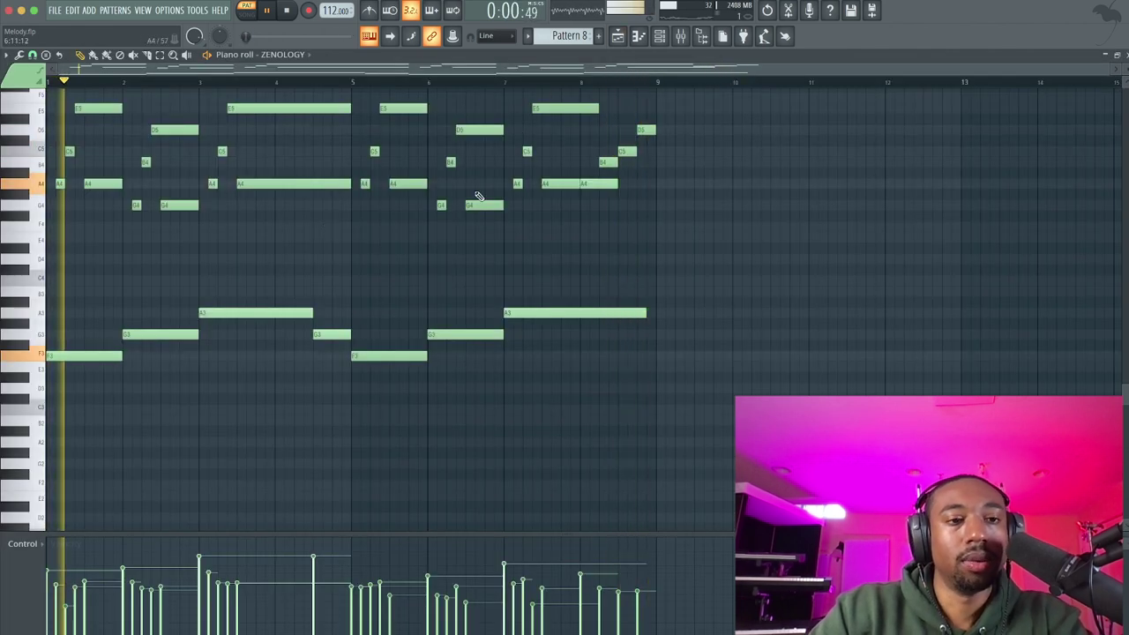
{"action": "key", "text": "space"}
{"action": "key", "text": "Down"}
{"action": "key", "text": "Down"}
{"action": "key", "text": "space"}
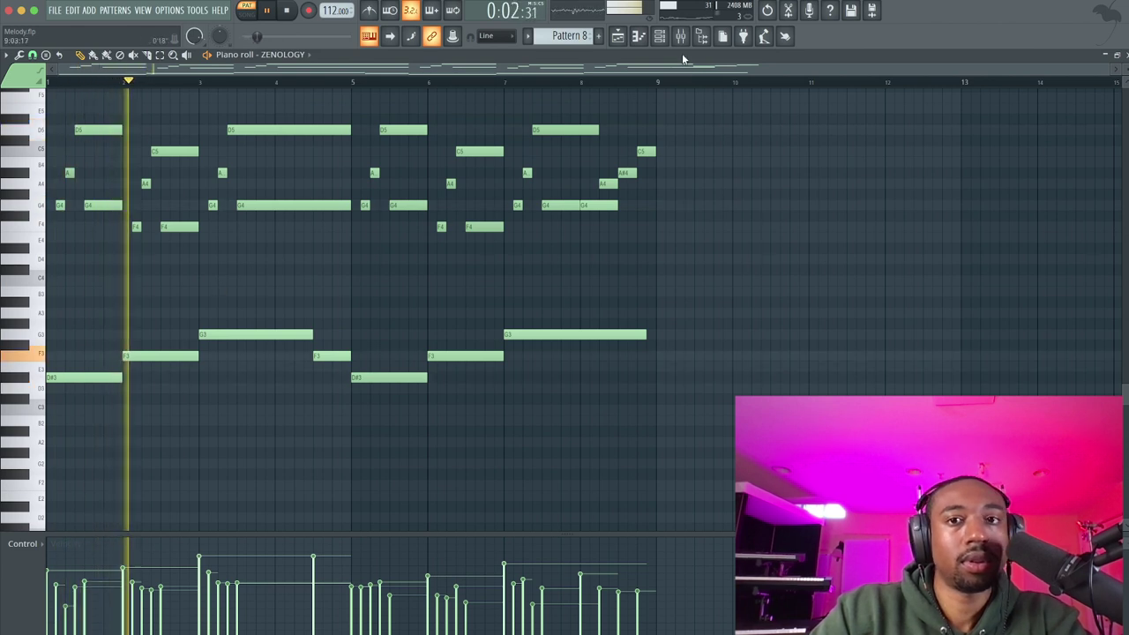
- Add Fruity Love Philter to the first effect slot of the ZENOLOGY mixer track and close its window
{"action": "key", "text": "F9"}
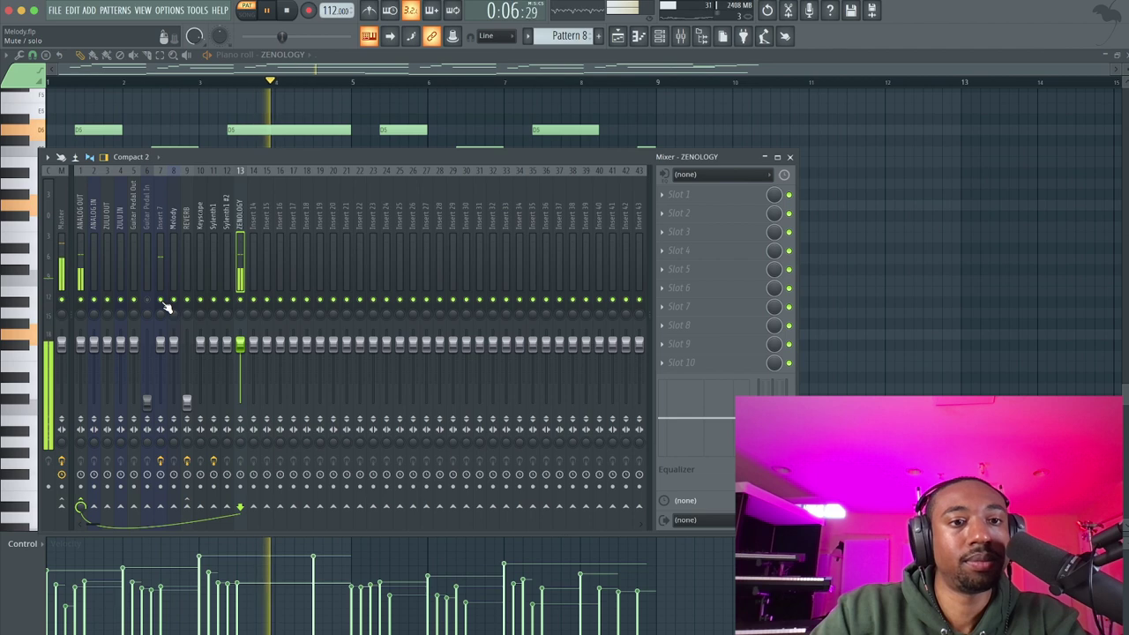
{"action": "left_click", "coordinate": [697, 194]}
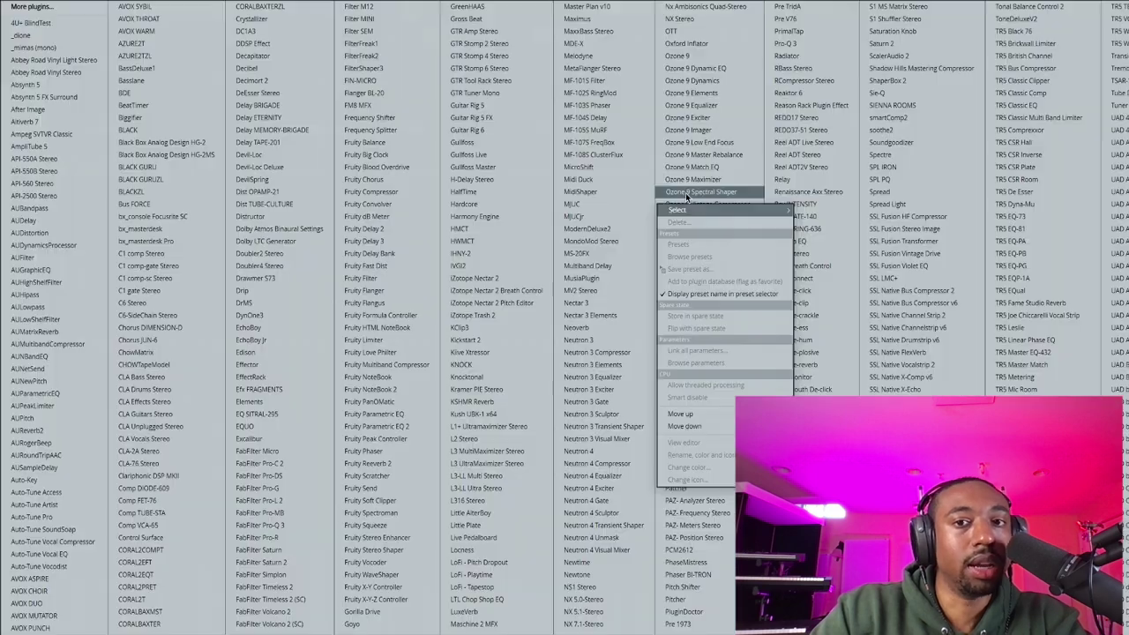
{"action": "left_click", "coordinate": [388, 352]}
{"action": "left_click", "coordinate": [489, 151]}
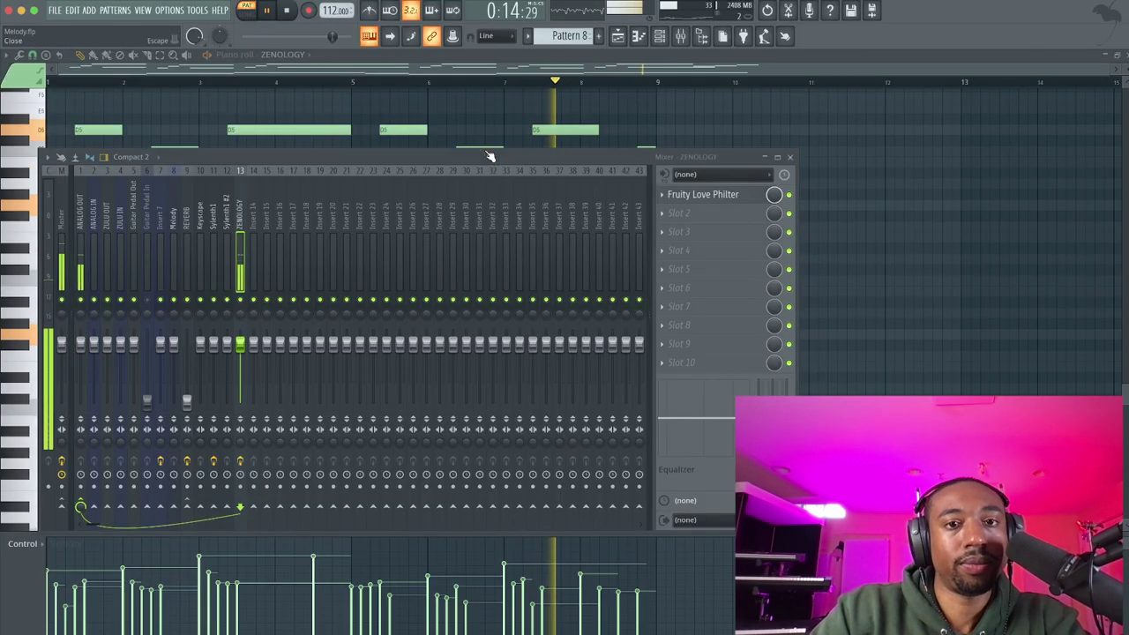
- Audition Fruity Love Philter's sequence presets from 10 pattern lowpass with LP LFO onward, settle on PC lowpass + phaser and close the effect
{"action": "left_click", "coordinate": [719, 194]}
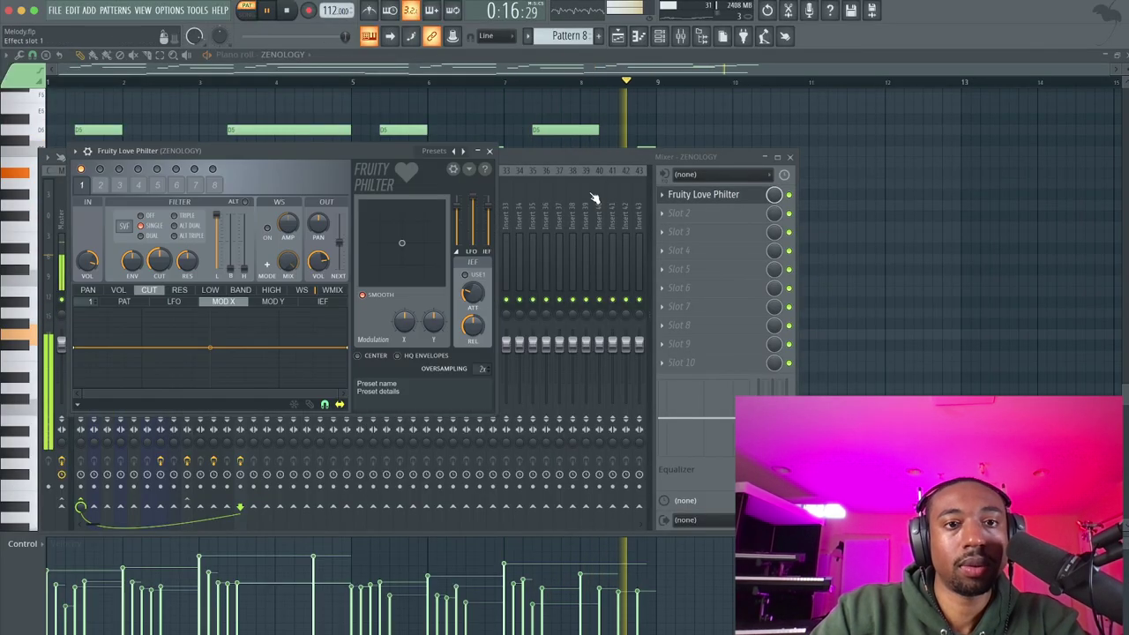
{"action": "left_click", "coordinate": [441, 153]}
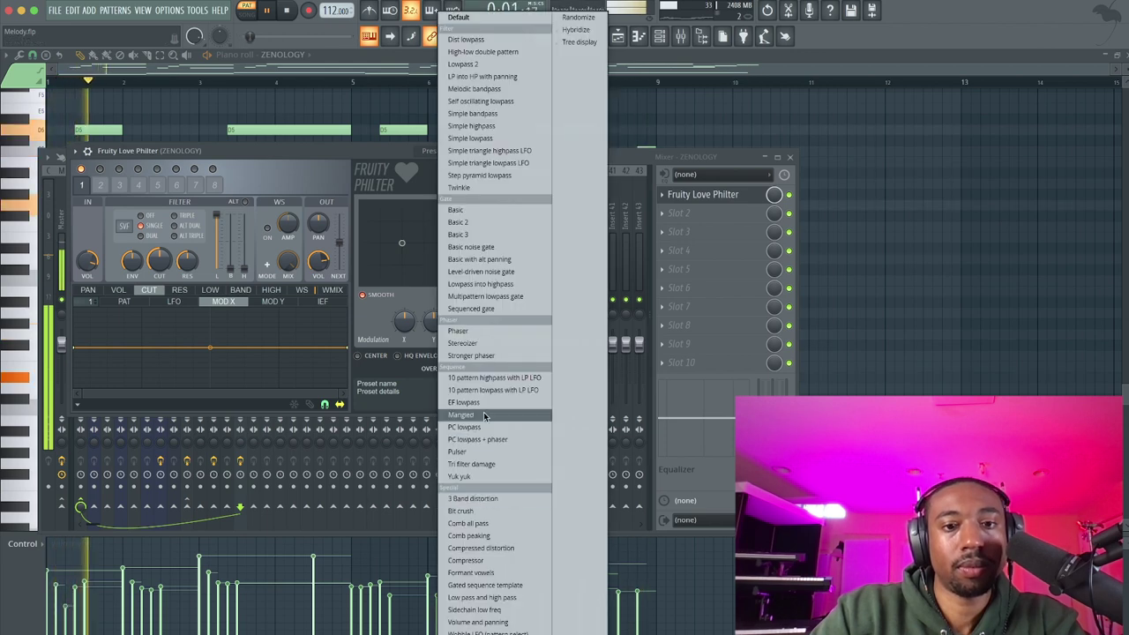
{"action": "left_click", "coordinate": [488, 389]}
{"action": "left_click", "coordinate": [462, 151]}
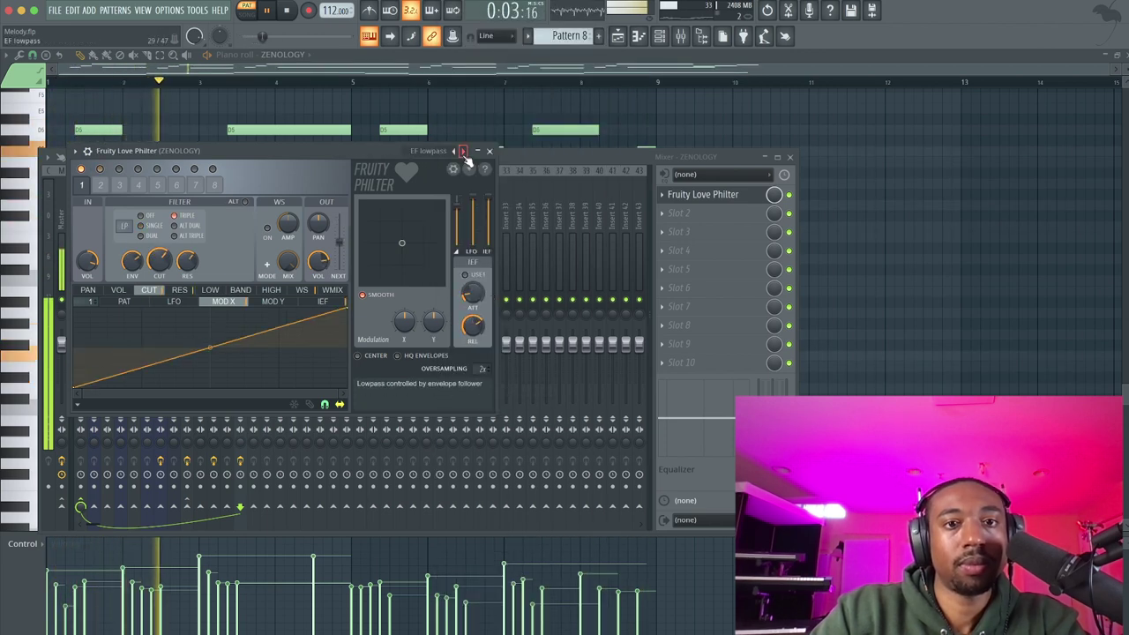
{"action": "left_click", "coordinate": [463, 152]}
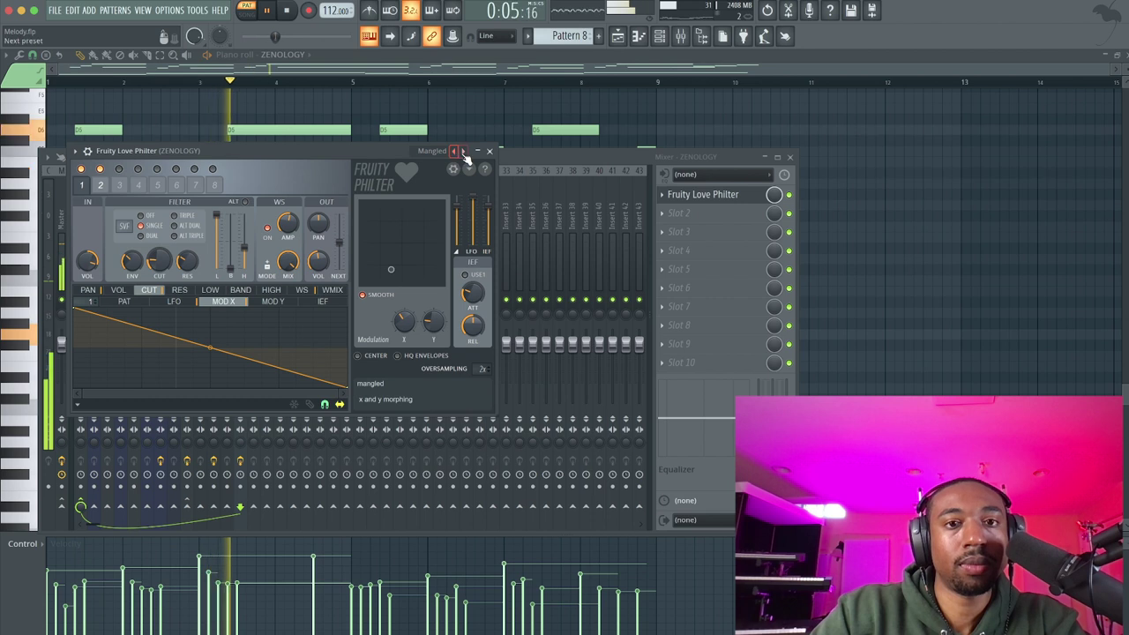
{"action": "left_click", "coordinate": [463, 152]}
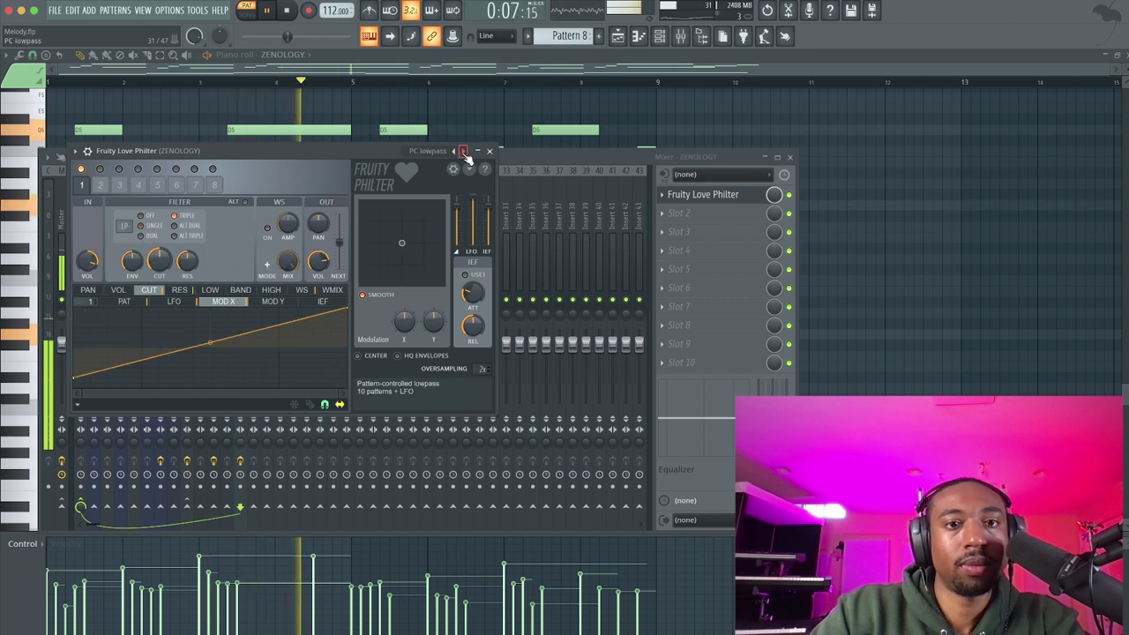
{"action": "left_click", "coordinate": [463, 152]}
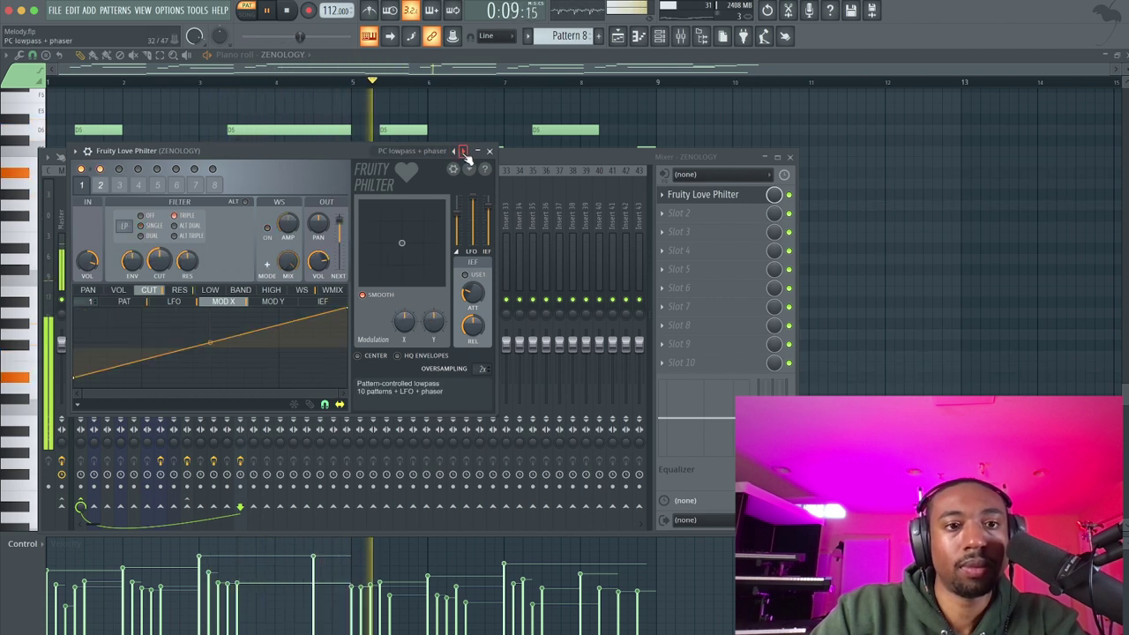
{"action": "left_click", "coordinate": [490, 151]}
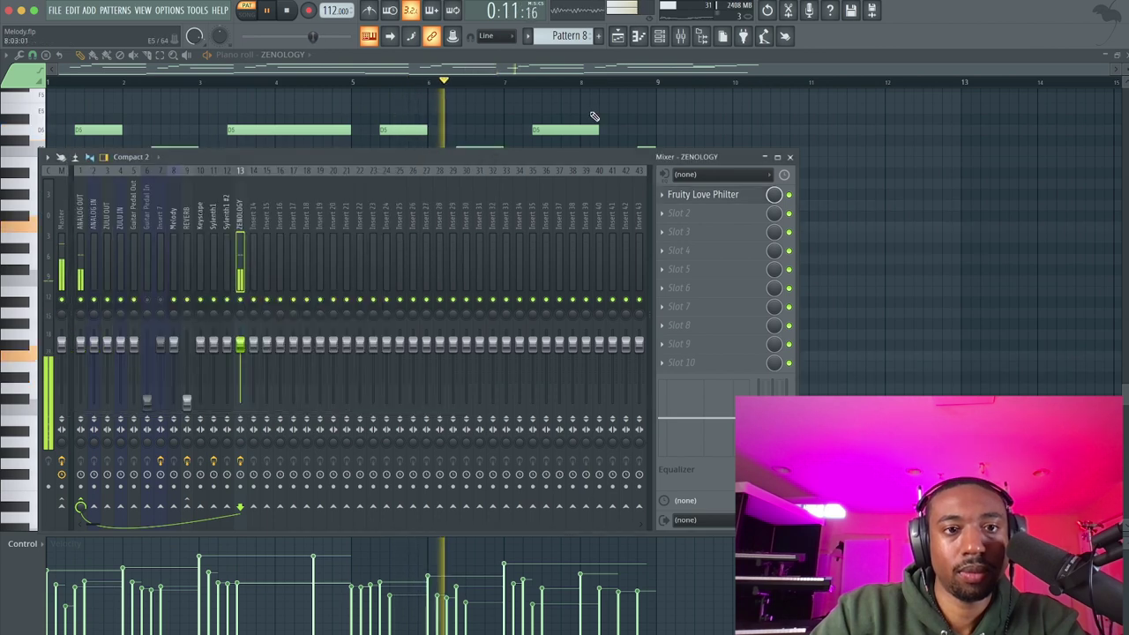
- Load 0048: Noise Lead in ZENOLOGY, then close the tone browser and the plugin window
{"action": "left_click", "coordinate": [660, 36]}
{"action": "left_click", "coordinate": [132, 222]}
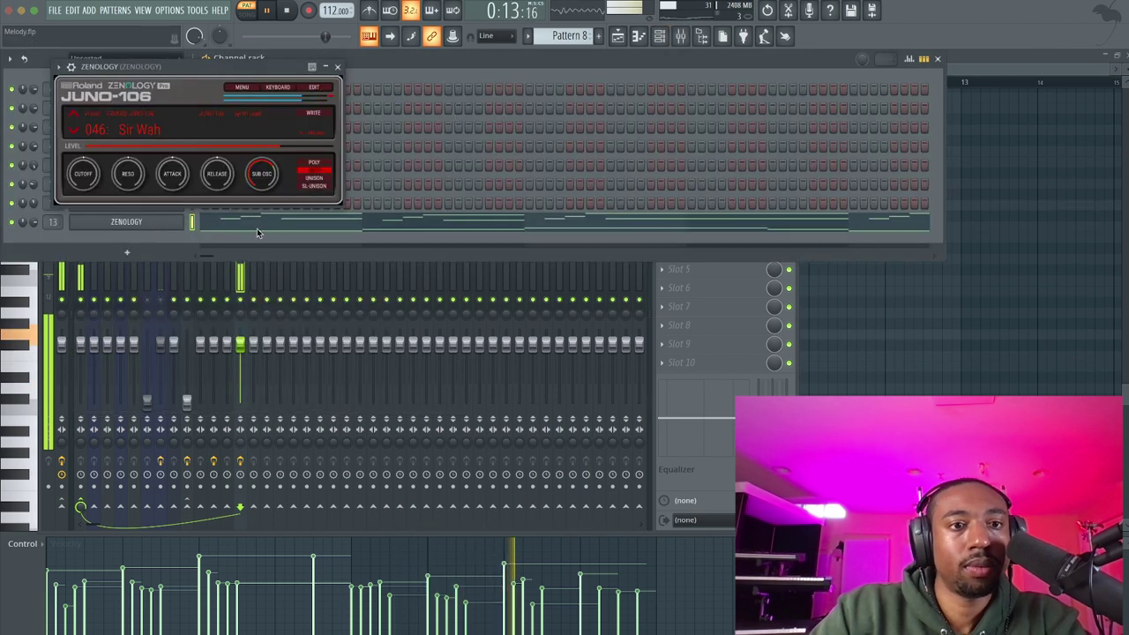
{"action": "left_click", "coordinate": [143, 133]}
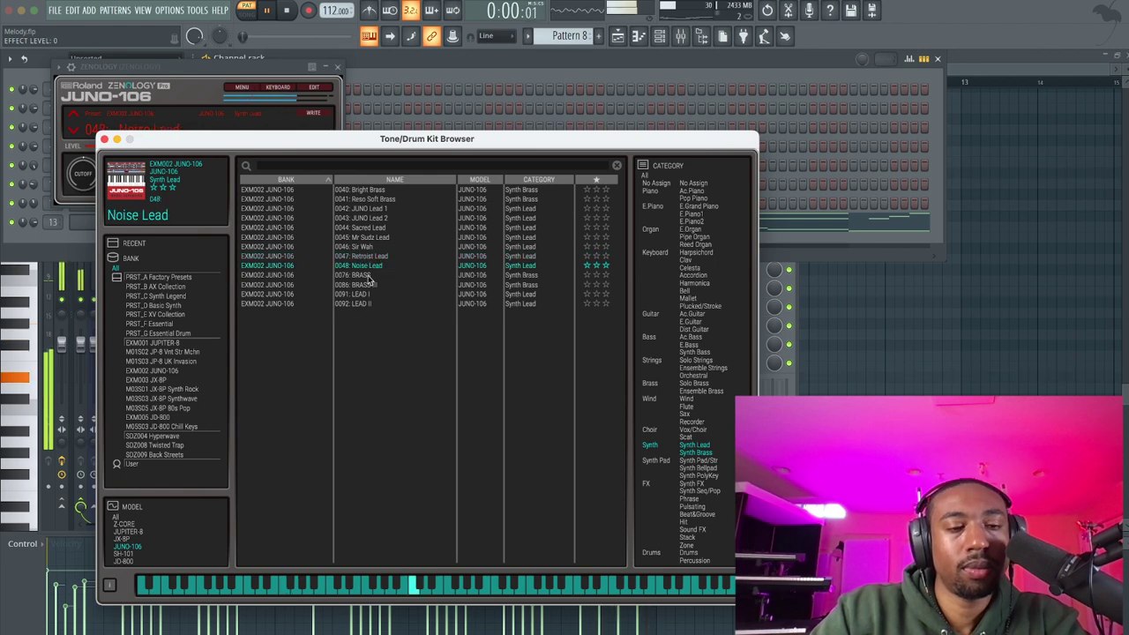
{"action": "left_click", "coordinate": [105, 140]}
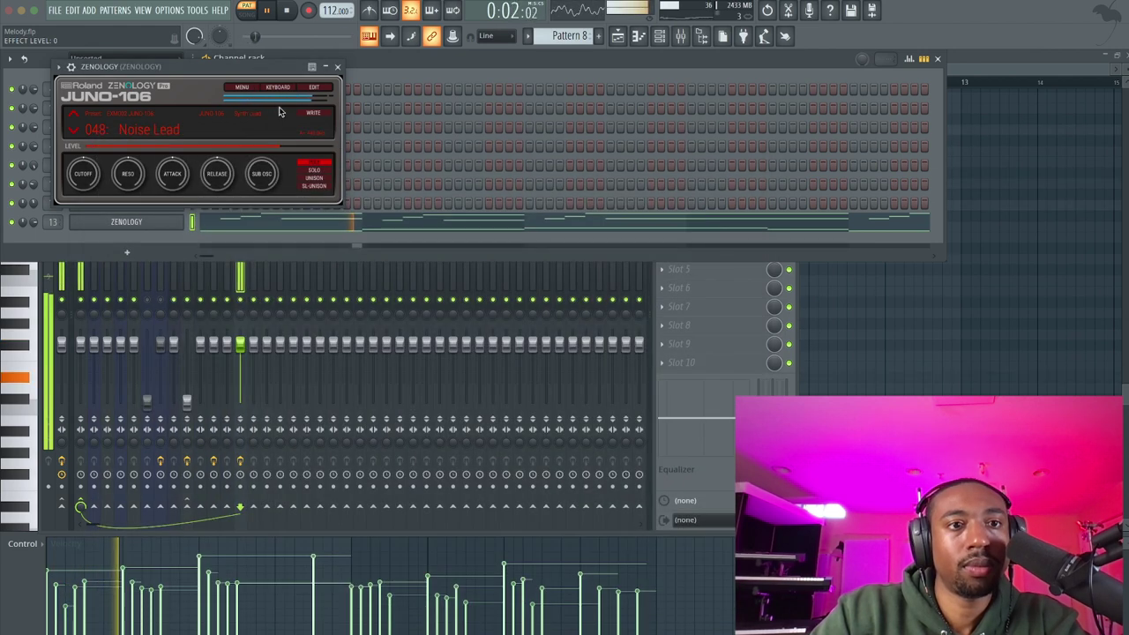
{"action": "left_click", "coordinate": [338, 67]}
- Lower the ZENOLOGY mixer track's volume to about 59% and close the mixer
{"action": "left_click", "coordinate": [153, 301]}
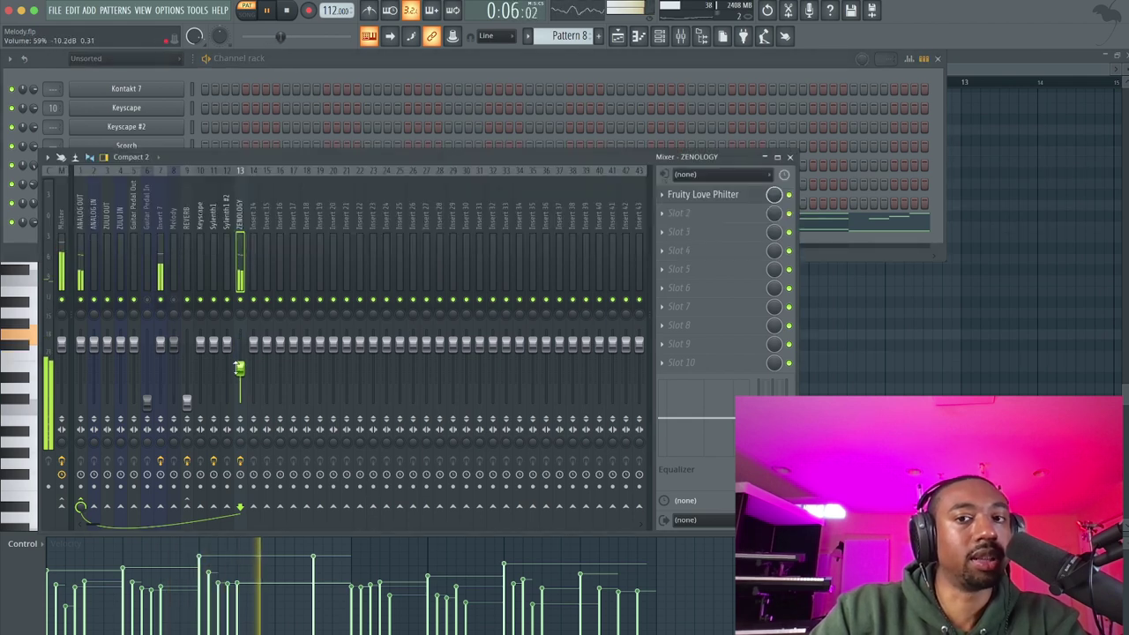
{"action": "left_click", "coordinate": [790, 157]}
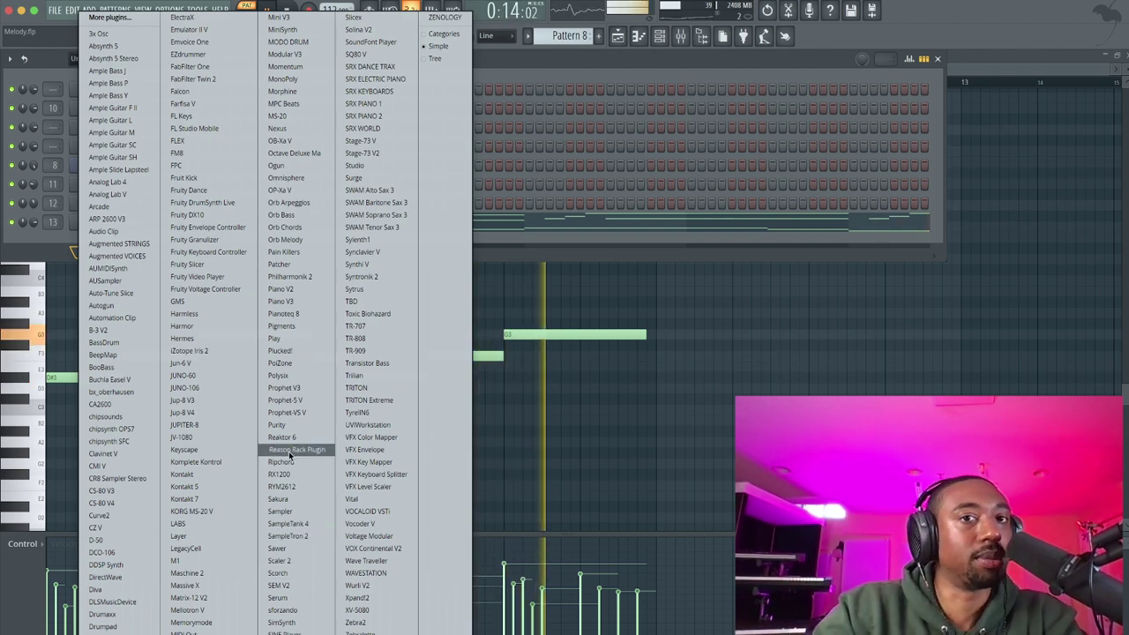
- Add a Nexus channel below ZENOLOGY, replace it with Sakura and close the plugin window
{"action": "left_click", "coordinate": [296, 130]}
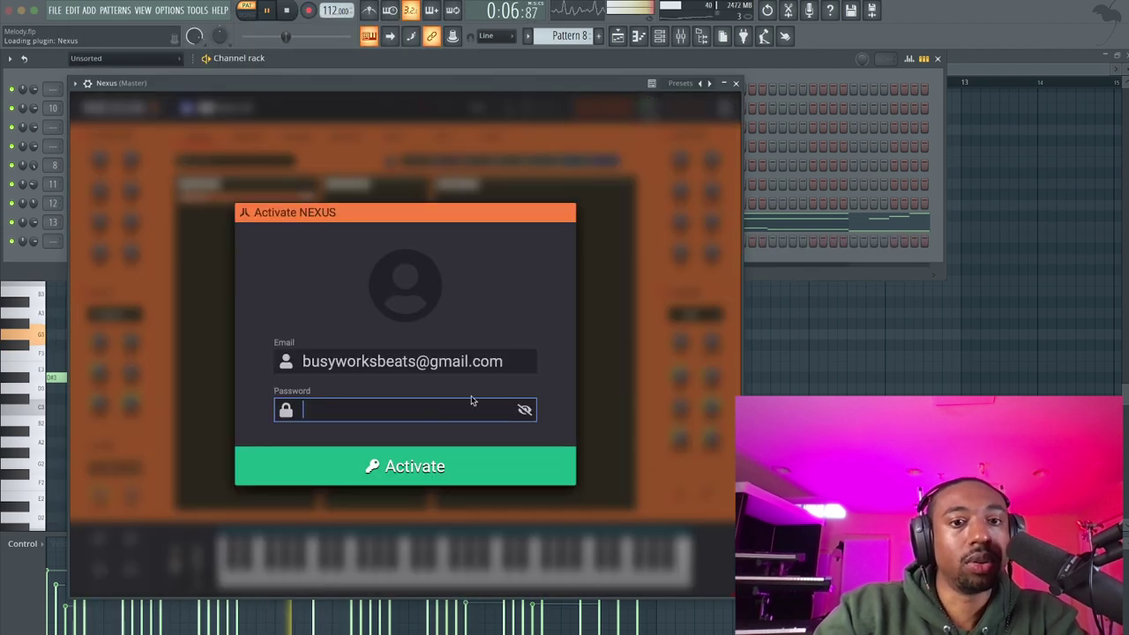
{"action": "left_click", "coordinate": [736, 84]}
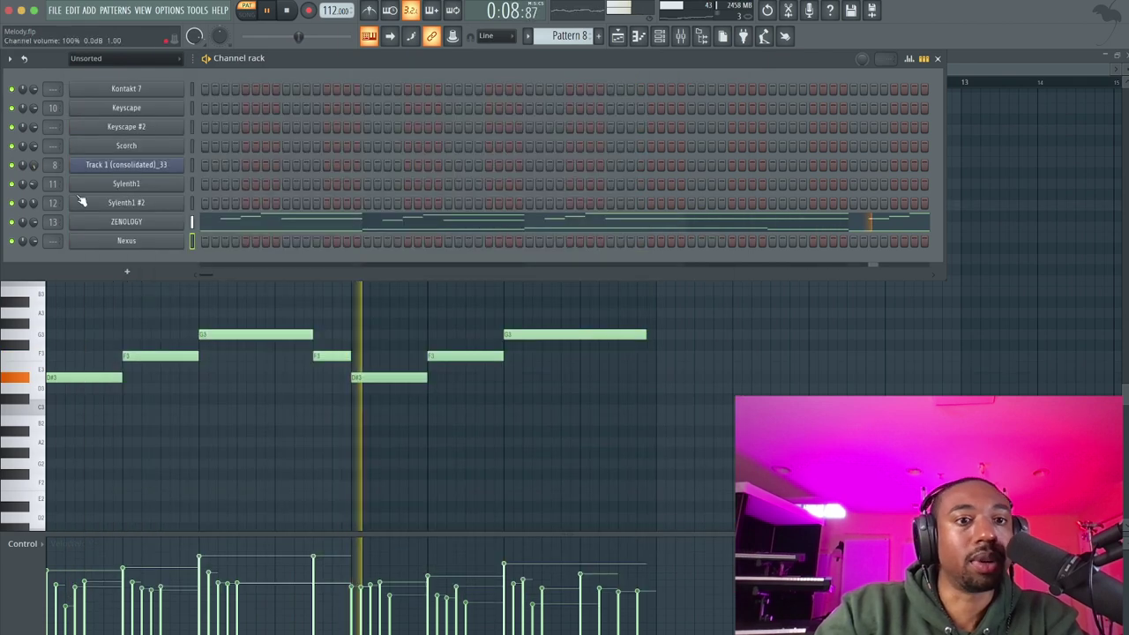
{"action": "right_click", "coordinate": [185, 235]}
{"action": "mouse_move", "coordinate": [216, 341]}
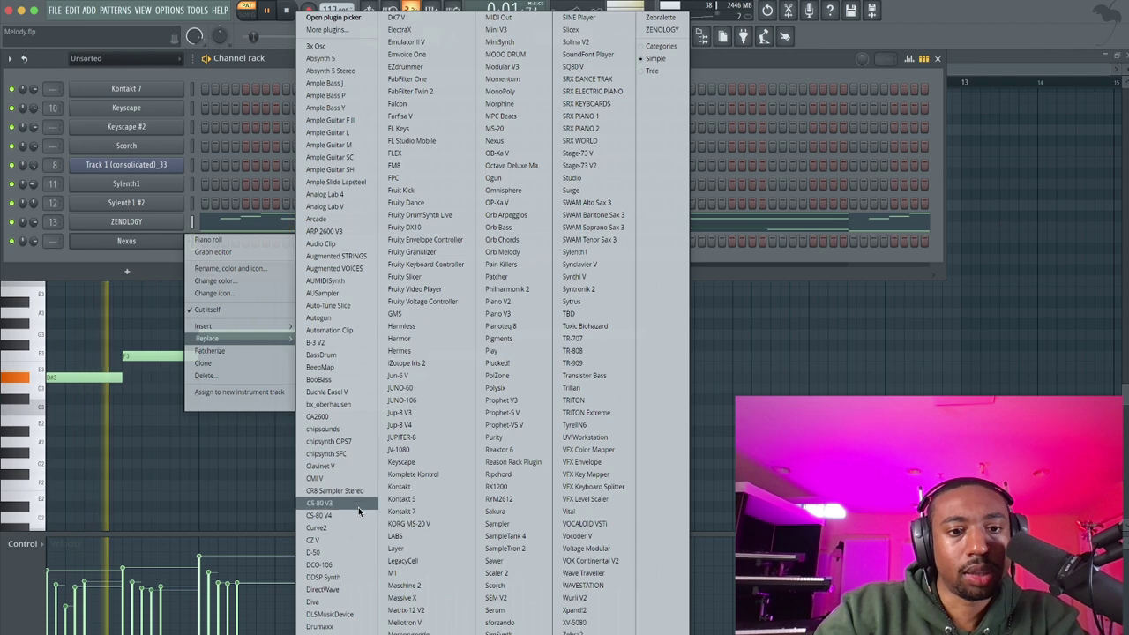
{"action": "left_click", "coordinate": [496, 512]}
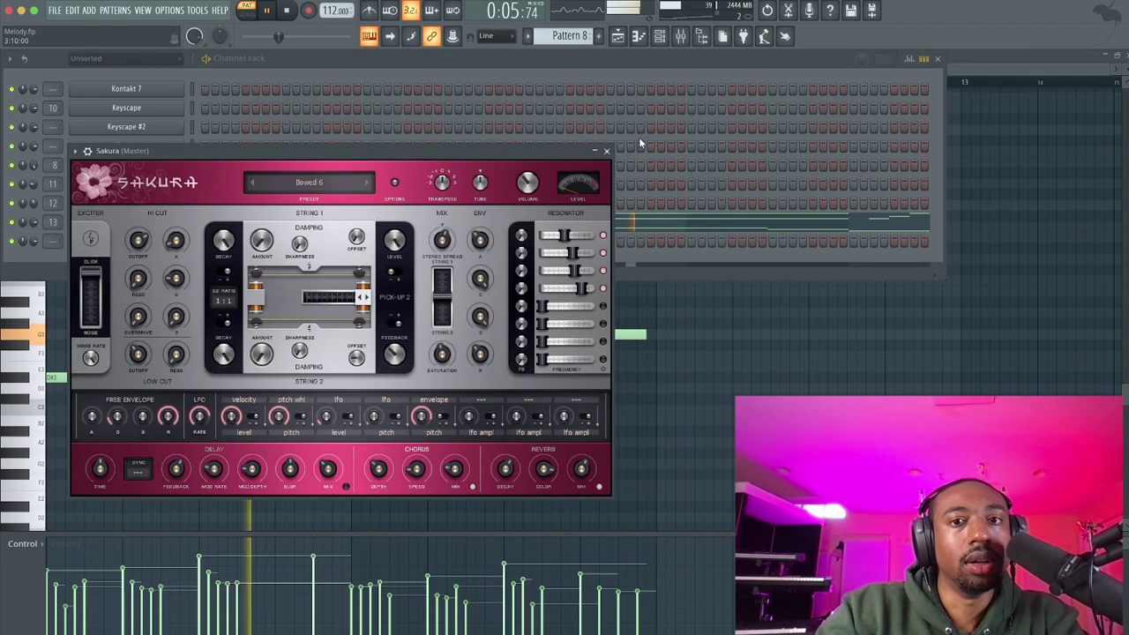
{"action": "left_click", "coordinate": [606, 151]}
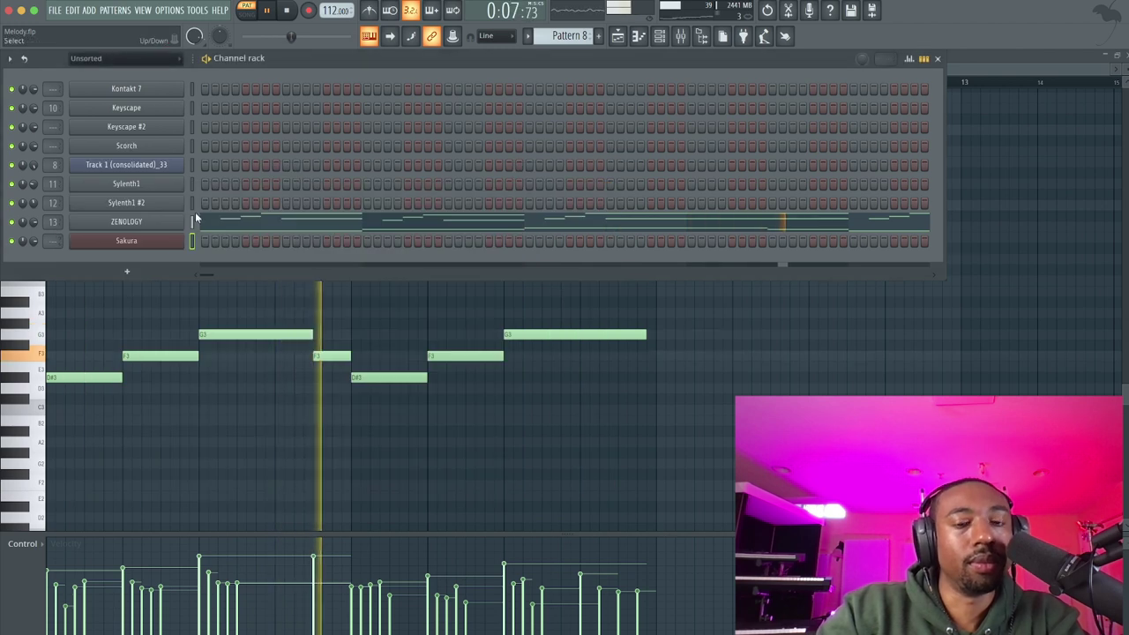
- Route the Sakura channel to mixer track 14 and paste the ZENOLOGY melody notes into it
{"action": "key", "text": "ctrl+l"}
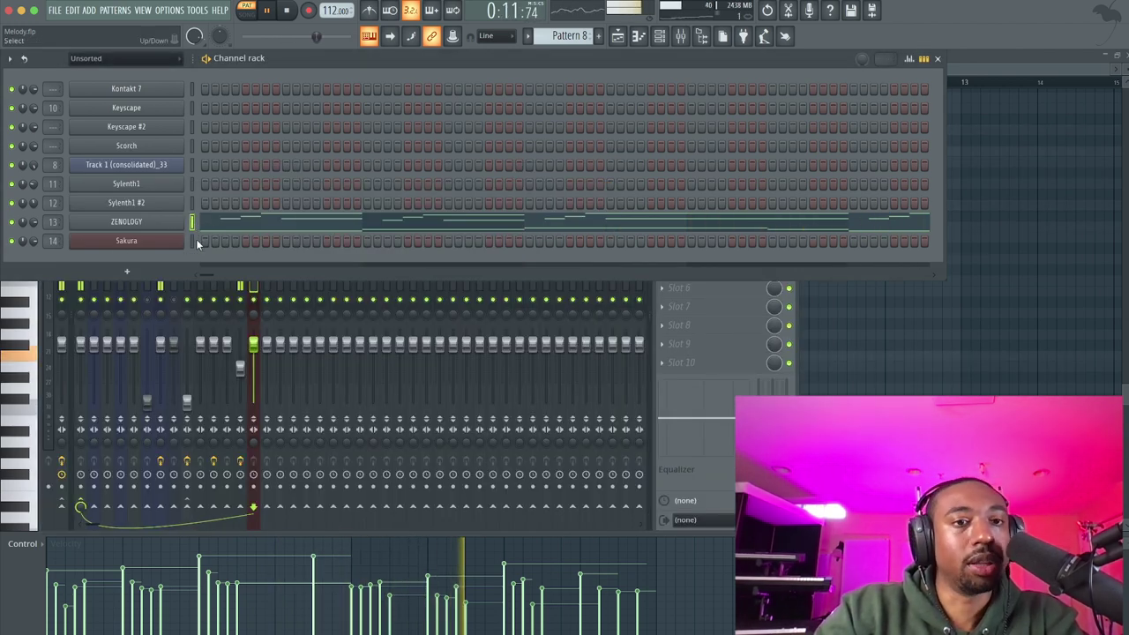
{"action": "left_click", "coordinate": [192, 242]}
{"action": "key", "text": "space"}
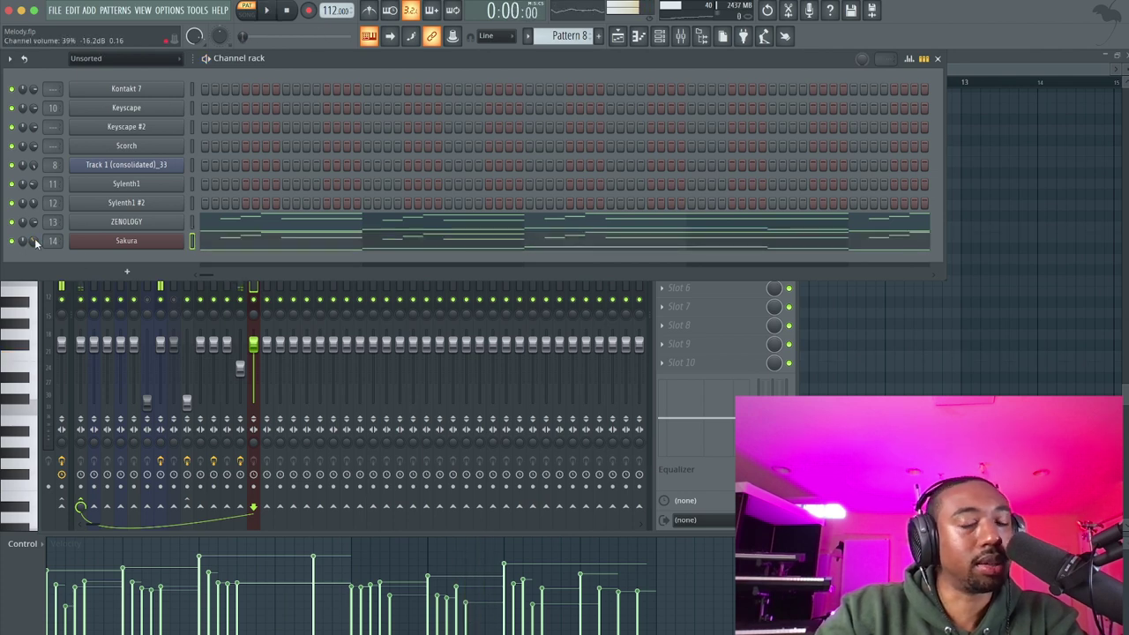
- Transpose all the Sakura notes up one octave and return to the channel rack
{"action": "left_click", "coordinate": [206, 241]}
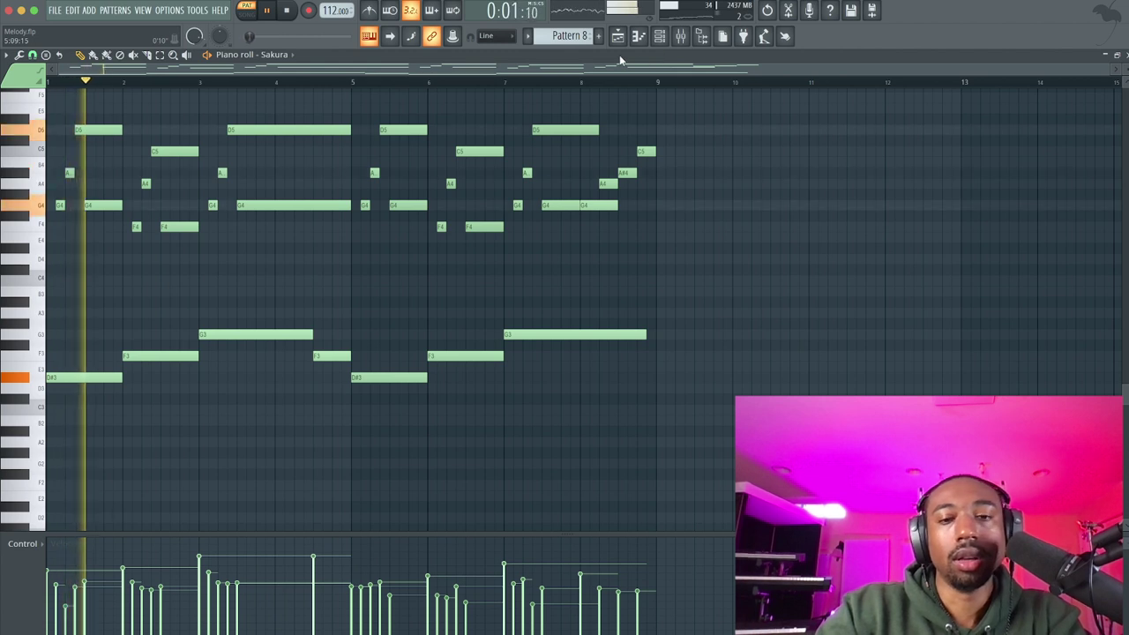
{"action": "key", "text": "super+Up"}
{"action": "left_click", "coordinate": [660, 37]}
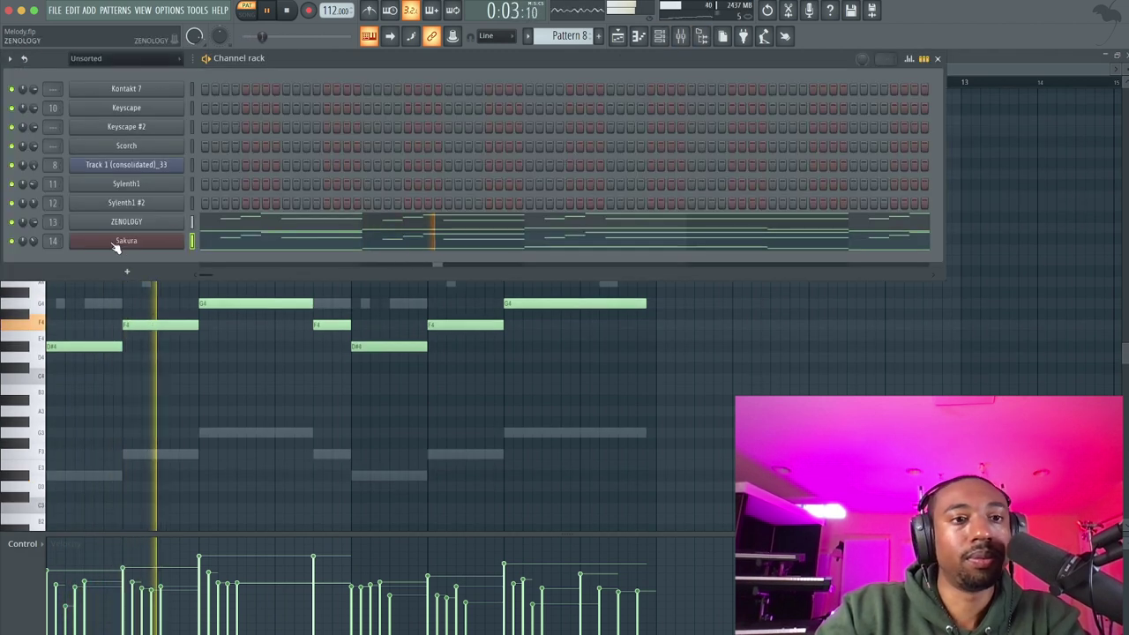
- Audition Sakura's Keyboard bank presets and load KBD Grand Harpsikord FG
{"action": "left_click", "coordinate": [133, 240]}
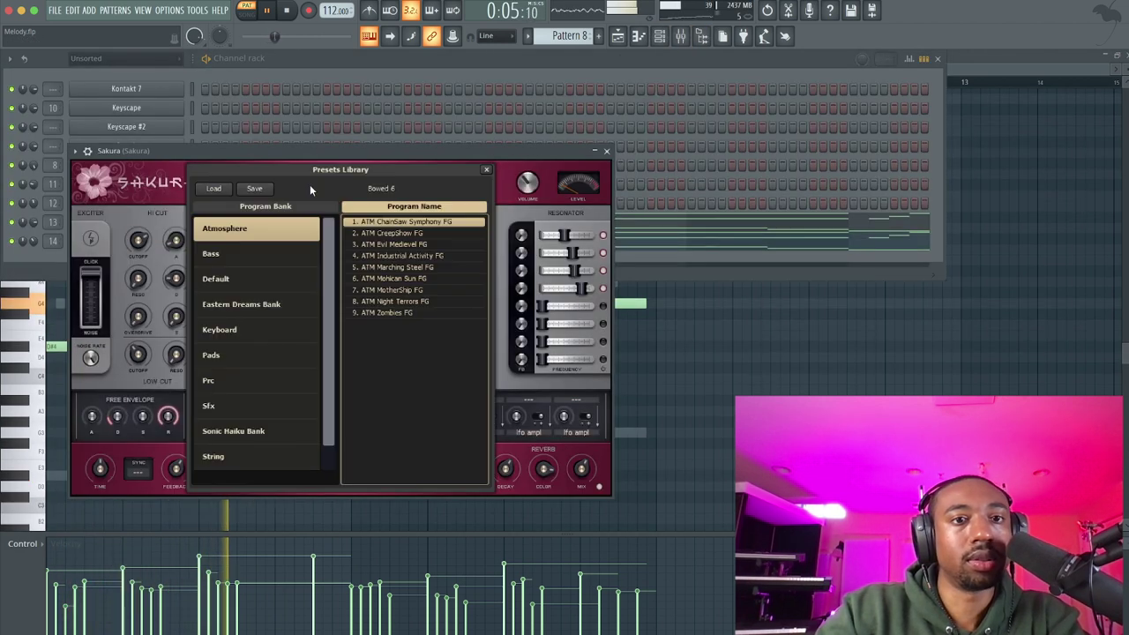
{"action": "left_click", "coordinate": [309, 182]}
{"action": "left_click", "coordinate": [251, 281]}
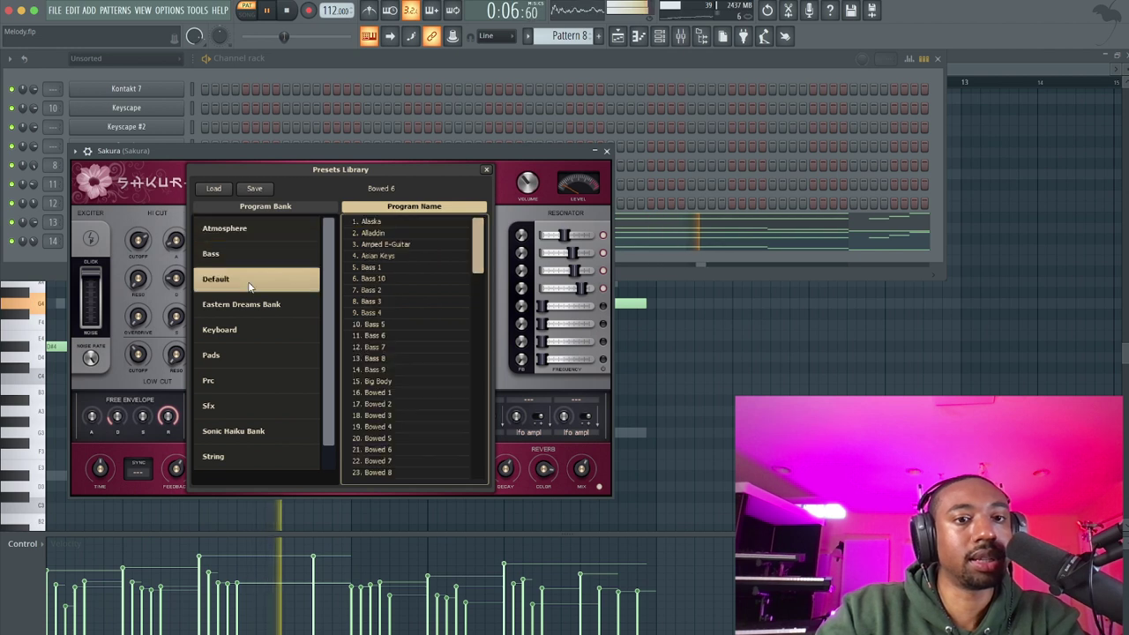
{"action": "left_click", "coordinate": [255, 331]}
{"action": "left_click", "coordinate": [392, 222]}
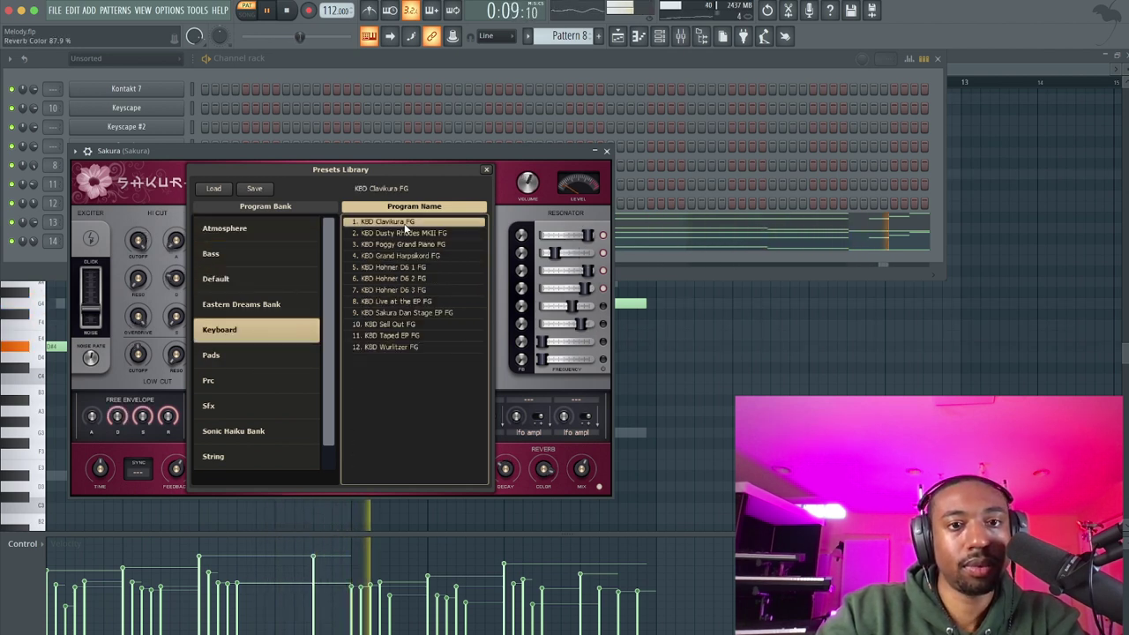
{"action": "left_click", "coordinate": [406, 234]}
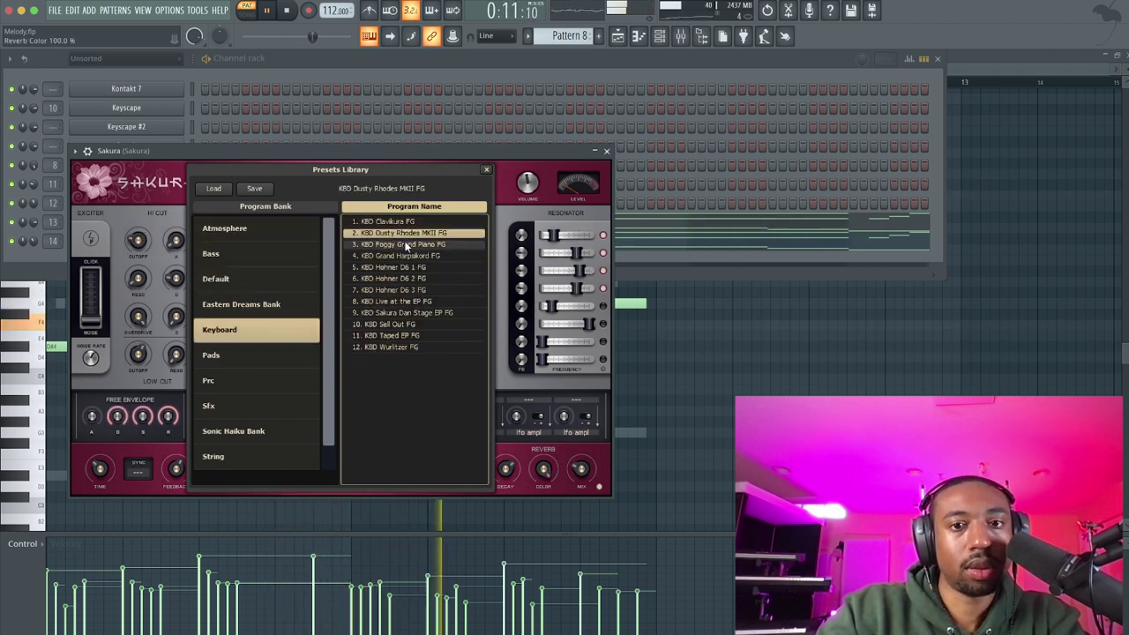
{"action": "left_click", "coordinate": [408, 245]}
{"action": "left_click", "coordinate": [411, 256]}
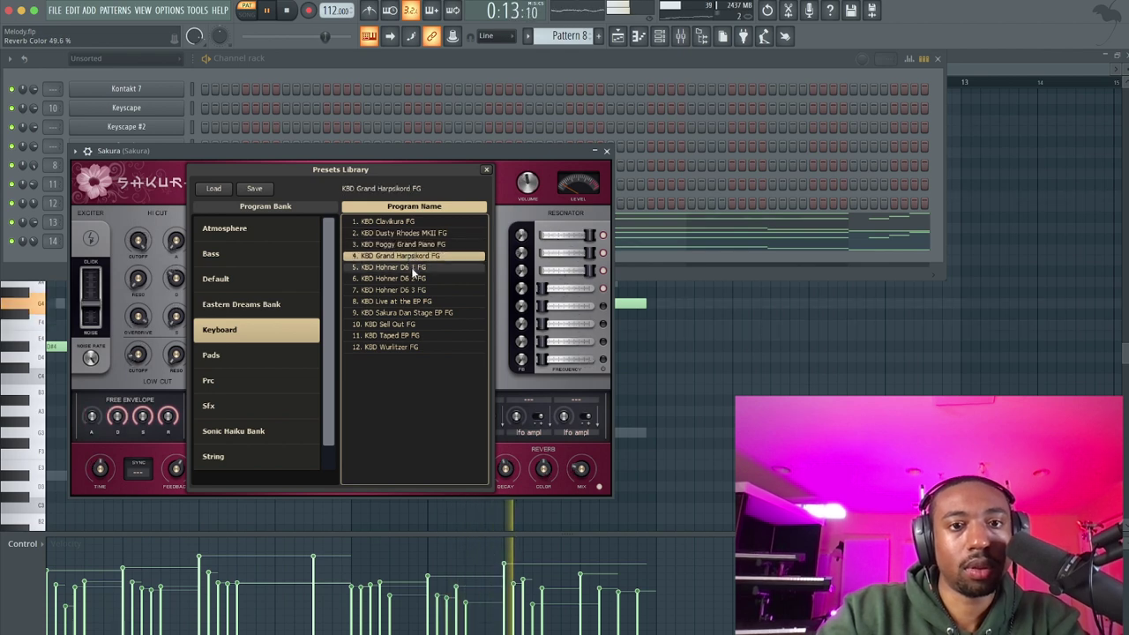
{"action": "left_click", "coordinate": [485, 170]}
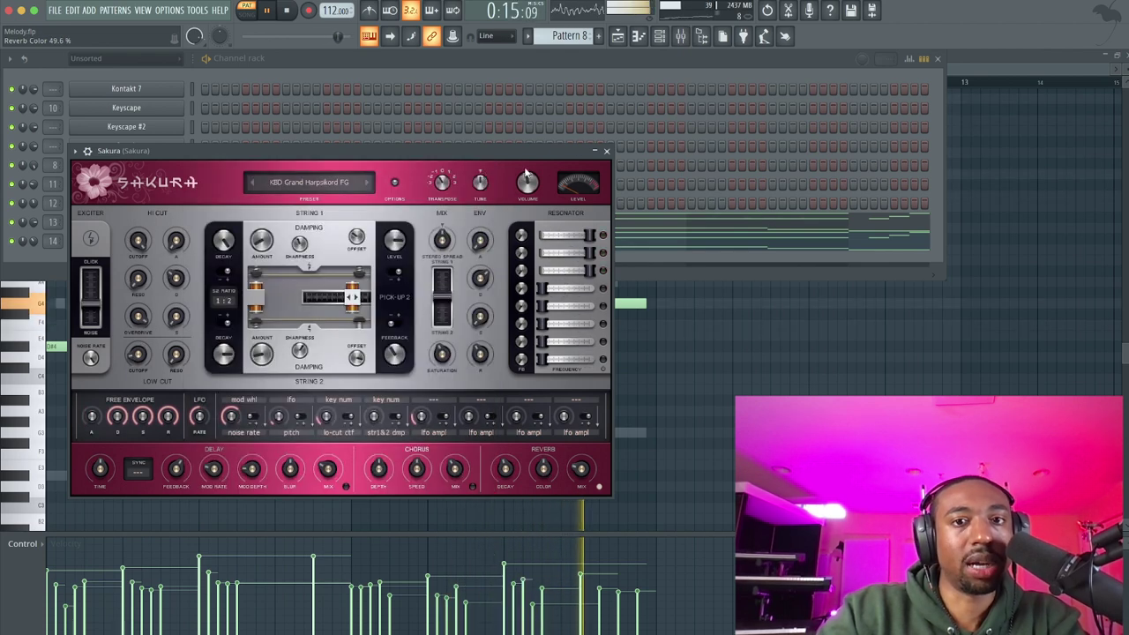
{"action": "left_click", "coordinate": [606, 152]}
- Delete the upper melody notes from the Sakura part, keeping only the low D#4, F4 and G4 line
{"action": "left_click", "coordinate": [261, 242]}
{"action": "left_click", "coordinate": [259, 243]}
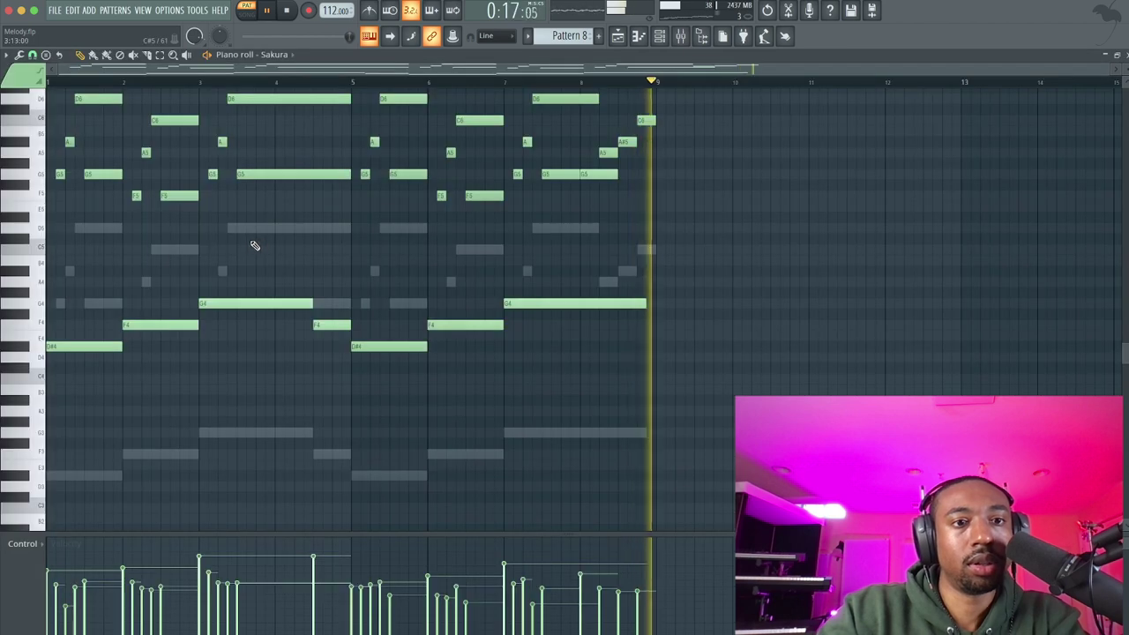
{"action": "key", "text": "space"}
{"action": "scroll", "coordinate": [264, 282], "scroll_direction": "up", "scroll_amount": 3}
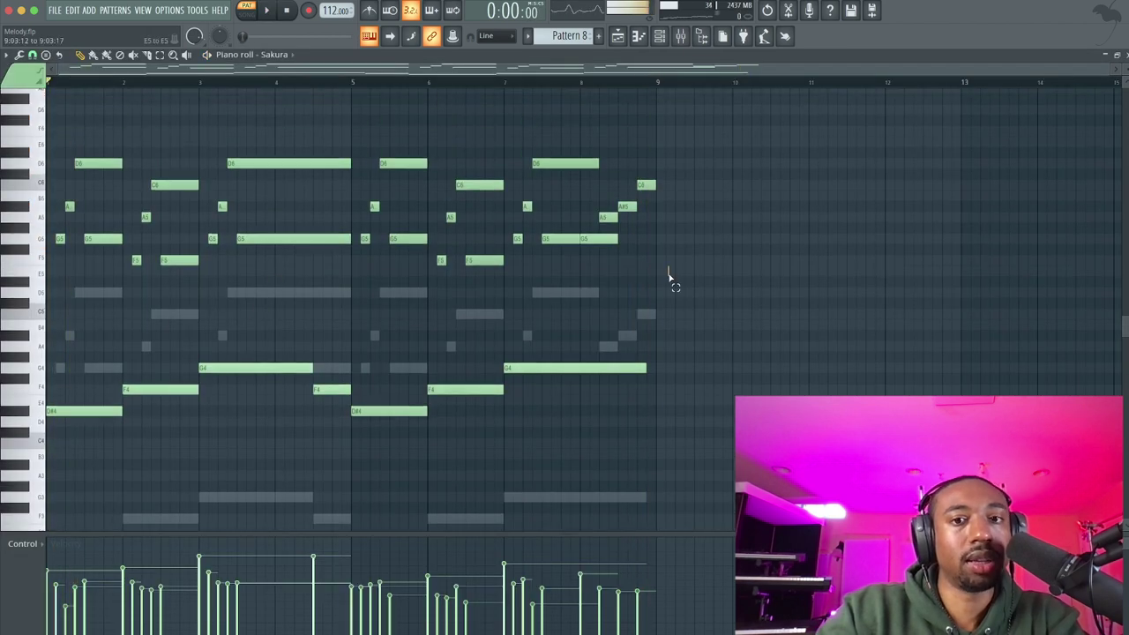
{"action": "left_click_drag", "start_coordinate": [669, 279], "coordinate": [46, 114]}
{"action": "key", "text": "Delete"}
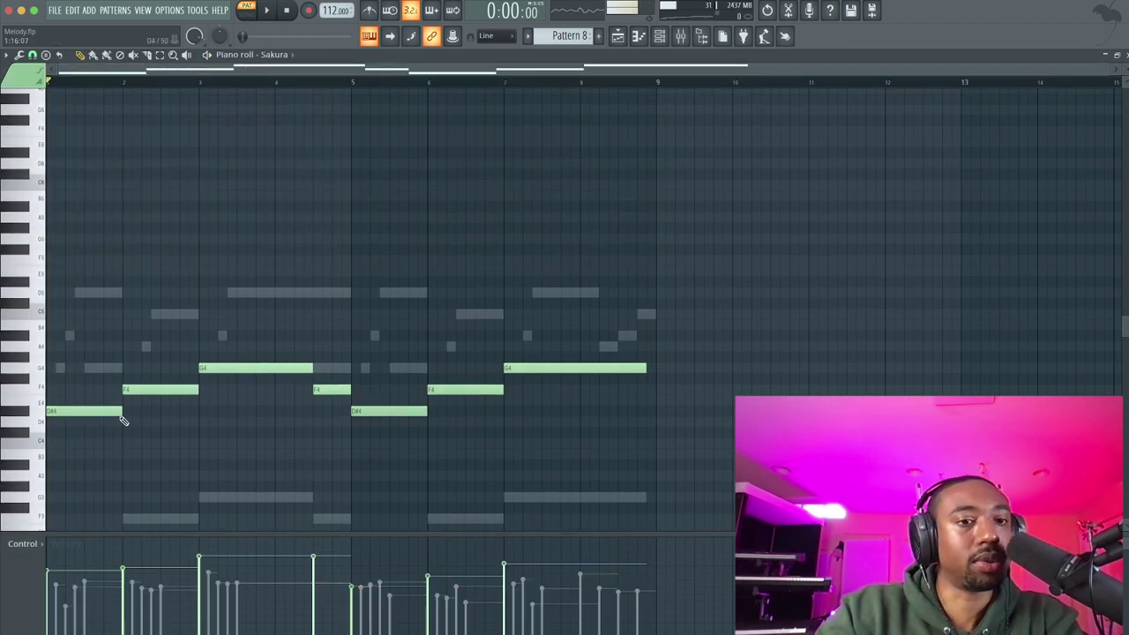
- Shorten Sakura's opening D#4 to an eighth note and add another eighth-note D#4 halfway through beat 2 of bar 1
{"action": "scroll", "coordinate": [53, 412], "scroll_direction": "up", "scroll_amount": 4}
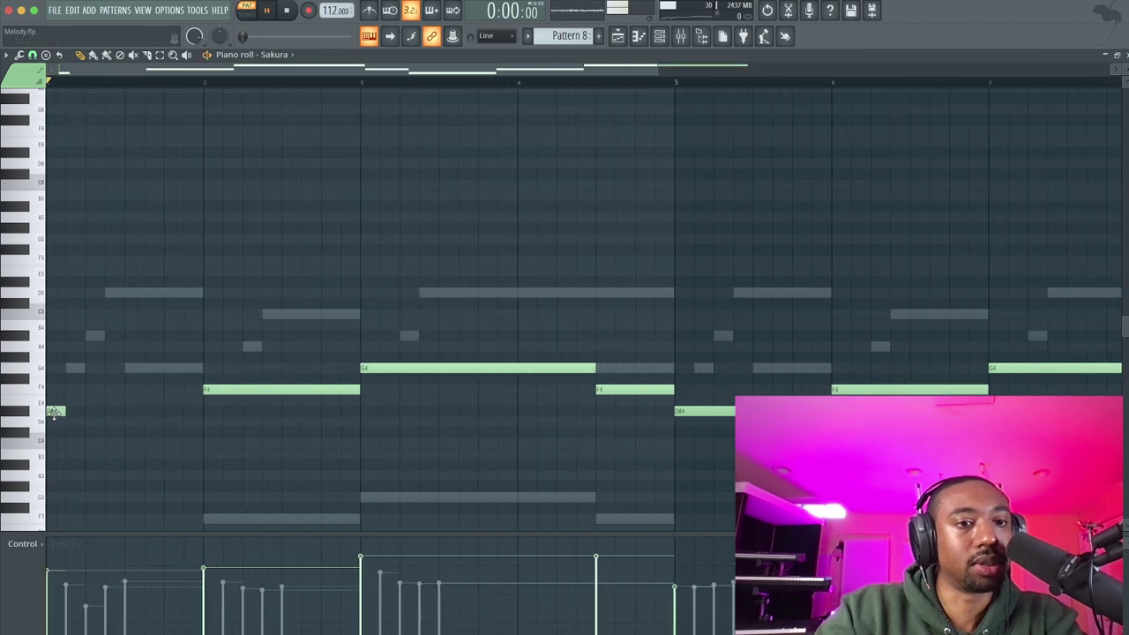
{"action": "left_click", "coordinate": [115, 410]}
{"action": "key", "text": "space"}
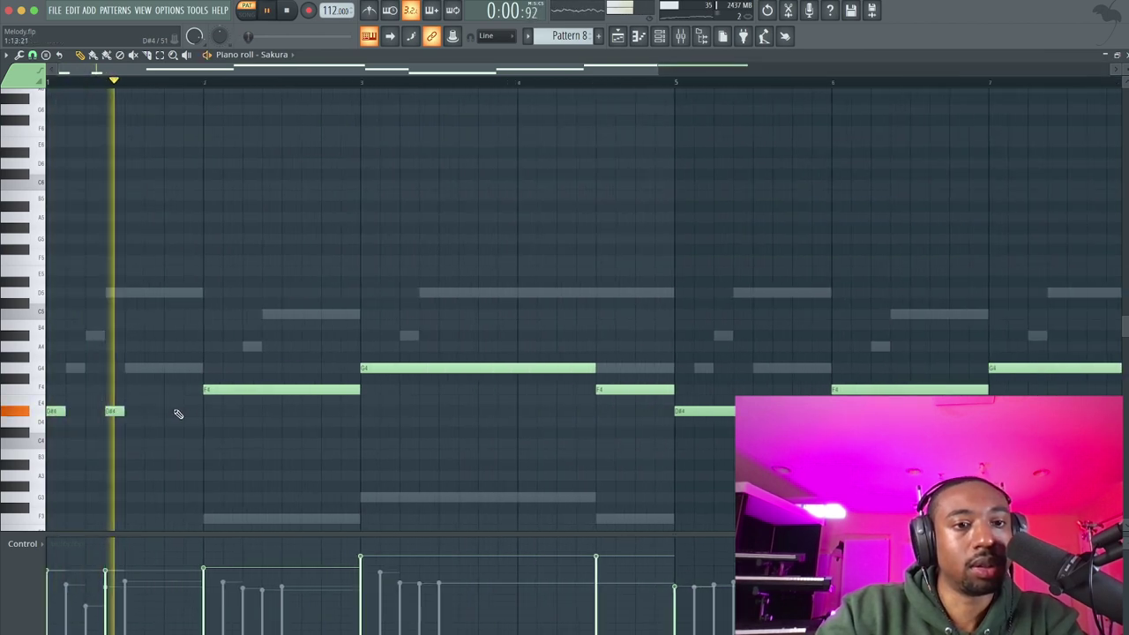
- Shorten bar 2's F4 to an eighth note and bar 3's G4 to a quarter, adding a short repeat of each halfway through beat 2
{"action": "left_click_drag", "start_coordinate": [357, 389], "coordinate": [222, 391]}
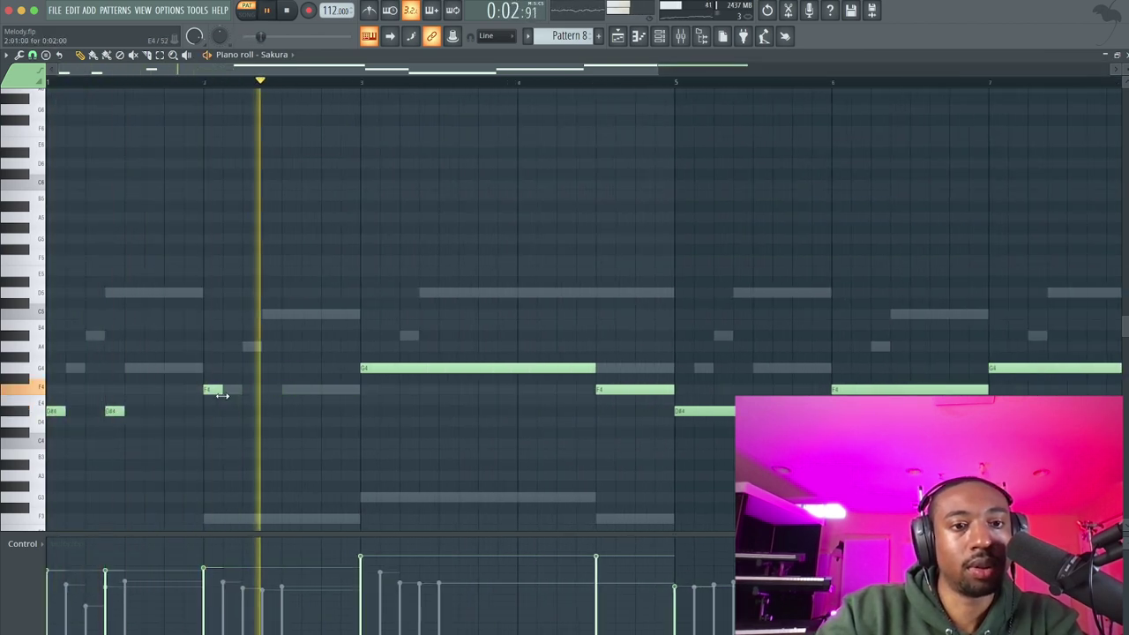
{"action": "left_click", "coordinate": [287, 391]}
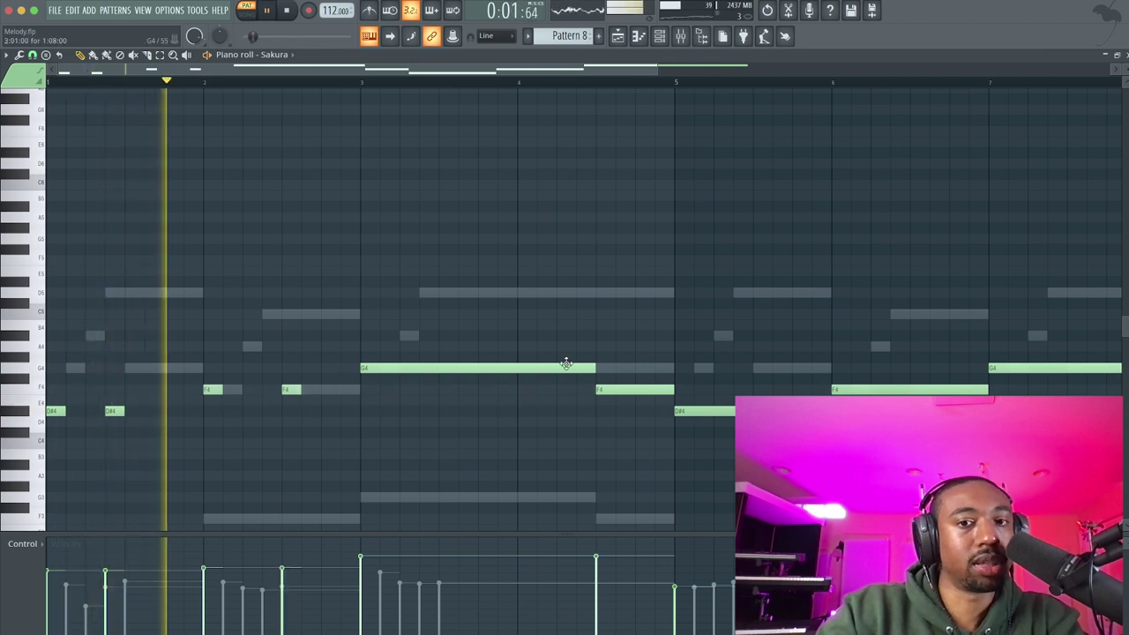
{"action": "left_click_drag", "start_coordinate": [594, 368], "coordinate": [398, 369]}
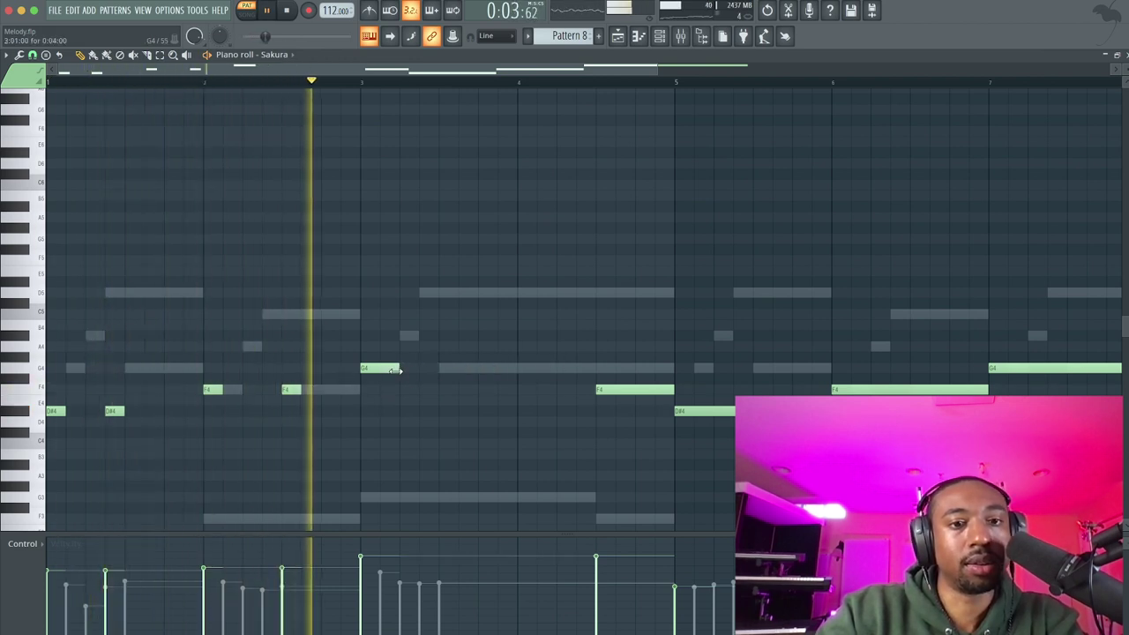
{"action": "left_click_drag", "start_coordinate": [291, 389], "coordinate": [272, 389]}
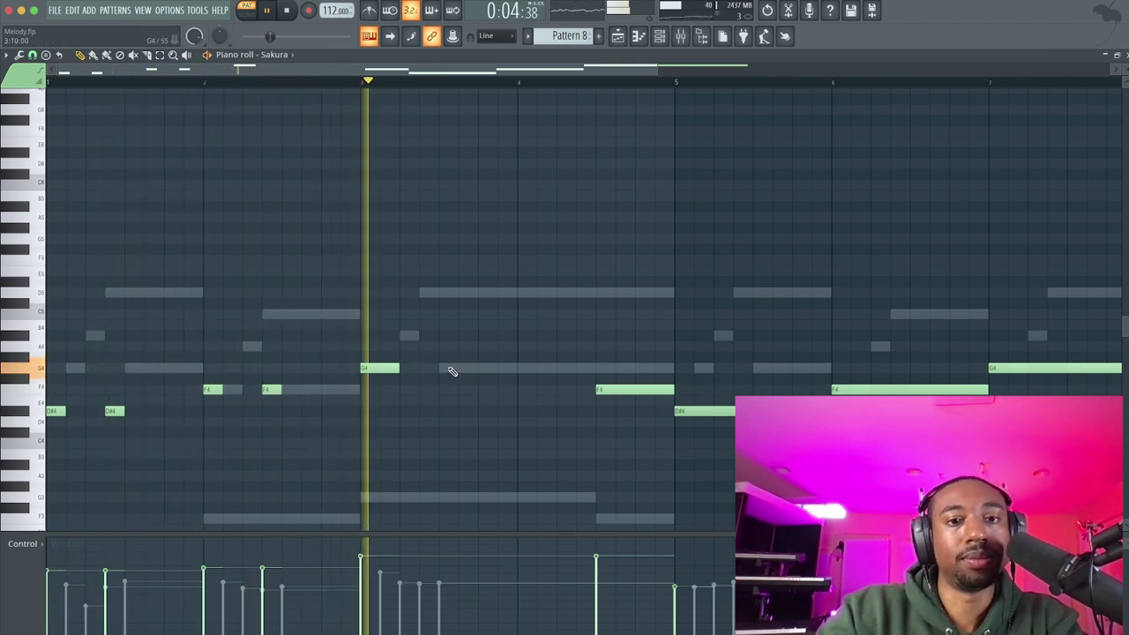
{"action": "left_click", "coordinate": [429, 367]}
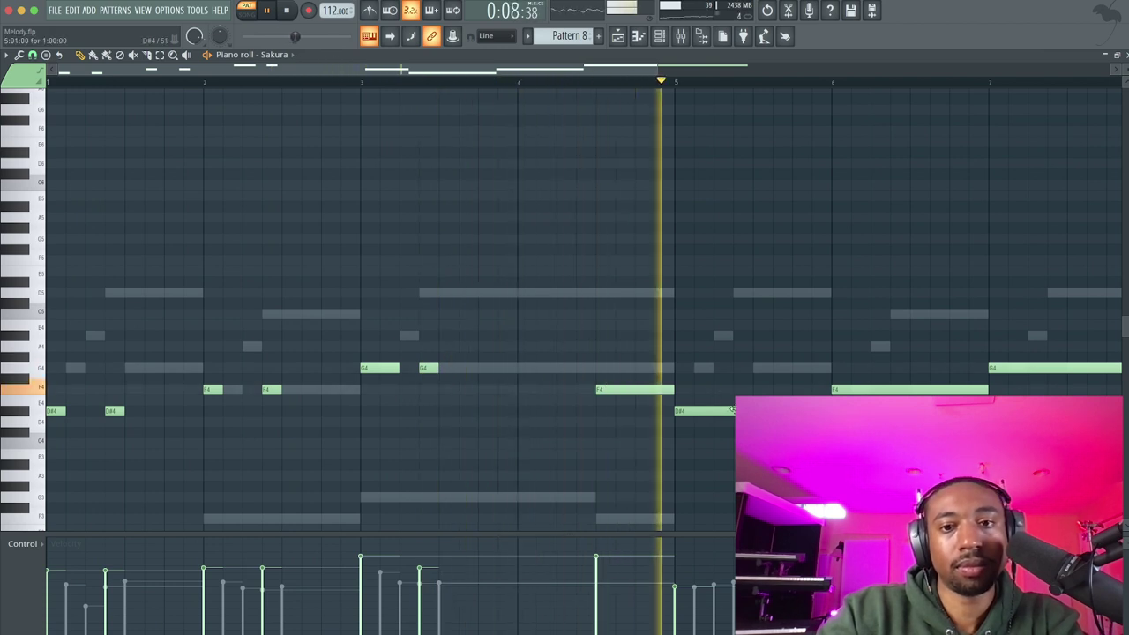
- Paste the full melody notes into the Sylenth1 channel of Pattern 8 and open them in the piano roll
{"action": "scroll", "coordinate": [713, 411], "scroll_direction": "down", "scroll_amount": 2}
{"action": "scroll", "coordinate": [712, 412], "scroll_direction": "down", "scroll_amount": 2}
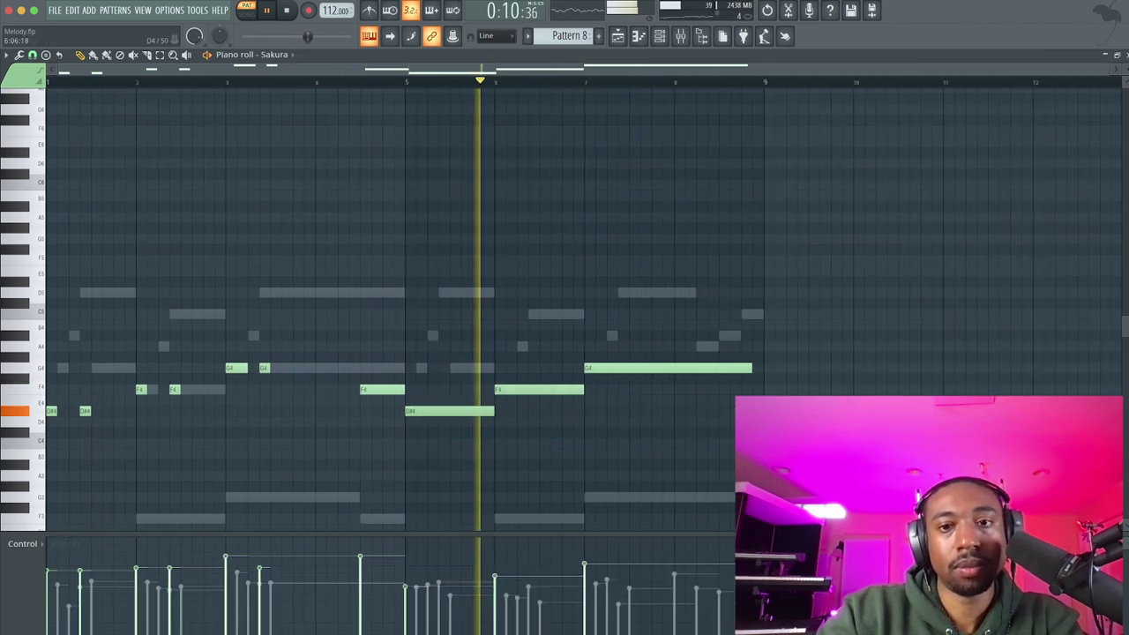
{"action": "left_click", "coordinate": [619, 37]}
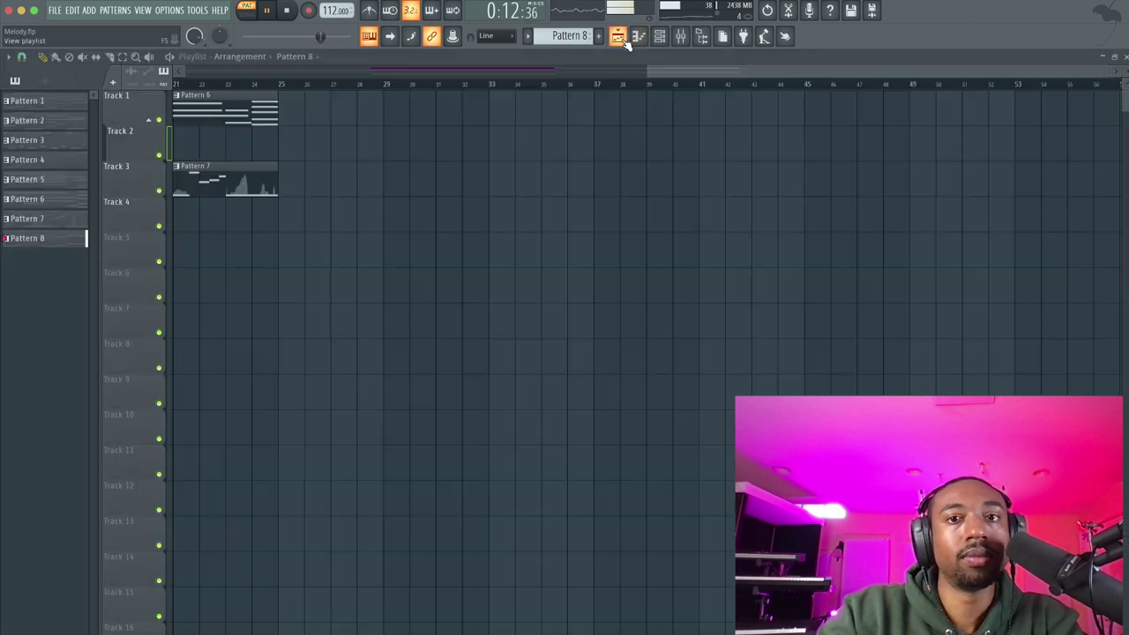
{"action": "left_click", "coordinate": [659, 37]}
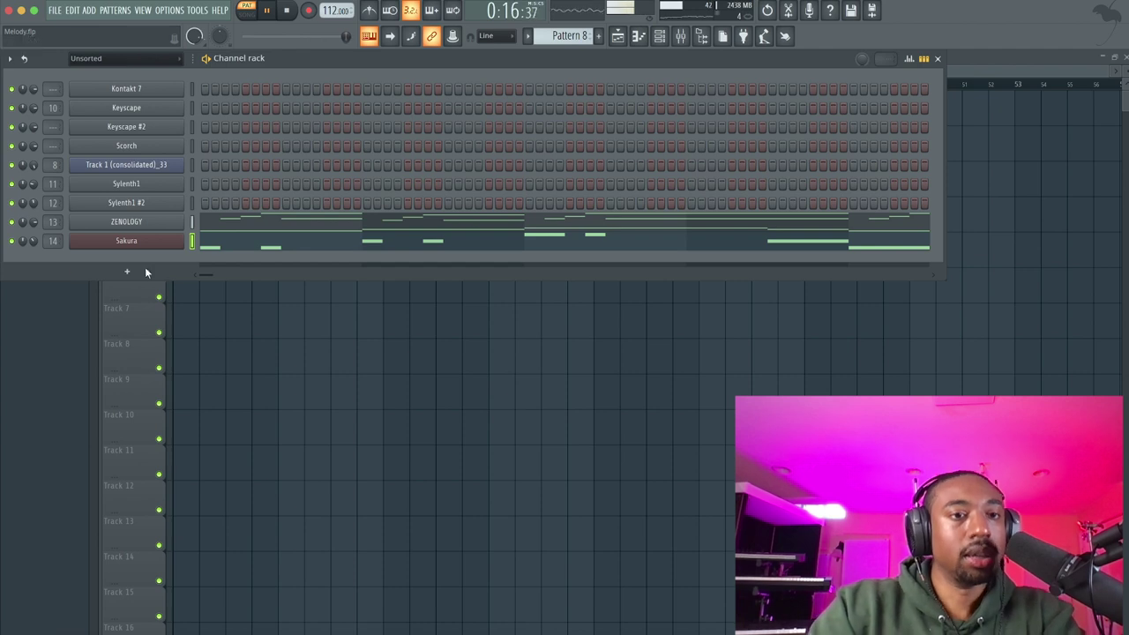
{"action": "left_click", "coordinate": [192, 184]}
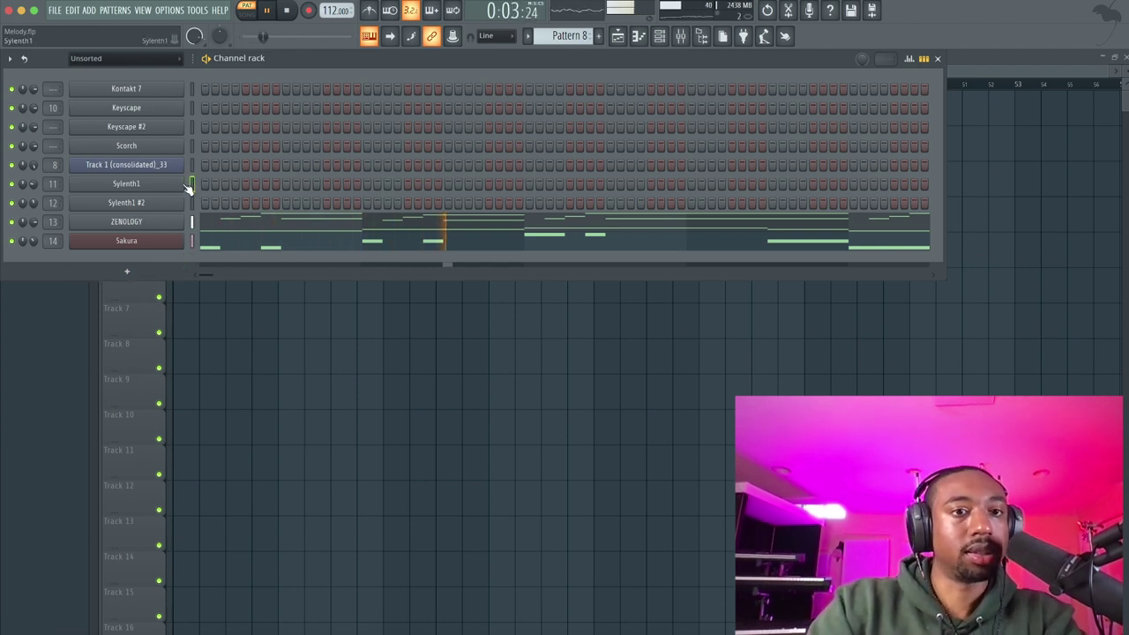
{"action": "key", "text": "super+v"}
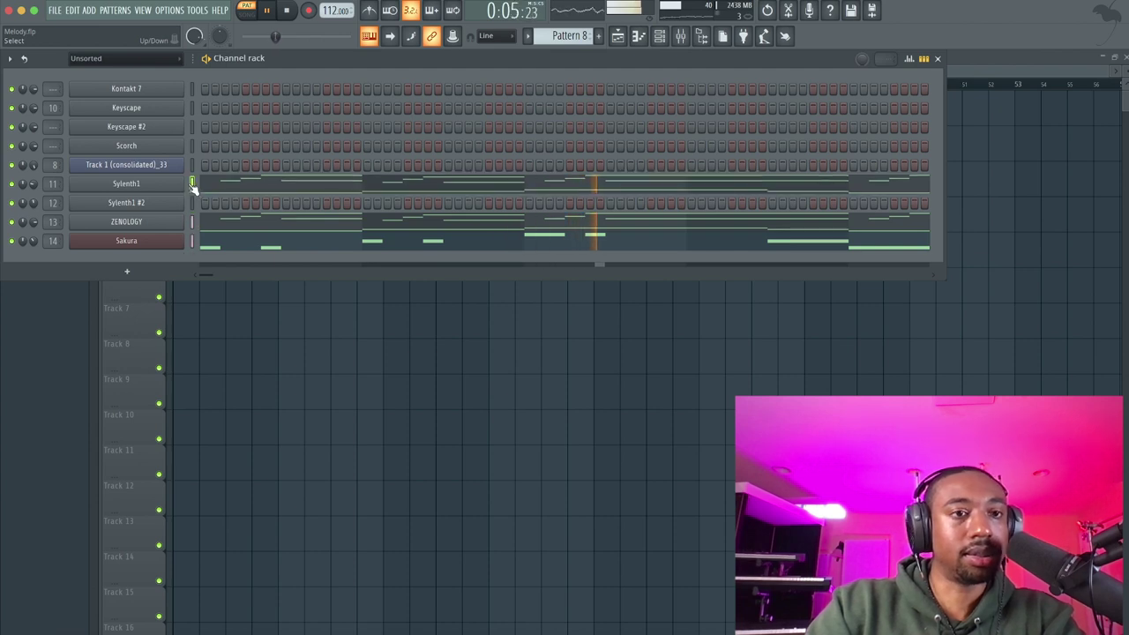
{"action": "left_click", "coordinate": [229, 187]}
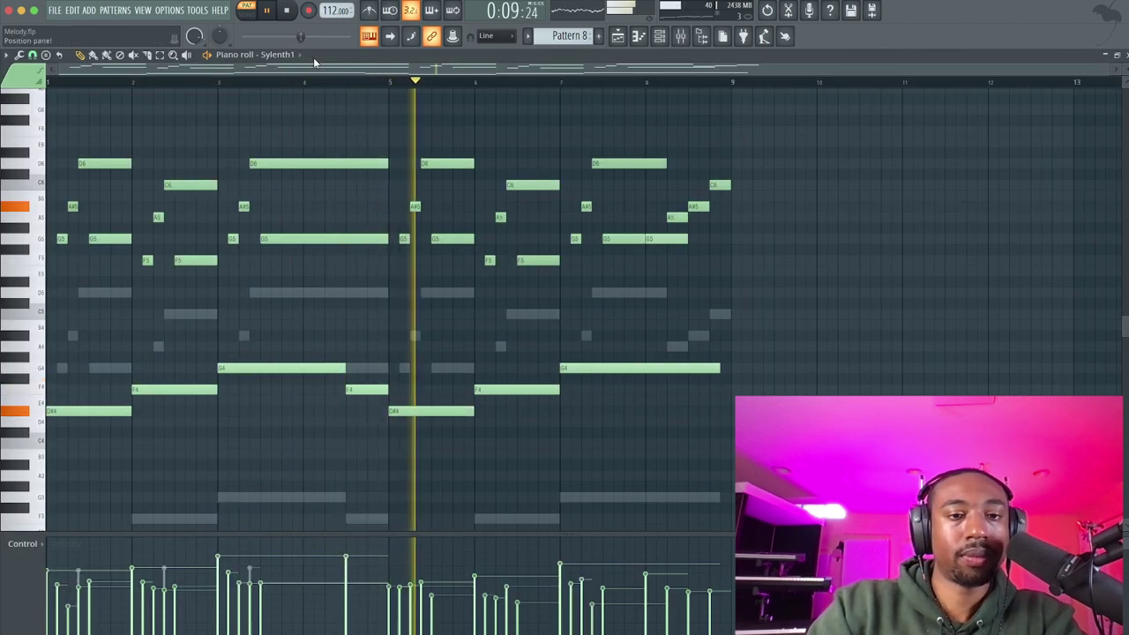
- Check the level and effects of the Sylenth1 track in the mixer
{"action": "left_click", "coordinate": [680, 36]}
{"action": "left_click", "coordinate": [216, 240]}
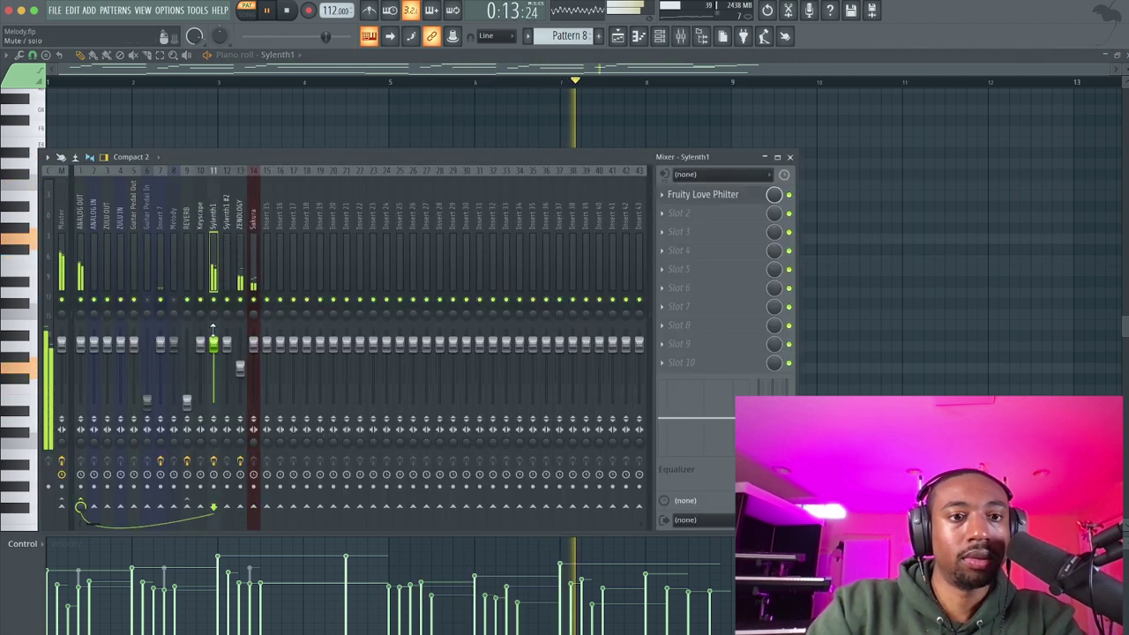
{"action": "left_click", "coordinate": [789, 157]}
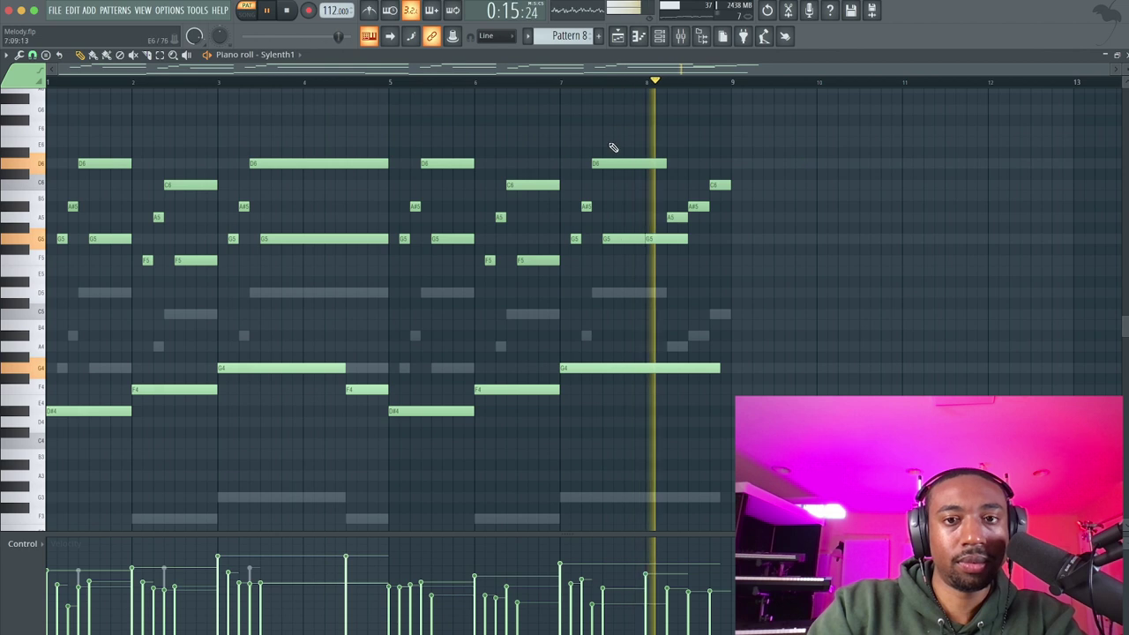
- Place Pattern 8 on Track 1 at bar 25 of the playlist and cue song mode to that bar
{"action": "left_click", "coordinate": [637, 37]}
{"action": "left_click", "coordinate": [288, 116]}
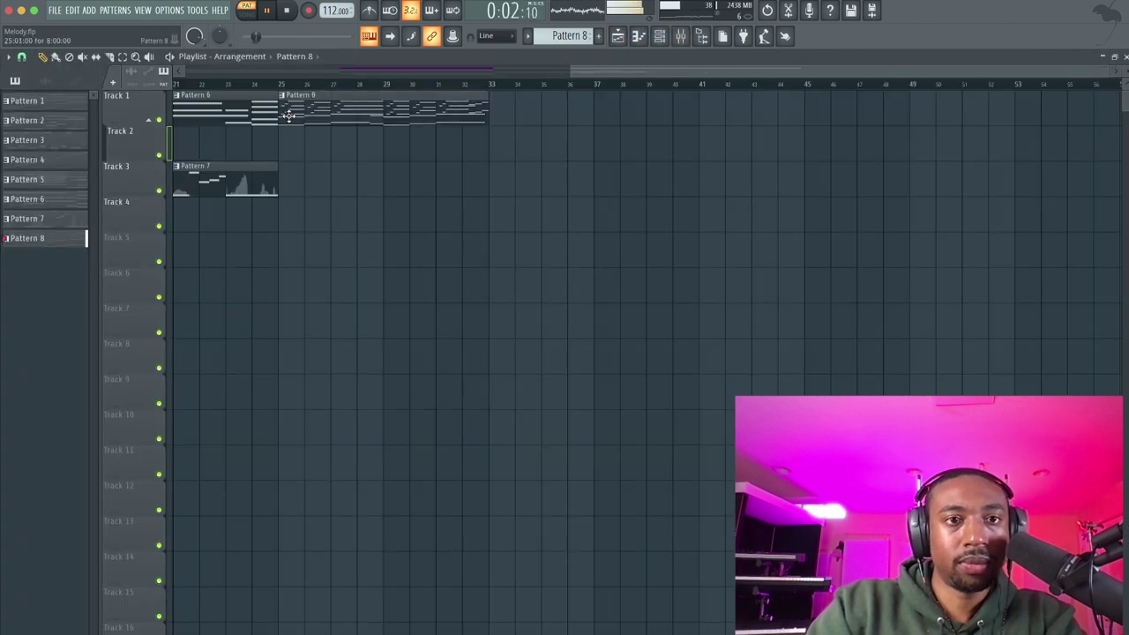
{"action": "key", "text": "l"}
{"action": "left_click", "coordinate": [283, 85]}
- Add a Serum instrument channel and set oscillator A's unison to 8 voices
{"action": "left_click", "coordinate": [660, 36]}
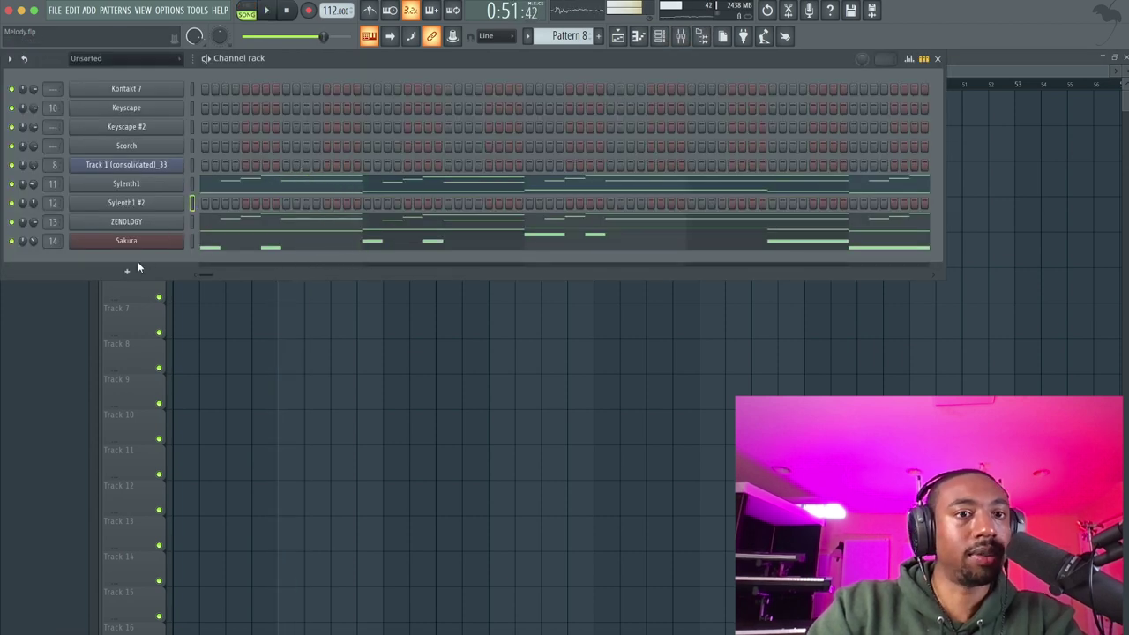
{"action": "left_click", "coordinate": [128, 270]}
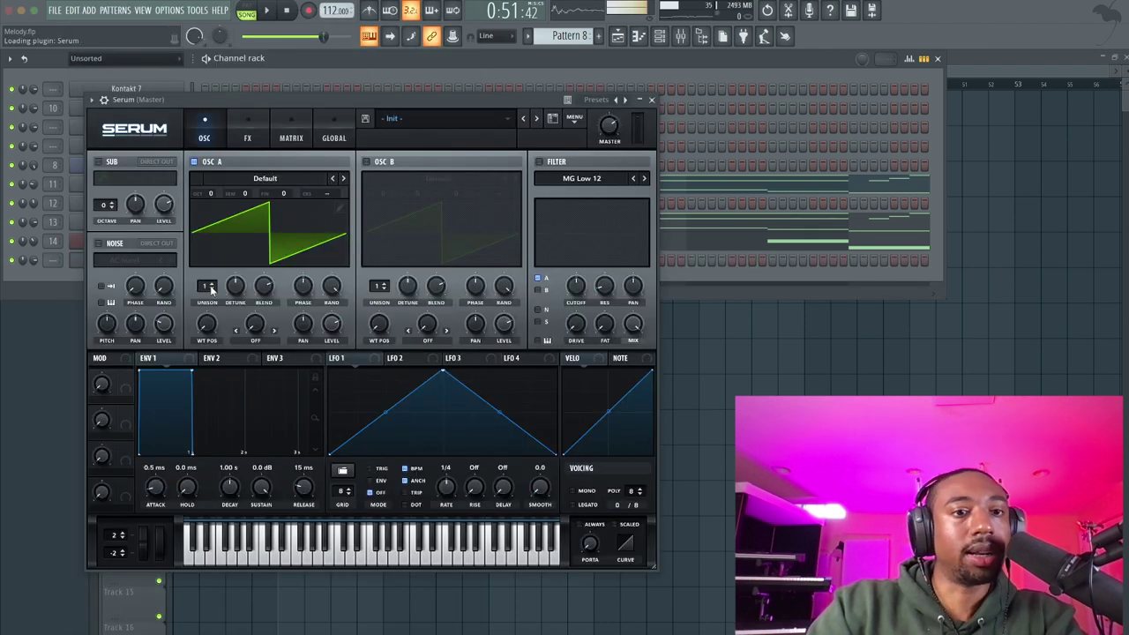
{"action": "left_click_drag", "start_coordinate": [210, 289], "coordinate": [214, 228]}
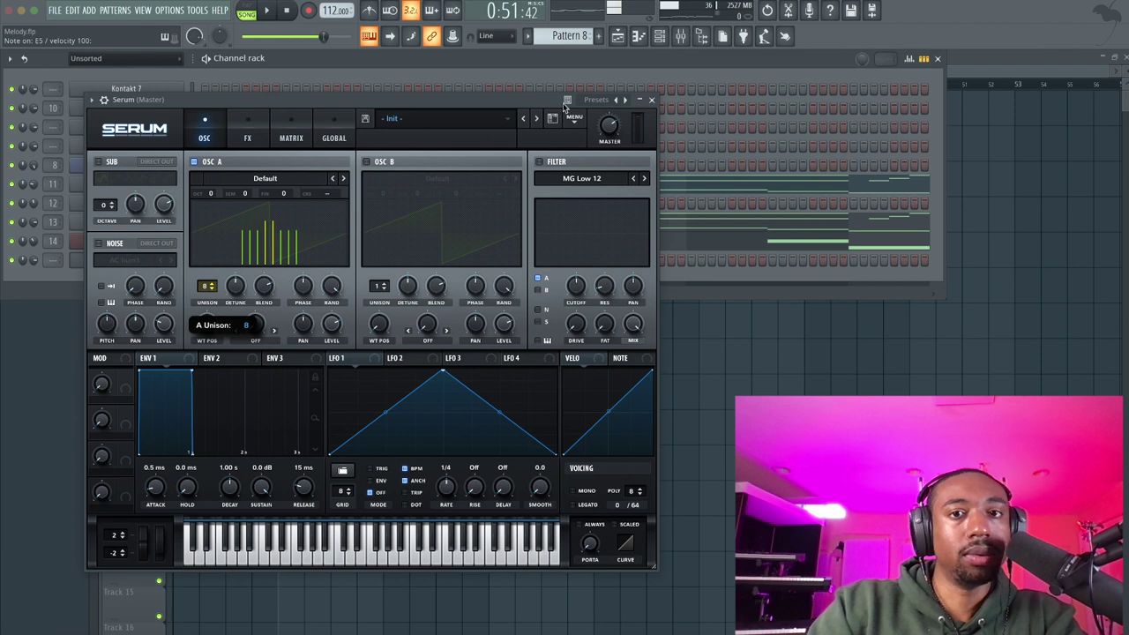
{"action": "left_click", "coordinate": [995, 630]}
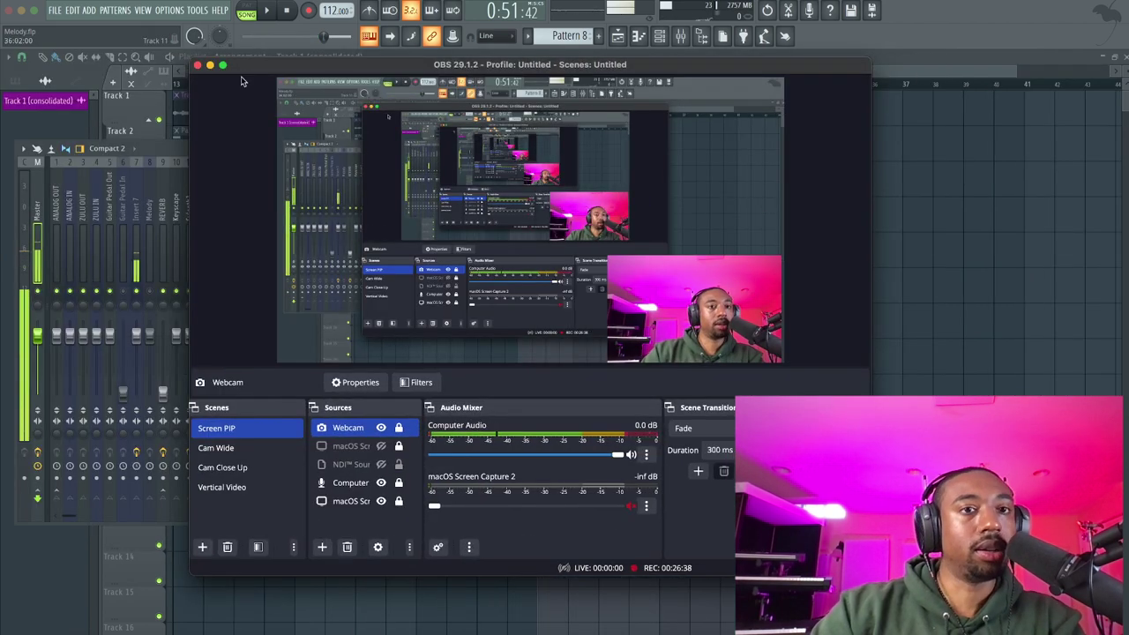
{"action": "left_click", "coordinate": [210, 66]}
- Add a Serum channel to the rack, with oscillator A at 8 unison voices and a detune of 0.08
{"action": "left_click", "coordinate": [659, 36]}
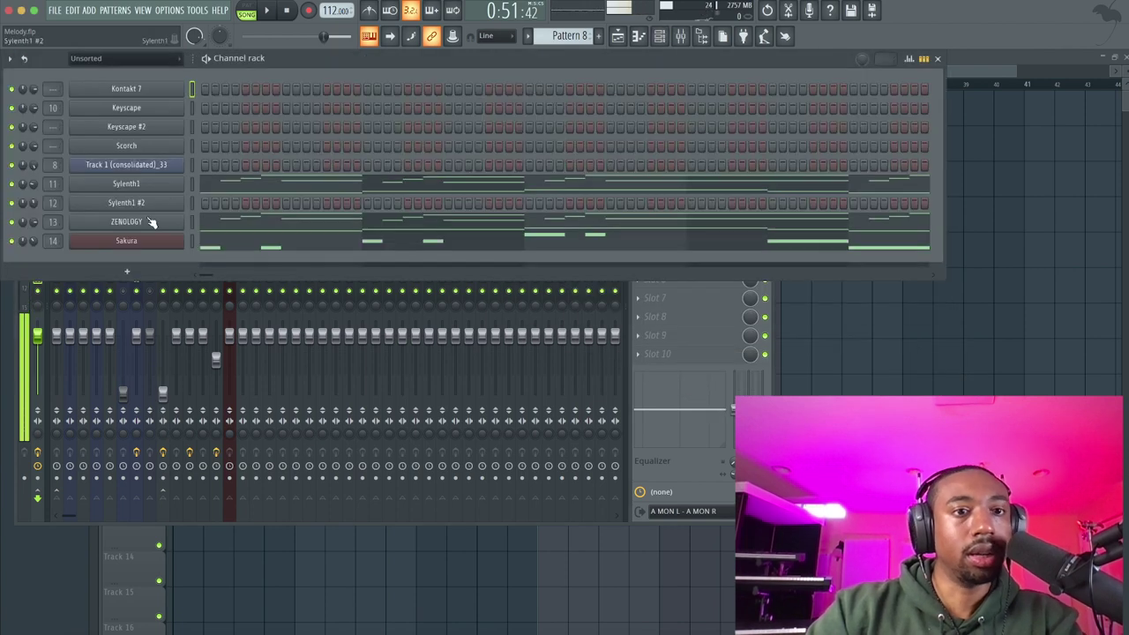
{"action": "left_click", "coordinate": [130, 268]}
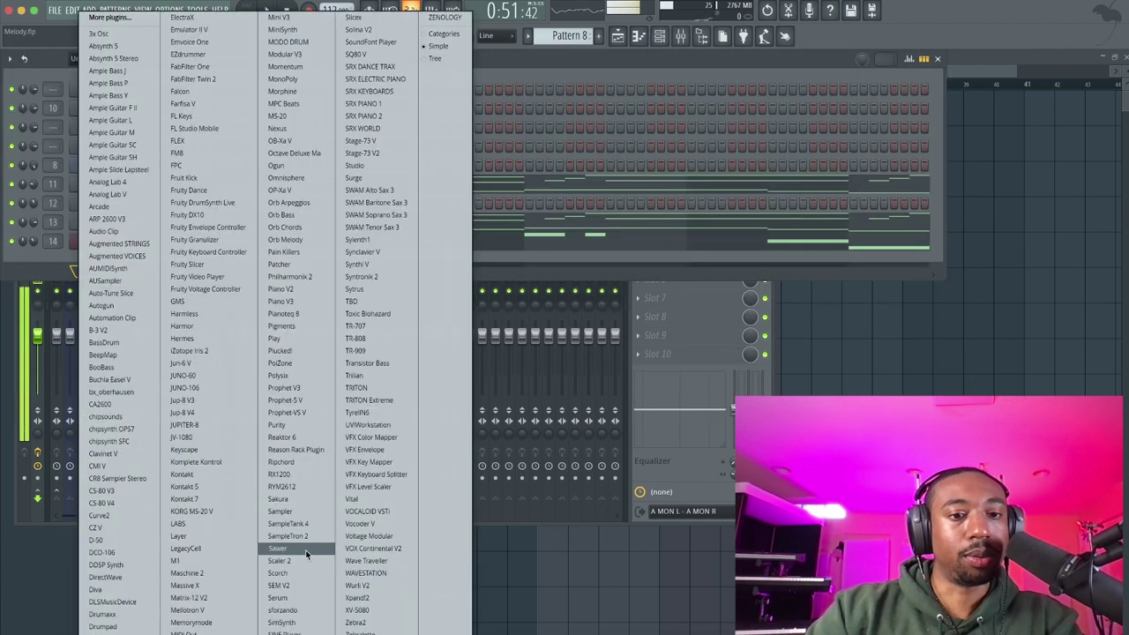
{"action": "left_click", "coordinate": [307, 600]}
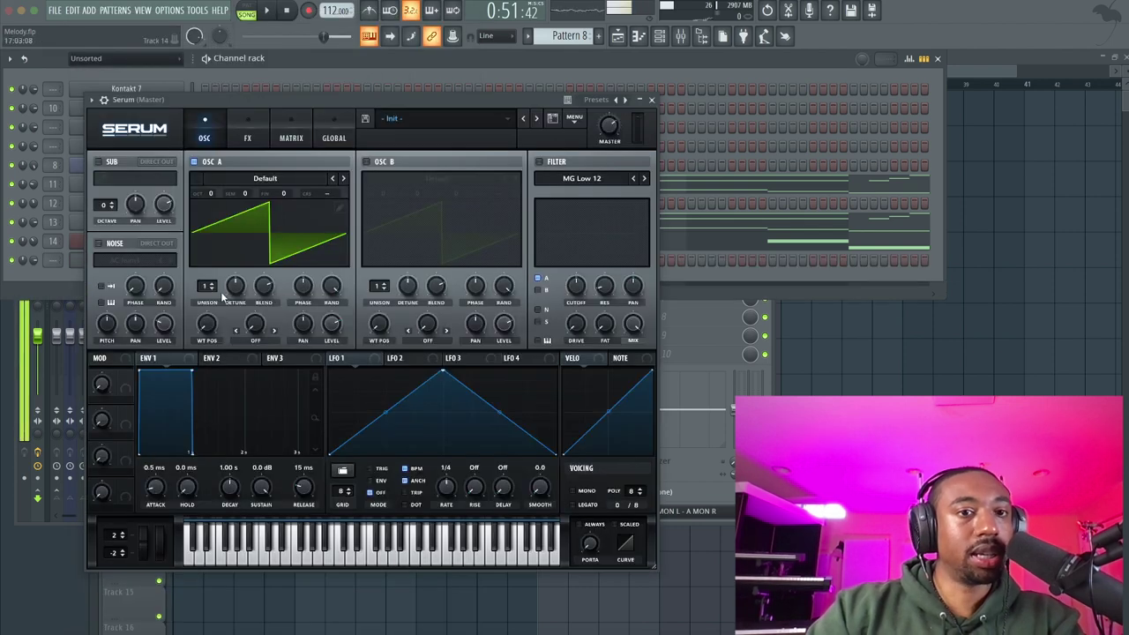
{"action": "left_click_drag", "start_coordinate": [212, 284], "coordinate": [212, 277]}
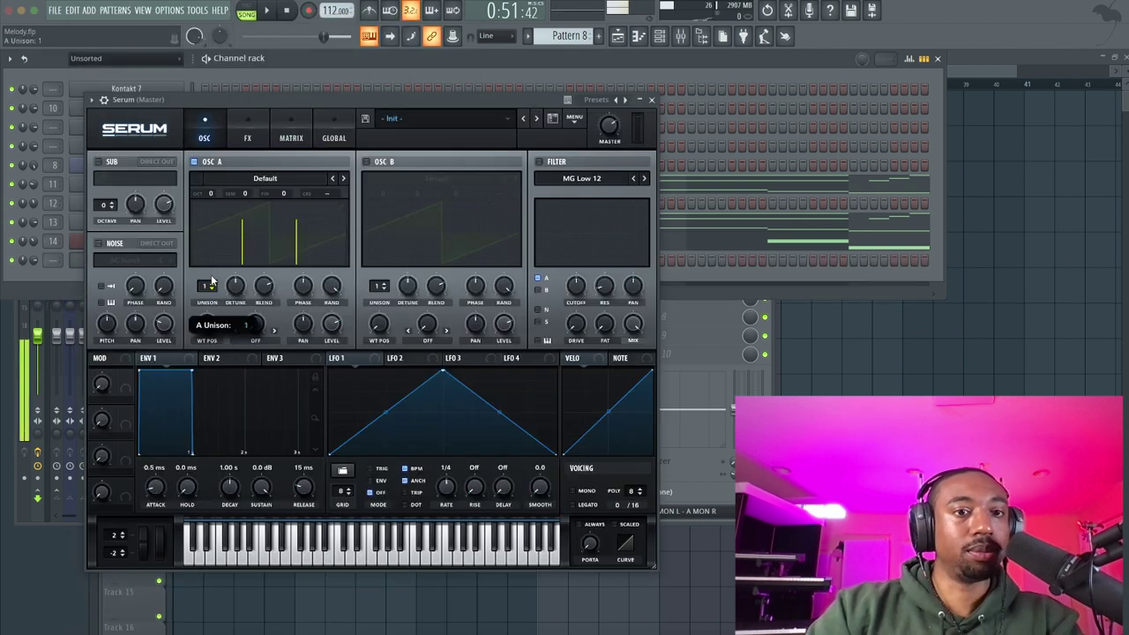
{"action": "left_click_drag", "start_coordinate": [222, 229], "coordinate": [225, 218]}
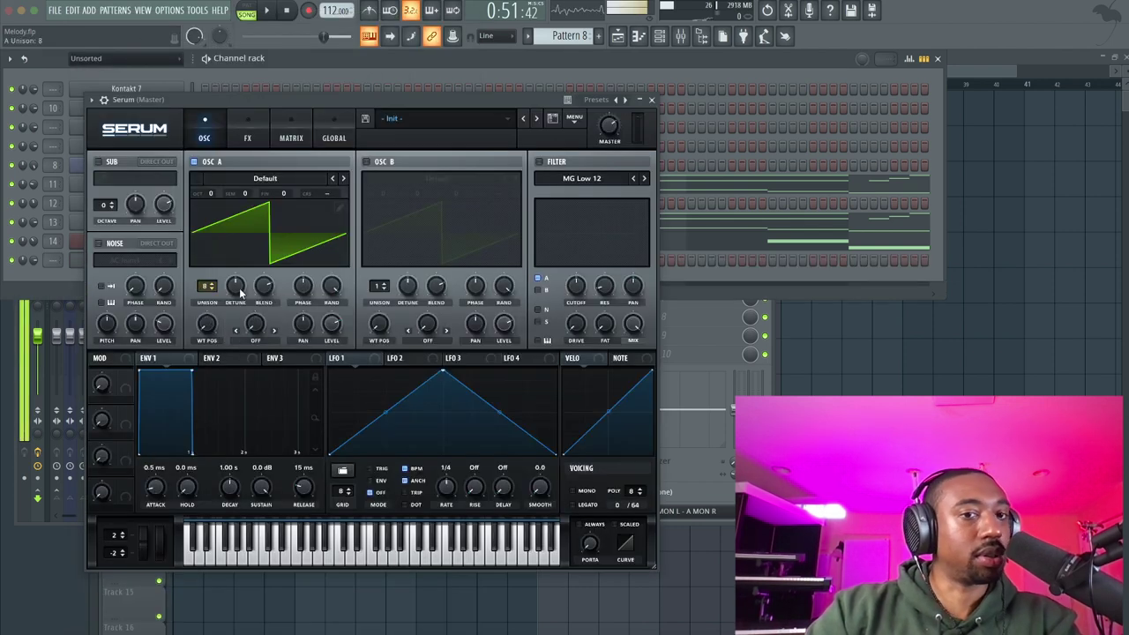
{"action": "left_click_drag", "start_coordinate": [237, 289], "coordinate": [230, 325]}
{"action": "left_click_drag", "start_coordinate": [228, 314], "coordinate": [227, 311]}
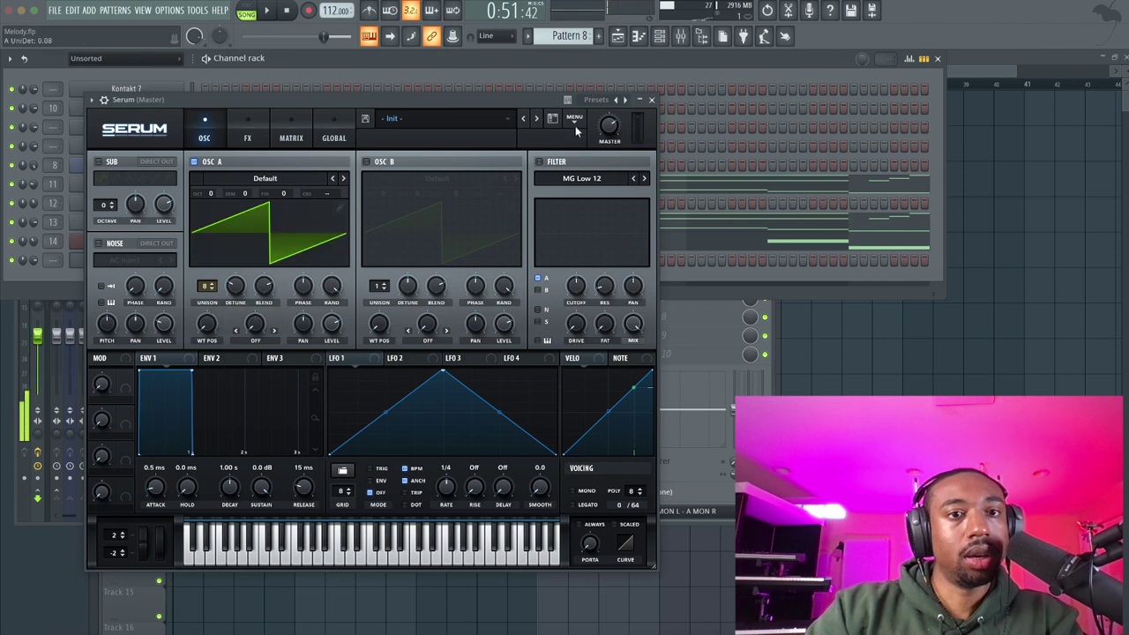
- Copy the ZENOLOGY notes of Pattern 8 into the Serum channel and open them in the piano roll
{"action": "left_click", "coordinate": [653, 100]}
{"action": "left_click", "coordinate": [193, 225]}
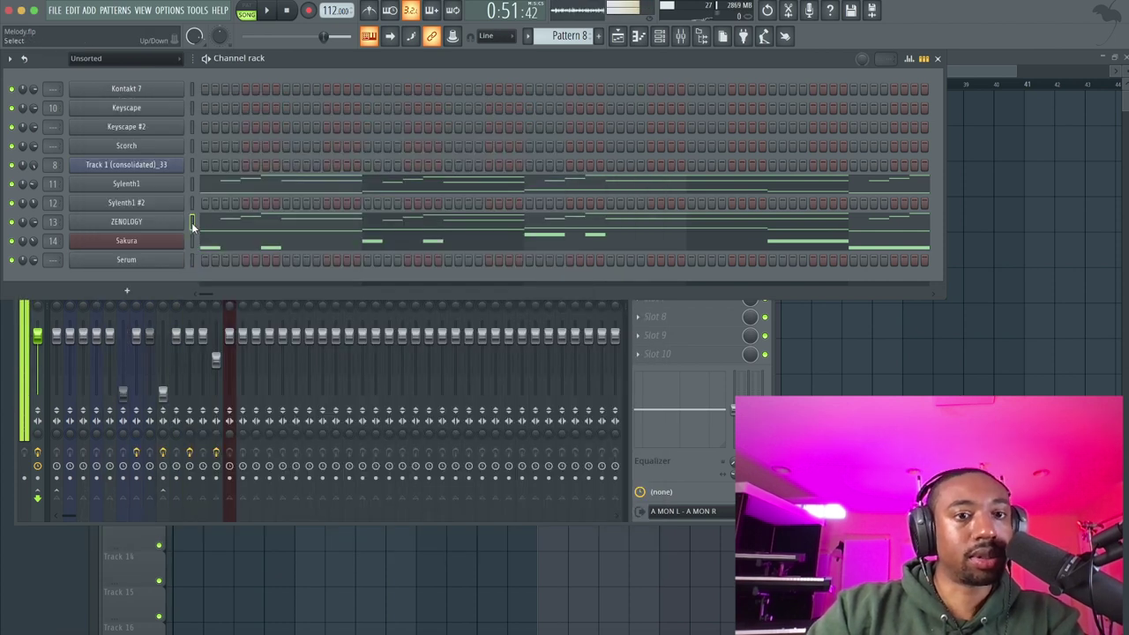
{"action": "left_click", "coordinate": [194, 266]}
{"action": "key", "text": "ctrl+v"}
{"action": "left_click", "coordinate": [225, 267]}
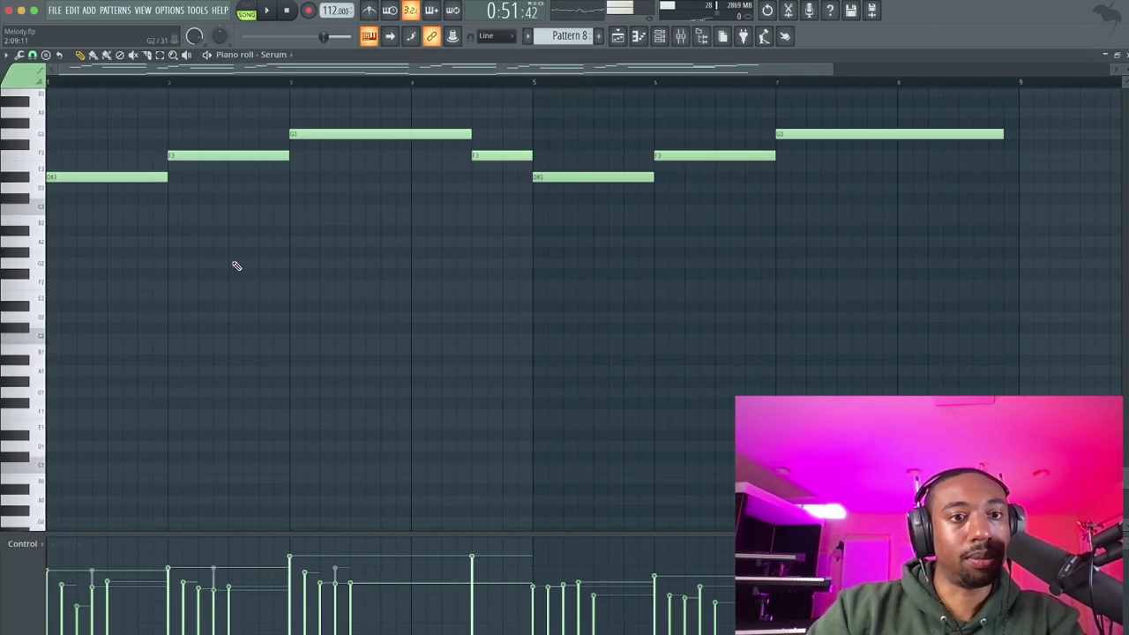
- Delete the upper melody notes from the Serum part, keeping only the low D#3, F3 and G3 notes
{"action": "scroll", "coordinate": [235, 265], "scroll_direction": "down", "scroll_amount": 5}
{"action": "scroll", "coordinate": [235, 266], "scroll_direction": "up", "scroll_amount": 5}
{"action": "scroll", "coordinate": [236, 265], "scroll_direction": "up", "scroll_amount": 4}
{"action": "left_click_drag", "start_coordinate": [298, 402], "coordinate": [17, 198]}
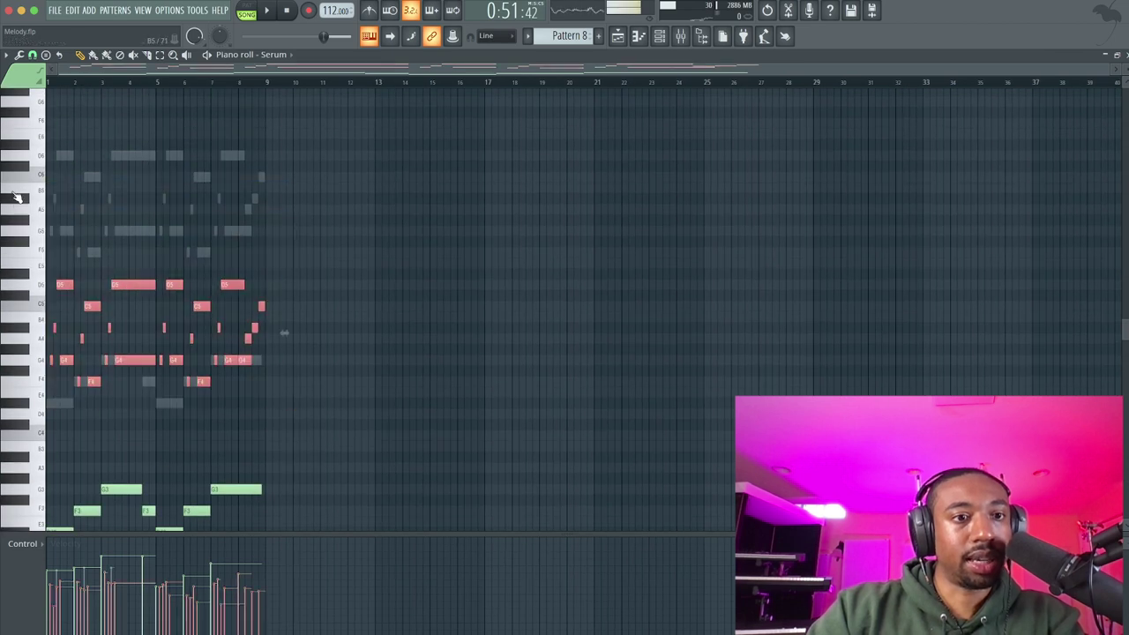
{"action": "key", "text": "Delete"}
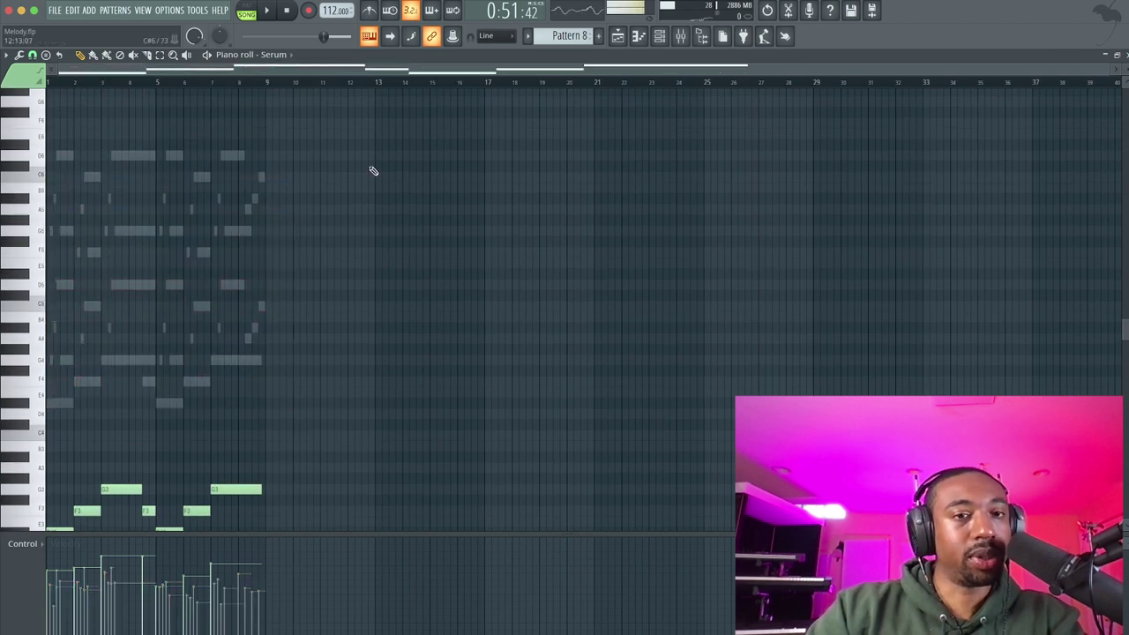
- Play the song and route the Serum channel to mixer track 15
{"action": "left_click", "coordinate": [661, 36]}
{"action": "key", "text": "space"}
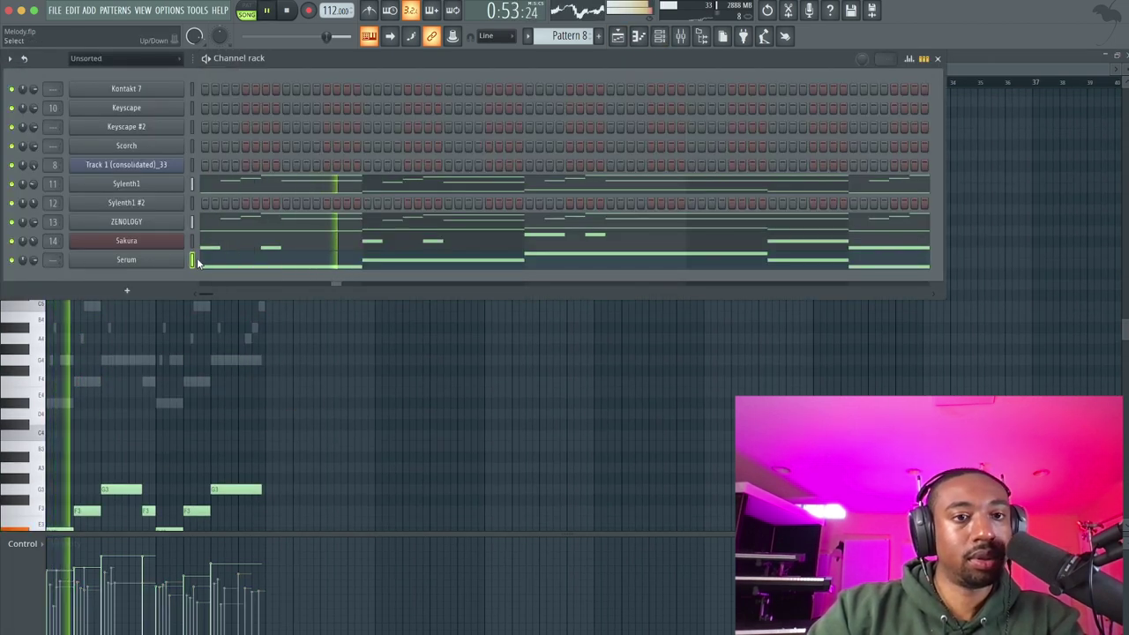
{"action": "double_click", "coordinate": [53, 261]}
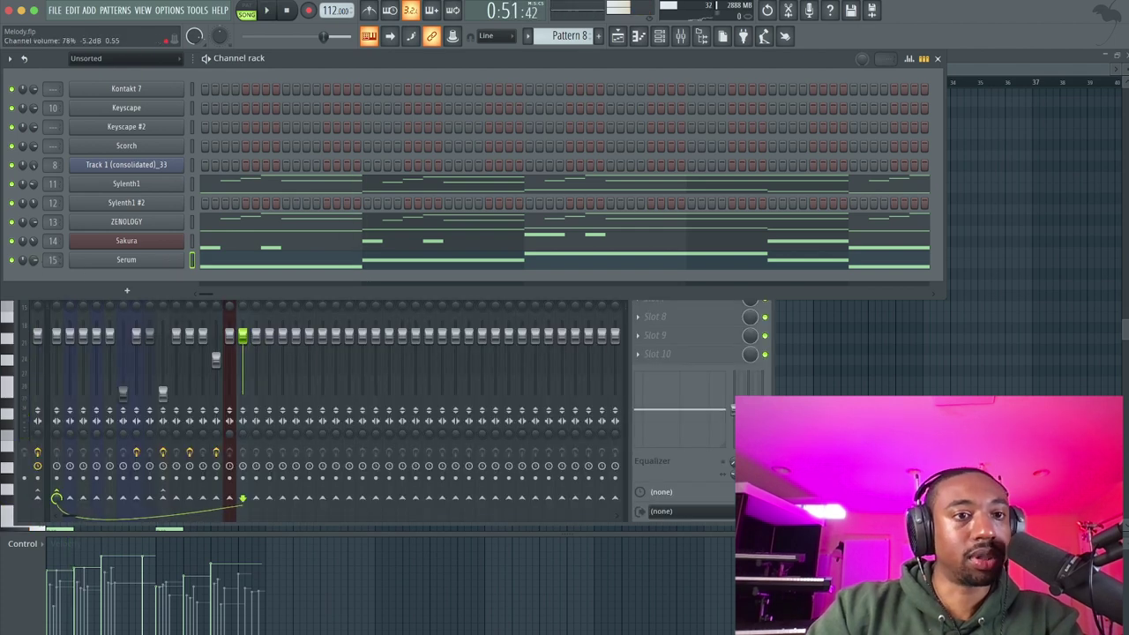
- Raise oscillator A's unison detune in Serum to 0.25, play the song and lower the Serum channel's volume to about 71%
{"action": "left_click", "coordinate": [127, 261]}
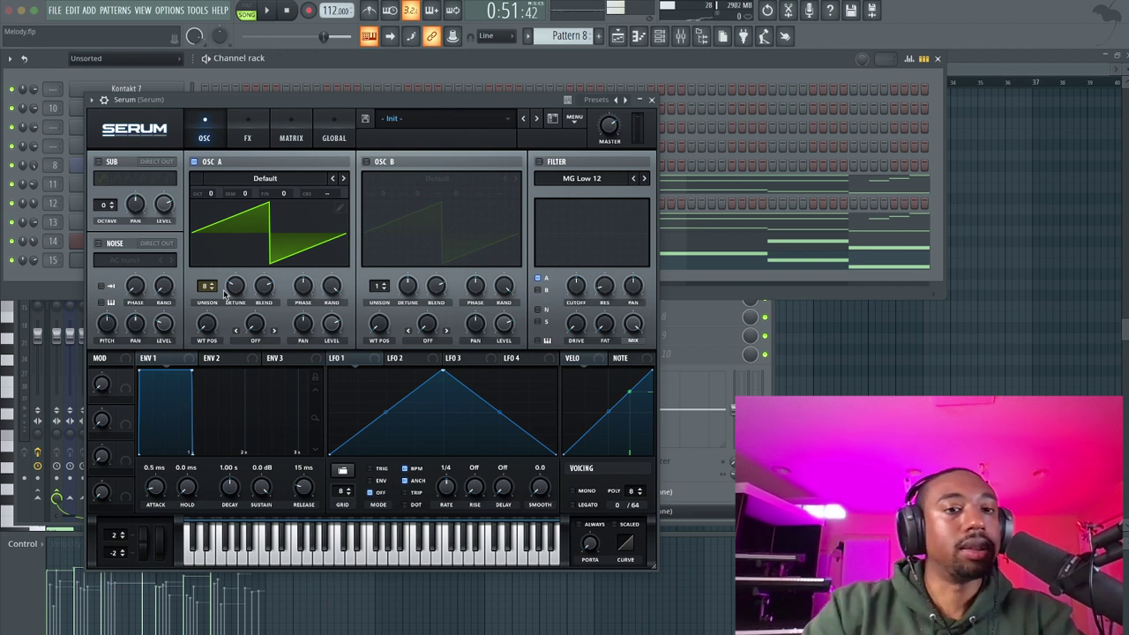
{"action": "left_click_drag", "start_coordinate": [226, 294], "coordinate": [233, 263]}
{"action": "key", "text": "space"}
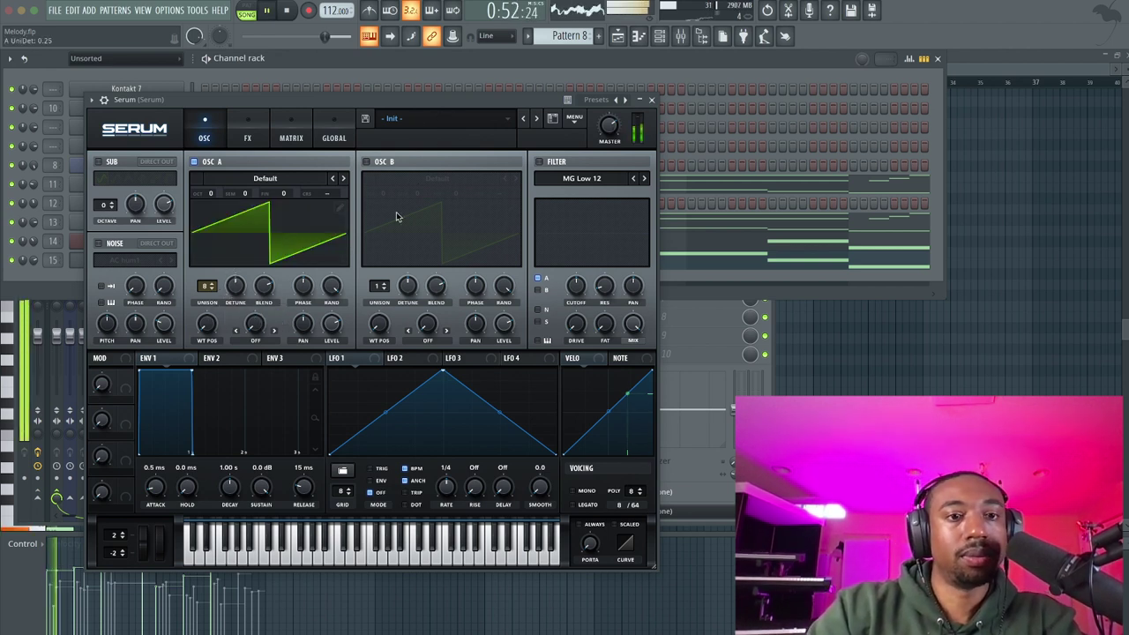
{"action": "left_click", "coordinate": [652, 101]}
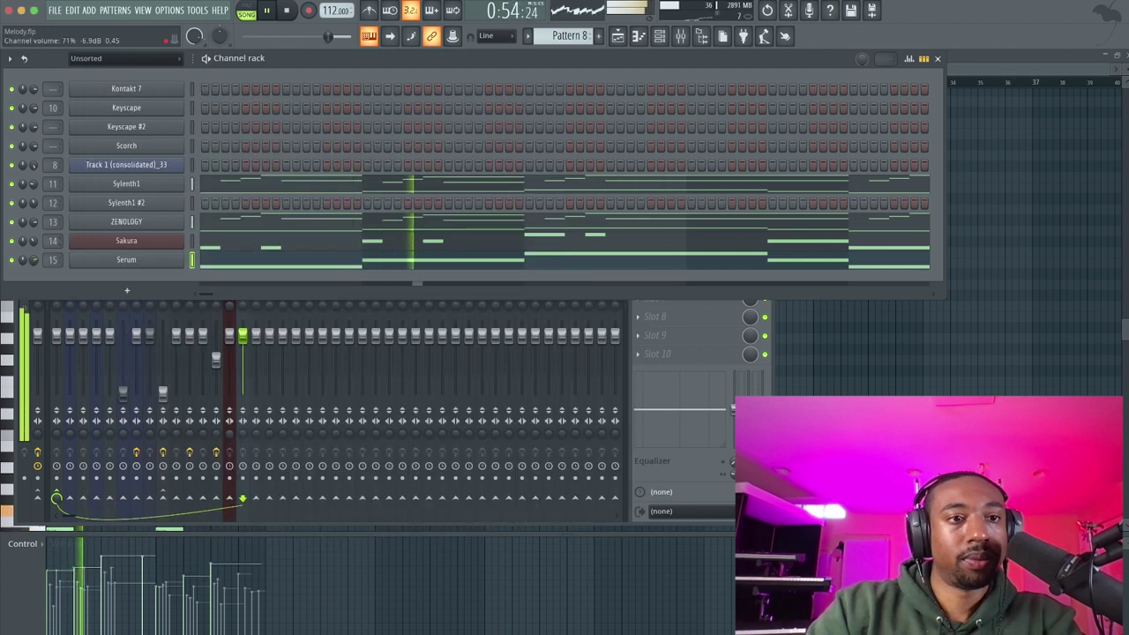
- Set oscillator A's unison detune in Serum to 0.20 and enable the MG Low 12 filter with a cutoff of about 2949 Hz
{"action": "left_click", "coordinate": [124, 263]}
{"action": "left_click_drag", "start_coordinate": [234, 286], "coordinate": [231, 307]}
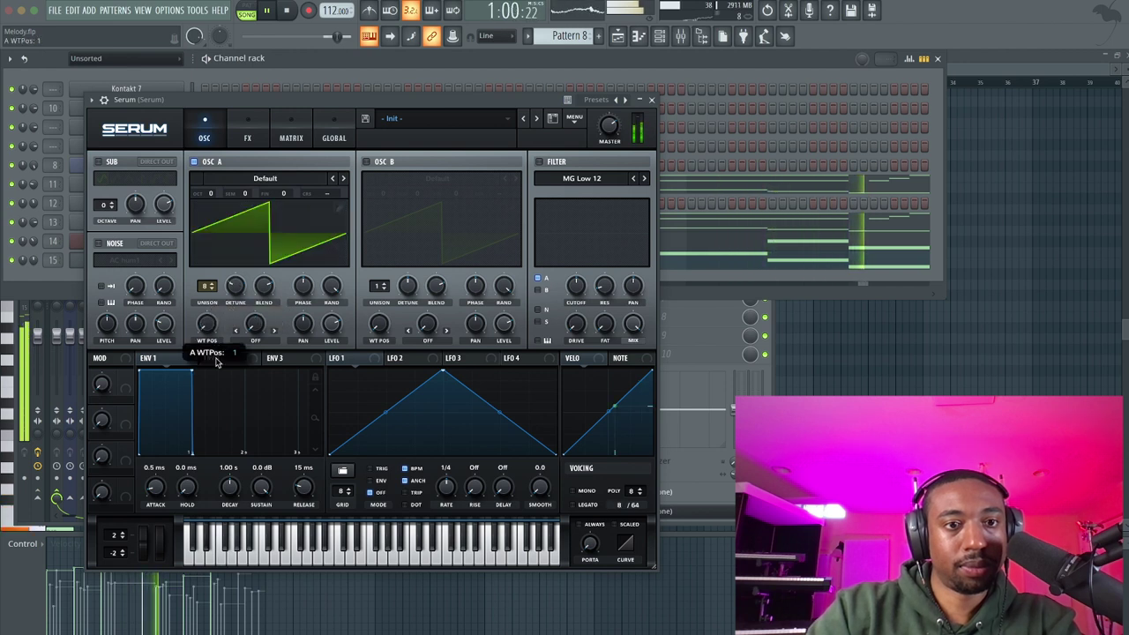
{"action": "left_click_drag", "start_coordinate": [235, 286], "coordinate": [236, 285]}
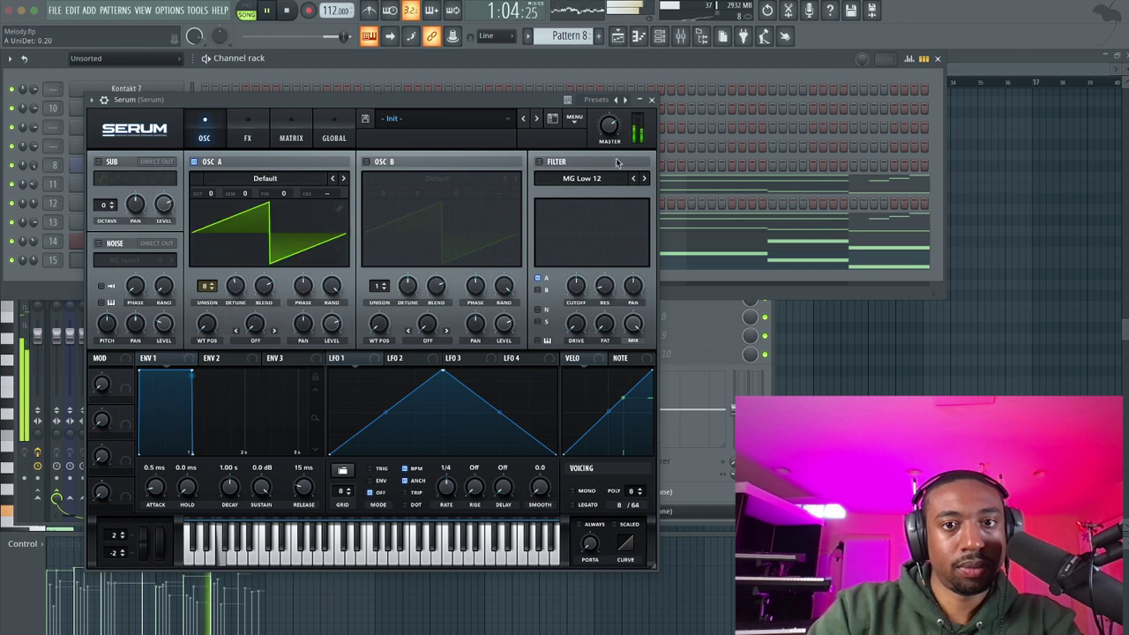
{"action": "left_click", "coordinate": [539, 163]}
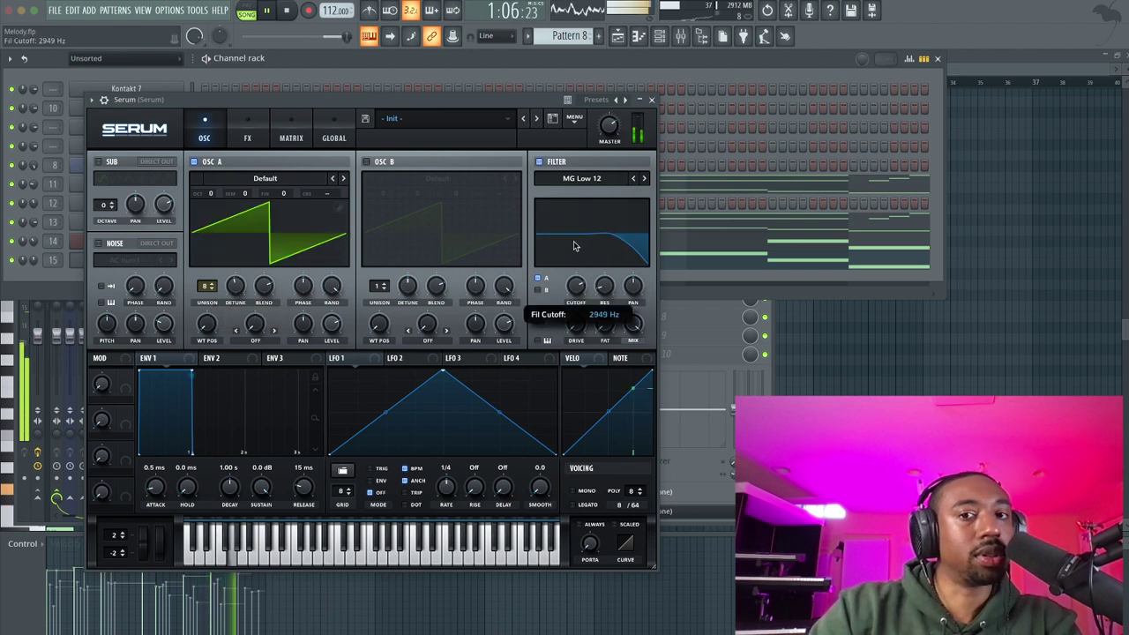
{"action": "left_click", "coordinate": [651, 100]}
- Transpose Pattern 8 by 3 semitones from the playlist's pattern list and play the song to hear it
{"action": "left_click", "coordinate": [619, 36]}
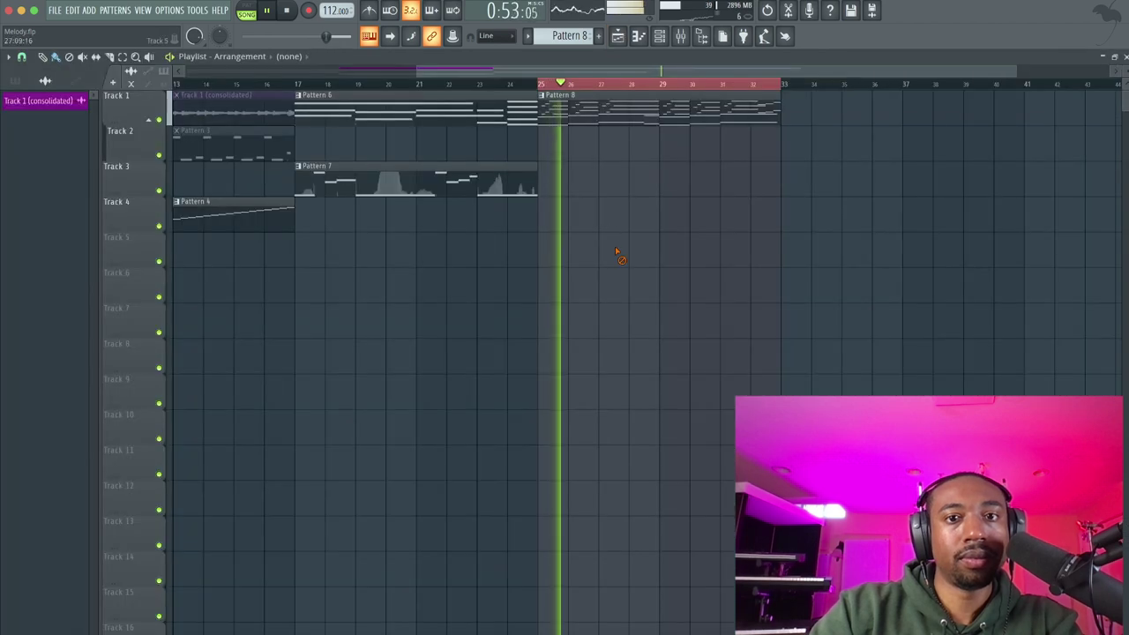
{"action": "key", "text": "space"}
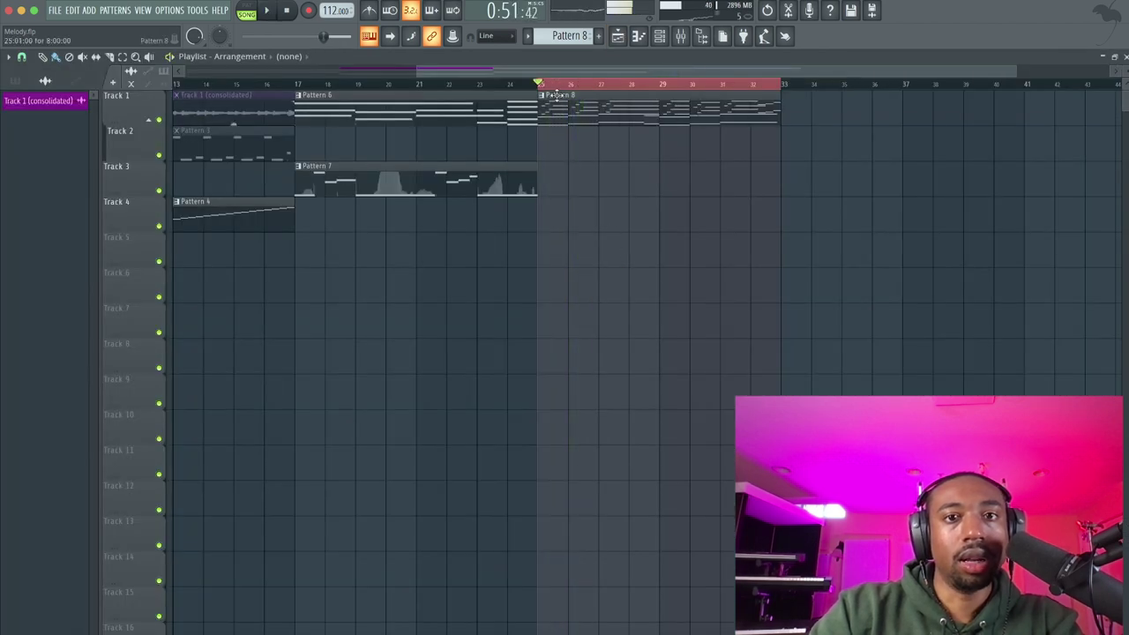
{"action": "left_click", "coordinate": [16, 81]}
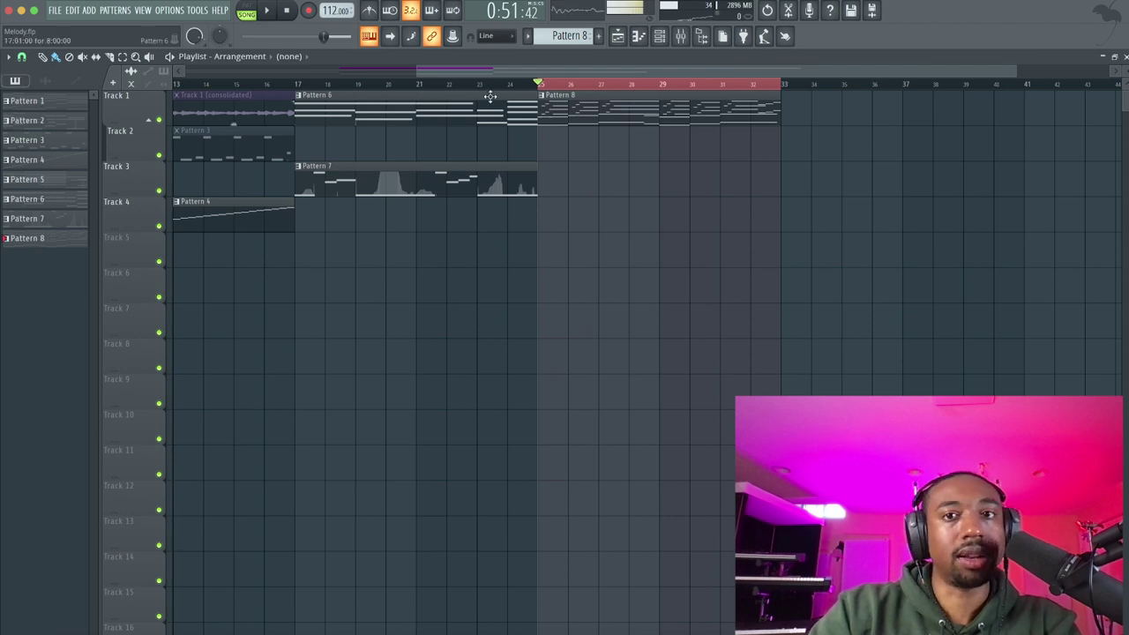
{"action": "right_click", "coordinate": [39, 238]}
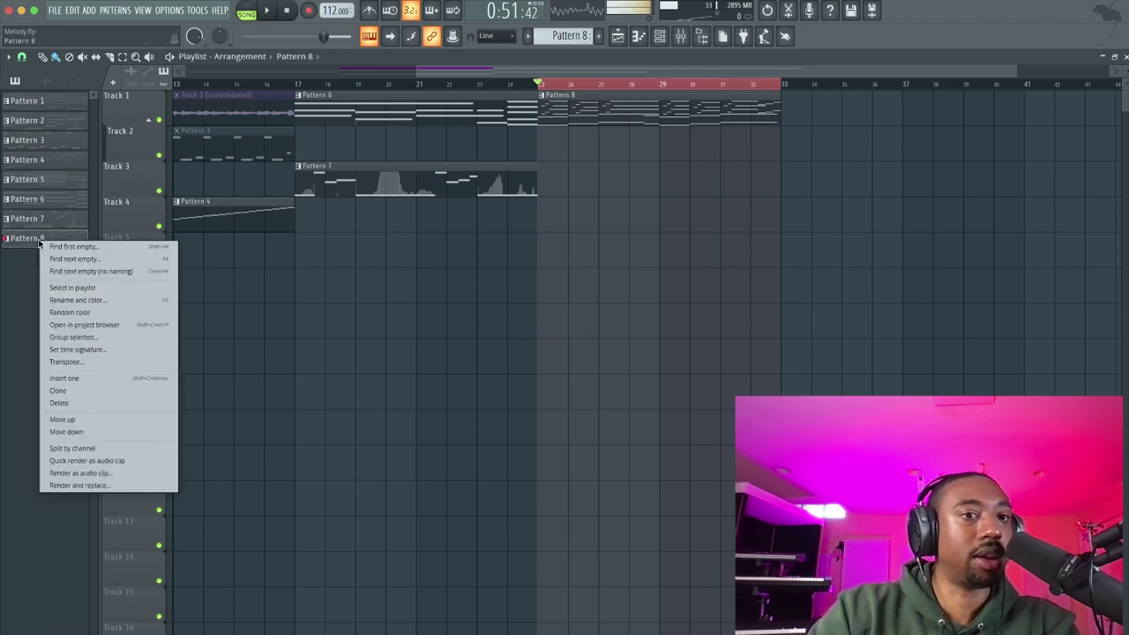
{"action": "left_click", "coordinate": [87, 361]}
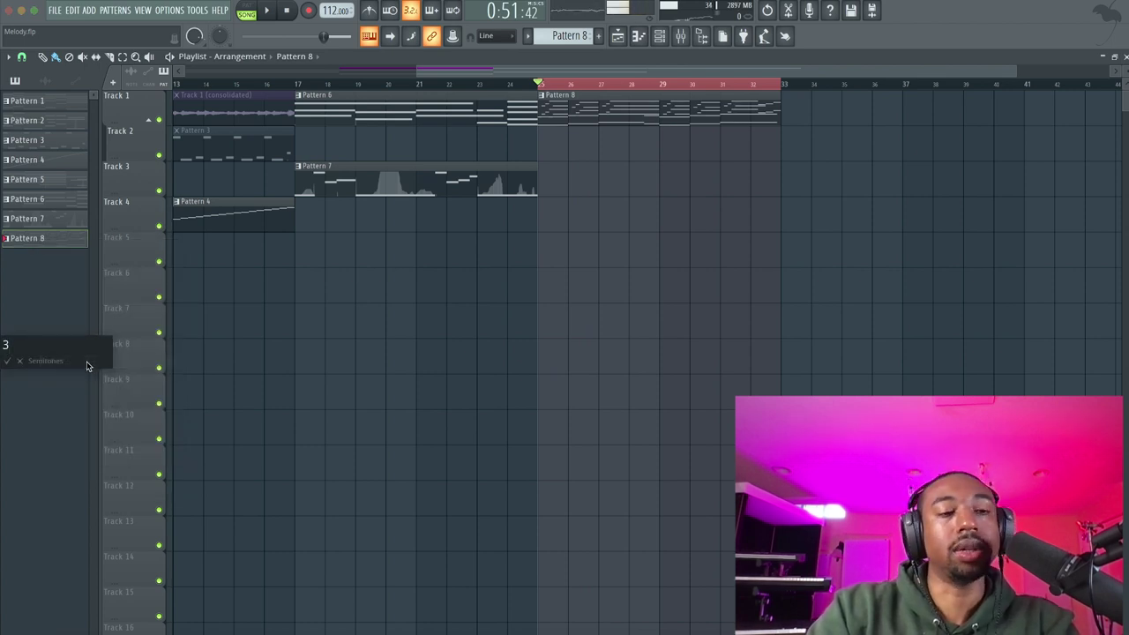
{"action": "type", "text": "3"}
{"action": "key", "text": "Return"}
{"action": "key", "text": "space"}
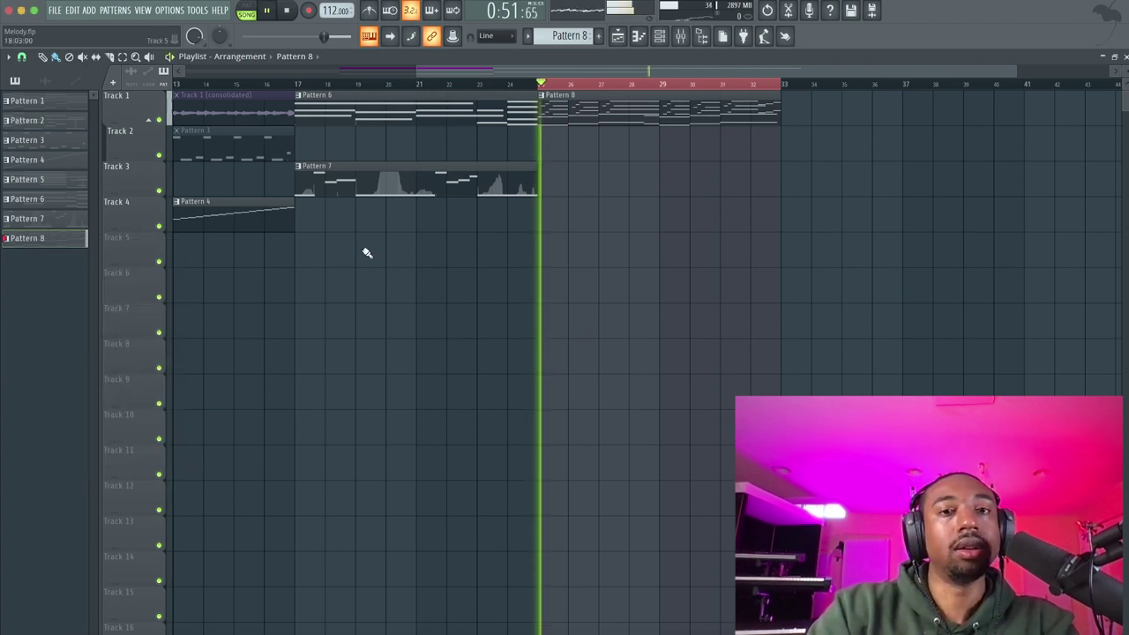
- Transpose Pattern 8 down so its Serum notes sit on C3, D3 and E3, and listen to it in the playlist
{"action": "right_click", "coordinate": [54, 239]}
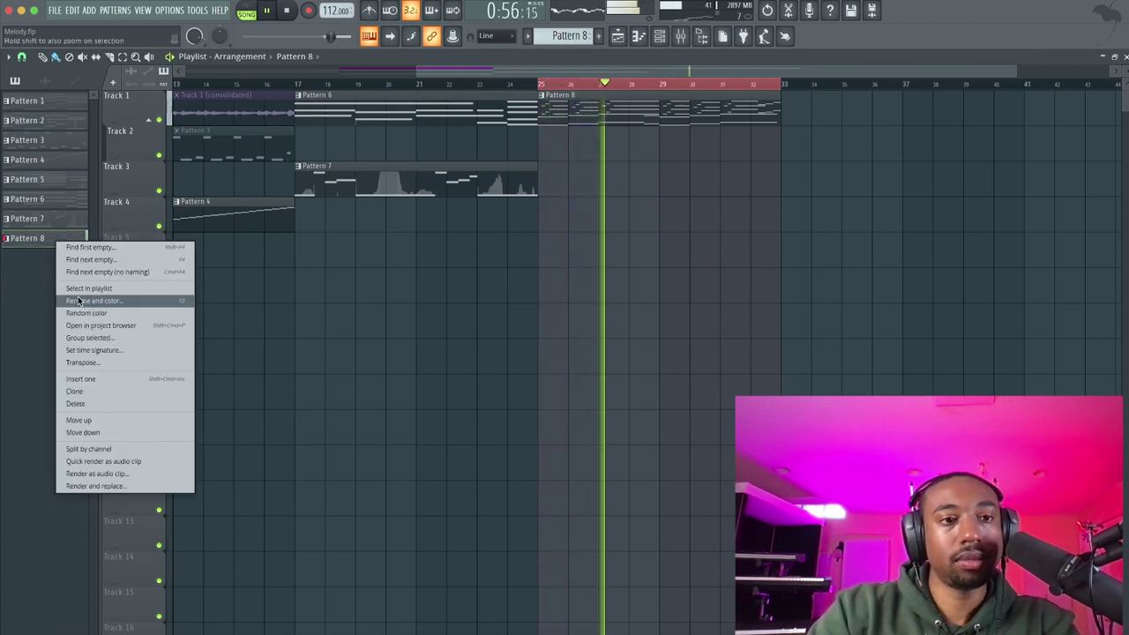
{"action": "left_click", "coordinate": [94, 366]}
{"action": "type", "text": "-4"}
{"action": "key", "text": "Return"}
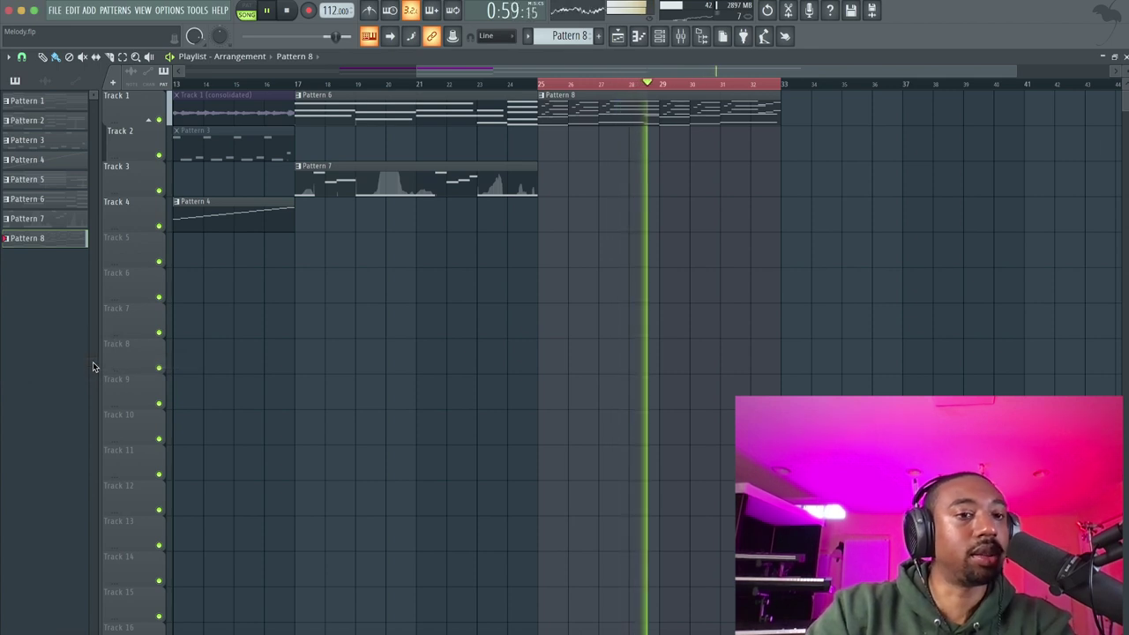
{"action": "left_click", "coordinate": [553, 85]}
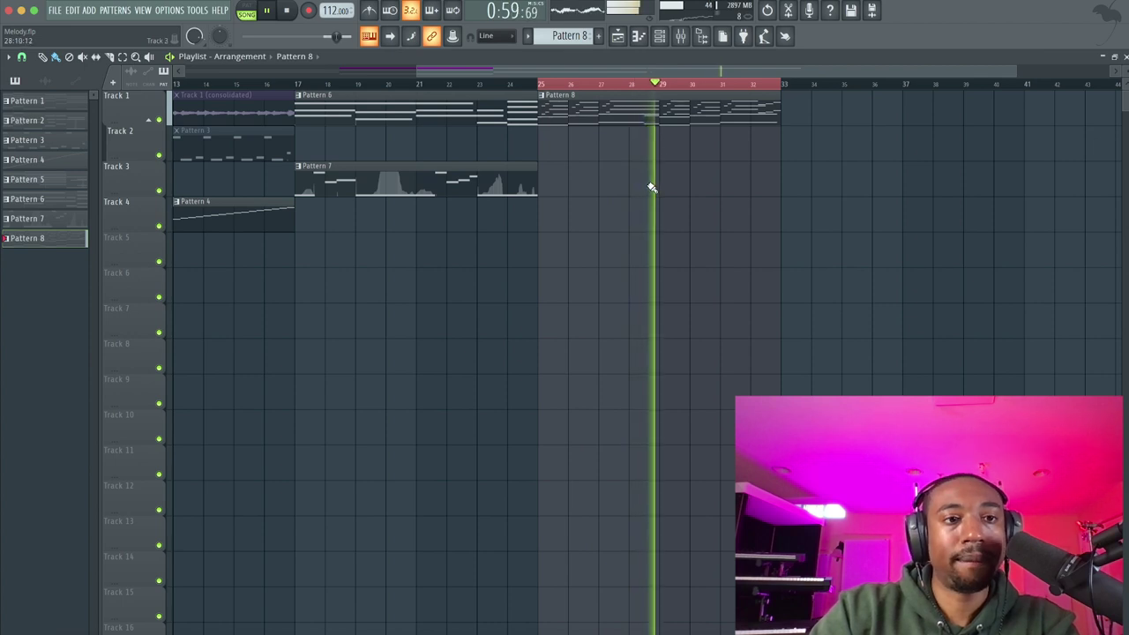
- Lengthen the final E4 note of the Sylenth1 part in Pattern 8 so it lasts until bar 9
{"action": "left_click", "coordinate": [660, 36]}
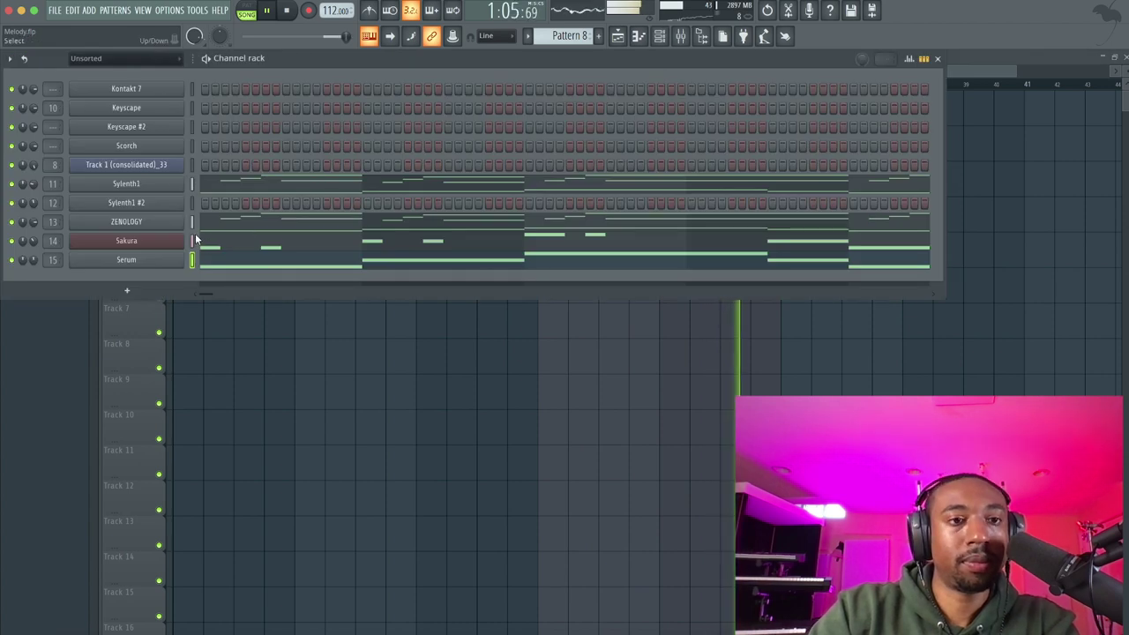
{"action": "right_click", "coordinate": [237, 355]}
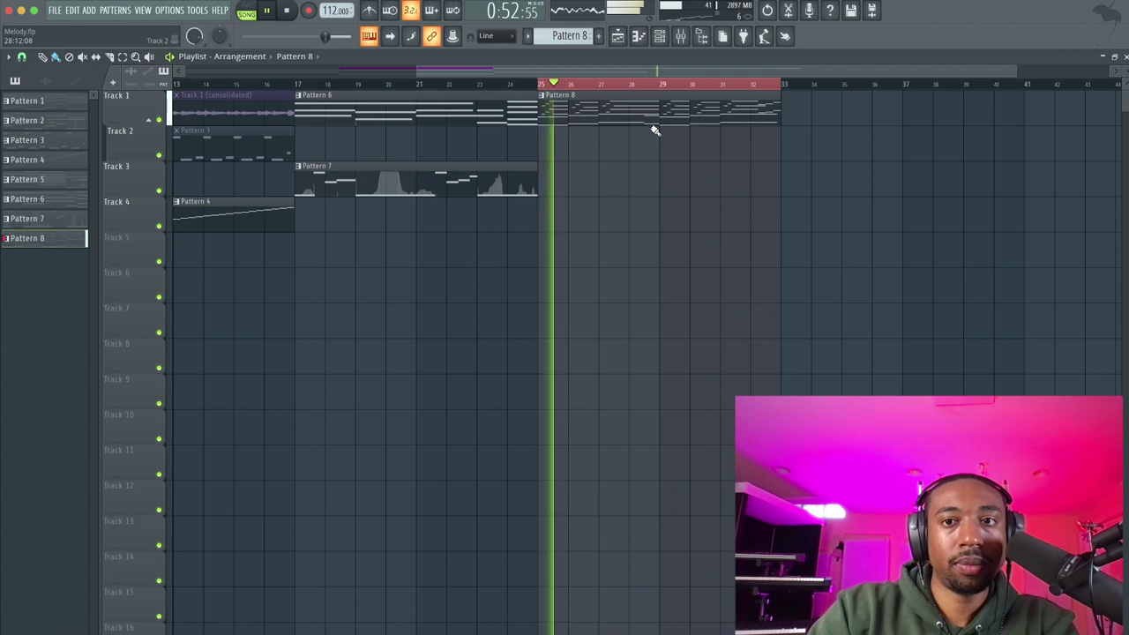
{"action": "double_click", "coordinate": [674, 107]}
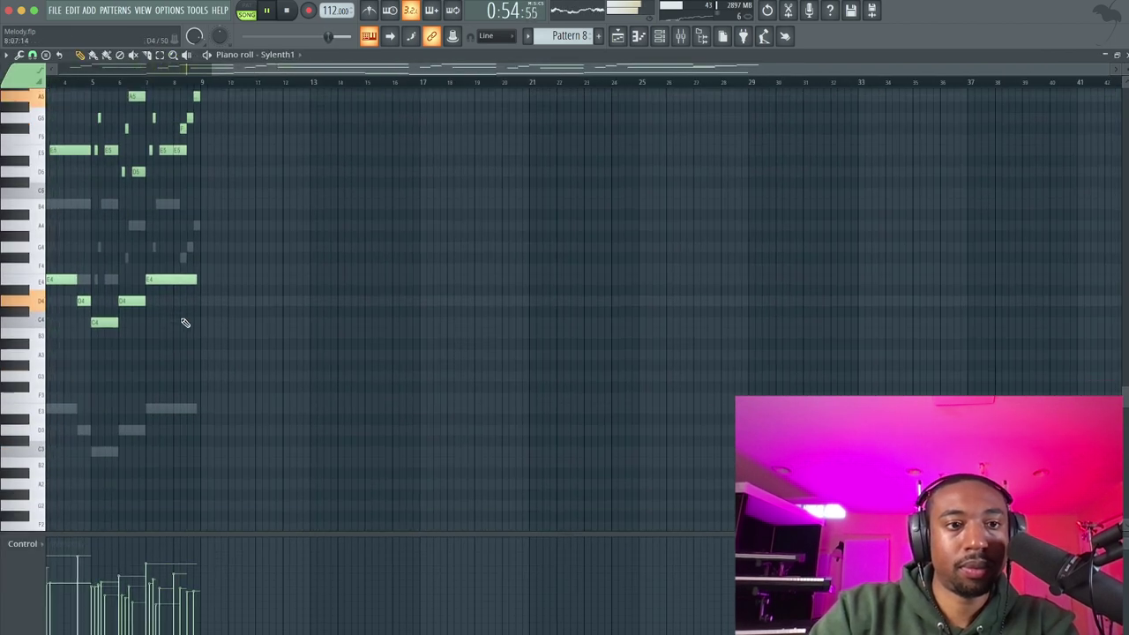
{"action": "left_click_drag", "start_coordinate": [224, 242], "coordinate": [213, 178]}
{"action": "key", "text": "shift+d"}
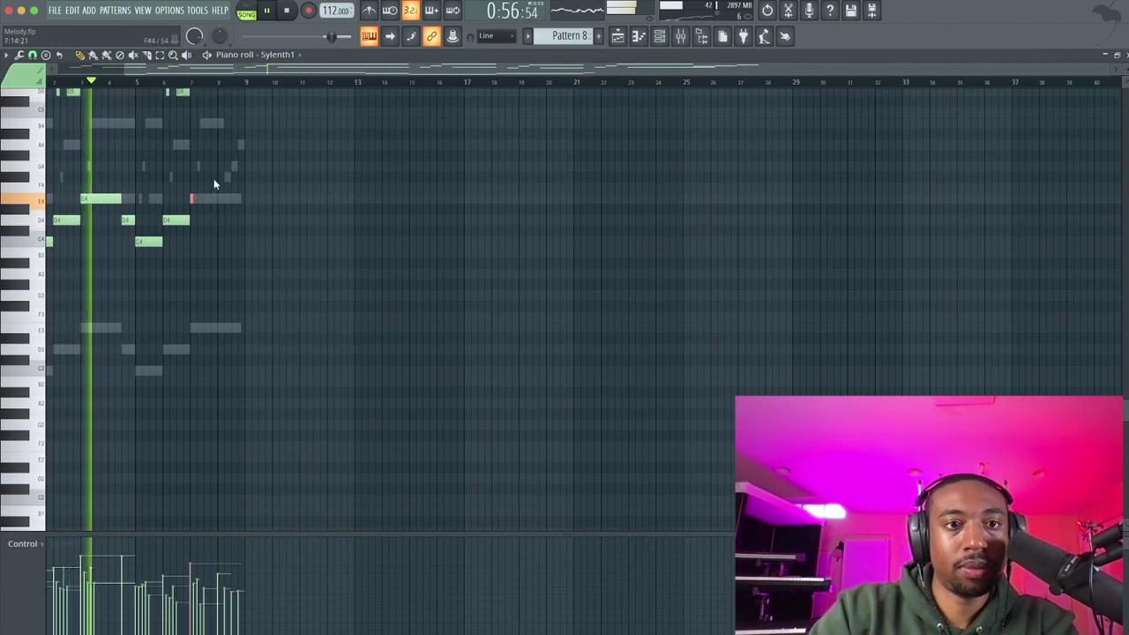
{"action": "scroll", "coordinate": [214, 218], "scroll_direction": "up", "scroll_amount": 4}
{"action": "key", "text": "ctrl+z"}
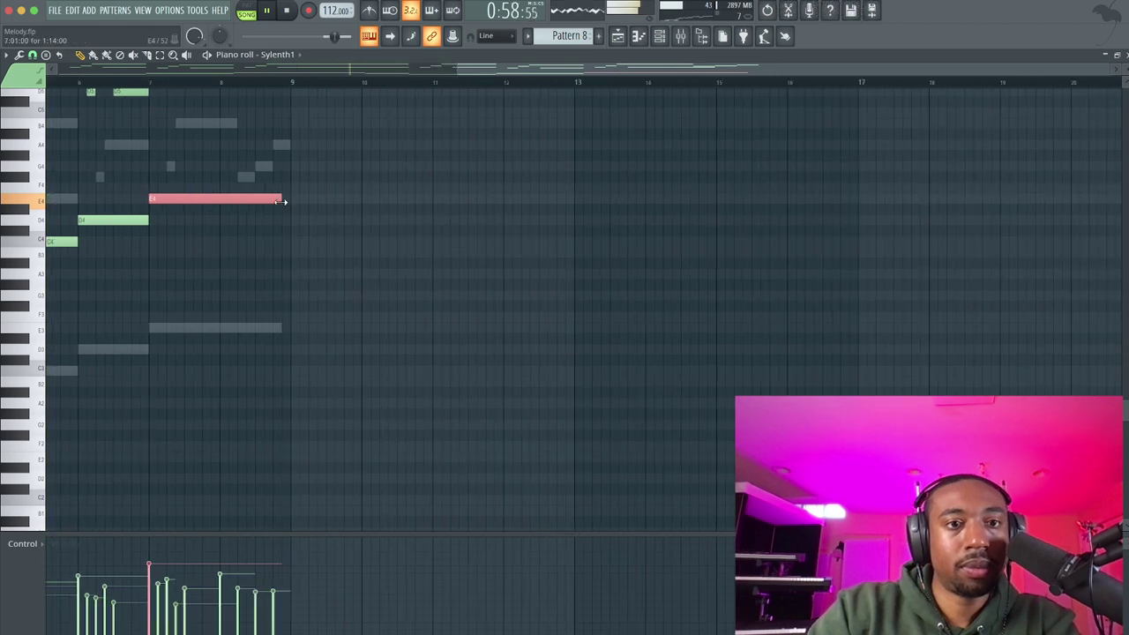
- Check the Serum notes of Pattern 8 in the piano roll, and return to the stopped playlist with its time selection cleared
{"action": "left_click", "coordinate": [662, 40]}
{"action": "key", "text": "F6"}
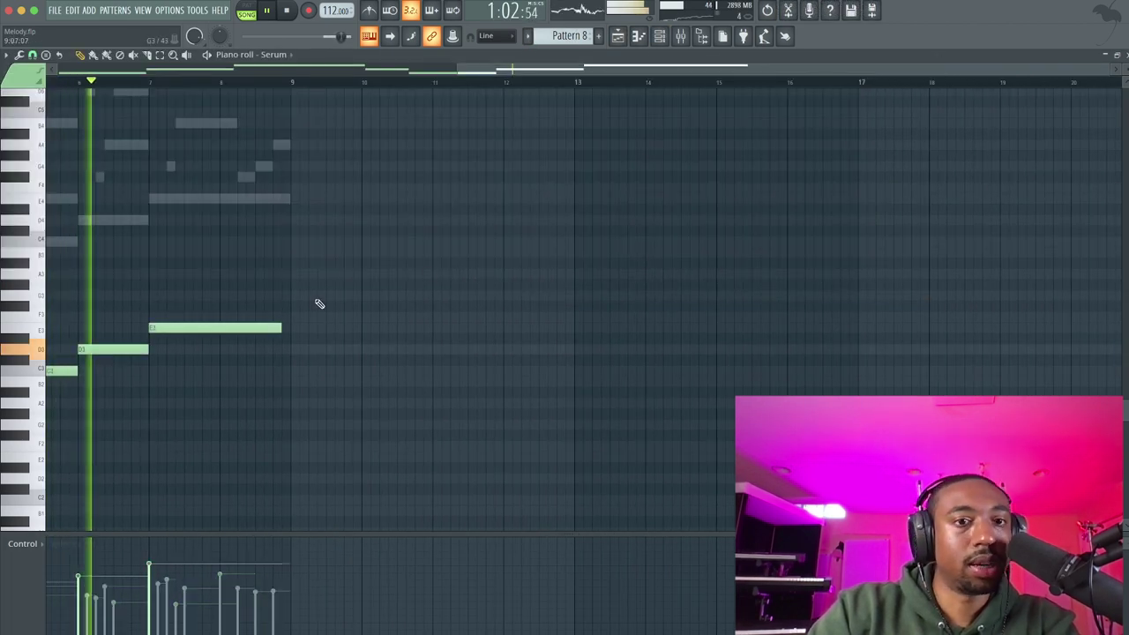
{"action": "key", "text": "F5"}
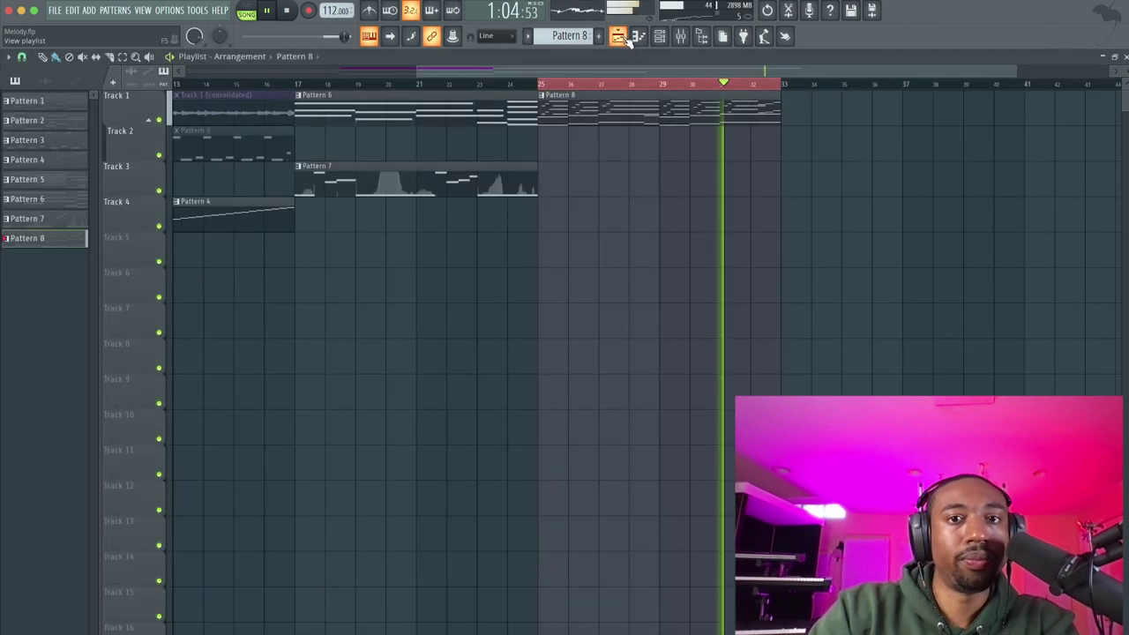
{"action": "key", "text": "space"}
{"action": "scroll", "coordinate": [454, 82], "scroll_direction": "down", "scroll_amount": 3}
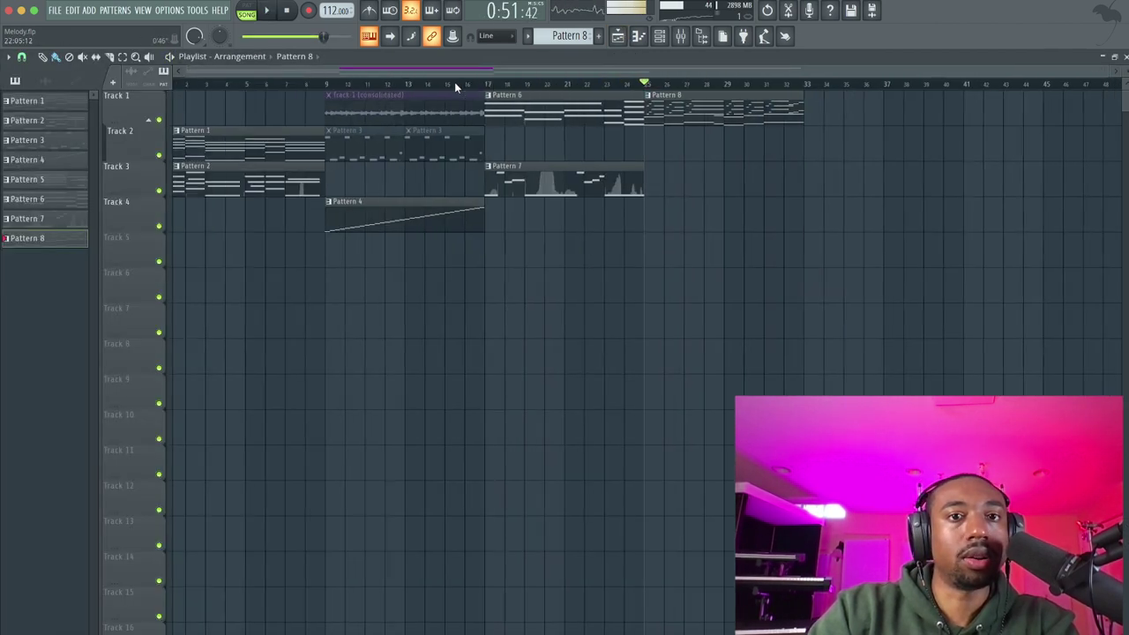
- Play the song from the beginning and check the track levels and Pattern 8's channels while it runs
{"action": "left_click", "coordinate": [291, 11]}
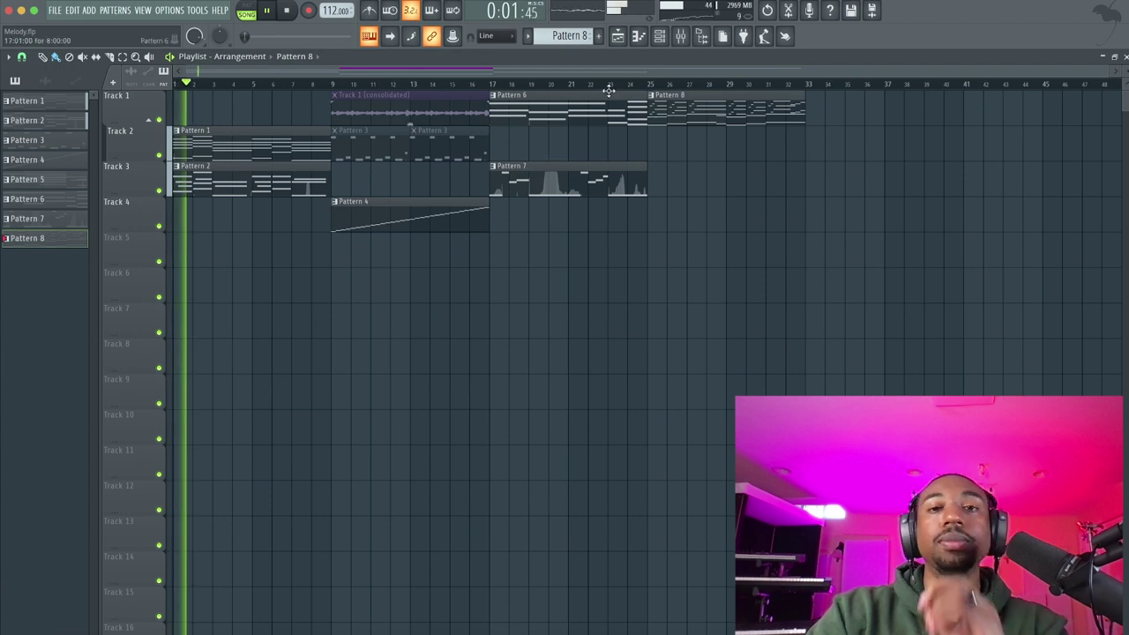
{"action": "left_click", "coordinate": [680, 35]}
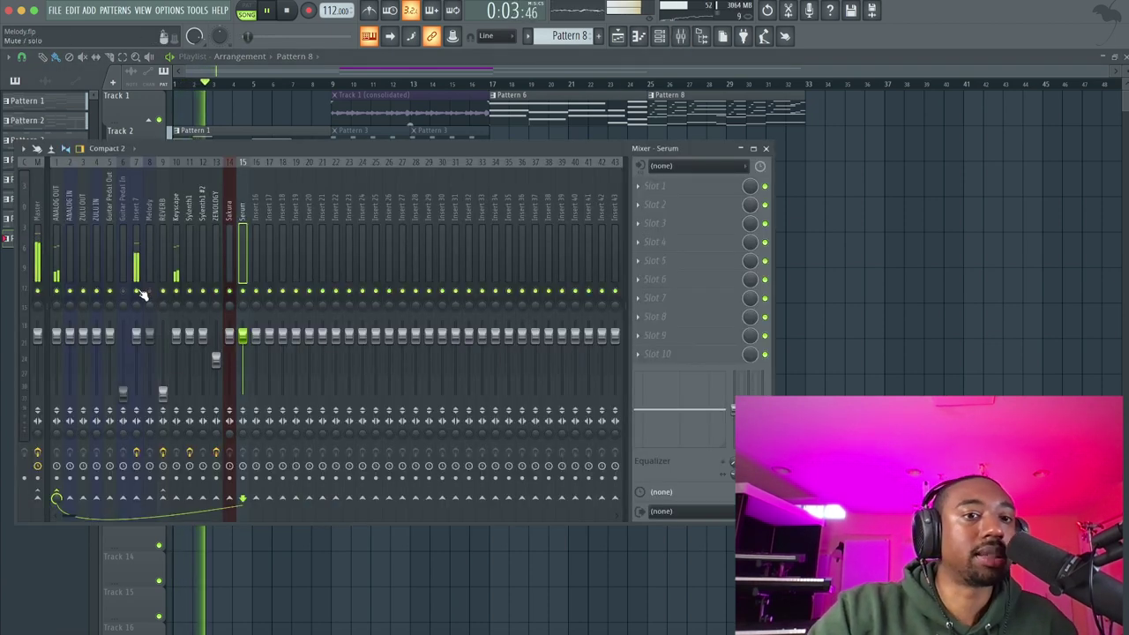
{"action": "key", "text": "F9"}
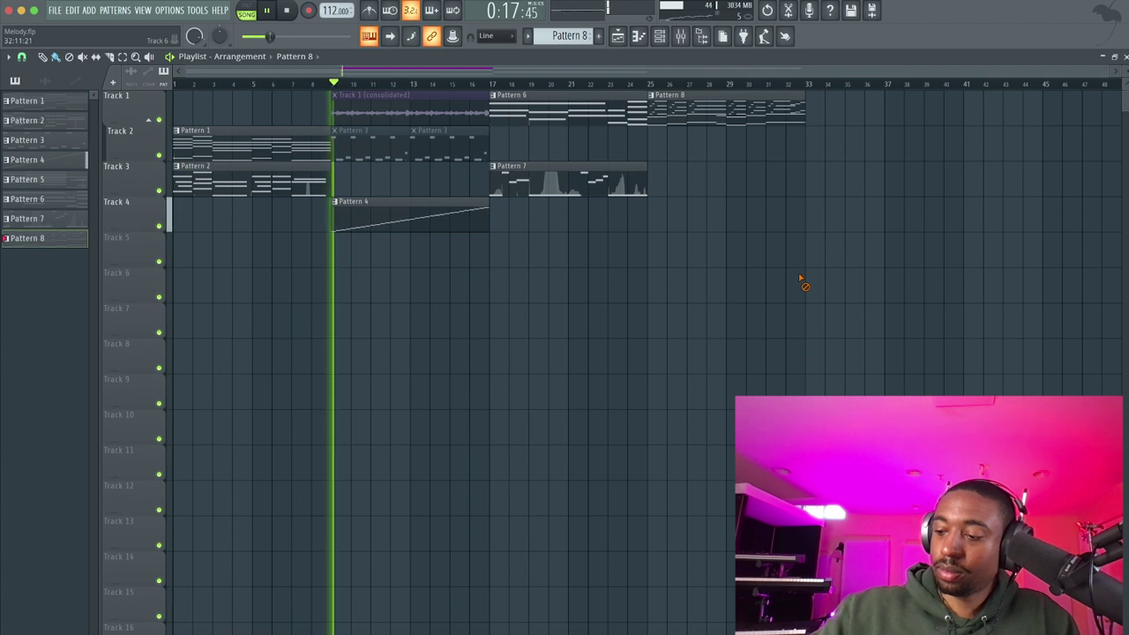
{"action": "left_click", "coordinate": [660, 36]}
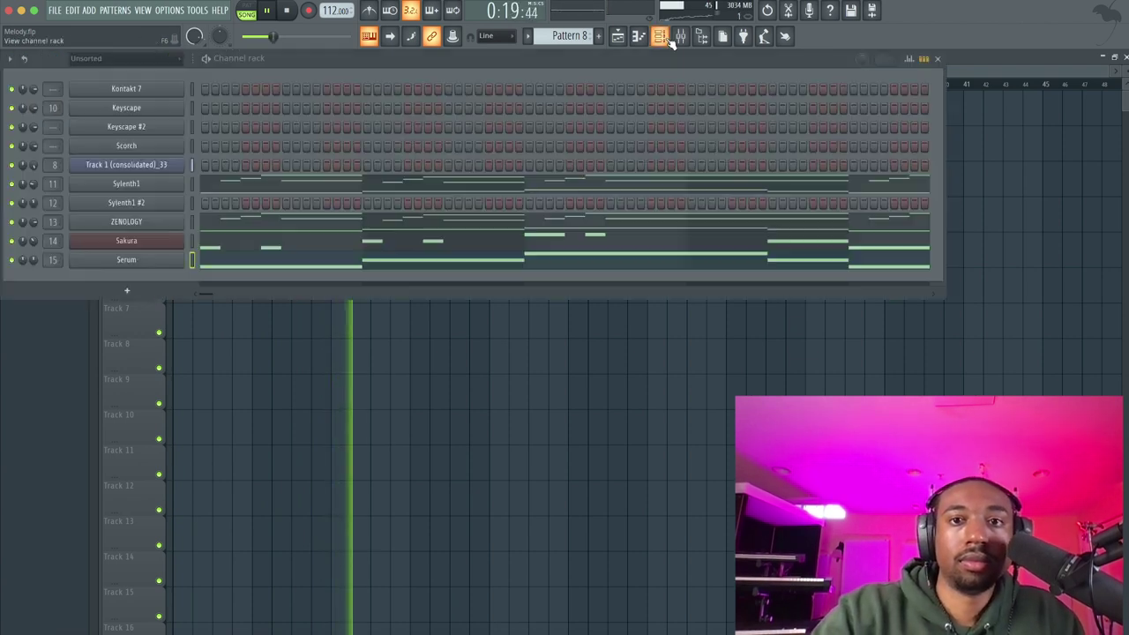
{"action": "left_click", "coordinate": [680, 36]}
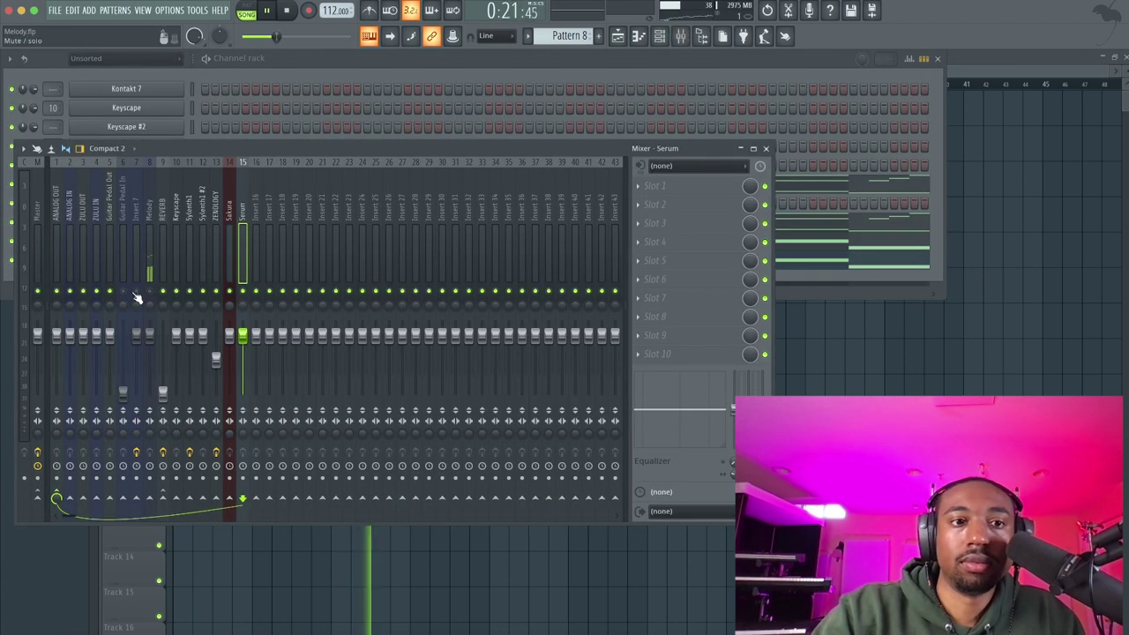
{"action": "right_click", "coordinate": [811, 427]}
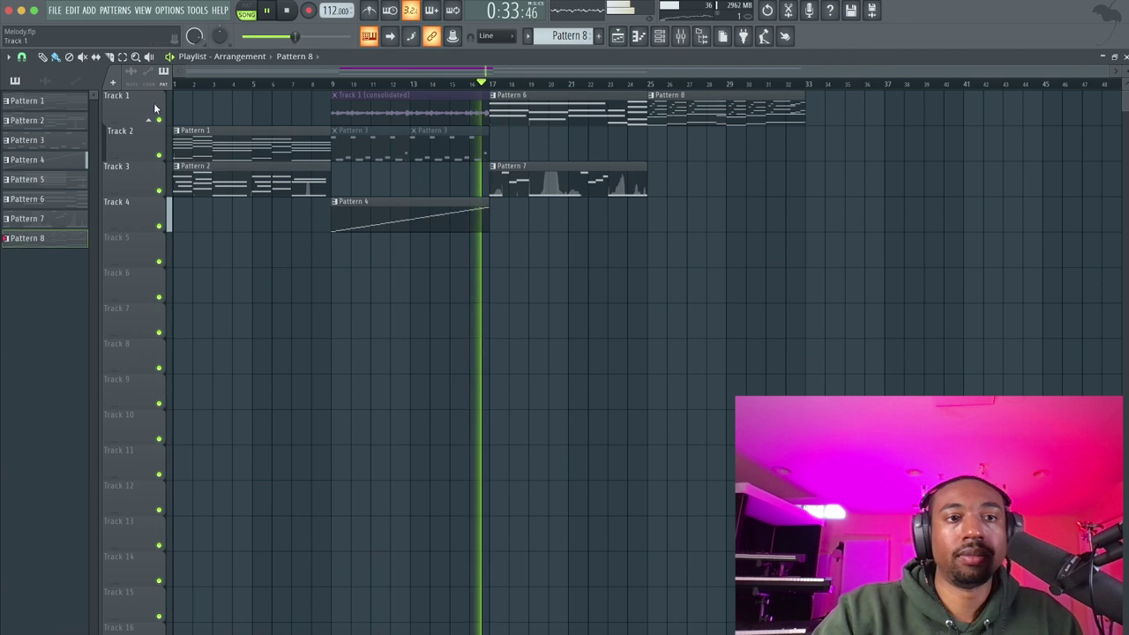
- Colour Patterns 1 to 8 in the pattern list with a gradient from light magenta to blue
{"action": "left_click", "coordinate": [75, 100]}
{"action": "right_click", "coordinate": [63, 245]}
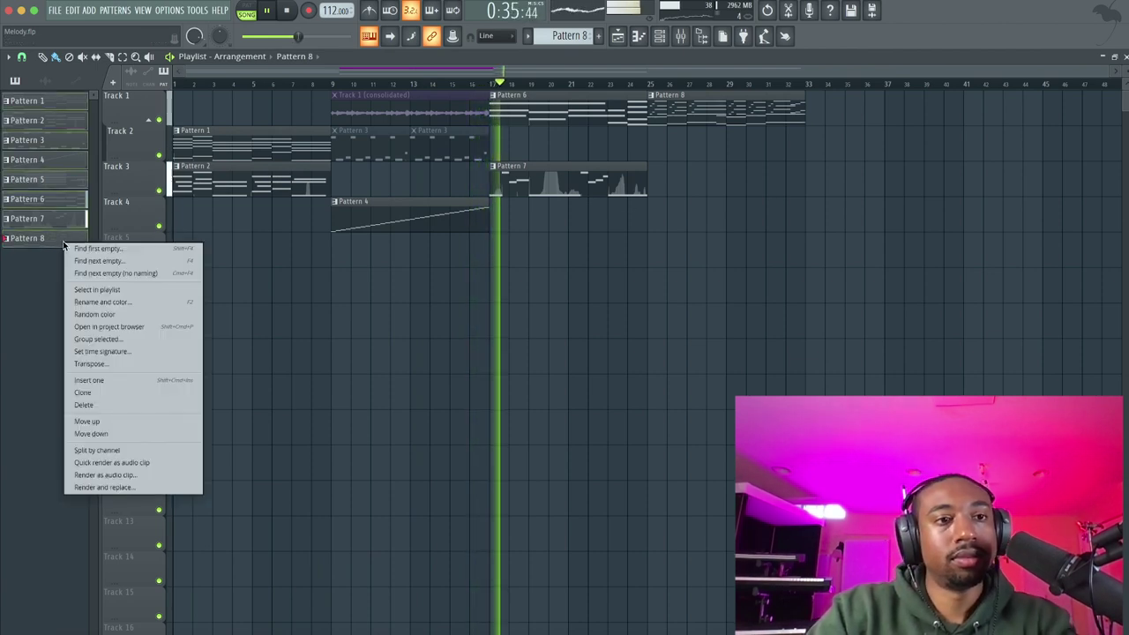
{"action": "left_click", "coordinate": [106, 306]}
{"action": "left_click", "coordinate": [139, 306]}
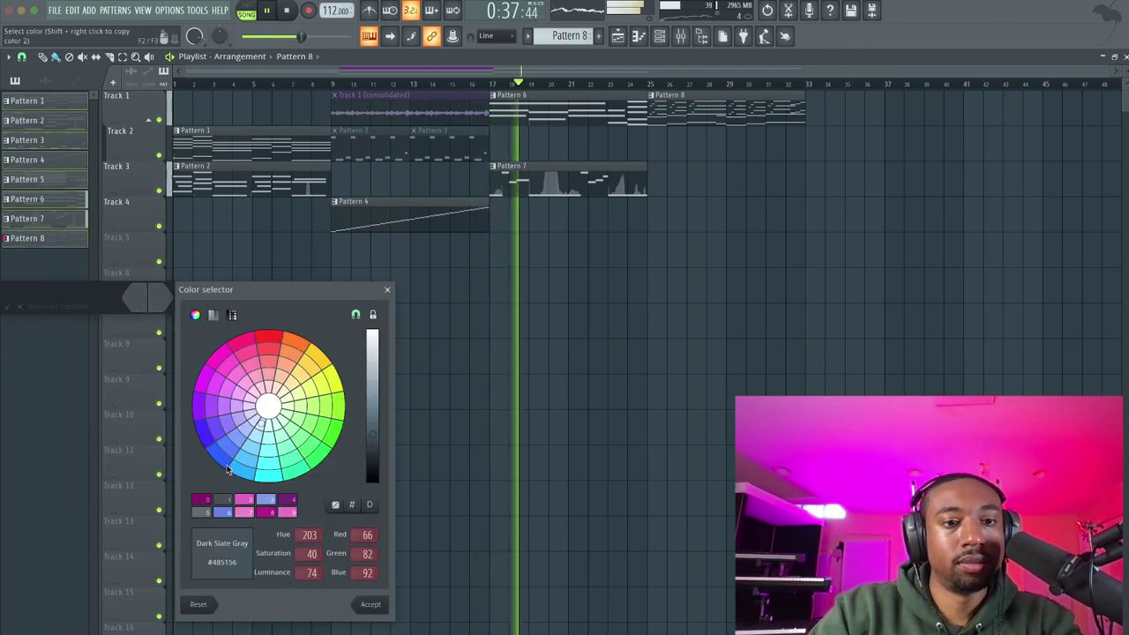
{"action": "left_click", "coordinate": [251, 499]}
{"action": "key", "text": "Return"}
{"action": "left_click", "coordinate": [160, 304]}
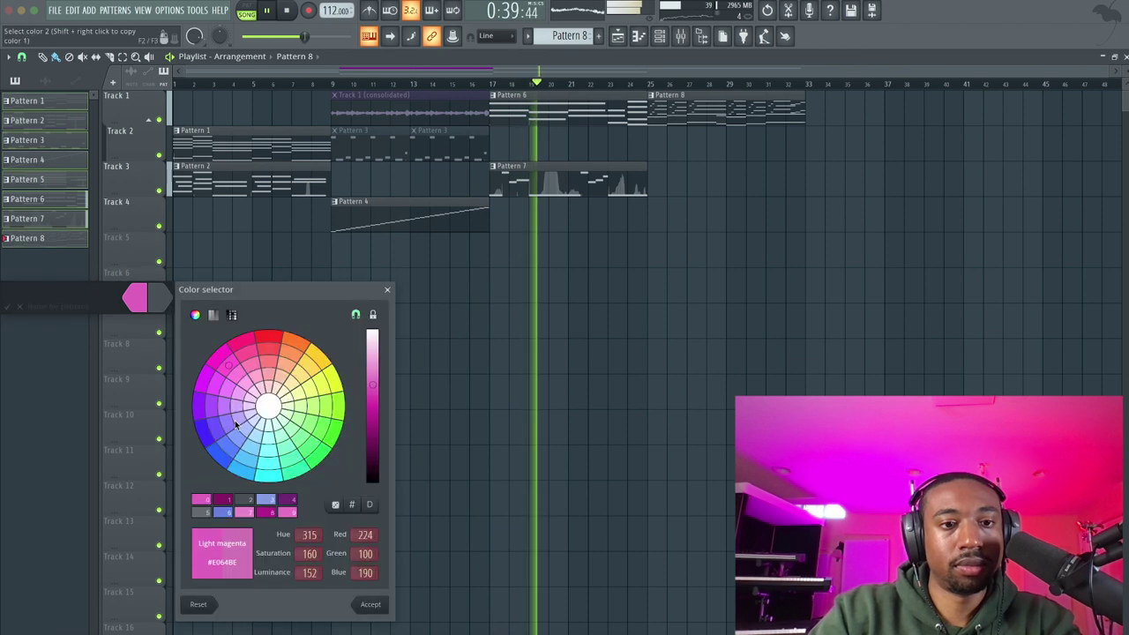
{"action": "left_click", "coordinate": [234, 468]}
{"action": "key", "text": "Return"}
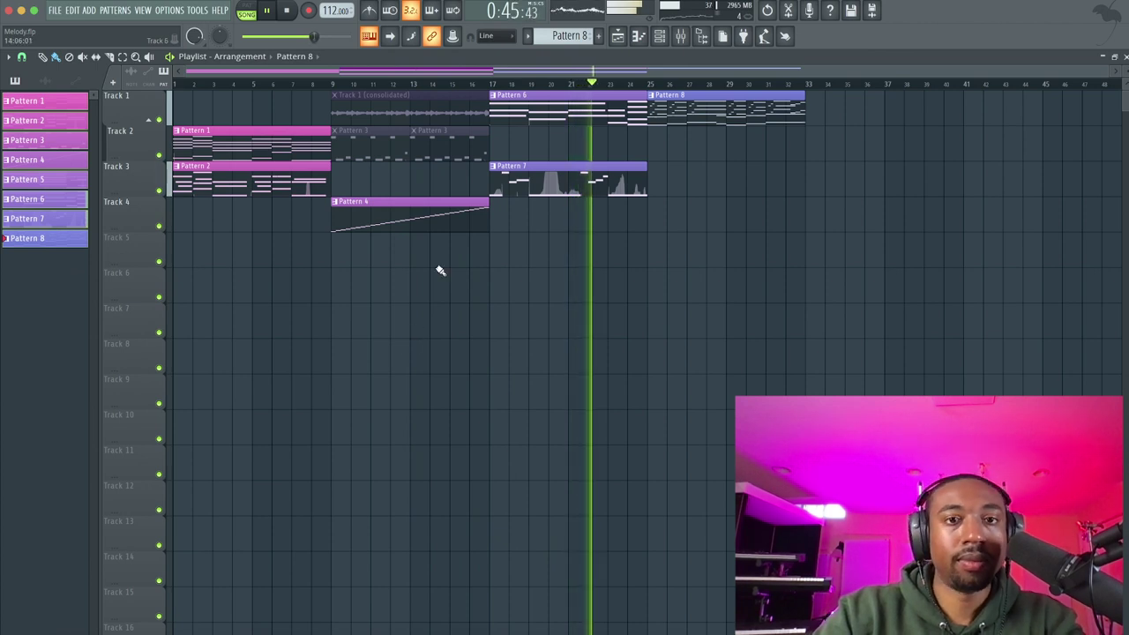
- Move Pattern 4 to Track 3 and the muted clips to Tracks 4 and 5, grouped and collapsed under Track 3
{"action": "left_click_drag", "start_coordinate": [429, 214], "coordinate": [367, 203]}
{"action": "right_click", "coordinate": [124, 216]}
{"action": "key", "text": "g"}
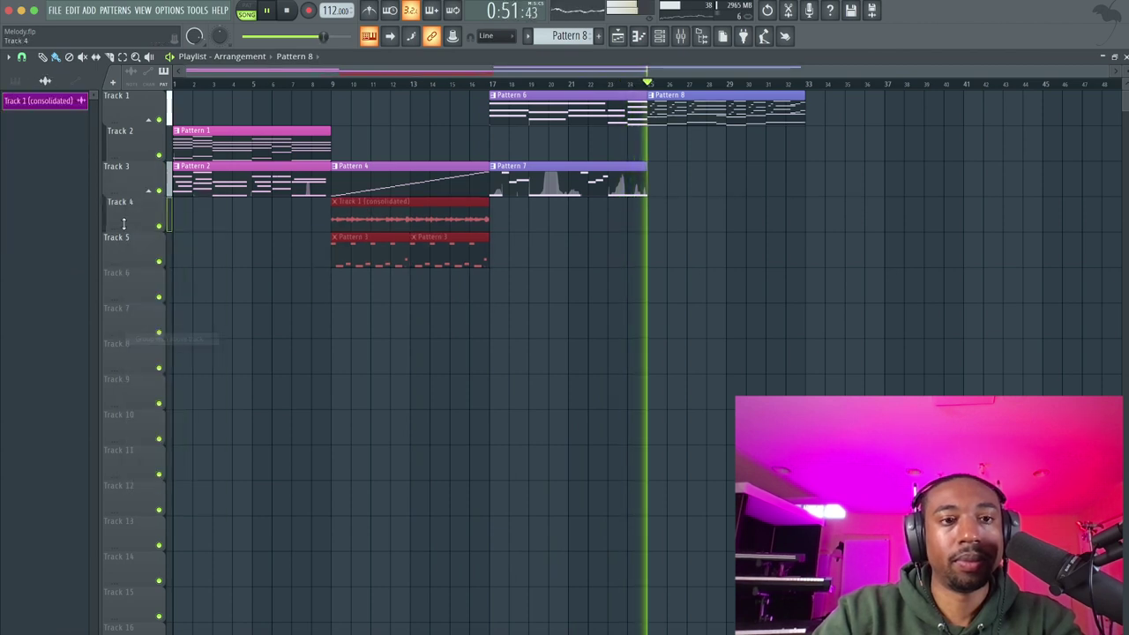
{"action": "right_click", "coordinate": [122, 241]}
{"action": "key", "text": "g"}
{"action": "left_click", "coordinate": [148, 191]}
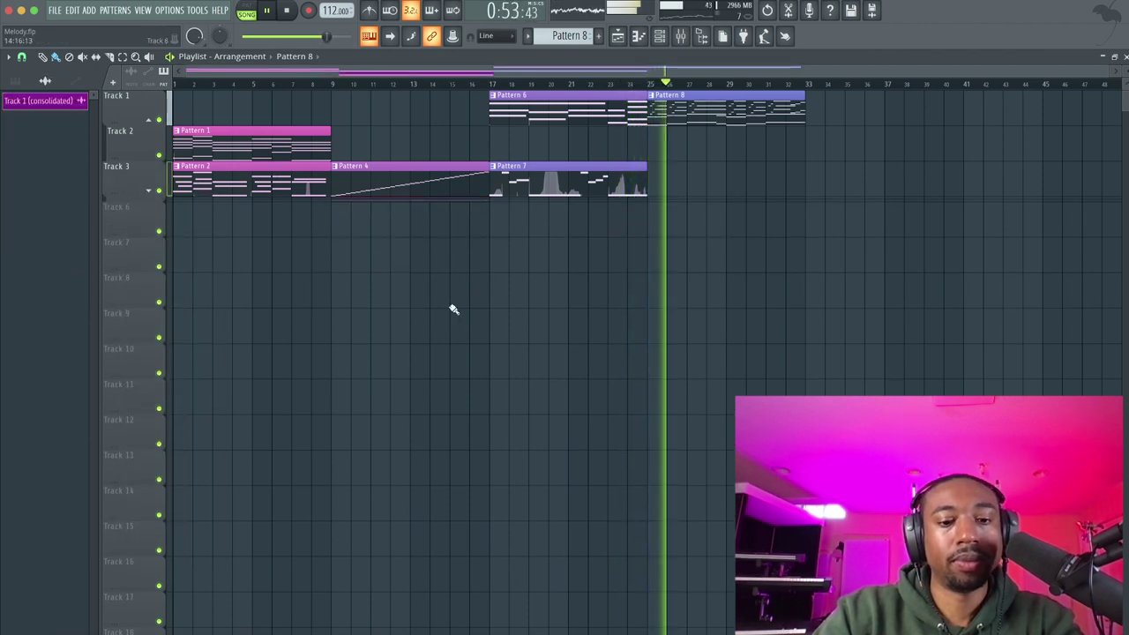
- Save the project and check the mixer levels while the Pattern 8 section plays
{"action": "scroll", "coordinate": [683, 165], "scroll_direction": "right", "scroll_amount": 2}
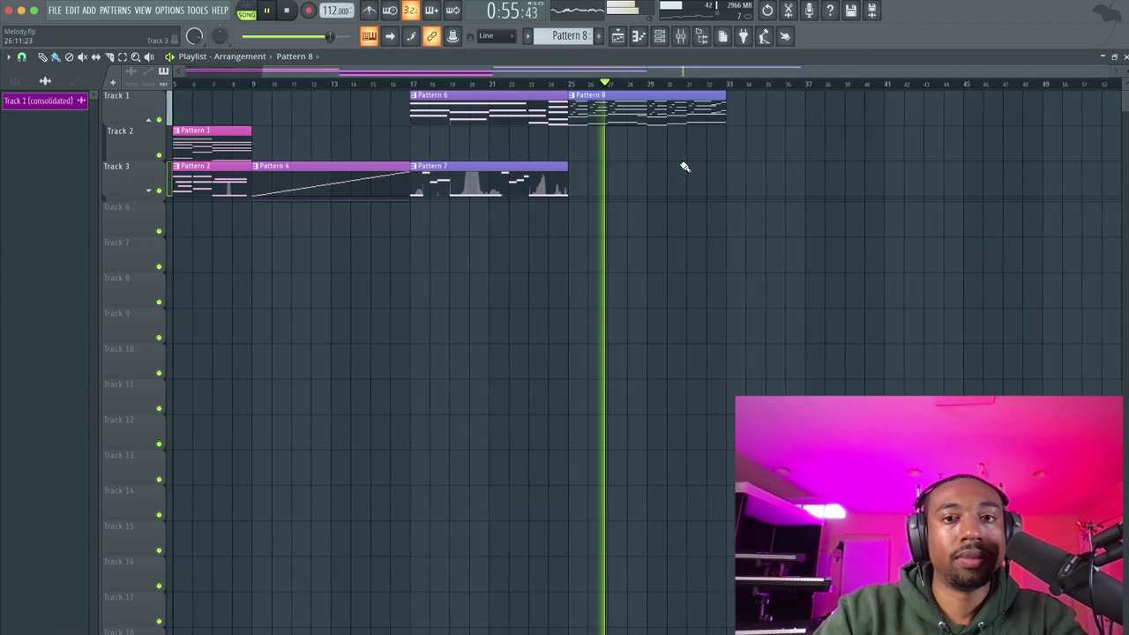
{"action": "scroll", "coordinate": [685, 165], "scroll_direction": "left", "scroll_amount": 2}
{"action": "key", "text": "super+s"}
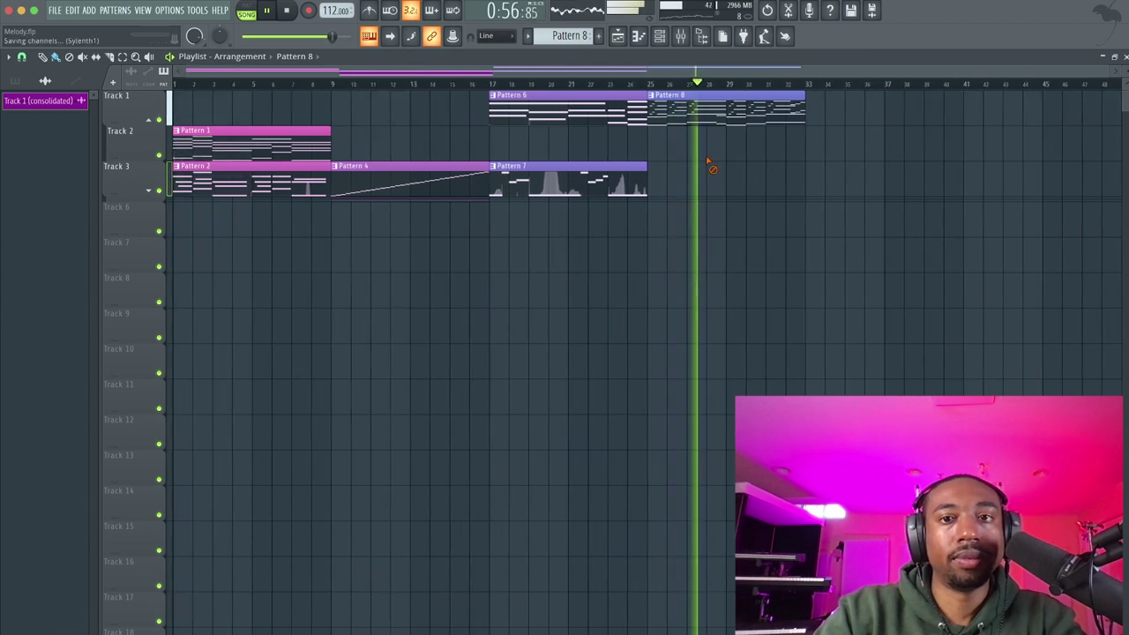
{"action": "left_click", "coordinate": [681, 37]}
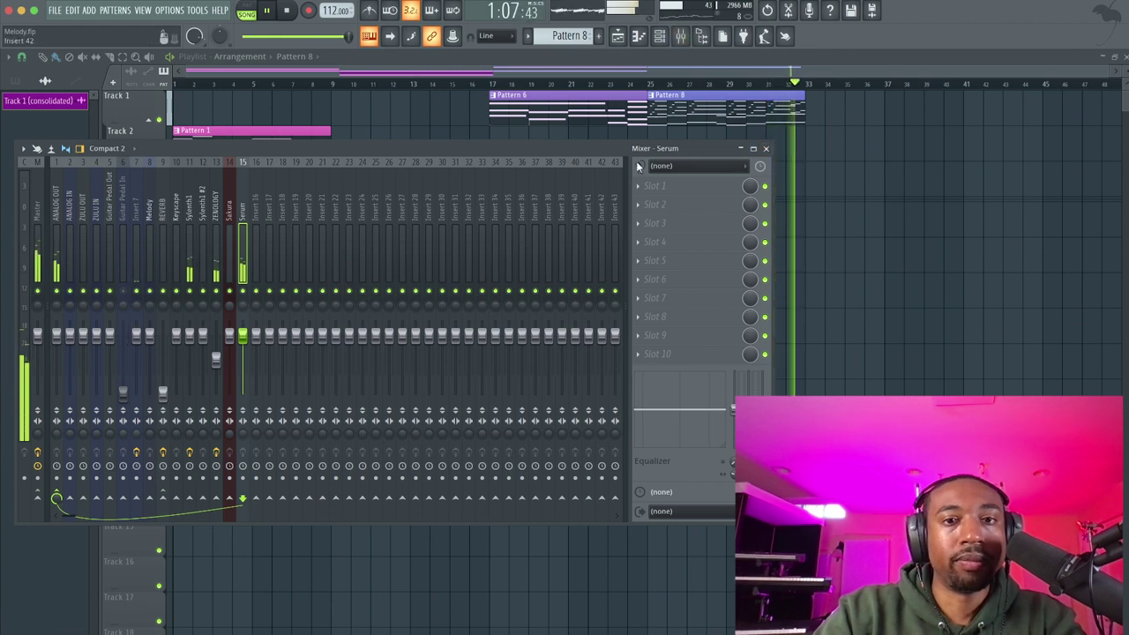
{"action": "left_click", "coordinate": [765, 148]}
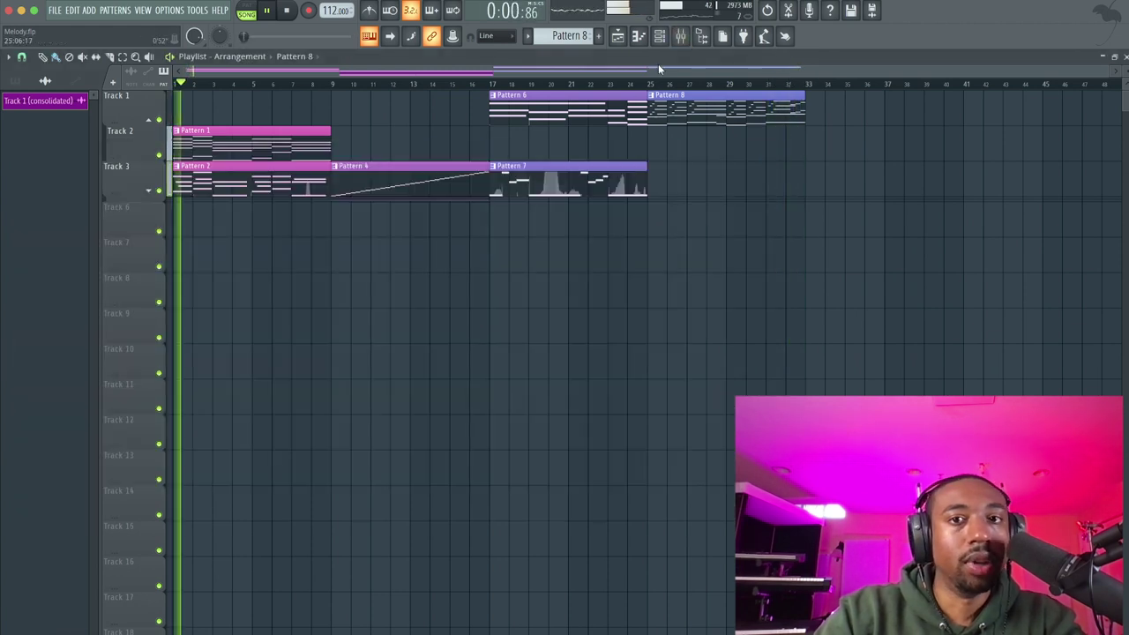
- Create the empty Pattern 9 and stop playback
{"action": "left_click", "coordinate": [663, 35]}
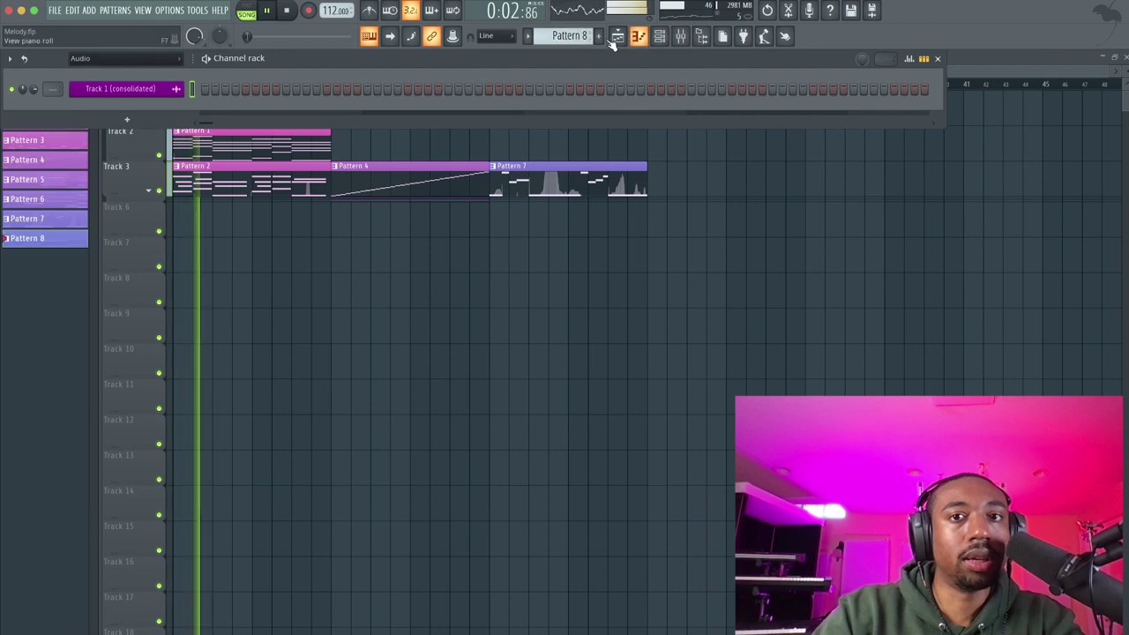
{"action": "left_click", "coordinate": [589, 37]}
{"action": "left_click", "coordinate": [660, 48]}
{"action": "key", "text": "space"}
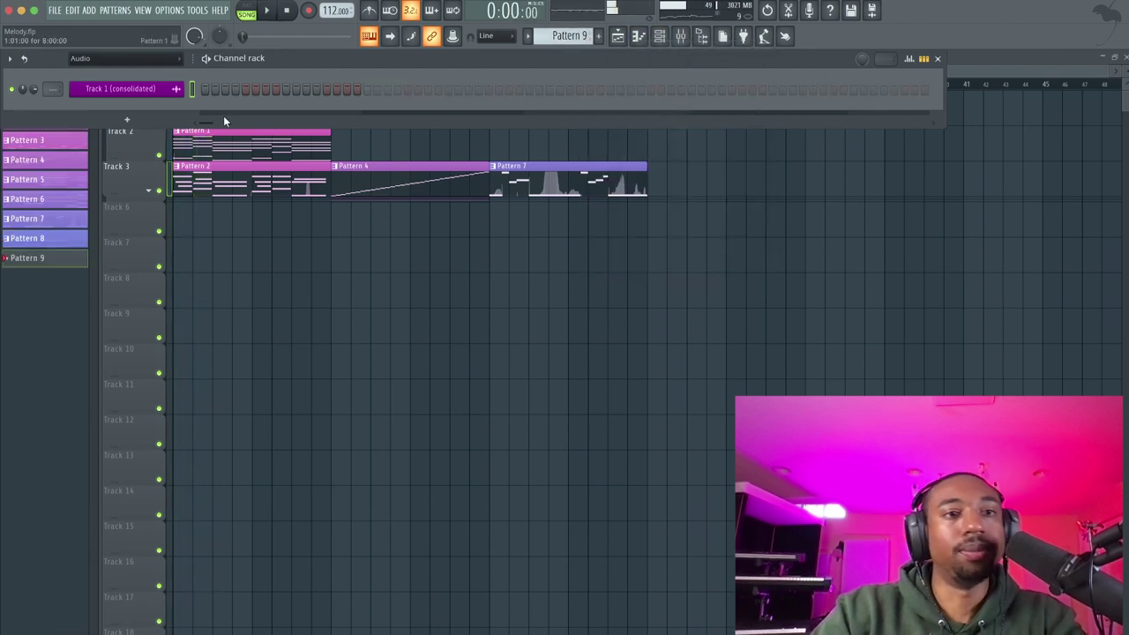
- Display all channels in the channel rack and add a Purity instrument channel
{"action": "left_click", "coordinate": [201, 85]}
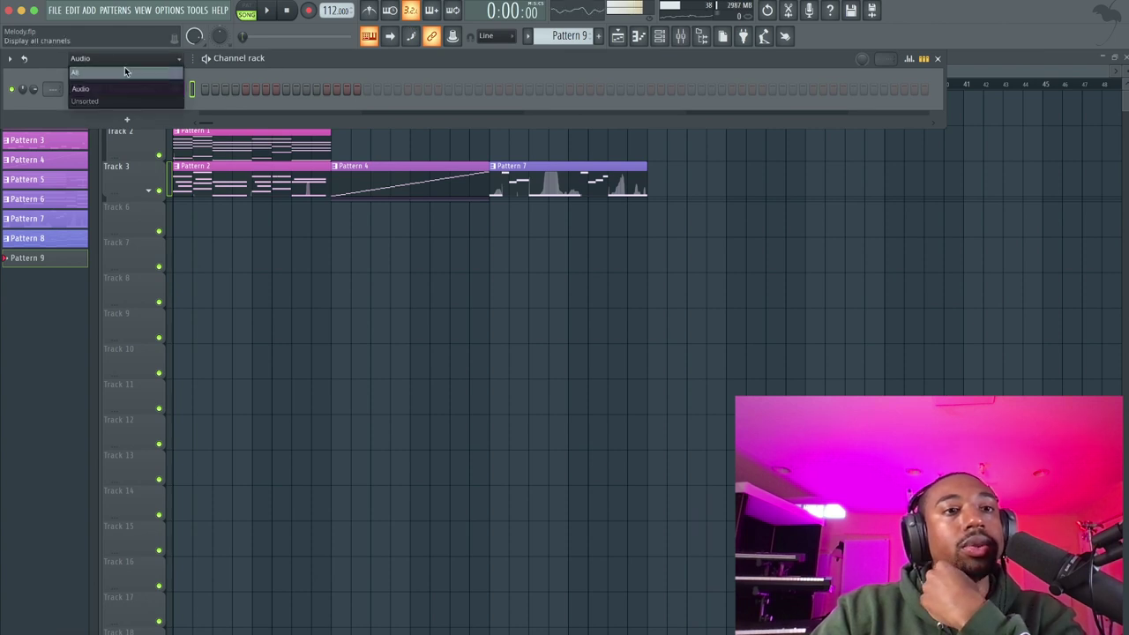
{"action": "left_click", "coordinate": [124, 71]}
{"action": "left_click", "coordinate": [159, 313]}
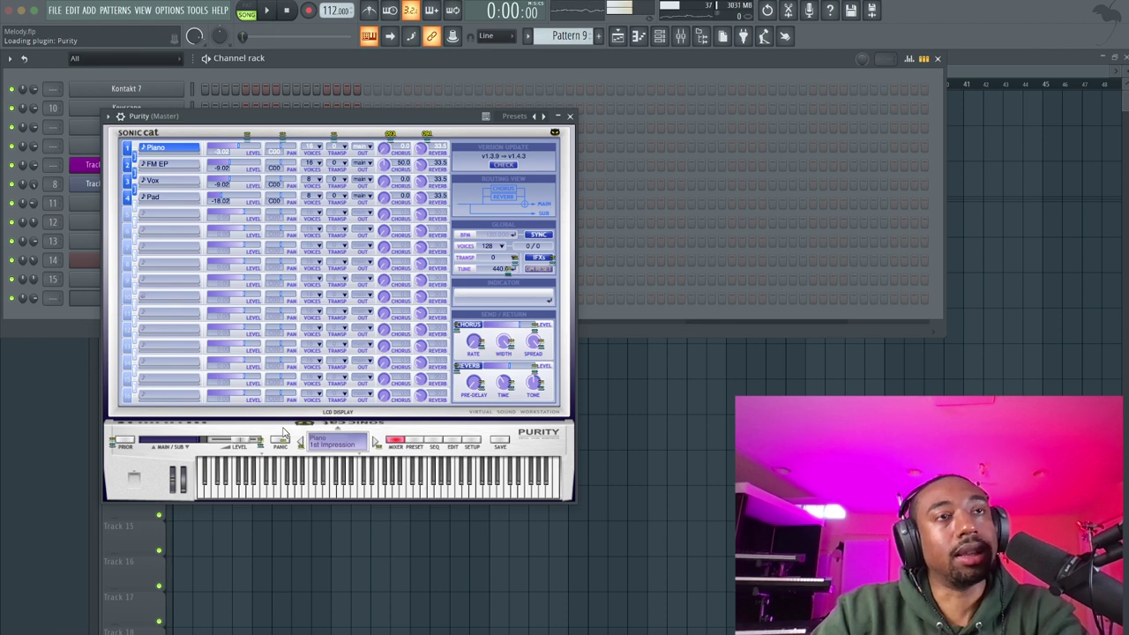
{"action": "left_click", "coordinate": [570, 116]}
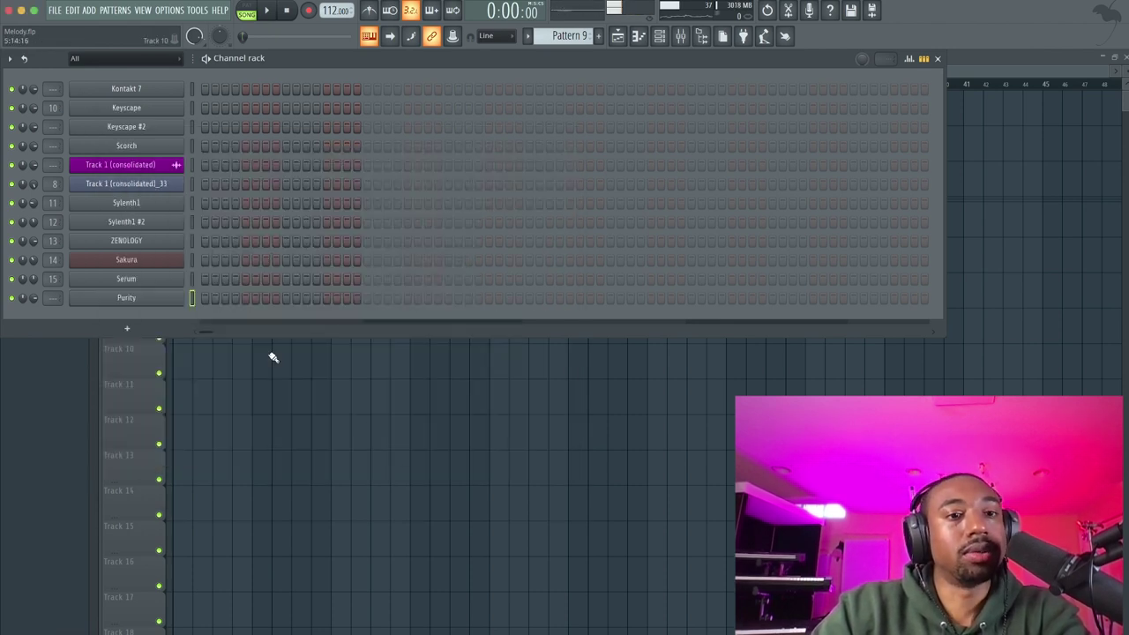
{"action": "key", "text": "F6"}
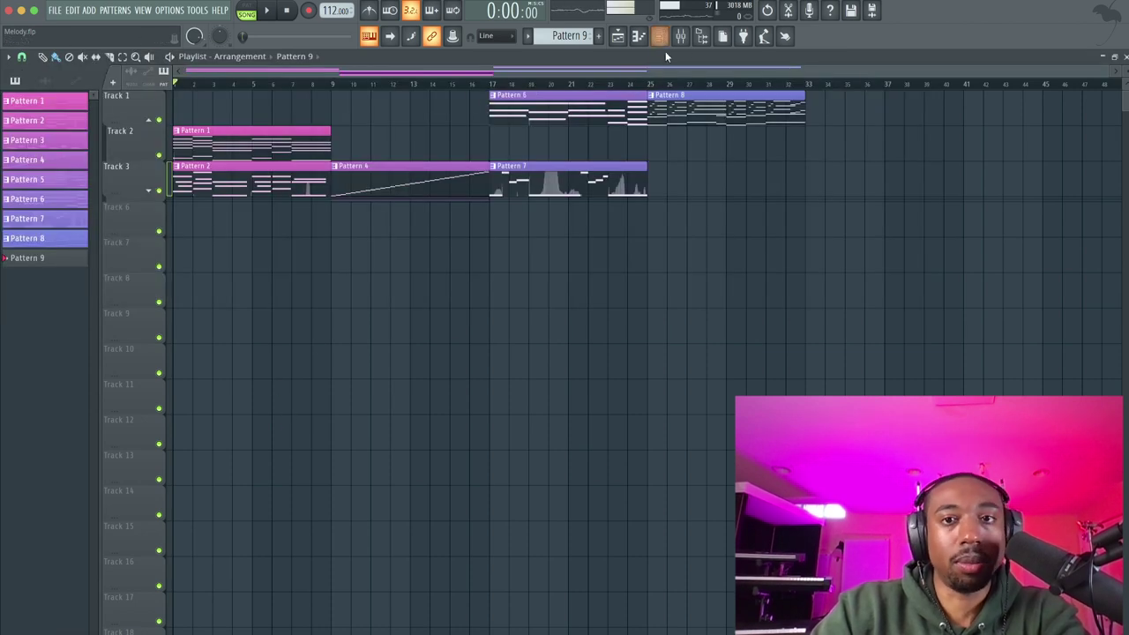
- Select the playlist range from bar 33 to bar 41 after Pattern 8 and route Purity to mixer track 16
{"action": "scroll", "coordinate": [806, 84], "scroll_direction": "right", "scroll_amount": 5}
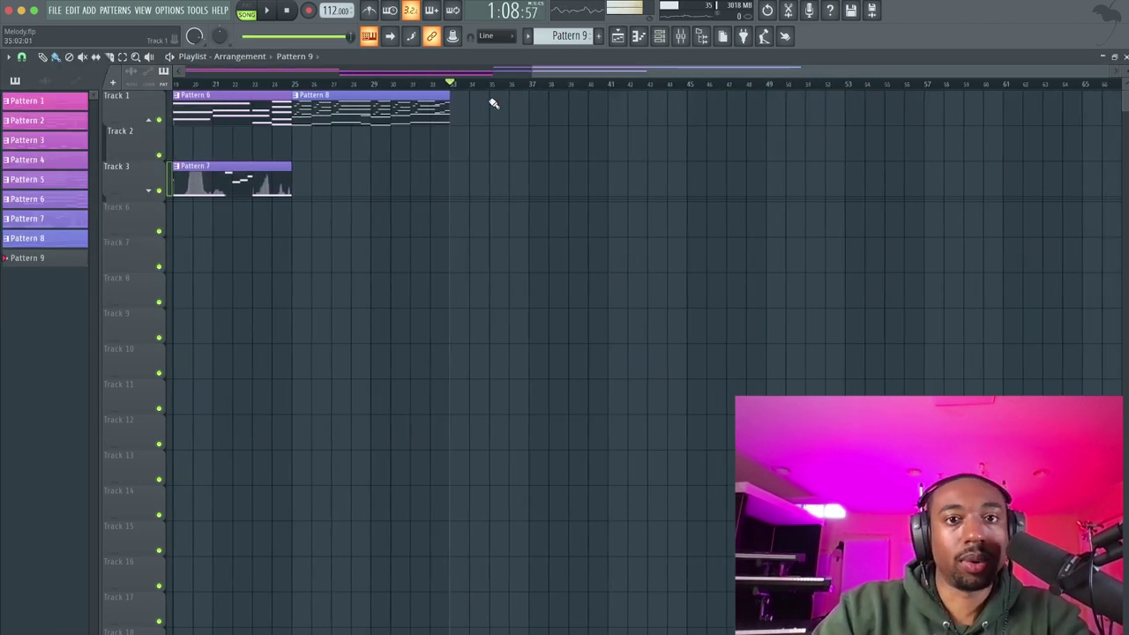
{"action": "left_click_drag", "start_coordinate": [472, 85], "coordinate": [609, 86]}
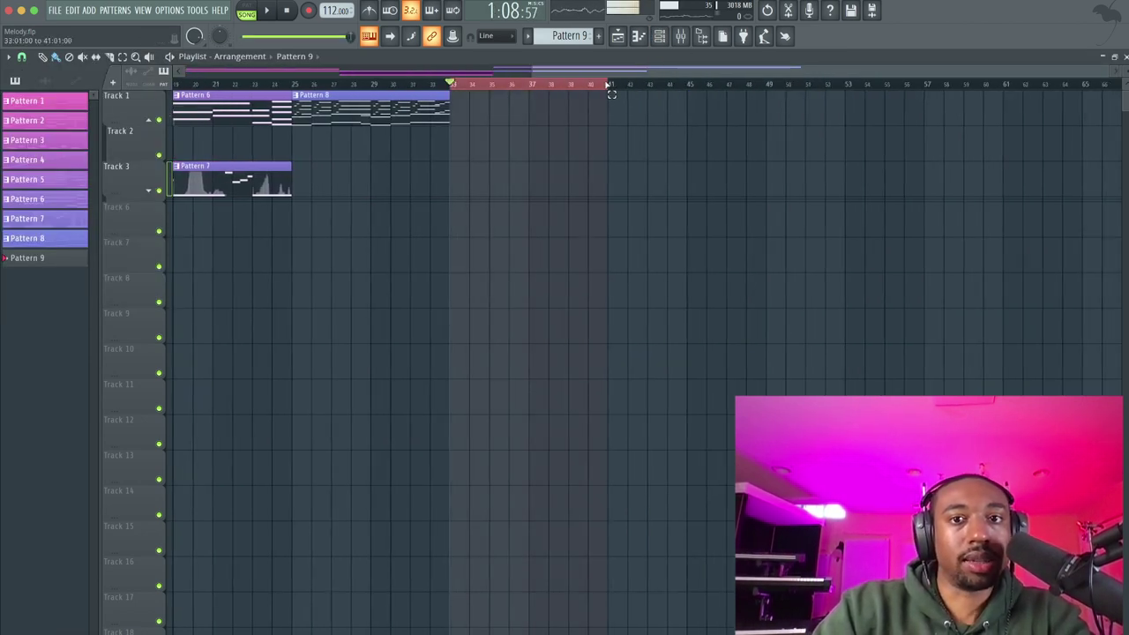
{"action": "left_click", "coordinate": [663, 35]}
{"action": "key", "text": "ctrl+l"}
- Open Purity's piano roll for Pattern 9, and show the Fast Synth presets in the Purity plugin
{"action": "right_click", "coordinate": [161, 300]}
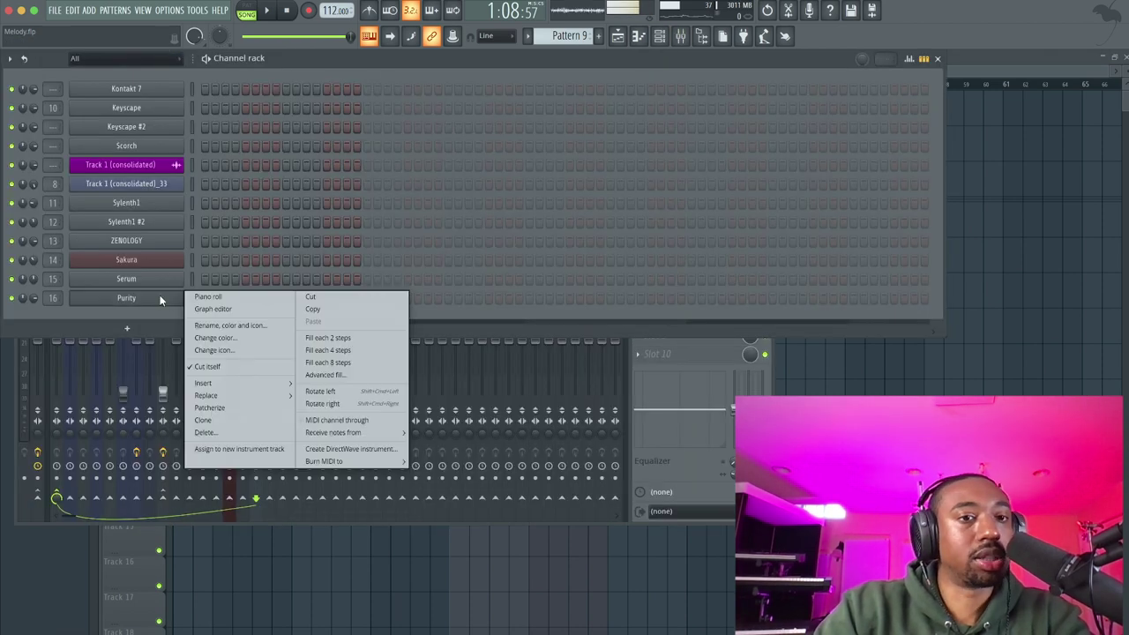
{"action": "left_click", "coordinate": [208, 297]}
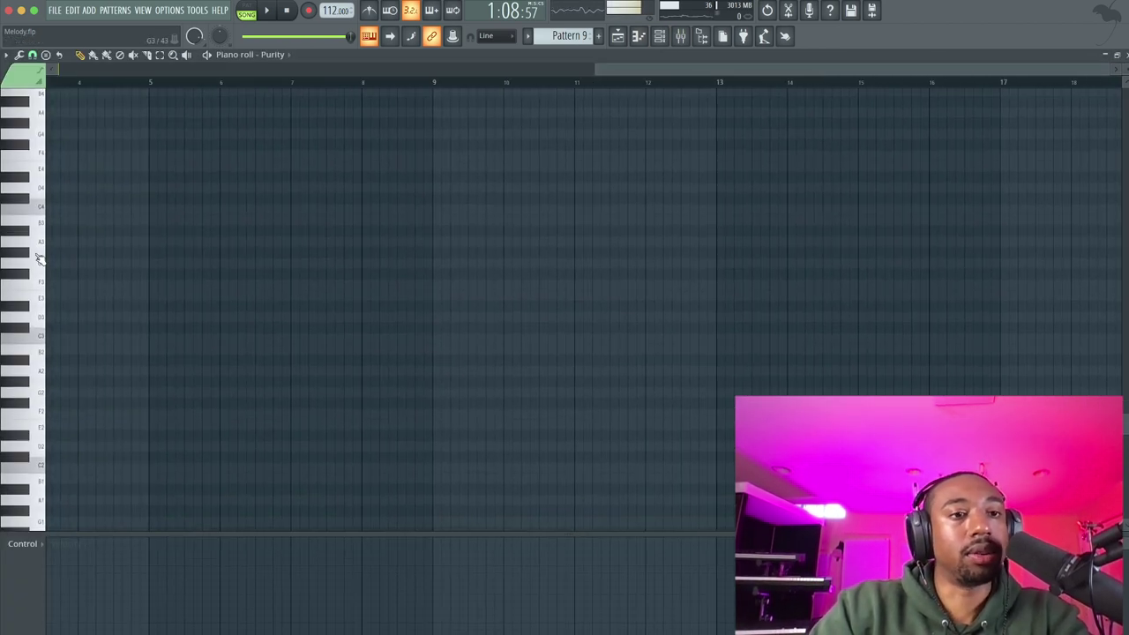
{"action": "left_click", "coordinate": [660, 36]}
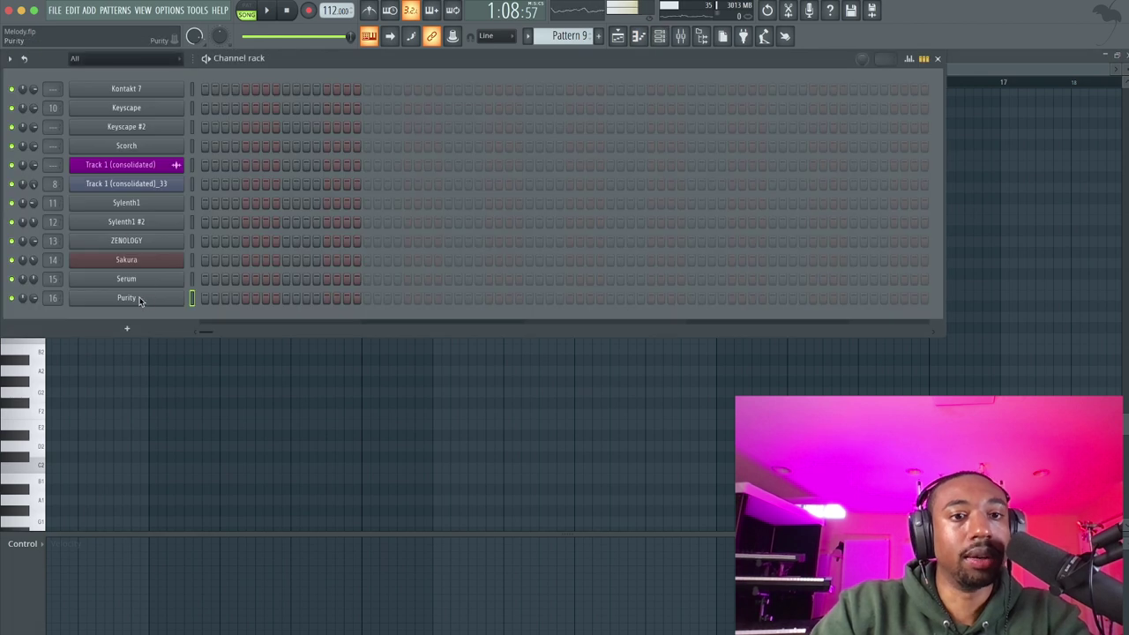
{"action": "left_click", "coordinate": [128, 299]}
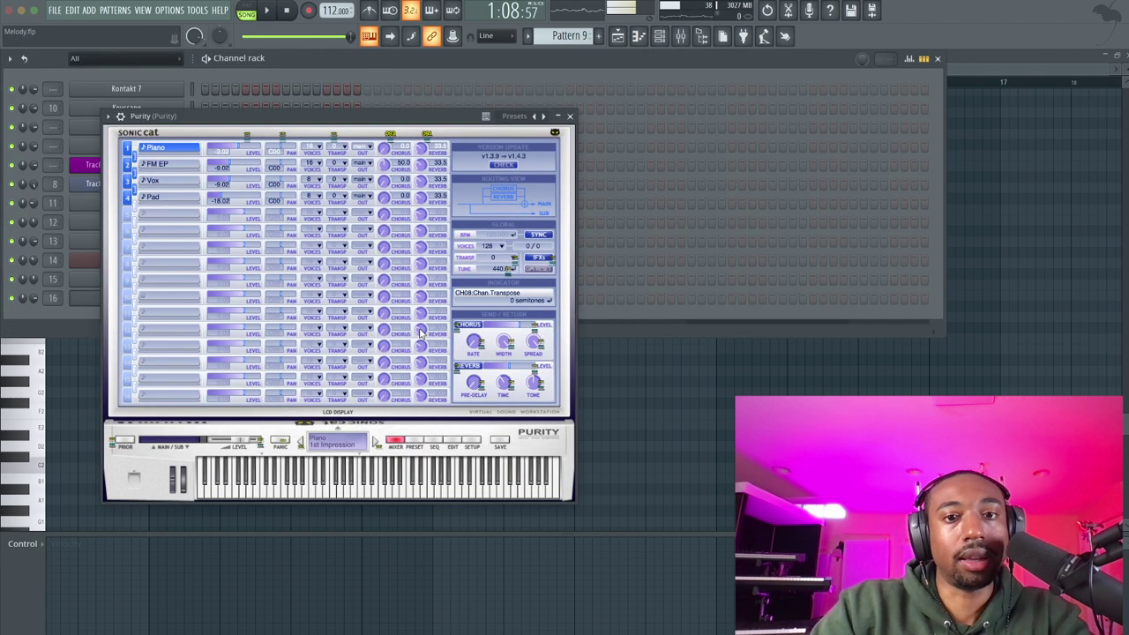
{"action": "left_click", "coordinate": [417, 440]}
{"action": "left_click", "coordinate": [510, 298]}
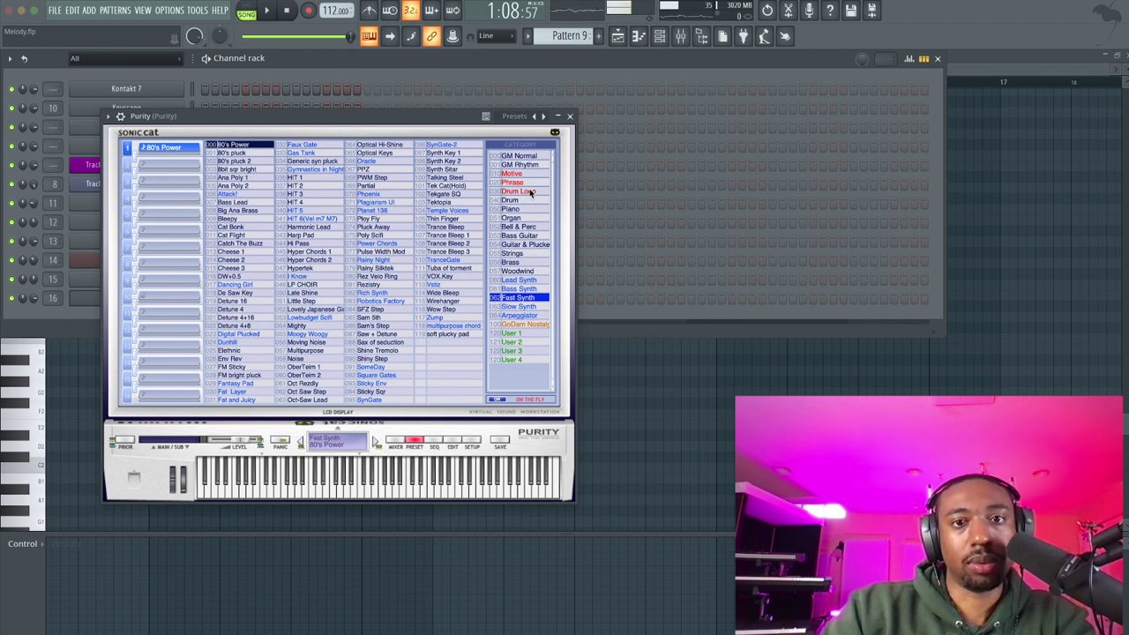
- Audition Purity's Fast Synth presets Big Ana Brass, LP CHOIR, Late Shine and Little Step
{"action": "left_click", "coordinate": [255, 212]}
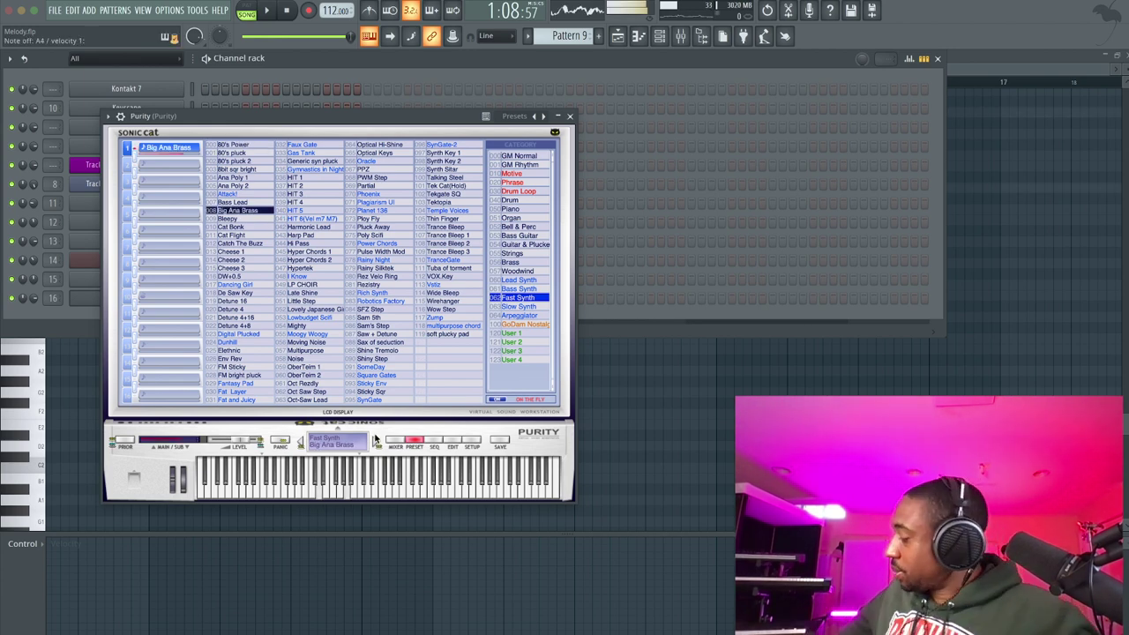
{"action": "left_click", "coordinate": [304, 285]}
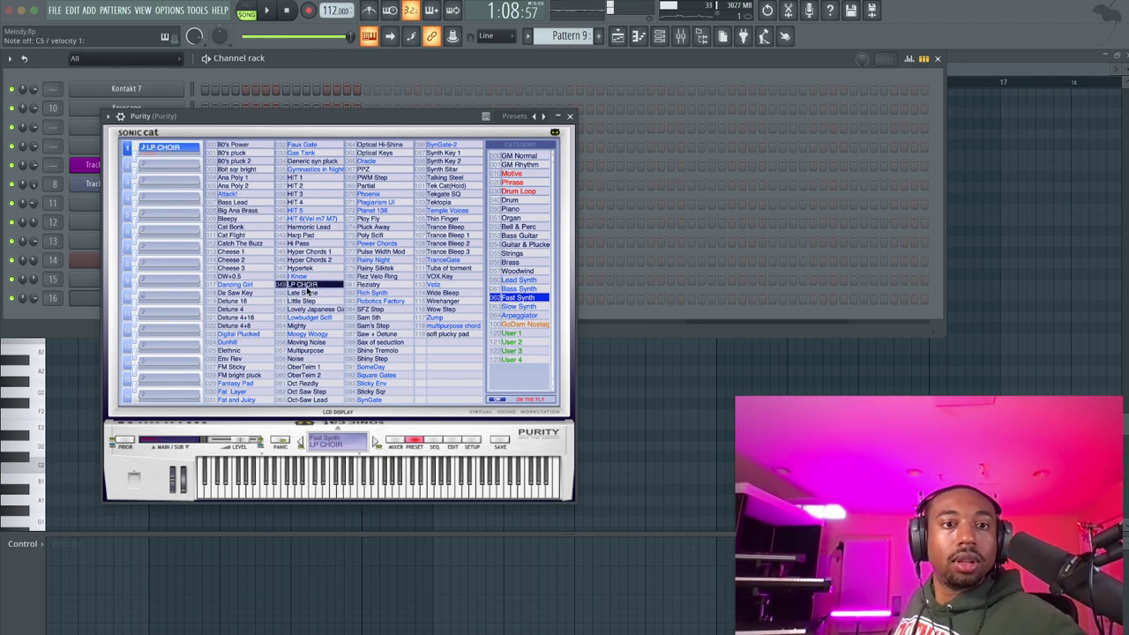
{"action": "left_click", "coordinate": [291, 253]}
{"action": "left_click", "coordinate": [309, 285]}
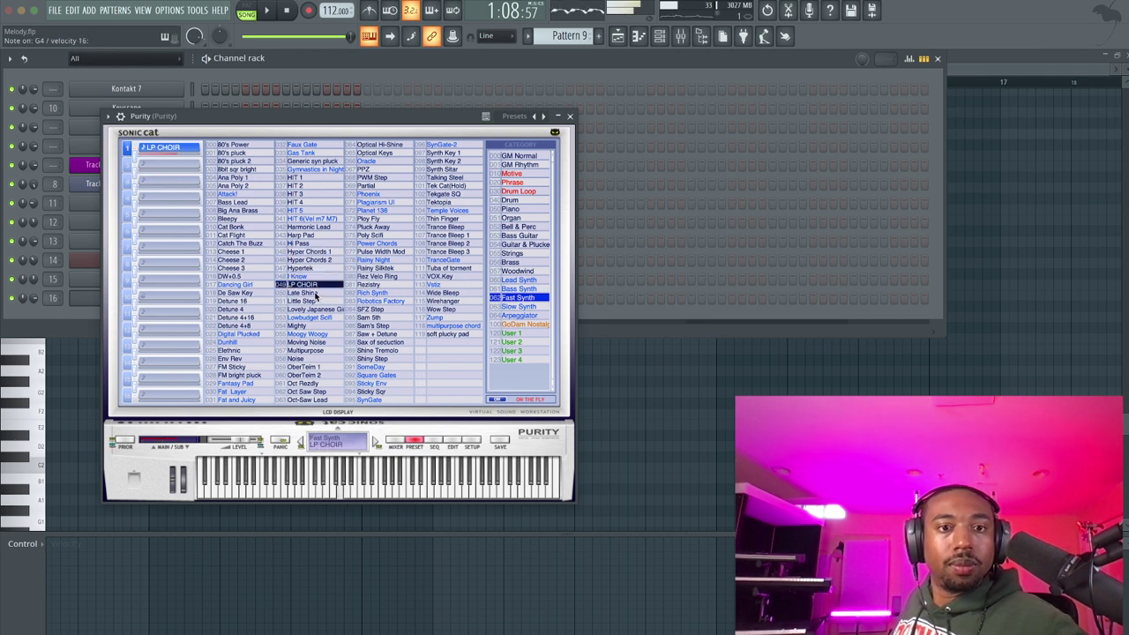
{"action": "left_click", "coordinate": [316, 293]}
{"action": "left_click", "coordinate": [313, 302]}
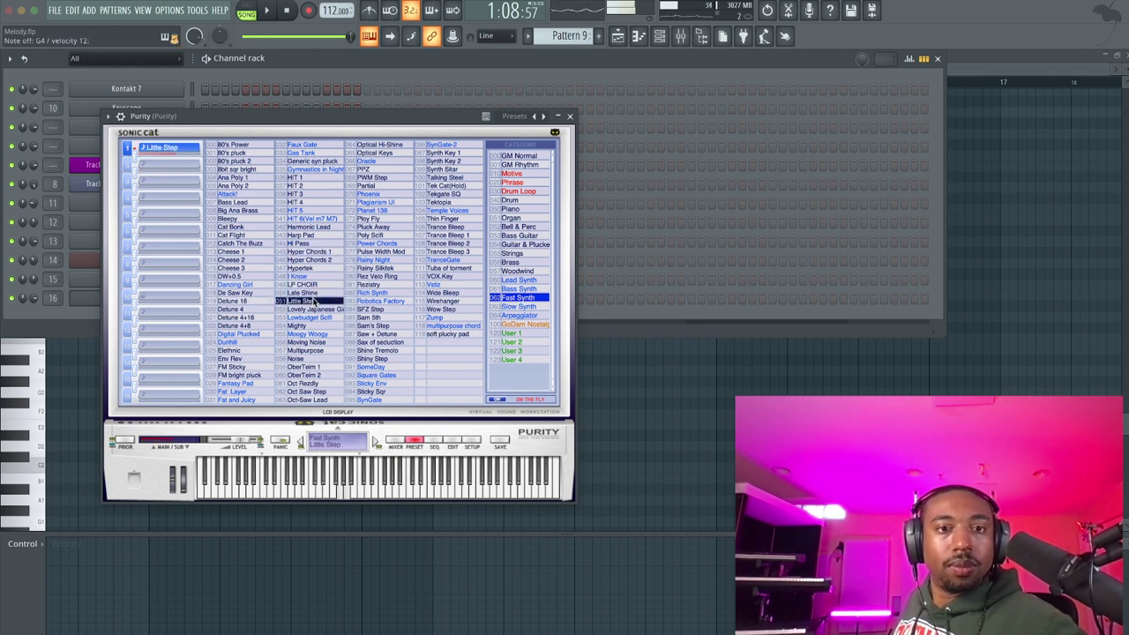
- Audition the Fast Synth presets from Detune 4+16 up through Detune 16, De Saw Key, DW+0.5 and the Cheese sounds
{"action": "left_click", "coordinate": [243, 318]}
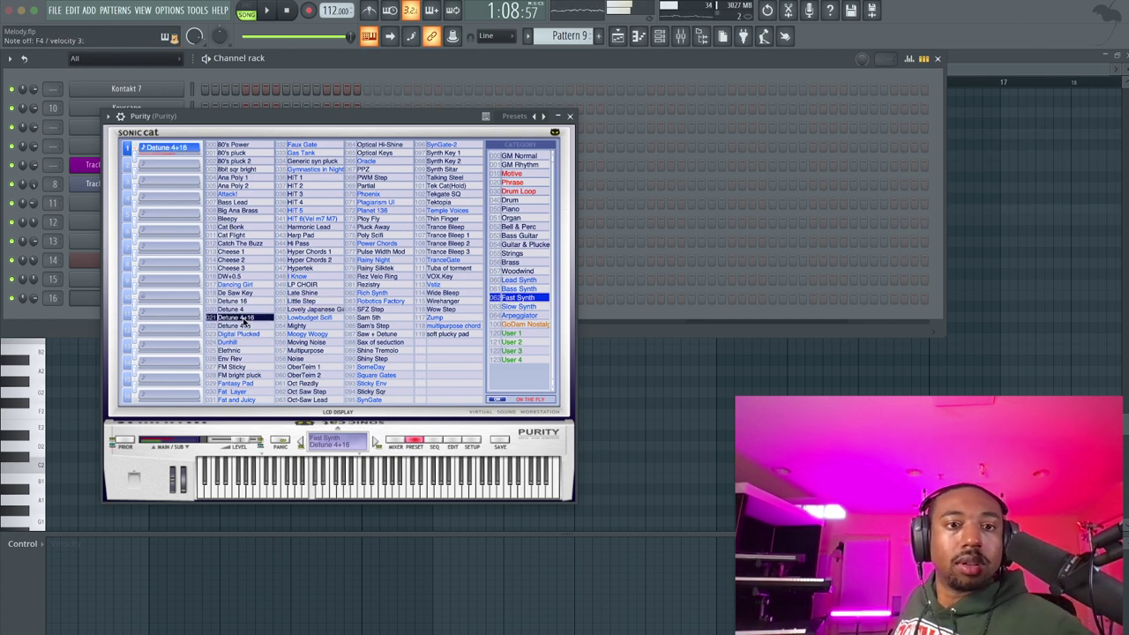
{"action": "left_click", "coordinate": [243, 310]}
{"action": "left_click", "coordinate": [244, 303]}
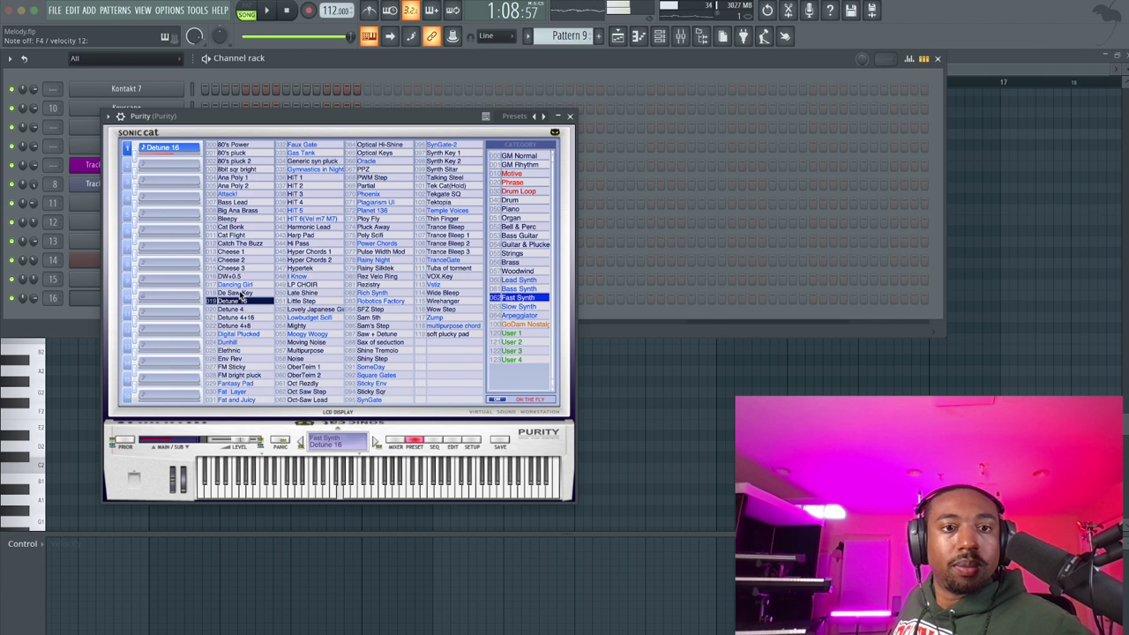
{"action": "left_click", "coordinate": [240, 292]}
{"action": "left_click", "coordinate": [239, 284]}
{"action": "left_click", "coordinate": [237, 276]}
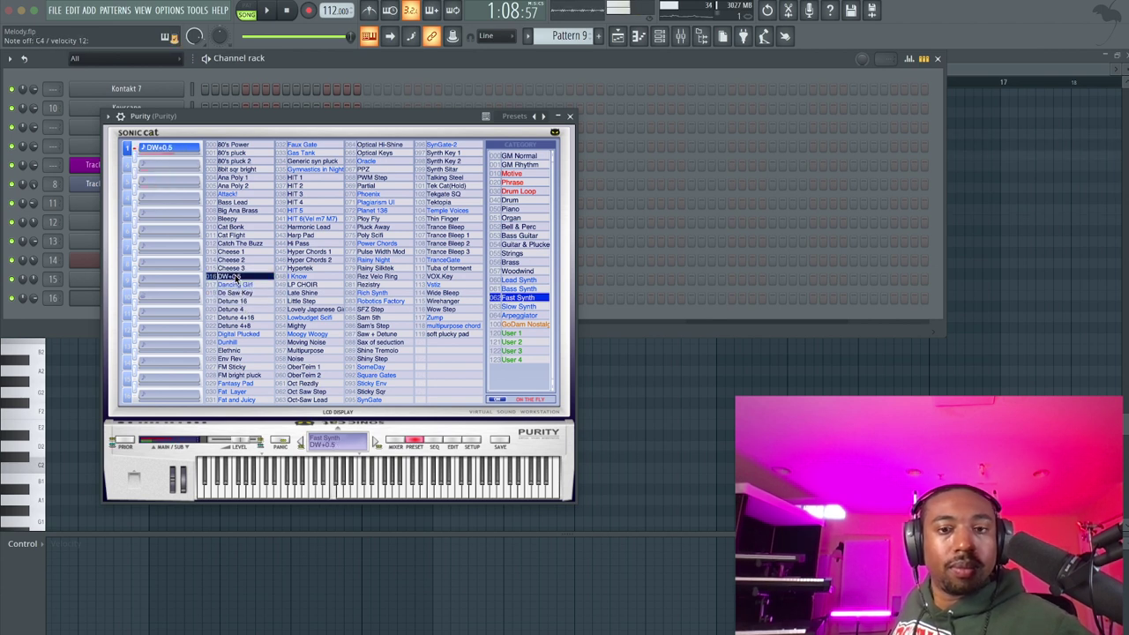
{"action": "key", "text": "Up"}
{"action": "key", "text": "Up"}
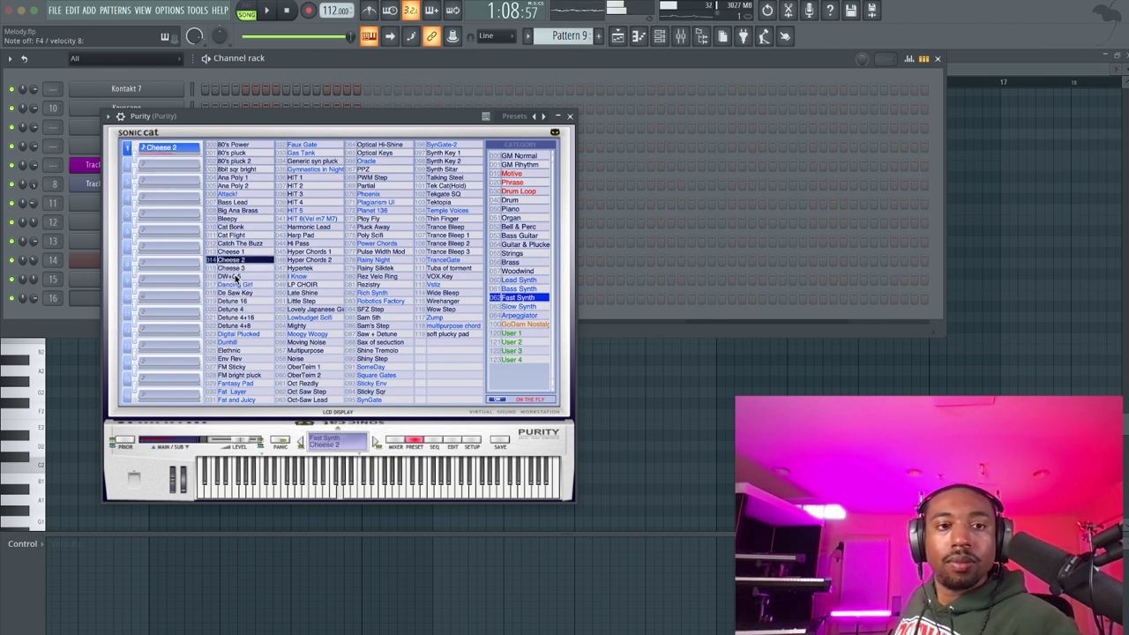
{"action": "key", "text": "Up"}
- Try the Fast Synth presets between Power Chords and Plagiarism UI, and load Planet 136 as Purity's sound
{"action": "key", "text": "Right"}
{"action": "key", "text": "Right"}
{"action": "key", "text": "Up"}
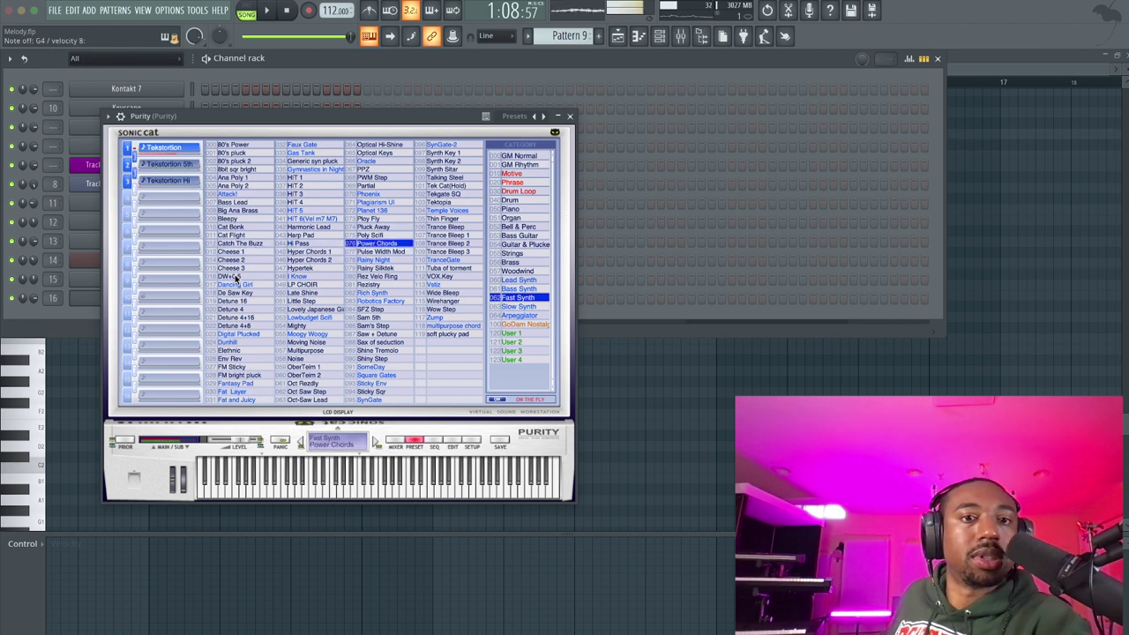
{"action": "key", "text": "Up"}
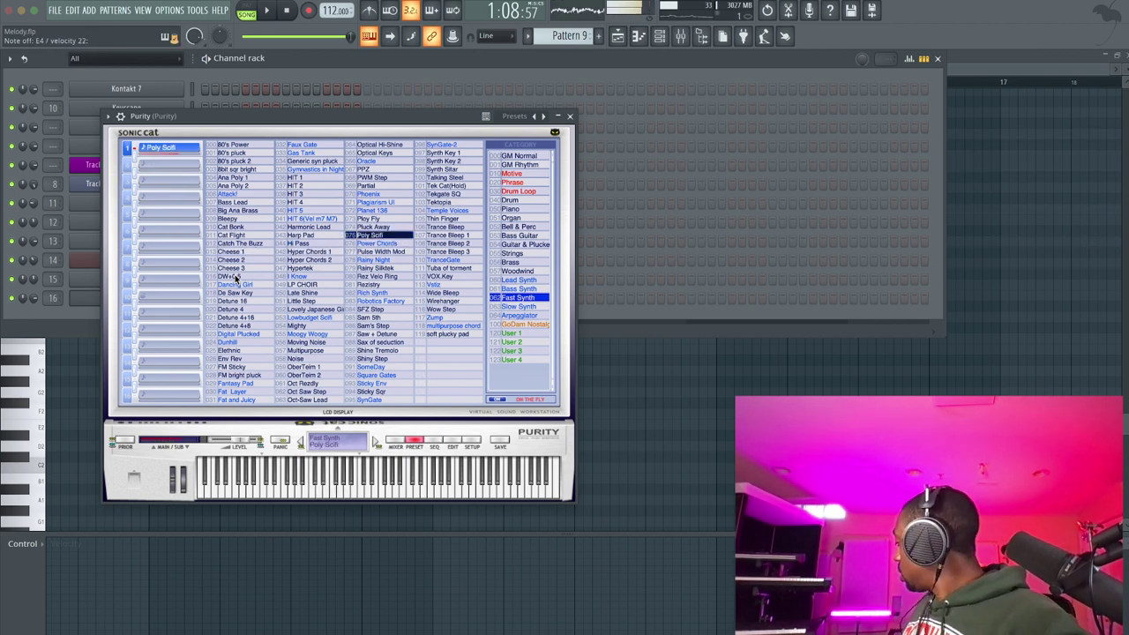
{"action": "key", "text": "Up"}
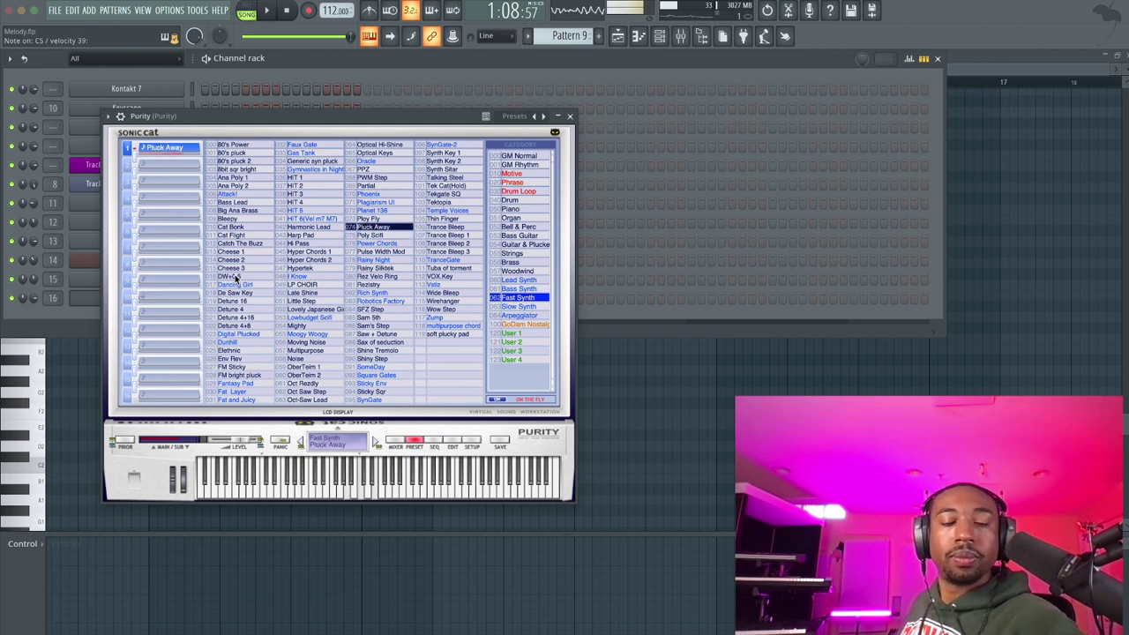
{"action": "key", "text": "Up"}
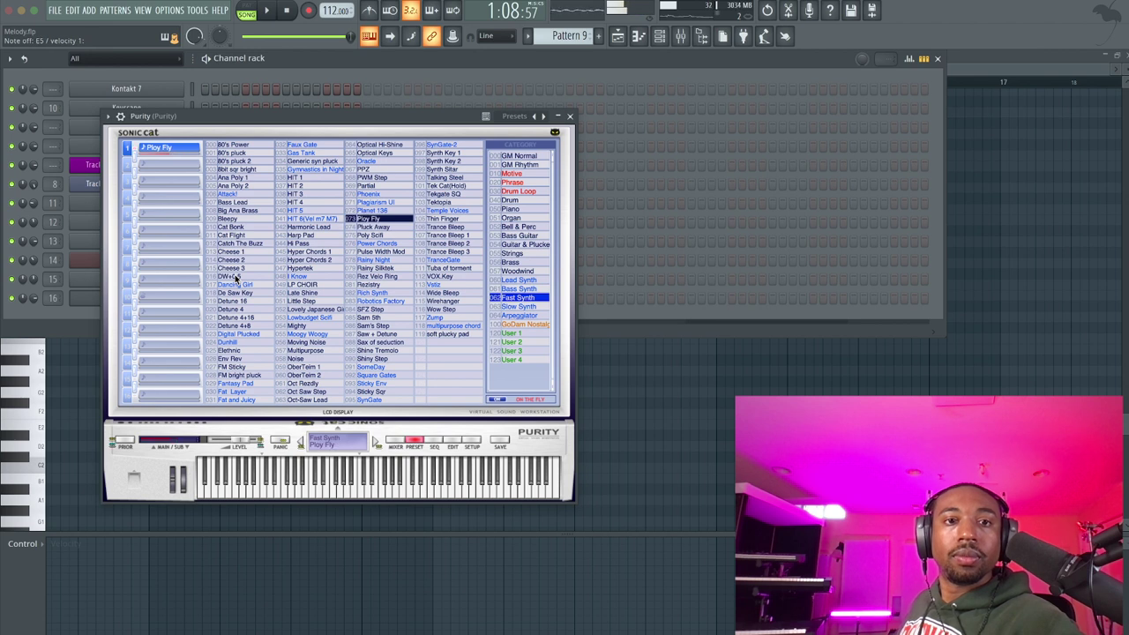
{"action": "key", "text": "Up"}
{"action": "key", "text": "Down"}
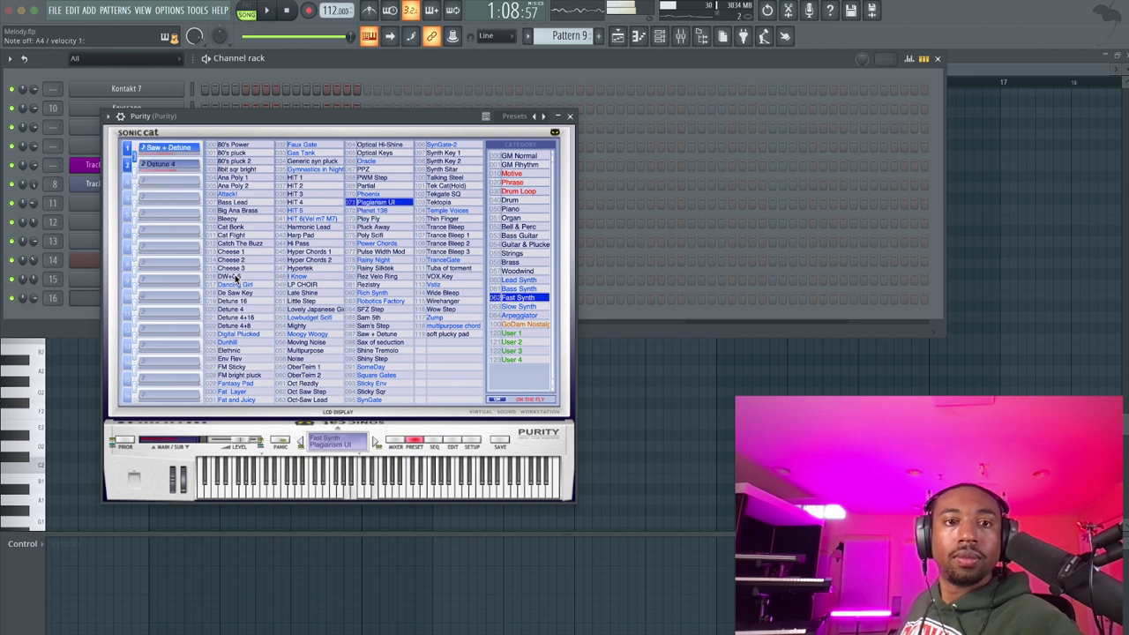
{"action": "key", "text": "Up"}
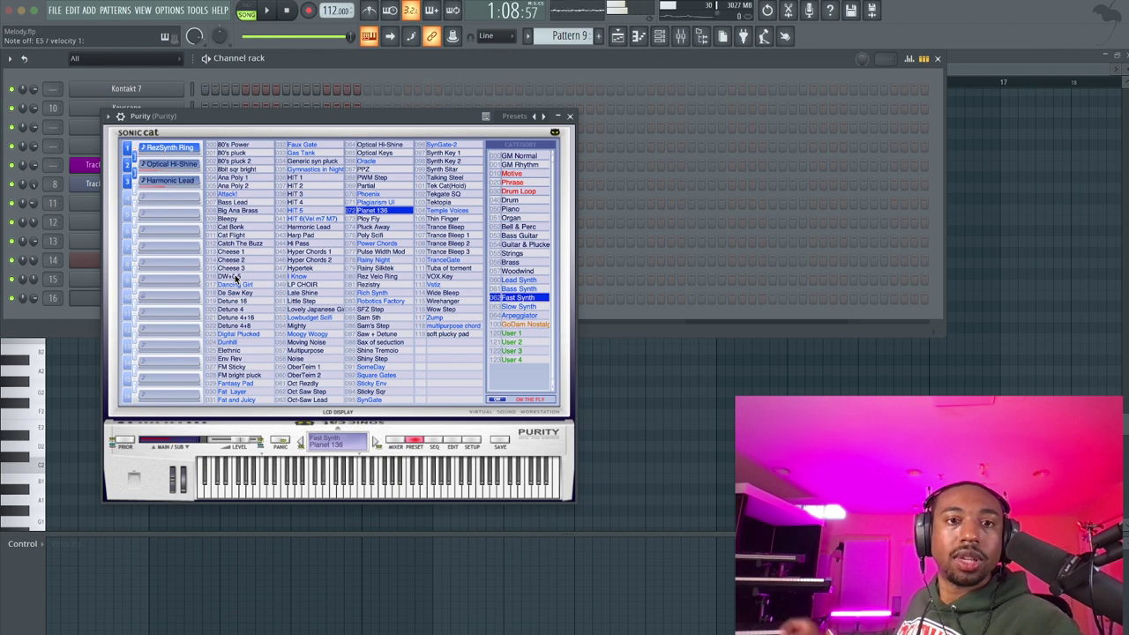
- Close the Purity plugin and bring up Purity's empty piano roll for Pattern 9
{"action": "left_click", "coordinate": [569, 115]}
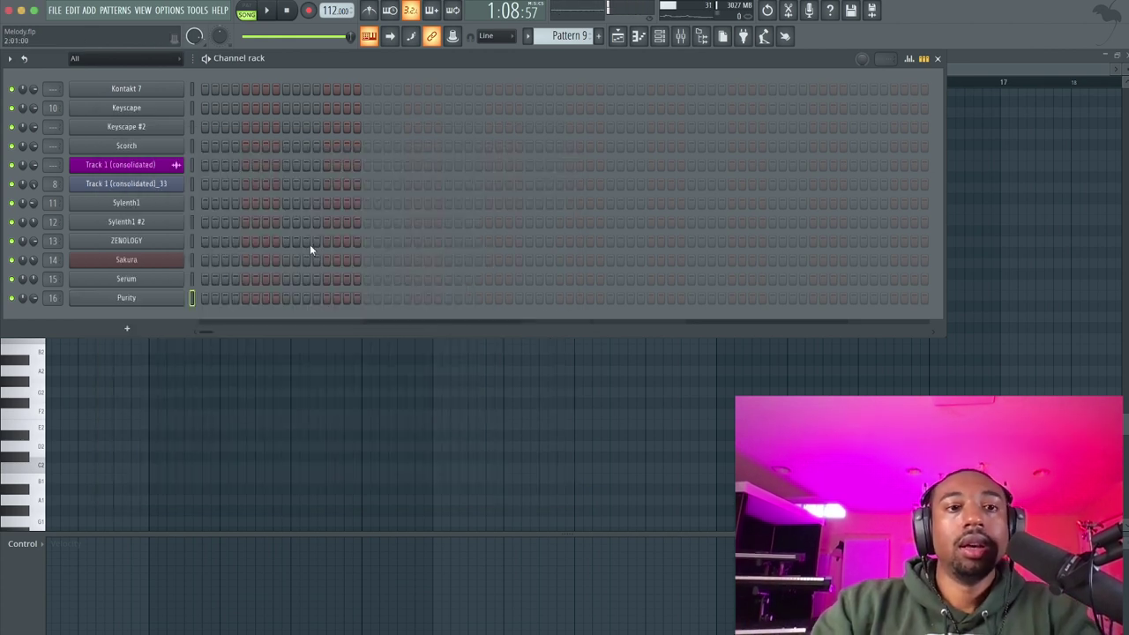
{"action": "right_click", "coordinate": [182, 297]}
{"action": "left_click", "coordinate": [202, 299]}
{"action": "right_click", "coordinate": [181, 298]}
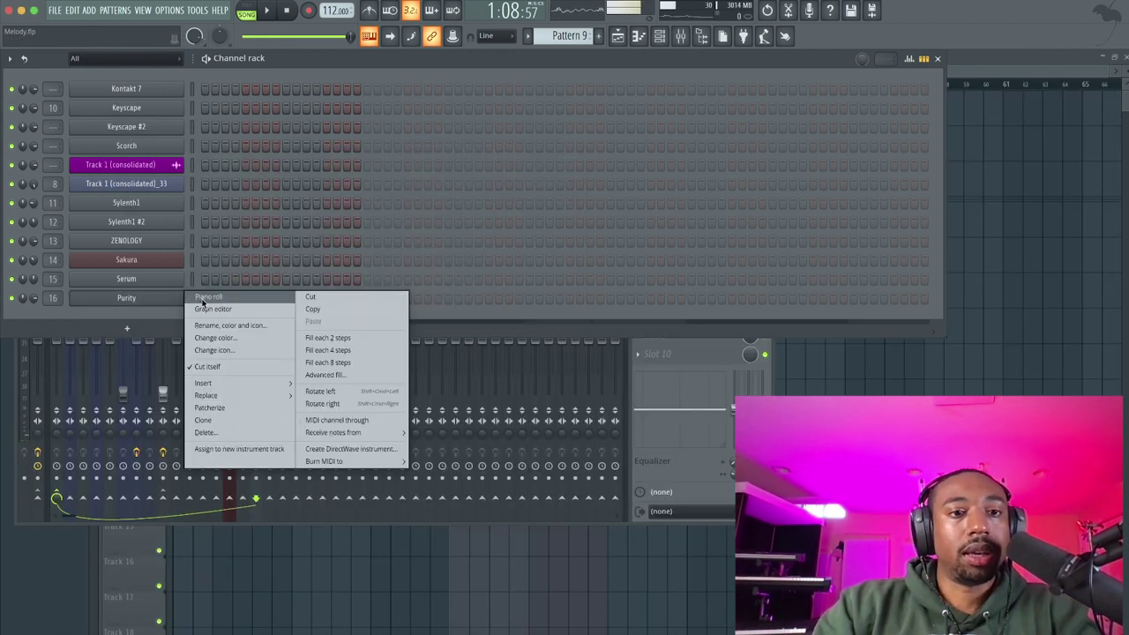
{"action": "left_click", "coordinate": [203, 301]}
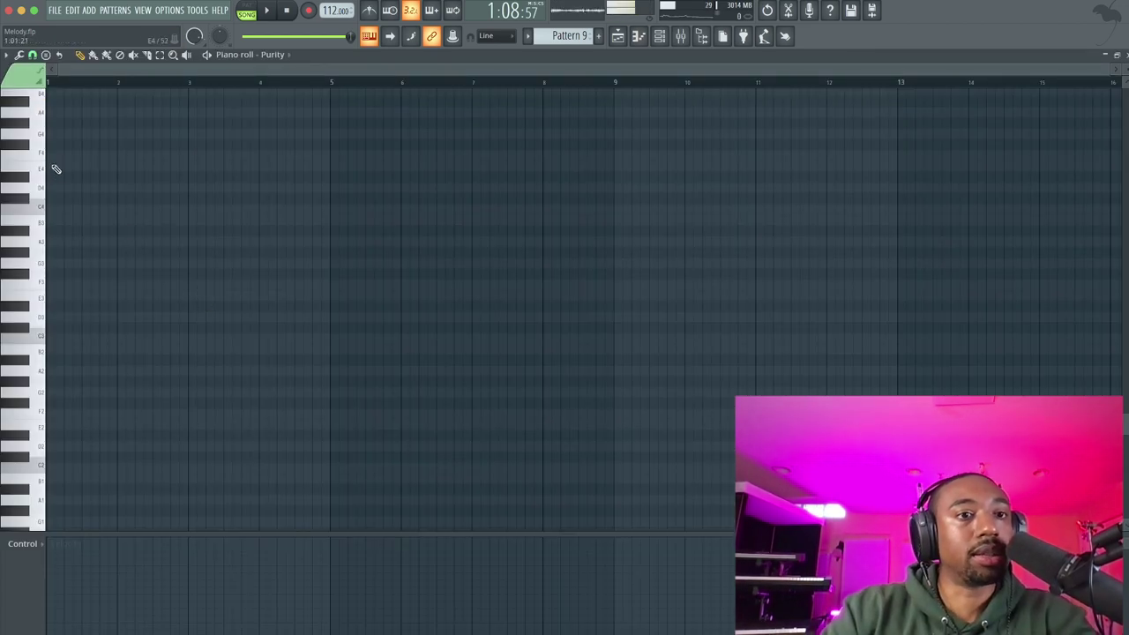
- Draw a one-beat chord of A4, C5 and E5 at the start of bar 1
{"action": "left_click_drag", "start_coordinate": [51, 242], "coordinate": [46, 112]}
{"action": "scroll", "coordinate": [72, 133], "scroll_direction": "up", "scroll_amount": 3}
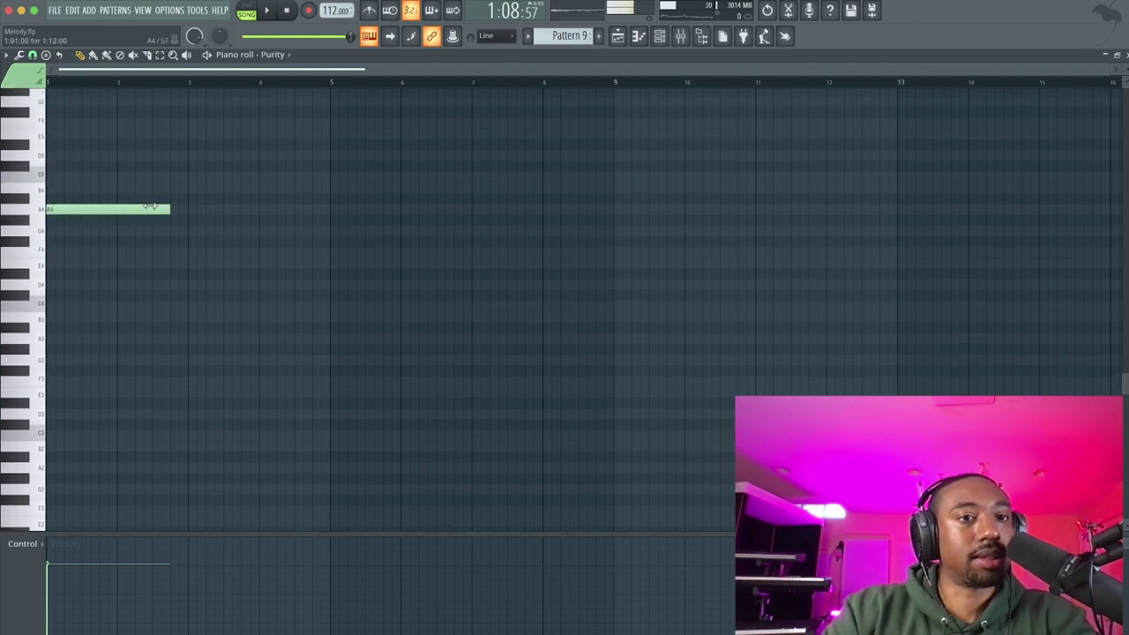
{"action": "left_click_drag", "start_coordinate": [168, 209], "coordinate": [72, 208]}
{"action": "left_click", "coordinate": [54, 177]}
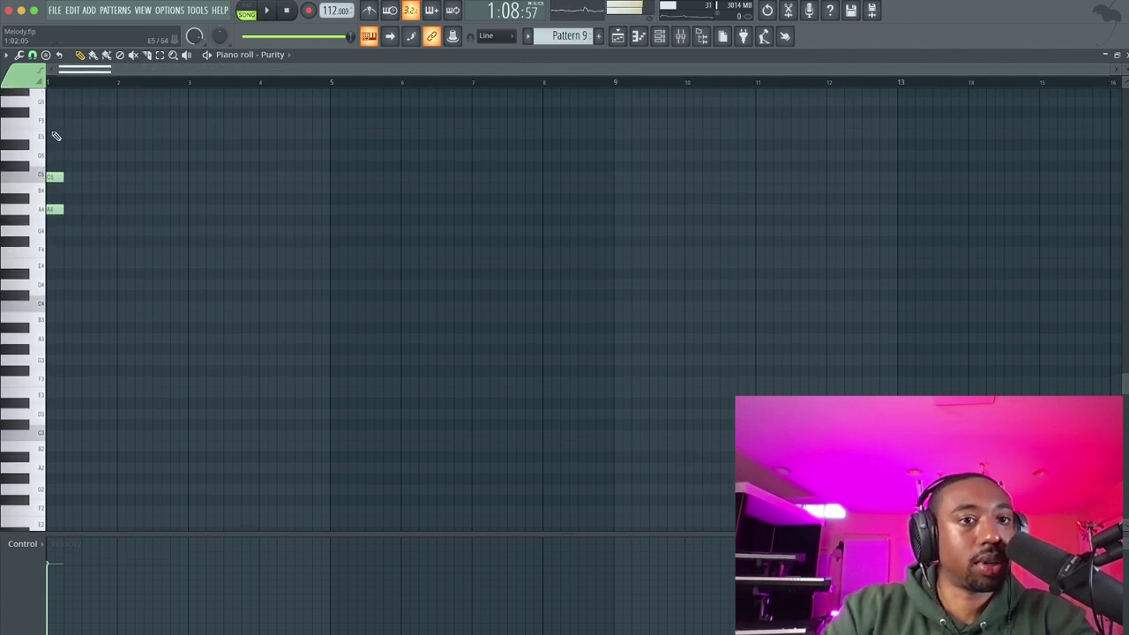
{"action": "left_click", "coordinate": [55, 134]}
- Select all notes of the chord and switch playback from song to pattern mode
{"action": "key", "text": "ctrl+a"}
{"action": "scroll", "coordinate": [42, 231], "scroll_direction": "up", "scroll_amount": 8}
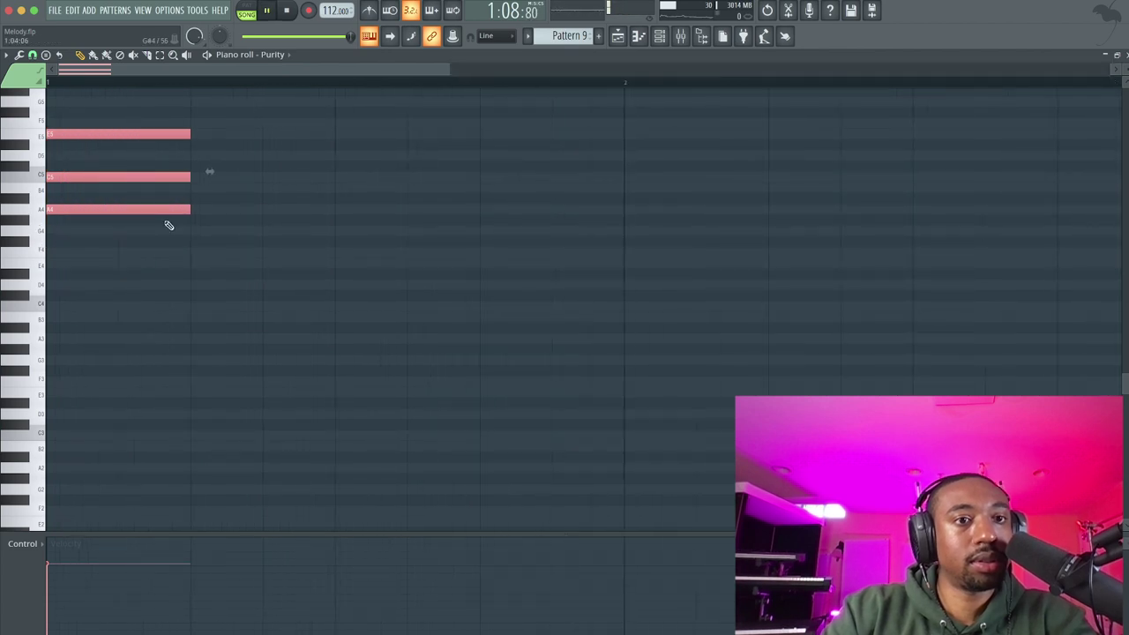
{"action": "key", "text": "space"}
{"action": "scroll", "coordinate": [170, 226], "scroll_direction": "down", "scroll_amount": 4}
{"action": "left_click", "coordinate": [249, 16]}
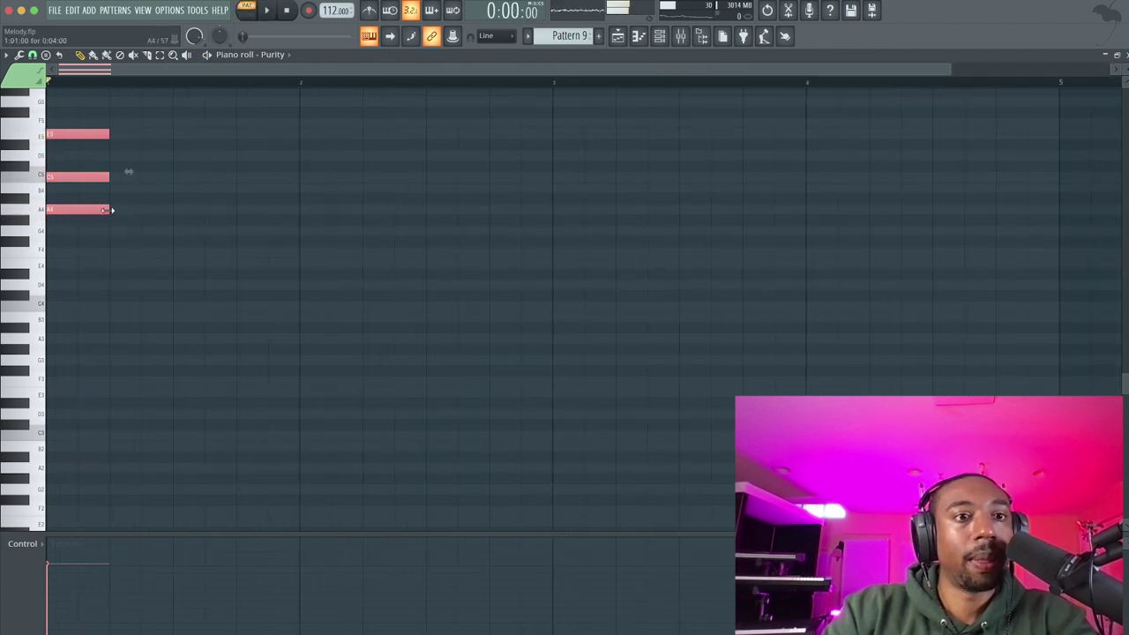
- Shorten the chord to half a beat and add a copy directly after it with its C5 lowered to B4
{"action": "mouse_move", "coordinate": [106, 210]}
{"action": "left_mouse_down"}
{"action": "mouse_move", "coordinate": [78, 210]}
{"action": "mouse_move", "coordinate": [93, 210]}
{"action": "left_mouse_up"}
{"action": "left_click", "coordinate": [94, 179], "text": "ctrl"}
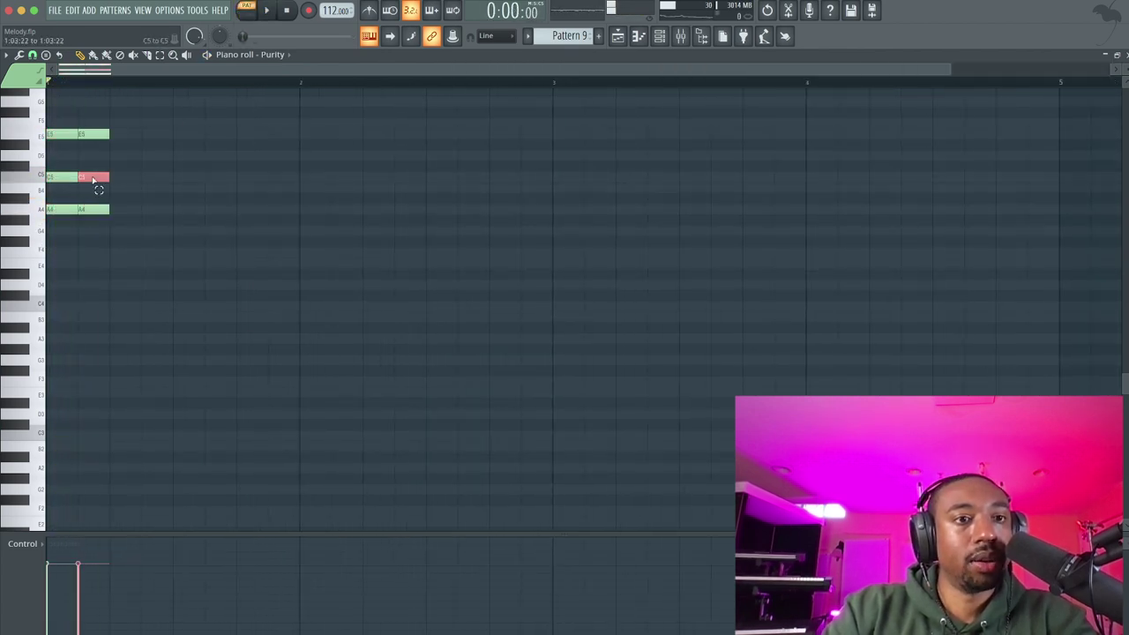
{"action": "key", "text": "shift+Down"}
{"action": "scroll", "coordinate": [92, 179], "scroll_direction": "down", "scroll_amount": 2}
{"action": "key", "text": "ctrl+a"}
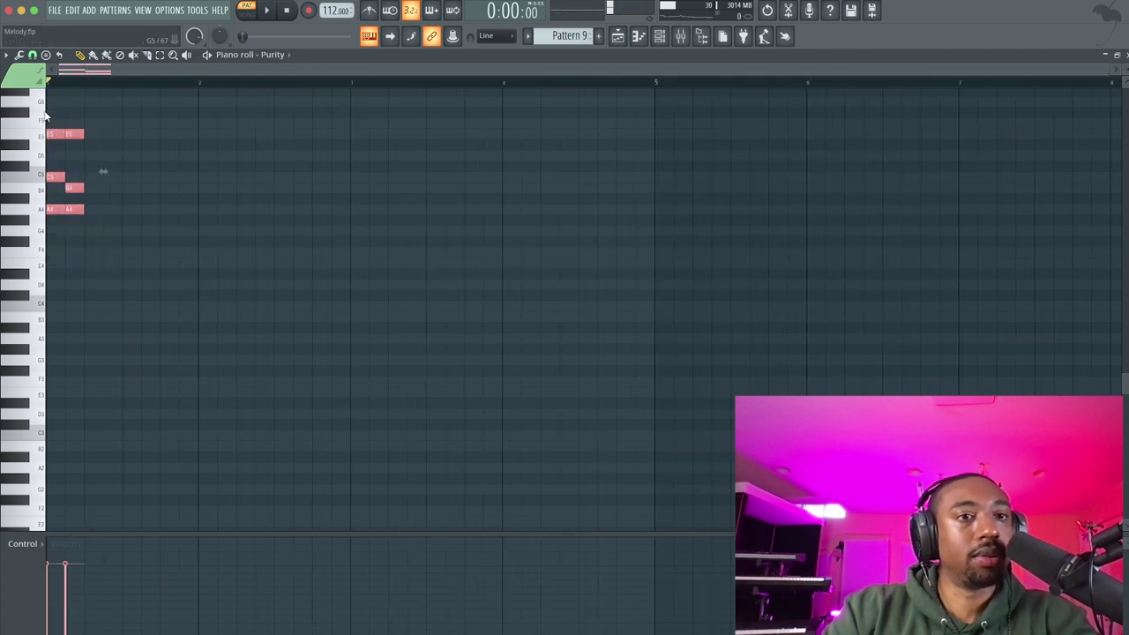
{"action": "key", "text": "space"}
{"action": "key", "text": "space"}
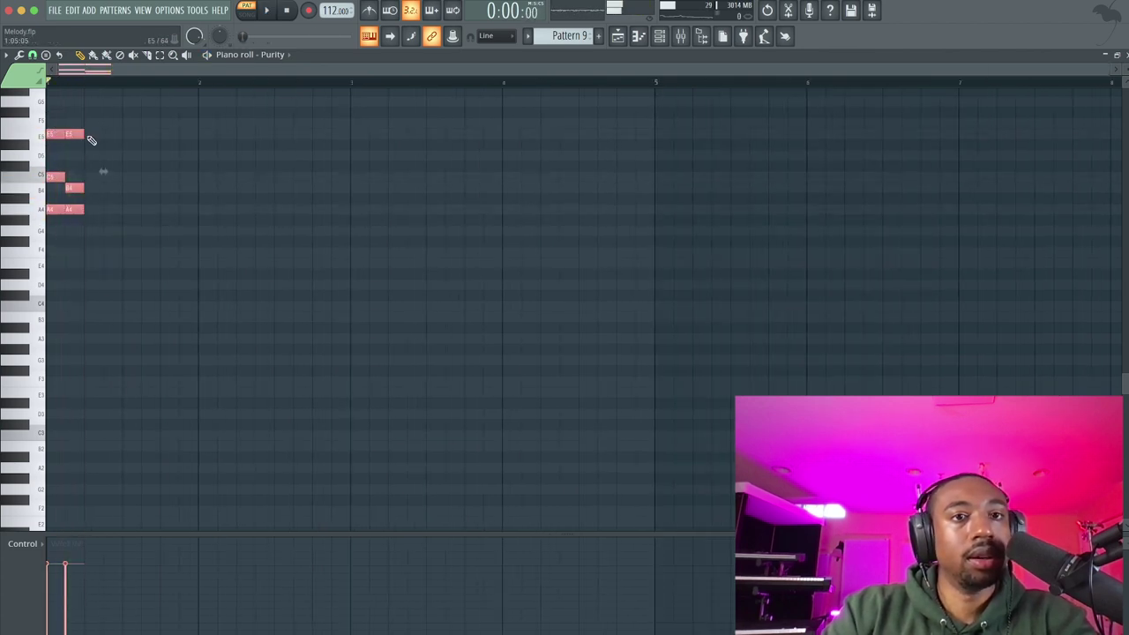
- Move the second chord one step later so a one-step gap separates the two chords, and play them
{"action": "left_click", "coordinate": [33, 55]}
{"action": "left_click", "coordinate": [37, 209]}
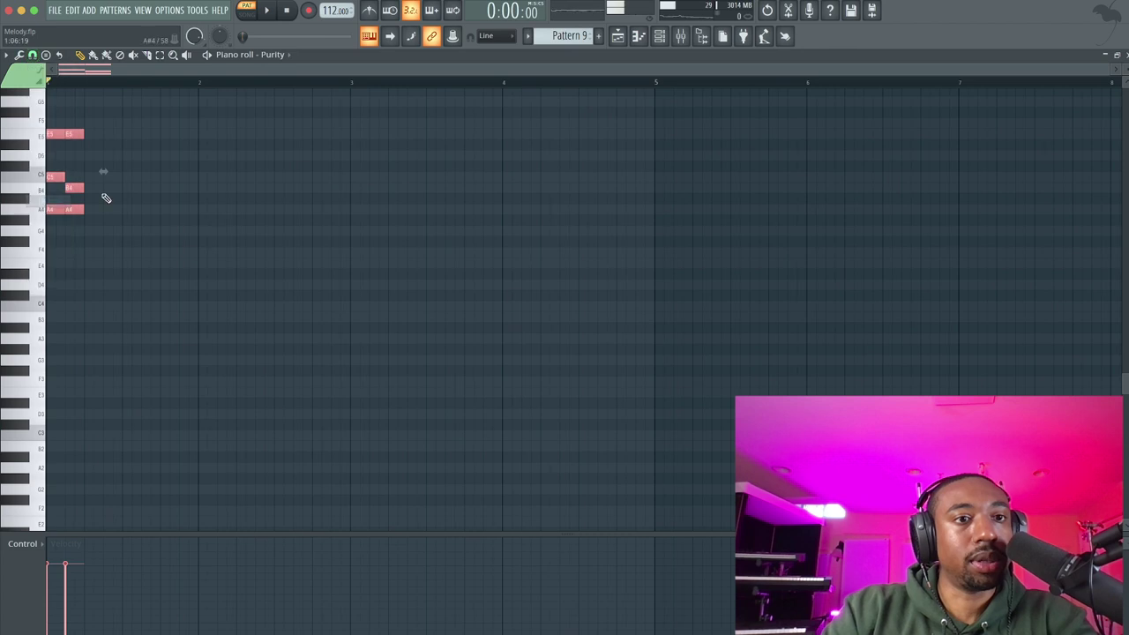
{"action": "scroll", "coordinate": [105, 198], "scroll_direction": "up", "scroll_amount": 4}
{"action": "scroll", "coordinate": [106, 198], "scroll_direction": "left", "scroll_amount": 3}
{"action": "scroll", "coordinate": [106, 197], "scroll_direction": "up", "scroll_amount": 1}
{"action": "left_click_drag", "start_coordinate": [142, 270], "coordinate": [163, 166]}
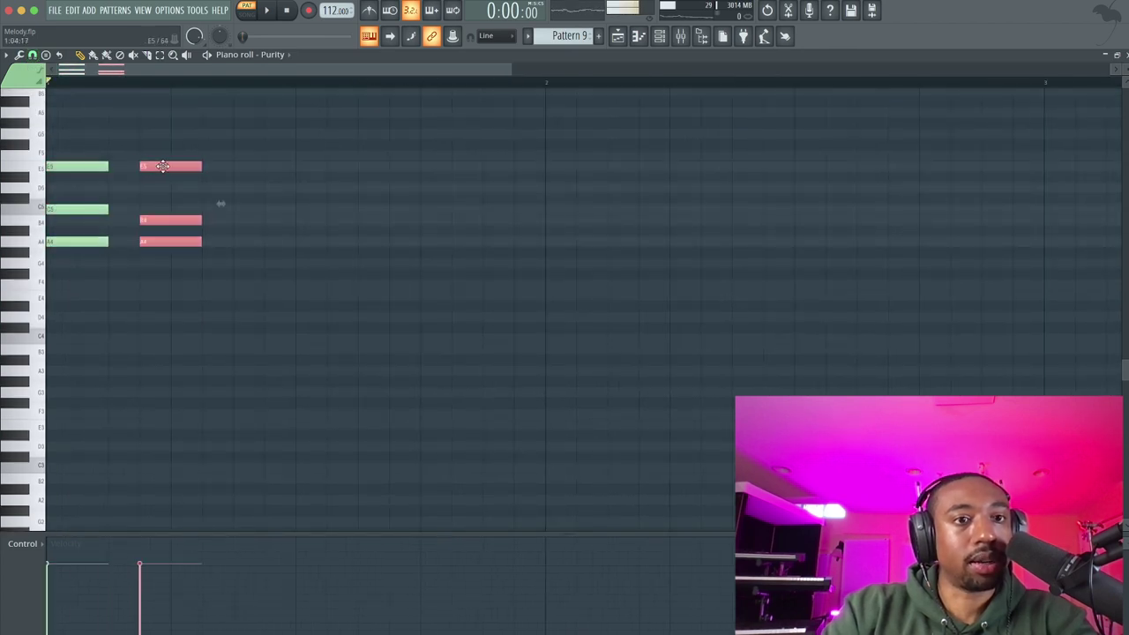
{"action": "key", "text": "ctrl+a"}
{"action": "key", "text": "space"}
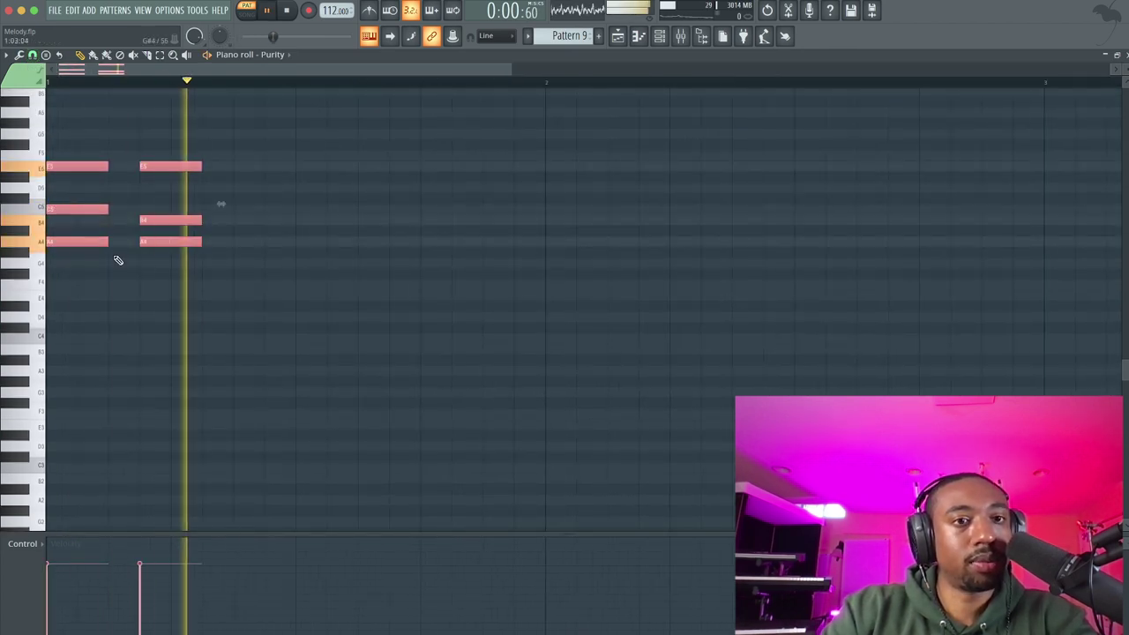
{"action": "key", "text": "space"}
- Duplicate the two-chord phrase until eight alternating chords follow each other at three-step spacing, listening to the result
{"action": "scroll", "coordinate": [117, 262], "scroll_direction": "down", "scroll_amount": 2}
{"action": "left_click_drag", "start_coordinate": [74, 258], "coordinate": [74, 163]}
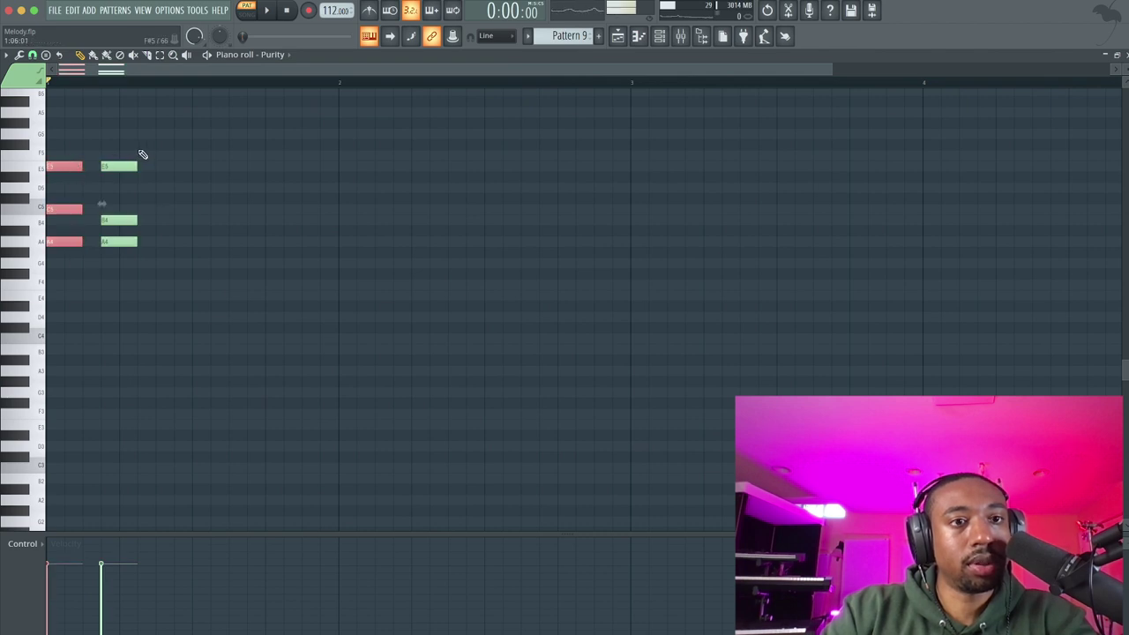
{"action": "left_click_drag", "start_coordinate": [141, 143], "coordinate": [171, 165], "text": "ctrl"}
{"action": "key", "text": "space"}
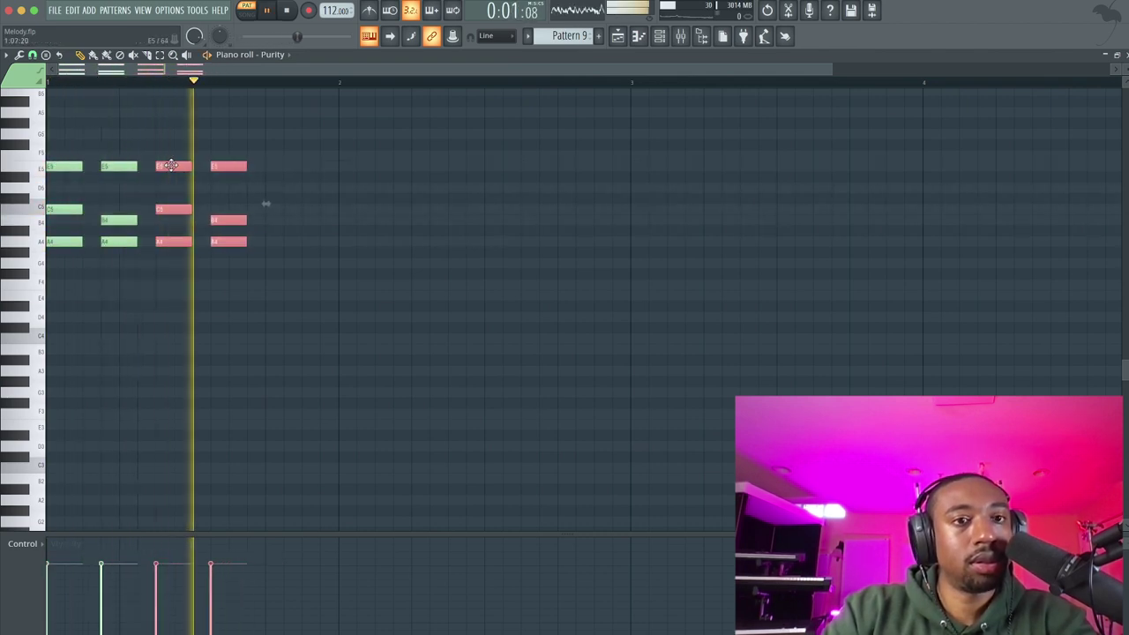
{"action": "key", "text": "ctrl+a"}
{"action": "key", "text": "ctrl+b"}
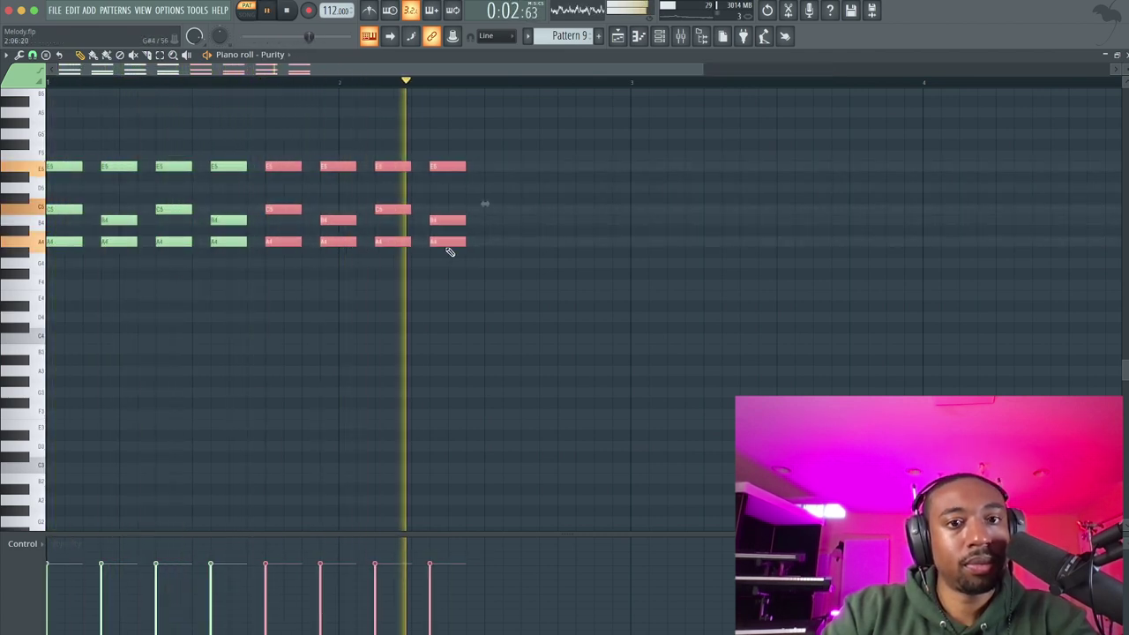
{"action": "key", "text": "space"}
- Turn on the metronome and play the eight-chord pattern against it
{"action": "left_click", "coordinate": [370, 11]}
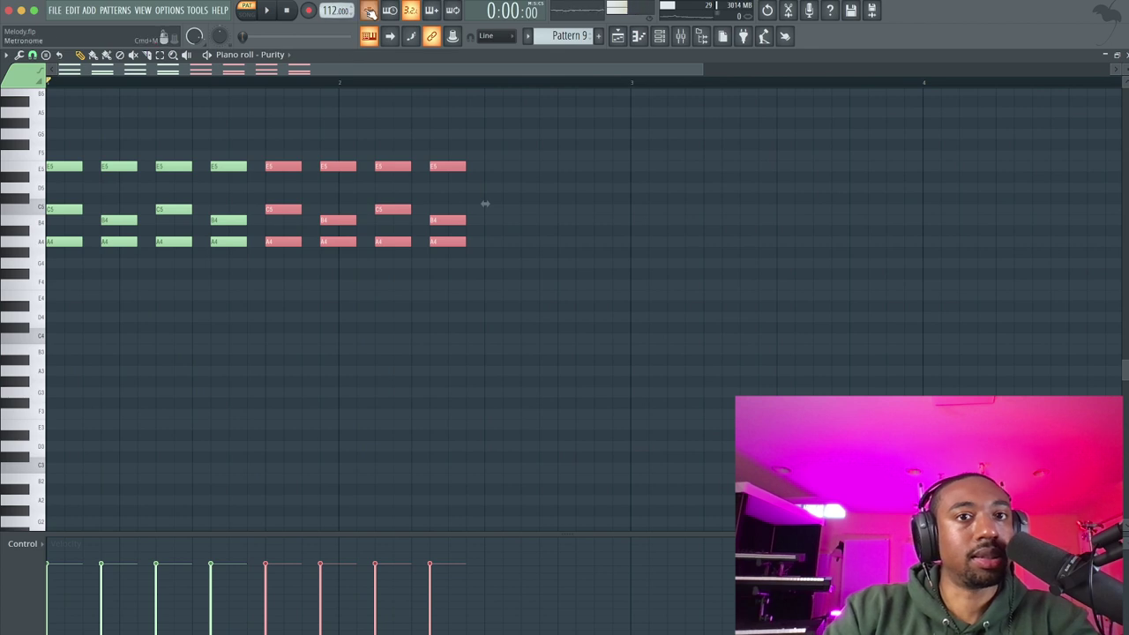
{"action": "key", "text": "space"}
{"action": "key", "text": "space"}
- Try shifting all chords after the first one step later and play the pattern
{"action": "left_click_drag", "start_coordinate": [525, 237], "coordinate": [505, 289]}
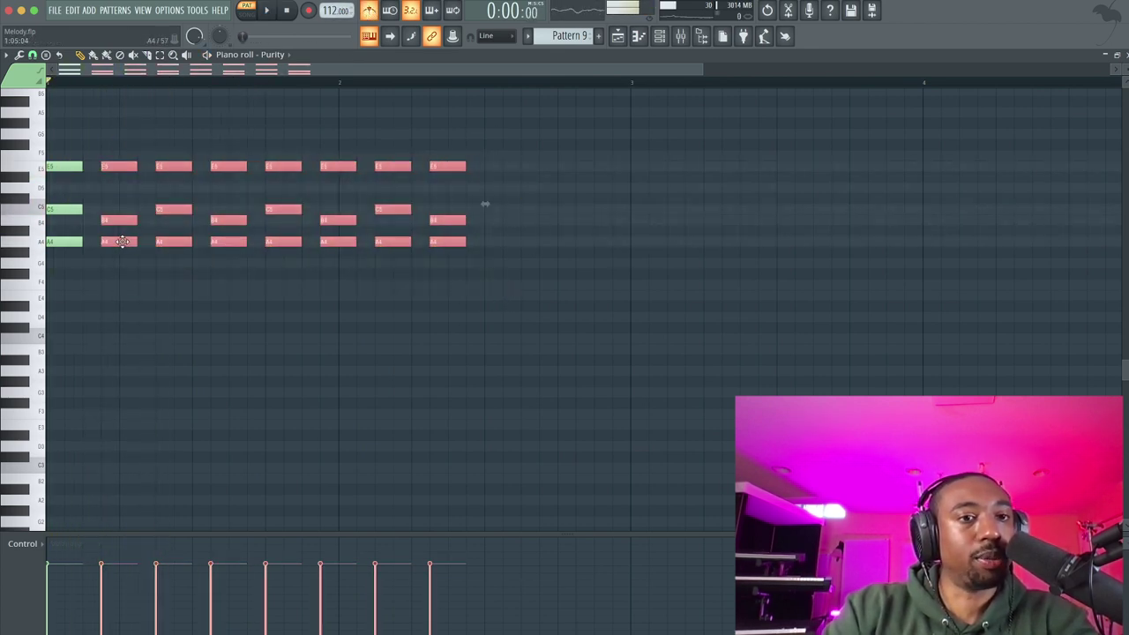
{"action": "left_click_drag", "start_coordinate": [122, 242], "coordinate": [142, 241]}
{"action": "key", "text": "space"}
{"action": "key", "text": "space"}
{"action": "key", "text": "super+z"}
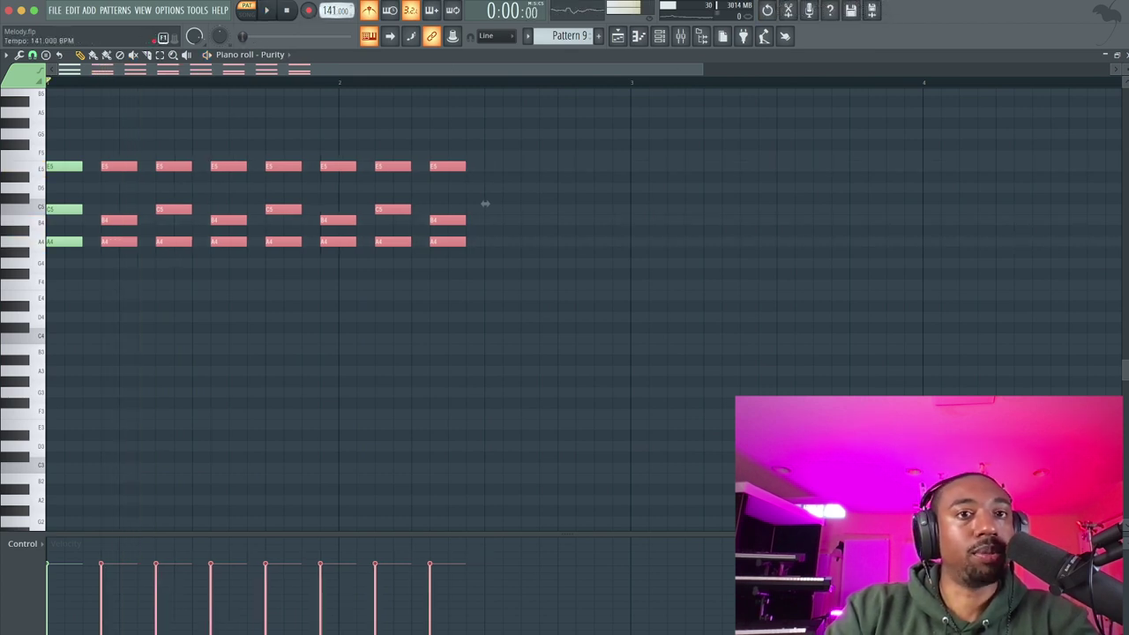
- Raise the tempo to 148 BPM and move every chord after the first one step later, putting the second on beat 2
{"action": "left_click_drag", "start_coordinate": [119, 167], "coordinate": [570, 244]}
{"action": "key", "text": "space"}
{"action": "key", "text": "space"}
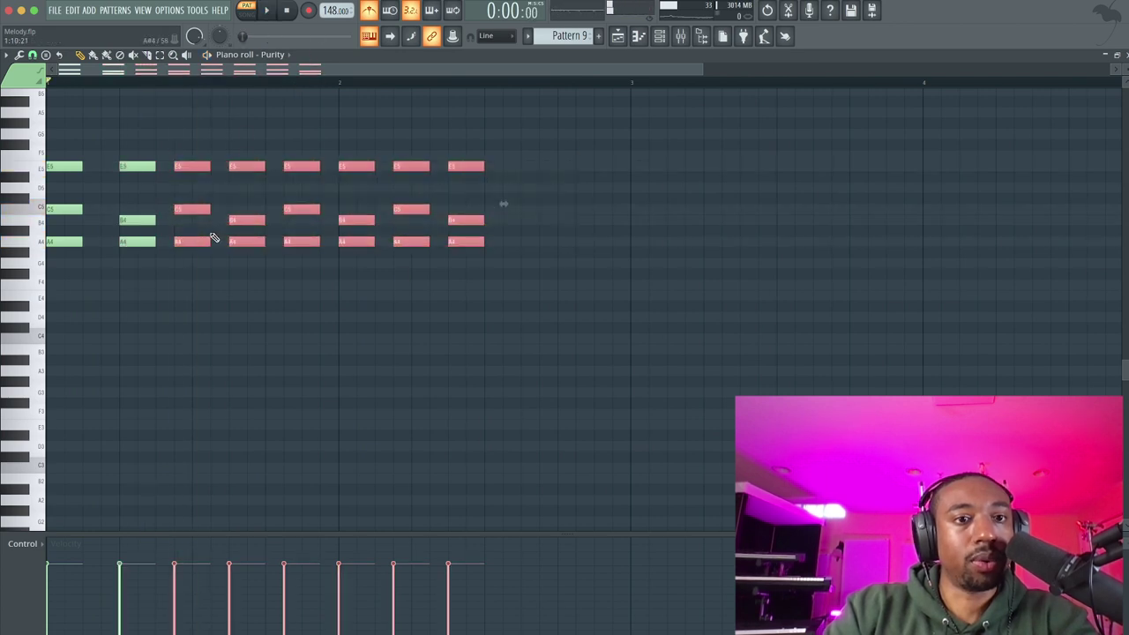
- Shift the third, fourth and fifth chords, each with those following it, later onto beats 3 and 4 and the start of bar 2
{"action": "left_click_drag", "start_coordinate": [188, 240], "coordinate": [206, 240]}
{"action": "key", "text": "space"}
{"action": "left_click_drag", "start_coordinate": [277, 264], "coordinate": [625, 168]}
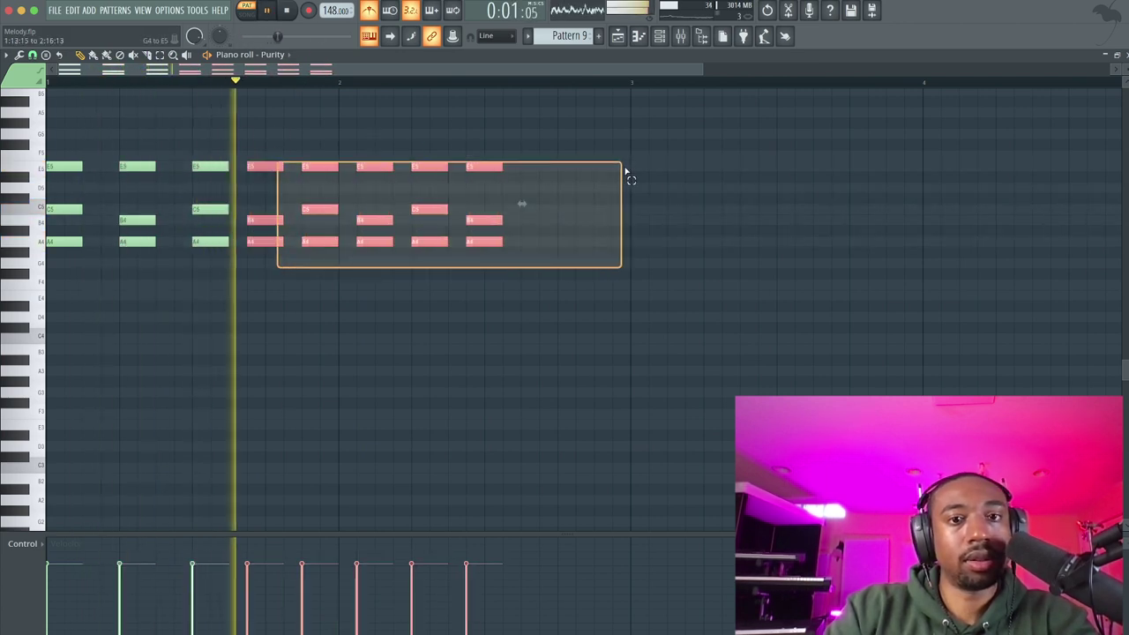
{"action": "key", "text": "space"}
{"action": "left_click_drag", "start_coordinate": [250, 241], "coordinate": [268, 241]}
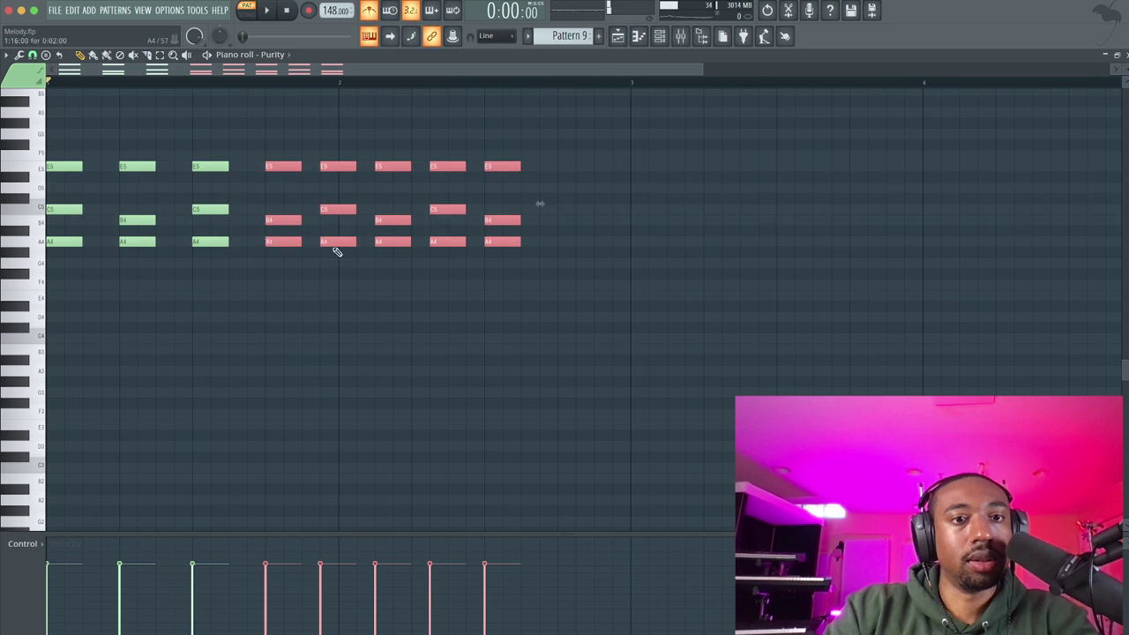
{"action": "left_click_drag", "start_coordinate": [336, 252], "coordinate": [529, 110]}
{"action": "left_click_drag", "start_coordinate": [512, 166], "coordinate": [522, 164]}
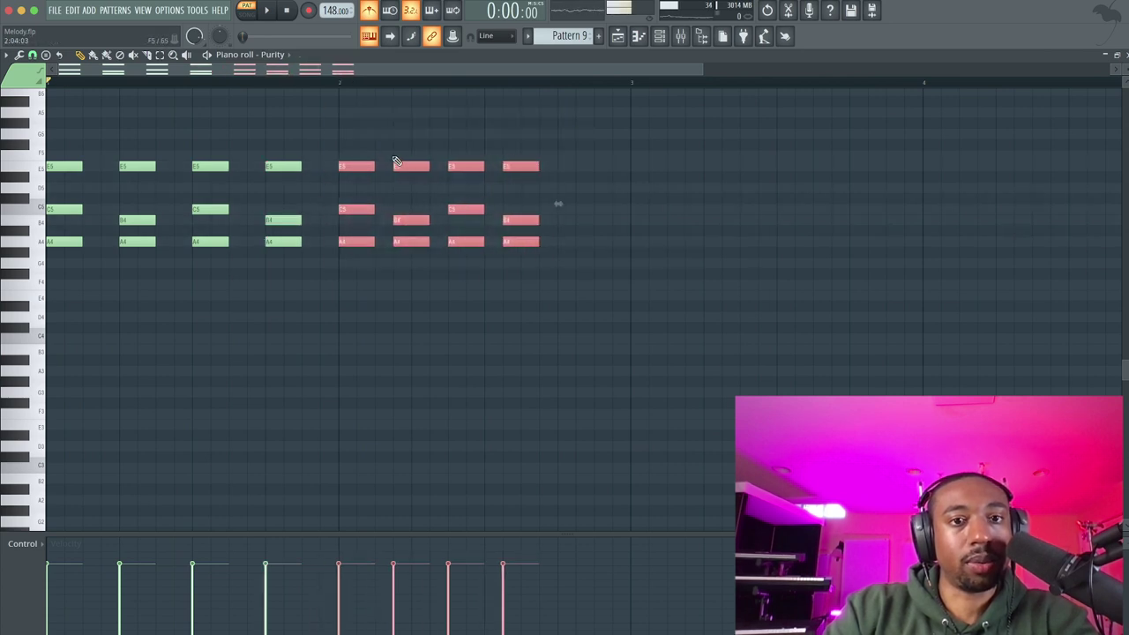
- Move the last three chords later onto beats 2, 3 and 4 of bar 2 and play the pattern
{"action": "left_click_drag", "start_coordinate": [391, 151], "coordinate": [495, 168]}
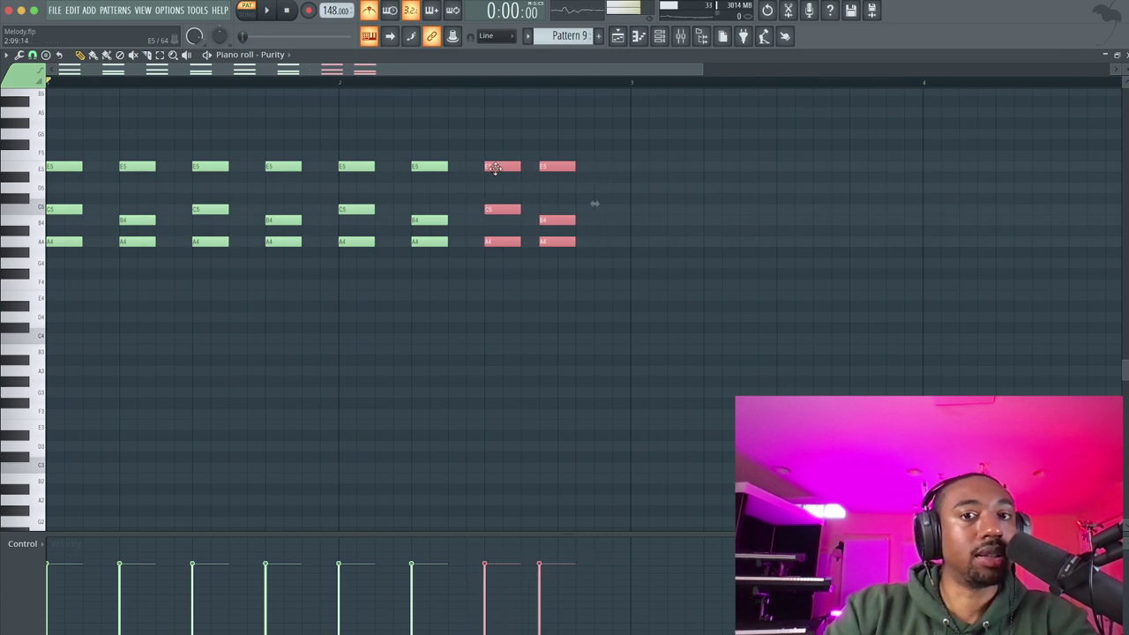
{"action": "left_click_drag", "start_coordinate": [574, 150], "coordinate": [580, 289]}
{"action": "key", "text": "space"}
{"action": "left_click_drag", "start_coordinate": [559, 242], "coordinate": [578, 243]}
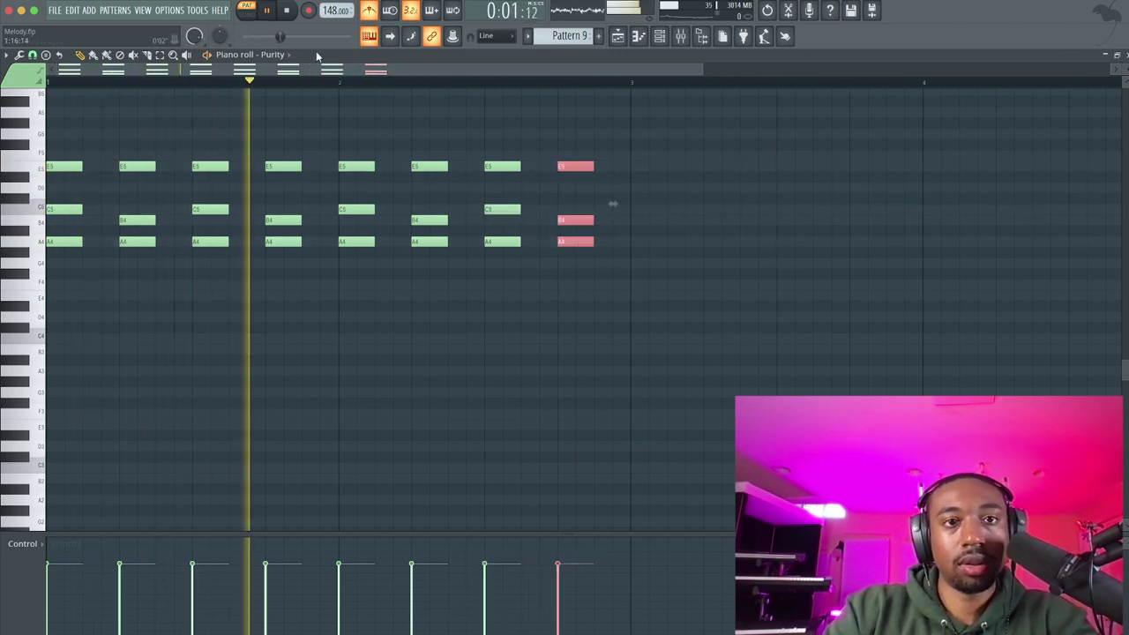
{"action": "key", "text": "space"}
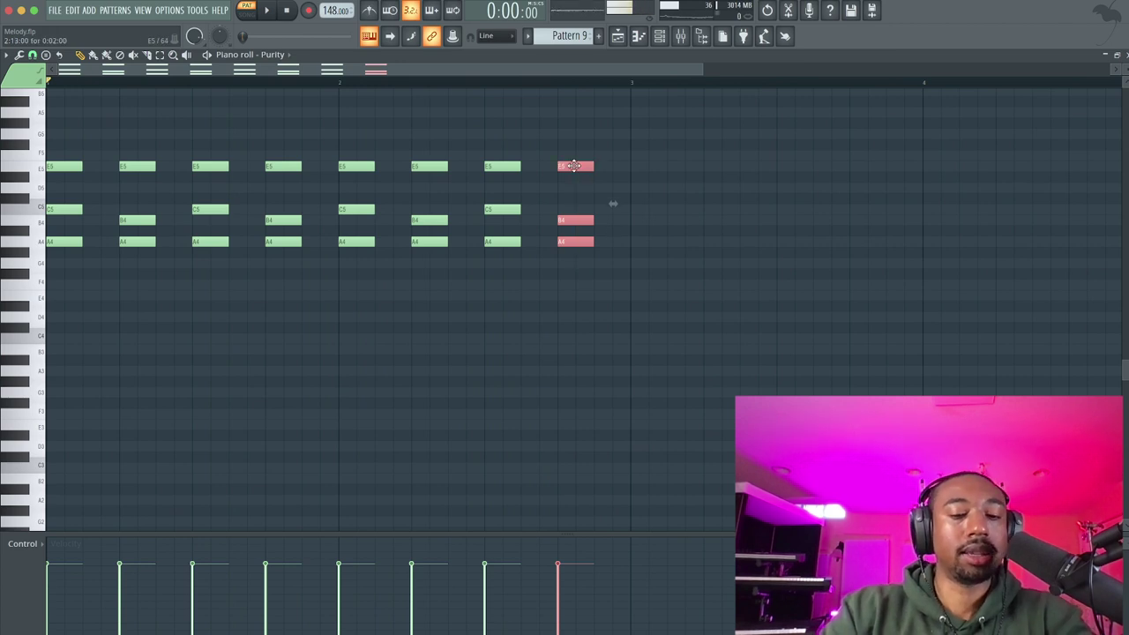
{"action": "key", "text": "ctrl+u"}
{"action": "left_click_drag", "start_coordinate": [512, 232], "coordinate": [418, 255]}
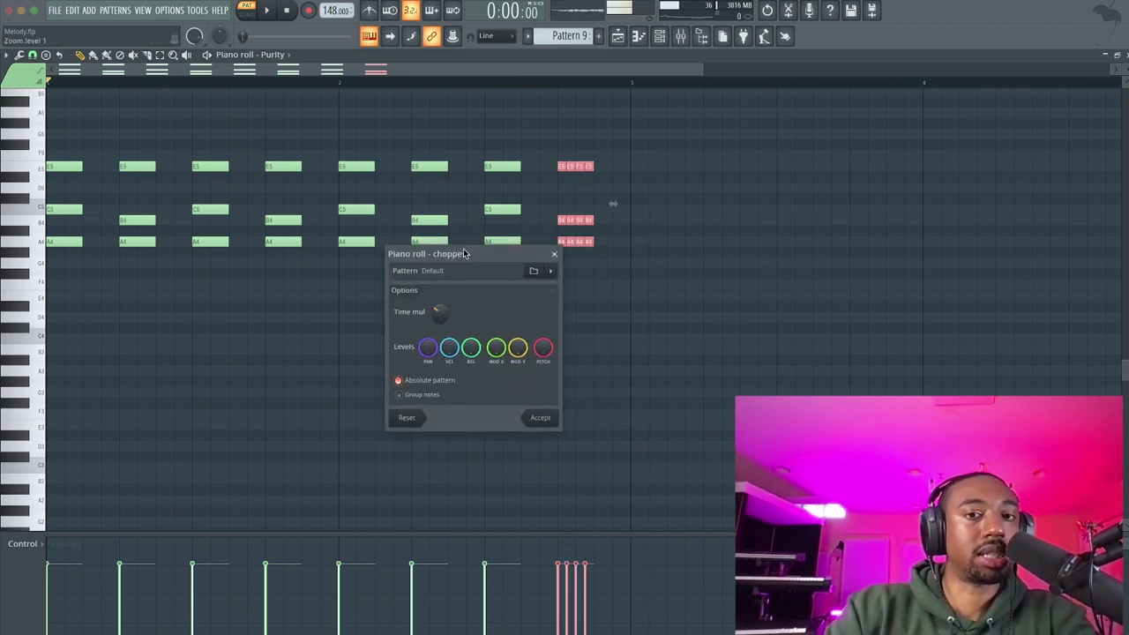
{"action": "left_click_drag", "start_coordinate": [436, 305], "coordinate": [435, 278]}
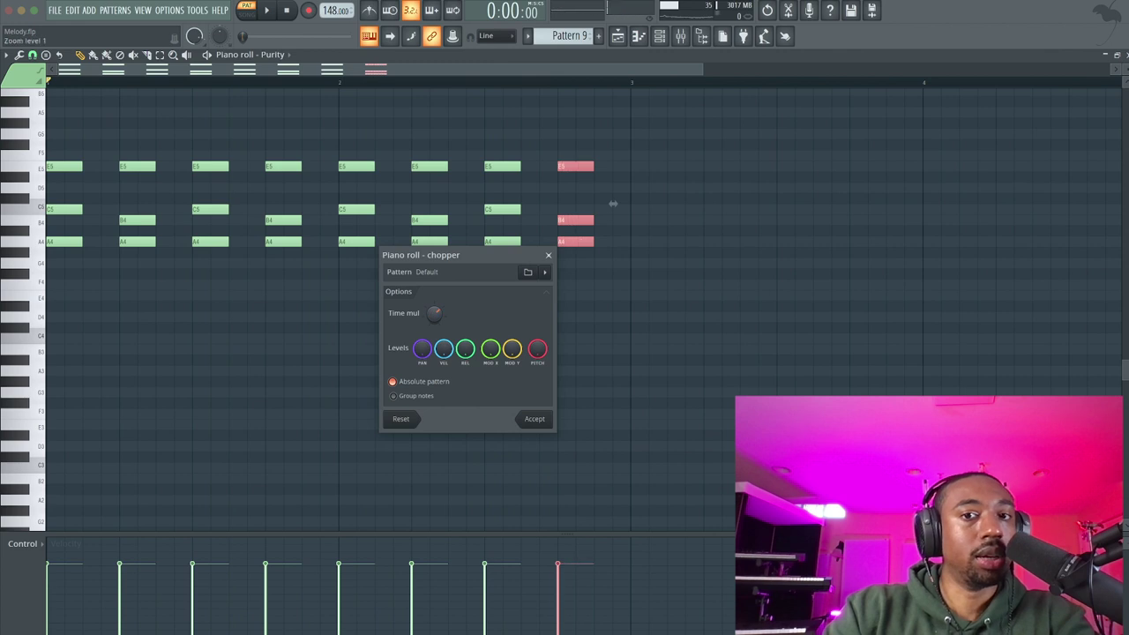
{"action": "key", "text": "space"}
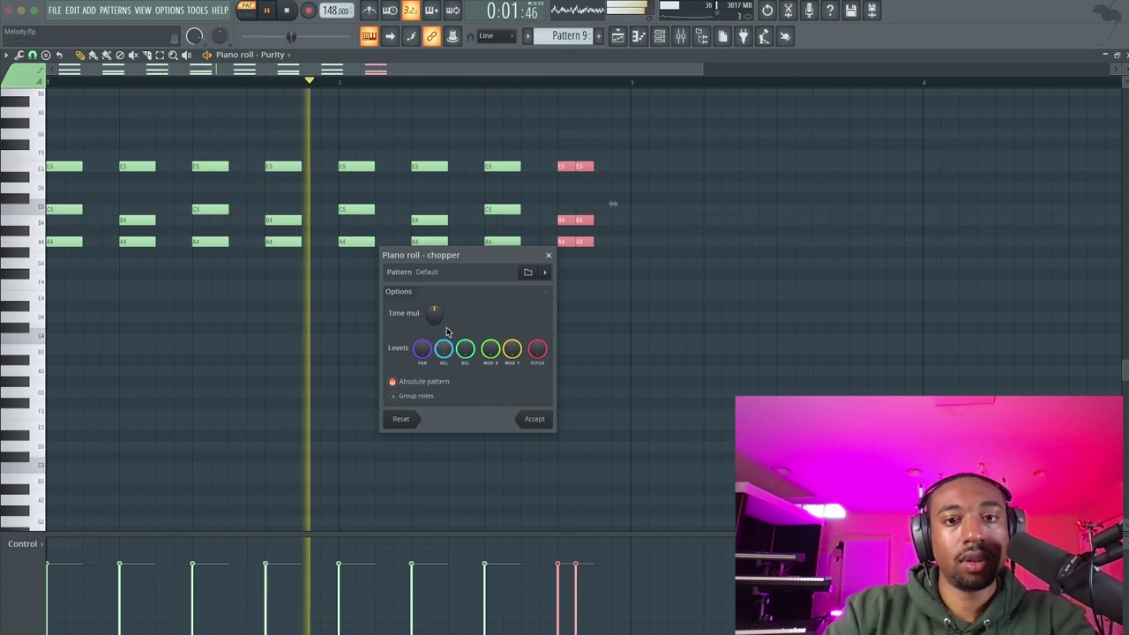
{"action": "key", "text": "space"}
{"action": "left_click", "coordinate": [547, 255]}
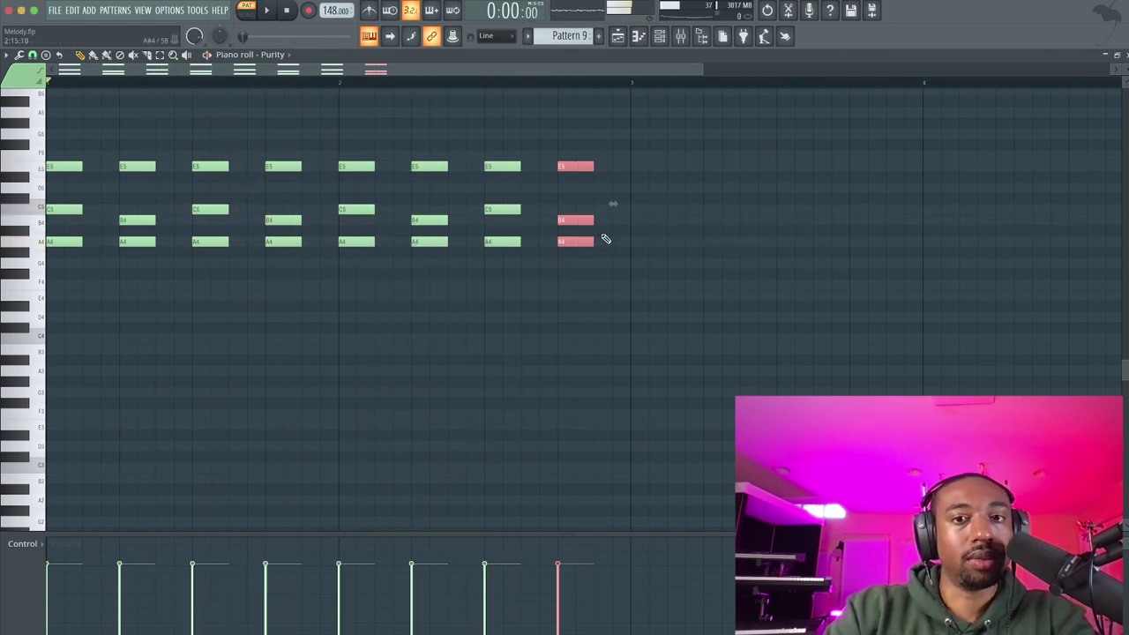
- Lengthen the last chord to the end of bar 2, chop it into two equal halves and play the pattern
{"action": "left_click_drag", "start_coordinate": [603, 240], "coordinate": [621, 239]}
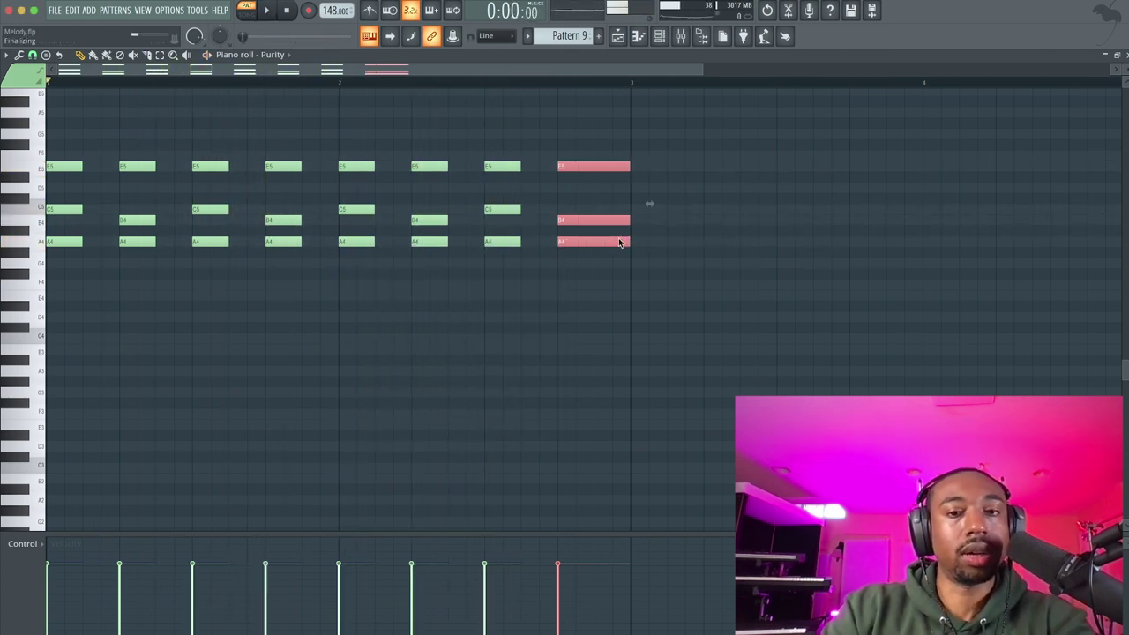
{"action": "key", "text": "alt+u"}
{"action": "left_click_drag", "start_coordinate": [530, 298], "coordinate": [530, 284]}
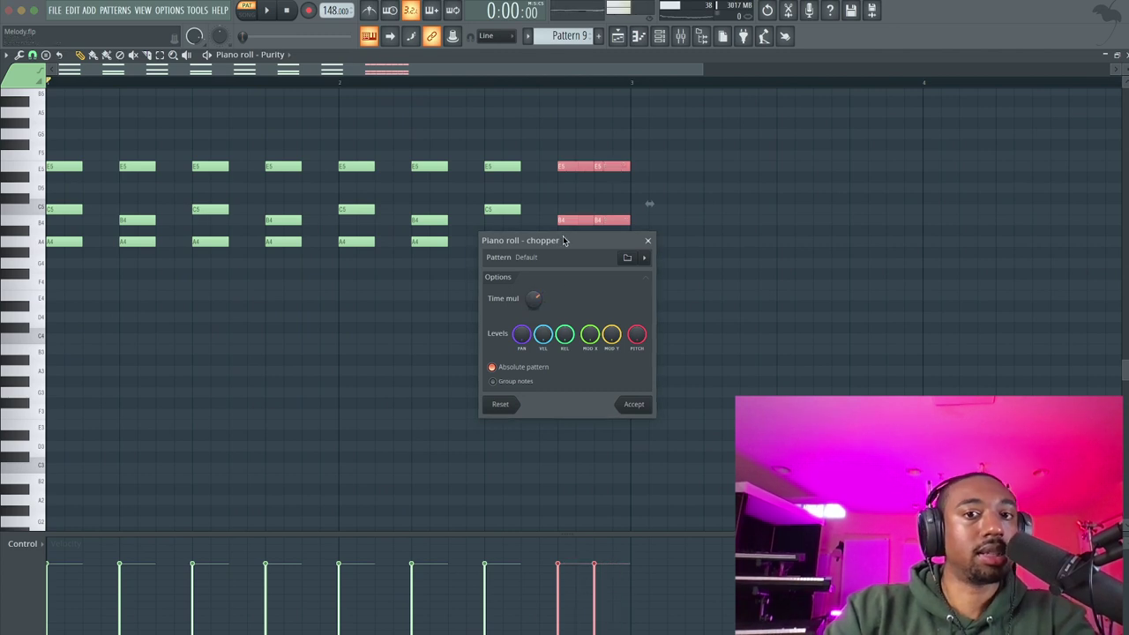
{"action": "left_click_drag", "start_coordinate": [564, 240], "coordinate": [432, 307]}
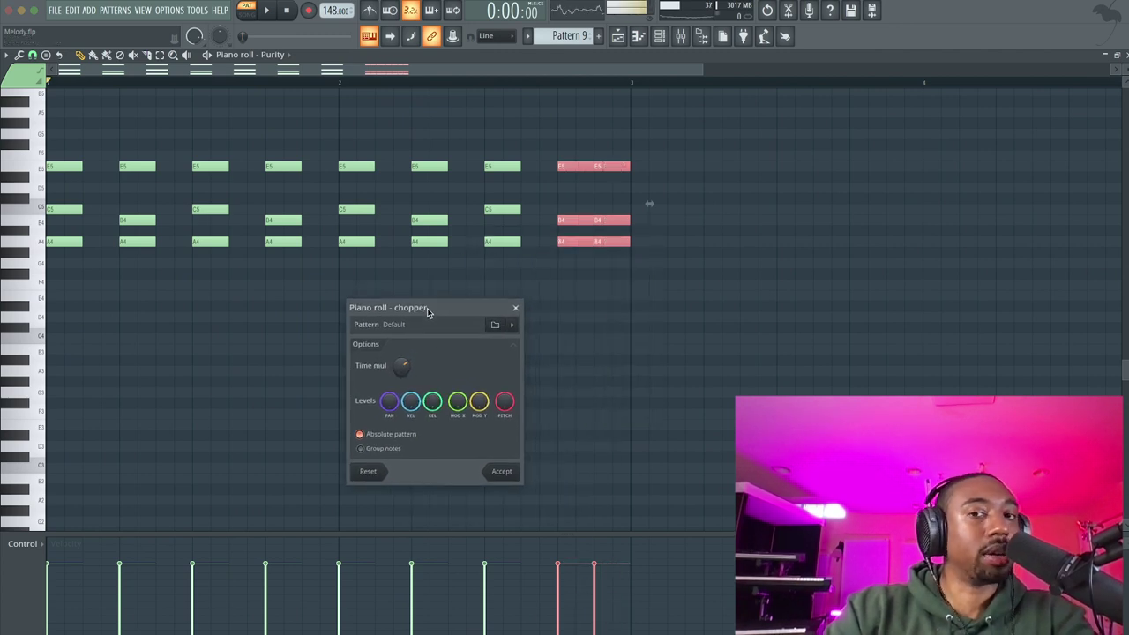
{"action": "left_click", "coordinate": [499, 471]}
{"action": "key", "text": "space"}
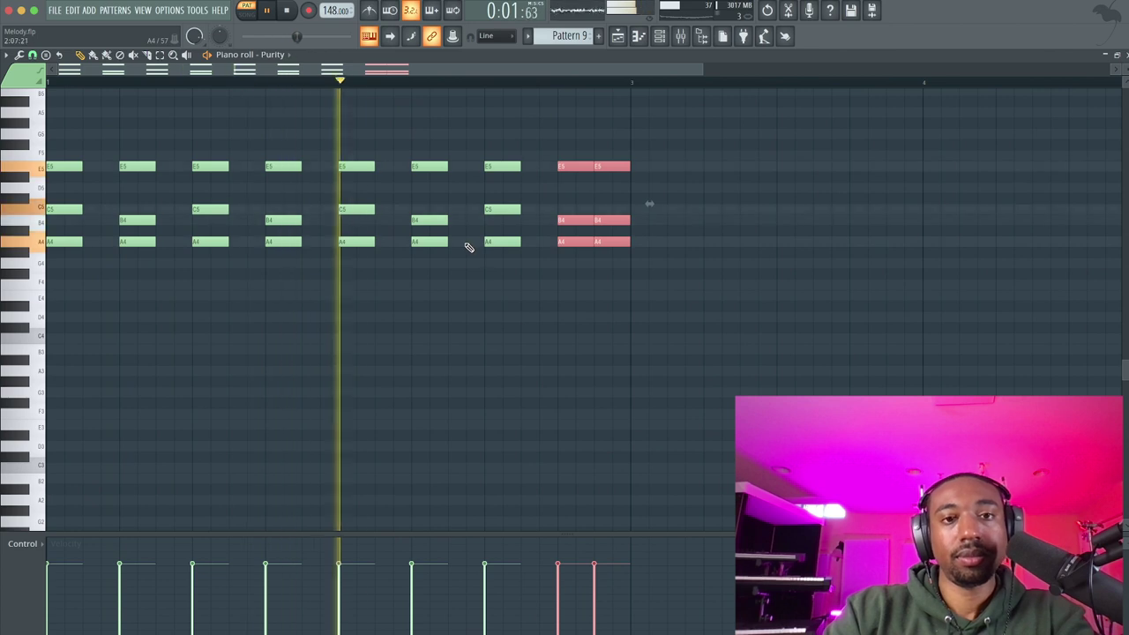
- Add top notes C6, B5 and G5 to the first three chords, and B5 and G5 to the fifth and sixth
{"action": "scroll", "coordinate": [466, 250], "scroll_direction": "up", "scroll_amount": 3}
{"action": "scroll", "coordinate": [467, 250], "scroll_direction": "down", "scroll_amount": 3, "text": "ctrl"}
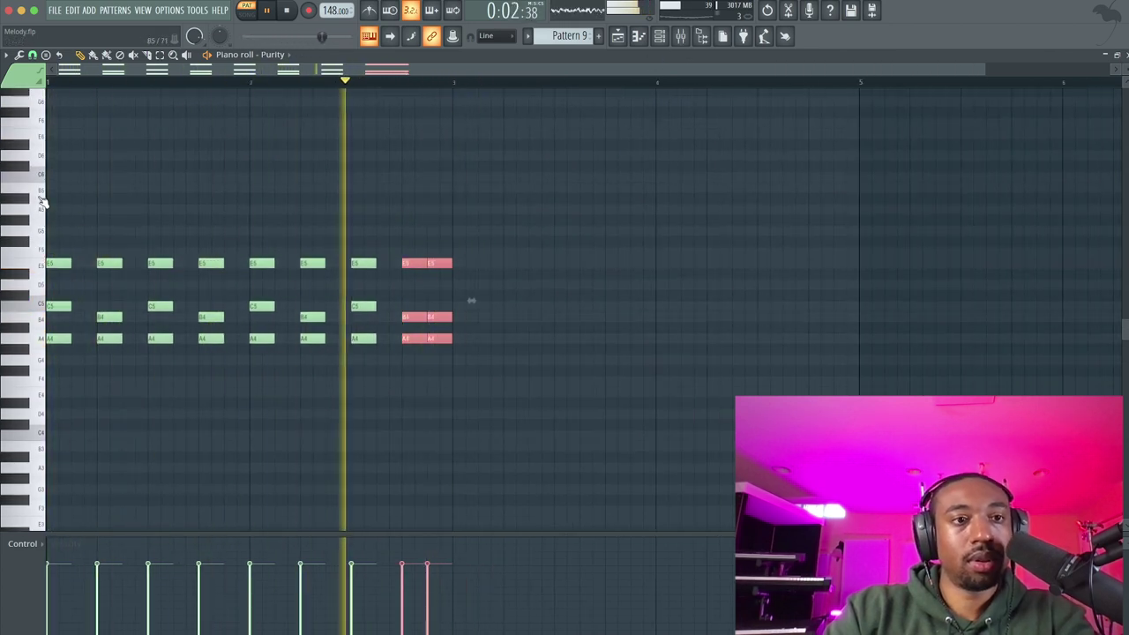
{"action": "key", "text": "space"}
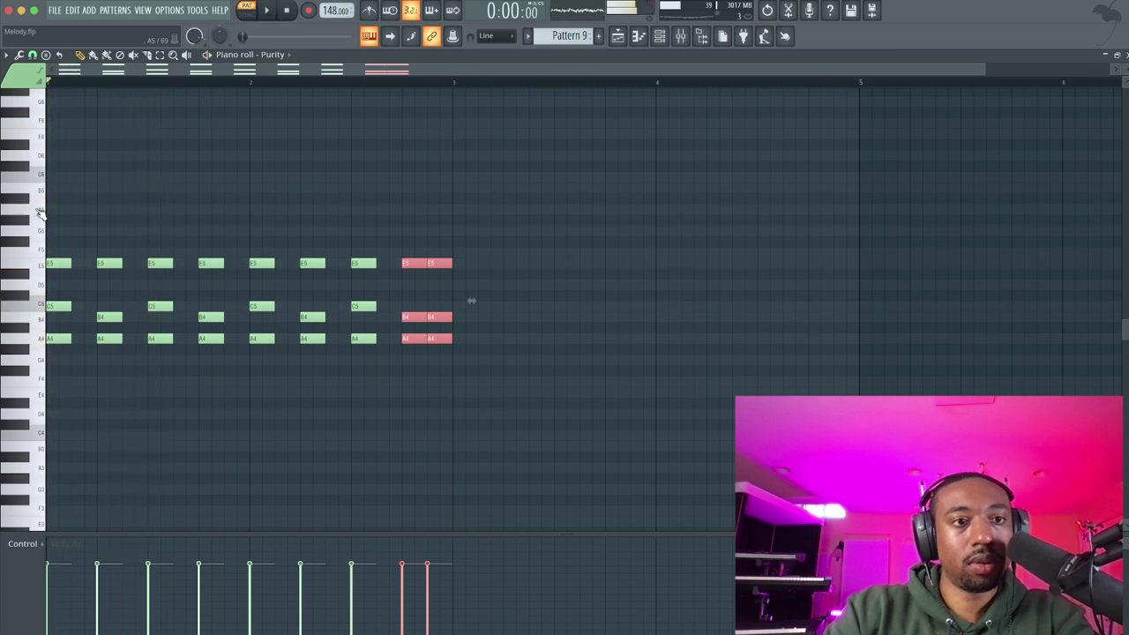
{"action": "key", "text": "space"}
{"action": "left_click", "coordinate": [41, 179]}
{"action": "key", "text": "space"}
{"action": "mouse_move", "coordinate": [62, 179]}
{"action": "left_mouse_down"}
{"action": "mouse_move", "coordinate": [50, 178]}
{"action": "mouse_move", "coordinate": [64, 177]}
{"action": "left_mouse_up"}
{"action": "left_click", "coordinate": [99, 187]}
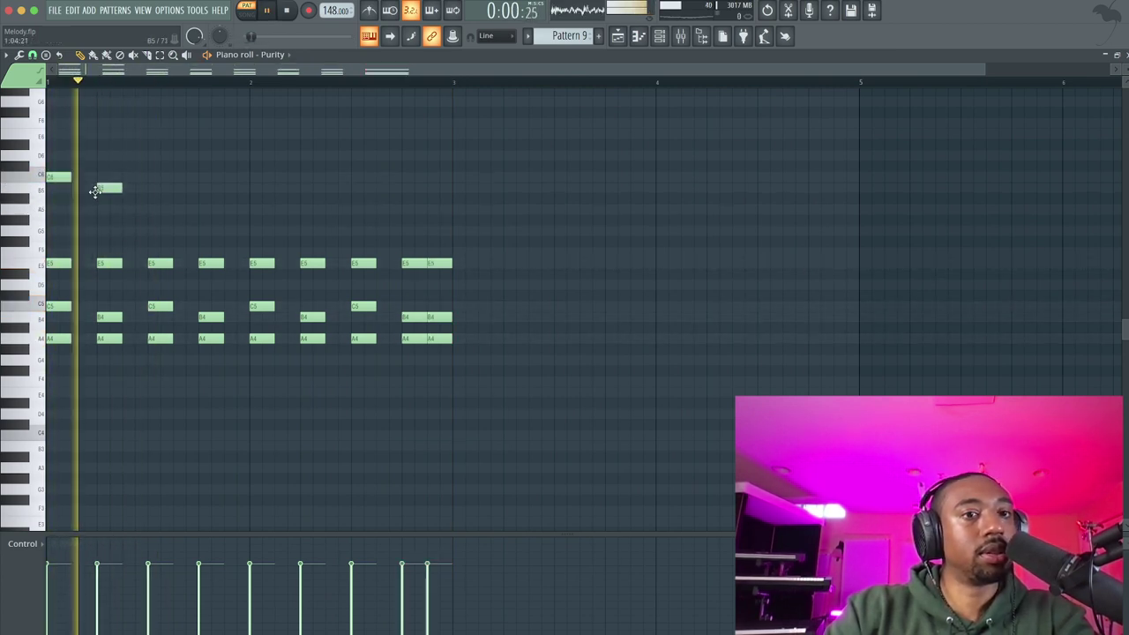
{"action": "left_click", "coordinate": [150, 231]}
{"action": "left_click", "coordinate": [202, 261]}
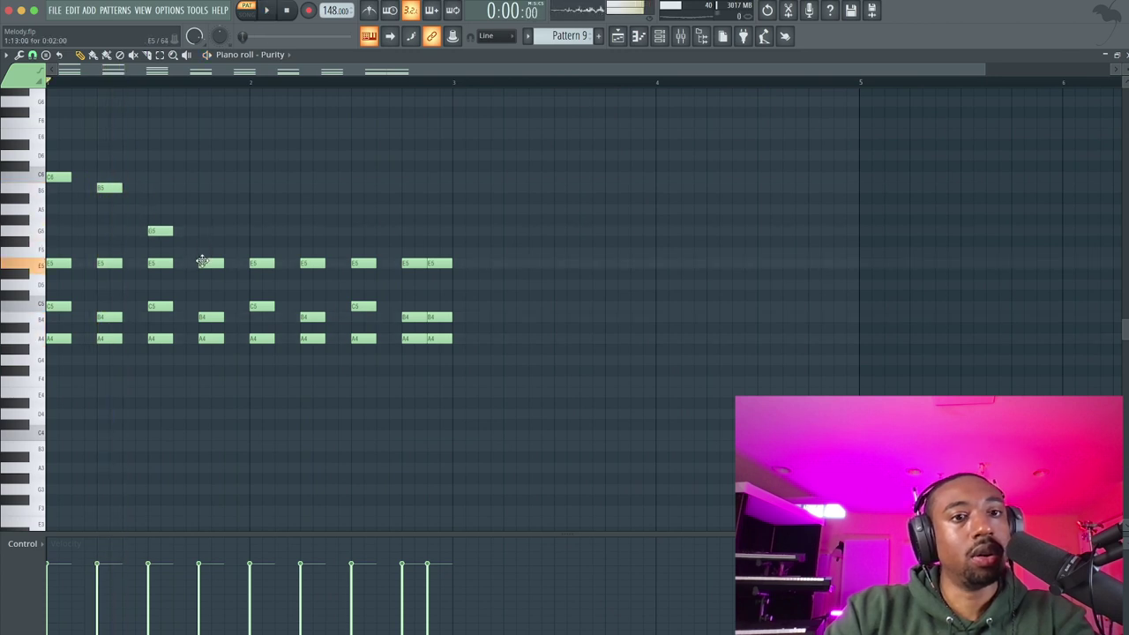
{"action": "left_click", "coordinate": [251, 189]}
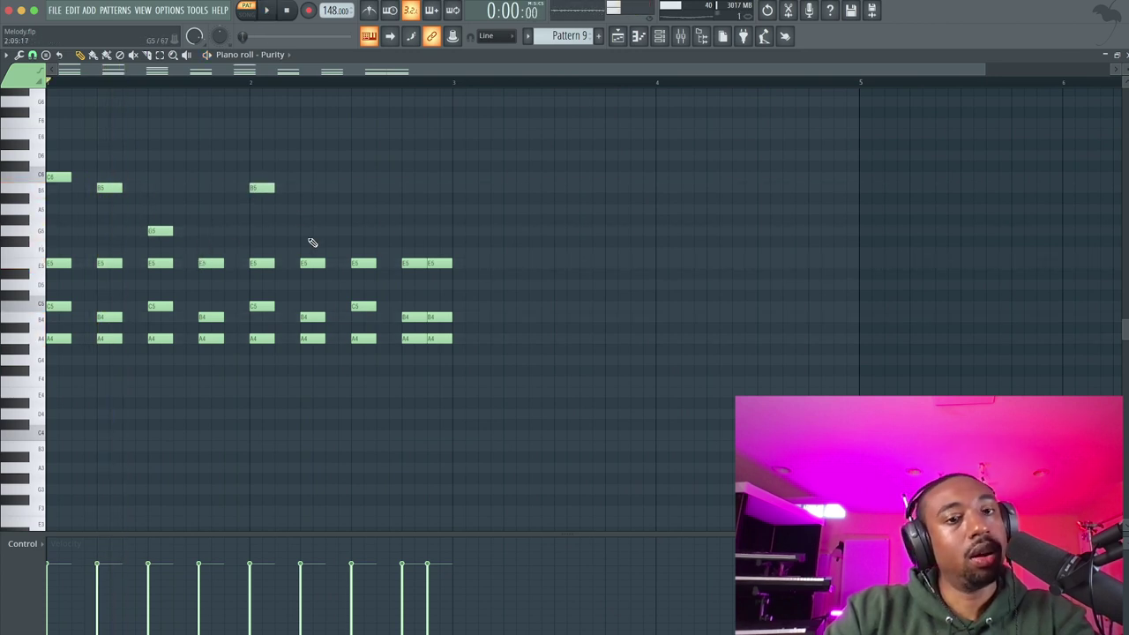
{"action": "left_click", "coordinate": [306, 231]}
- Replace the E5 notes with F5 in both halves of the last chord and listen to the result
{"action": "left_click_drag", "start_coordinate": [355, 283], "coordinate": [404, 250]}
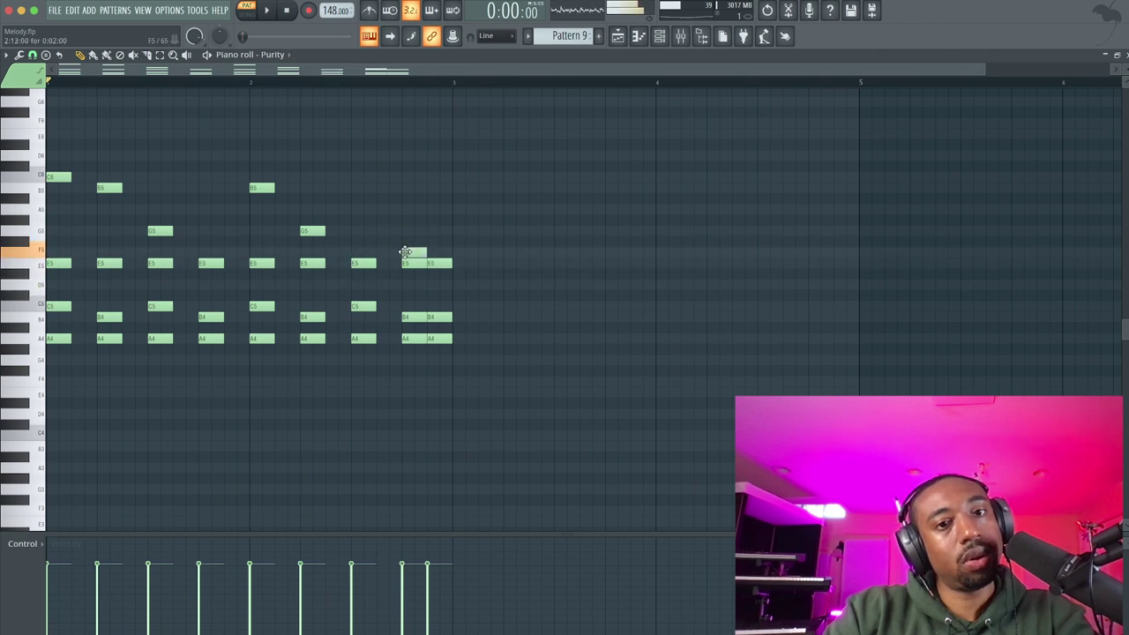
{"action": "key", "text": "space"}
{"action": "right_click", "coordinate": [415, 265]}
{"action": "right_click", "coordinate": [436, 263]}
{"action": "left_click", "coordinate": [438, 252]}
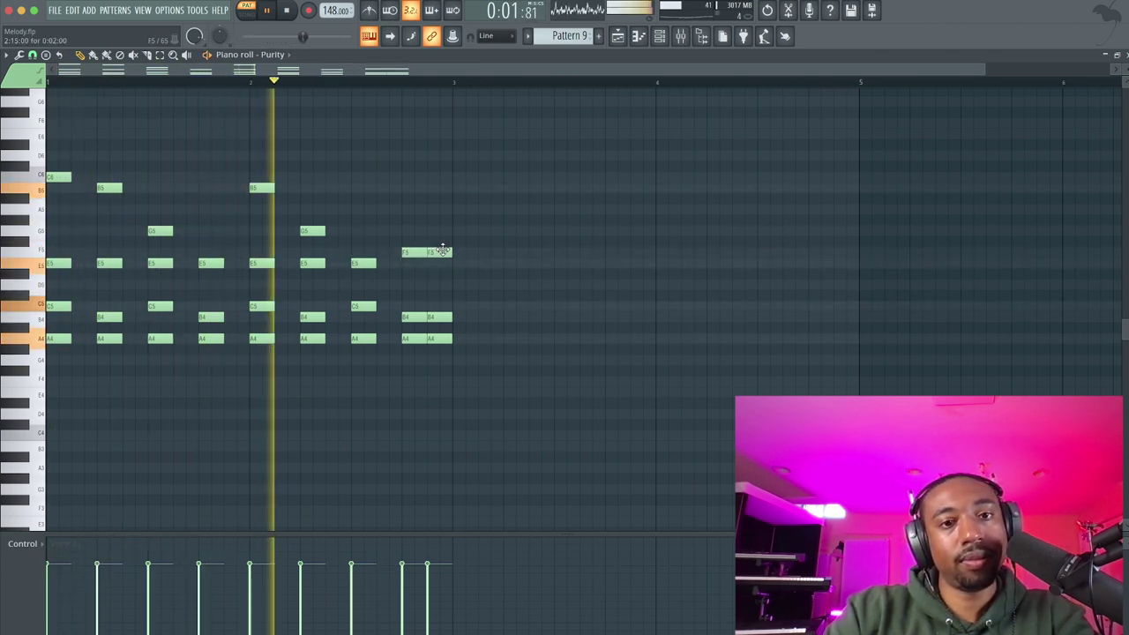
{"action": "key", "text": "space"}
{"action": "left_click", "coordinate": [414, 255]}
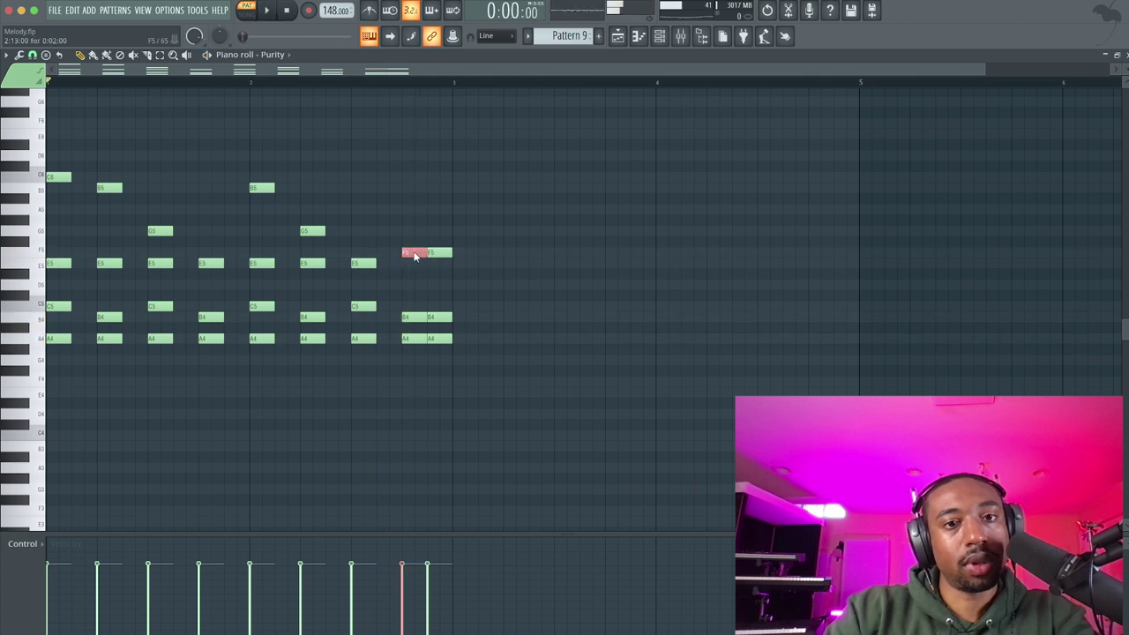
{"action": "key", "text": "space"}
{"action": "key", "text": "space"}
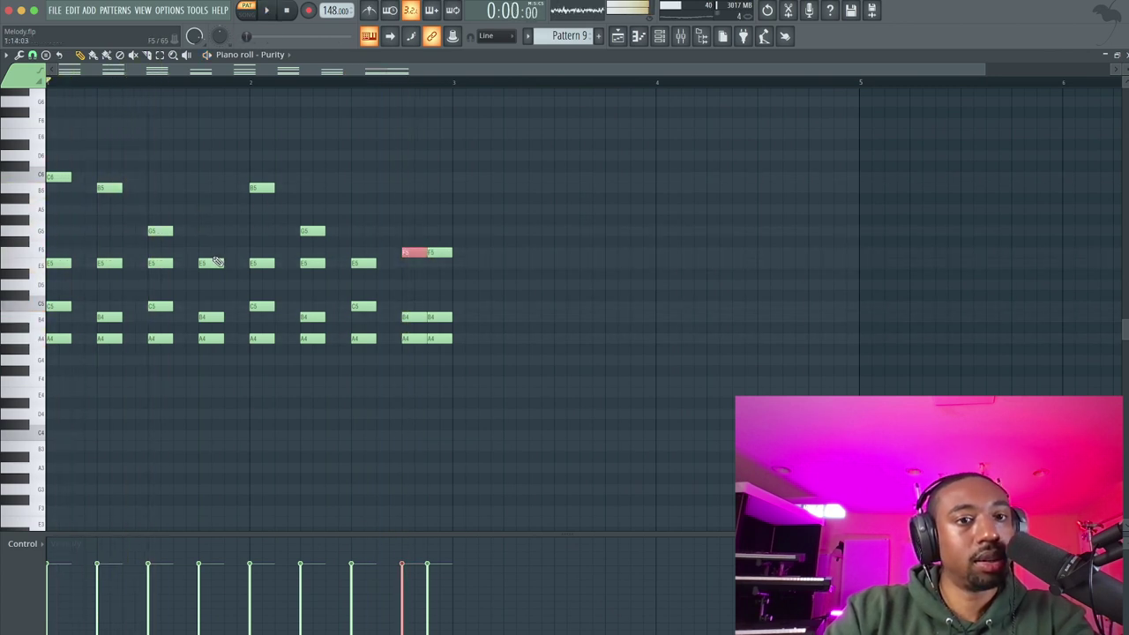
- Chop only the E5 note on beat 4 of bar 1 into four equal short notes and play the pattern
{"action": "left_click", "coordinate": [211, 264]}
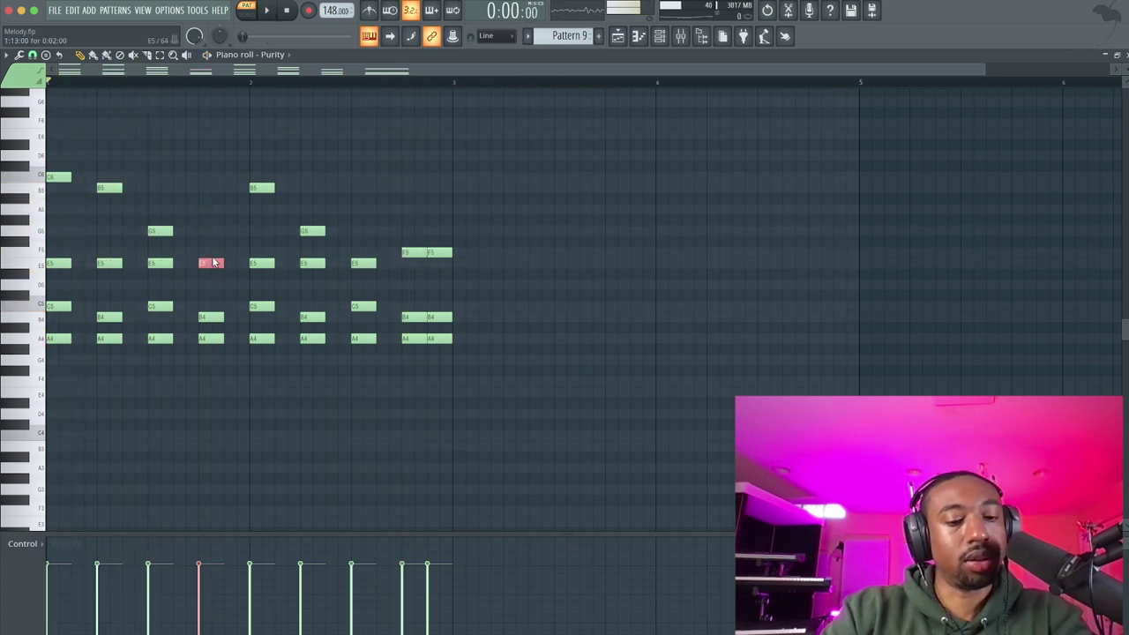
{"action": "key", "text": "alt+u"}
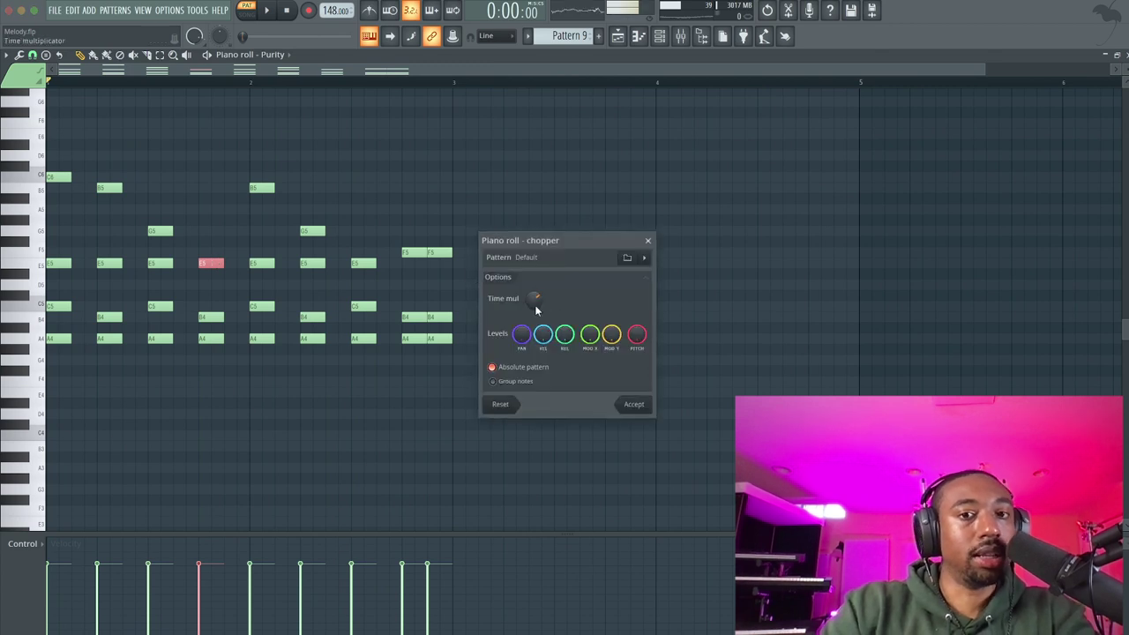
{"action": "scroll", "coordinate": [535, 305], "scroll_direction": "up", "scroll_amount": 3}
{"action": "left_click", "coordinate": [633, 403]}
{"action": "key", "text": "space"}
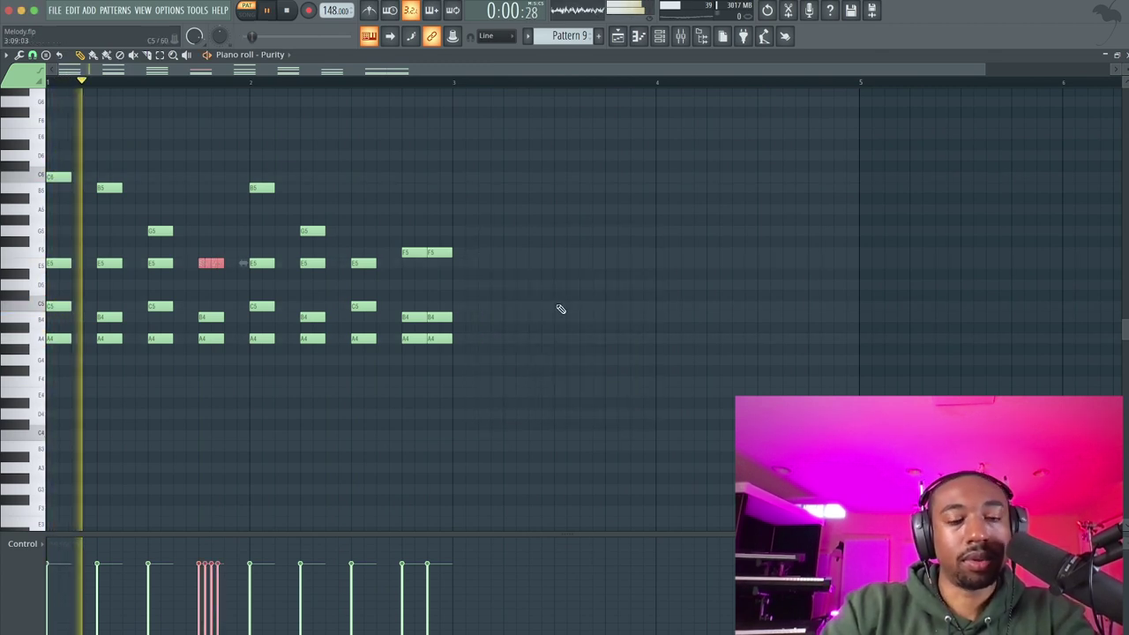
- Delete the B4 and A4 notes beneath the chopped E5 on beat 4 of bar 1 and play the pattern
{"action": "left_click", "coordinate": [660, 35]}
{"action": "key", "text": "space"}
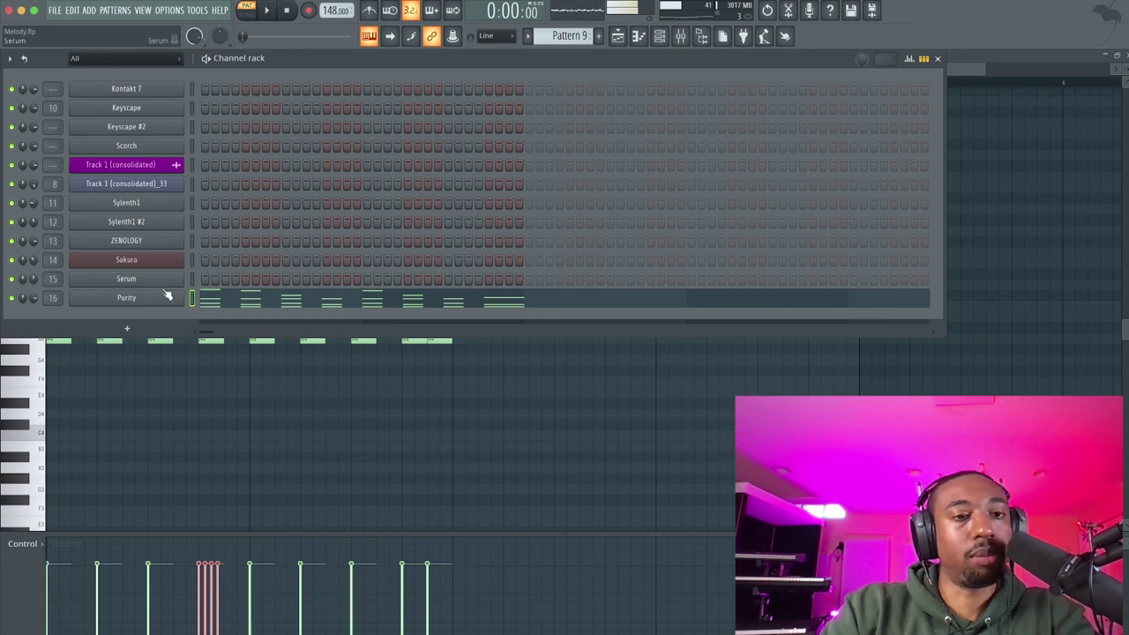
{"action": "right_click", "coordinate": [210, 384]}
{"action": "key", "text": "space"}
{"action": "key", "text": "space"}
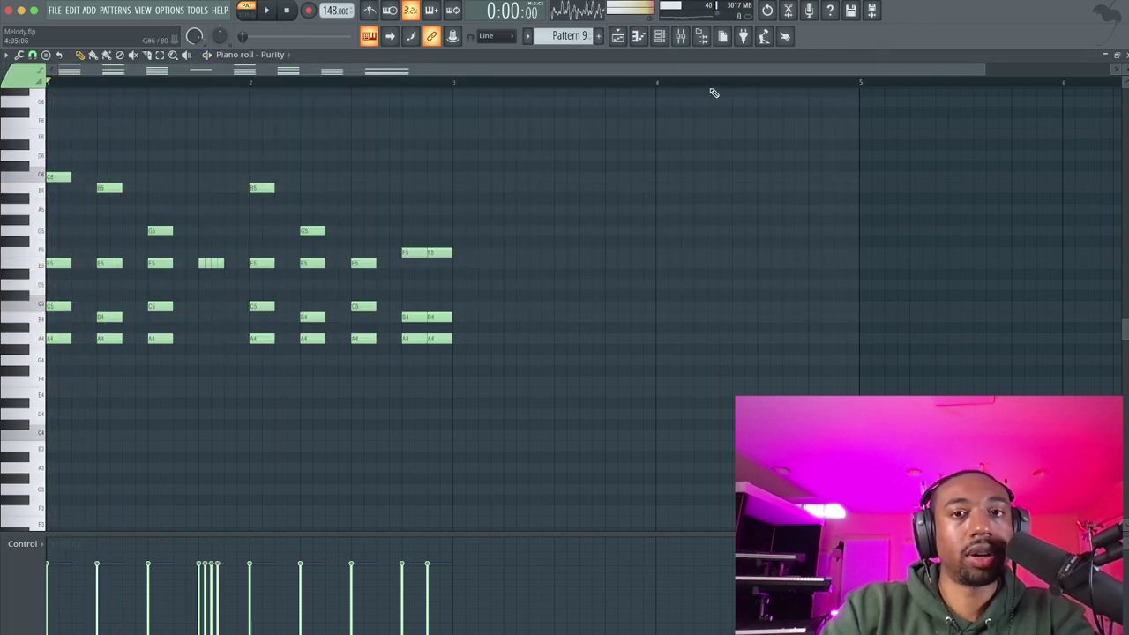
- Change the Purity preset to Phoenix while the pattern plays, then return to the piano roll
{"action": "left_click", "coordinate": [660, 35]}
{"action": "left_click", "coordinate": [128, 300]}
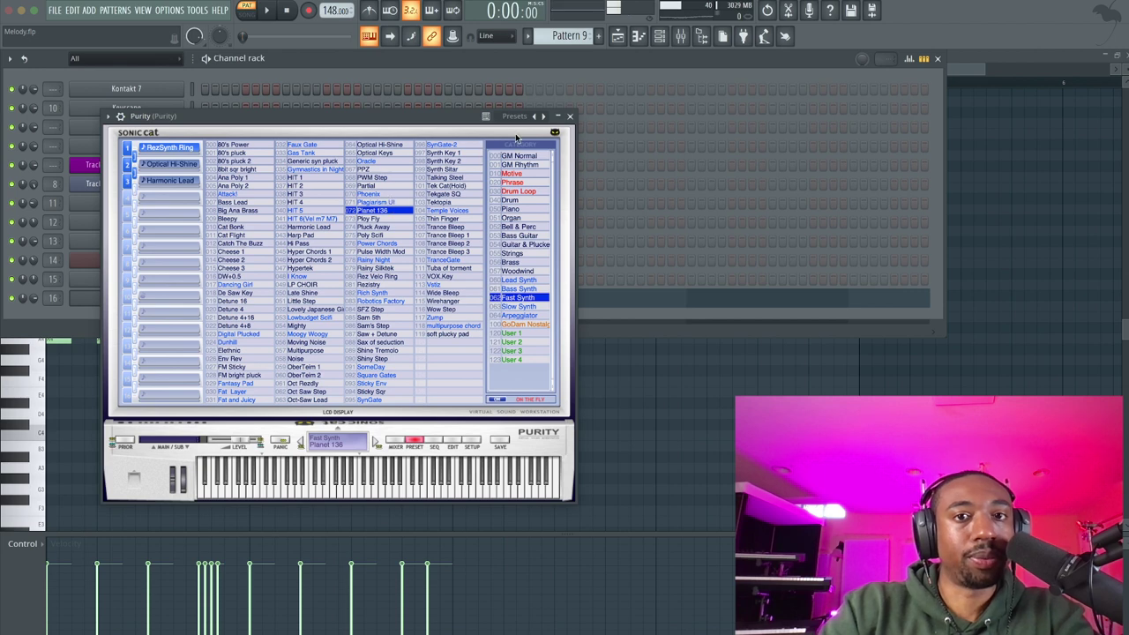
{"action": "left_click", "coordinate": [571, 117]}
{"action": "key", "text": "space"}
{"action": "left_click", "coordinate": [163, 301]}
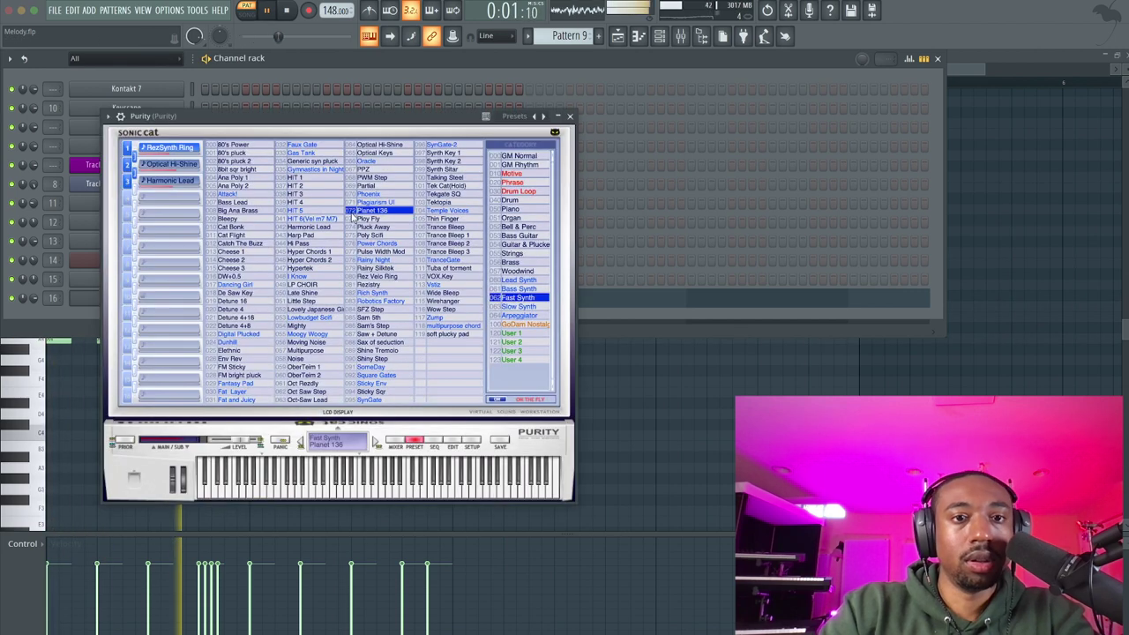
{"action": "left_click", "coordinate": [380, 202]}
{"action": "left_click", "coordinate": [383, 195]}
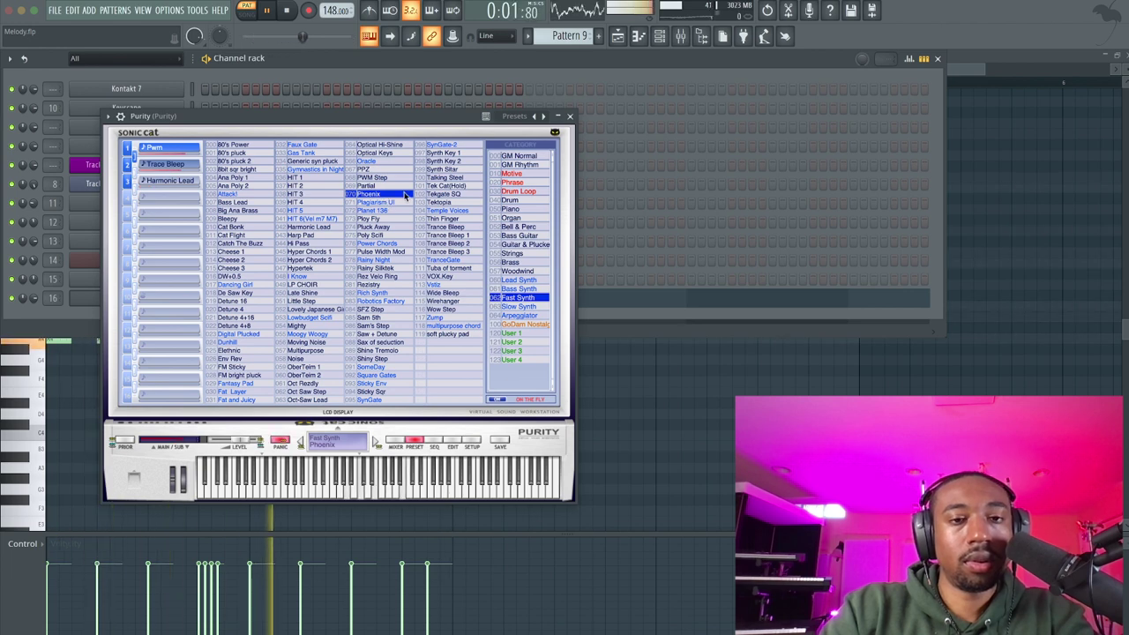
{"action": "left_click", "coordinate": [572, 118]}
{"action": "left_click", "coordinate": [508, 185]}
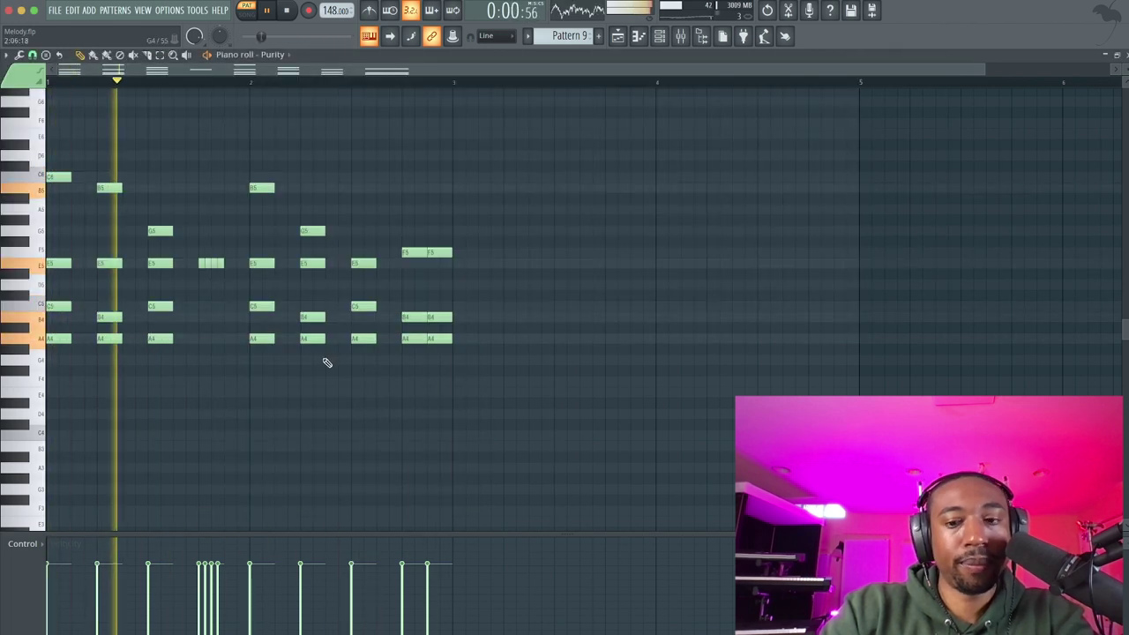
- Listen to the pattern with the new preset, stop playback and save the project
{"action": "scroll", "coordinate": [320, 330], "scroll_direction": "up", "scroll_amount": 4}
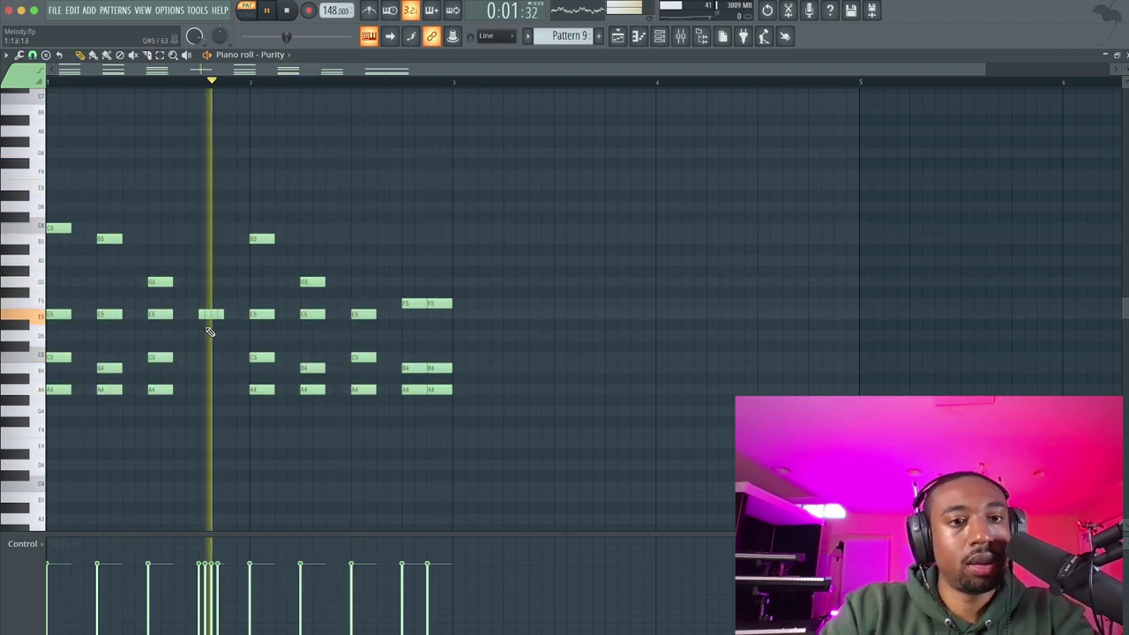
{"action": "key", "text": "space"}
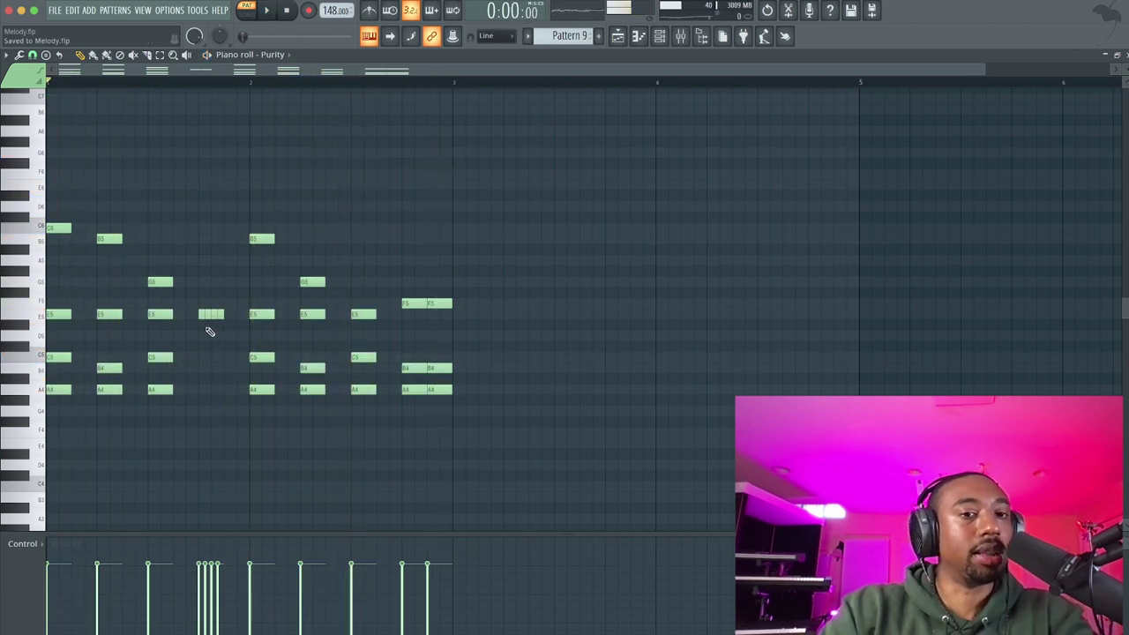
{"action": "scroll", "coordinate": [212, 328], "scroll_direction": "up", "scroll_amount": 2}
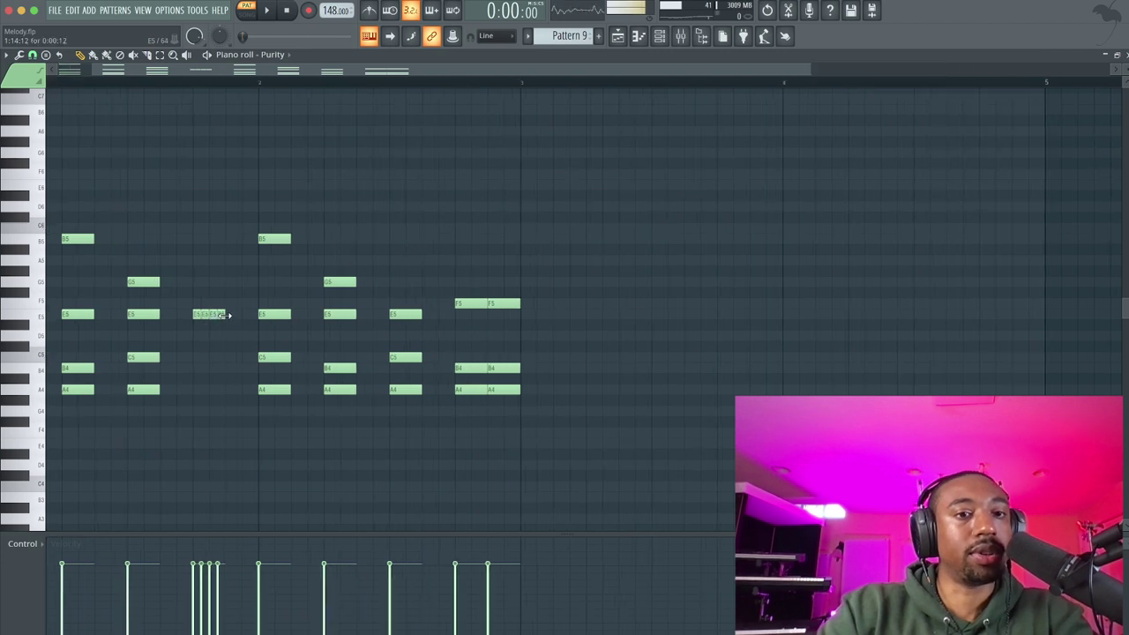
- Lengthen the last chopped E5 to the start of bar 2 and add an A4 note beneath it
{"action": "left_click_drag", "start_coordinate": [226, 315], "coordinate": [247, 315]}
{"action": "left_click", "coordinate": [230, 389]}
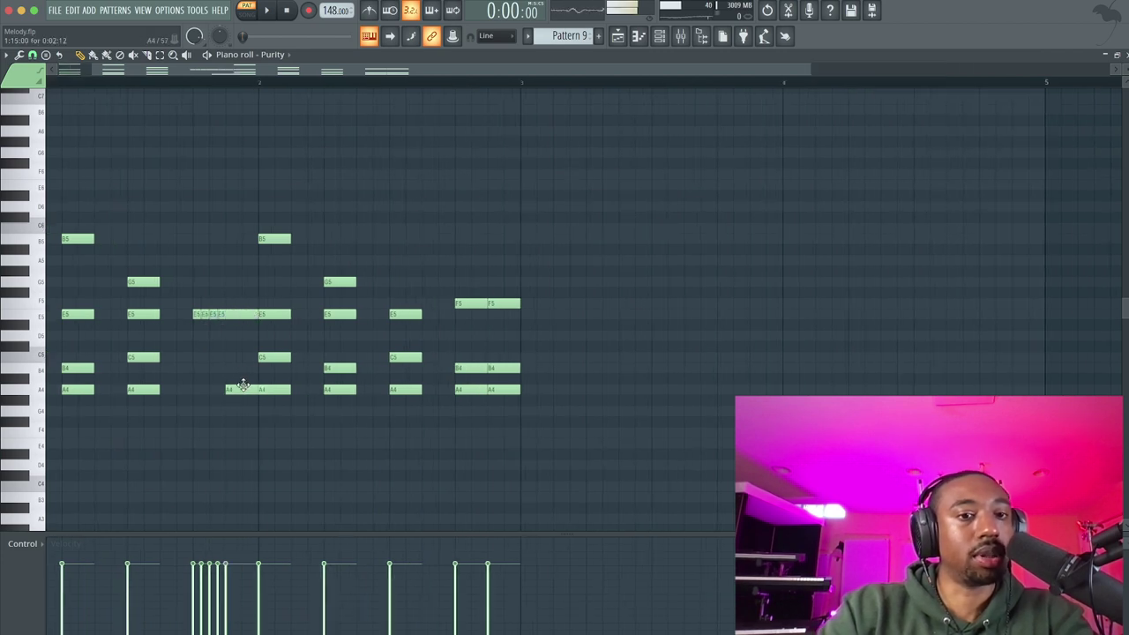
{"action": "double_click", "coordinate": [242, 389]}
{"action": "left_click", "coordinate": [626, 402]}
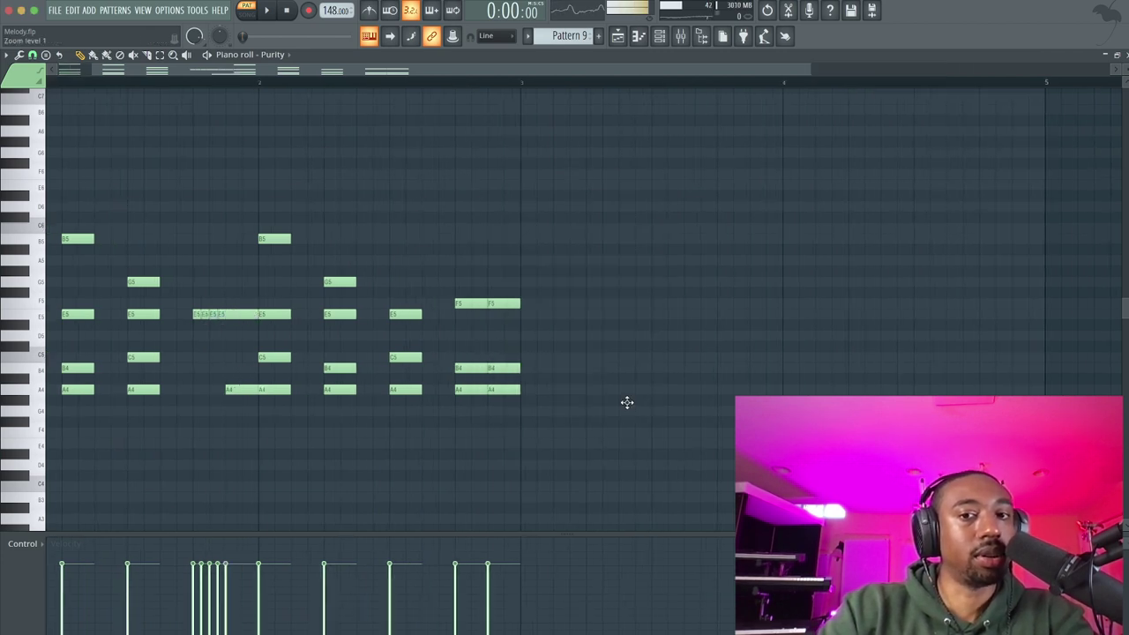
{"action": "left_click", "coordinate": [253, 389]}
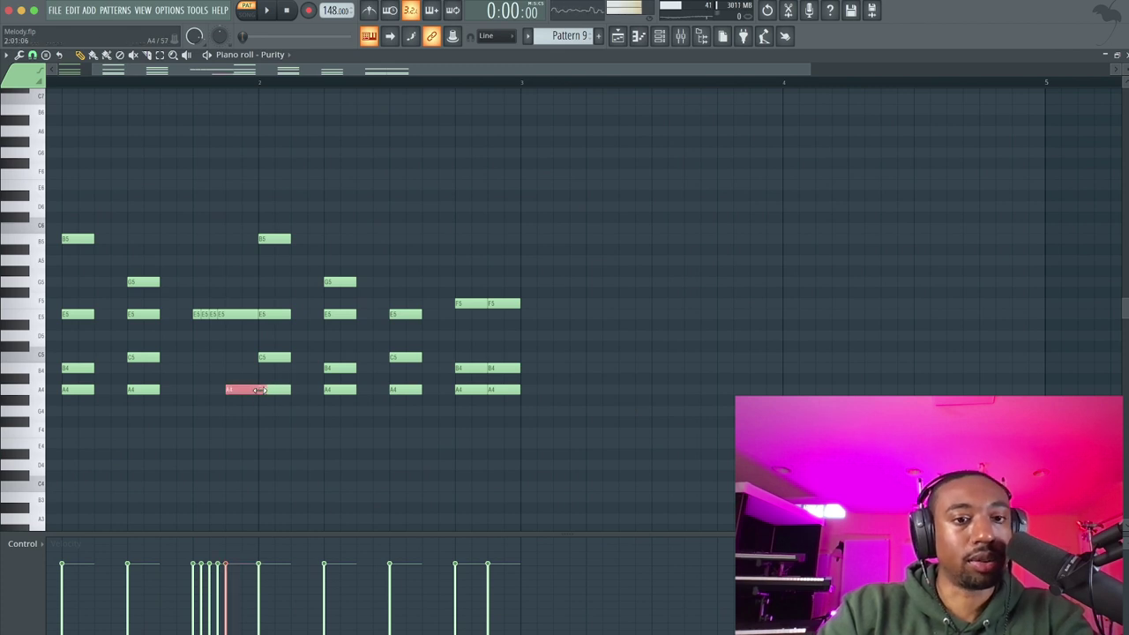
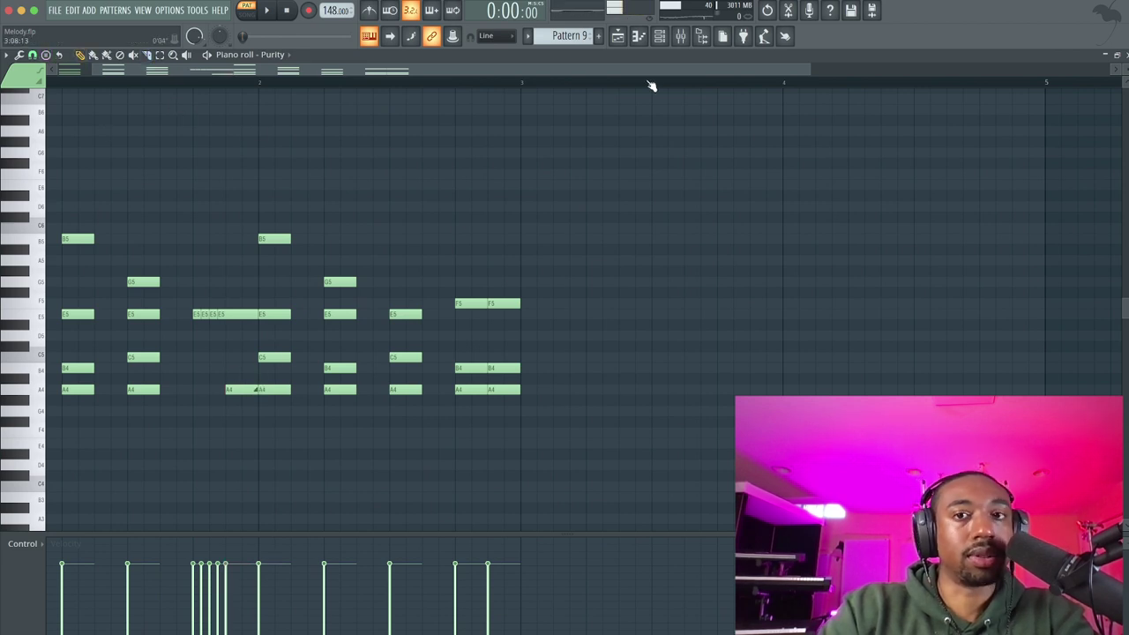
- Add a second Sakura instrument channel and paste the Purity notes into its piano roll
{"action": "left_click", "coordinate": [659, 36]}
{"action": "left_click", "coordinate": [127, 327]}
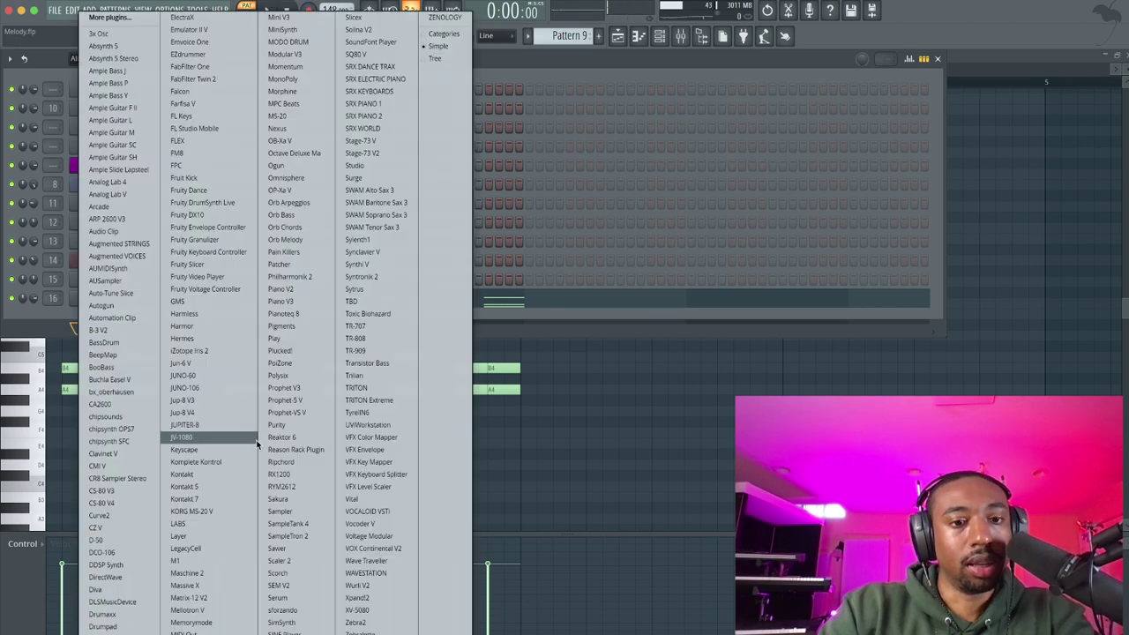
{"action": "left_click", "coordinate": [302, 502]}
{"action": "left_click", "coordinate": [657, 201]}
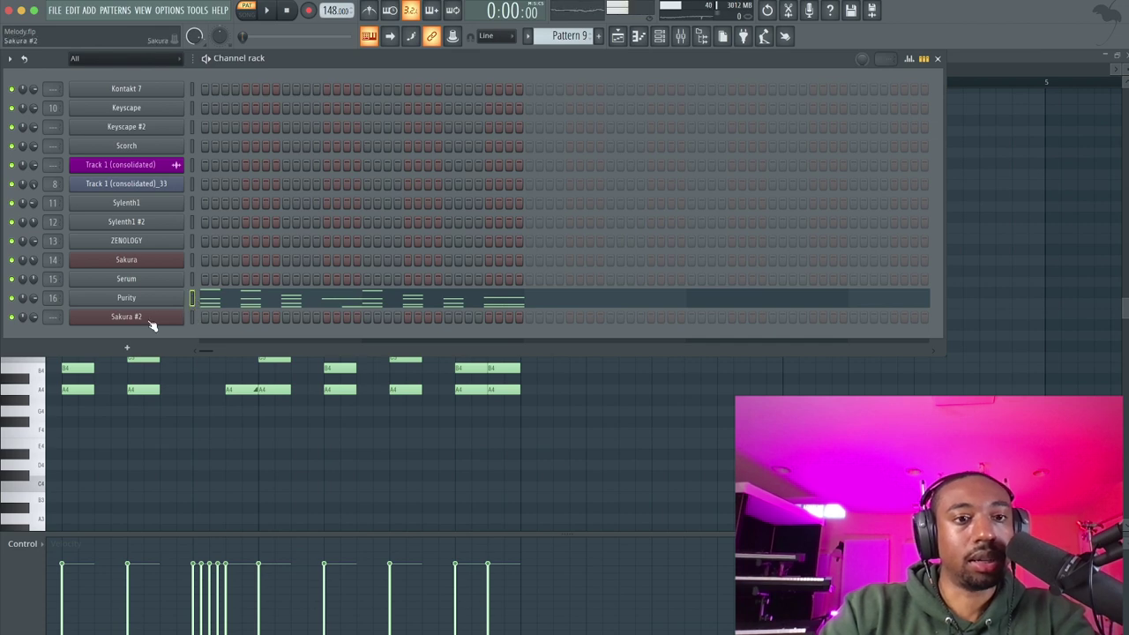
{"action": "right_click", "coordinate": [181, 311]}
{"action": "left_click", "coordinate": [188, 319]}
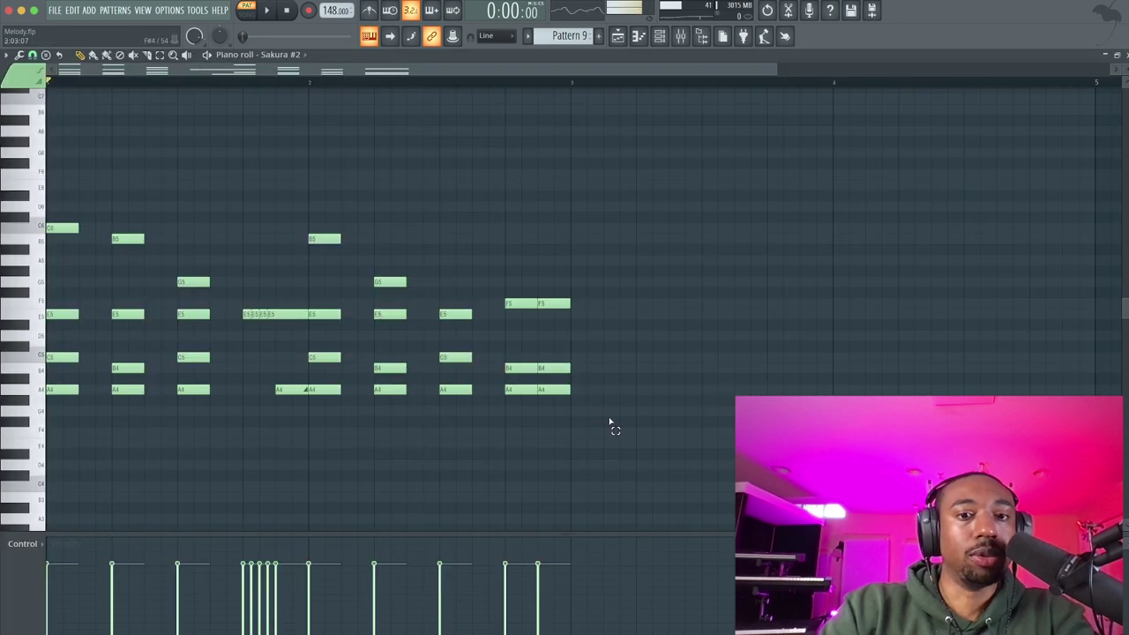
- Move all of the pasted Sakura notes so they start at bar 3, and play the pattern
{"action": "left_click_drag", "start_coordinate": [610, 424], "coordinate": [55, 158]}
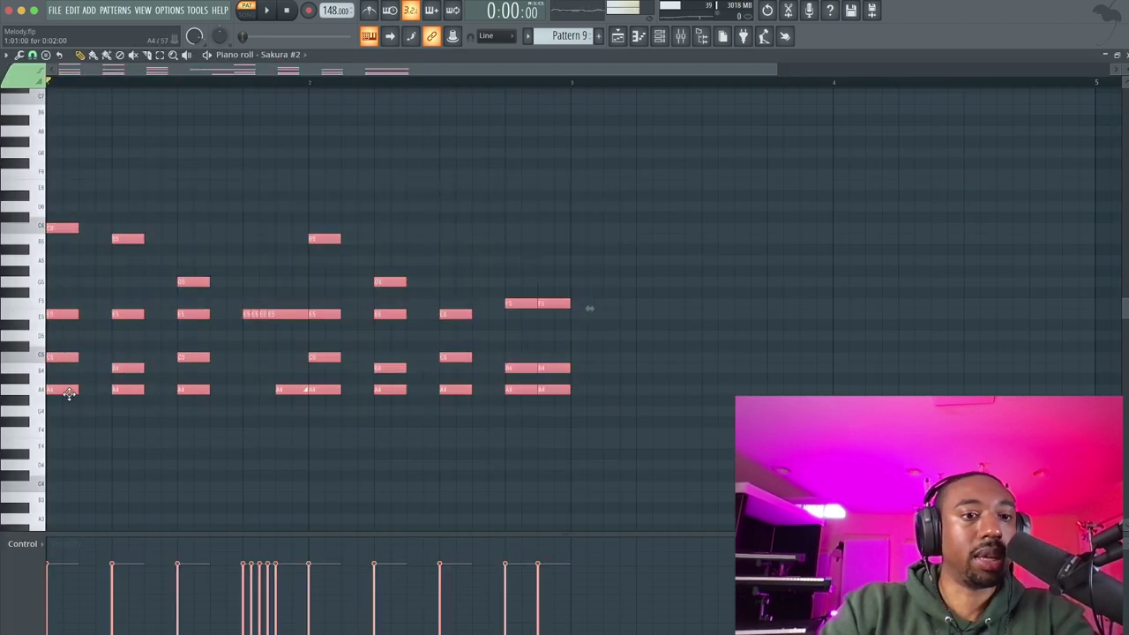
{"action": "left_click_drag", "start_coordinate": [55, 393], "coordinate": [576, 392]}
{"action": "key", "text": "space"}
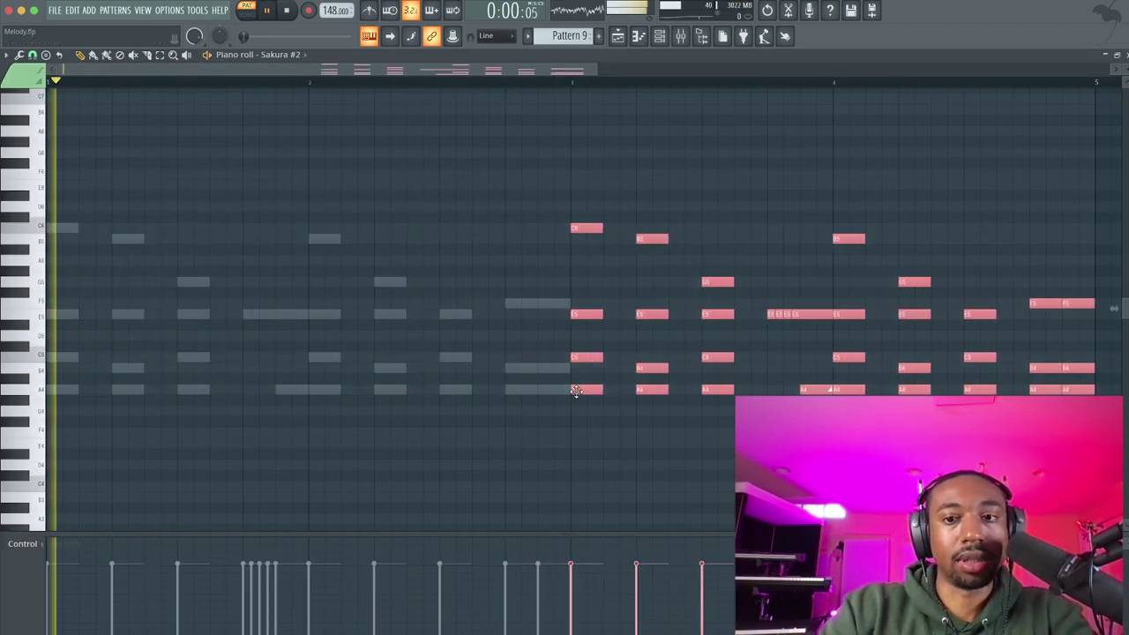
{"action": "scroll", "coordinate": [575, 392], "scroll_direction": "down", "scroll_amount": 3}
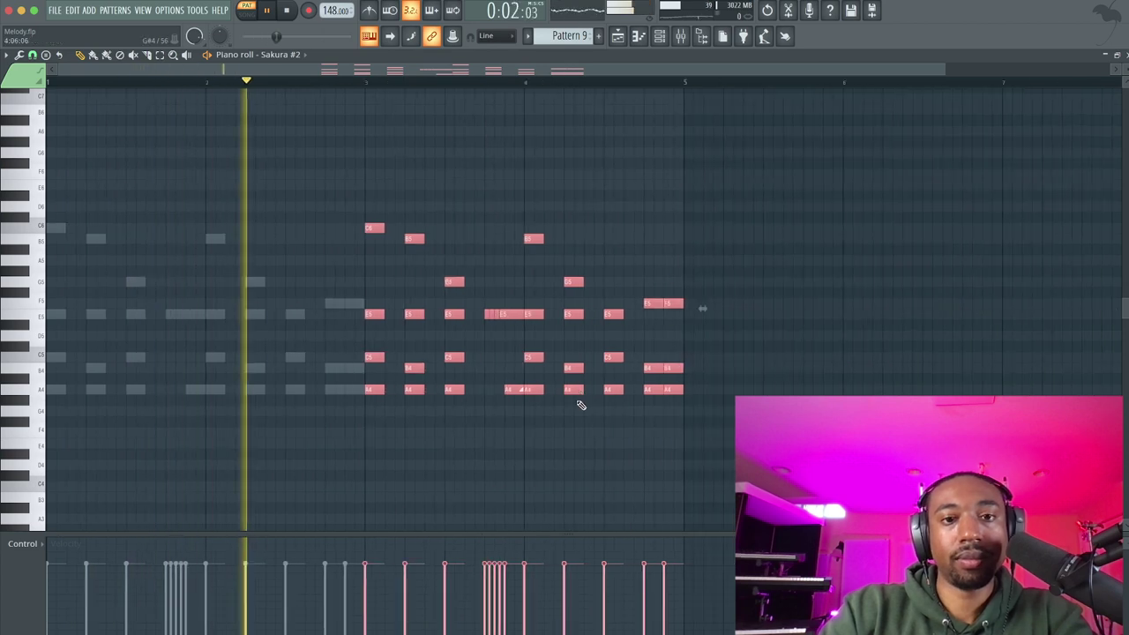
- Route the Sakura #2 channel to mixer track 17, and check the Sakura #2 and Purity notes during playback
{"action": "left_click", "coordinate": [1126, 56]}
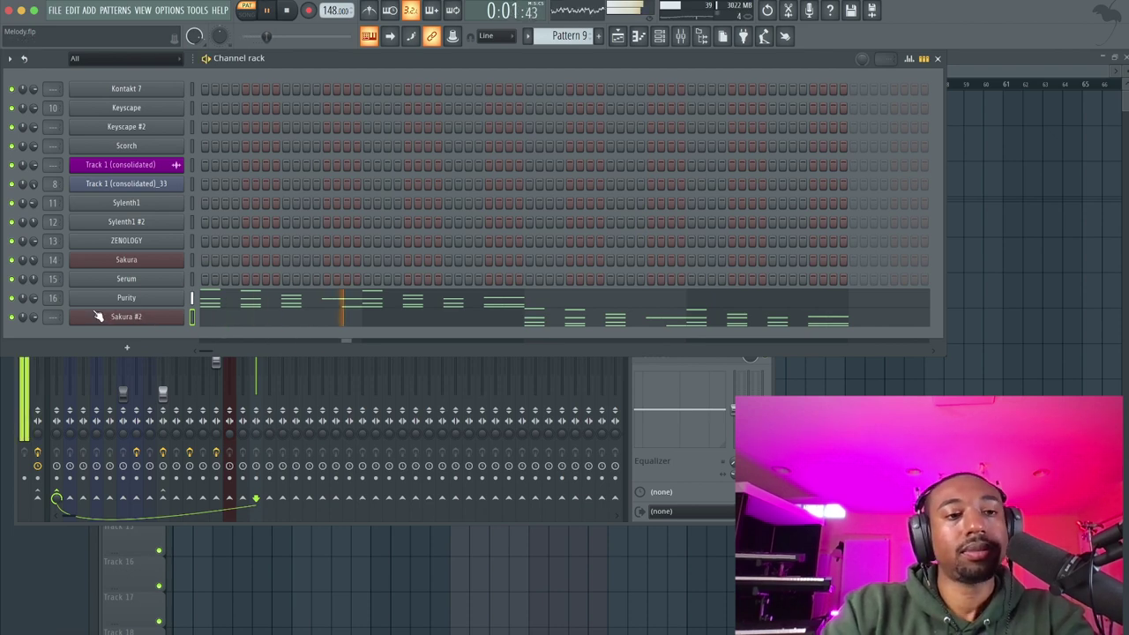
{"action": "key", "text": "ctrl+l"}
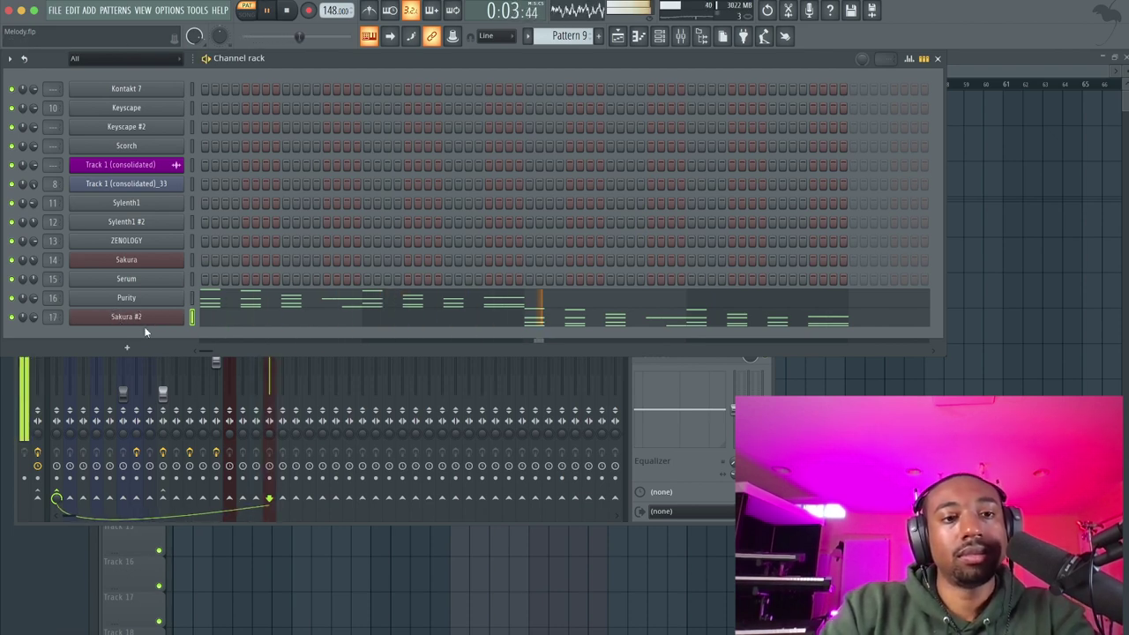
{"action": "left_click", "coordinate": [263, 318]}
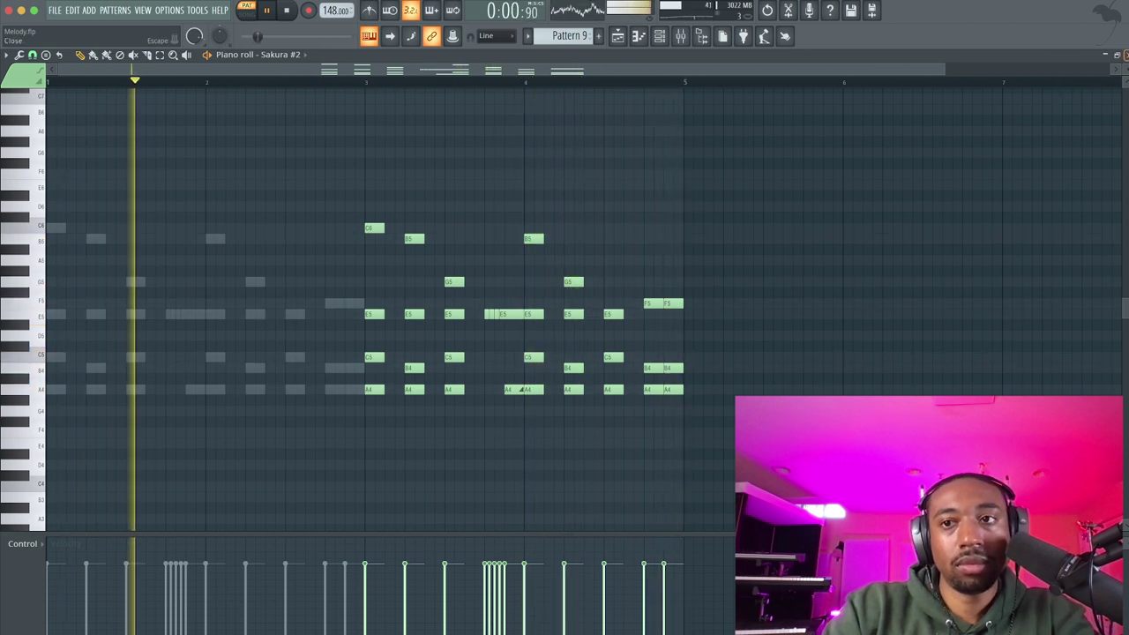
{"action": "left_click", "coordinate": [1126, 55]}
{"action": "left_click", "coordinate": [413, 297]}
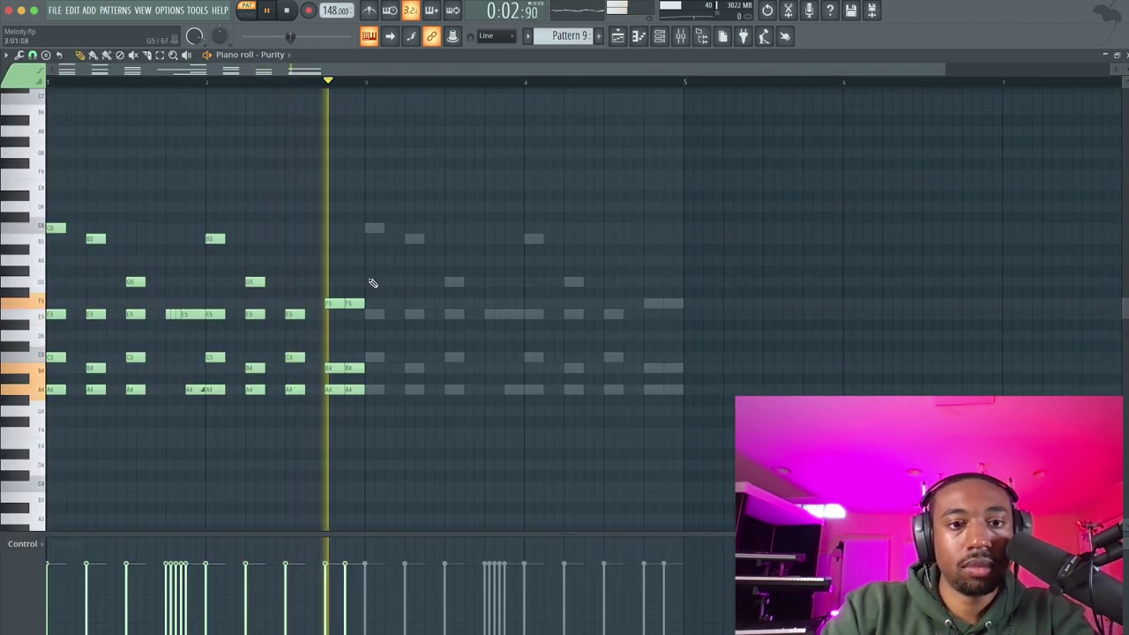
{"action": "left_click", "coordinate": [1126, 54]}
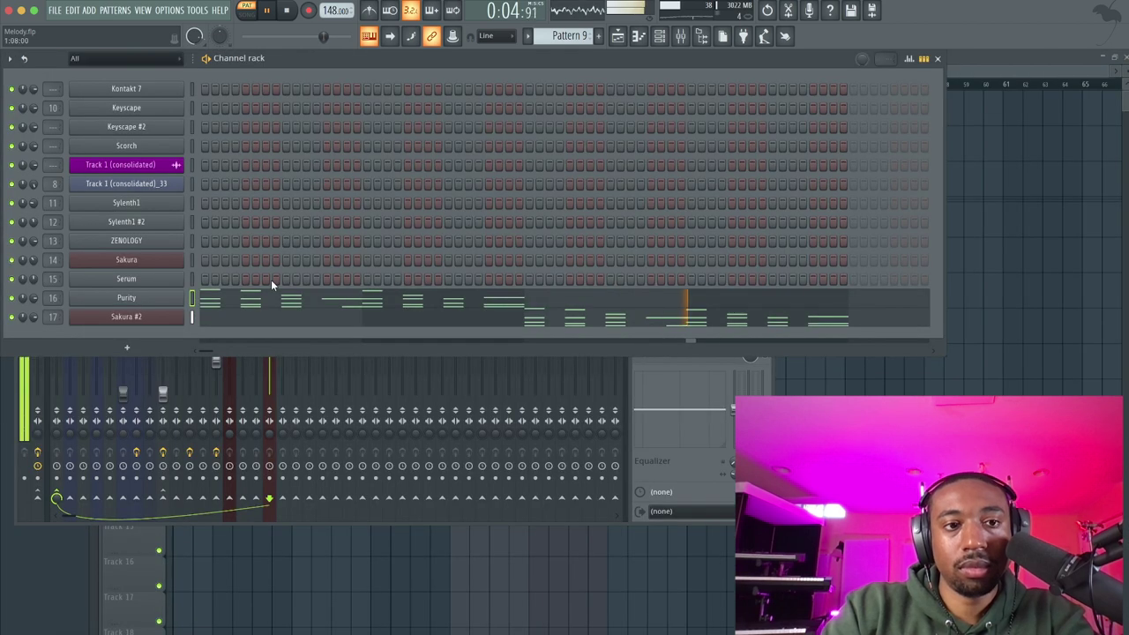
{"action": "key", "text": "space"}
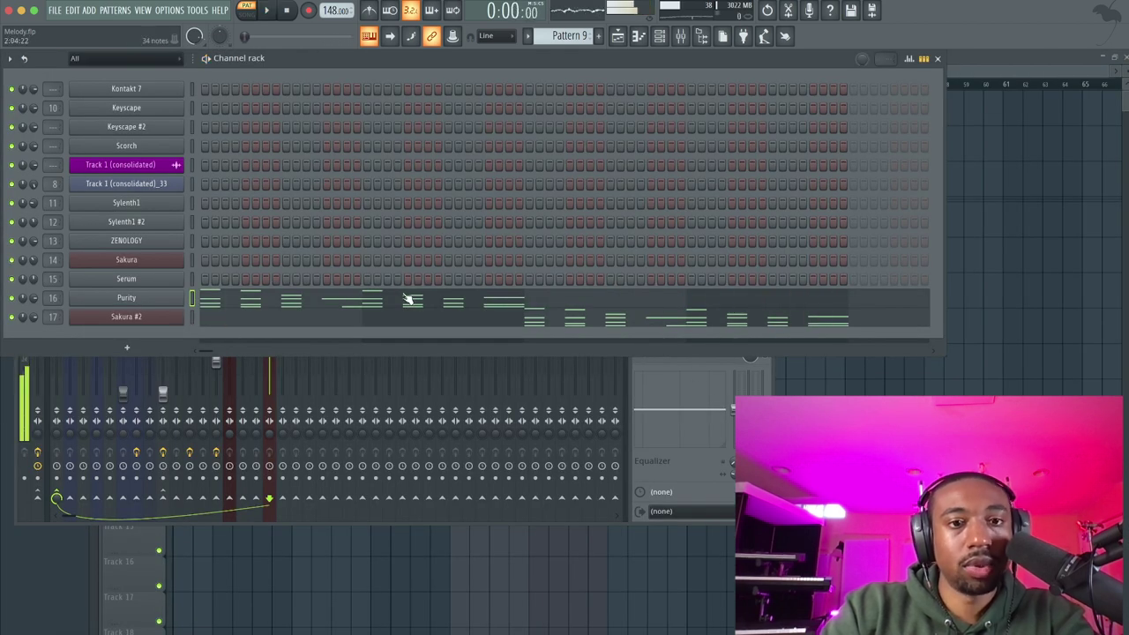
- View the note property options in the Sakura #2 piano roll and close it
{"action": "left_click", "coordinate": [401, 321]}
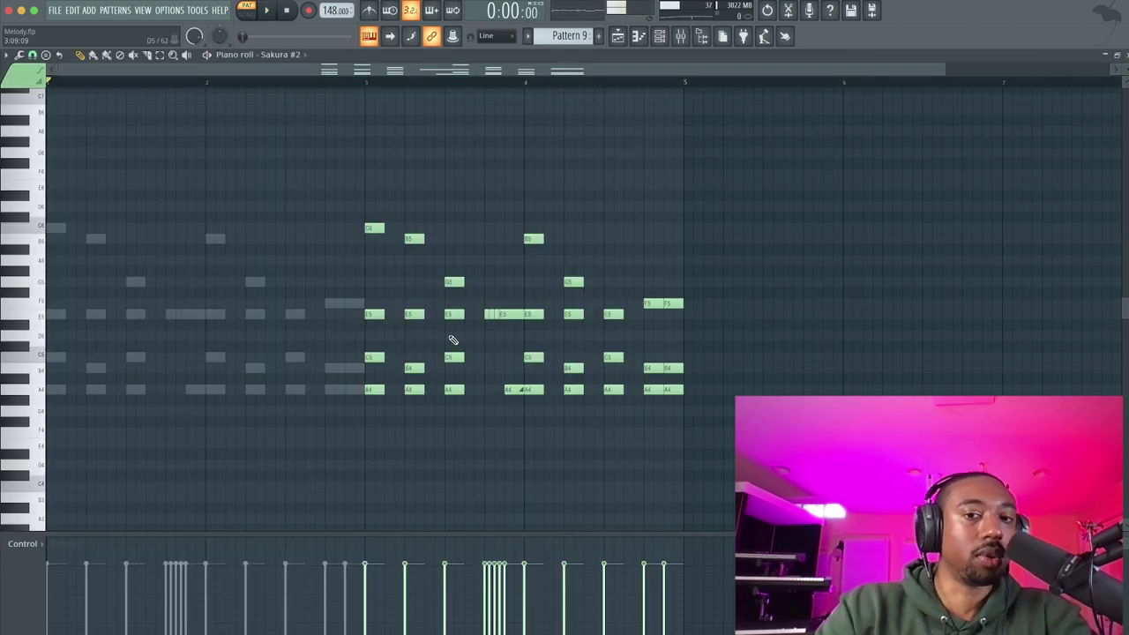
{"action": "left_click", "coordinate": [43, 547]}
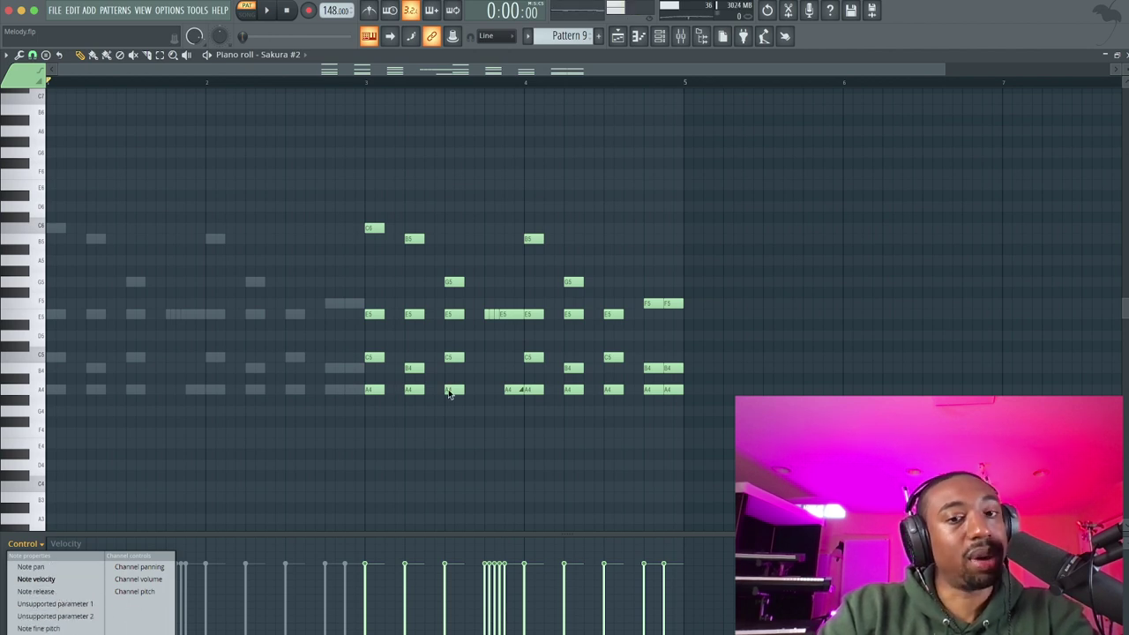
{"action": "left_click", "coordinate": [1126, 56]}
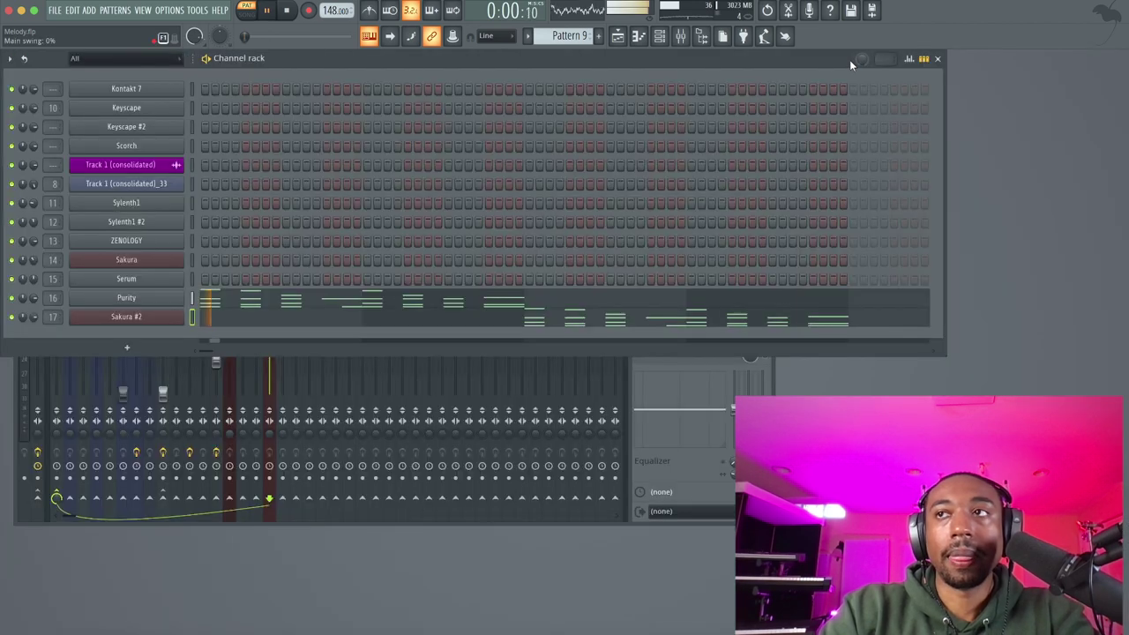
- Place Pattern 9 on Track 2 at bar 33 of the playlist and play the arrangement in song mode
{"action": "left_click", "coordinate": [612, 38]}
{"action": "key", "text": "space"}
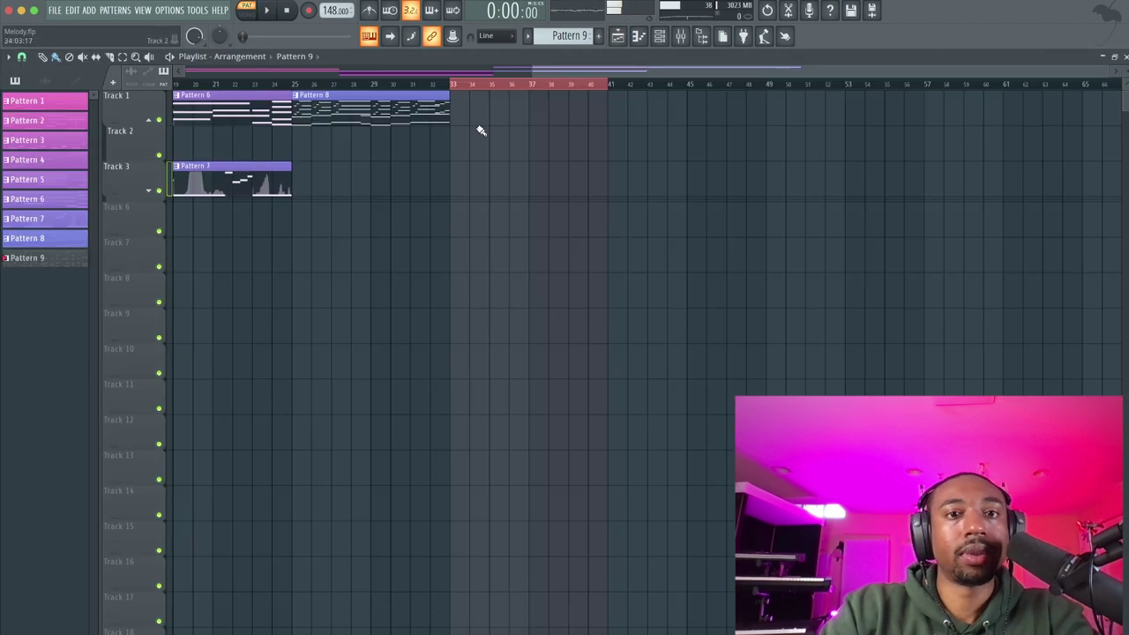
{"action": "left_click", "coordinate": [452, 137]}
{"action": "left_click", "coordinate": [248, 16]}
{"action": "key", "text": "space"}
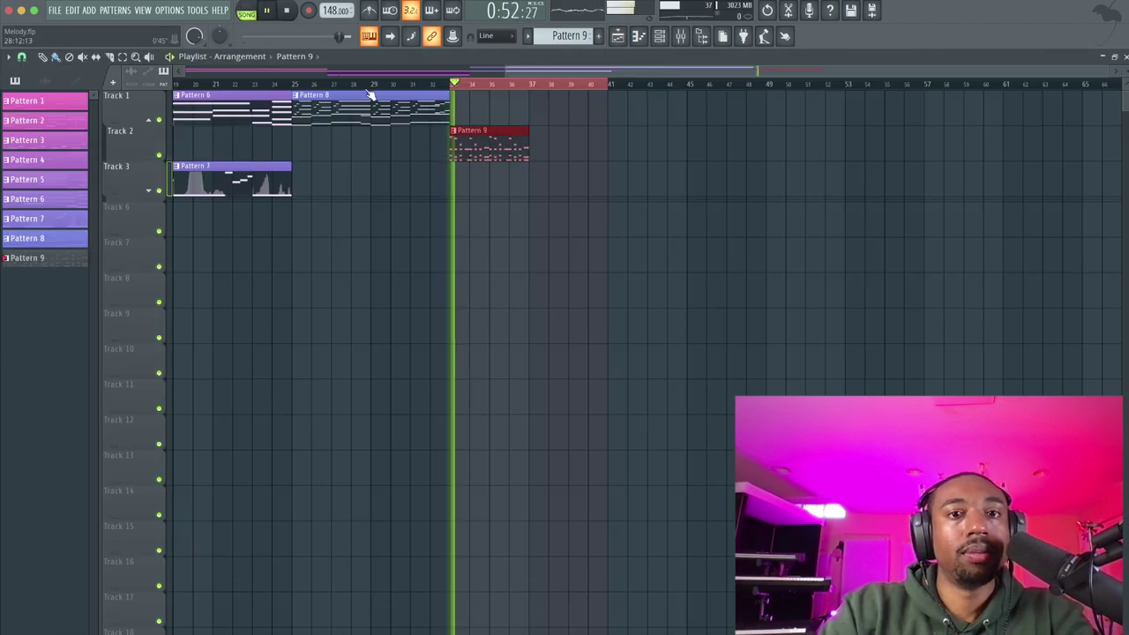
- Play the arrangement from bar 25 and duplicate the Pattern 9 clip at bar 37 on Track 2
{"action": "right_click", "coordinate": [438, 85]}
{"action": "left_click", "coordinate": [289, 11]}
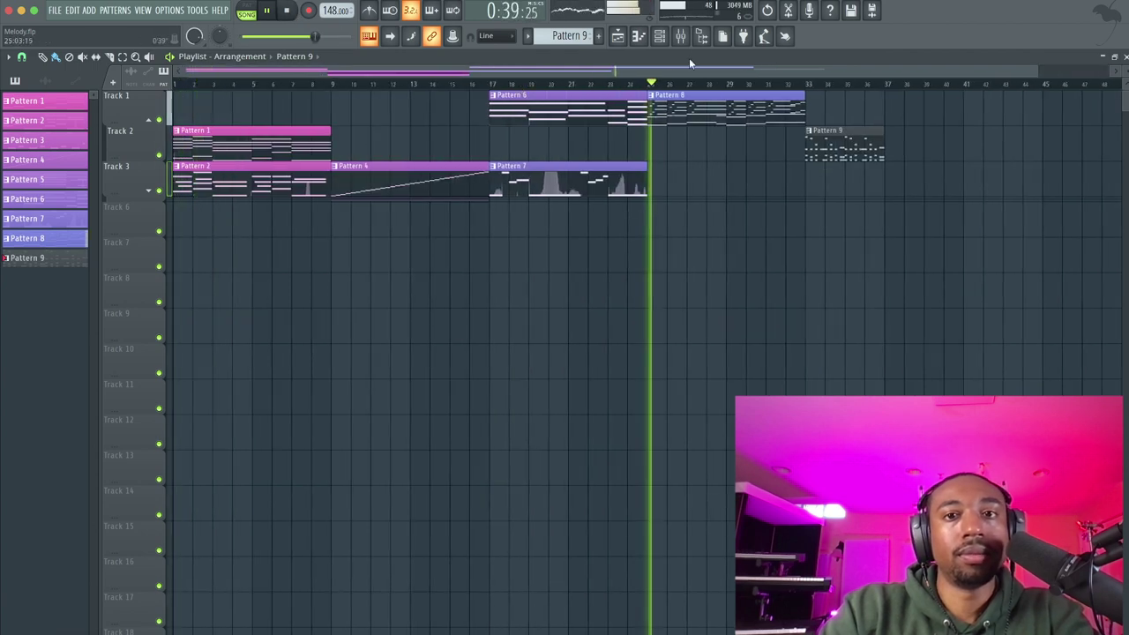
{"action": "left_click", "coordinate": [680, 37]}
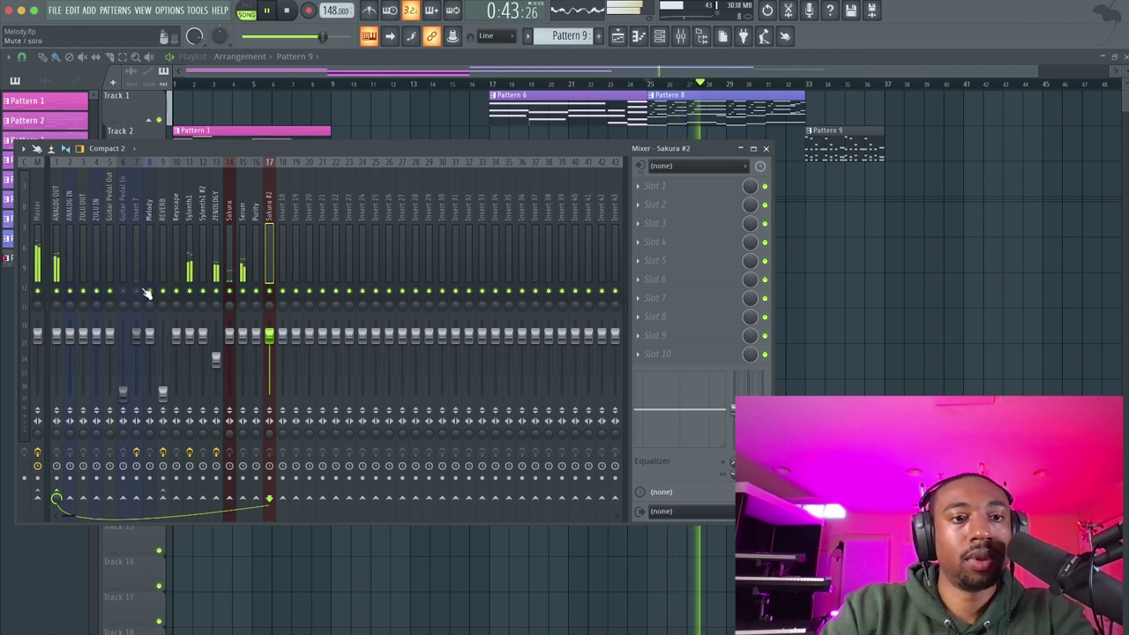
{"action": "key", "text": "F9"}
{"action": "left_click_drag", "start_coordinate": [847, 180], "coordinate": [906, 133]}
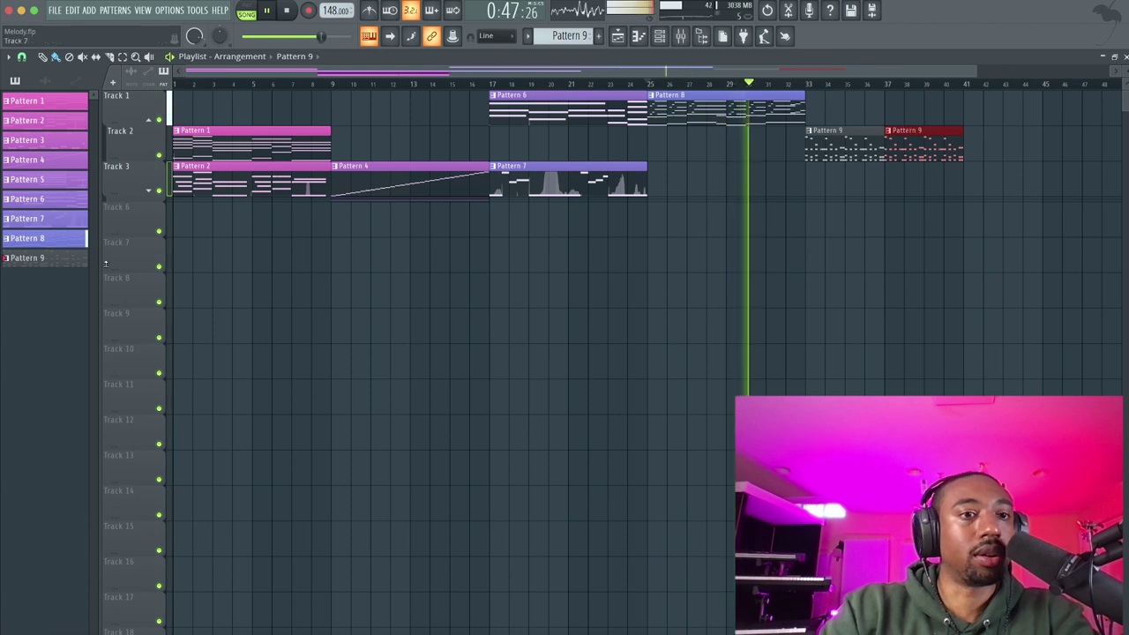
- Recolor Pattern 9 with the saved pink swatch and deselect its playlist clip
{"action": "right_click", "coordinate": [68, 258]}
{"action": "left_click", "coordinate": [126, 323]}
{"action": "left_click", "coordinate": [126, 321]}
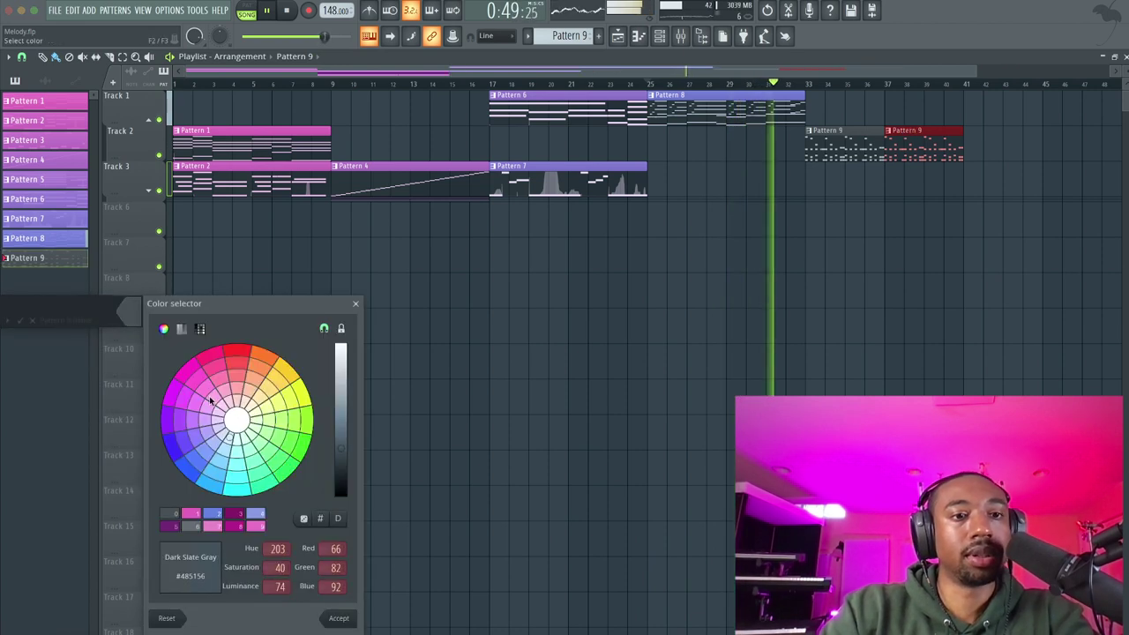
{"action": "left_click", "coordinate": [196, 516]}
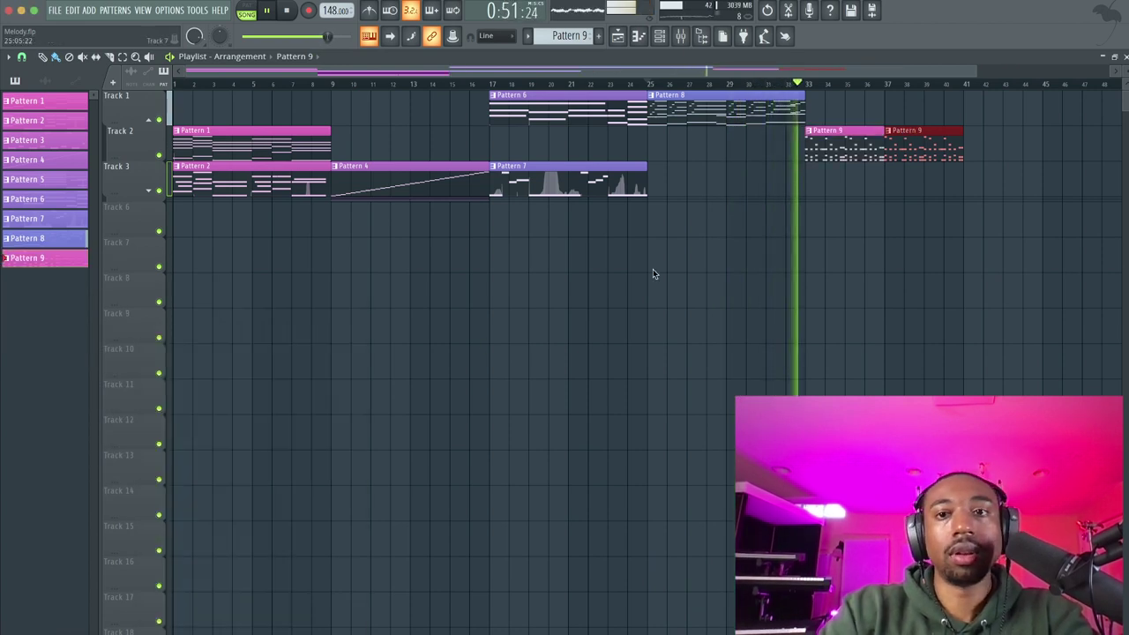
{"action": "left_click", "coordinate": [821, 218], "text": "ctrl"}
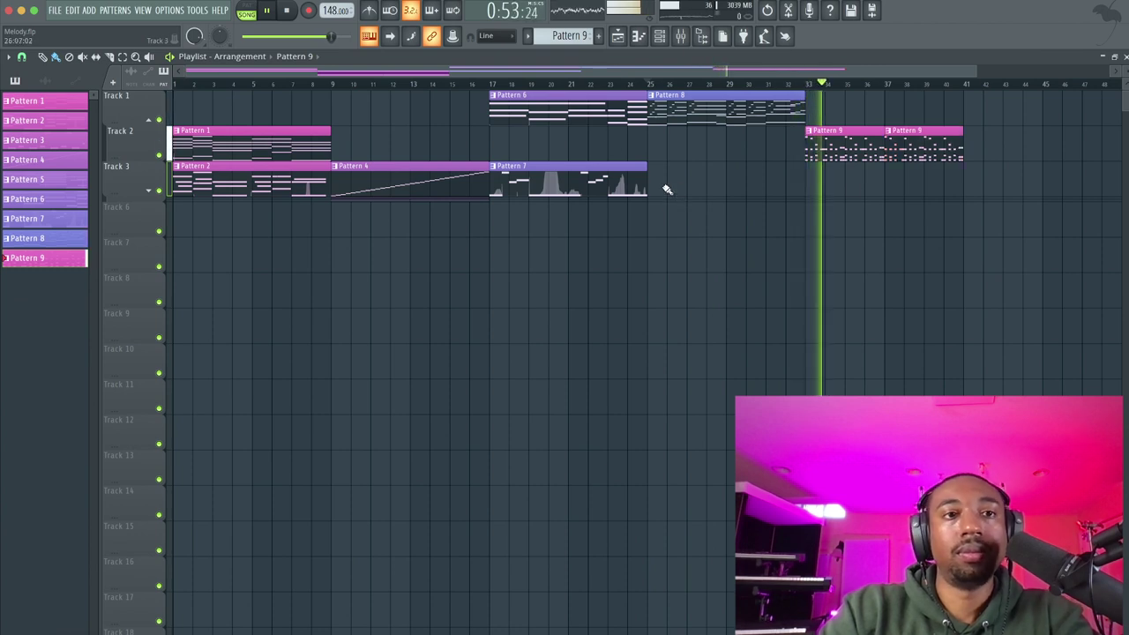
- Stop playback, look over the Purity plugin's presets and return to the playlist
{"action": "left_click", "coordinate": [658, 36]}
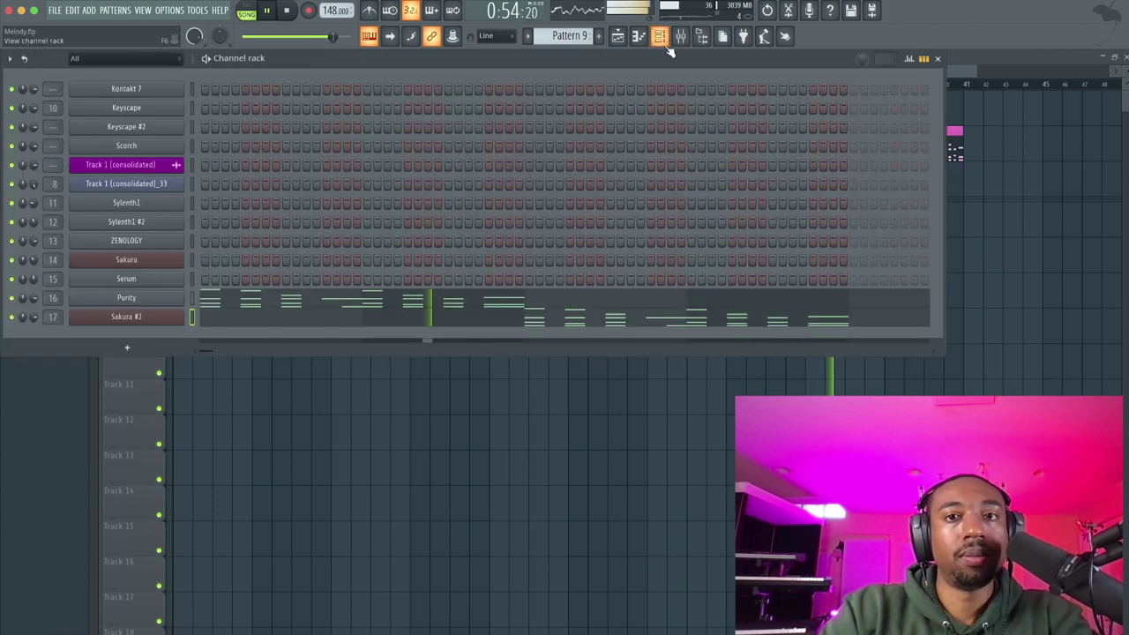
{"action": "left_click", "coordinate": [171, 298]}
{"action": "key", "text": "space"}
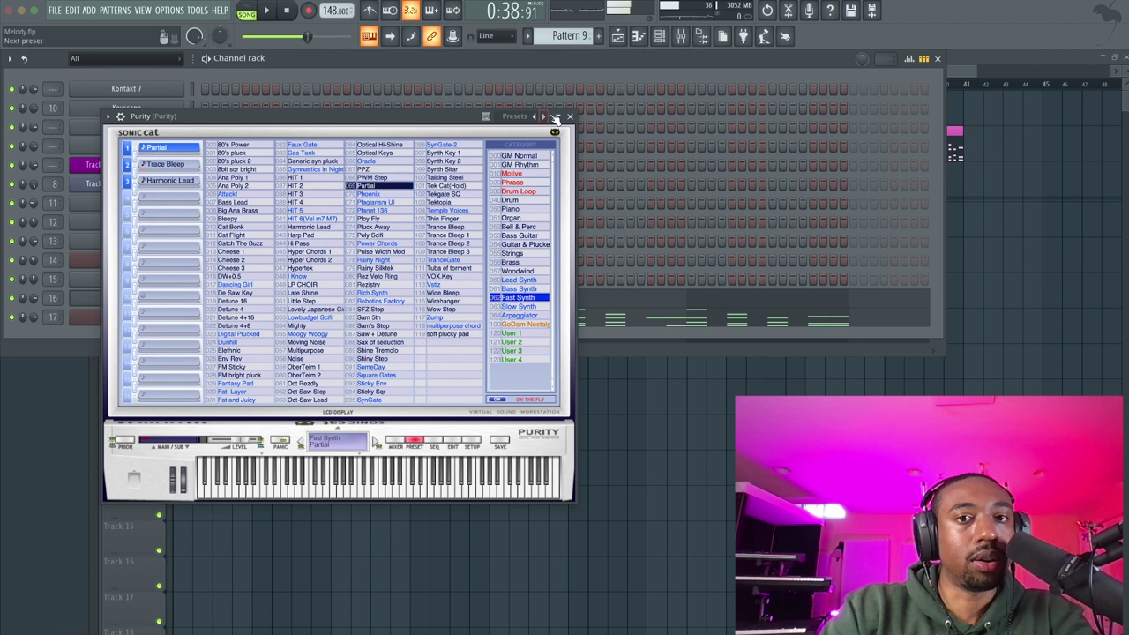
{"action": "left_click", "coordinate": [570, 116]}
{"action": "left_click", "coordinate": [700, 482]}
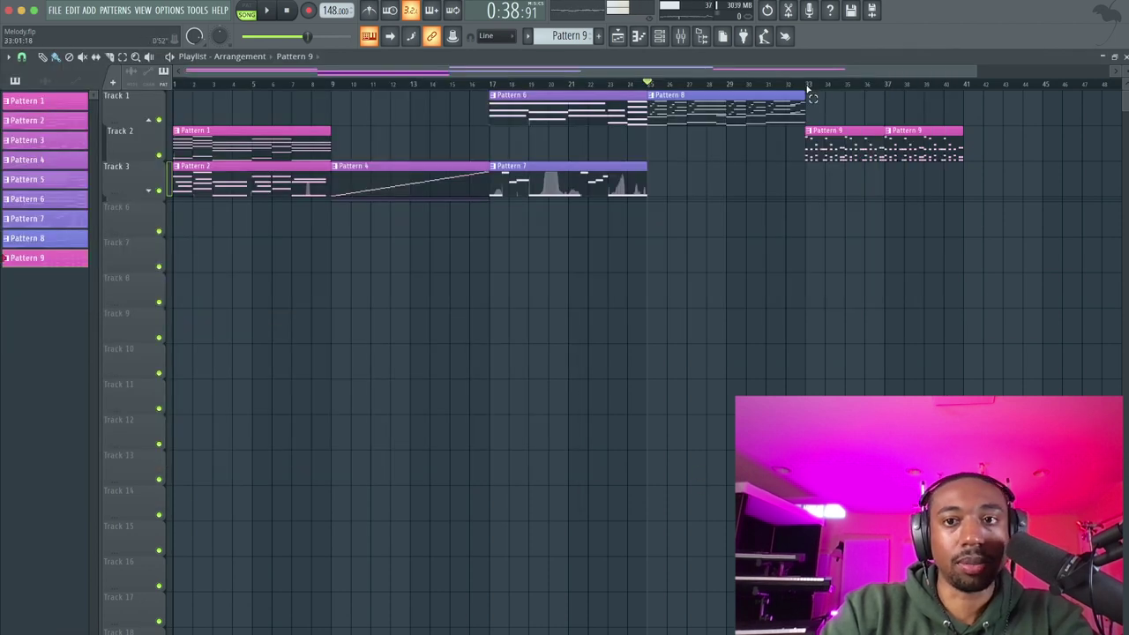
- Loop bars 33 to 41 of the playlist and audition the PWM Step and Oracle presets on the Purity channel
{"action": "left_click_drag", "start_coordinate": [808, 86], "coordinate": [963, 86]}
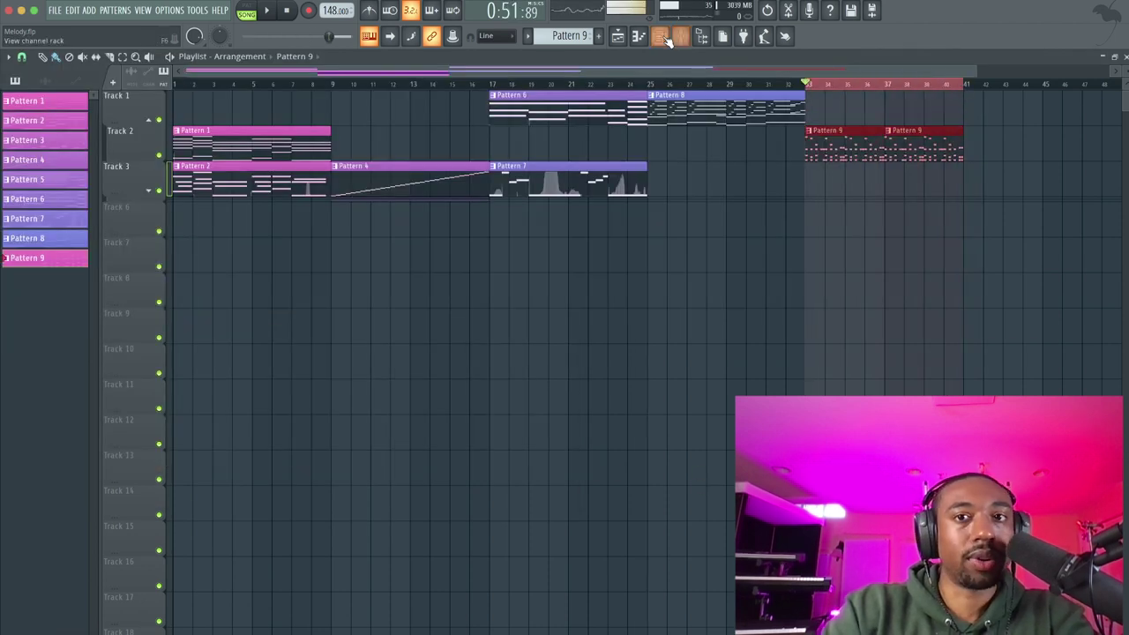
{"action": "left_click", "coordinate": [667, 39]}
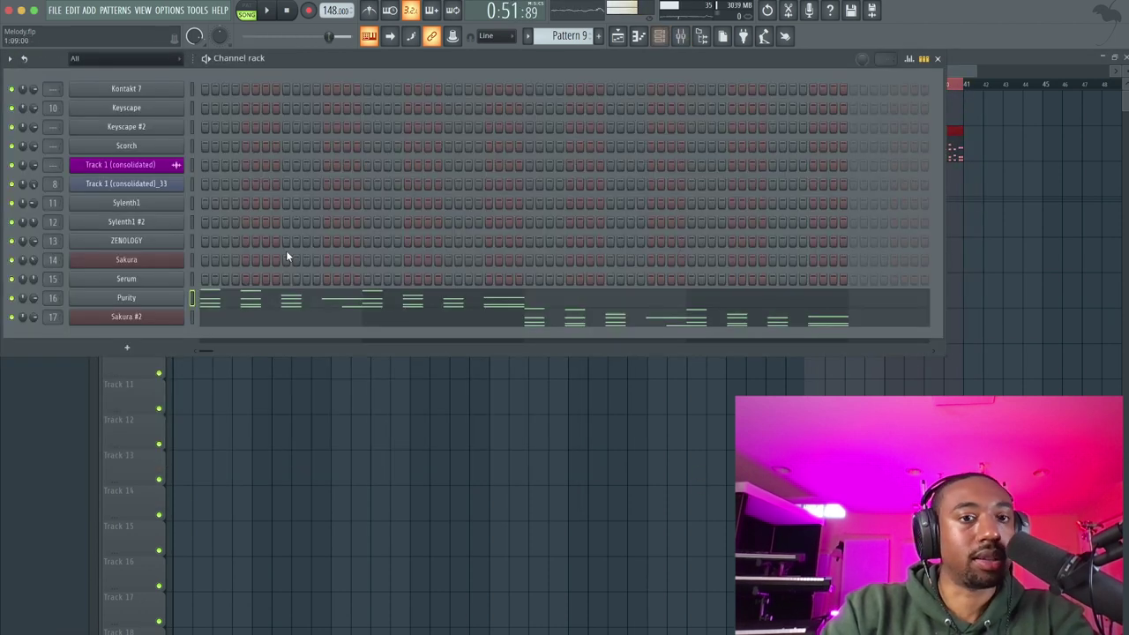
{"action": "left_click", "coordinate": [157, 300]}
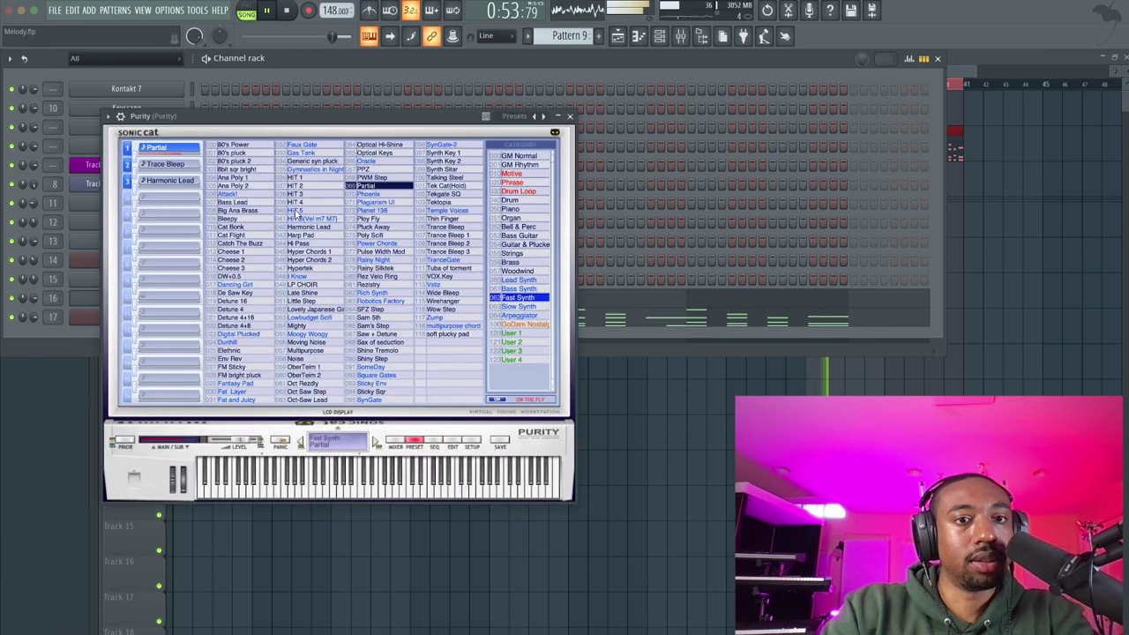
{"action": "left_click", "coordinate": [381, 178]}
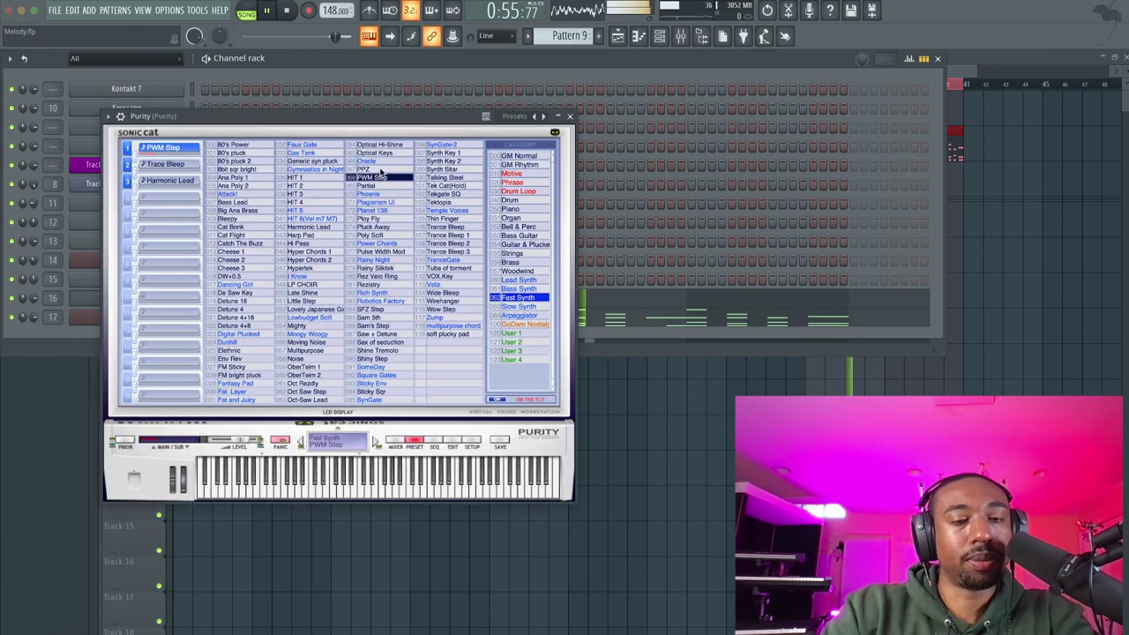
{"action": "left_click", "coordinate": [381, 162]}
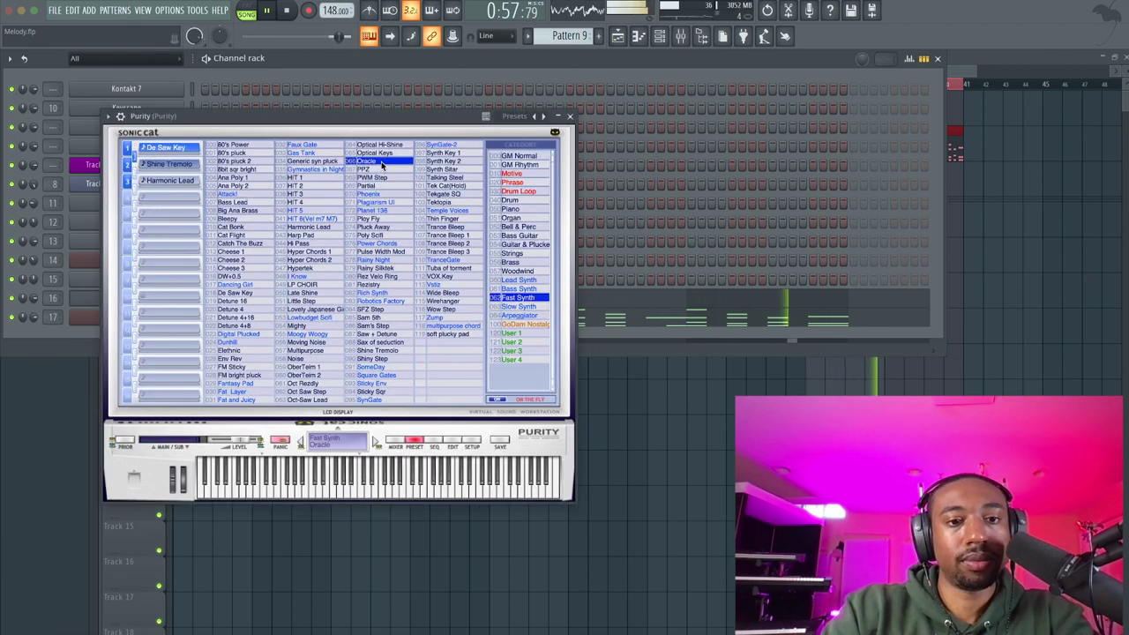
{"action": "left_click", "coordinate": [569, 116]}
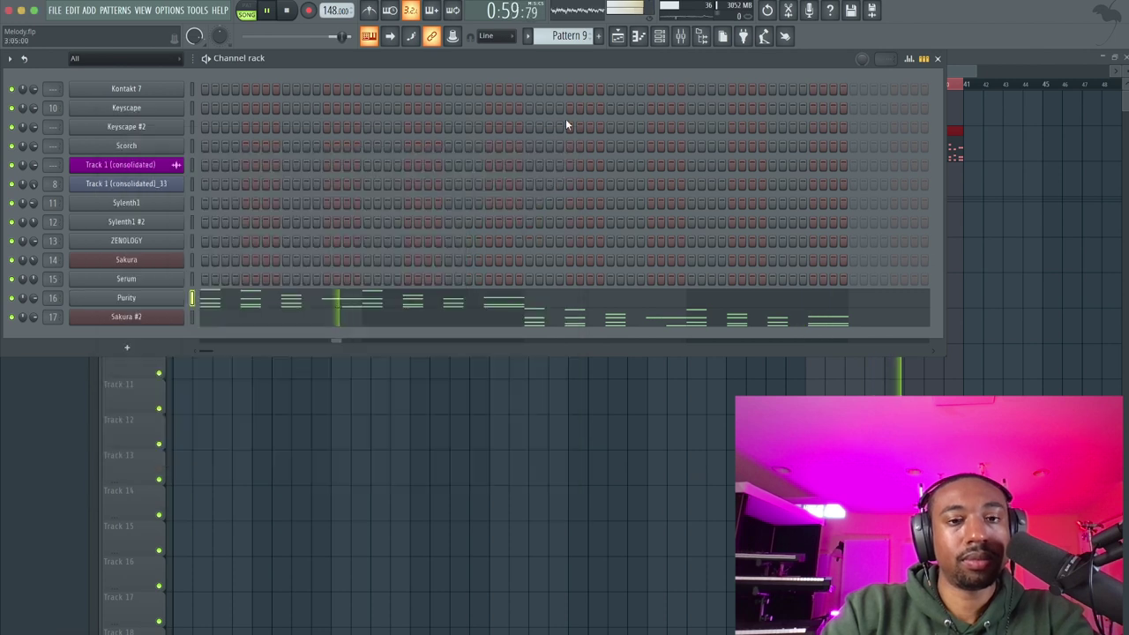
- Loop the first two bars of Pattern 9's Purity notes, load the Optical Keys preset and restart playback
{"action": "left_click", "coordinate": [418, 303]}
{"action": "key", "text": "ctrl+a"}
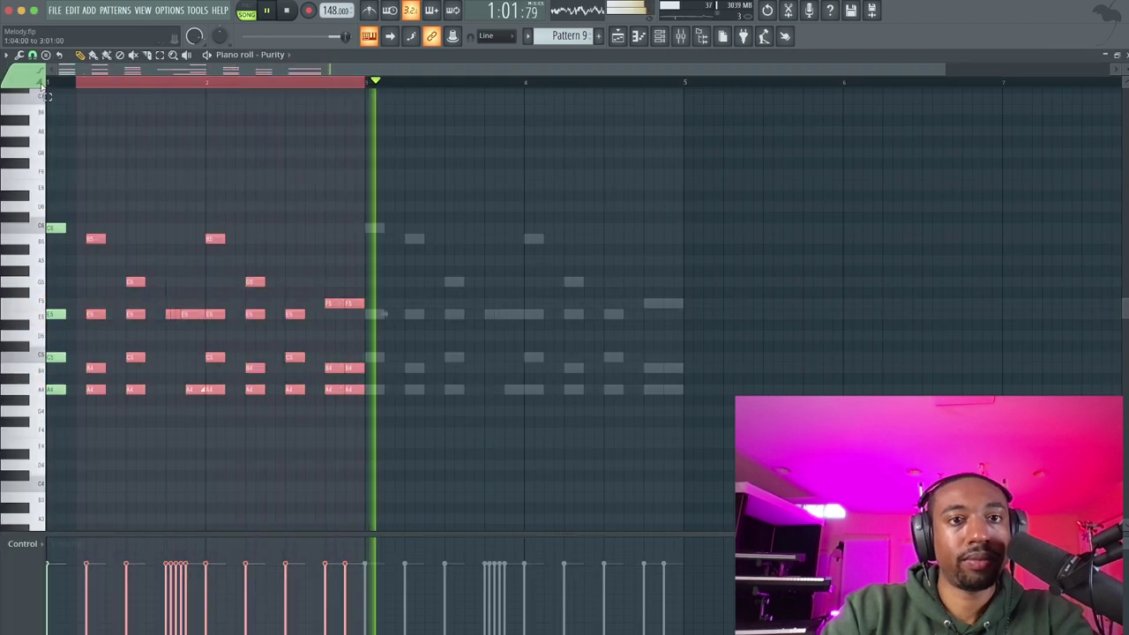
{"action": "key", "text": "space"}
{"action": "key", "text": "F6"}
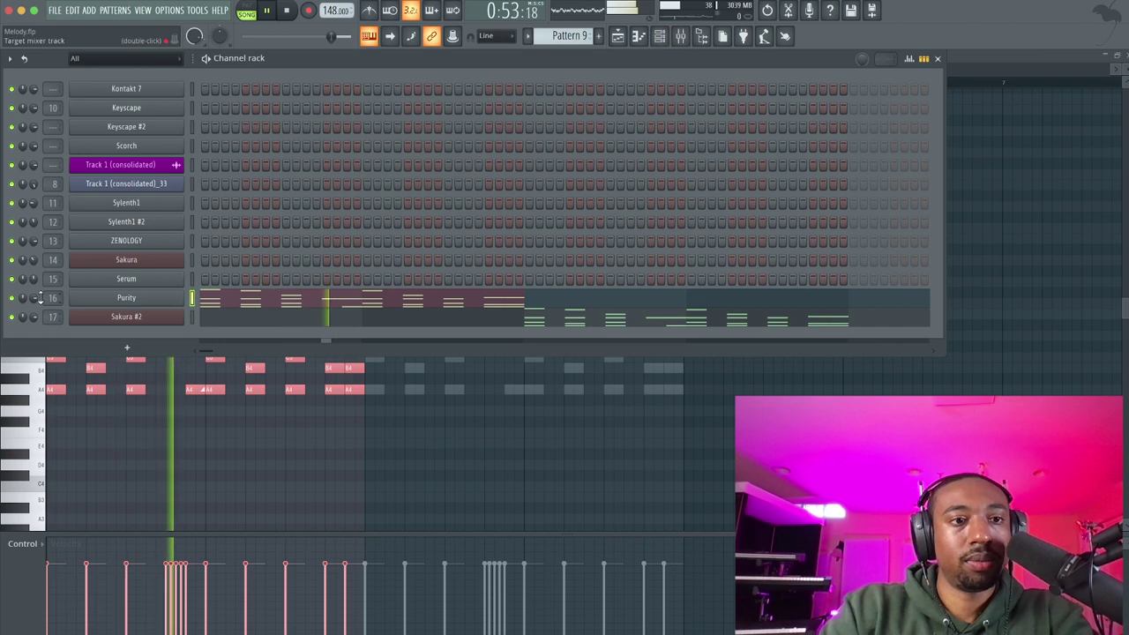
{"action": "left_click", "coordinate": [126, 297]}
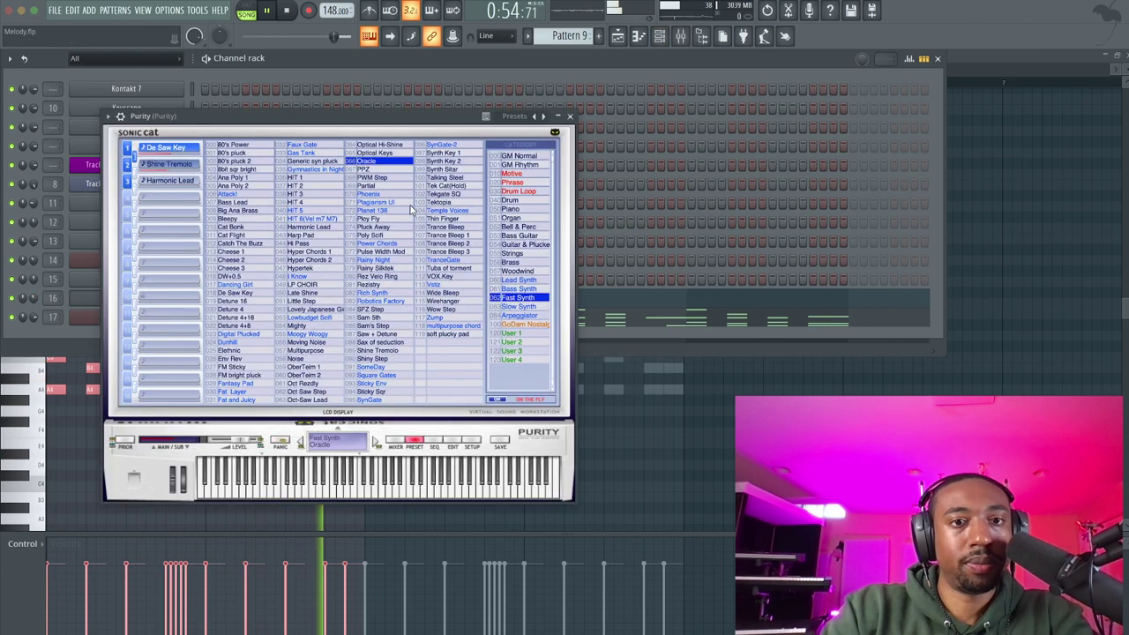
{"action": "left_click", "coordinate": [383, 154]}
{"action": "left_click", "coordinate": [570, 116]}
{"action": "key", "text": "space"}
{"action": "key", "text": "space"}
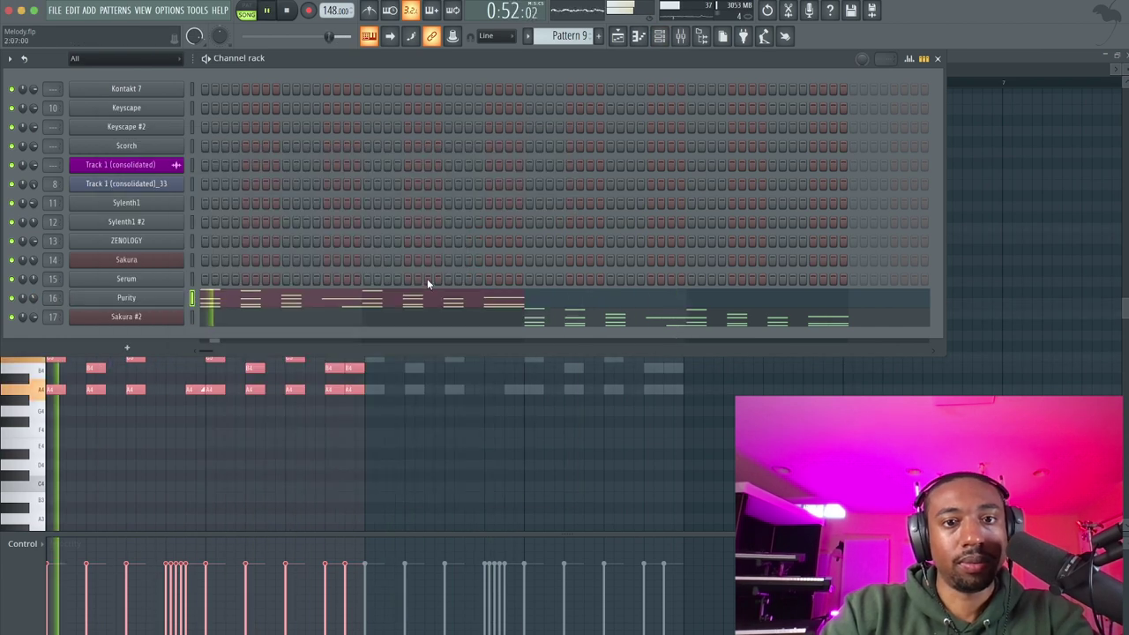
- Switch playback to pattern mode, check the Purity preset and return to its piano roll
{"action": "left_click", "coordinate": [425, 320]}
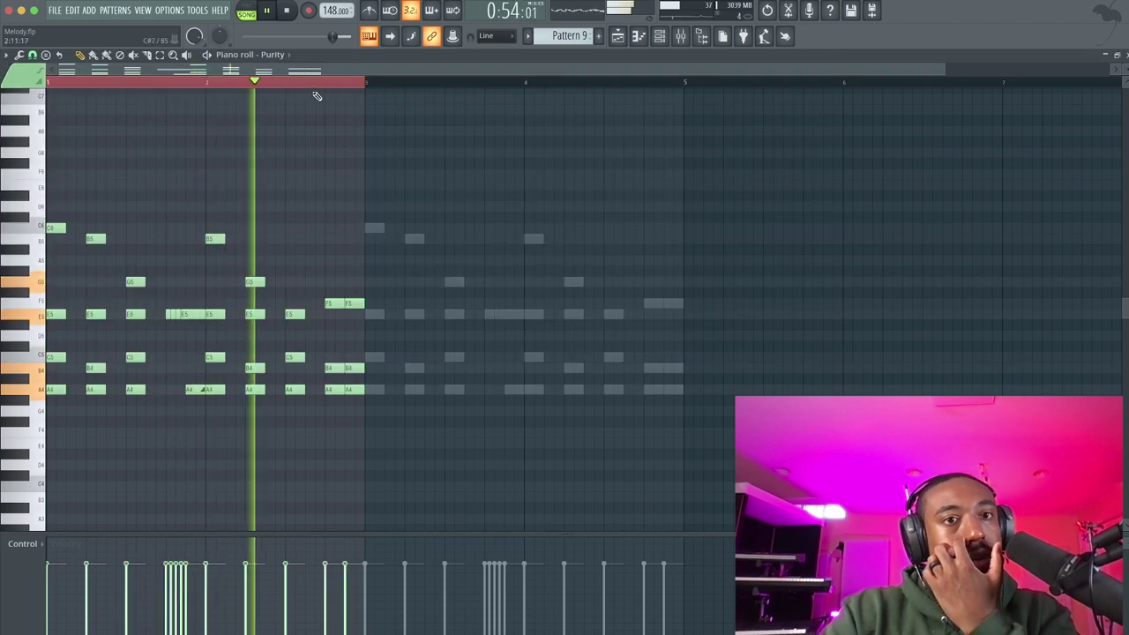
{"action": "key", "text": "l"}
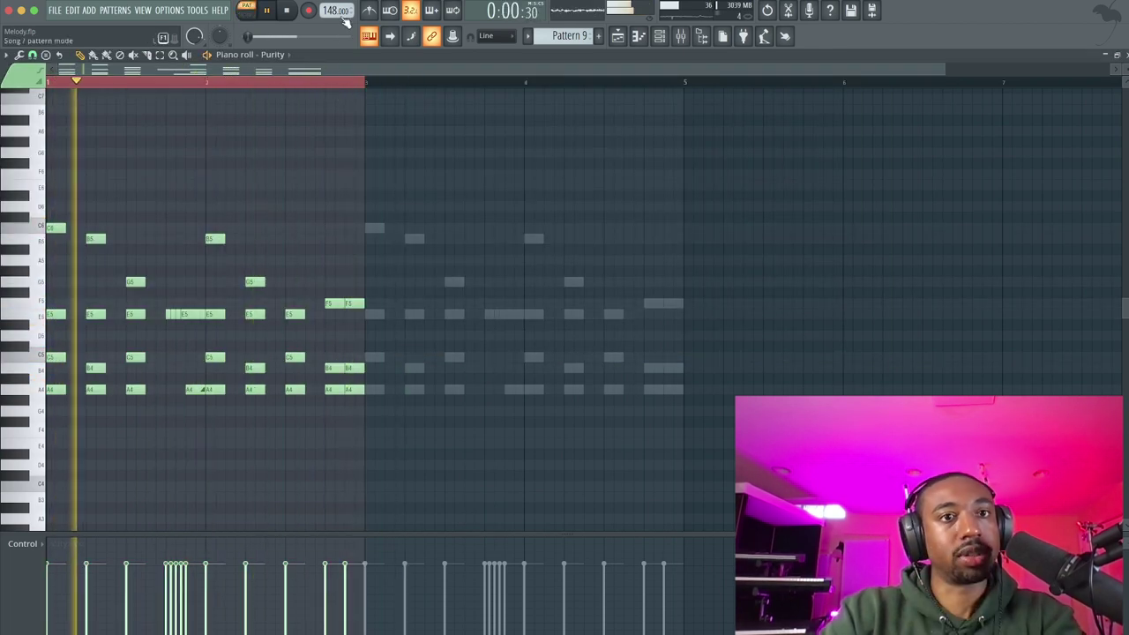
{"action": "left_click", "coordinate": [661, 36]}
{"action": "left_click", "coordinate": [167, 299]}
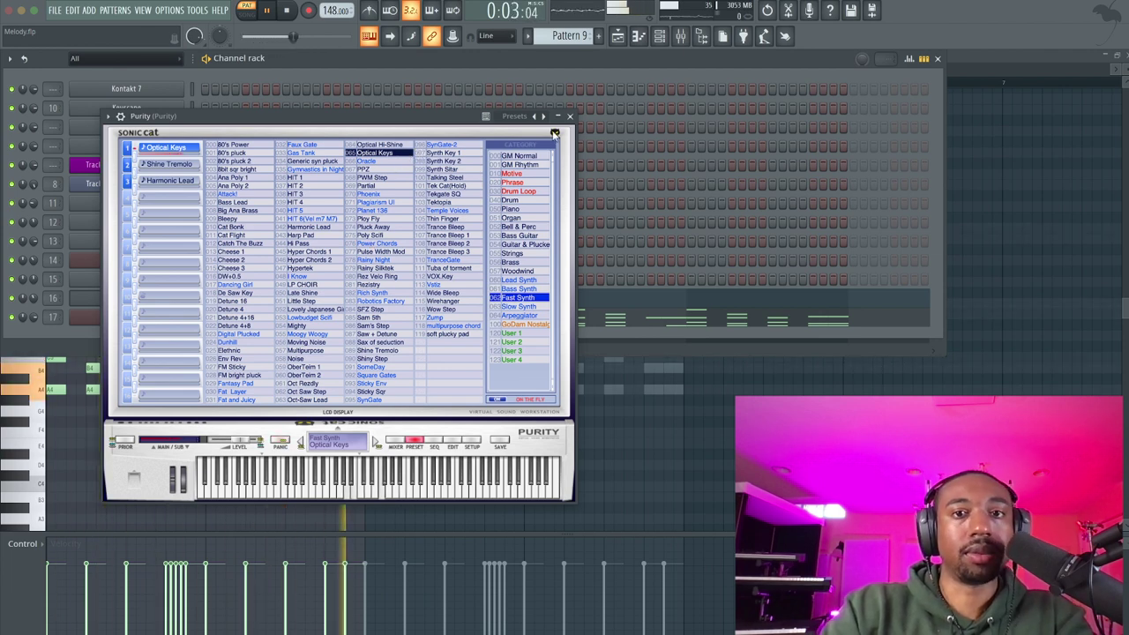
{"action": "left_click", "coordinate": [571, 117]}
{"action": "key", "text": "F6"}
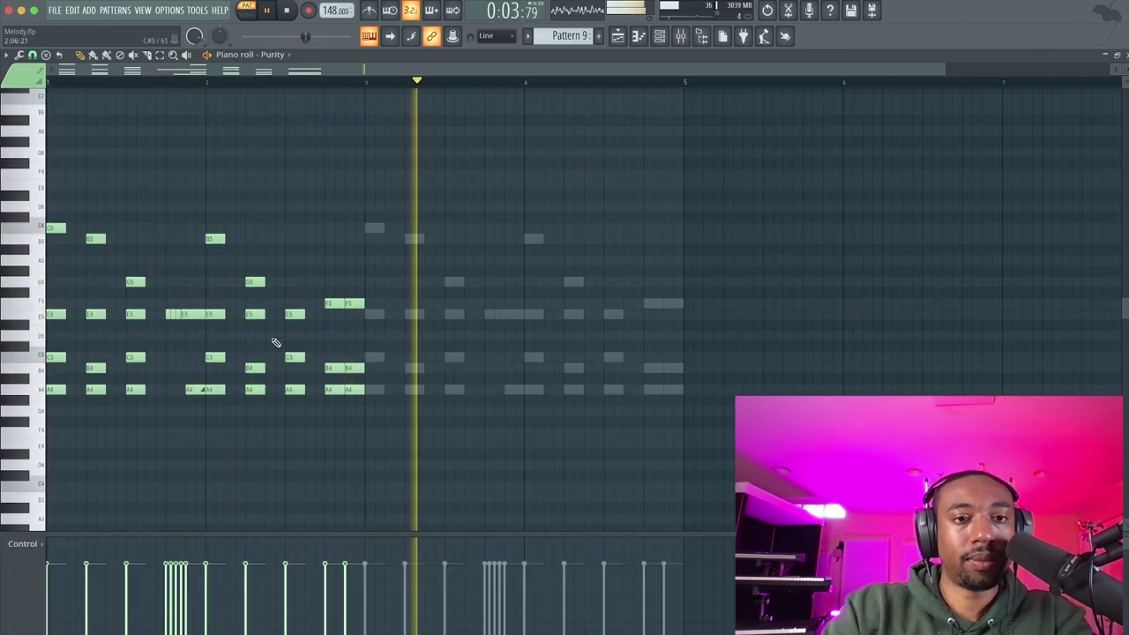
- Select bars 1 and 2 of the Purity piano roll as the loop range and play them
{"action": "key", "text": "space"}
{"action": "left_click_drag", "start_coordinate": [367, 84], "coordinate": [48, 84]}
{"action": "key", "text": "space"}
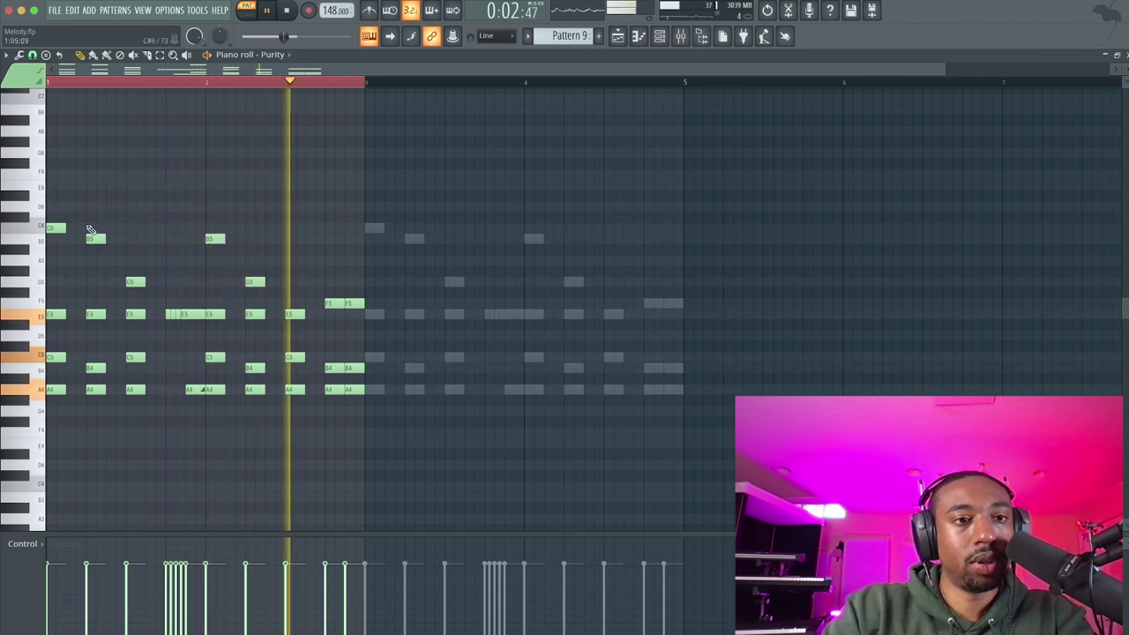
{"action": "key", "text": "space"}
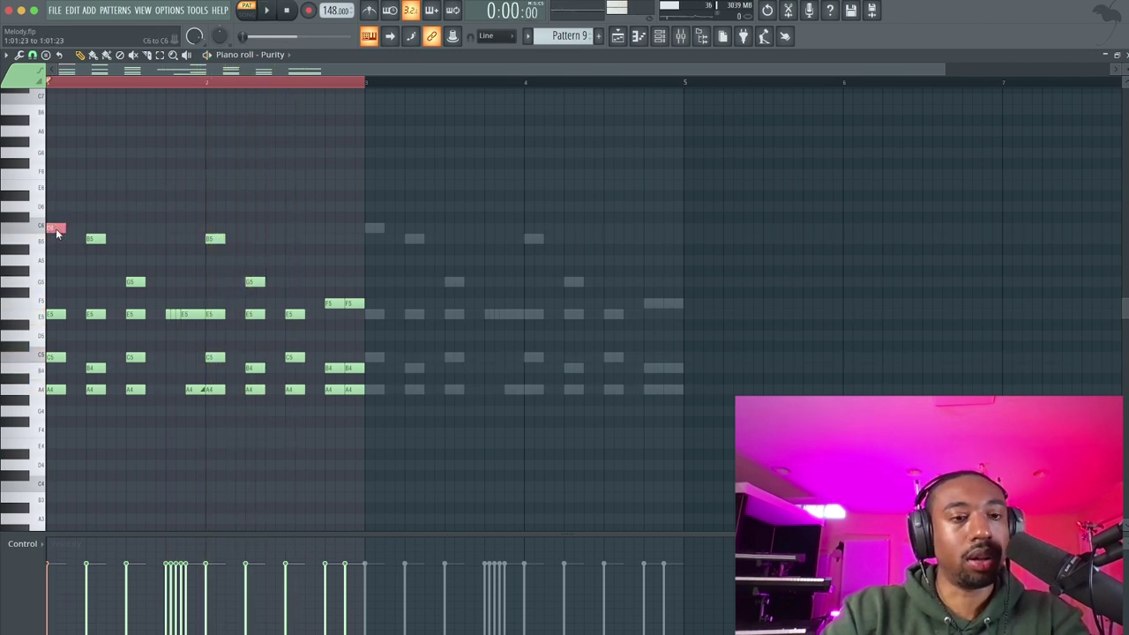
{"action": "key", "text": "ctrl+k"}
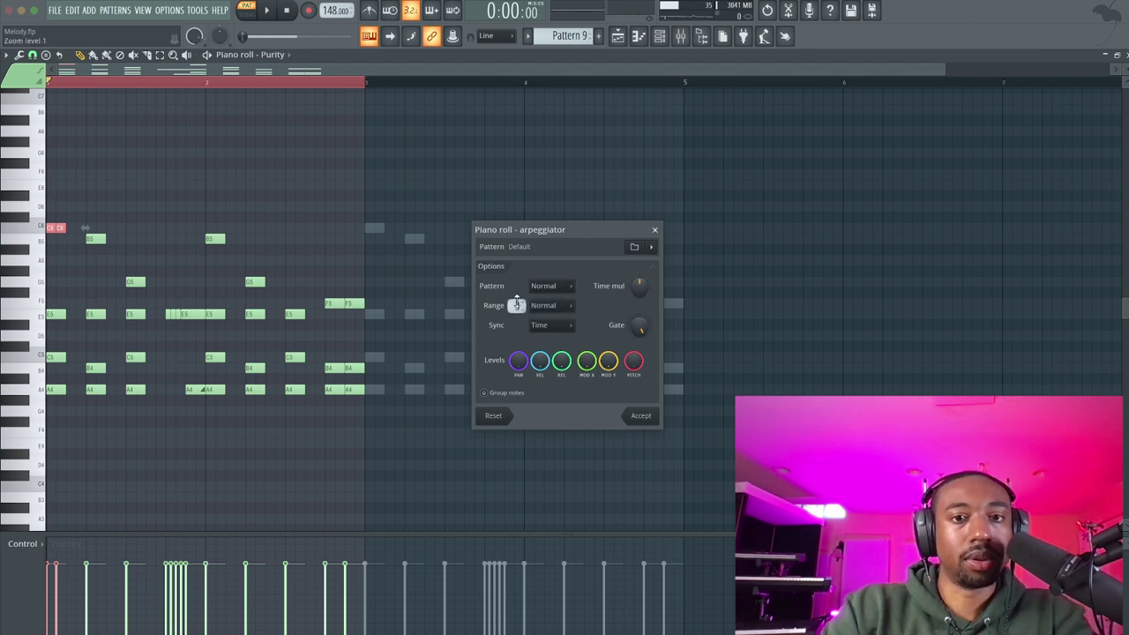
{"action": "left_click", "coordinate": [545, 286]}
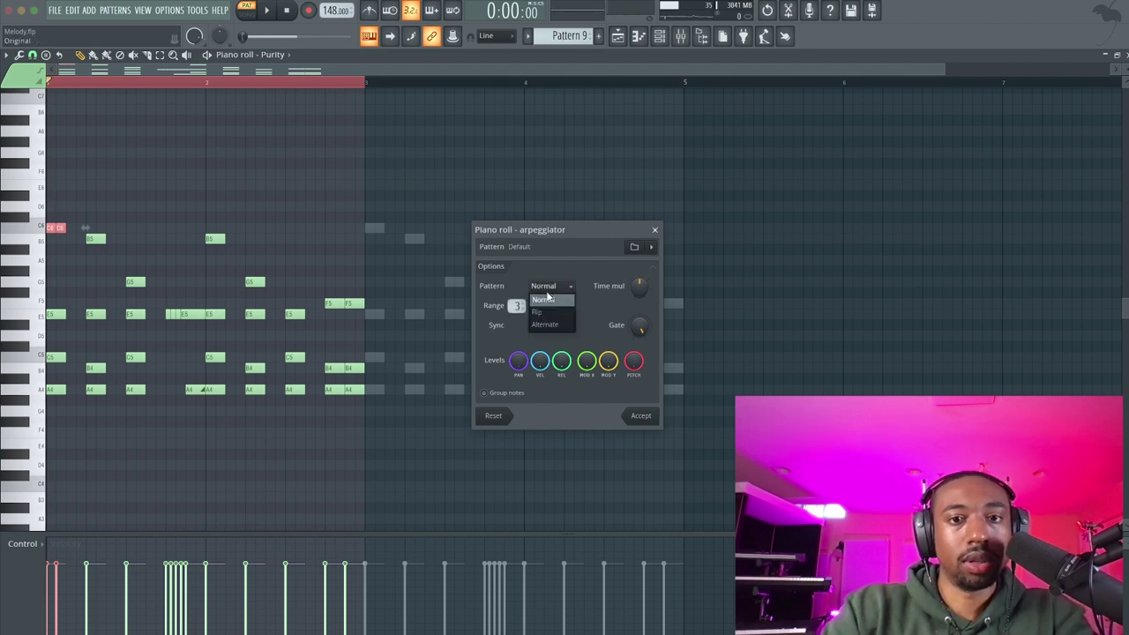
{"action": "left_click", "coordinate": [657, 230]}
{"action": "scroll", "coordinate": [87, 263], "scroll_direction": "up", "scroll_amount": 3}
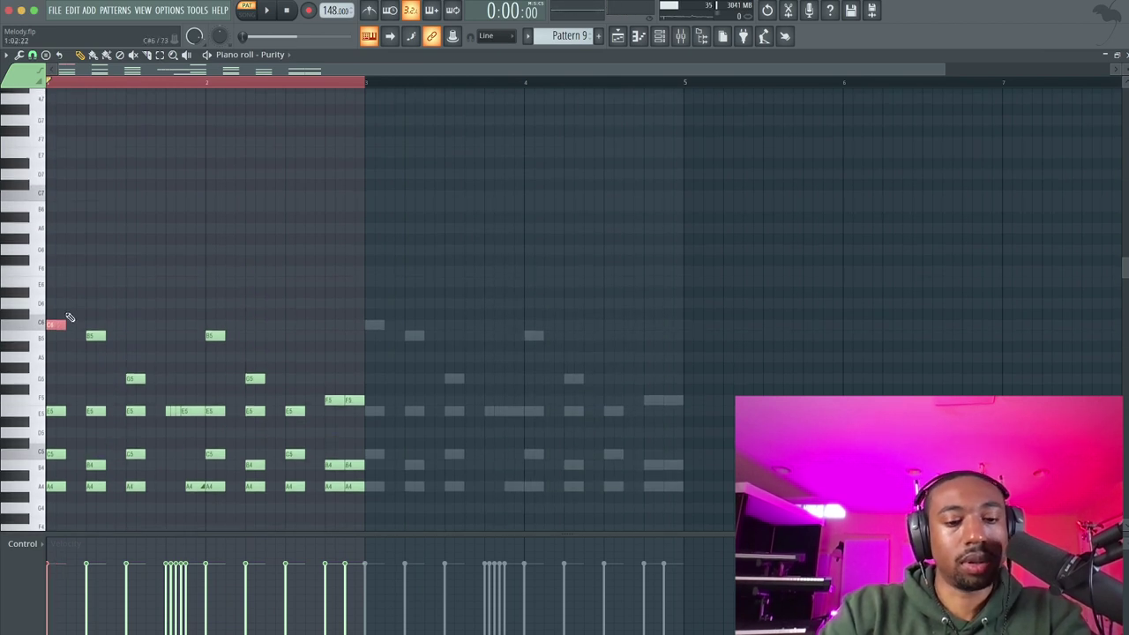
{"action": "key", "text": "alt+a"}
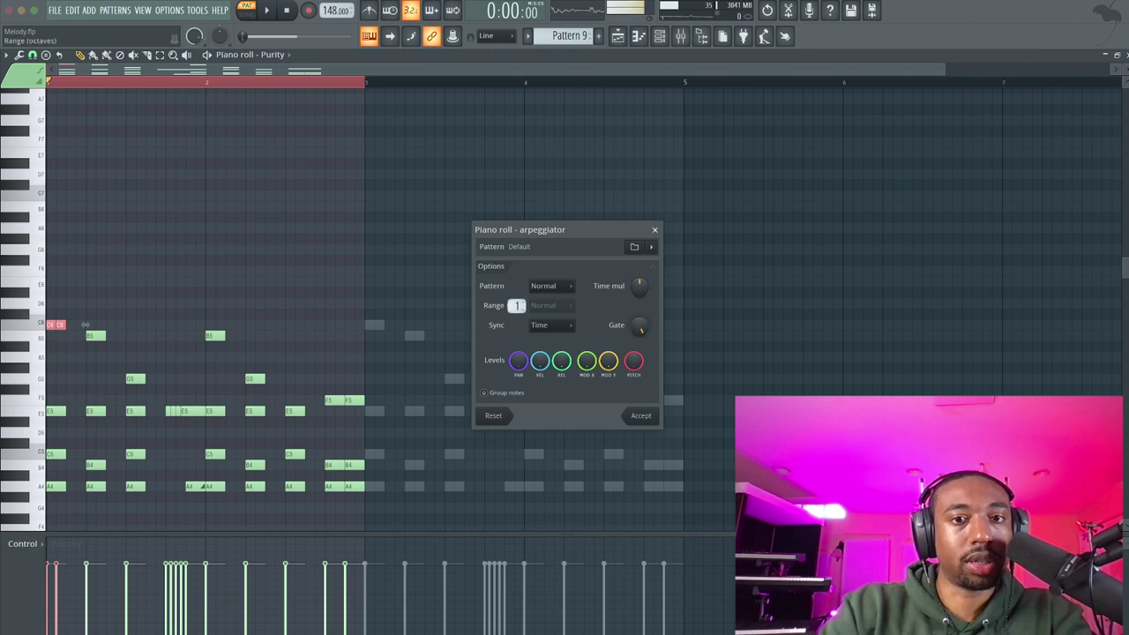
{"action": "left_click", "coordinate": [655, 229]}
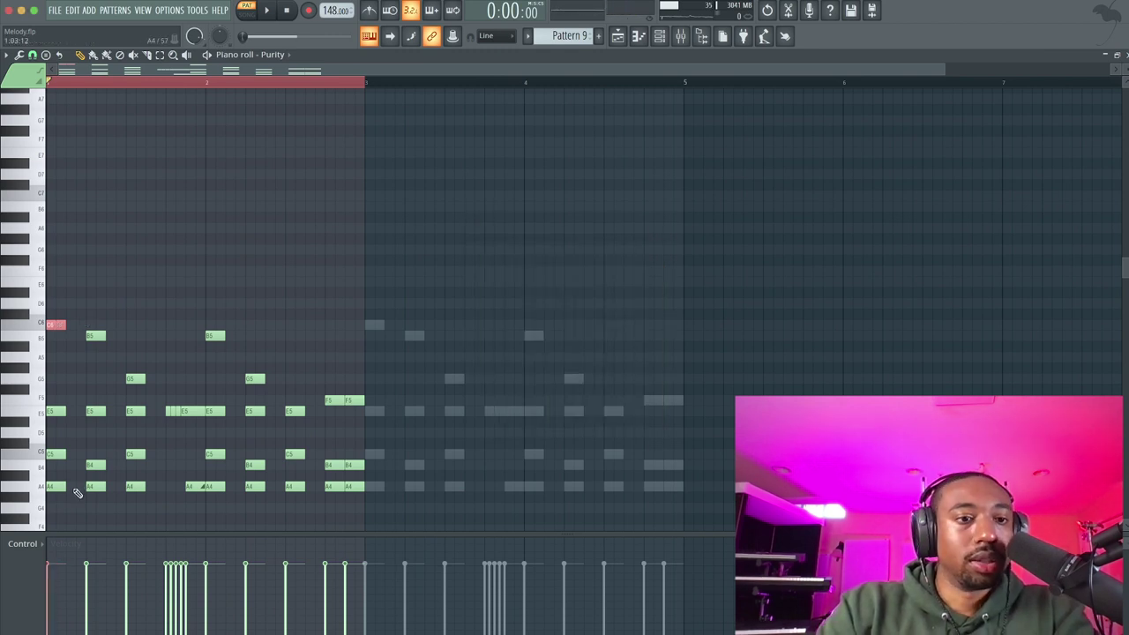
{"action": "left_click_drag", "start_coordinate": [64, 501], "coordinate": [65, 304]}
{"action": "key", "text": "alt+u"}
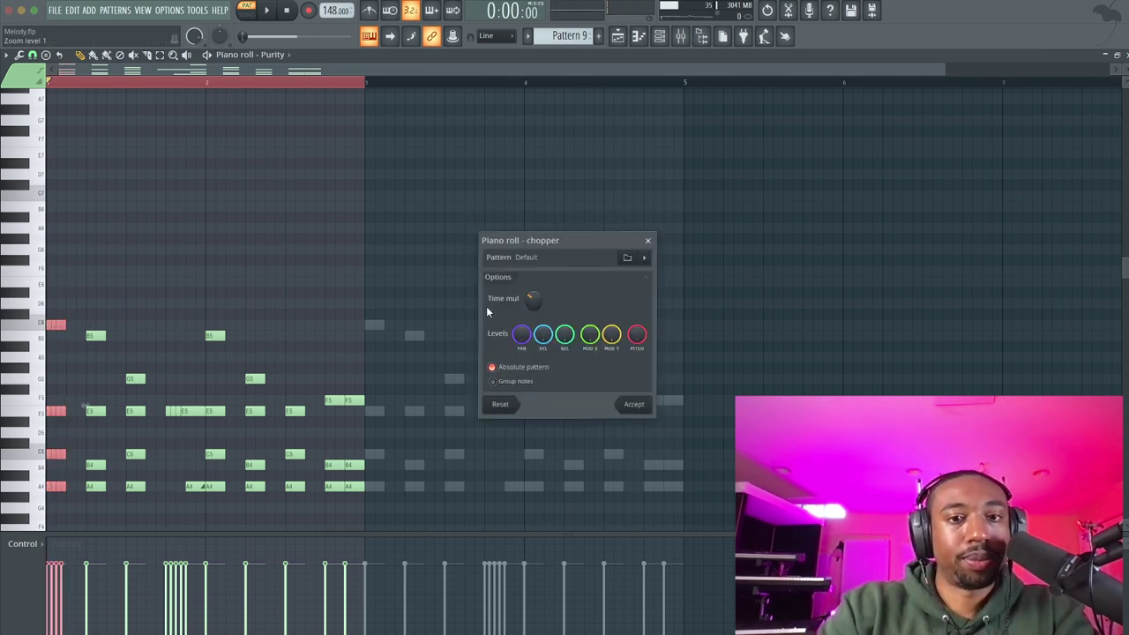
{"action": "left_click", "coordinate": [644, 237]}
- Select the first chord of the Purity part and arpeggiate it with a range of 1
{"action": "key", "text": "ctrl+a"}
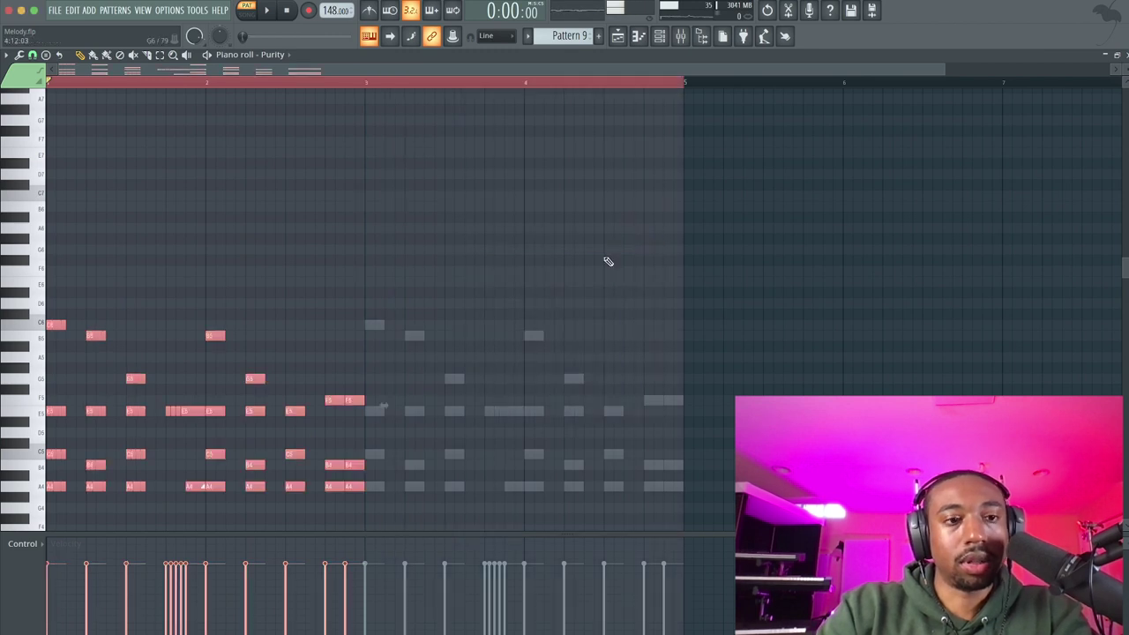
{"action": "left_click_drag", "start_coordinate": [68, 503], "coordinate": [33, 302]}
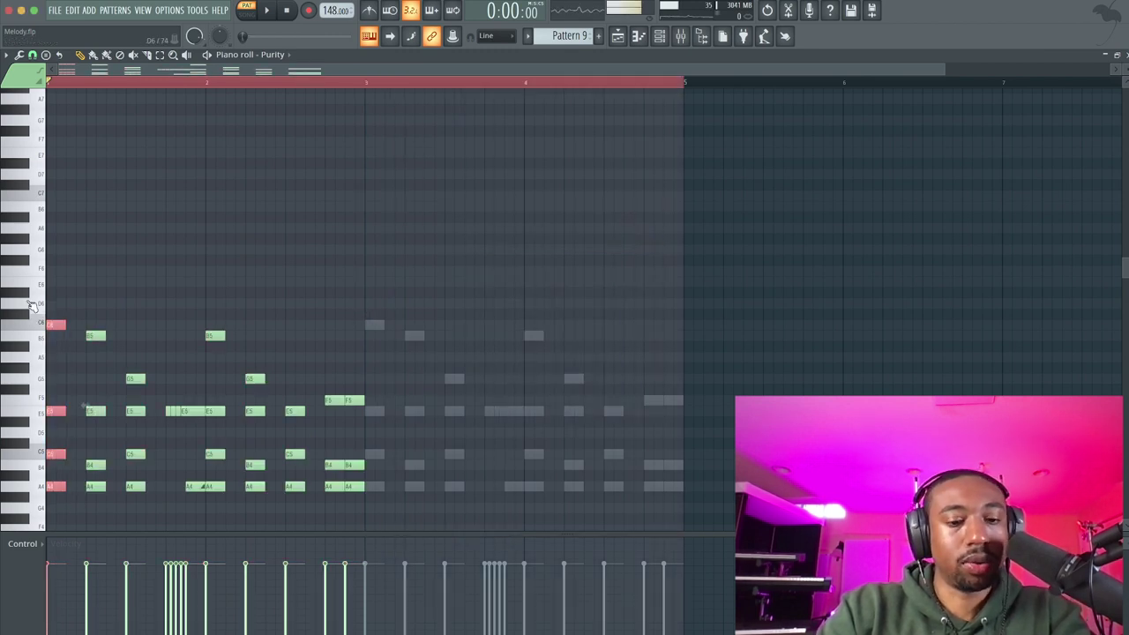
{"action": "key", "text": "alt+a"}
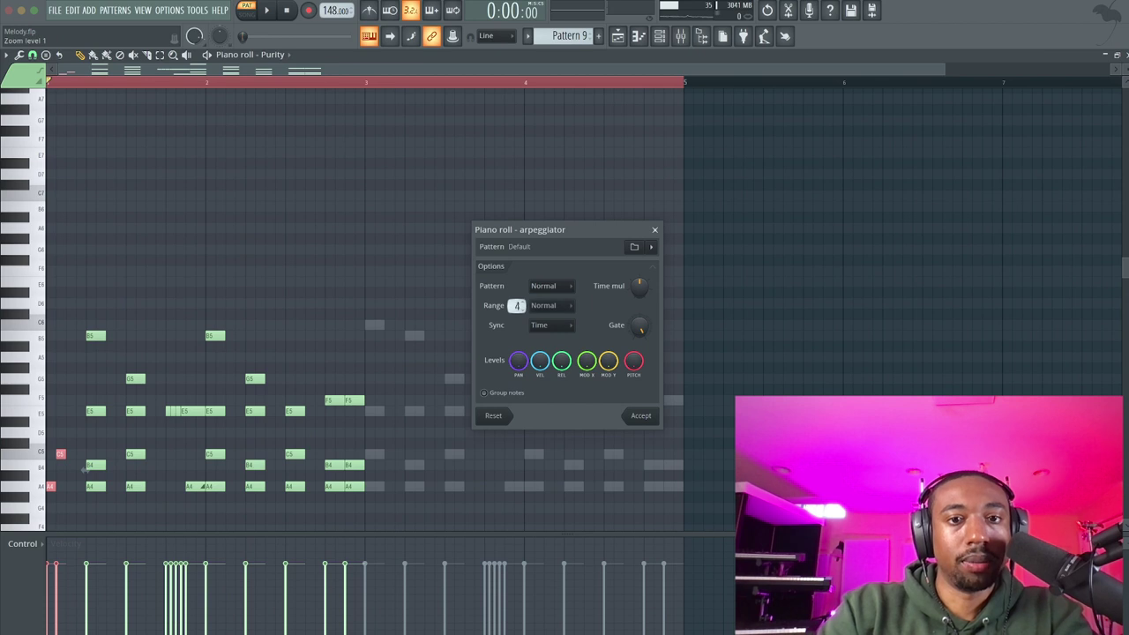
{"action": "key", "text": "space"}
{"action": "left_click_drag", "start_coordinate": [517, 306], "coordinate": [516, 322]}
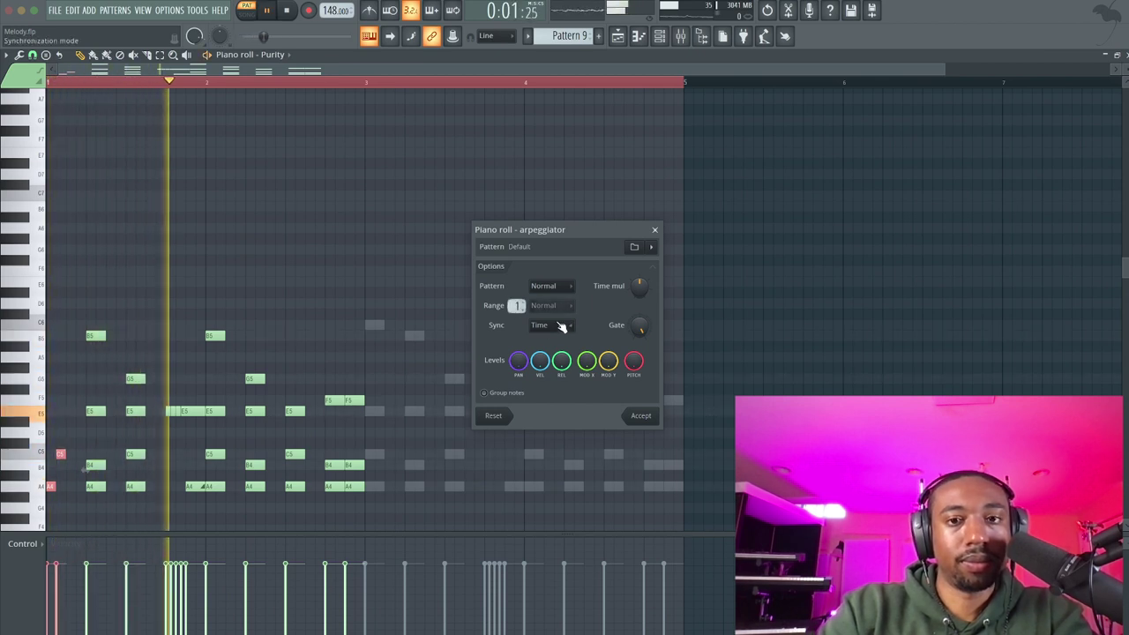
- Lower the arpeggiator's time multiplier for shorter, faster notes in the first chord and preview the result
{"action": "mouse_move", "coordinate": [640, 290]}
{"action": "left_mouse_down"}
{"action": "mouse_move", "coordinate": [640, 308]}
{"action": "mouse_move", "coordinate": [640, 268]}
{"action": "left_mouse_up"}
{"action": "key", "text": "space"}
{"action": "key", "text": "space"}
{"action": "key", "text": "space"}
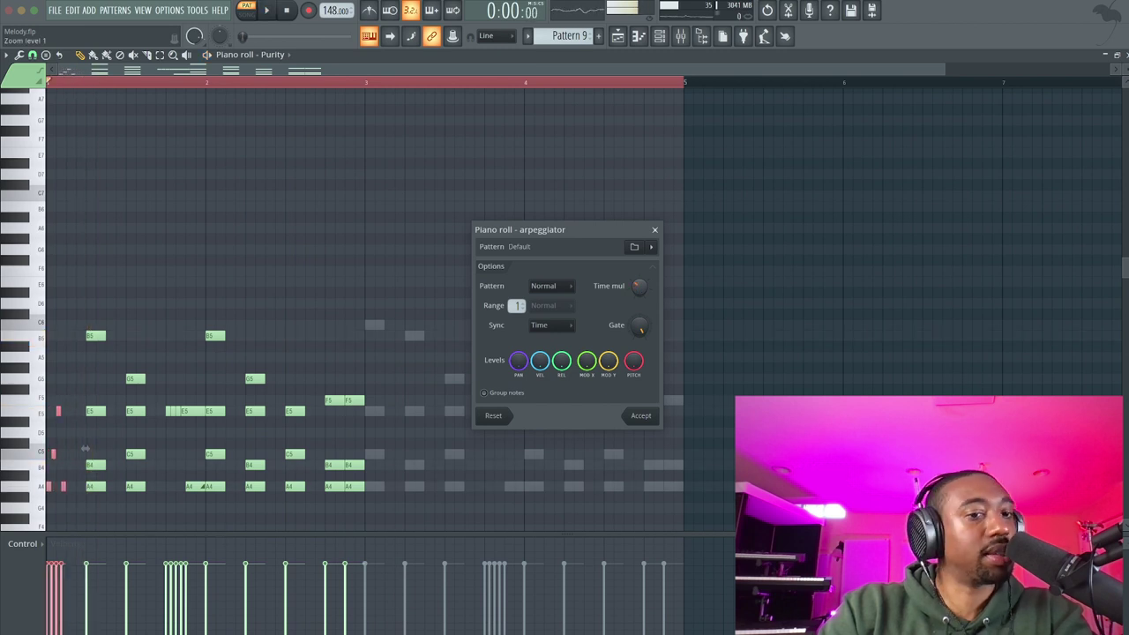
{"action": "key", "text": "space"}
{"action": "key", "text": "space"}
- Look through the arpeggiator's pattern types, keep Normal and play the pattern
{"action": "left_click", "coordinate": [556, 288]}
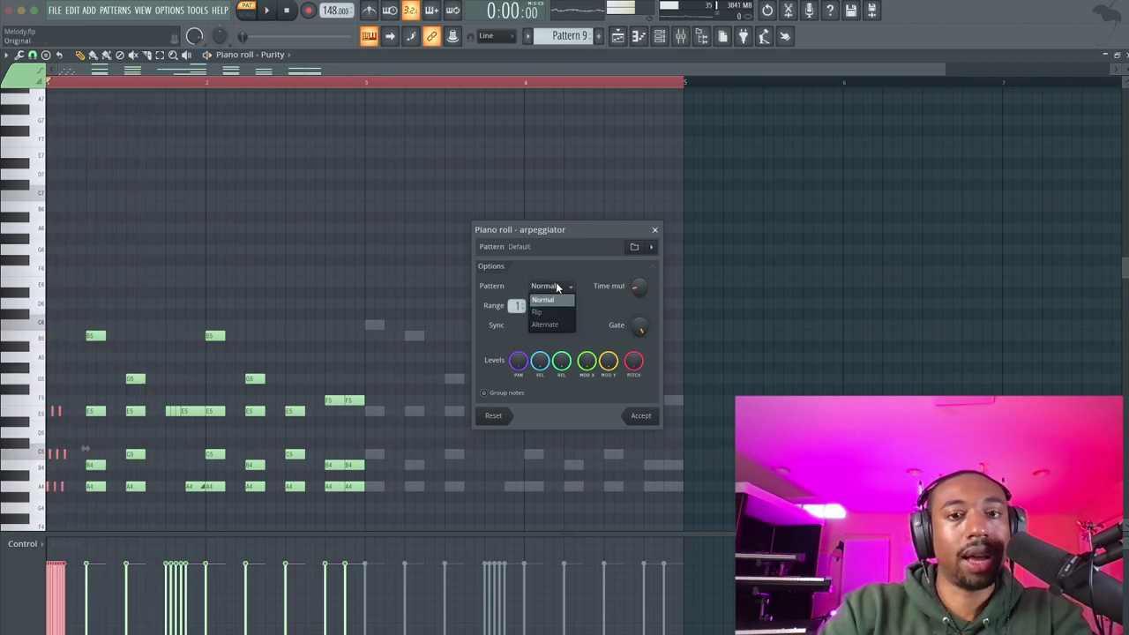
{"action": "left_click", "coordinate": [565, 323]}
{"action": "left_click", "coordinate": [543, 335]}
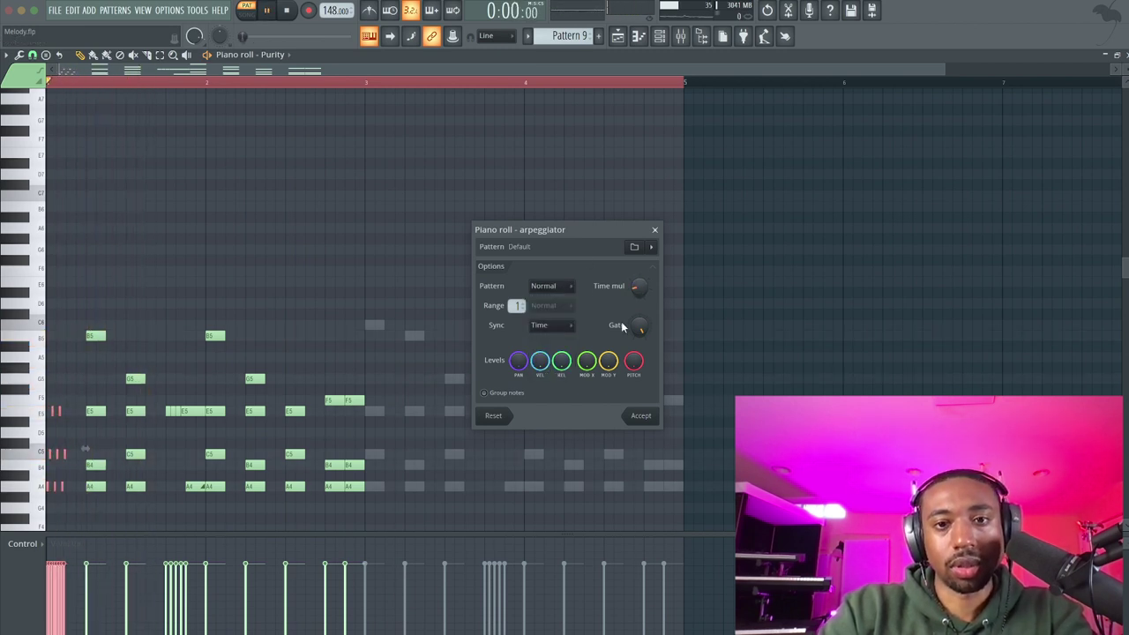
{"action": "key", "text": "space"}
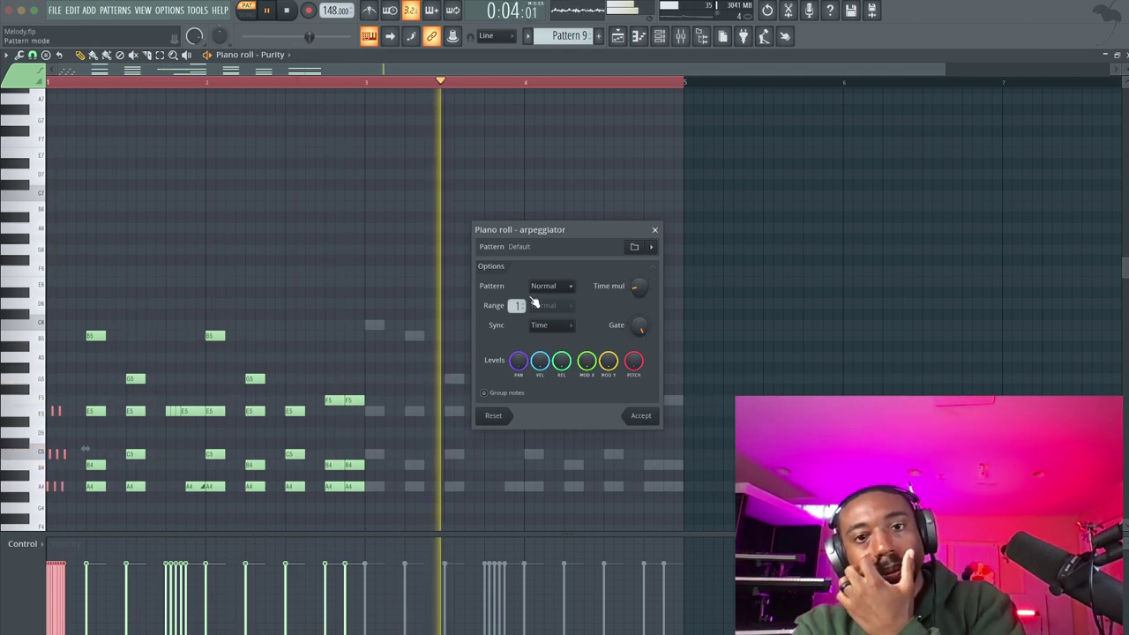
- Set the arpeggiator range to 3, apply it to the first chord and play Pattern 9 from the channel rack
{"action": "left_click_drag", "start_coordinate": [518, 306], "coordinate": [517, 287]}
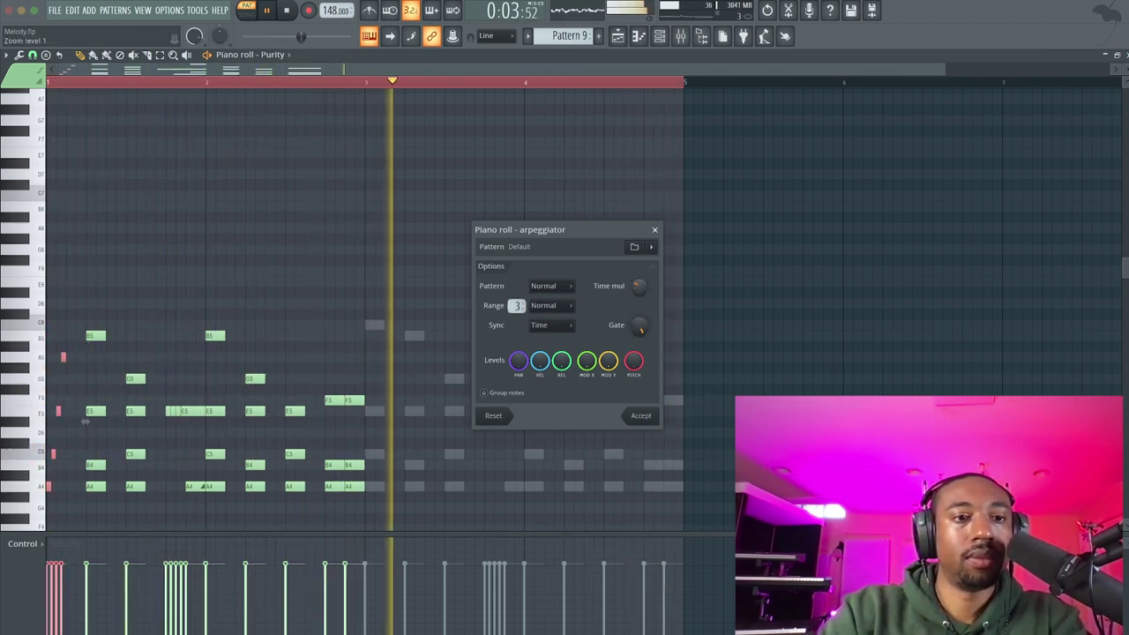
{"action": "key", "text": "space"}
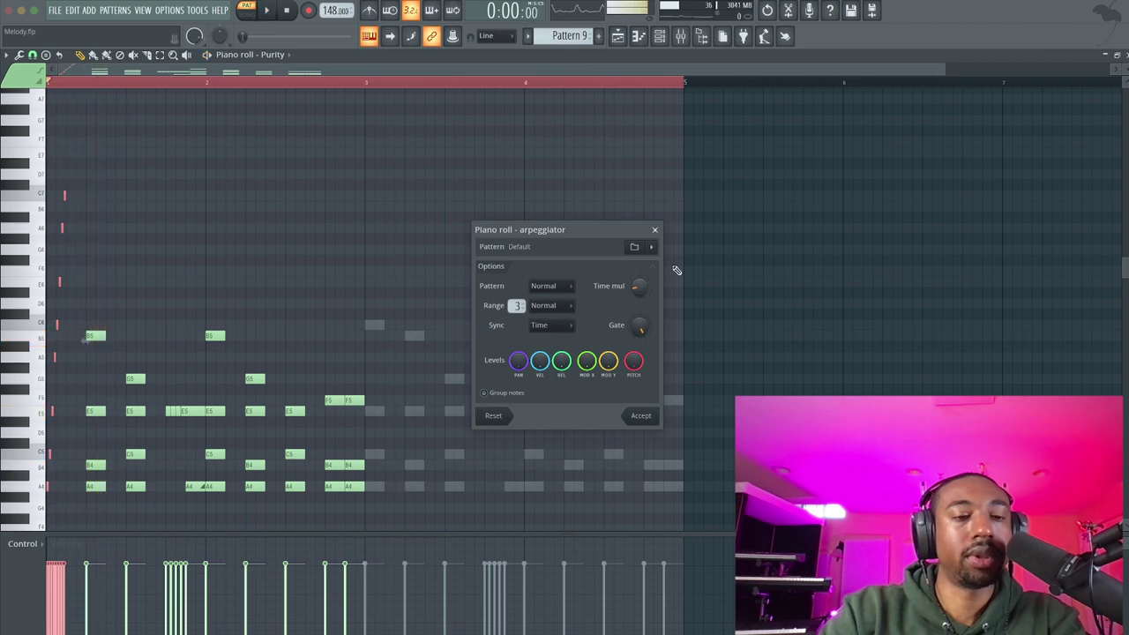
{"action": "key", "text": "space"}
{"action": "key", "text": "space"}
{"action": "left_click", "coordinate": [641, 415]}
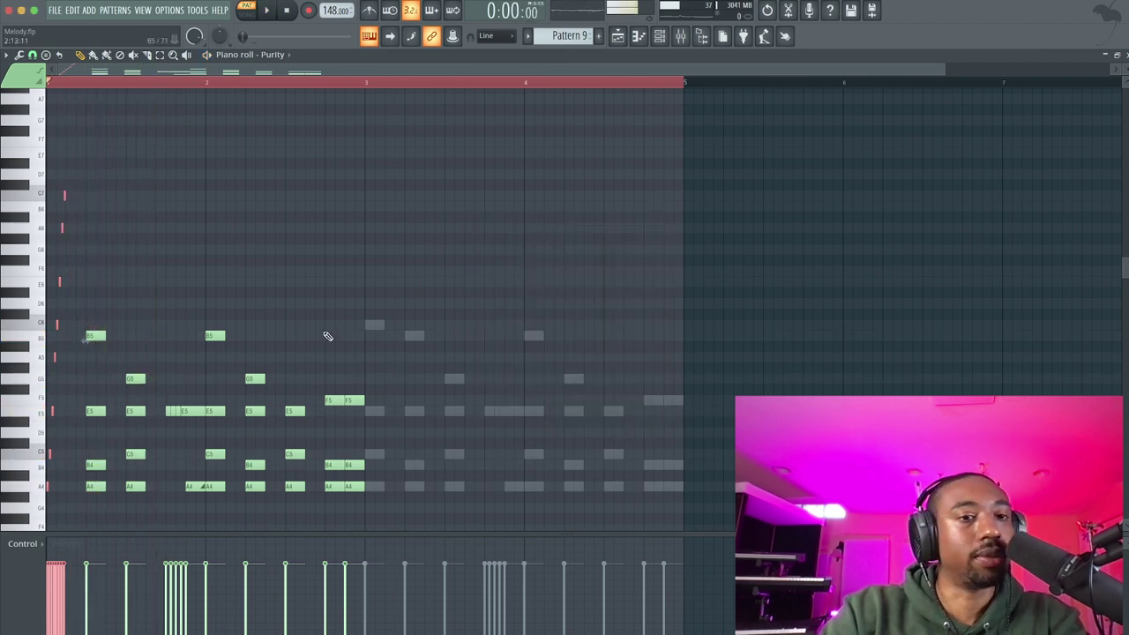
{"action": "key", "text": "space"}
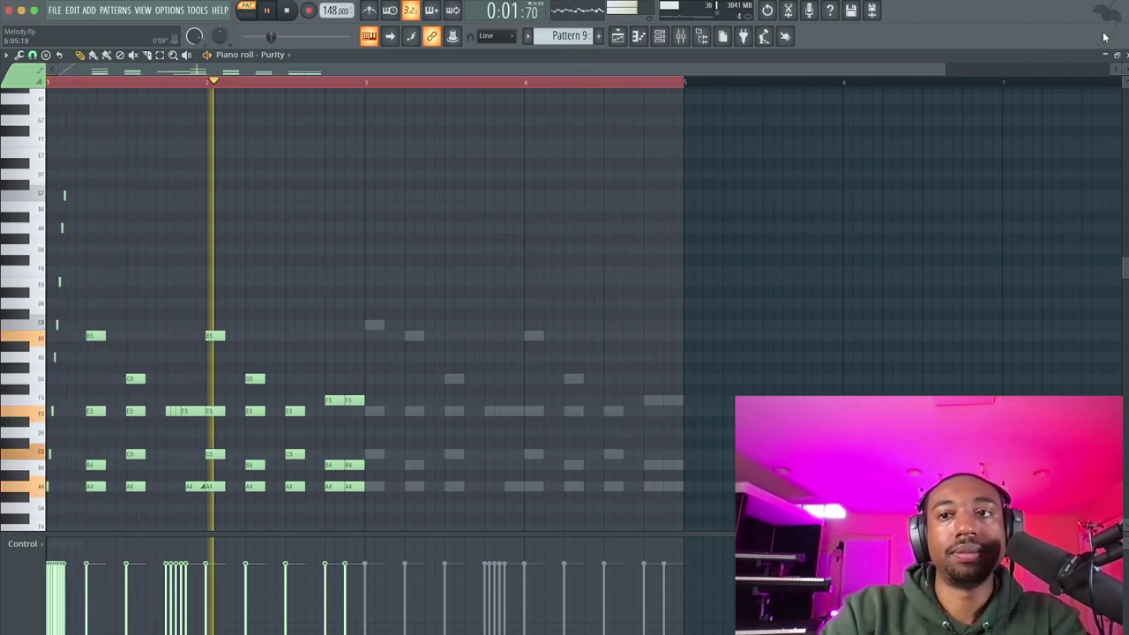
{"action": "key", "text": "F6"}
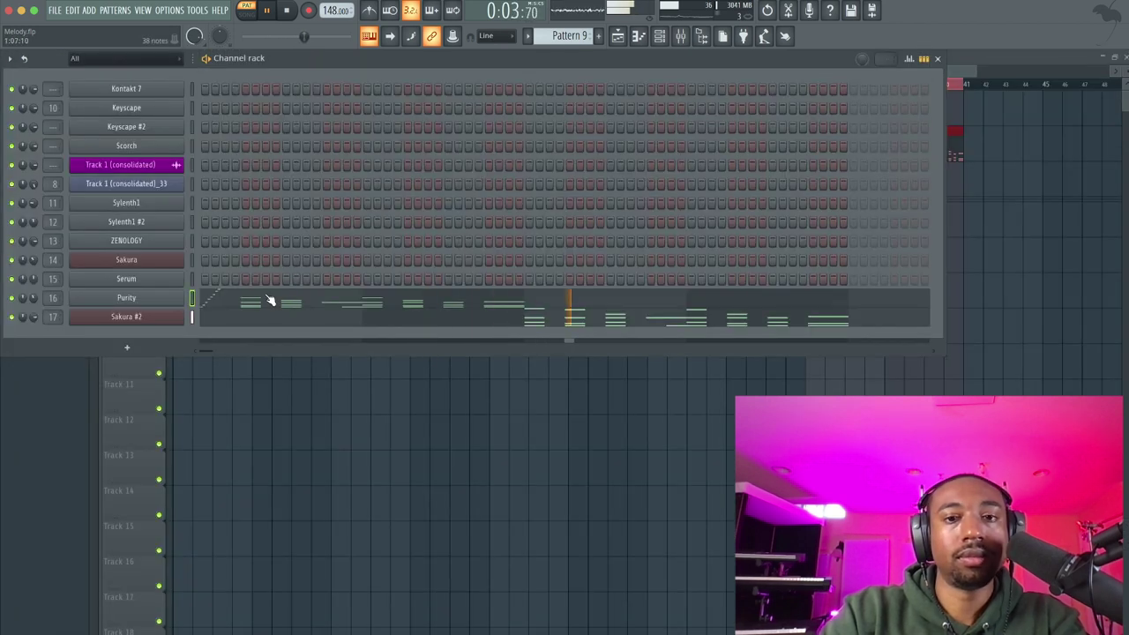
- Open the Sakura #2 presets library and load ATM CreepShow FG from the Atmosphere bank
{"action": "left_click", "coordinate": [119, 319]}
{"action": "left_click", "coordinate": [354, 233]}
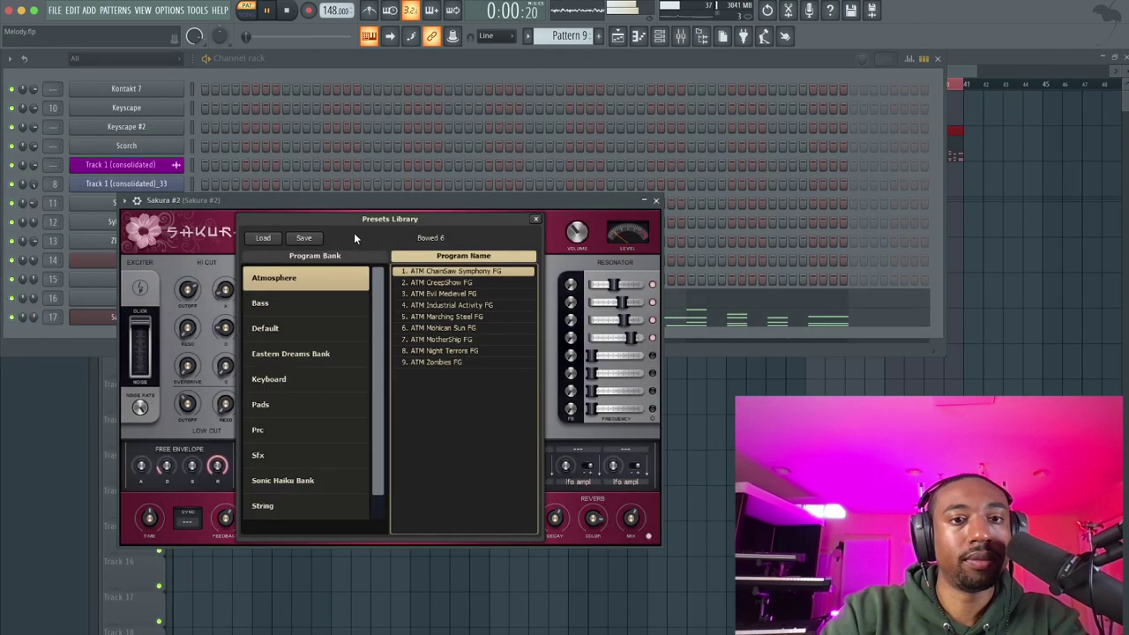
{"action": "left_click", "coordinate": [445, 282]}
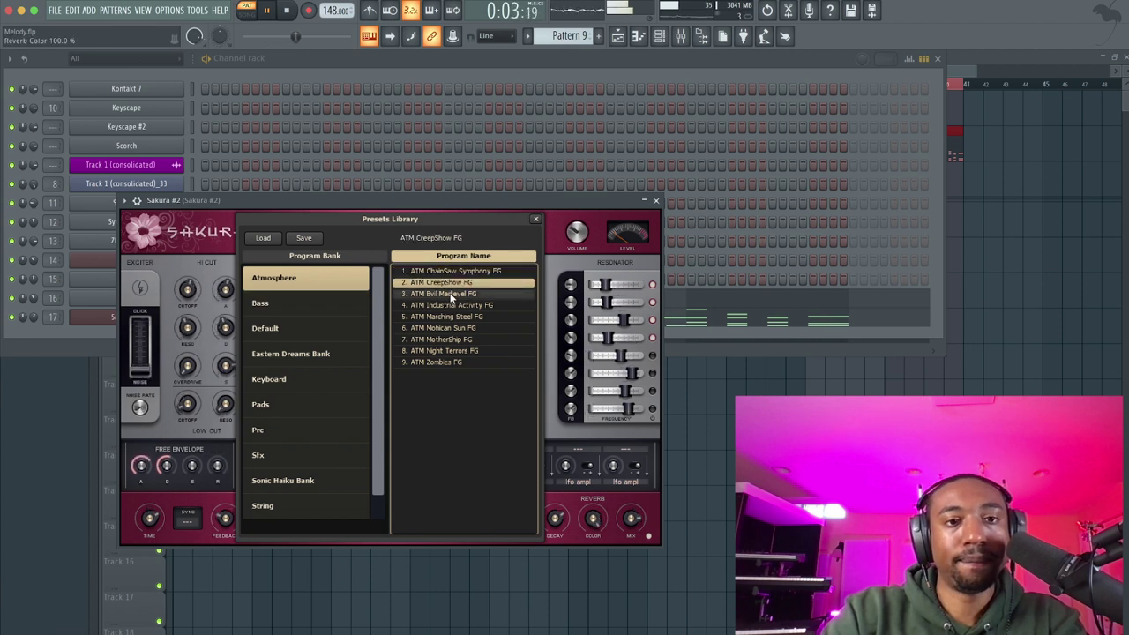
- Audition Sakura #2's Keyboard bank, from the Foggy Grand Piano and Hohner D6 presets through KBD Sakura Dan Stage EP FG
{"action": "left_click", "coordinate": [297, 379]}
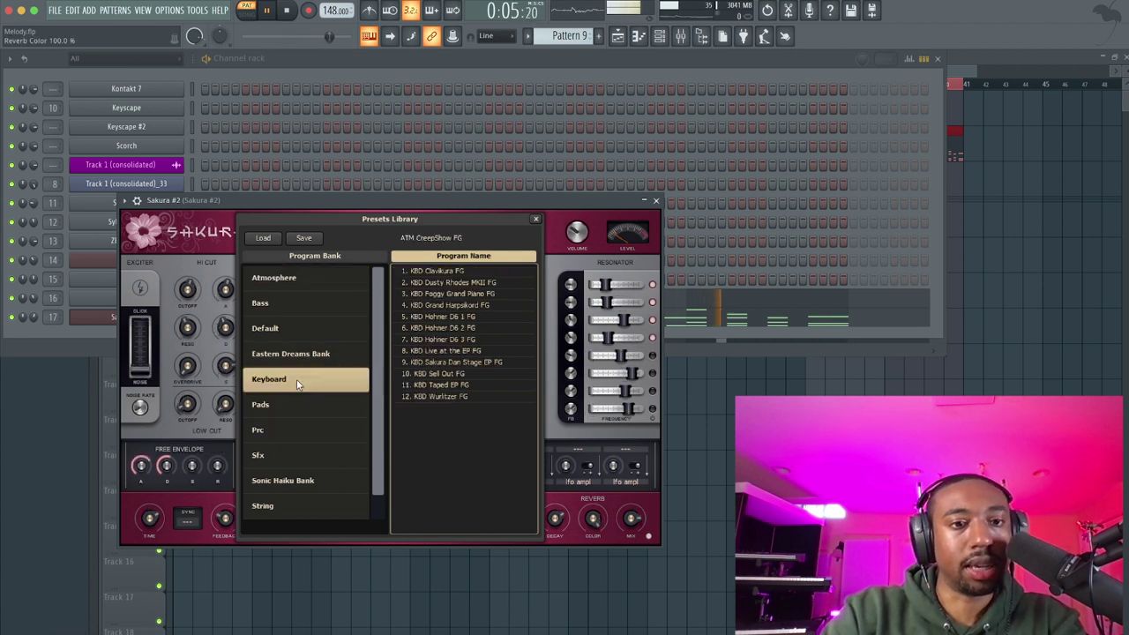
{"action": "left_click", "coordinate": [451, 294]}
{"action": "left_click", "coordinate": [466, 328]}
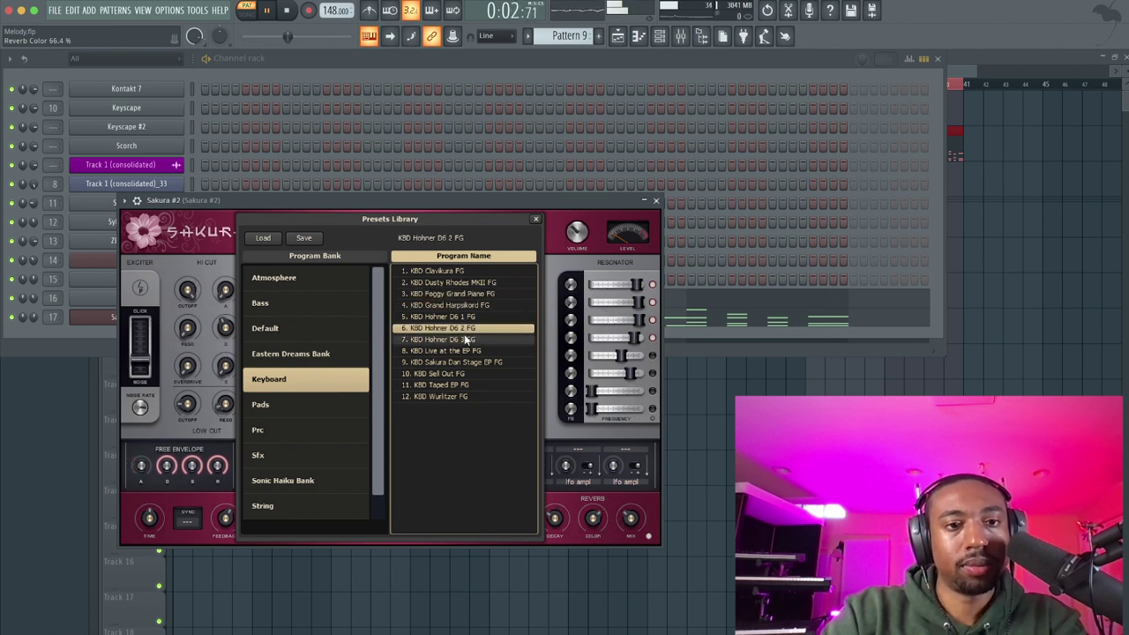
{"action": "left_click", "coordinate": [466, 340]}
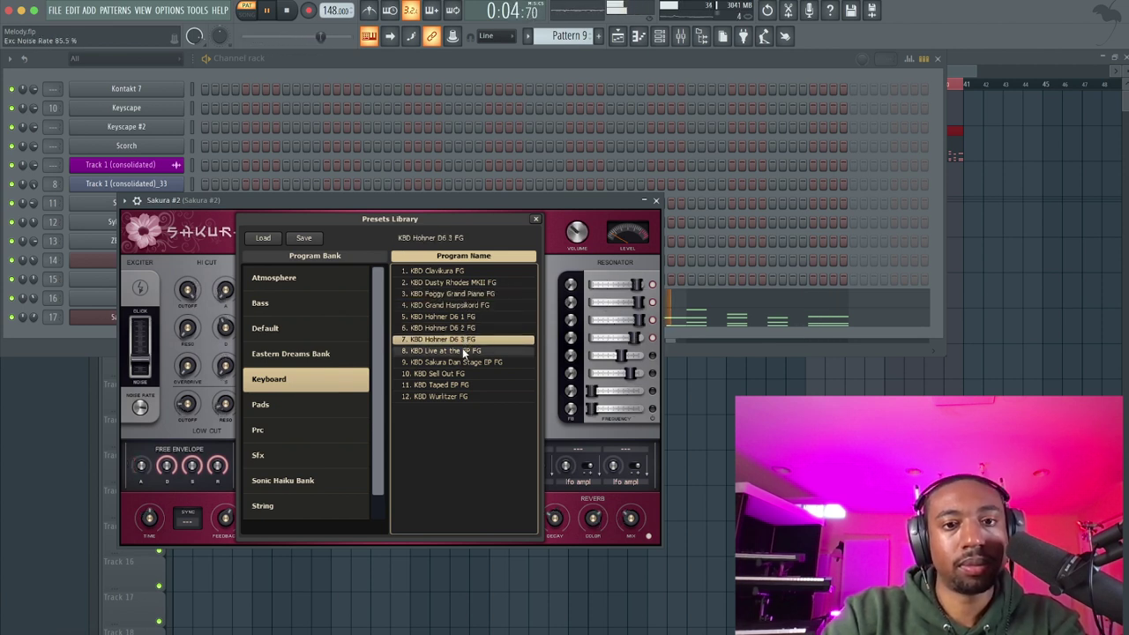
{"action": "left_click", "coordinate": [465, 351]}
{"action": "left_click", "coordinate": [461, 362]}
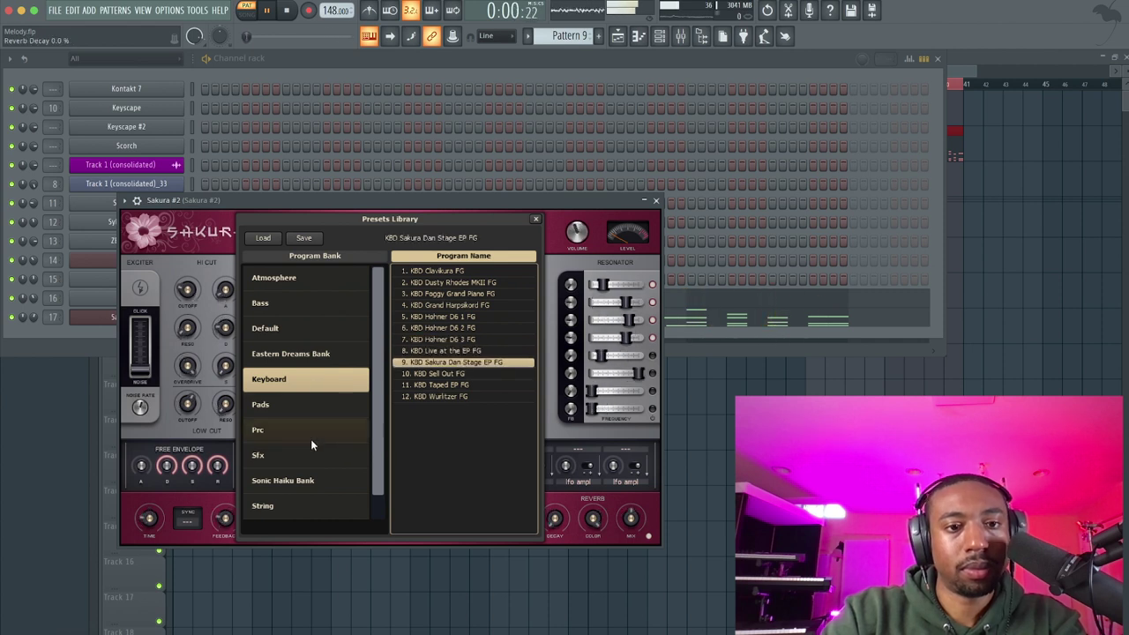
- Try Drama Keys from Sakura #2's Default bank, load Violin 1 instead and close the instrument
{"action": "left_click", "coordinate": [319, 328]}
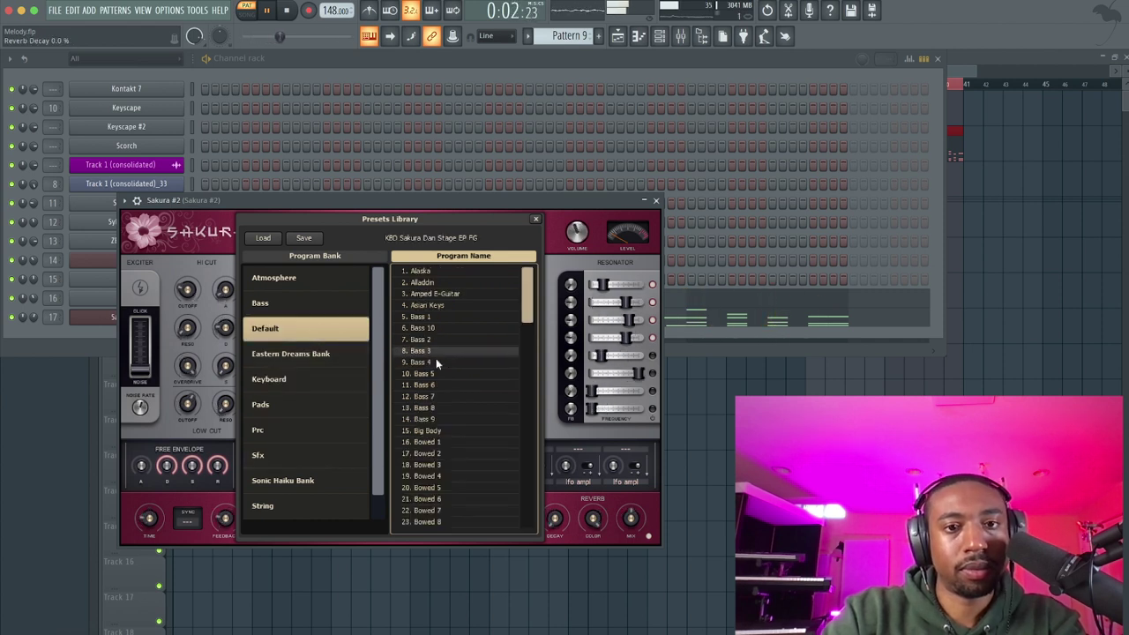
{"action": "scroll", "coordinate": [435, 358], "scroll_direction": "down", "scroll_amount": 9}
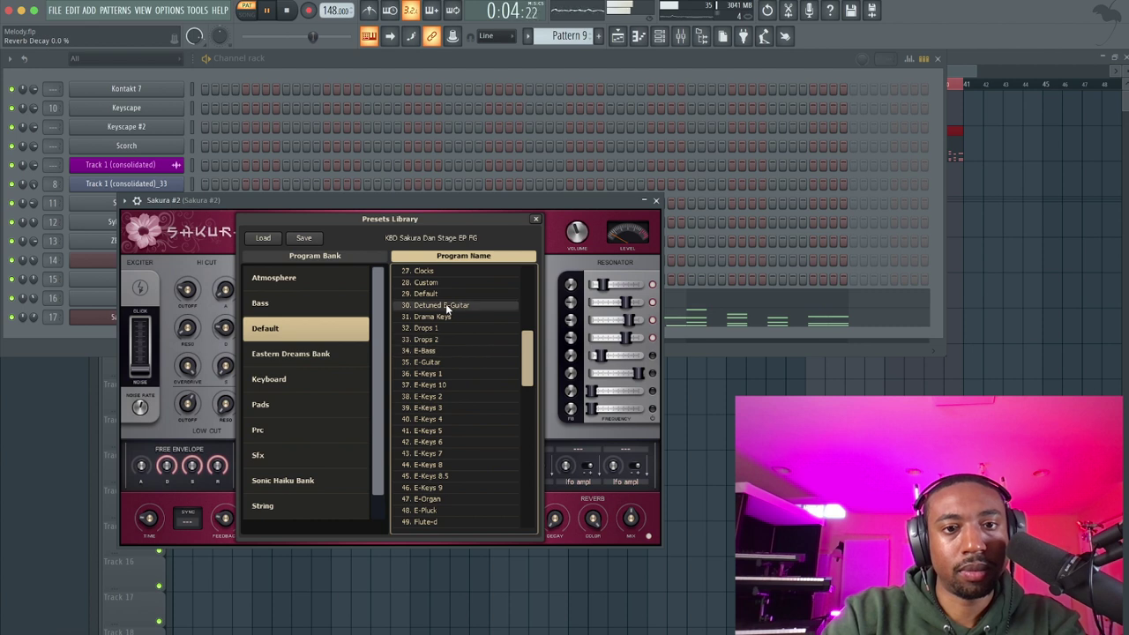
{"action": "left_click", "coordinate": [447, 316]}
{"action": "scroll", "coordinate": [445, 344], "scroll_direction": "down", "scroll_amount": 18}
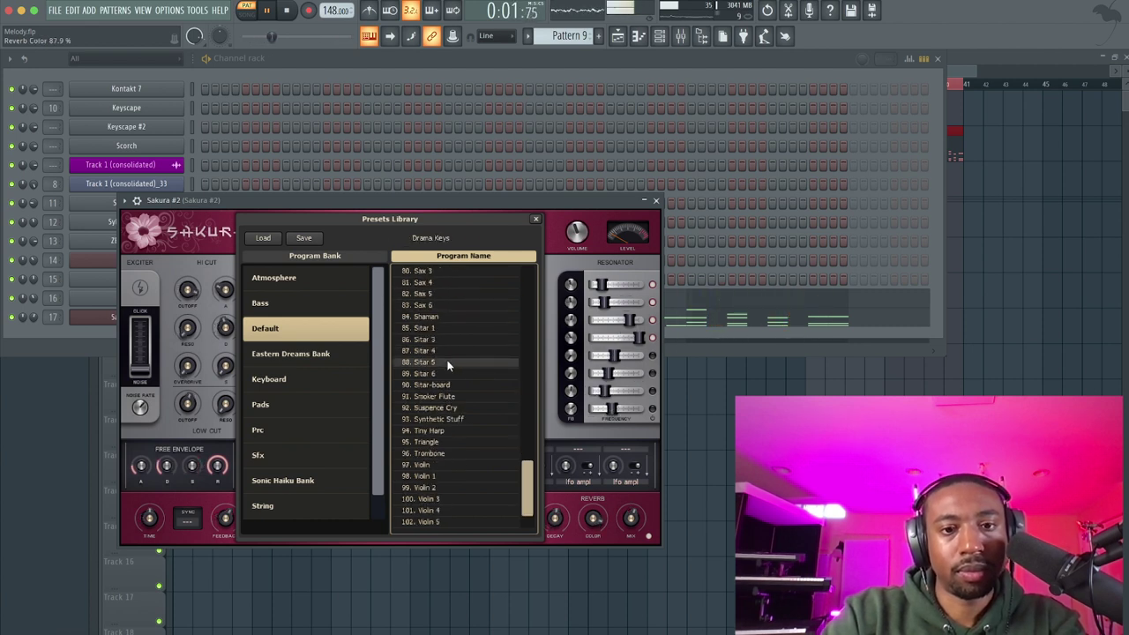
{"action": "left_click", "coordinate": [435, 476]}
{"action": "scroll", "coordinate": [440, 474], "scroll_direction": "down", "scroll_amount": 2}
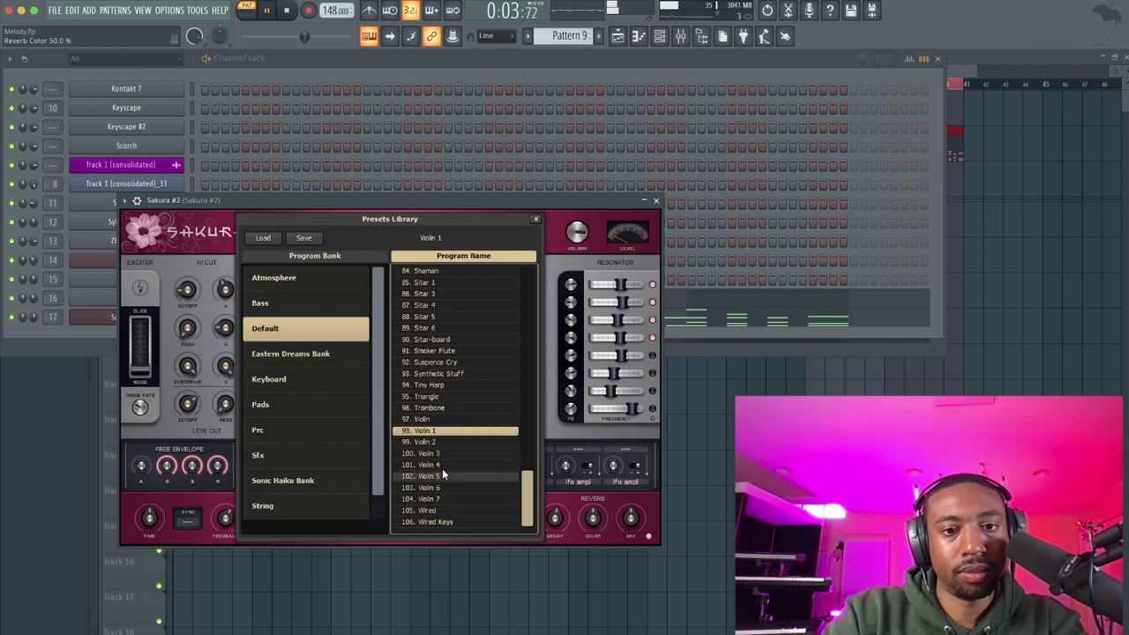
{"action": "left_click", "coordinate": [657, 202]}
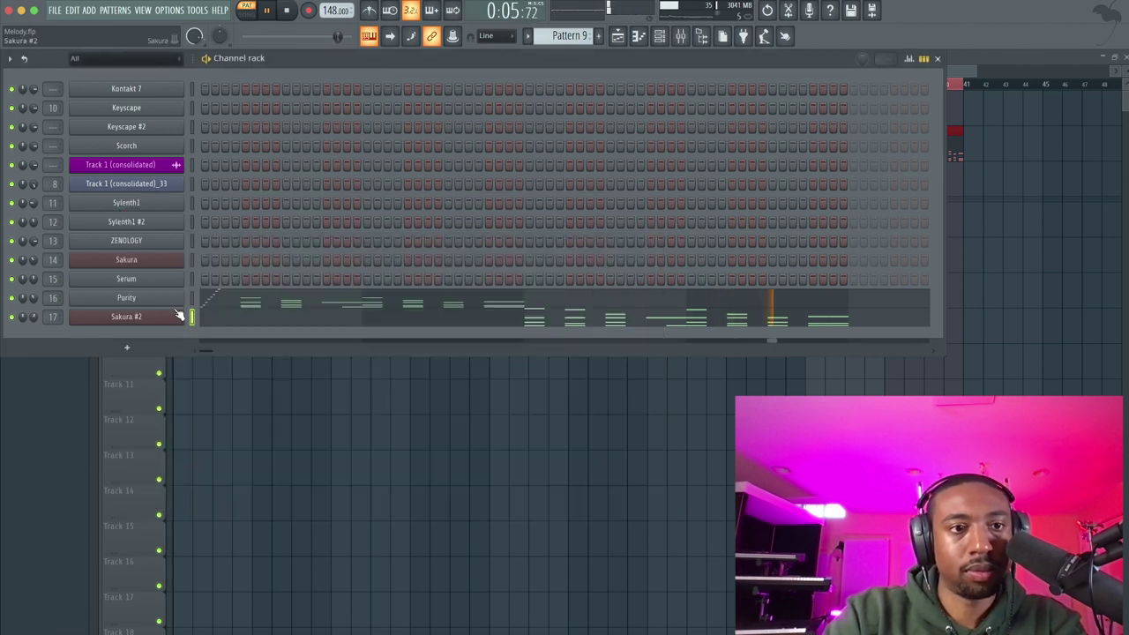
- Adjust the Sakura #2 channel volume to about 84% and return to the playlist
{"action": "left_click_drag", "start_coordinate": [33, 317], "coordinate": [33, 326]}
{"action": "right_click", "coordinate": [345, 438]}
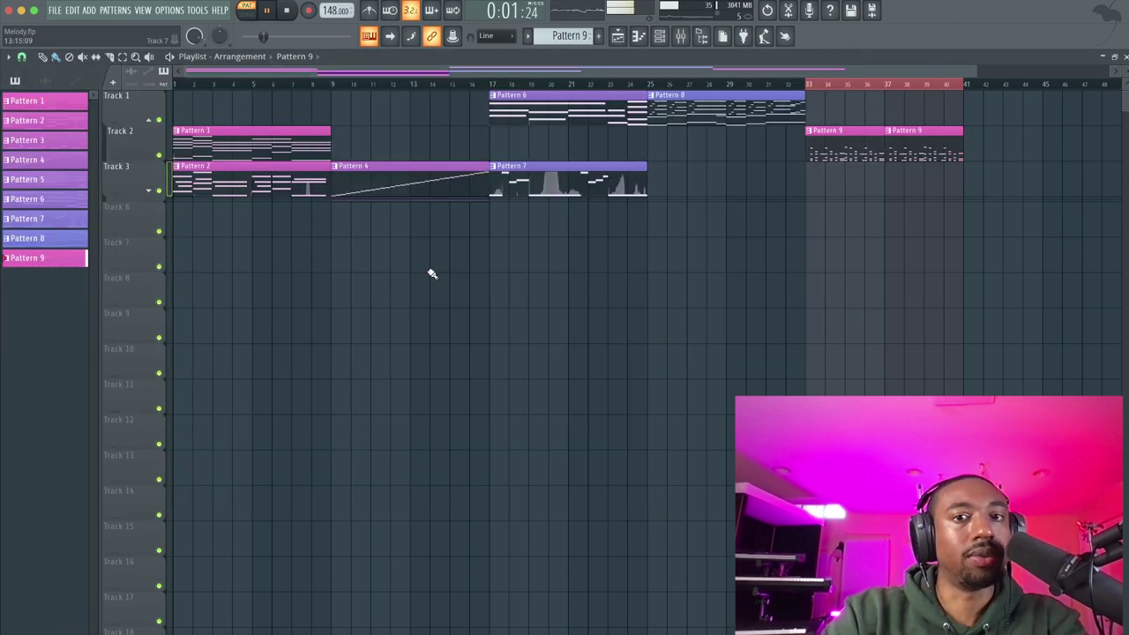
{"action": "key", "text": "F6"}
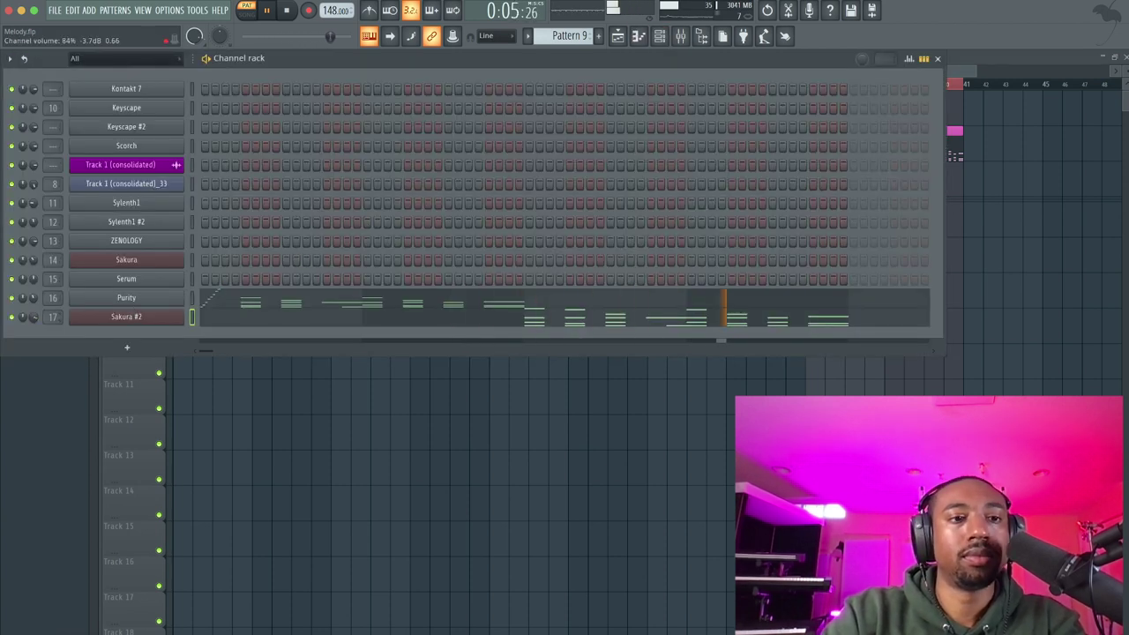
{"action": "key", "text": "F6"}
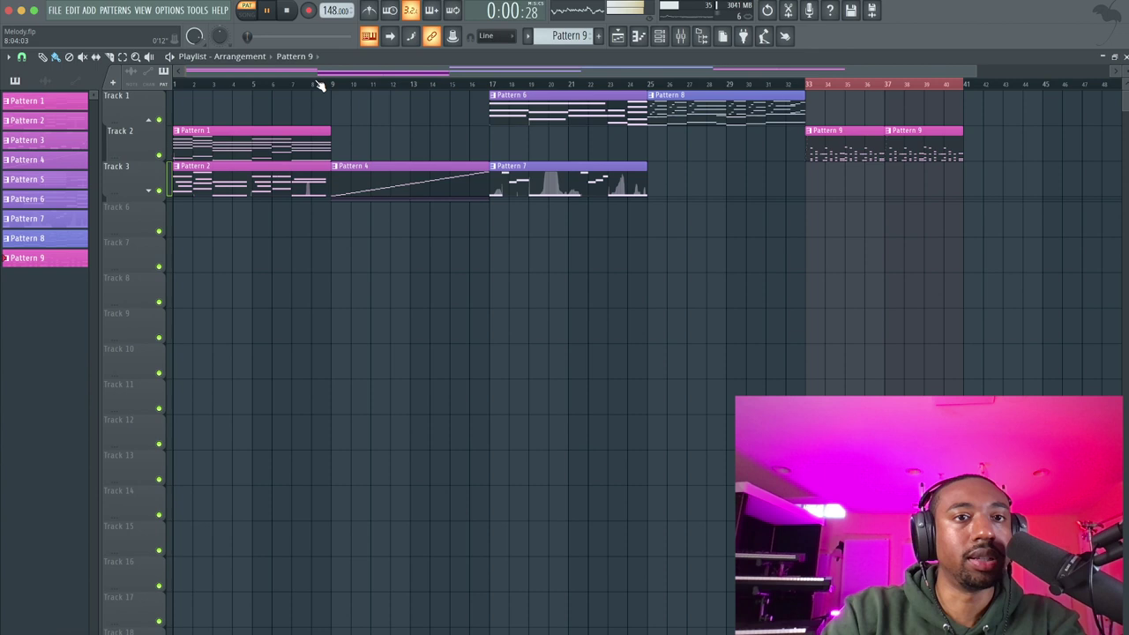
- Stop Pattern 9, switch playback to song mode, clear the time selection from bar 33 and save the project
{"action": "left_click", "coordinate": [251, 14]}
{"action": "key", "text": "space"}
{"action": "left_click", "coordinate": [522, 81], "text": "super"}
{"action": "key", "text": "super+s"}
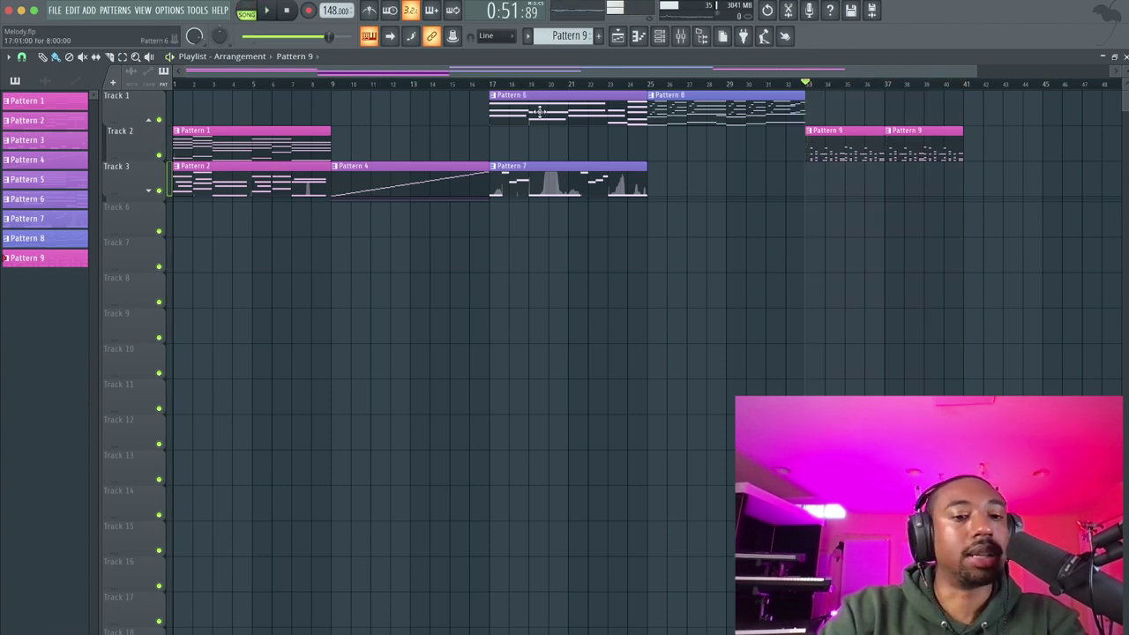
- Listen to the arrangement from bar 17, and play it again from the beginning
{"action": "scroll", "coordinate": [529, 110], "scroll_direction": "down", "scroll_amount": 3}
{"action": "left_click", "coordinate": [393, 84]}
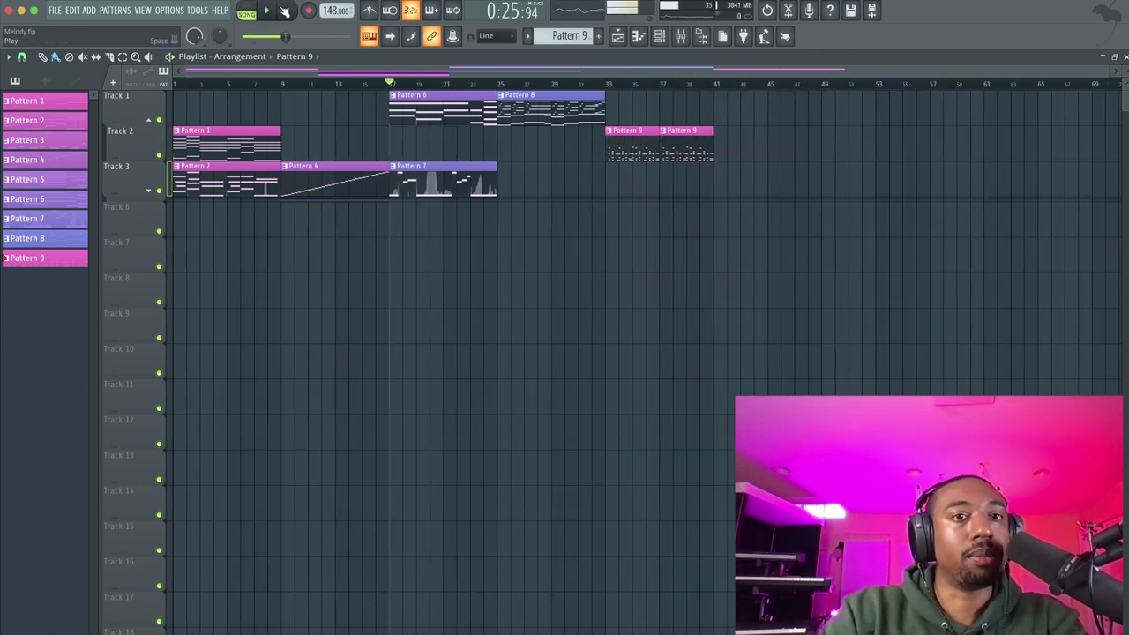
{"action": "left_click", "coordinate": [287, 11]}
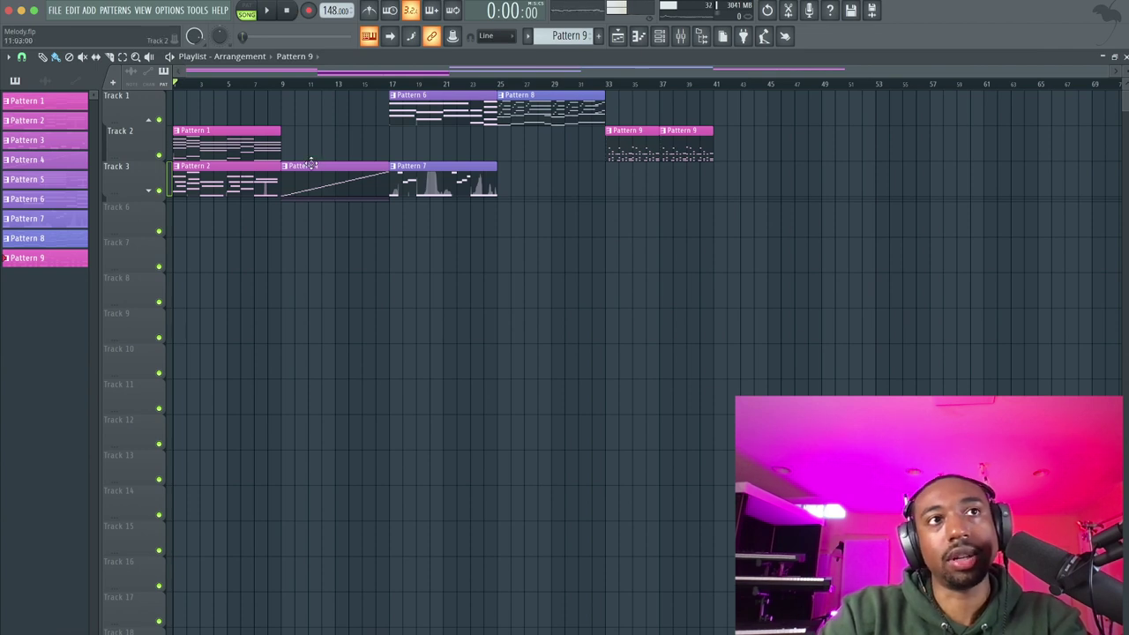
{"action": "key", "text": "space"}
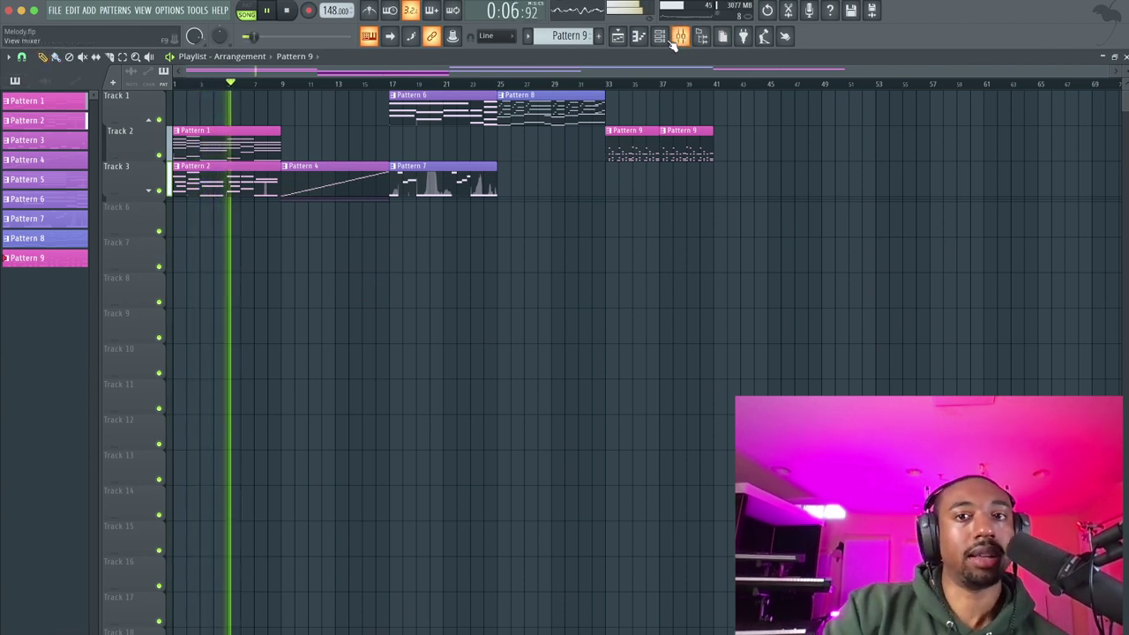
- Stop playback and add an Ample Guitar L instrument to the channel rack
{"action": "key", "text": "F6"}
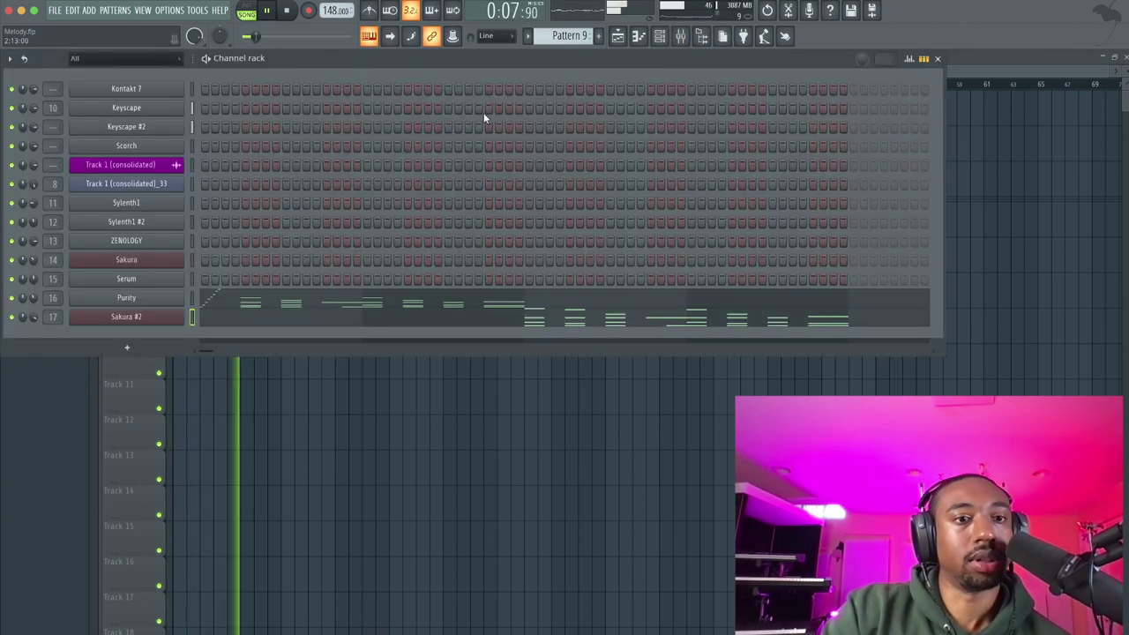
{"action": "left_click", "coordinate": [128, 347]}
{"action": "key", "text": "space"}
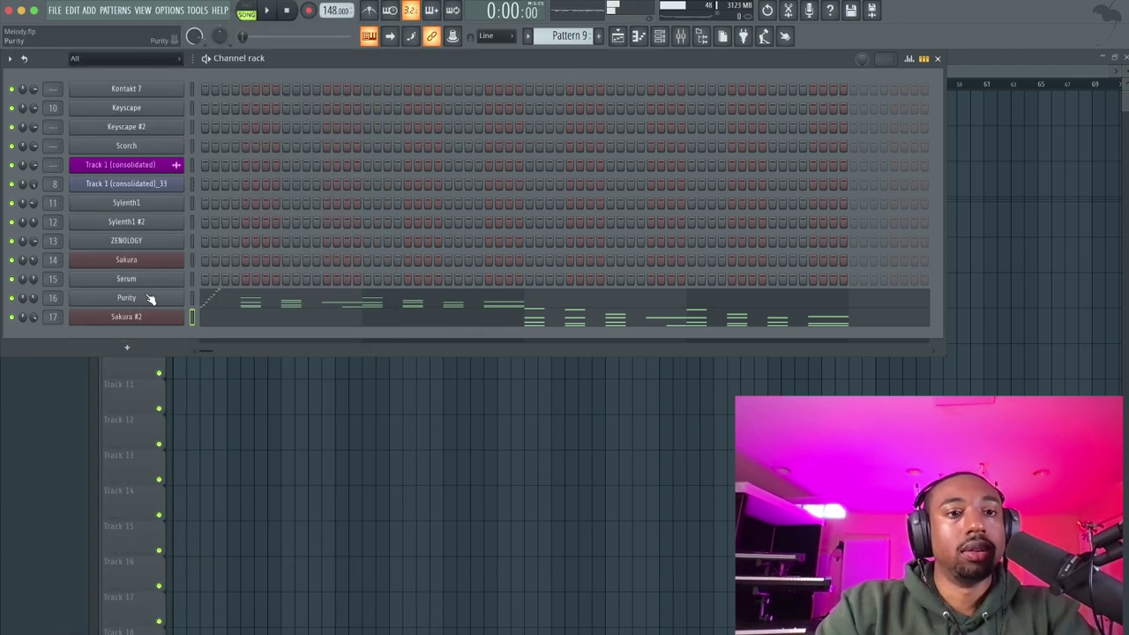
{"action": "left_click", "coordinate": [126, 345]}
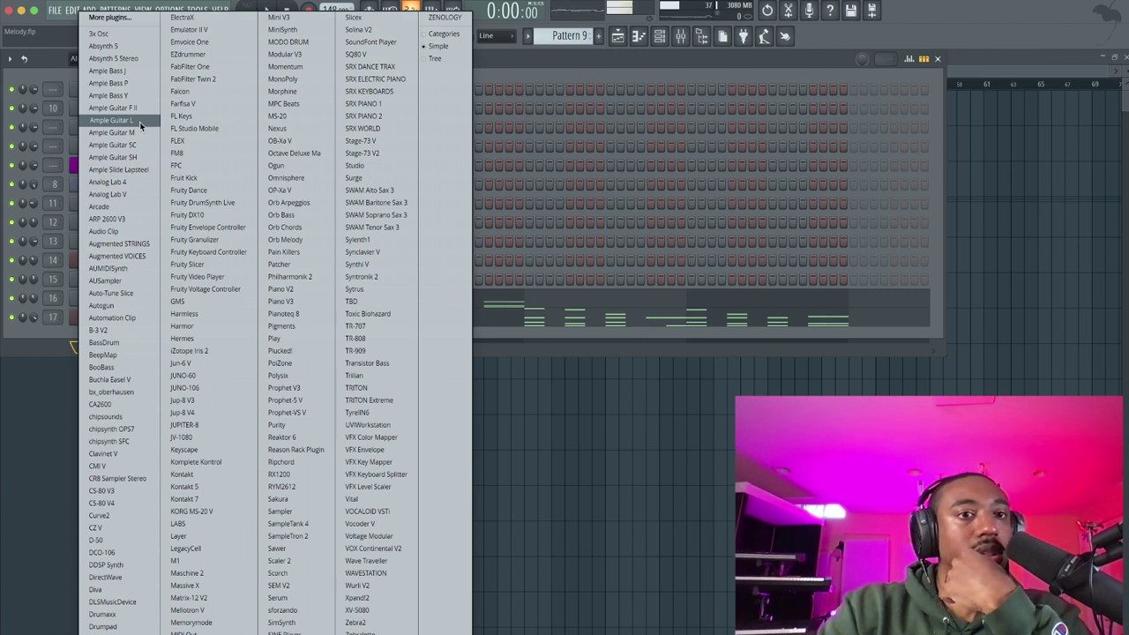
{"action": "left_click", "coordinate": [139, 121]}
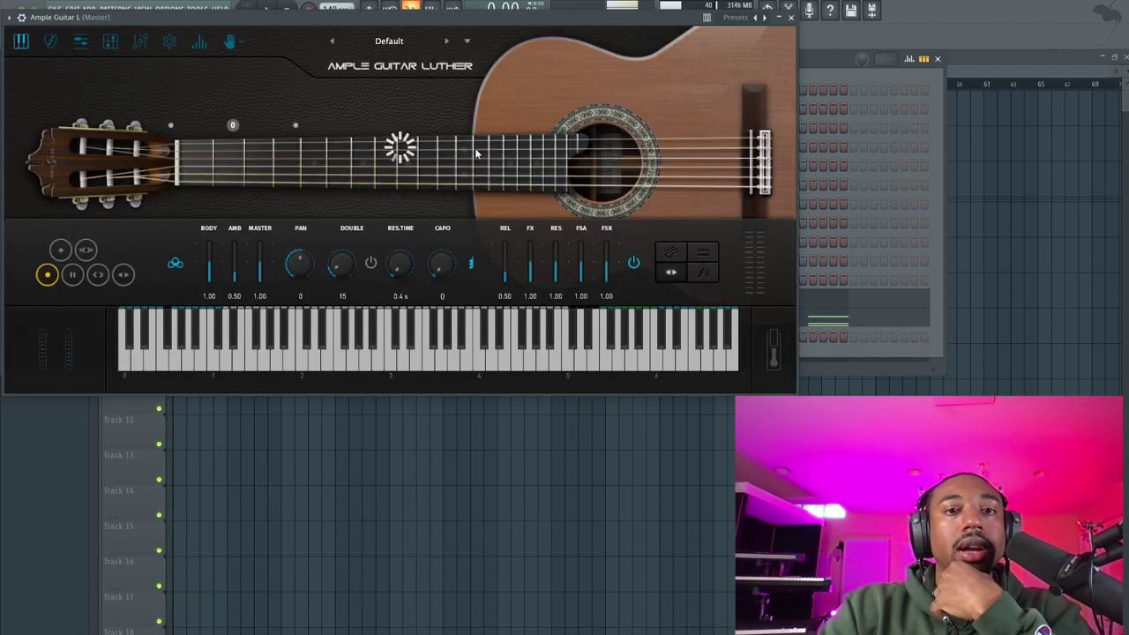
- Turn off Ample Guitar L's reverb and echo effects, check its equalizer and close the instrument
{"action": "left_click", "coordinate": [142, 45]}
{"action": "left_click", "coordinate": [25, 346]}
{"action": "left_click", "coordinate": [66, 320]}
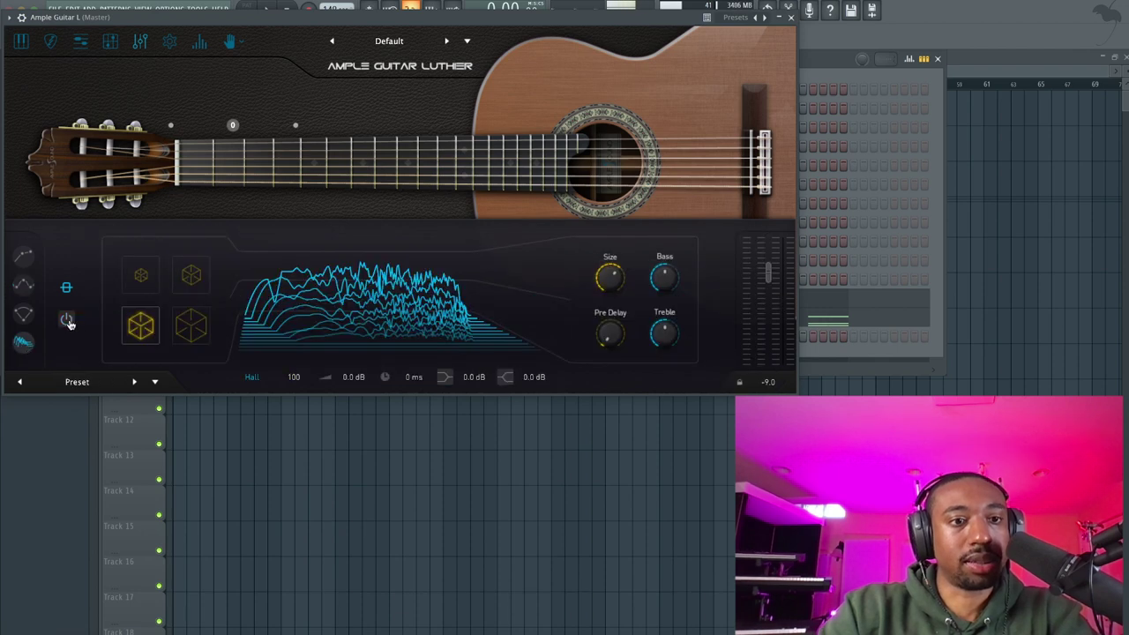
{"action": "left_click", "coordinate": [24, 316]}
{"action": "left_click", "coordinate": [66, 320]}
{"action": "left_click", "coordinate": [25, 286]}
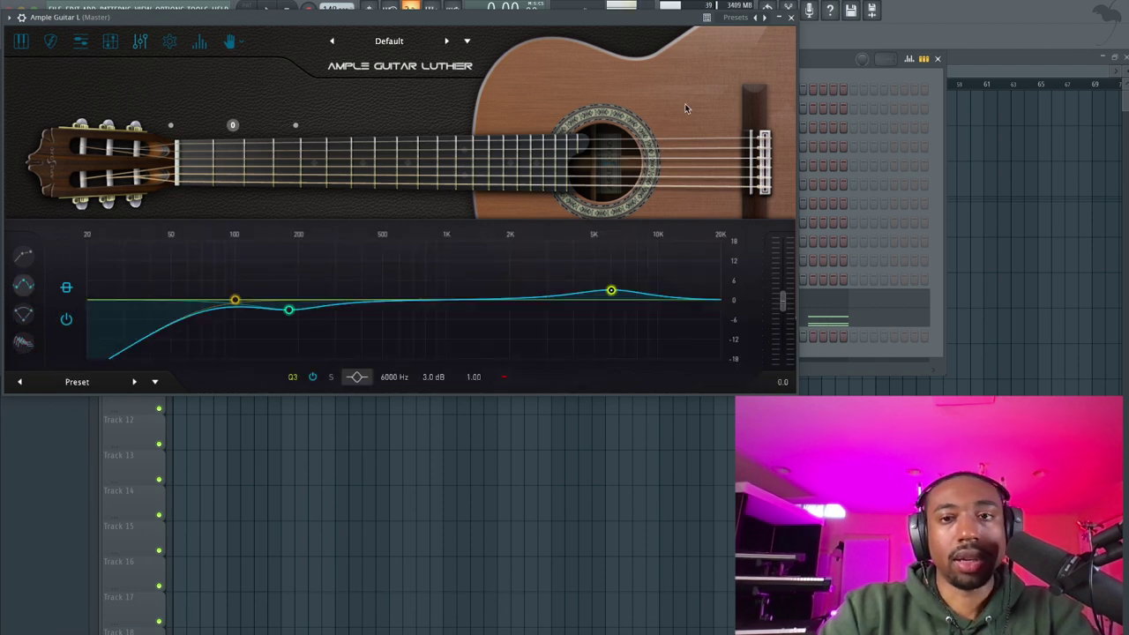
{"action": "left_click", "coordinate": [791, 18]}
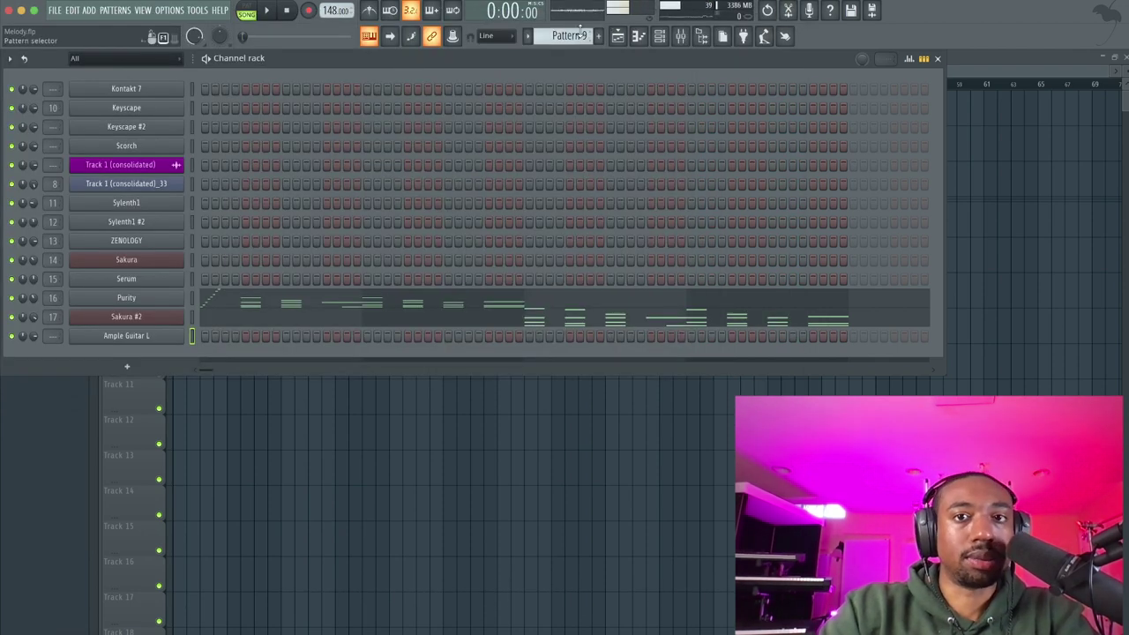
- Create the empty Pattern 10 and open the Ample Guitar L piano roll for it
{"action": "left_click", "coordinate": [573, 36]}
{"action": "left_click", "coordinate": [653, 40]}
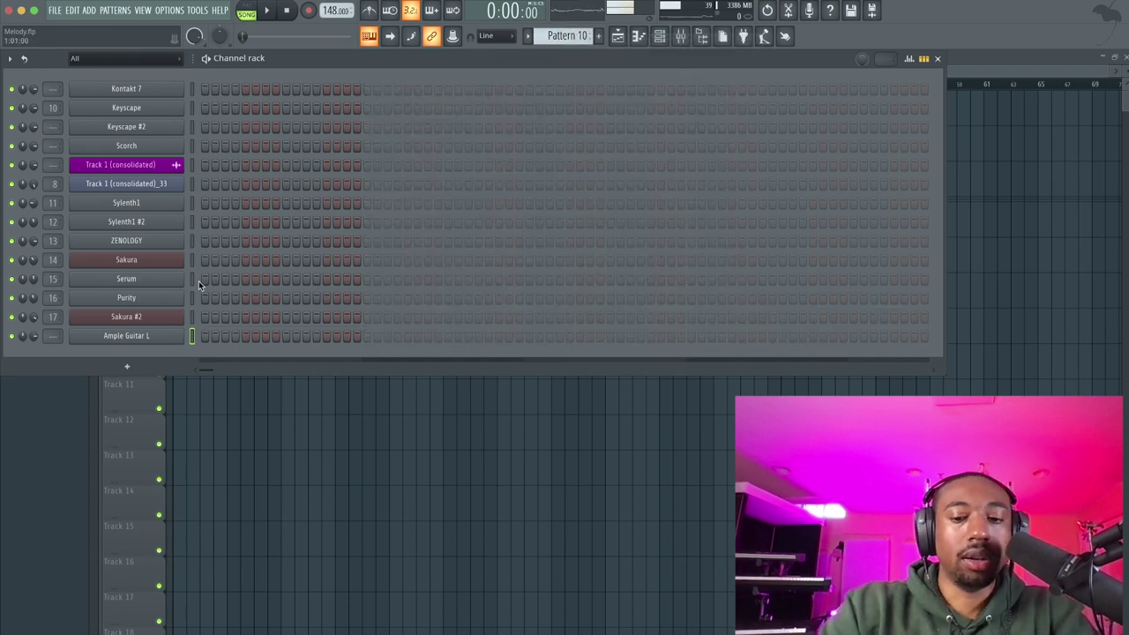
{"action": "key", "text": "F9"}
{"action": "right_click", "coordinate": [176, 331]}
{"action": "left_click", "coordinate": [198, 335]}
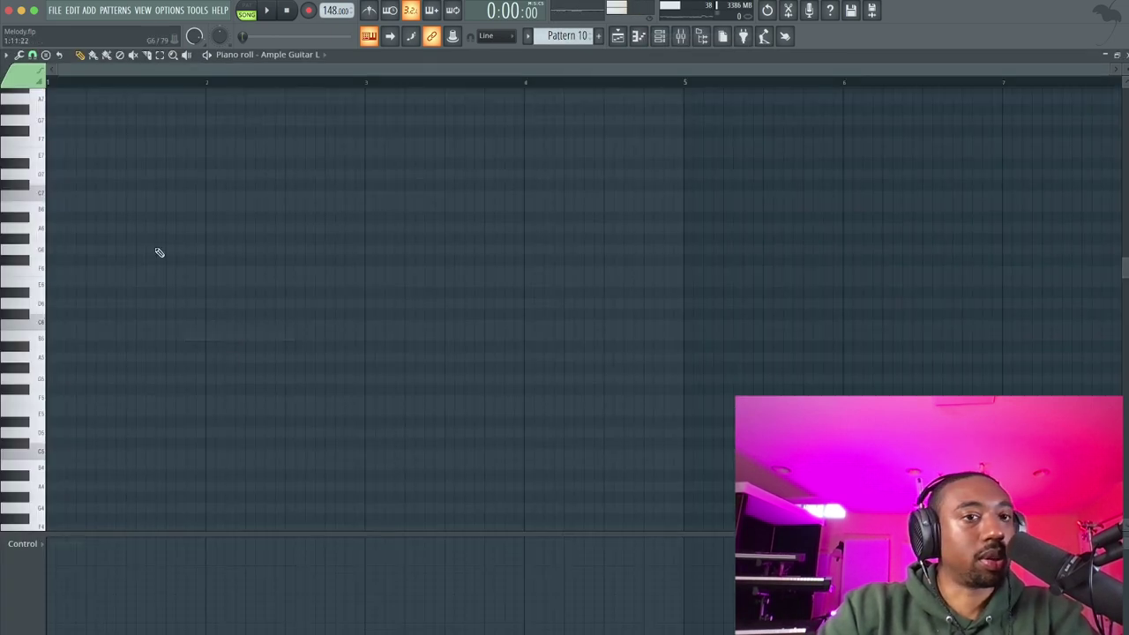
{"action": "scroll", "coordinate": [159, 253], "scroll_direction": "down", "scroll_amount": 3}
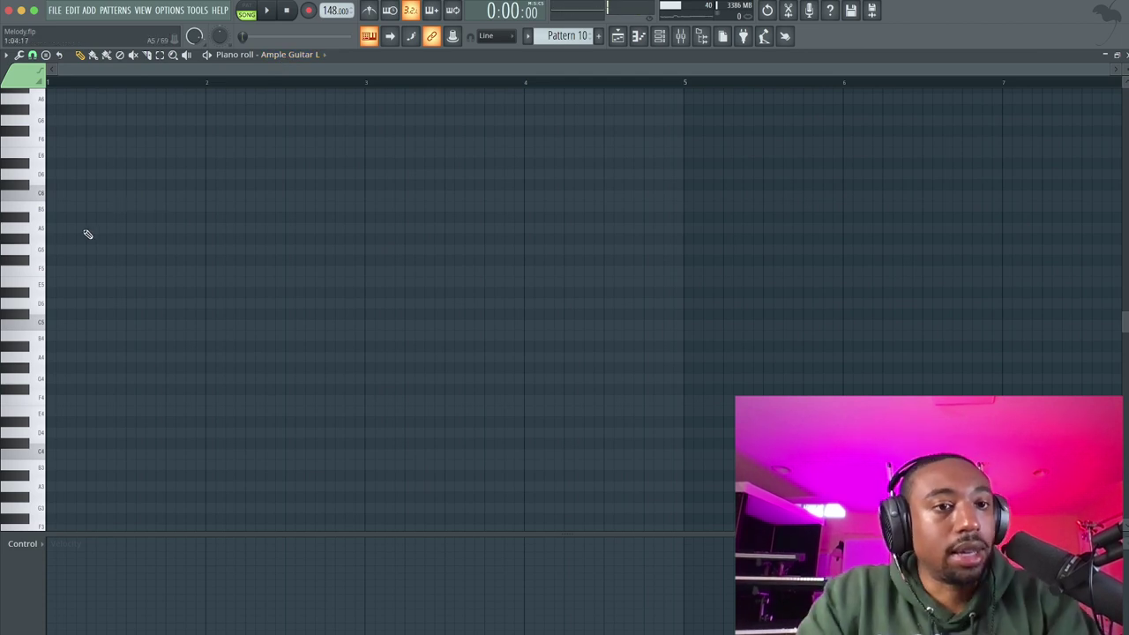
{"action": "left_click_drag", "start_coordinate": [74, 252], "coordinate": [206, 251]}
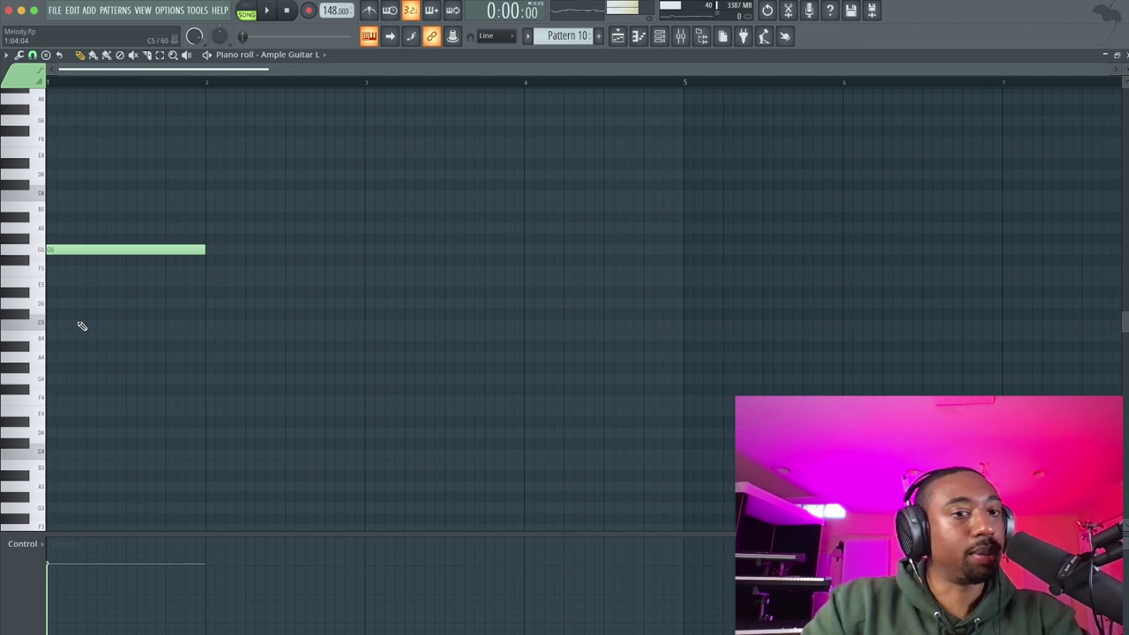
{"action": "right_click", "coordinate": [68, 253]}
{"action": "left_click", "coordinate": [59, 196]}
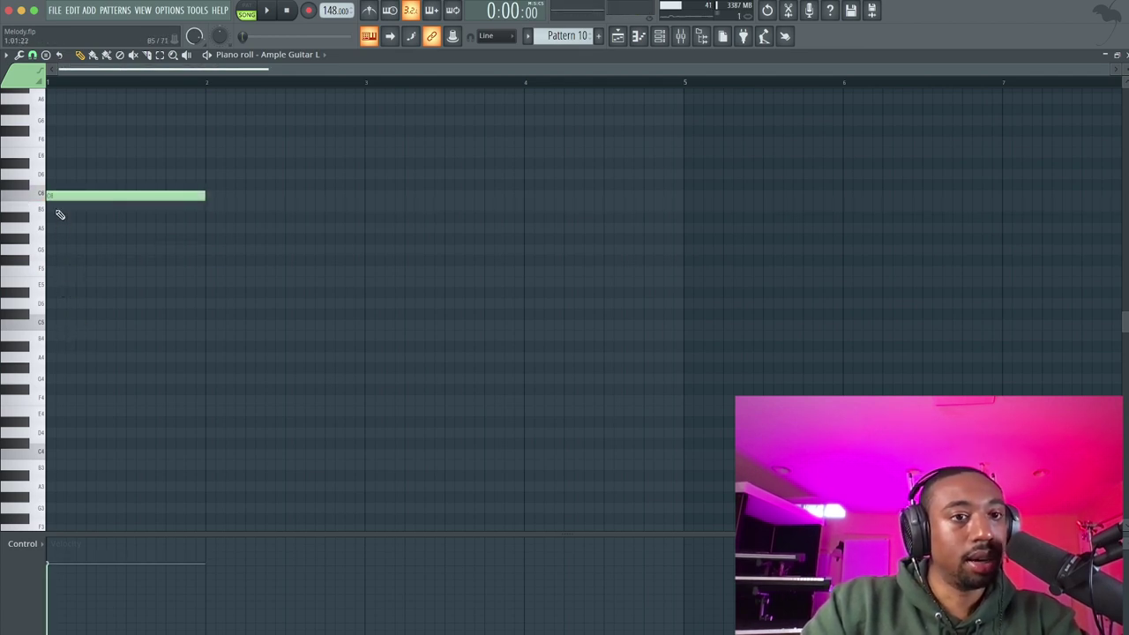
{"action": "right_click", "coordinate": [76, 197]}
- Switch to pattern mode and place one-bar notes C5, A4 and F4 from bar 1, each starting two steps after the previous
{"action": "left_click", "coordinate": [64, 325]}
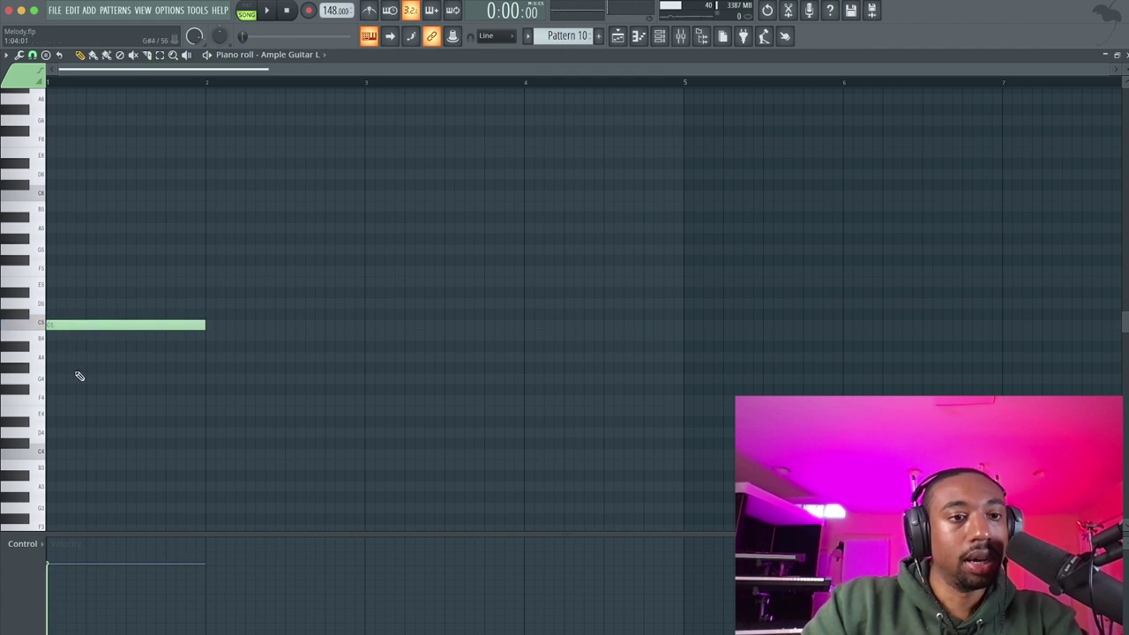
{"action": "left_click", "coordinate": [247, 11]}
{"action": "scroll", "coordinate": [93, 371], "scroll_direction": "down", "scroll_amount": 3}
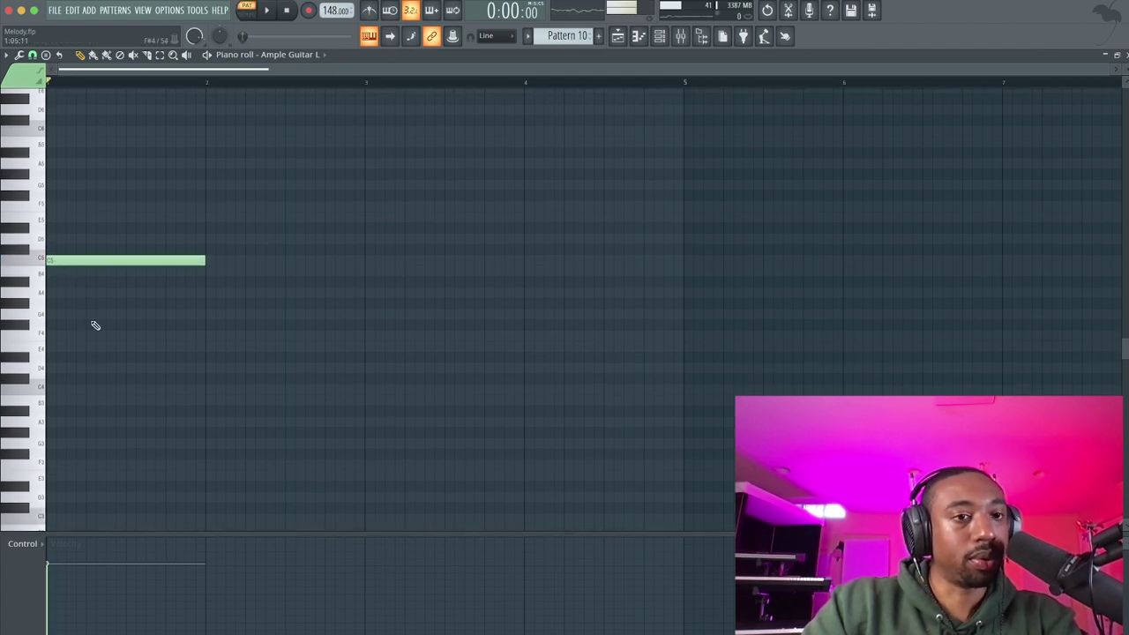
{"action": "left_click", "coordinate": [67, 294]}
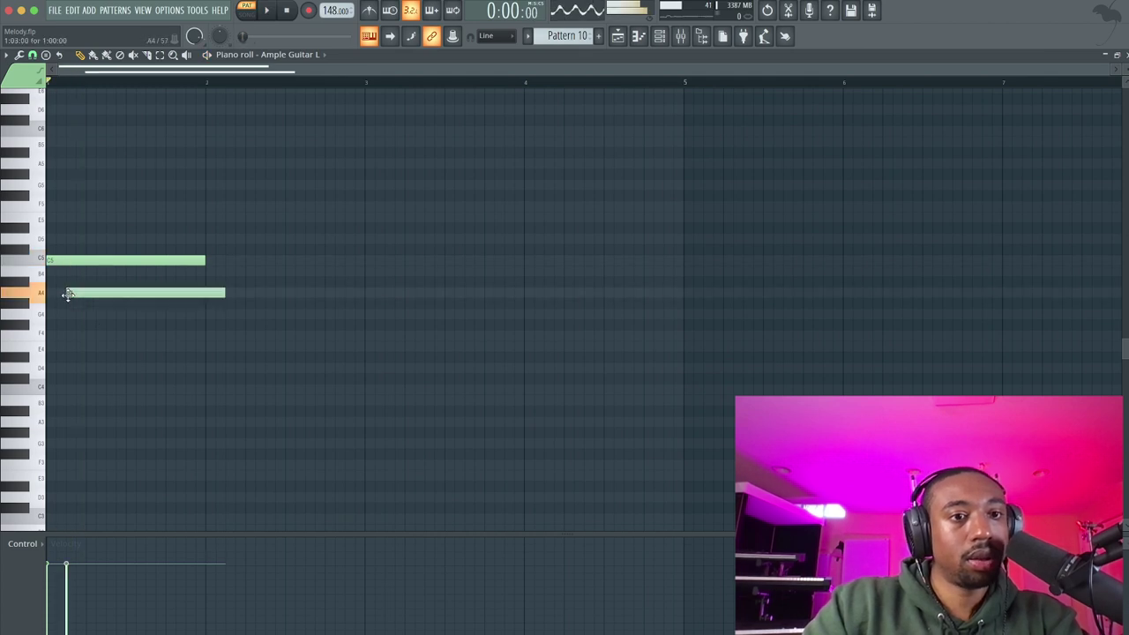
{"action": "left_click", "coordinate": [88, 336]}
- Play back the opening notes, then shorten the F4 and A4 notes to two steps each
{"action": "key", "text": "space"}
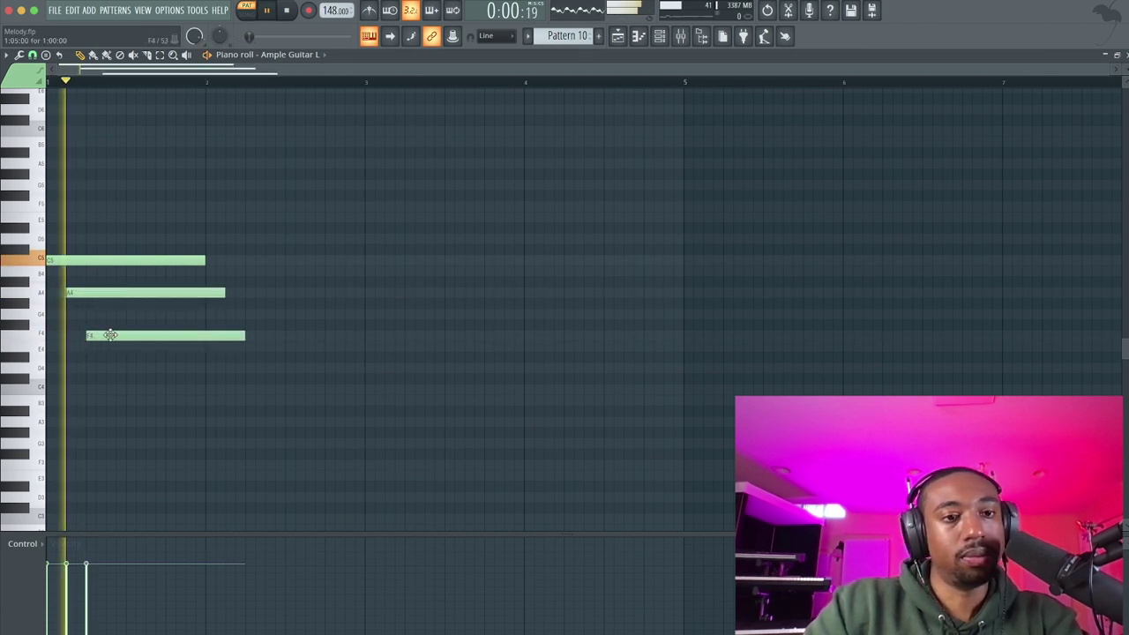
{"action": "key", "text": "space"}
{"action": "left_click_drag", "start_coordinate": [240, 337], "coordinate": [105, 336]}
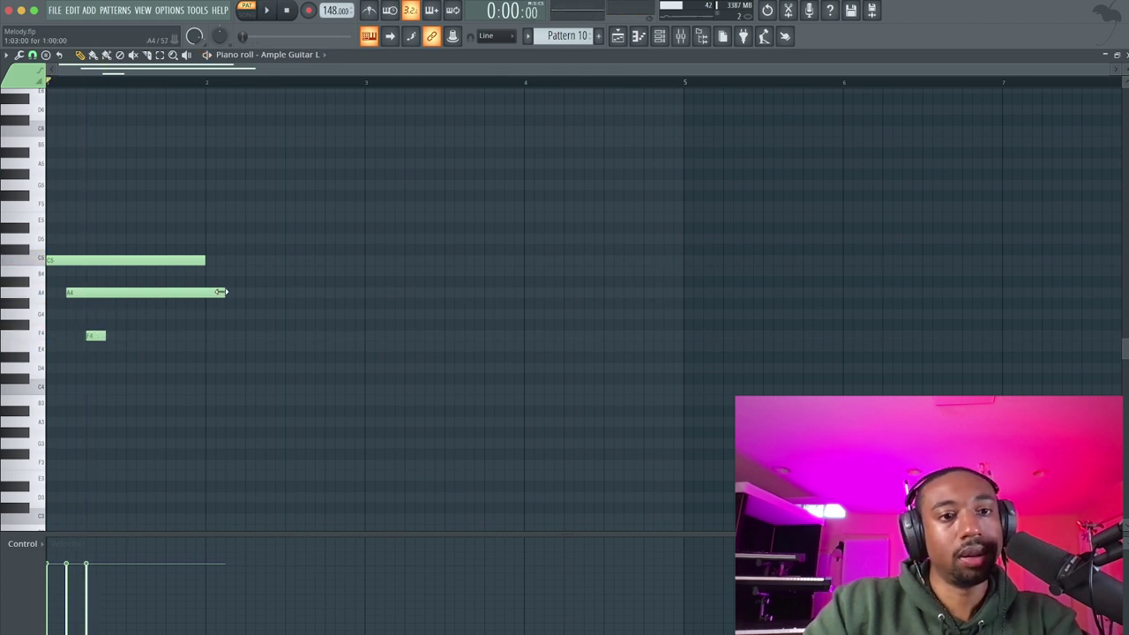
{"action": "left_click_drag", "start_coordinate": [220, 292], "coordinate": [82, 293]}
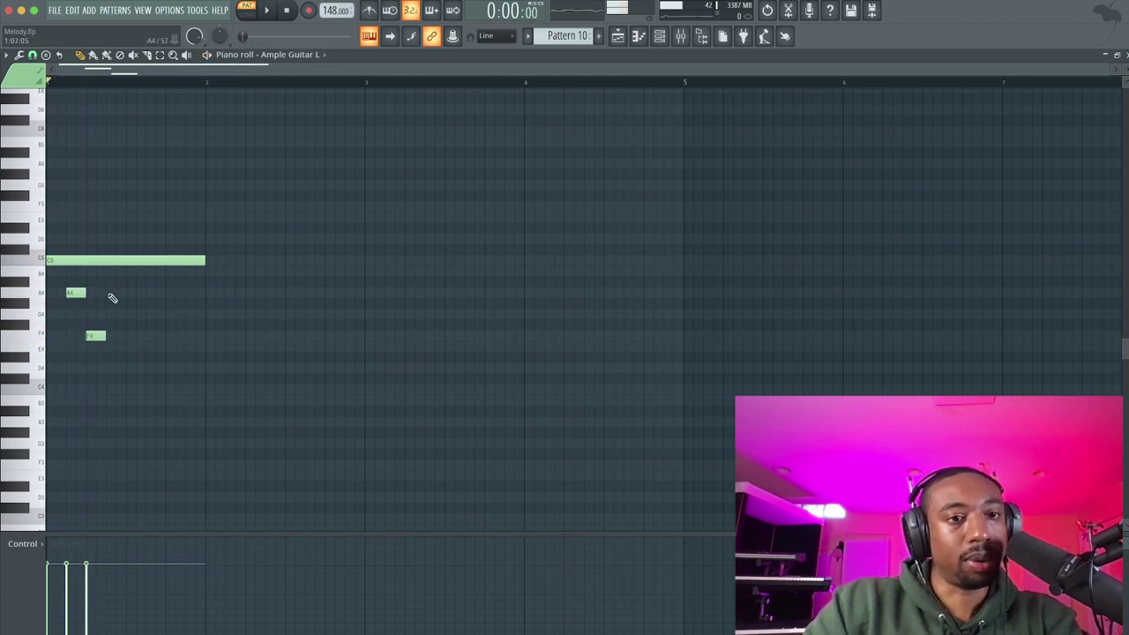
- Add a six-step A4 at step 7 of bar 1, lengthen the F4 to eight steps, and preview the result
{"action": "left_click", "coordinate": [112, 294]}
{"action": "left_click_drag", "start_coordinate": [124, 293], "coordinate": [164, 293]}
{"action": "key", "text": "space"}
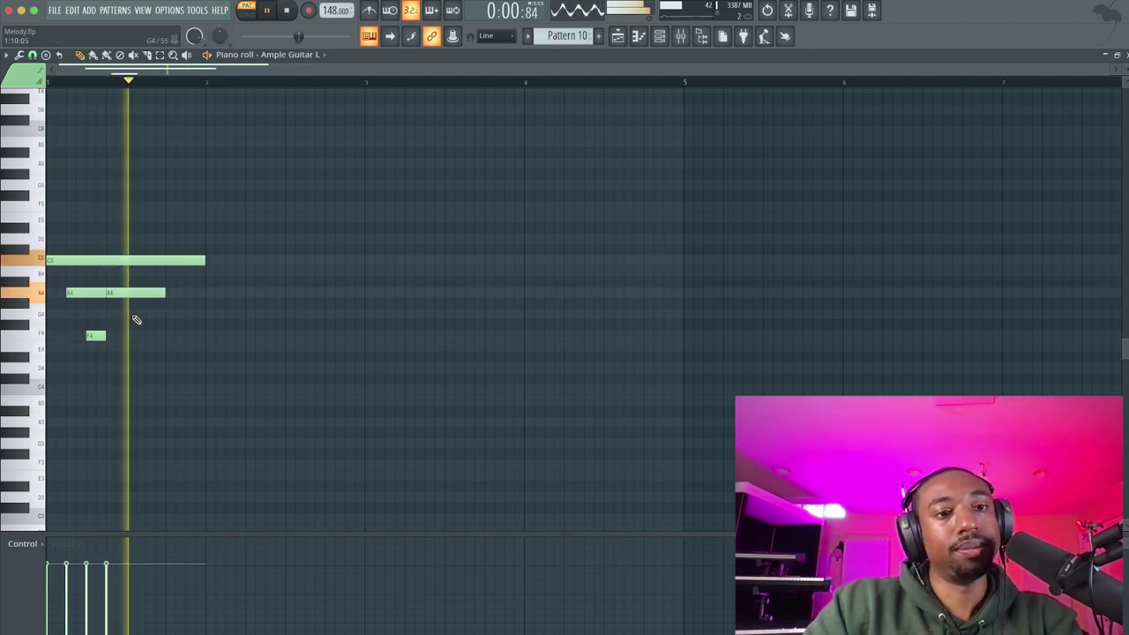
{"action": "key", "text": "space"}
{"action": "left_click_drag", "start_coordinate": [124, 335], "coordinate": [165, 335]}
{"action": "key", "text": "space"}
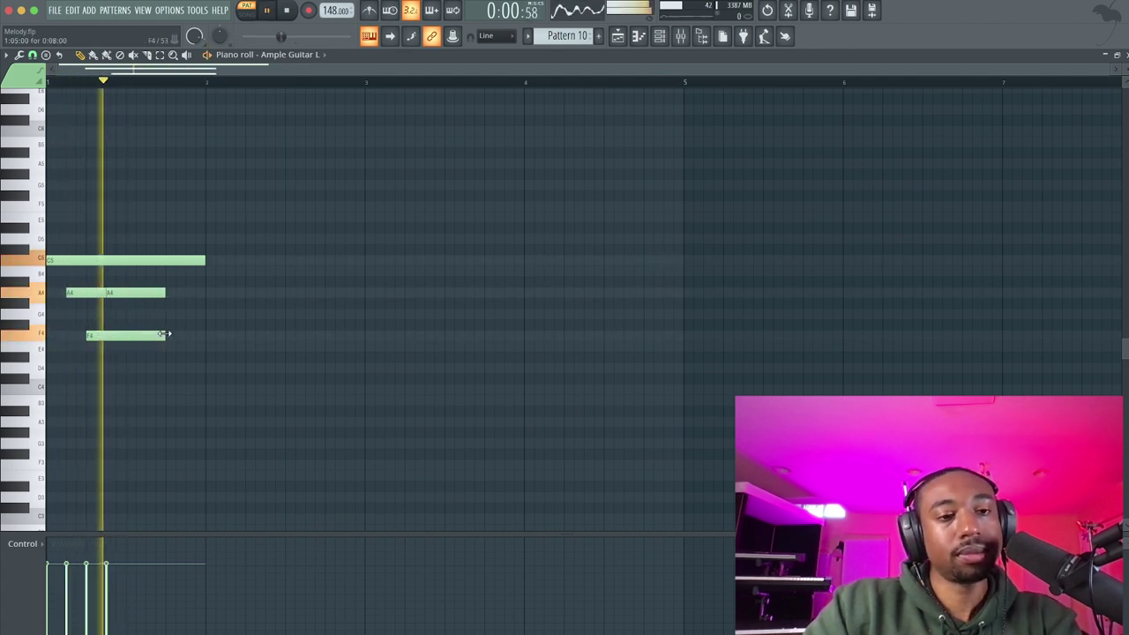
{"action": "key", "text": "space"}
- Add an eight-step E5 at step 9 of bar 1 and a C5 from step 11 to the start of bar 3
{"action": "mouse_move", "coordinate": [132, 227]}
{"action": "left_mouse_down"}
{"action": "mouse_move", "coordinate": [128, 218]}
{"action": "mouse_move", "coordinate": [149, 259]}
{"action": "mouse_move", "coordinate": [137, 264]}
{"action": "mouse_move", "coordinate": [190, 265]}
{"action": "left_mouse_up"}
{"action": "key", "text": "space"}
{"action": "key", "text": "space"}
{"action": "key", "text": "space"}
{"action": "key", "text": "ctrl+l"}
{"action": "key", "text": "space"}
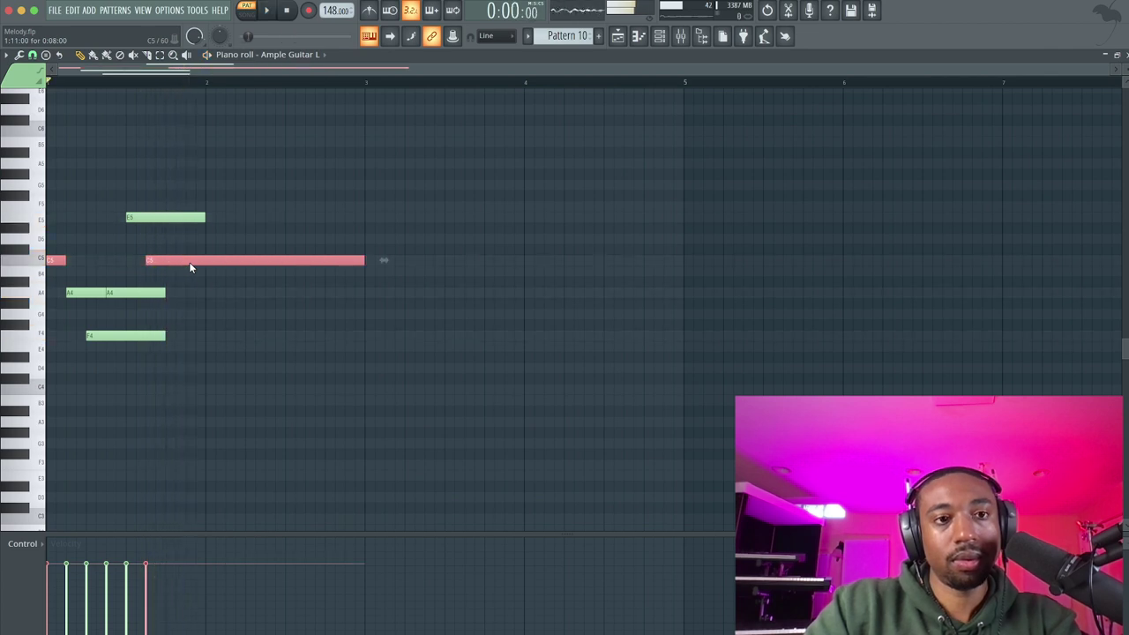
- Set both the opening C5 and the C5 at step 11 to eight steps long, and preview the melody
{"action": "left_click", "coordinate": [198, 293]}
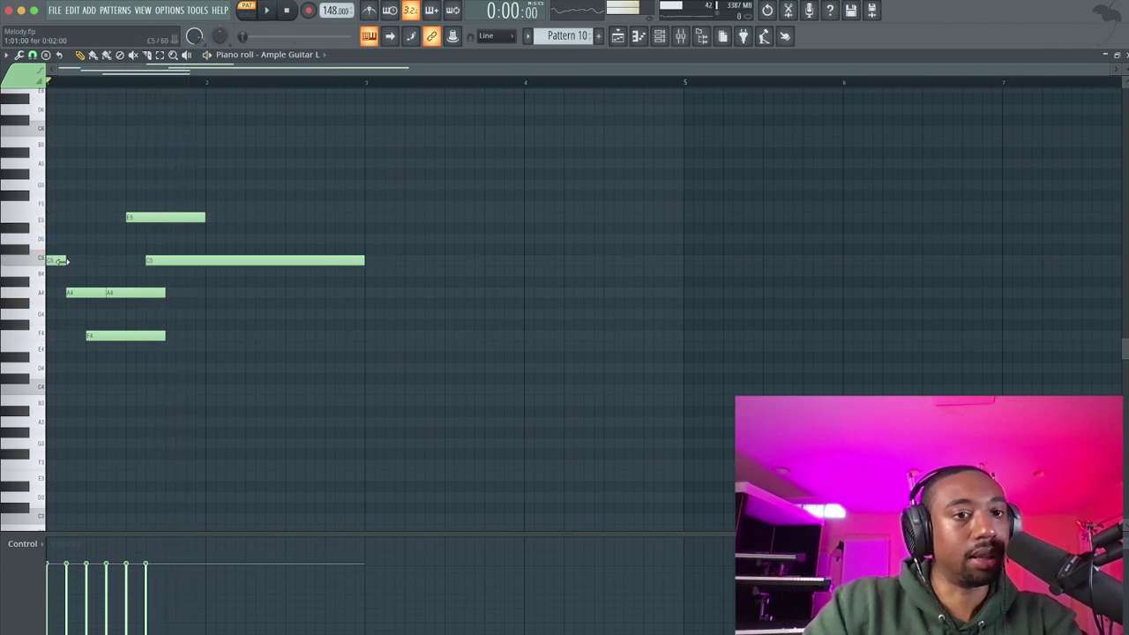
{"action": "left_click_drag", "start_coordinate": [66, 261], "coordinate": [125, 260]}
{"action": "left_click_drag", "start_coordinate": [204, 261], "coordinate": [184, 260]}
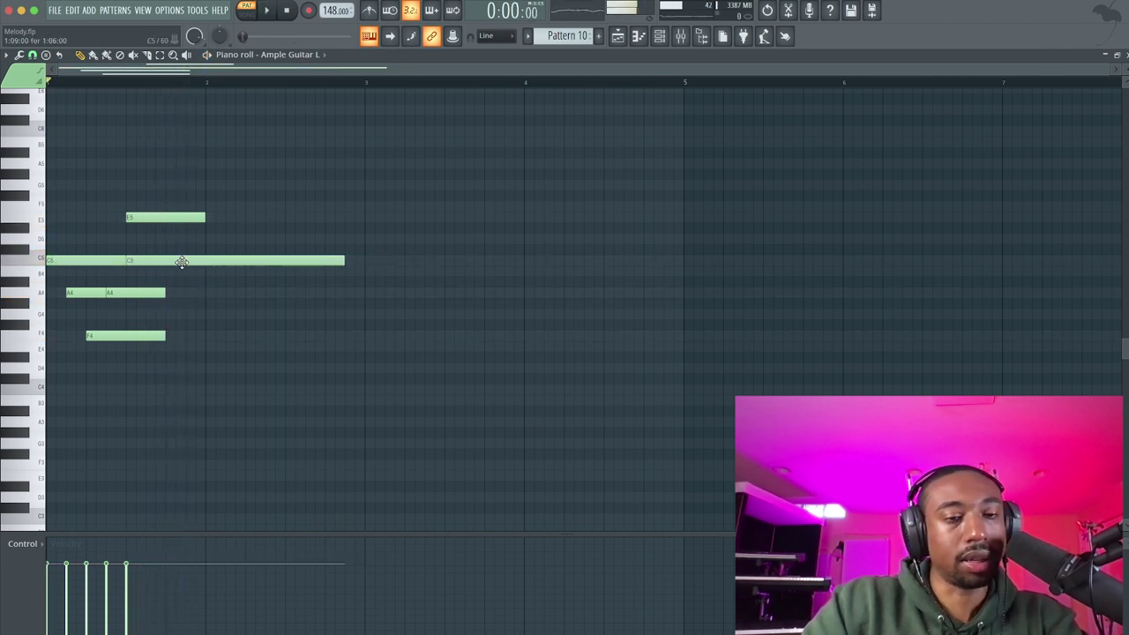
{"action": "key", "text": "space"}
{"action": "key", "text": "space"}
{"action": "left_click_drag", "start_coordinate": [332, 257], "coordinate": [177, 259]}
{"action": "key", "text": "space"}
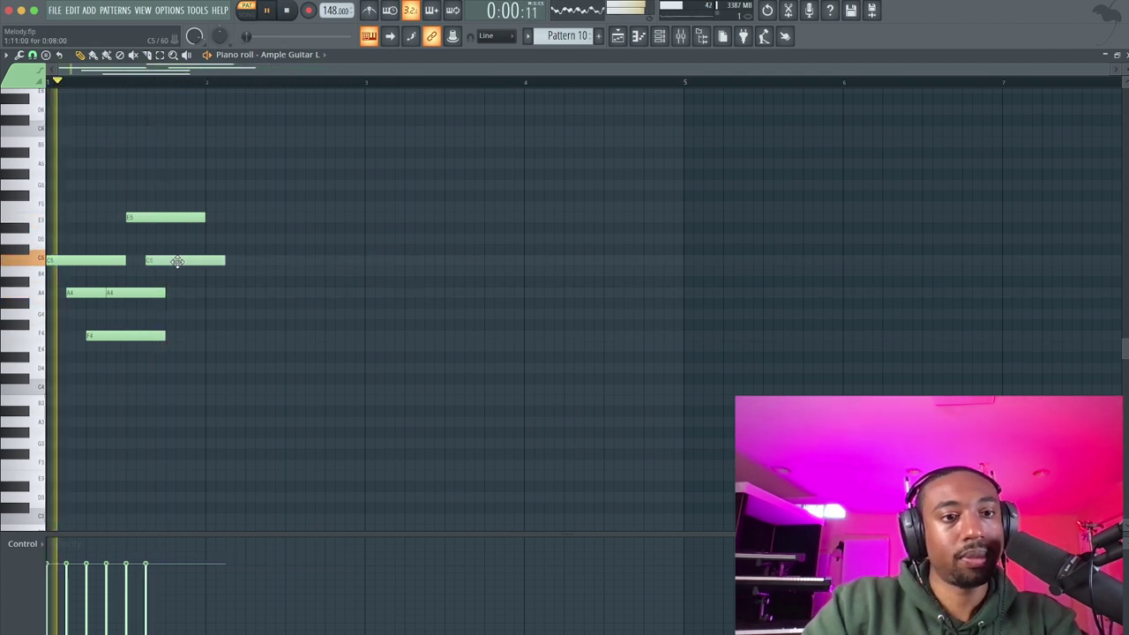
{"action": "key", "text": "space"}
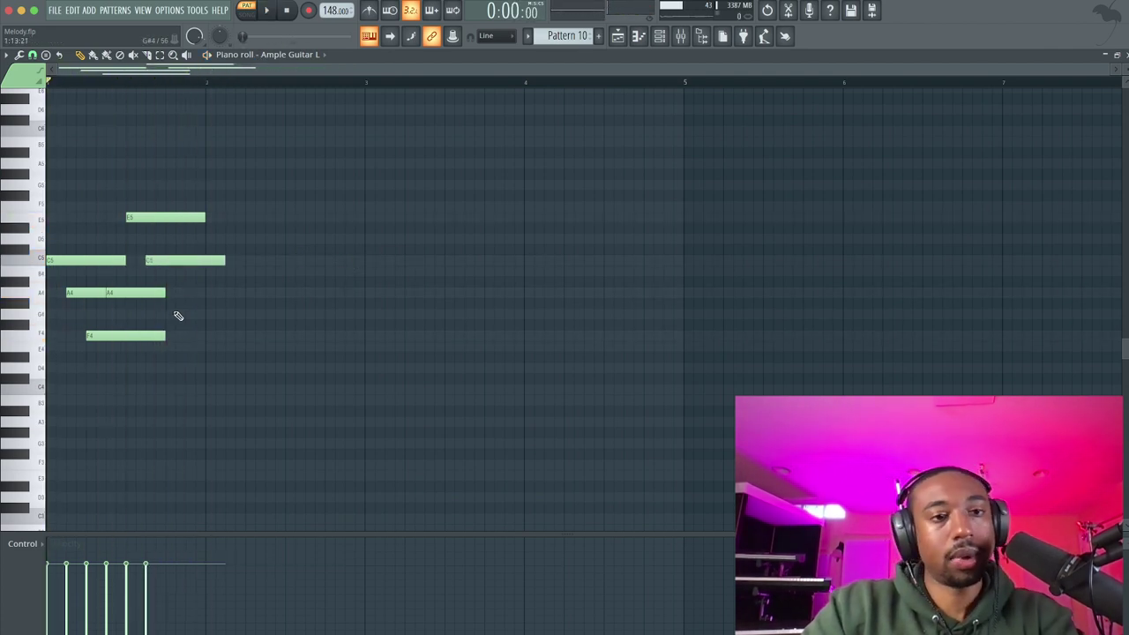
- Add an eight-step A4 at step 13 of bar 1 and play back the melody
{"action": "left_click_drag", "start_coordinate": [168, 304], "coordinate": [172, 292]}
{"action": "key", "text": "space"}
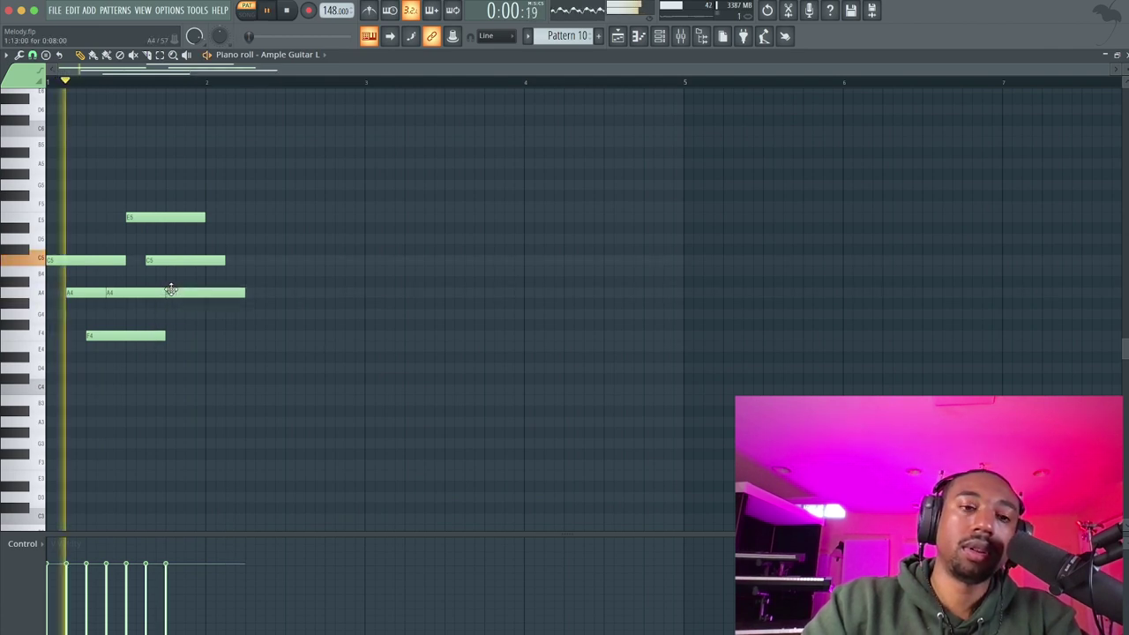
{"action": "key", "text": "space"}
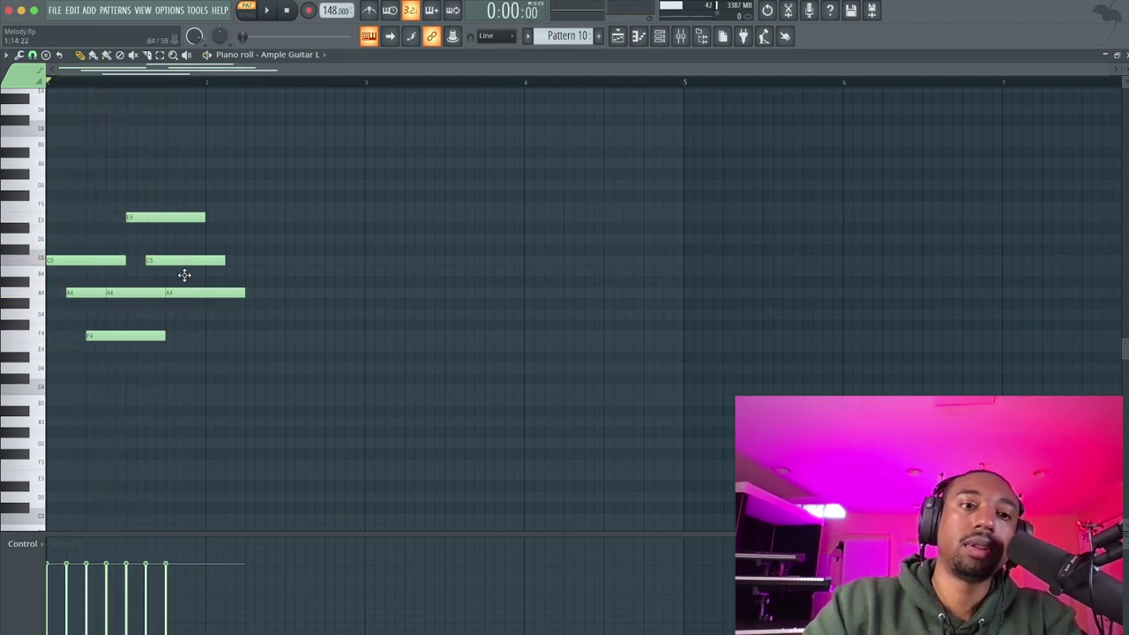
- Add a two-step C5 at step 15 of bar 1 and trim the last A4 to end with the bar
{"action": "left_click", "coordinate": [184, 260]}
{"action": "left_click", "coordinate": [204, 262], "text": "ctrl"}
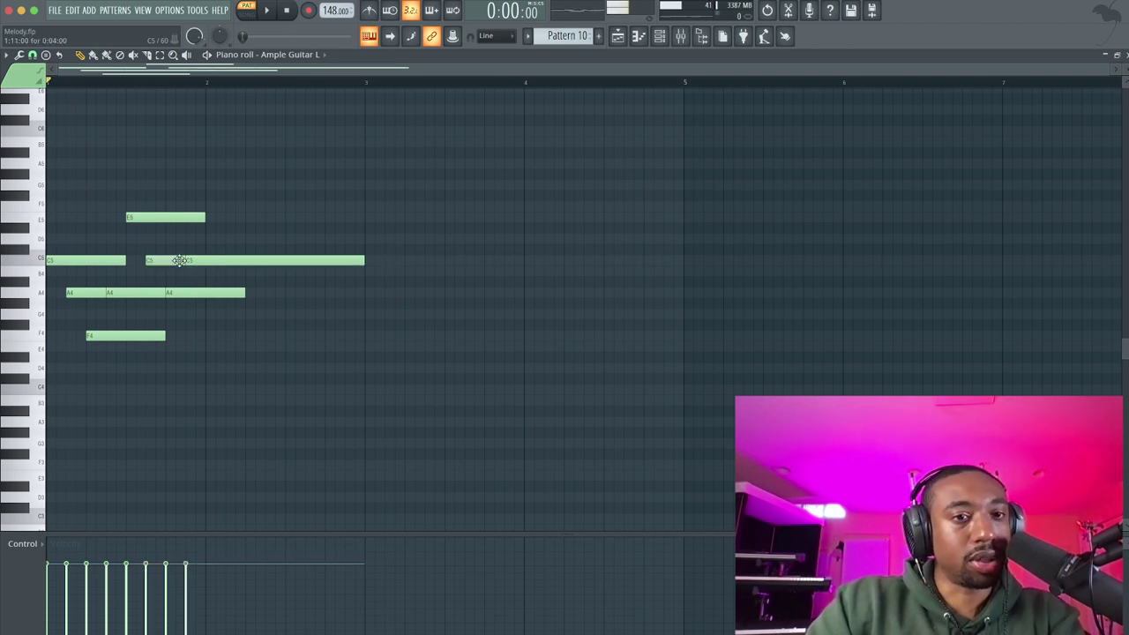
{"action": "left_click_drag", "start_coordinate": [320, 260], "coordinate": [208, 259]}
{"action": "key", "text": "space"}
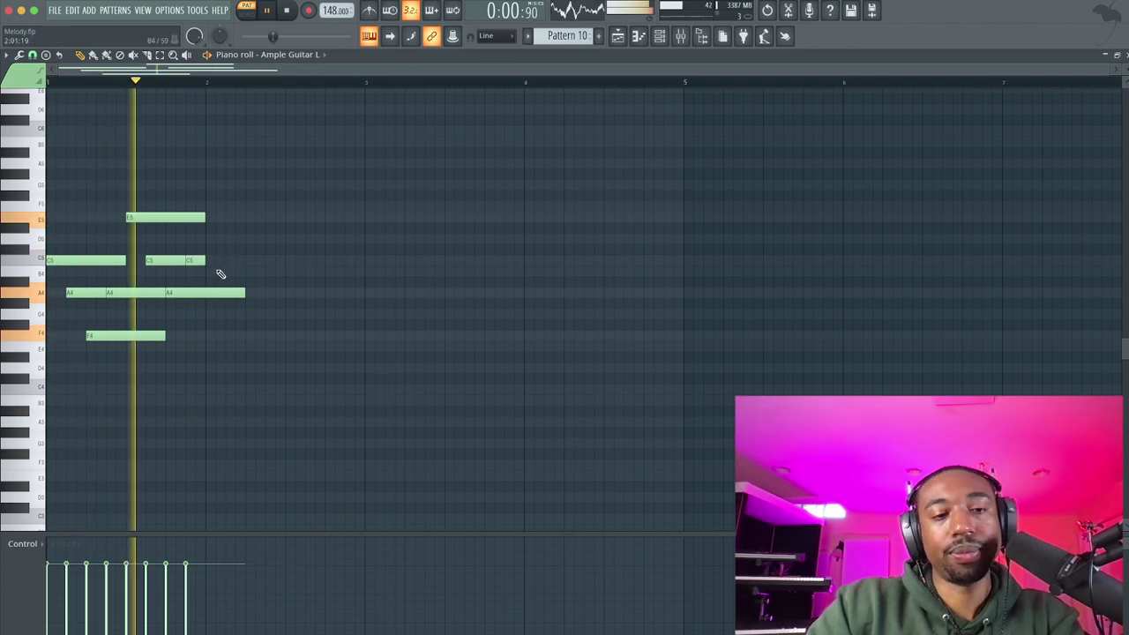
{"action": "left_click_drag", "start_coordinate": [245, 292], "coordinate": [203, 291]}
{"action": "key", "text": "space"}
- Move the E5 and all A4 notes down one semitone to D#5 and G#4, and preview them
{"action": "left_click_drag", "start_coordinate": [228, 180], "coordinate": [54, 392]}
{"action": "left_click_drag", "start_coordinate": [208, 309], "coordinate": [88, 278]}
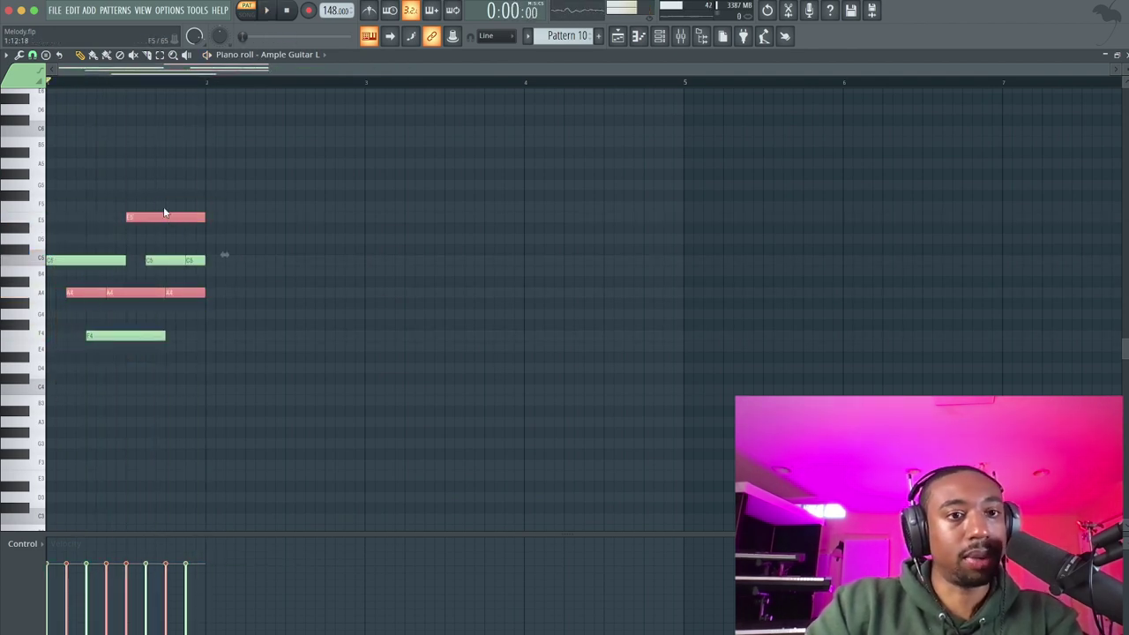
{"action": "key", "text": "Down"}
{"action": "key", "text": "space"}
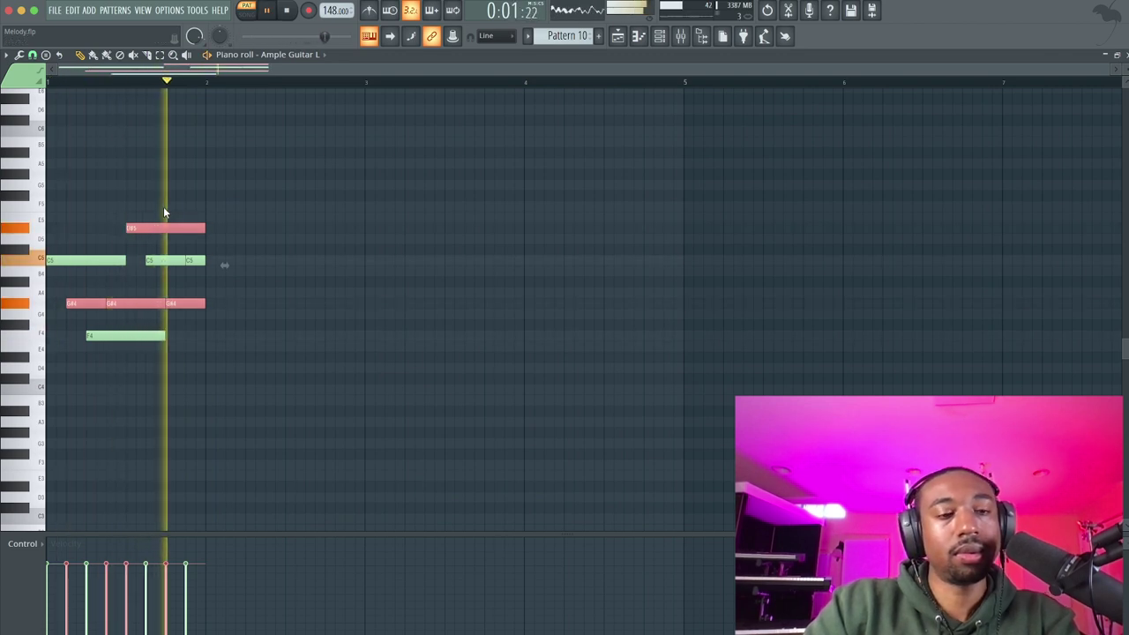
{"action": "key", "text": "space"}
- Raise the D#5 note at step 9 to F5 and play back the bar
{"action": "left_click", "coordinate": [139, 229]}
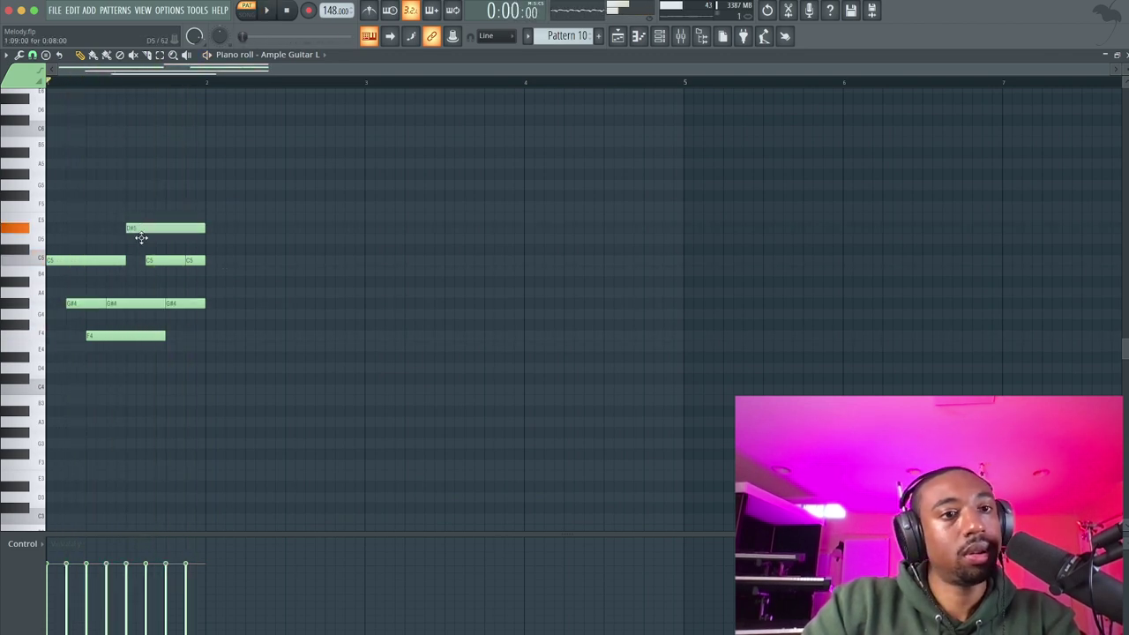
{"action": "left_click_drag", "start_coordinate": [141, 236], "coordinate": [144, 200]}
{"action": "key", "text": "space"}
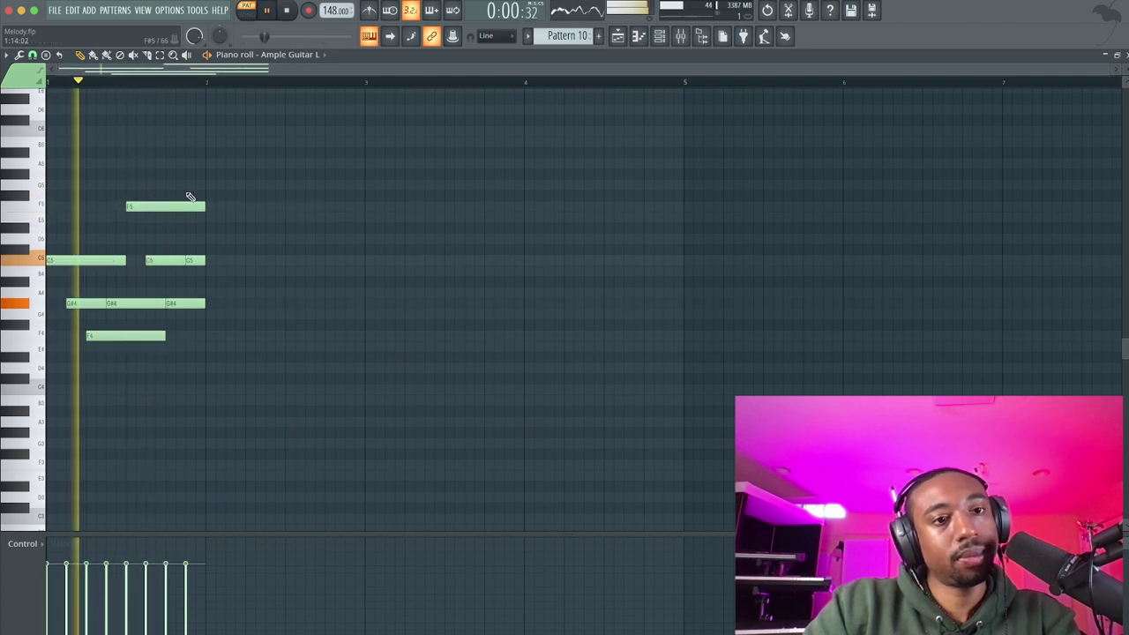
- Duplicate all of bar 1's notes into bar 2 and play back both bars
{"action": "left_click_drag", "start_coordinate": [206, 177], "coordinate": [101, 391]}
{"action": "key", "text": "space"}
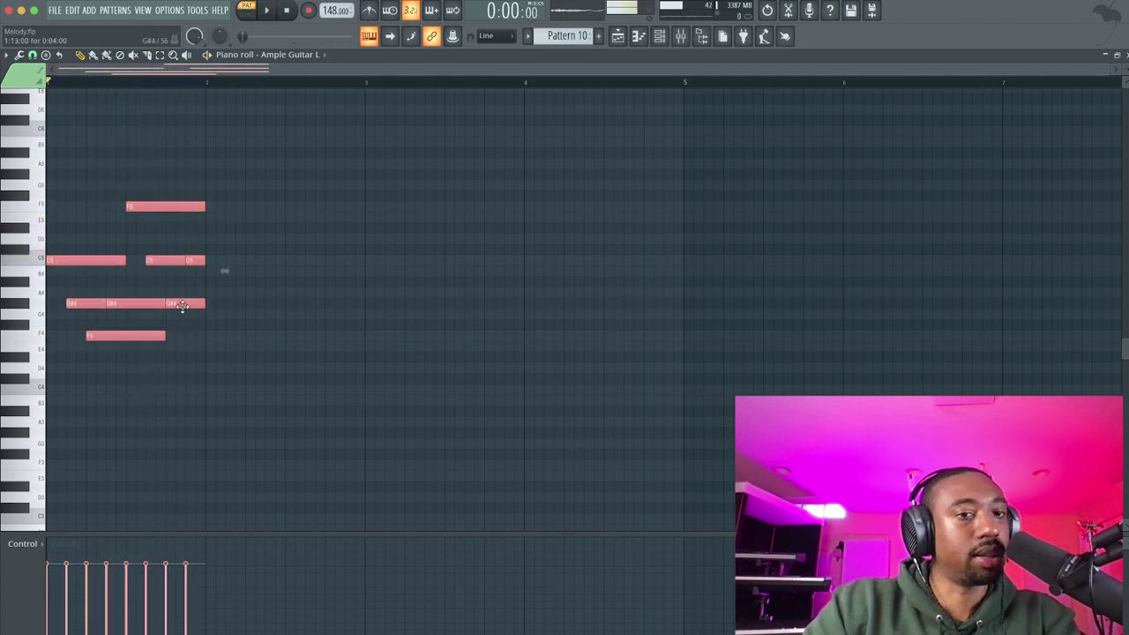
{"action": "key", "text": "space"}
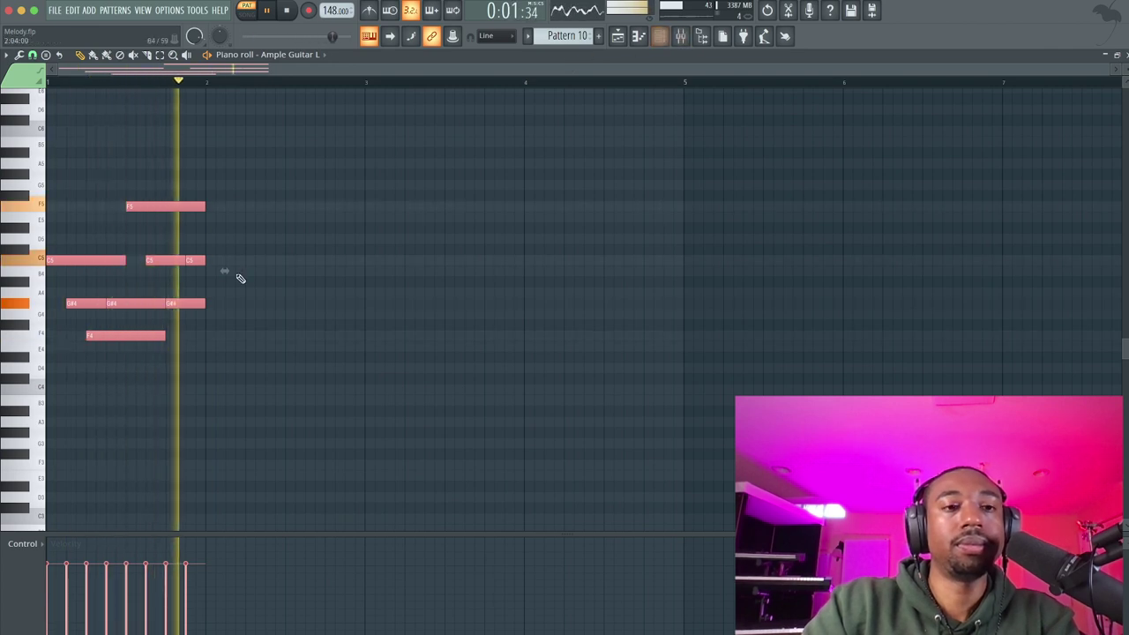
{"action": "key", "text": "space"}
{"action": "key", "text": "ctrl+b"}
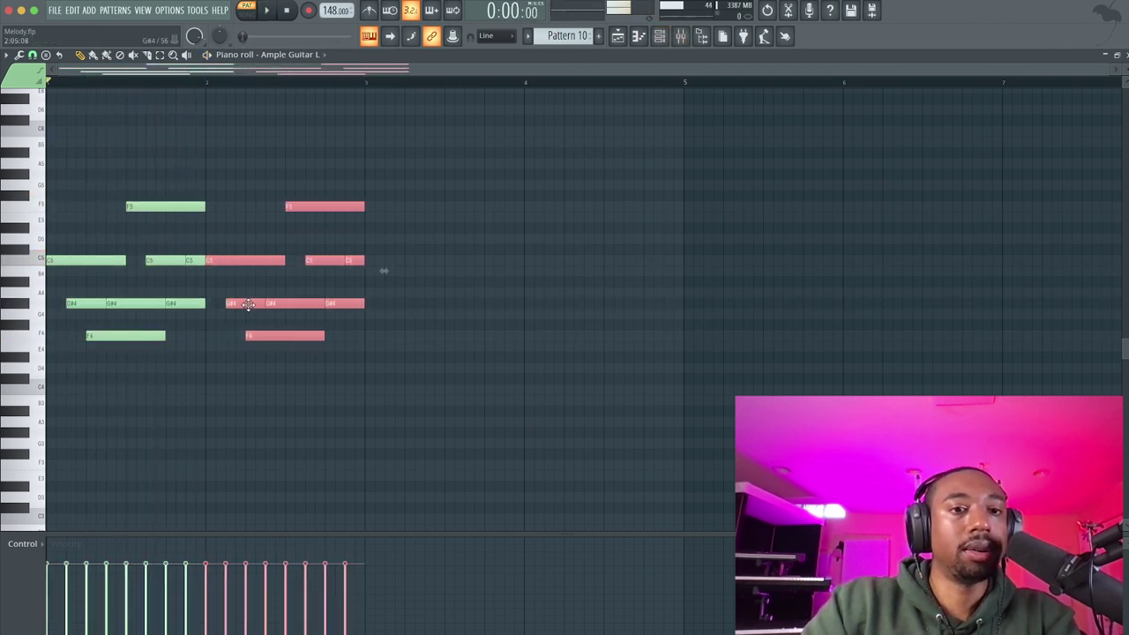
{"action": "key", "text": "space"}
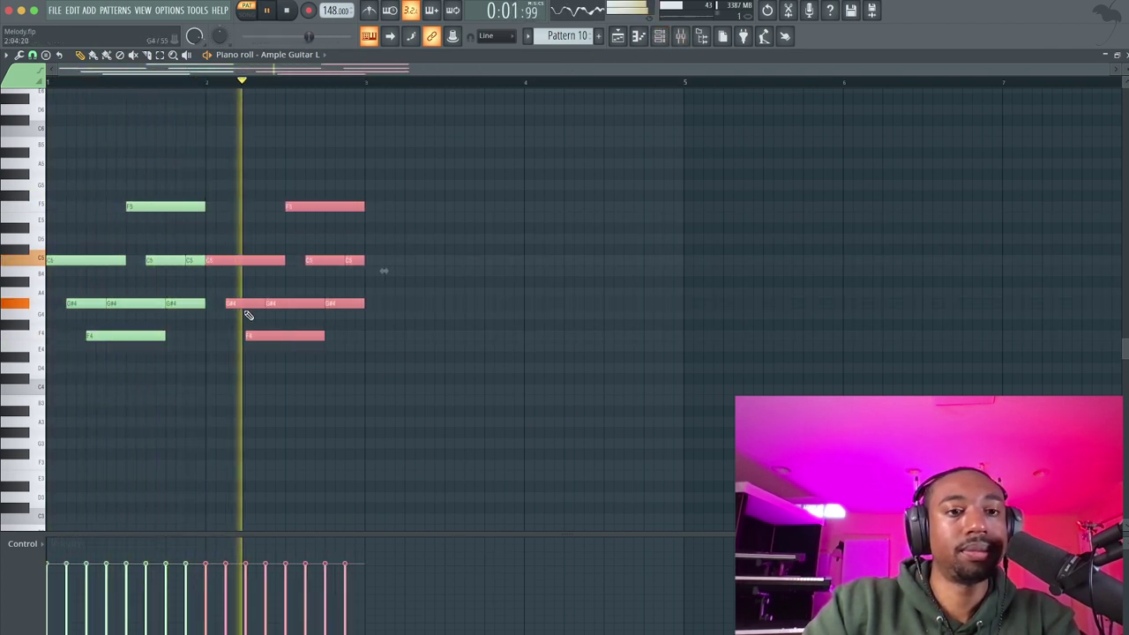
{"action": "key", "text": "space"}
- Lengthen bar 1's last G#4 to six steps, and replace bar 2's opening C5 by extending the previous C5 to twelve steps
{"action": "left_click", "coordinate": [216, 315]}
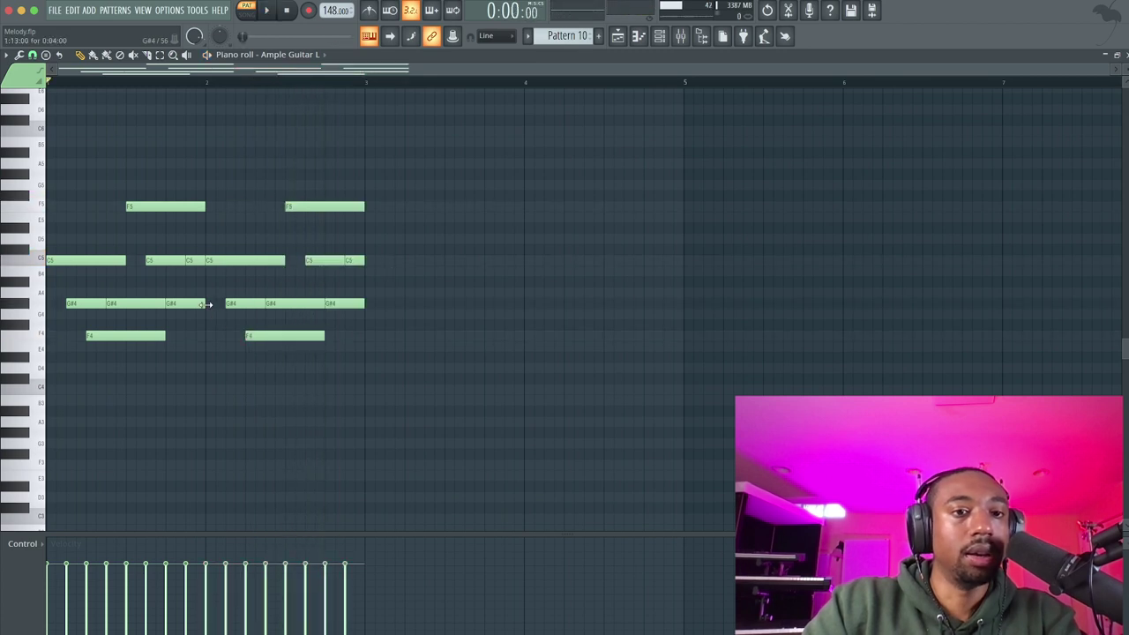
{"action": "key", "text": "space"}
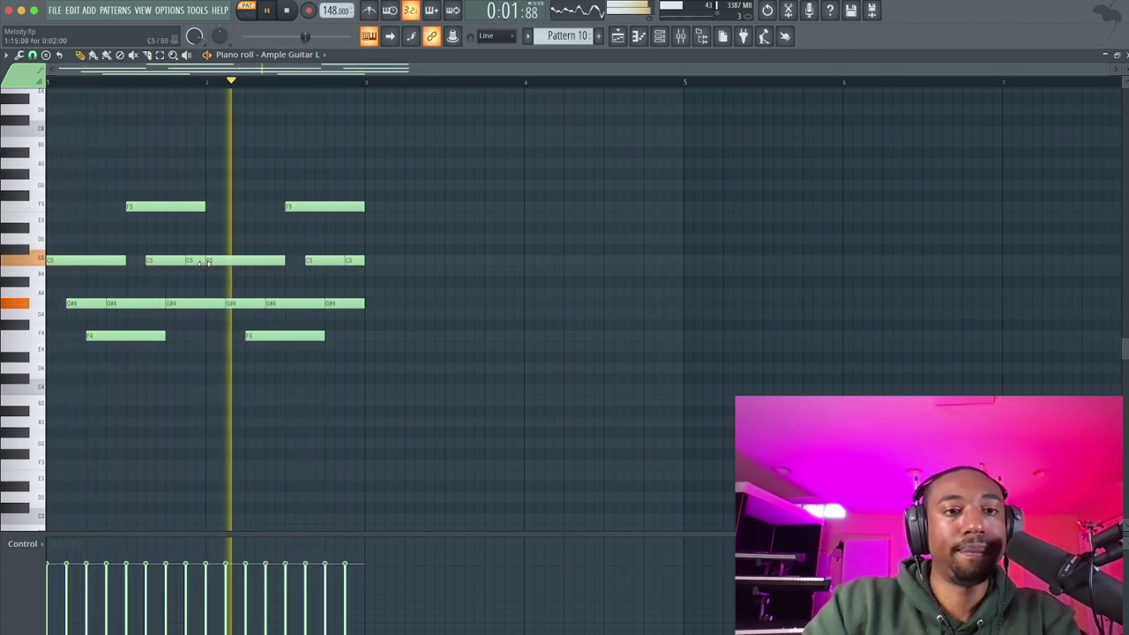
{"action": "key", "text": "space"}
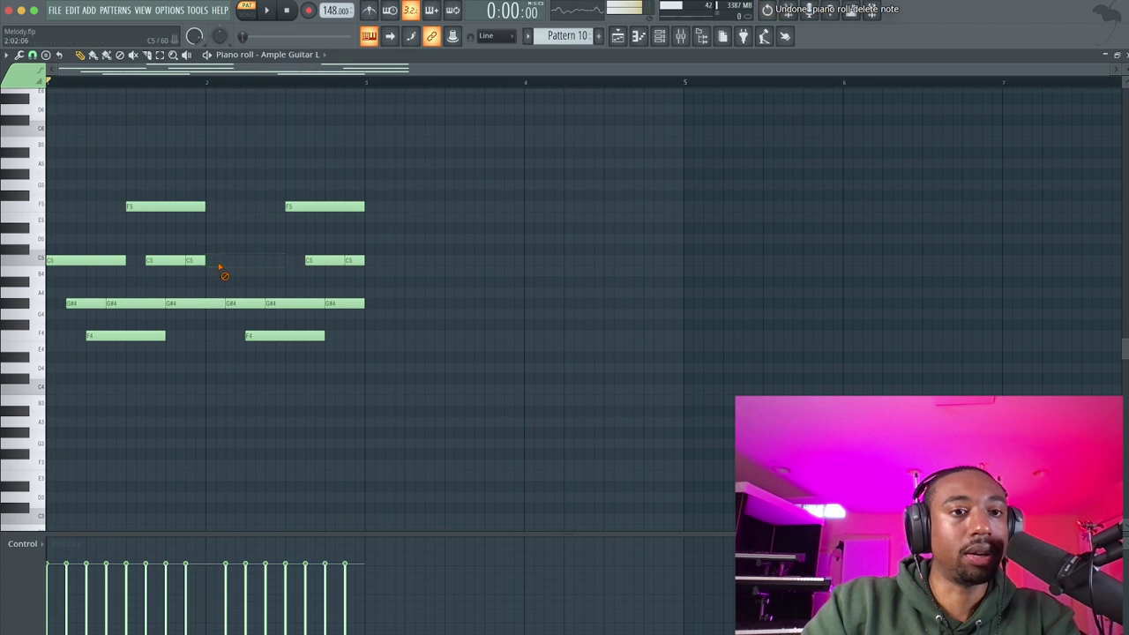
{"action": "key", "text": "space"}
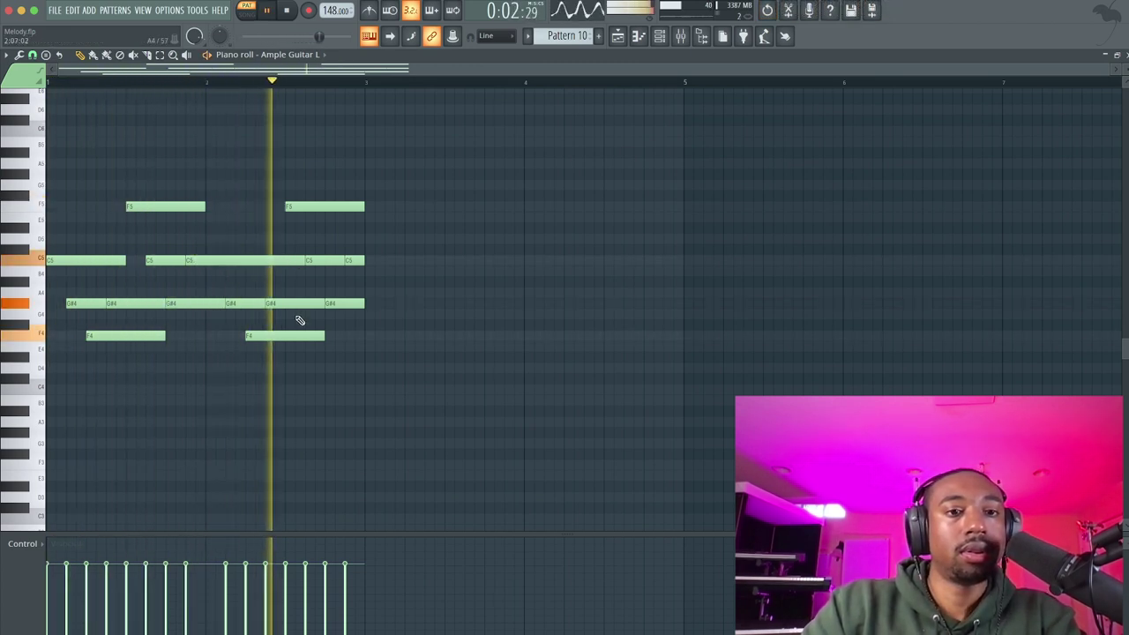
- Select all the notes in bars 1 and 2 and play the phrase several times
{"action": "left_click_drag", "start_coordinate": [401, 373], "coordinate": [65, 167]}
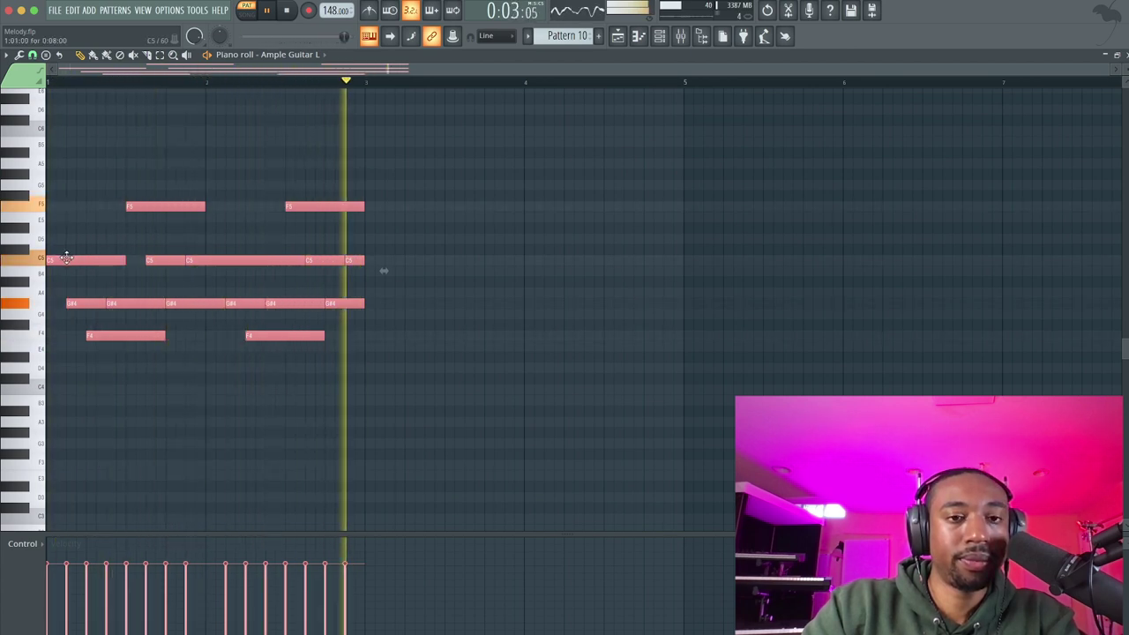
{"action": "key", "text": "space"}
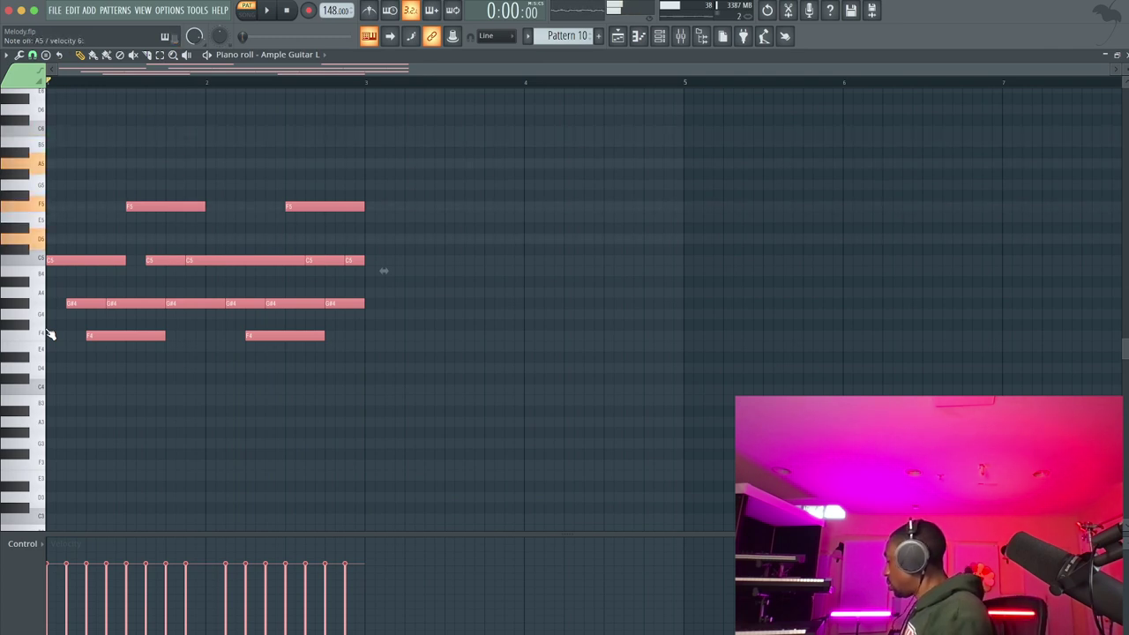
{"action": "key", "text": "space"}
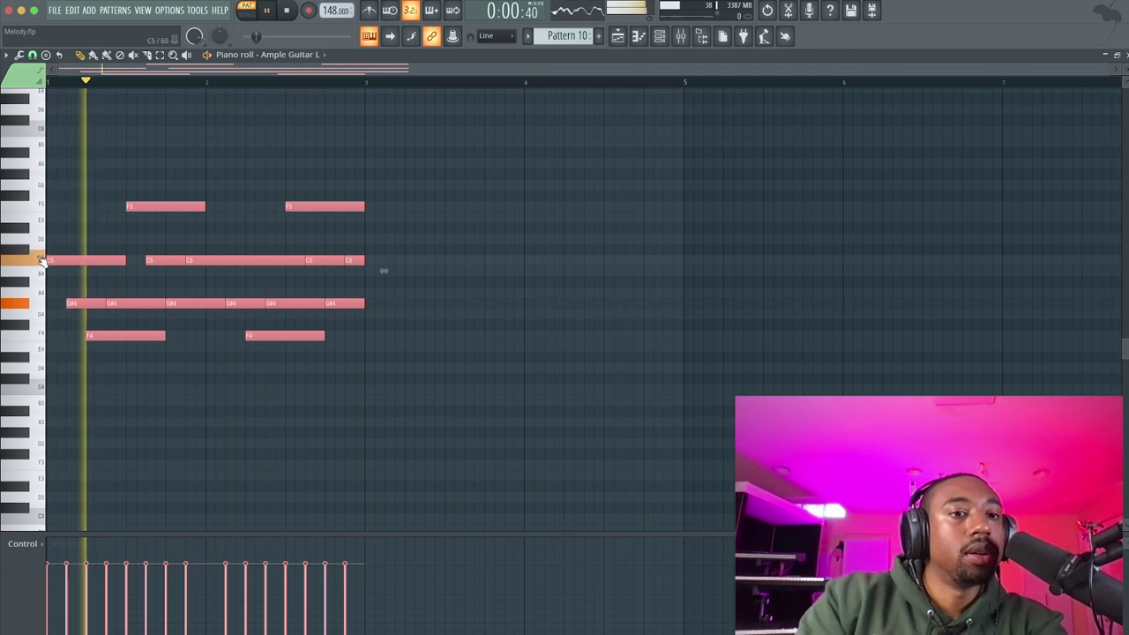
{"action": "key", "text": "space"}
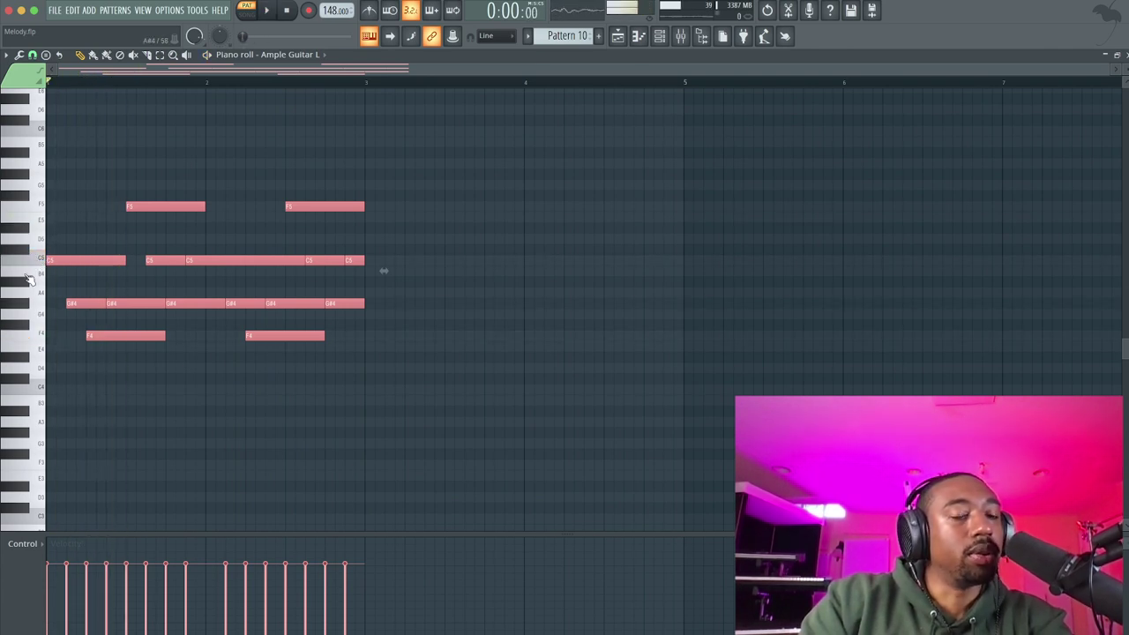
{"action": "key", "text": "space"}
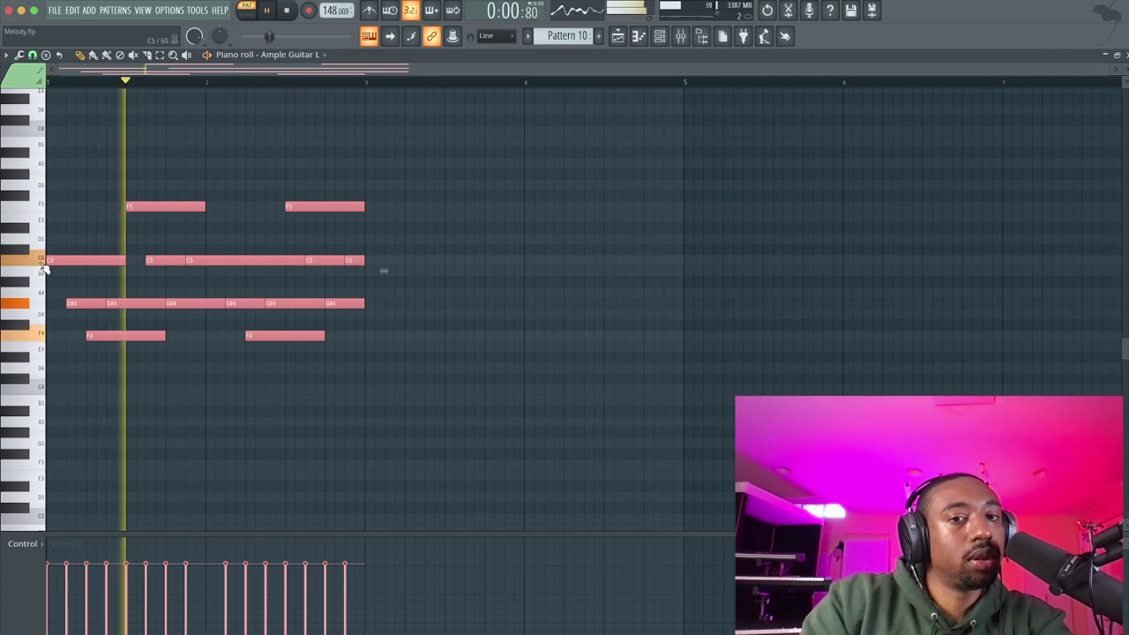
{"action": "key", "text": "space"}
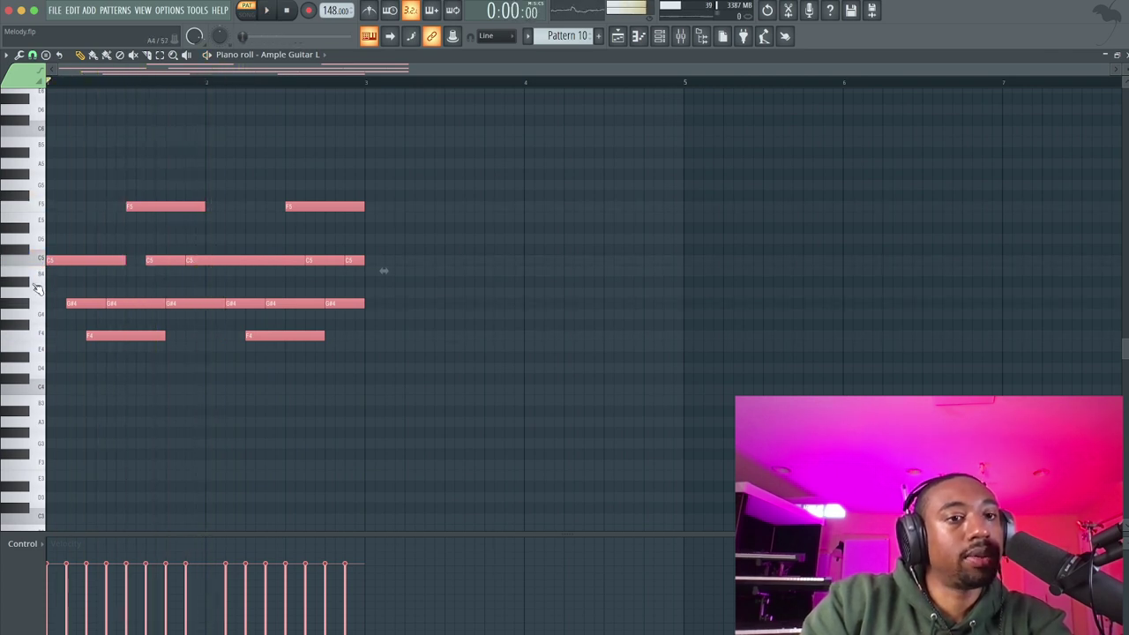
- Copy the two-bar phrase into bars 3 and 4 three semitones lower, starting on A4, and preview it
{"action": "mouse_move", "coordinate": [62, 269]}
{"action": "left_mouse_down"}
{"action": "mouse_move", "coordinate": [323, 273]}
{"action": "mouse_move", "coordinate": [392, 301]}
{"action": "mouse_move", "coordinate": [380, 302]}
{"action": "left_mouse_up"}
{"action": "key", "text": "space"}
{"action": "left_click", "coordinate": [371, 376]}
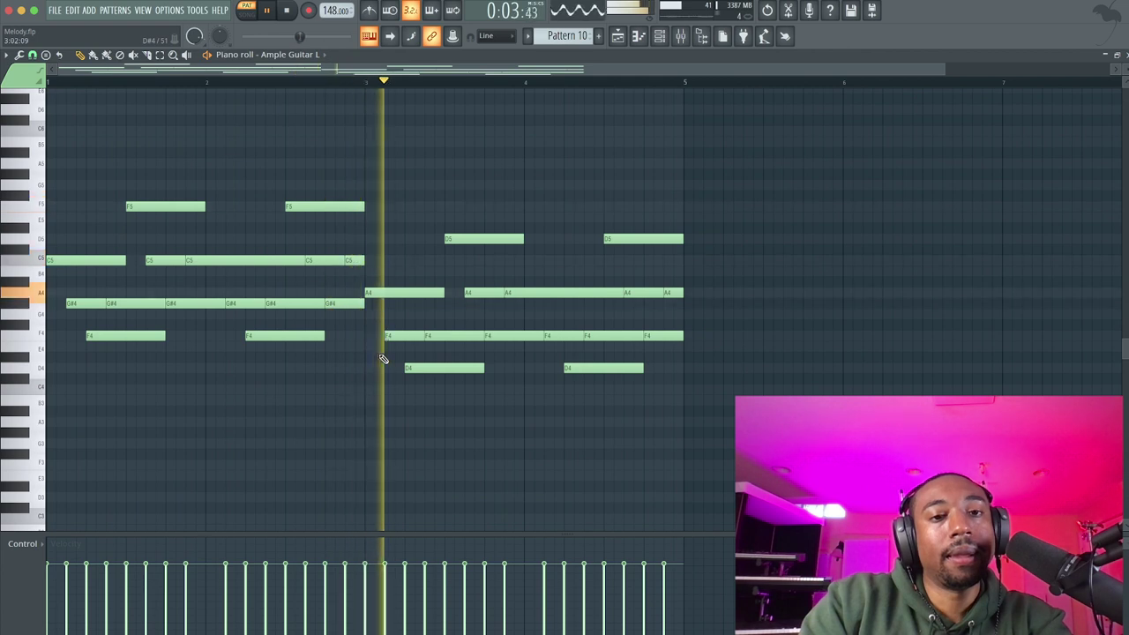
{"action": "key", "text": "space"}
- Raise all the notes in bars 3 and 4 by two semitones, starting on B4, and play back the pattern
{"action": "left_click_drag", "start_coordinate": [709, 381], "coordinate": [367, 209]}
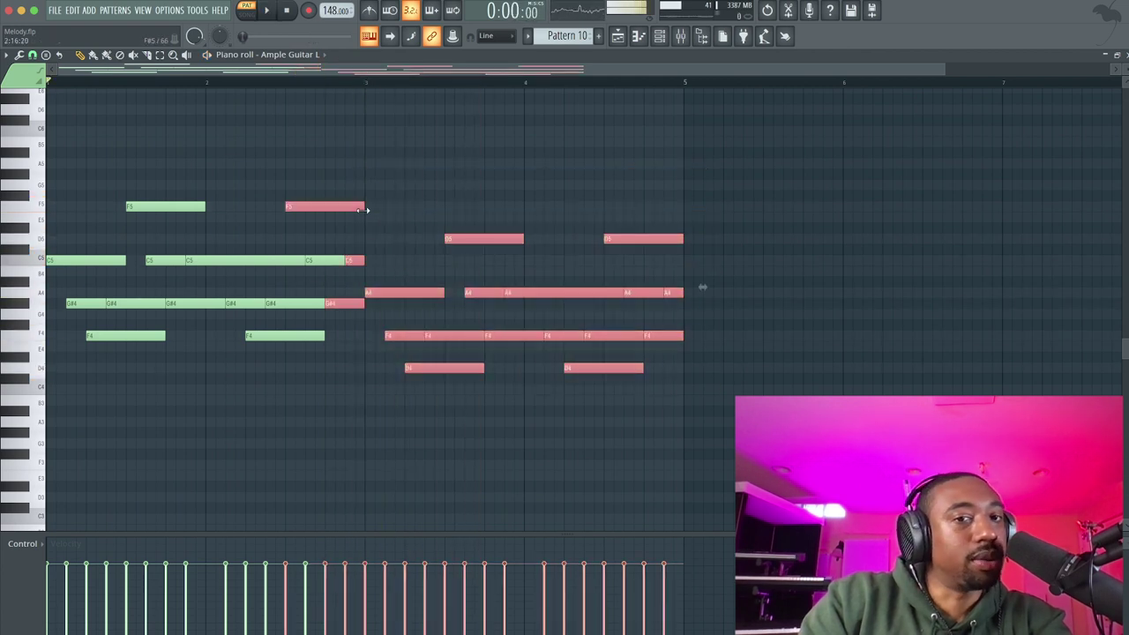
{"action": "left_click_drag", "start_coordinate": [719, 396], "coordinate": [377, 181]}
{"action": "key", "text": "space"}
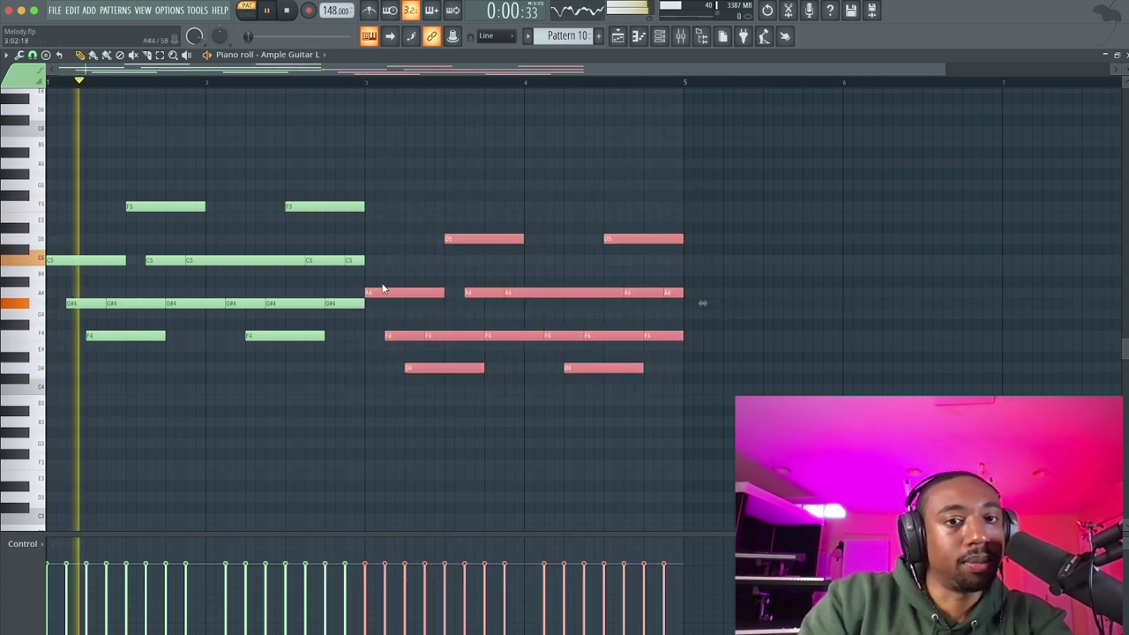
{"action": "left_click_drag", "start_coordinate": [380, 292], "coordinate": [380, 269]}
{"action": "left_click_drag", "start_coordinate": [409, 305], "coordinate": [666, 321]}
{"action": "left_click_drag", "start_coordinate": [676, 261], "coordinate": [467, 207]}
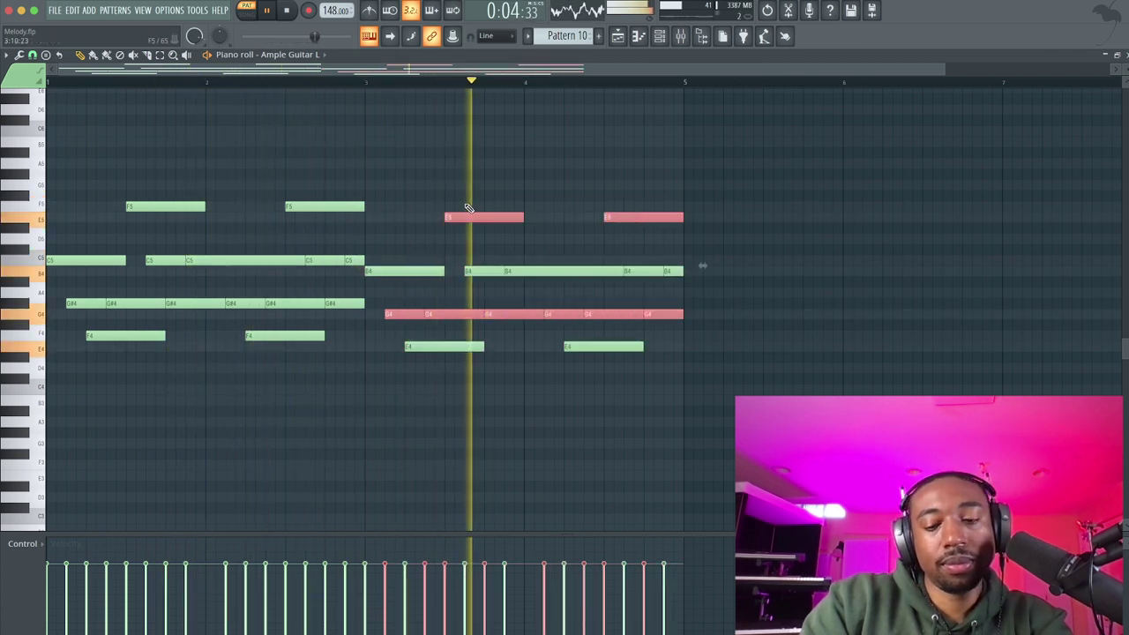
{"action": "left_click_drag", "start_coordinate": [741, 182], "coordinate": [347, 396]}
{"action": "key", "text": "space"}
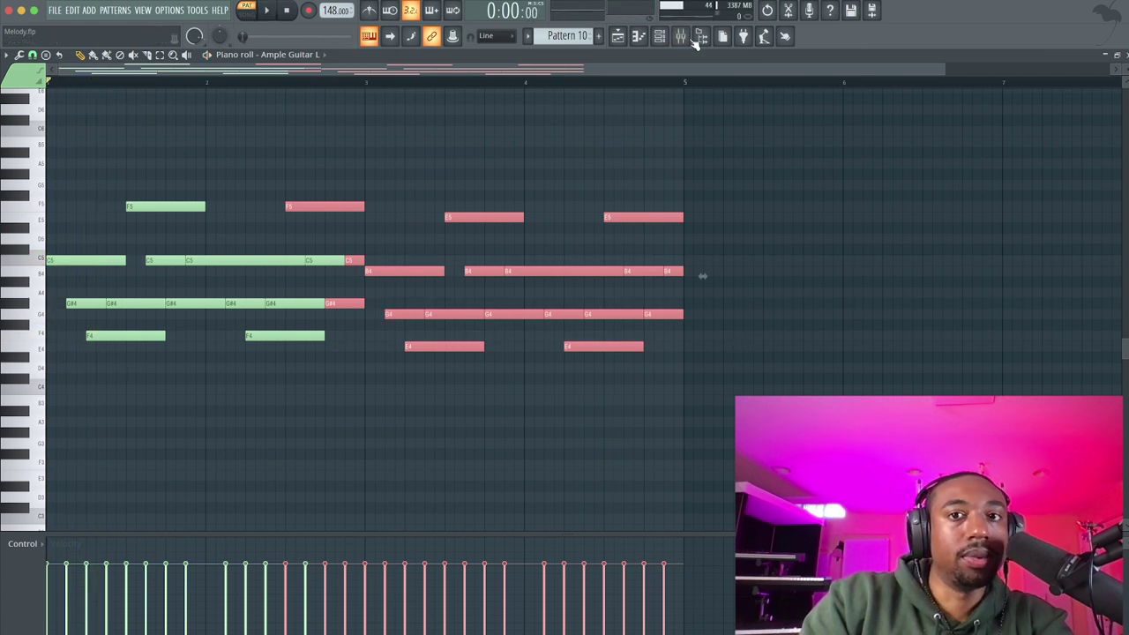
- Raise the G4 and E4 notes in bars 3 and 4 one semitone to G#4 and F4, and play back the pattern
{"action": "left_click", "coordinate": [685, 370]}
{"action": "left_click_drag", "start_coordinate": [685, 371], "coordinate": [365, 312]}
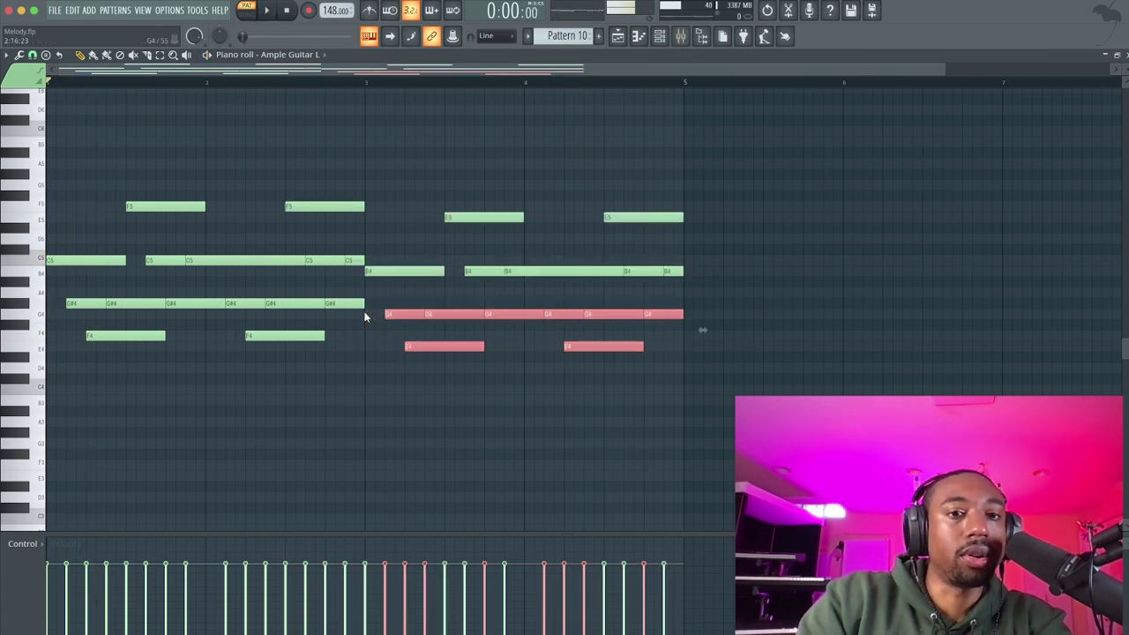
{"action": "key", "text": "shift+Up"}
{"action": "left_click_drag", "start_coordinate": [428, 268], "coordinate": [668, 276]}
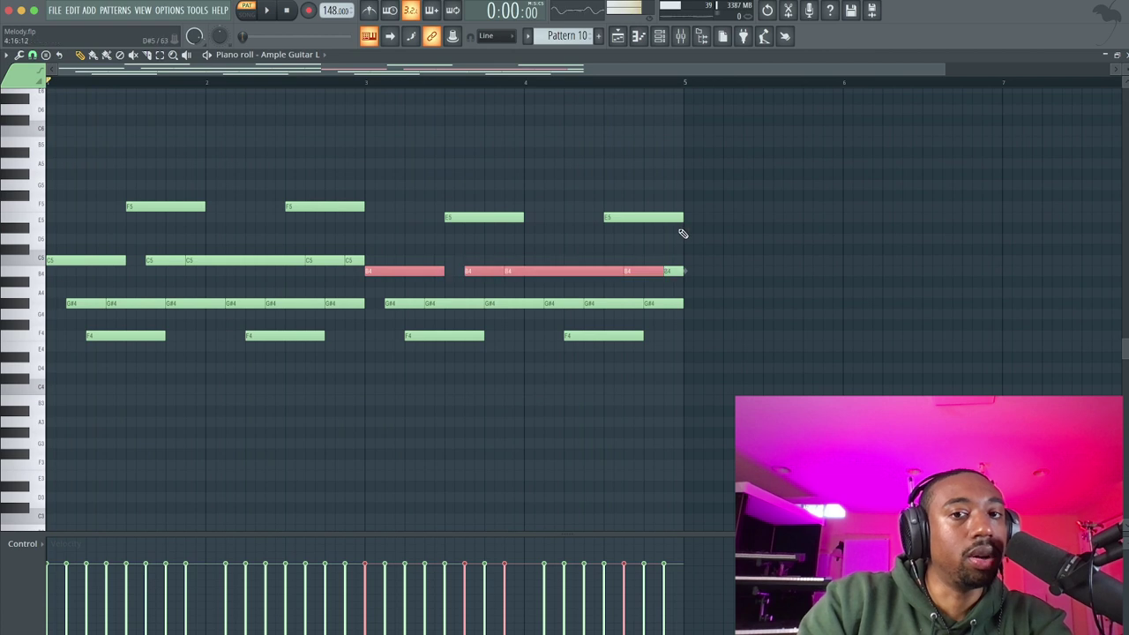
{"action": "left_click", "coordinate": [684, 182], "text": "ctrl"}
{"action": "left_click", "coordinate": [683, 43]}
{"action": "key", "text": "space"}
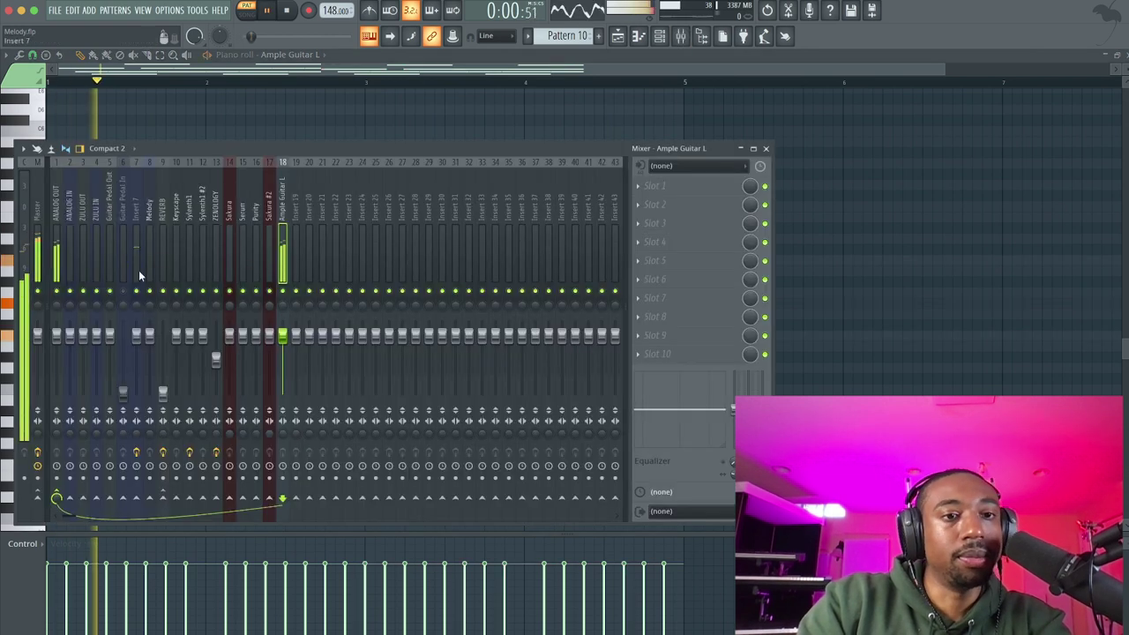
{"action": "left_click", "coordinate": [776, 152]}
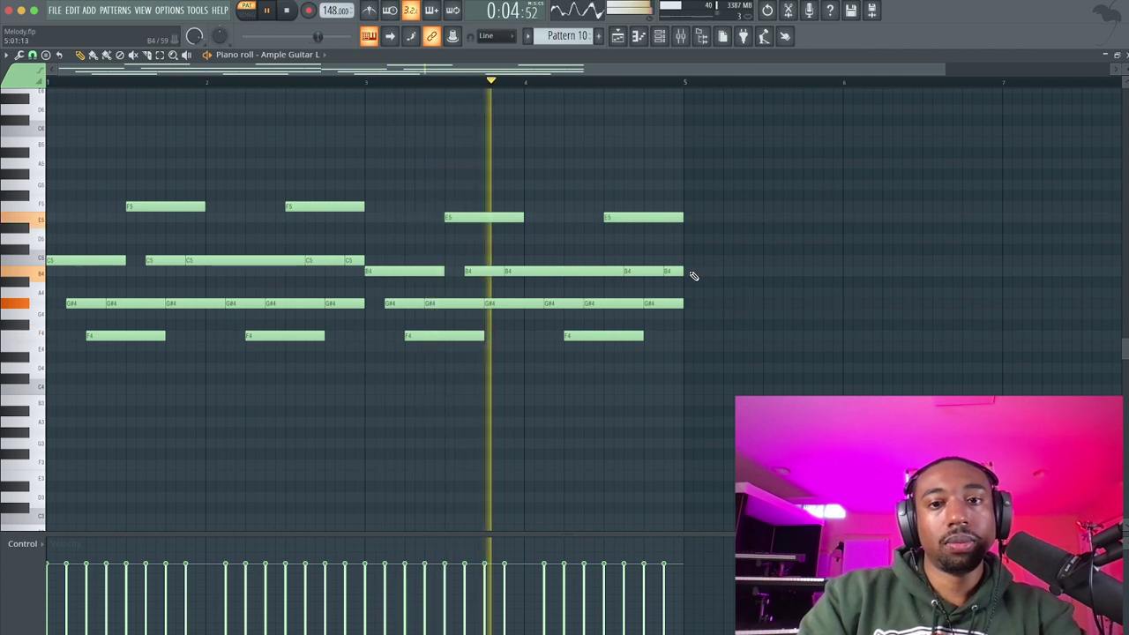
- Audition the G#4 notes in bars 3 and 4 one semitone lower on G4, and return them to G#4
{"action": "mouse_move", "coordinate": [703, 270]}
{"action": "left_mouse_down"}
{"action": "mouse_move", "coordinate": [353, 270]}
{"action": "mouse_move", "coordinate": [719, 272]}
{"action": "left_mouse_up"}
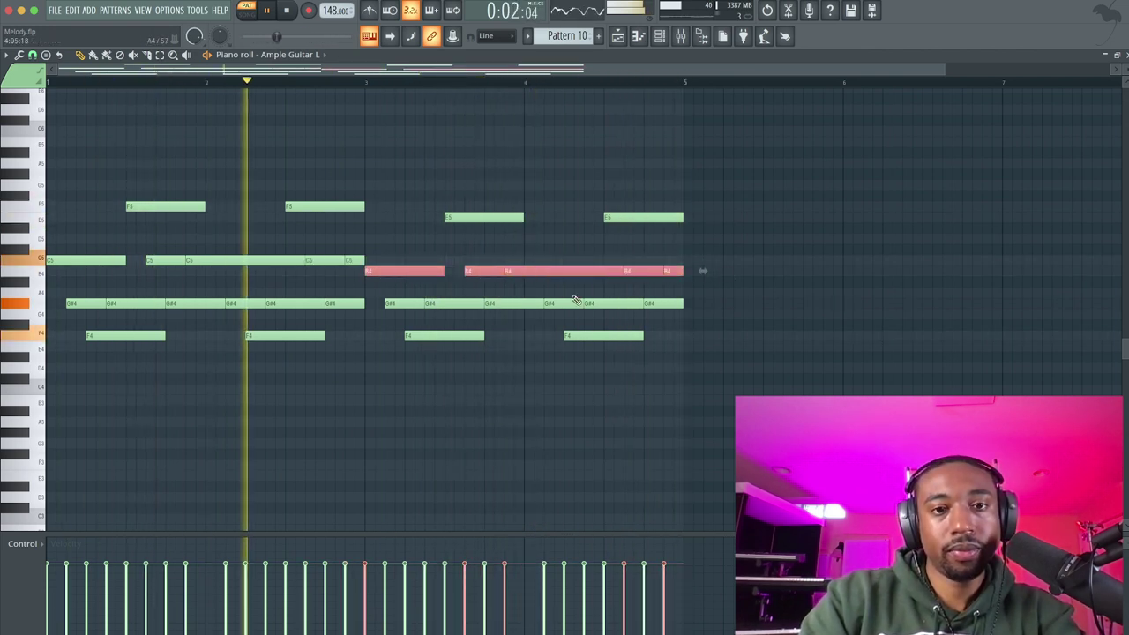
{"action": "right_click", "coordinate": [695, 315]}
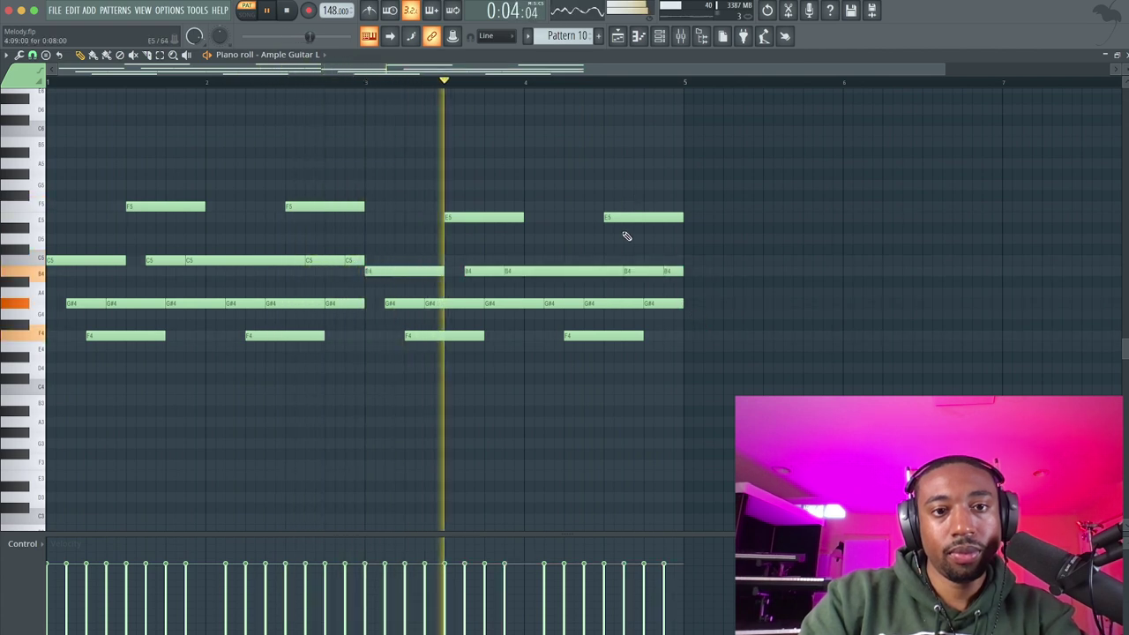
{"action": "left_click_drag", "start_coordinate": [676, 295], "coordinate": [399, 301]}
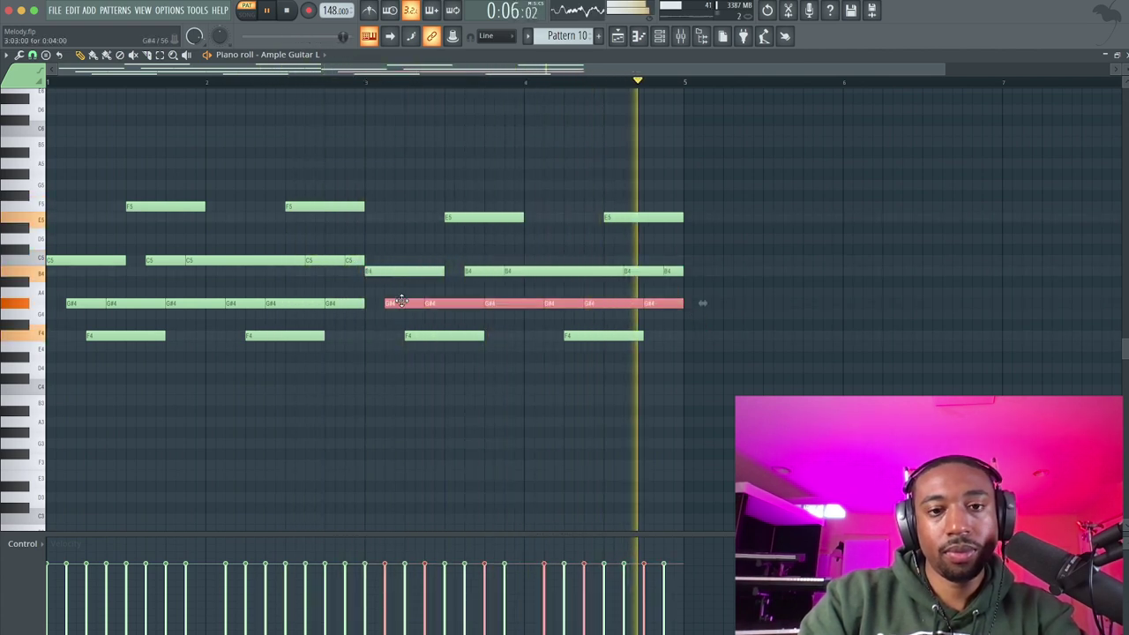
{"action": "key", "text": "shift+Down"}
{"action": "right_click", "coordinate": [513, 293]}
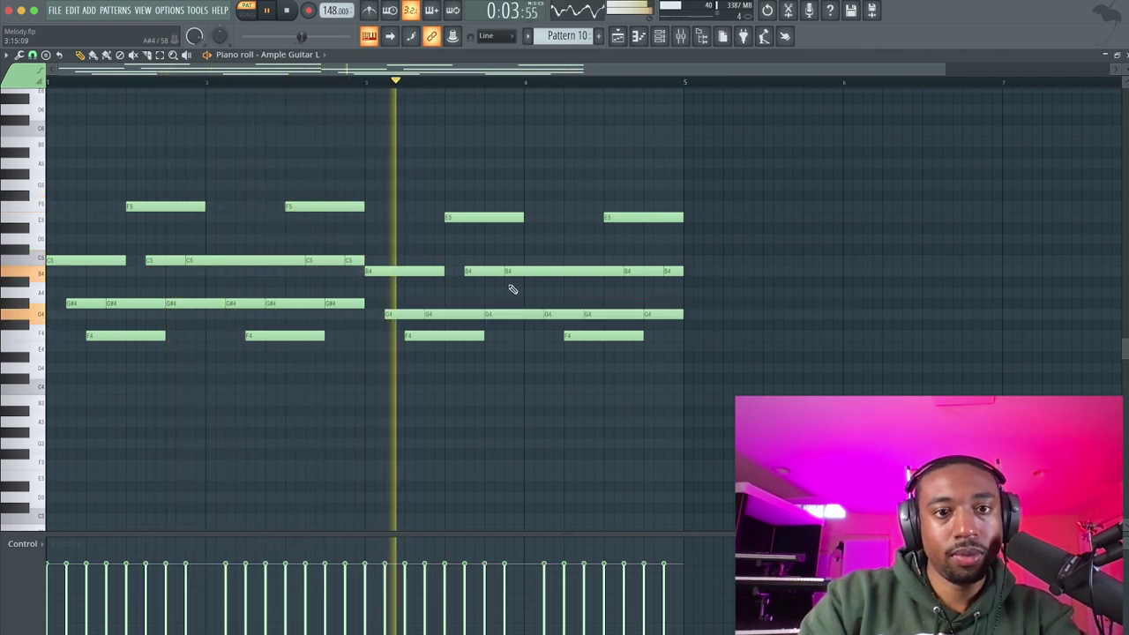
{"action": "left_click_drag", "start_coordinate": [683, 299], "coordinate": [404, 322]}
{"action": "key", "text": "shift+Up"}
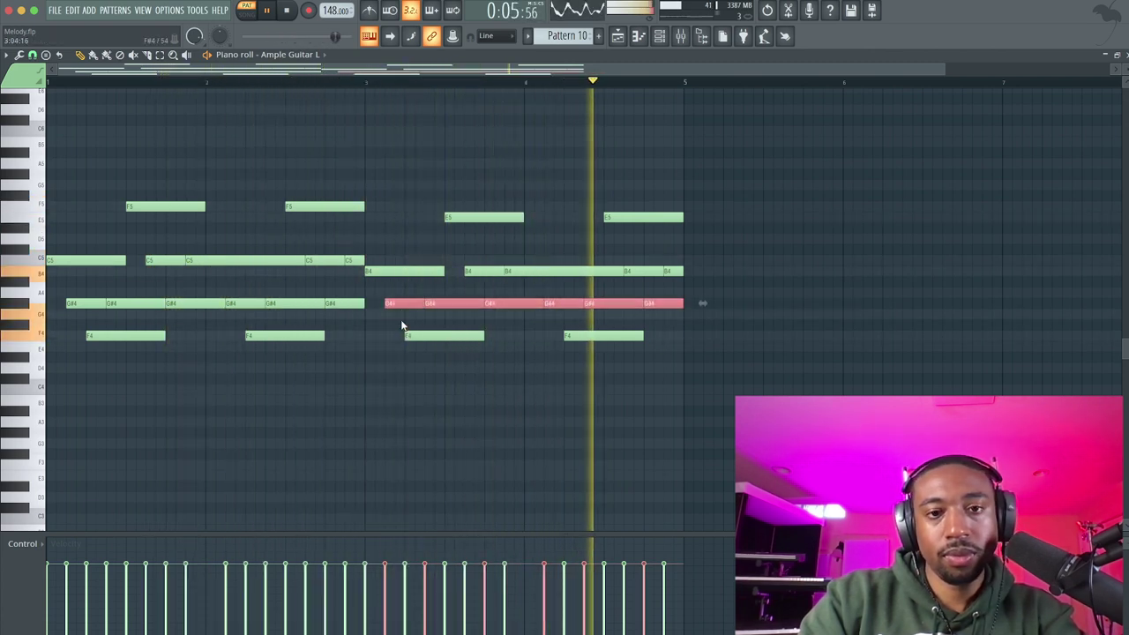
- Try the B4 notes in bars 3 and 4 one semitone higher on C5 and play back the pattern
{"action": "left_click_drag", "start_coordinate": [705, 257], "coordinate": [390, 265]}
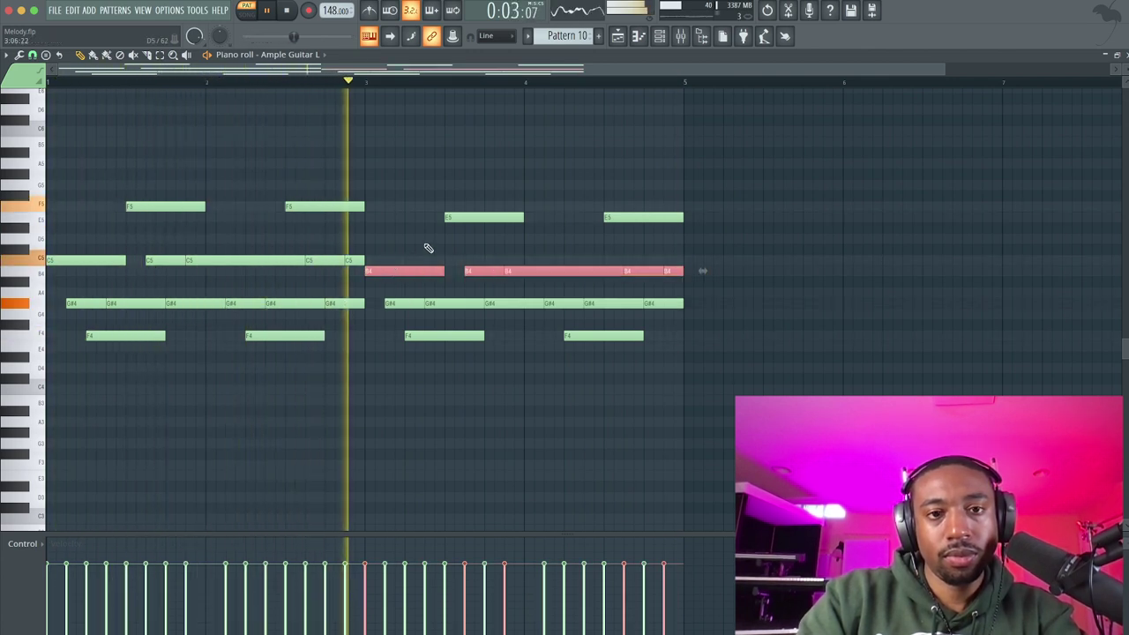
{"action": "key", "text": "shift+Up"}
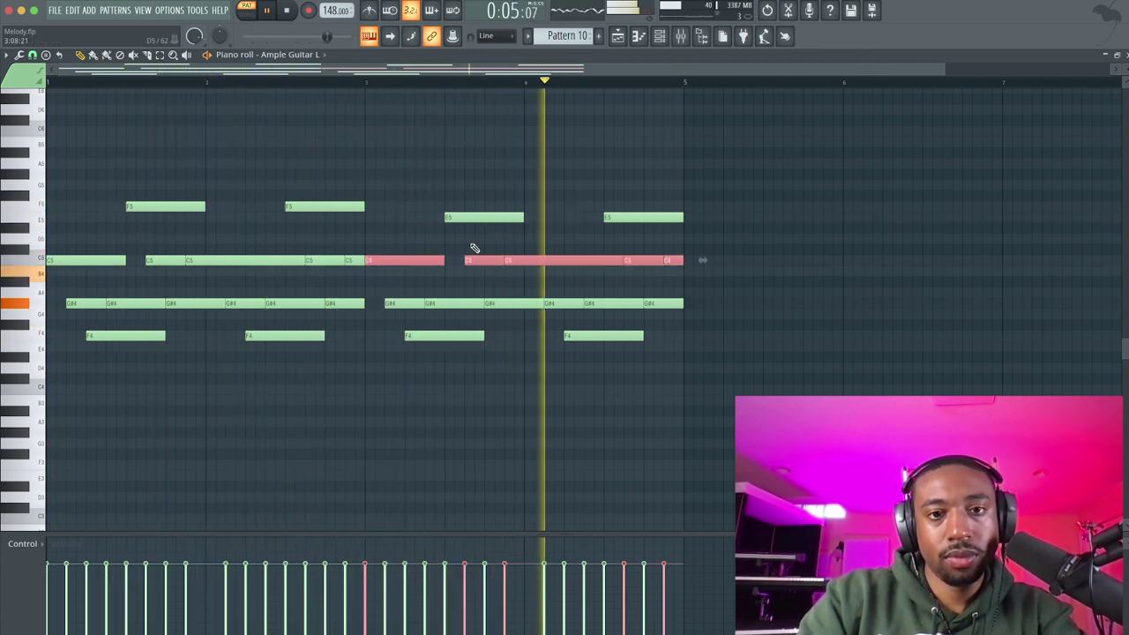
{"action": "left_click_drag", "start_coordinate": [713, 203], "coordinate": [355, 376]}
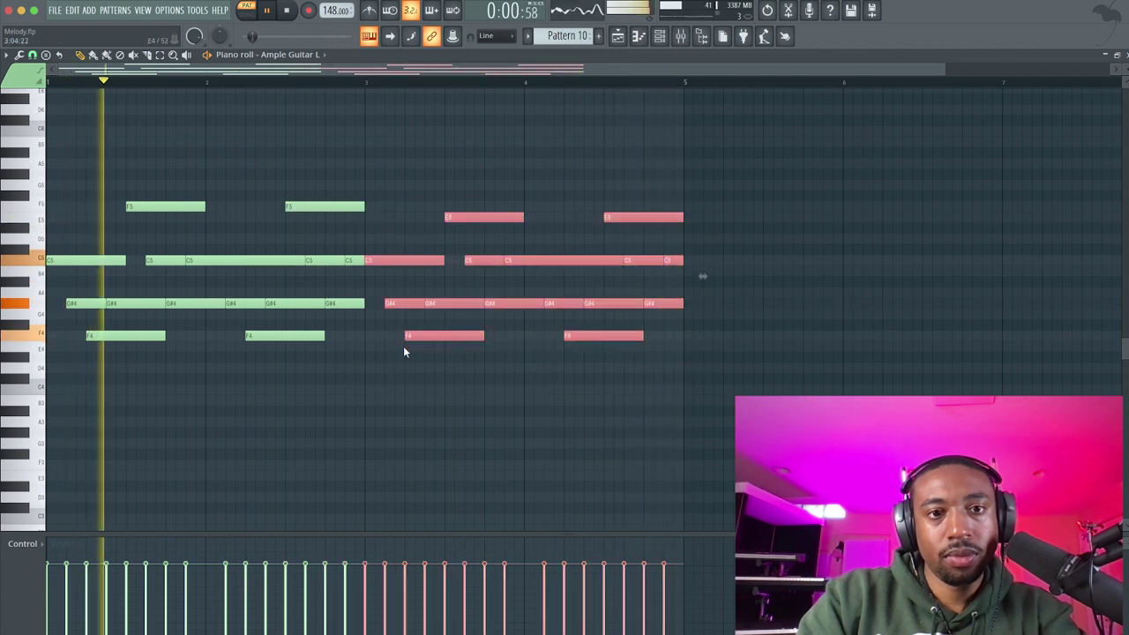
{"action": "key", "text": "F9"}
{"action": "key", "text": "space"}
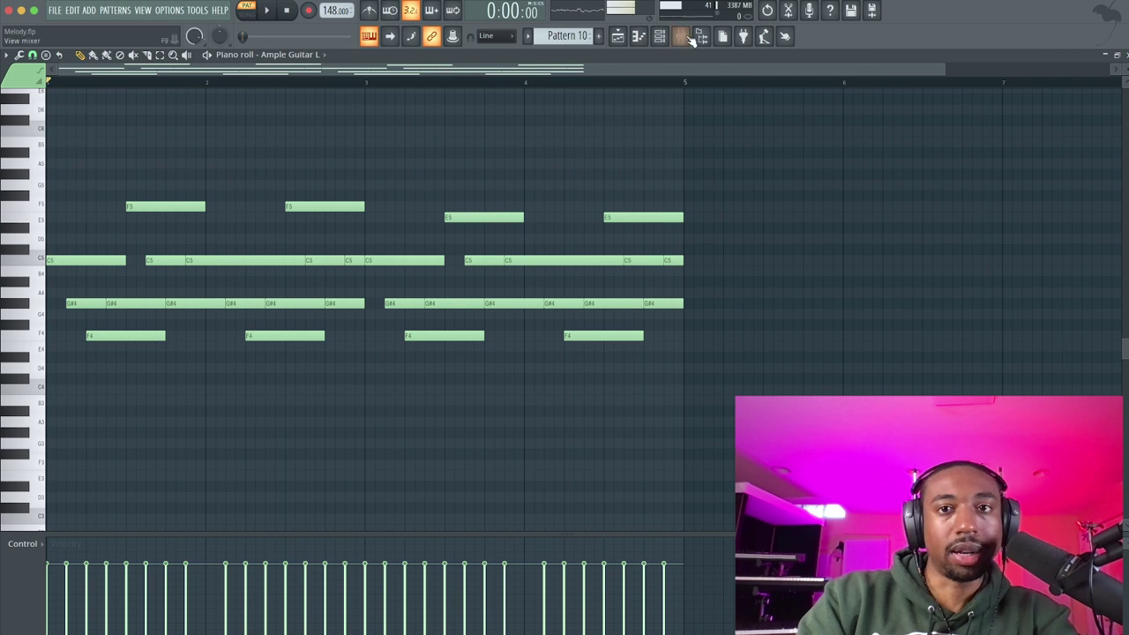
{"action": "key", "text": "space"}
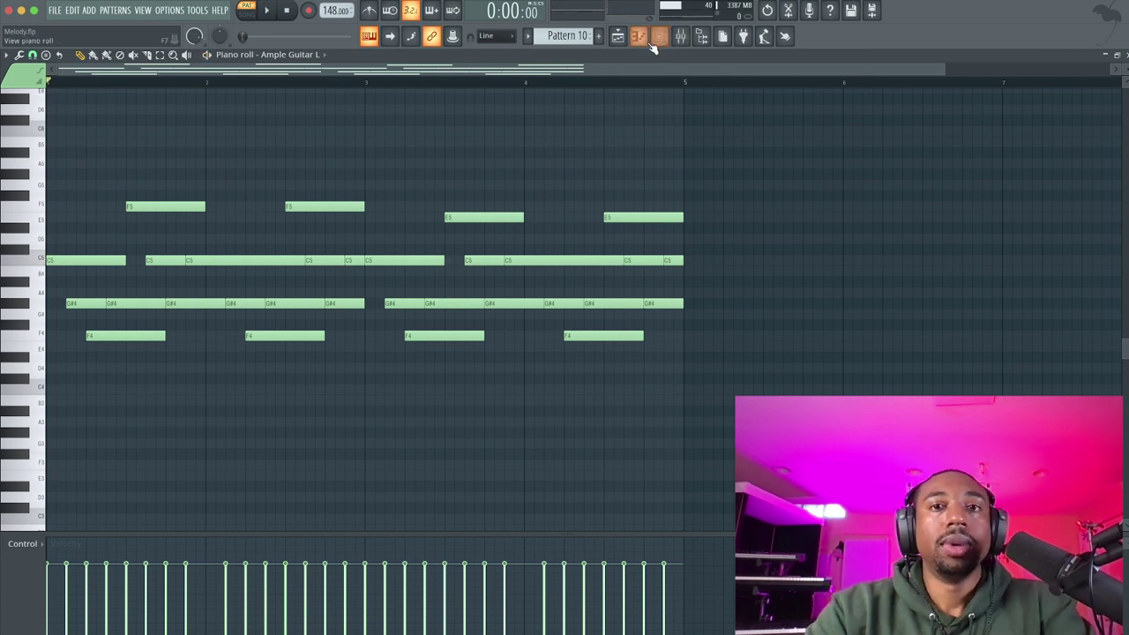
- Replace the Ample Guitar L channel's instrument with Omnisphere
{"action": "left_click", "coordinate": [660, 42]}
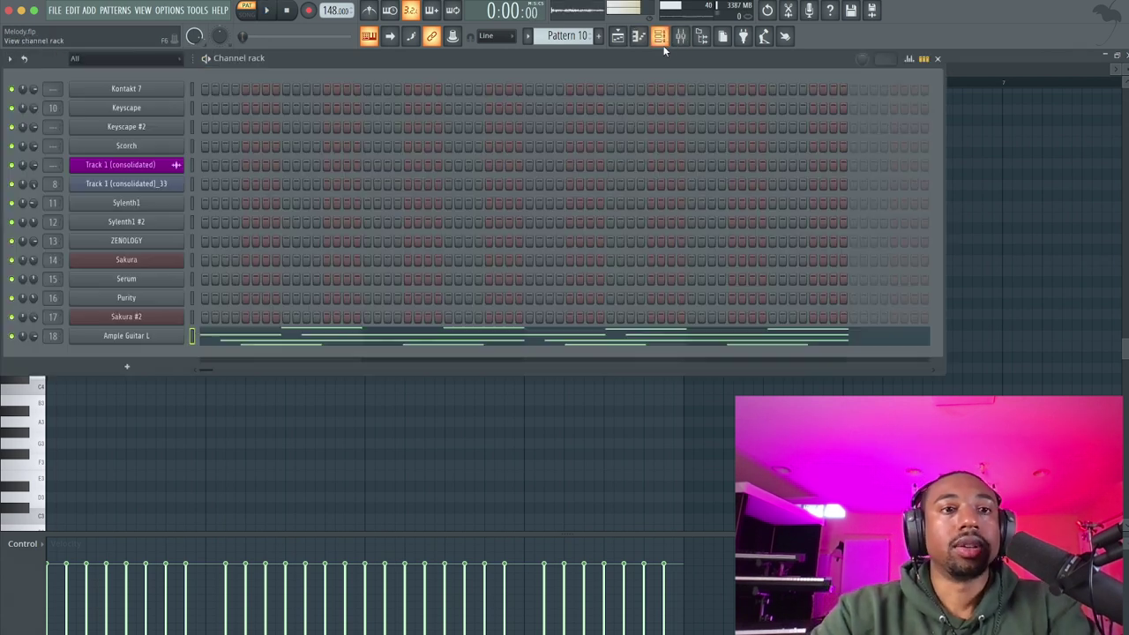
{"action": "right_click", "coordinate": [145, 337]}
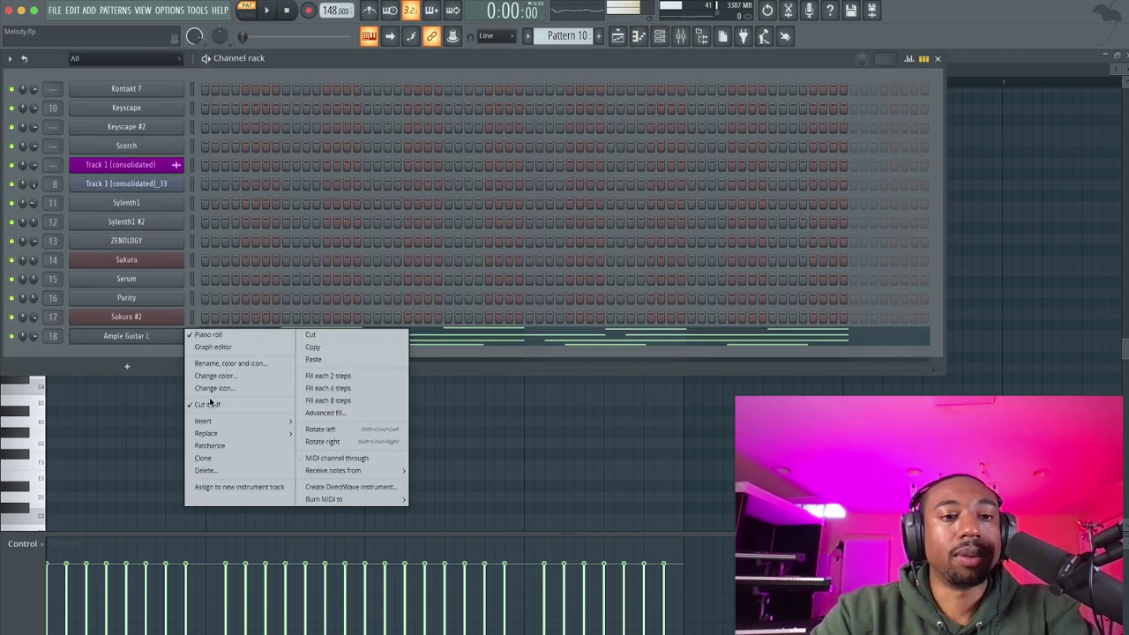
{"action": "mouse_move", "coordinate": [208, 433]}
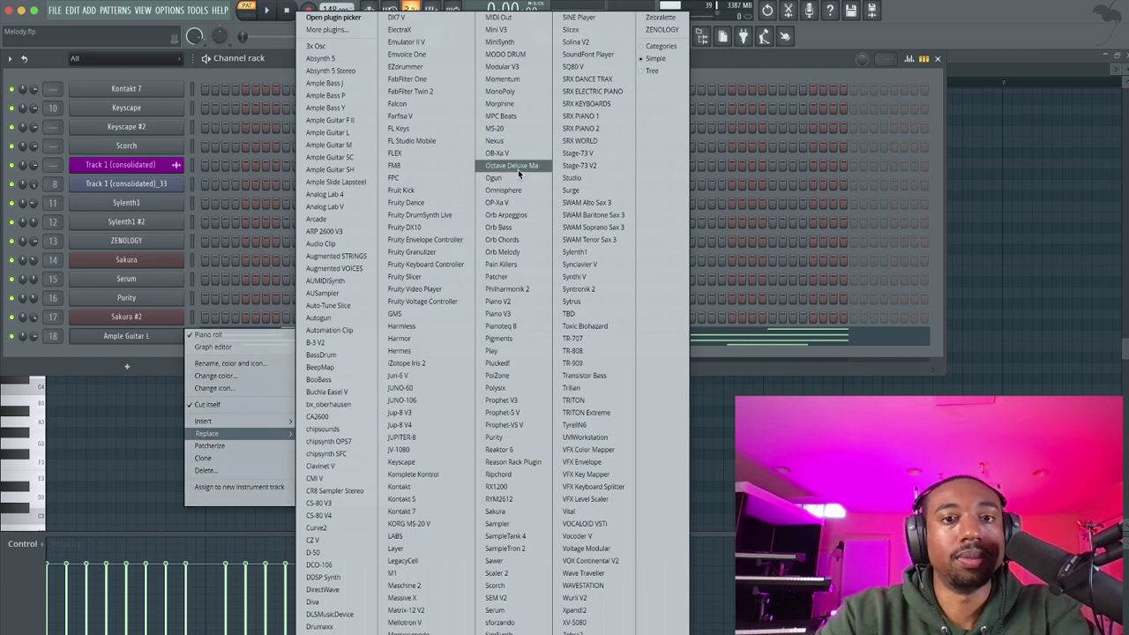
{"action": "left_click", "coordinate": [508, 189]}
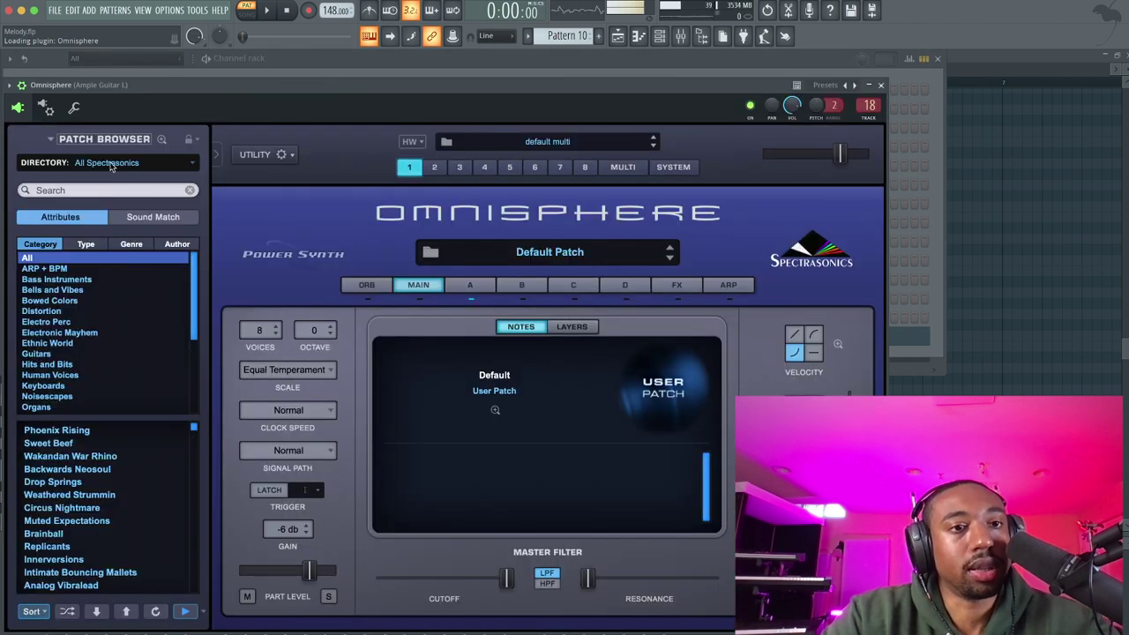
- Load the Nylon Sky Guitar Clean patch from Omnisphere's Nylon Sky Sonic Extension and play the pattern with it
{"action": "left_click", "coordinate": [112, 164]}
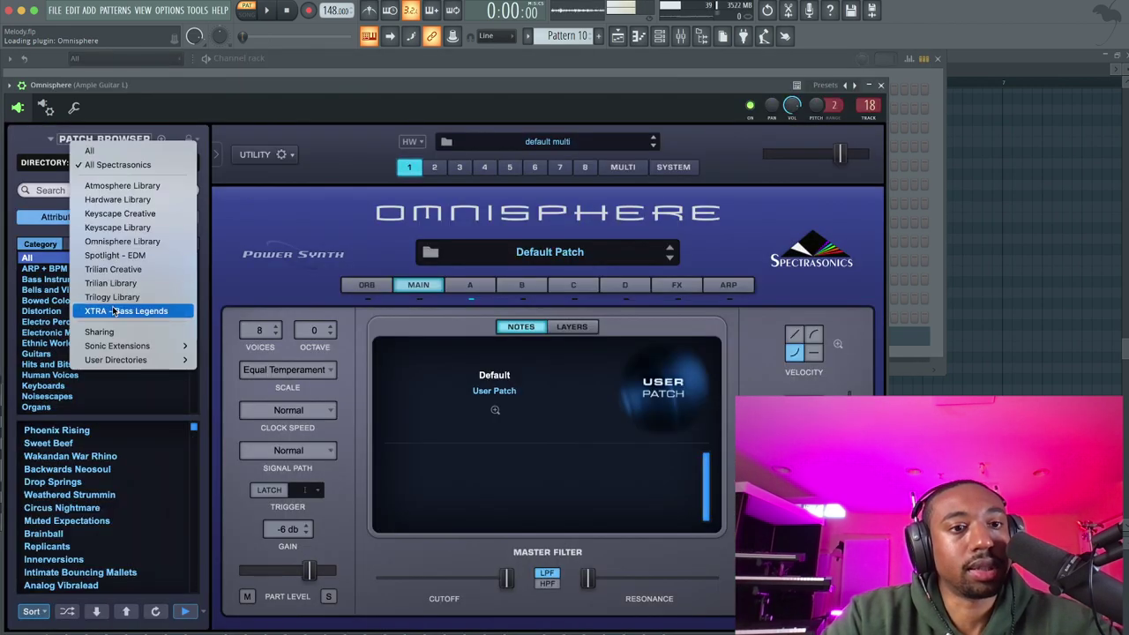
{"action": "mouse_move", "coordinate": [121, 346]}
{"action": "left_click", "coordinate": [222, 347]}
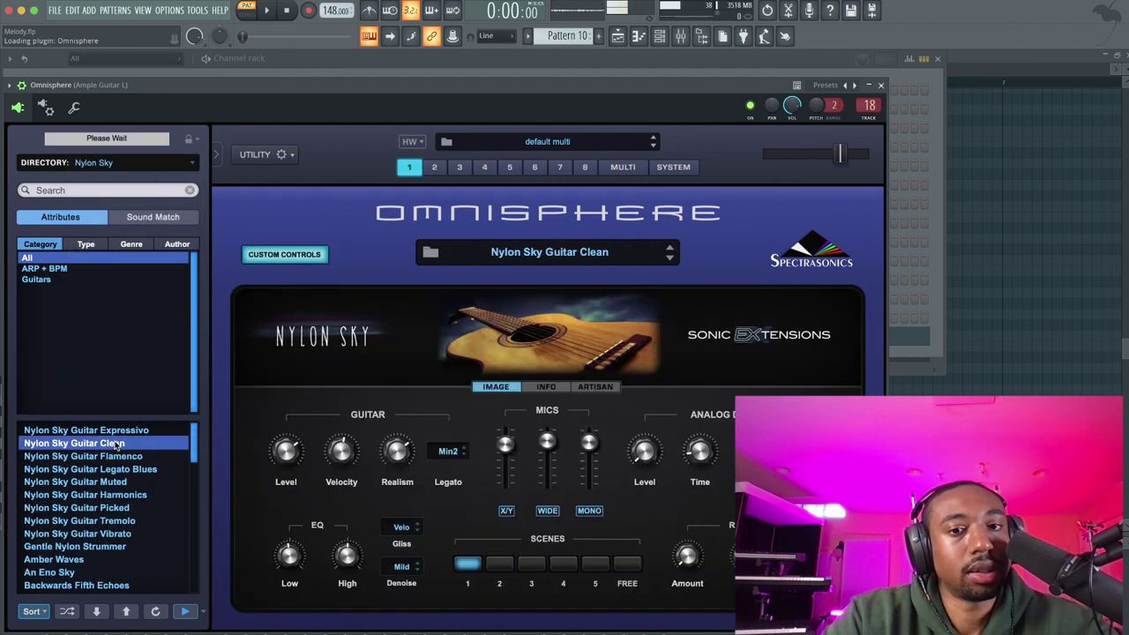
{"action": "left_click", "coordinate": [881, 87]}
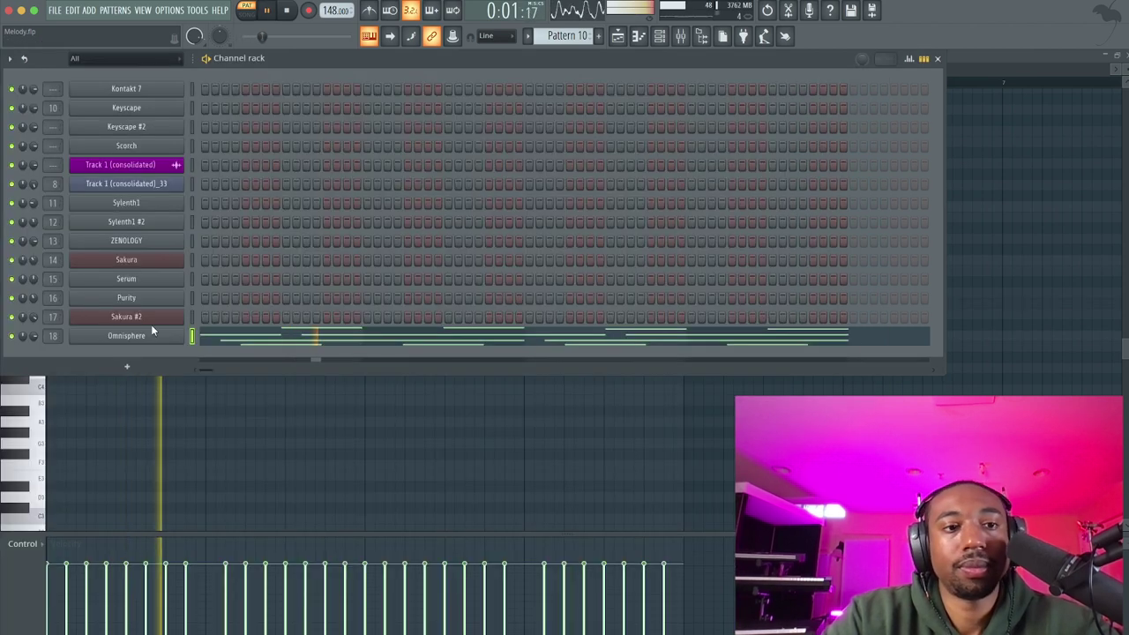
- Play the Omnisphere pattern and check the mixer levels and the buffer length in the audio settings
{"action": "right_click", "coordinate": [211, 439]}
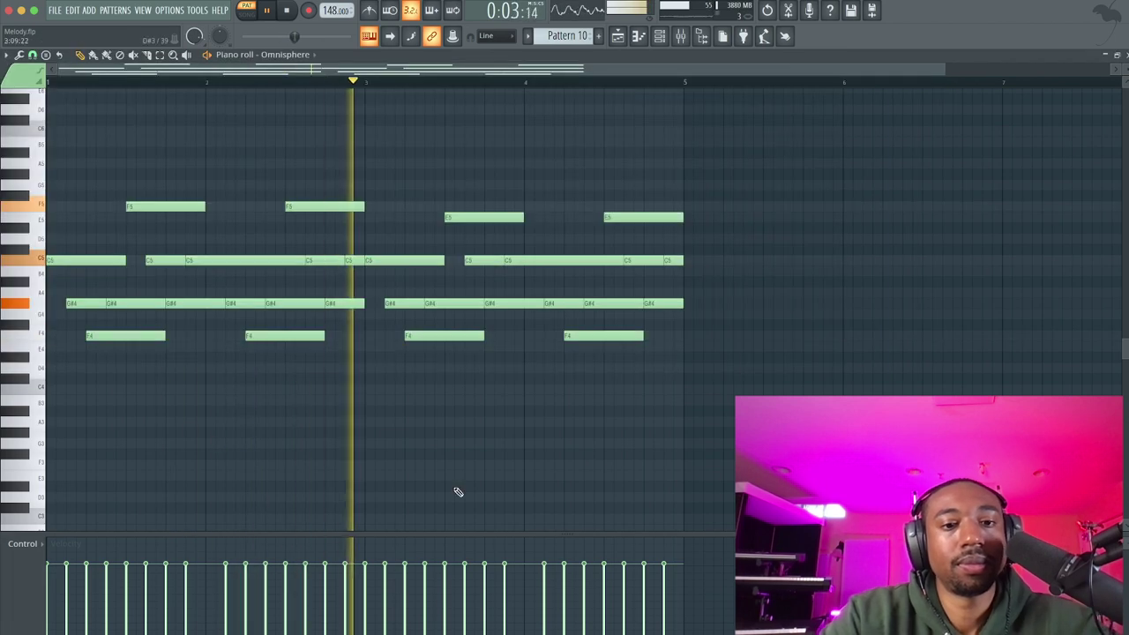
{"action": "left_click", "coordinate": [679, 35]}
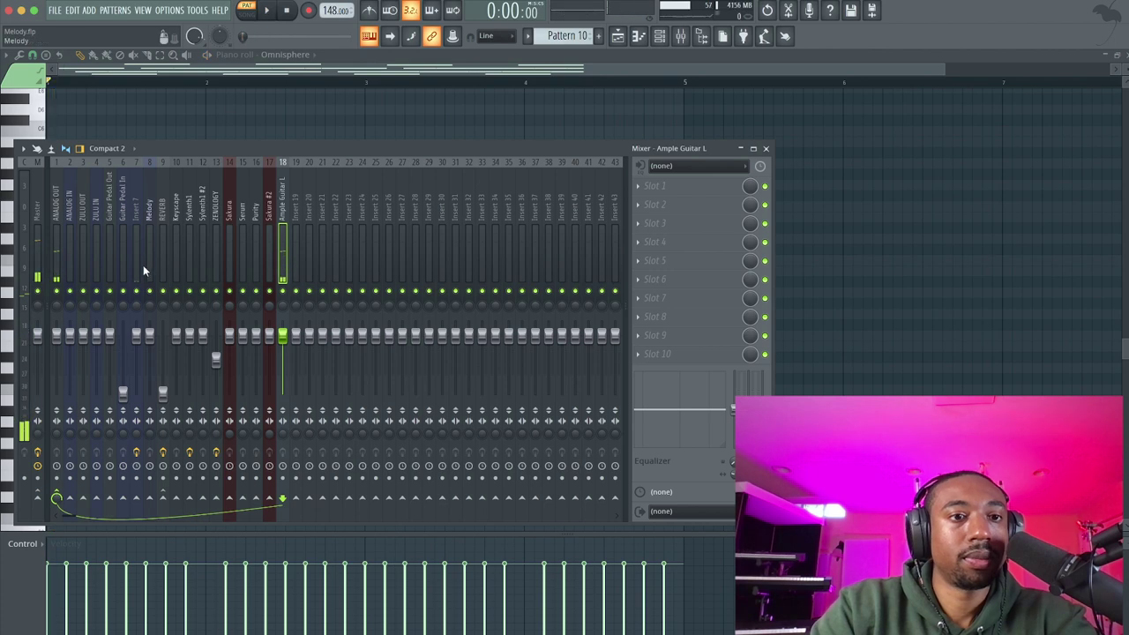
{"action": "key", "text": "space"}
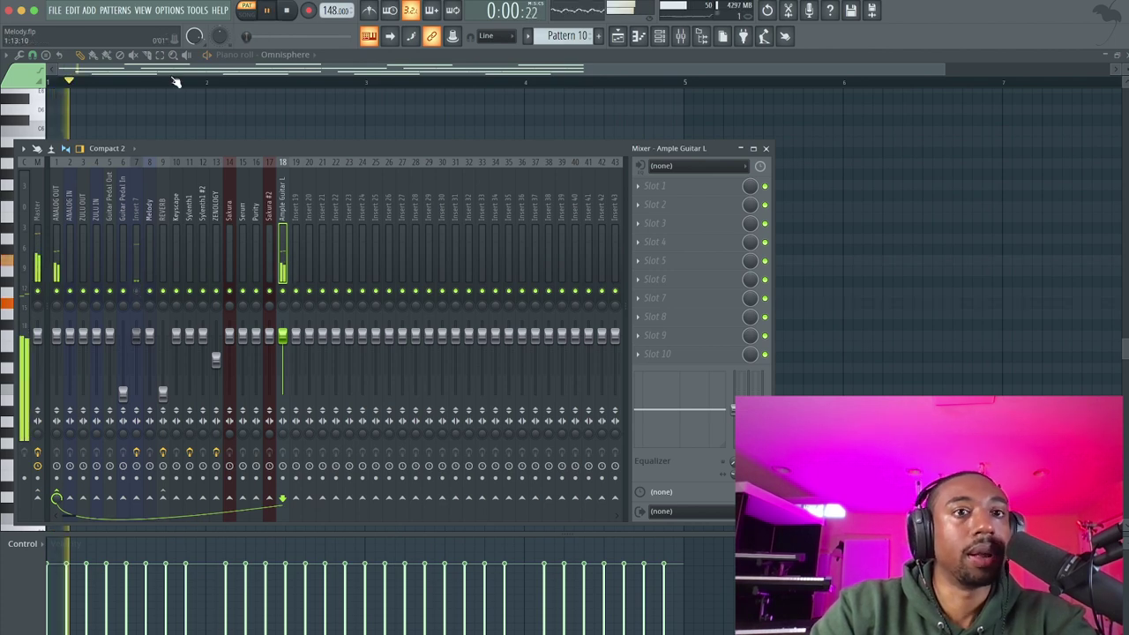
{"action": "left_click", "coordinate": [170, 10]}
{"action": "left_click", "coordinate": [181, 46]}
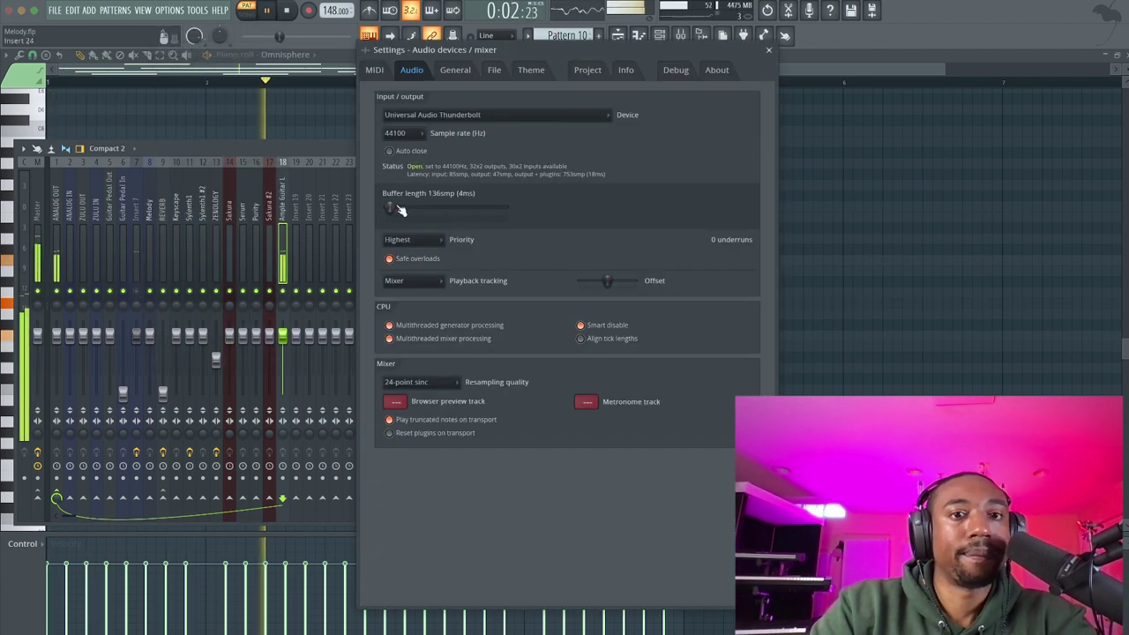
{"action": "left_click", "coordinate": [769, 51]}
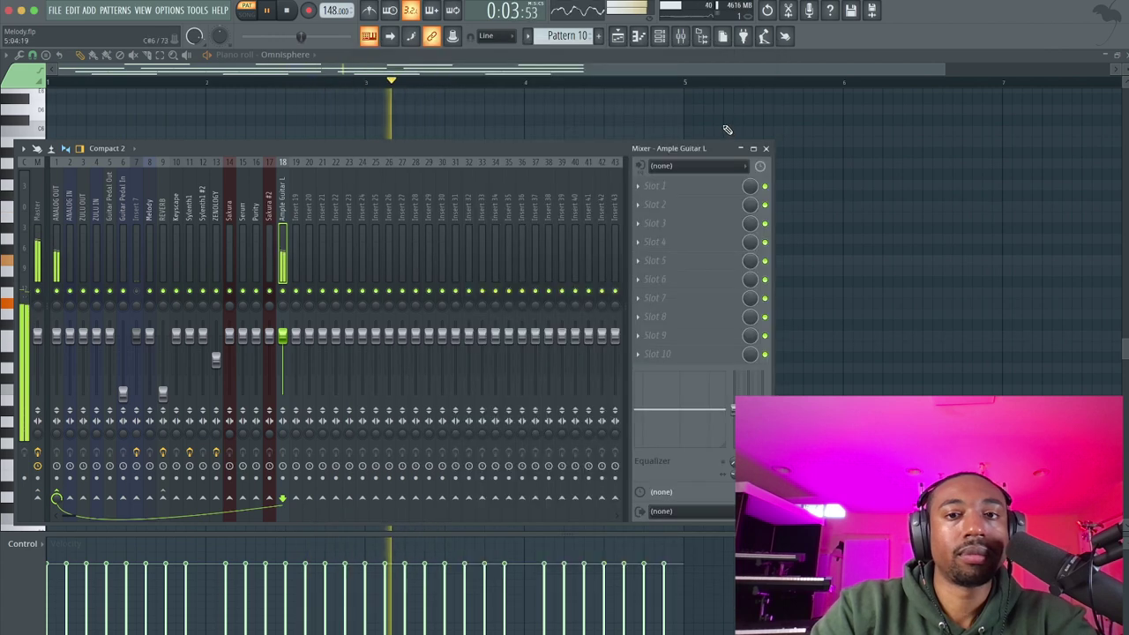
{"action": "left_click", "coordinate": [768, 148]}
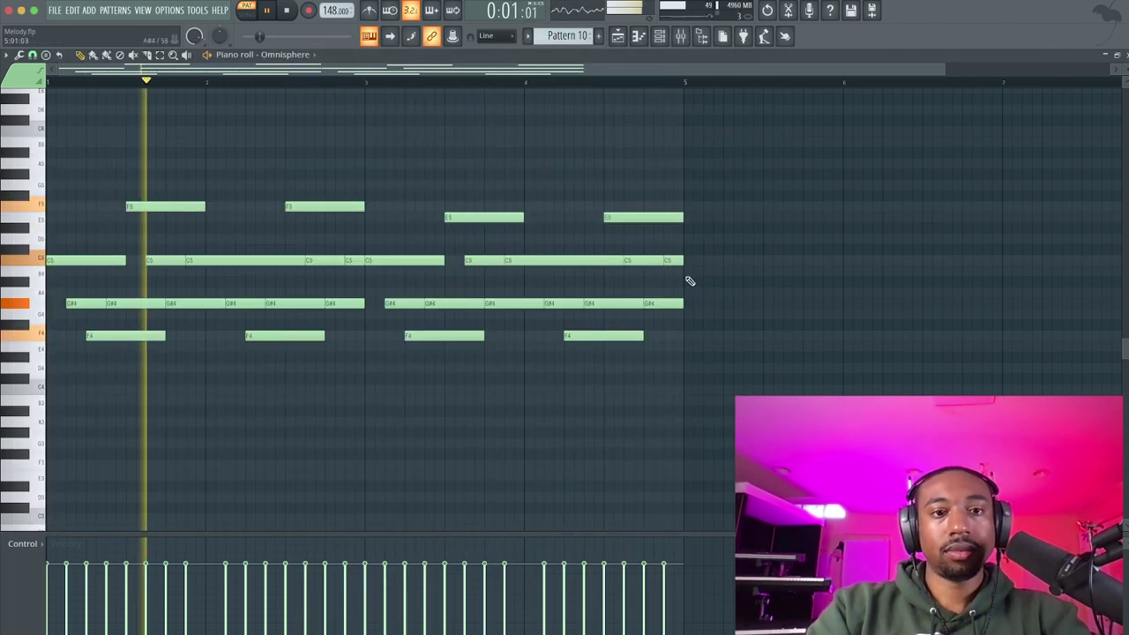
- Move the E5 notes in bars 3 and 4 up to F5 and the C5 notes down to B4
{"action": "left_click_drag", "start_coordinate": [688, 229], "coordinate": [474, 213]}
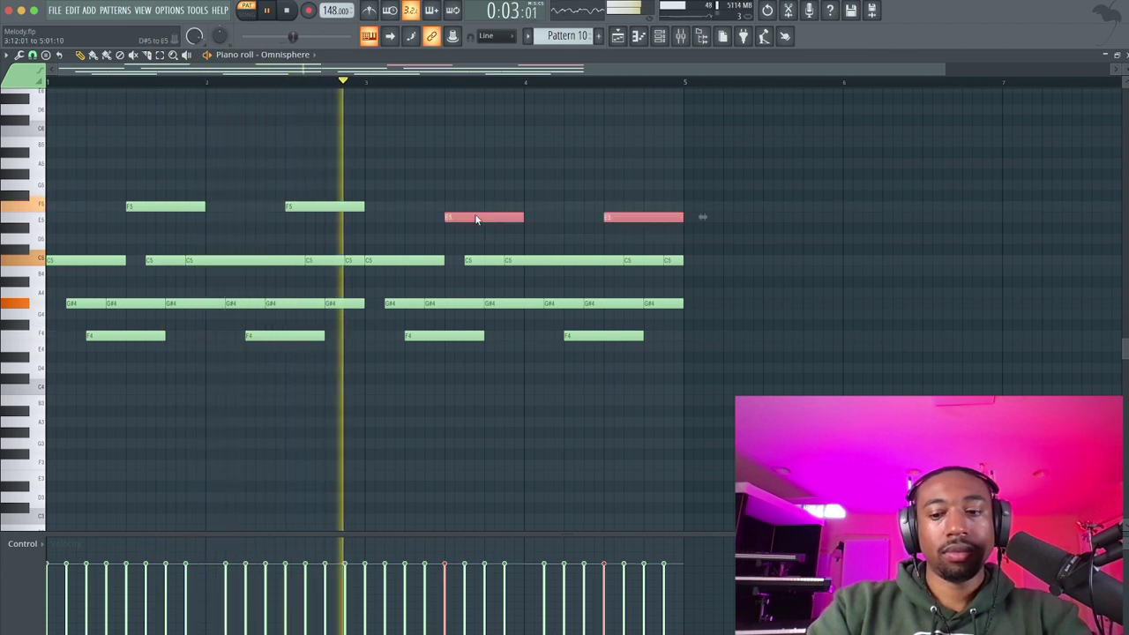
{"action": "key", "text": "shift+Up"}
{"action": "left_click_drag", "start_coordinate": [720, 273], "coordinate": [401, 251]}
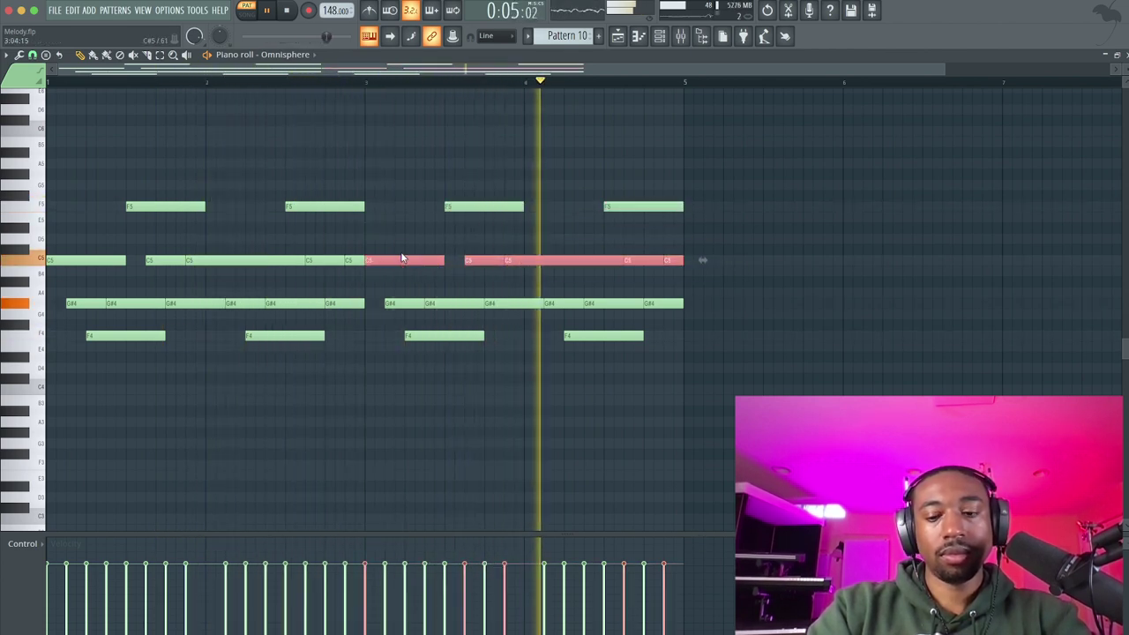
{"action": "key", "text": "shift+Down"}
{"action": "right_click", "coordinate": [450, 246]}
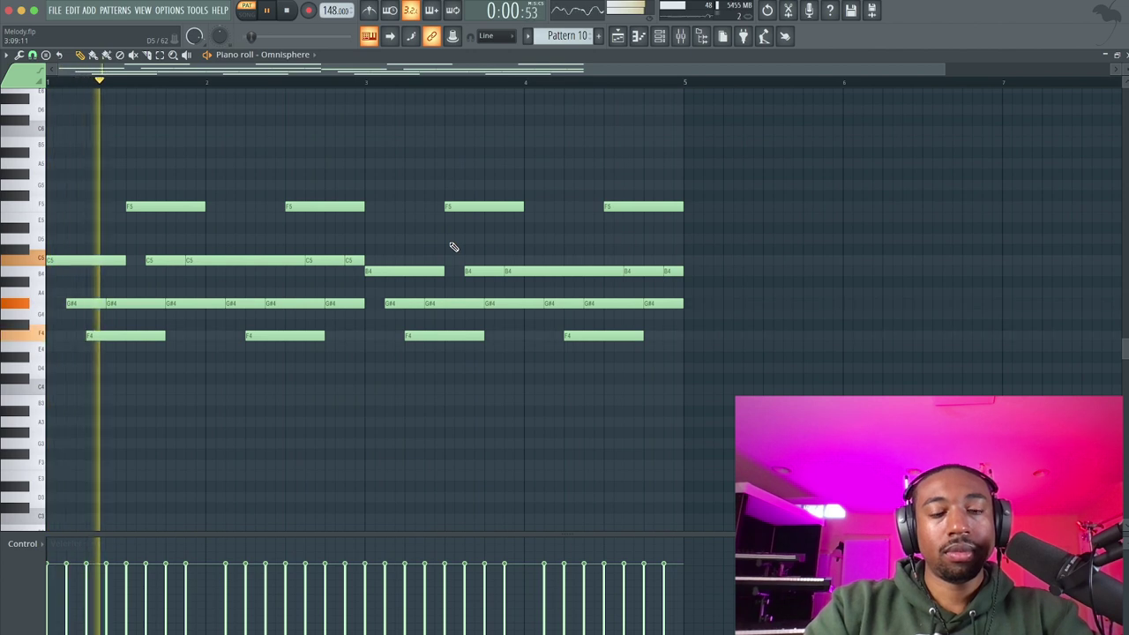
- Audition the Nylon Sky Guitar Picked and Nylon Sky Guitar Legato Blues patches on the Omnisphere channel while the pattern plays
{"action": "left_click_drag", "start_coordinate": [558, 273], "coordinate": [403, 278]}
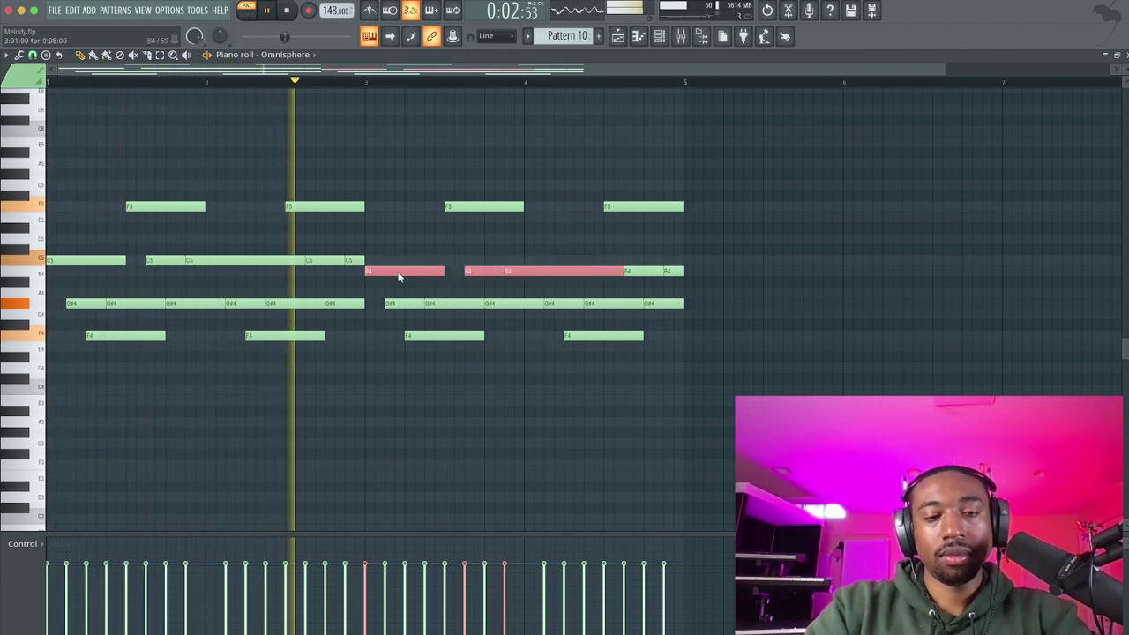
{"action": "left_click", "coordinate": [486, 254]}
{"action": "left_click", "coordinate": [667, 42]}
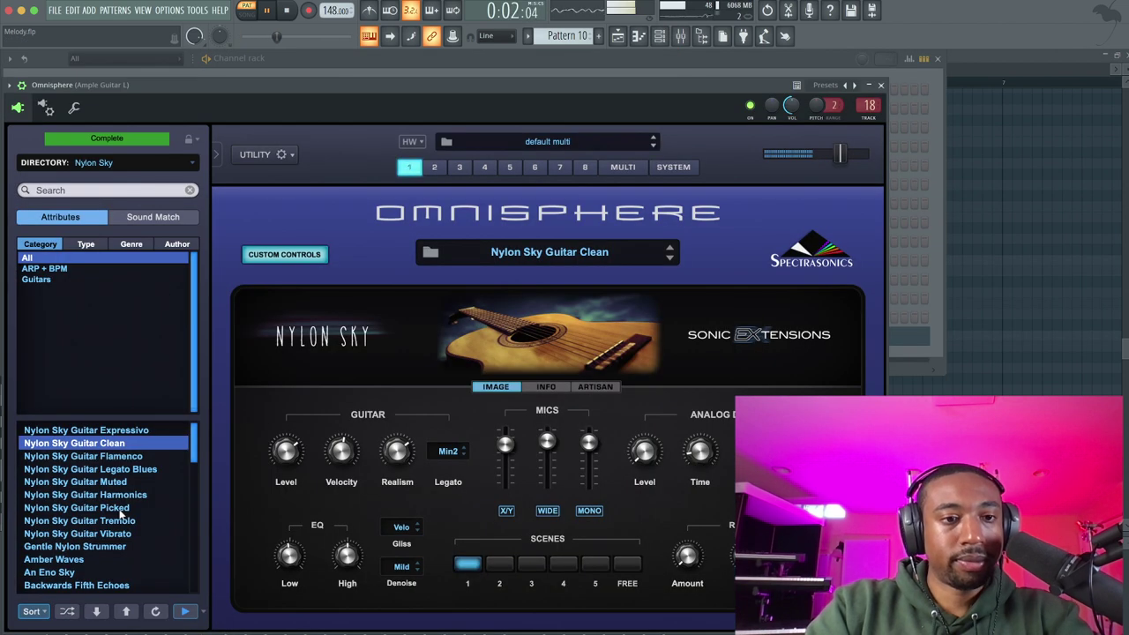
{"action": "left_click", "coordinate": [120, 510]}
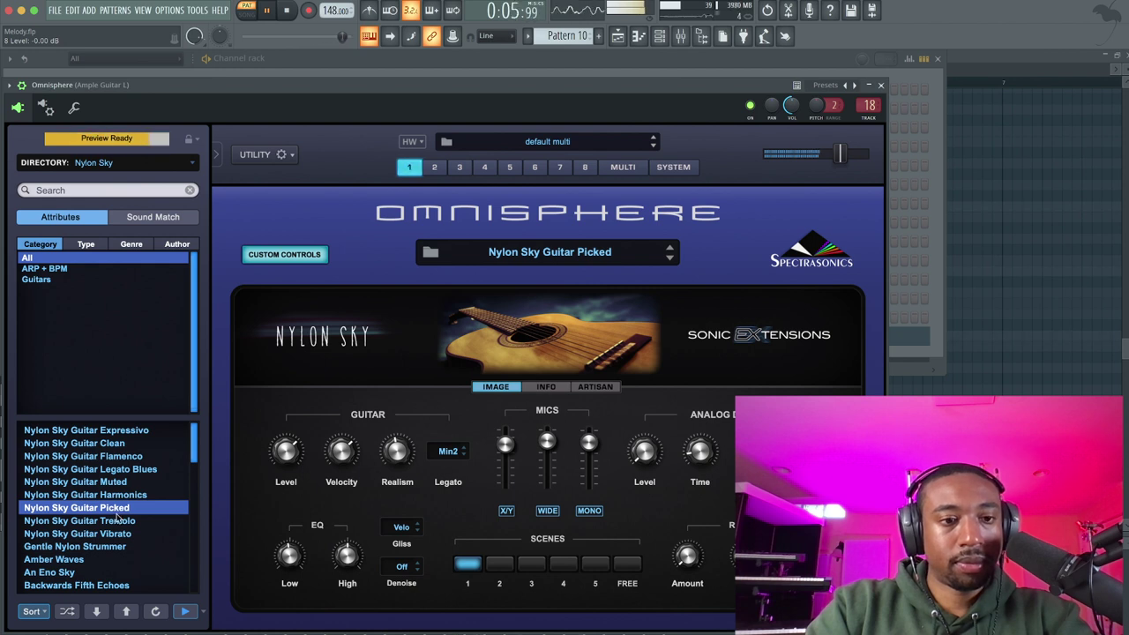
{"action": "scroll", "coordinate": [118, 514], "scroll_direction": "down", "scroll_amount": 5}
{"action": "scroll", "coordinate": [118, 514], "scroll_direction": "up", "scroll_amount": 5}
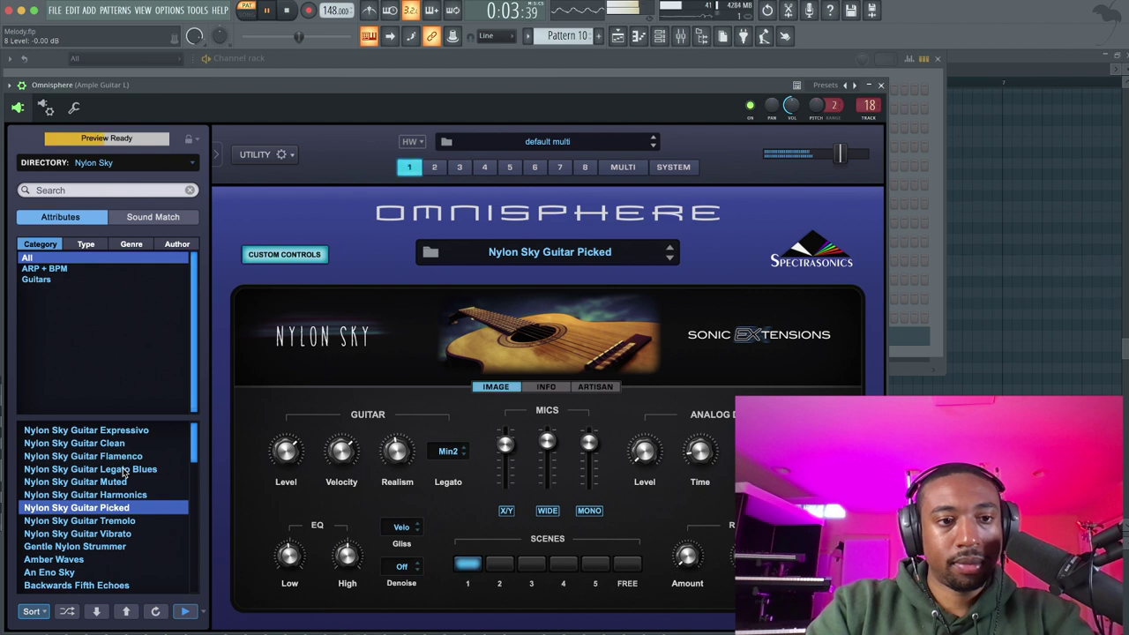
{"action": "left_click", "coordinate": [125, 474]}
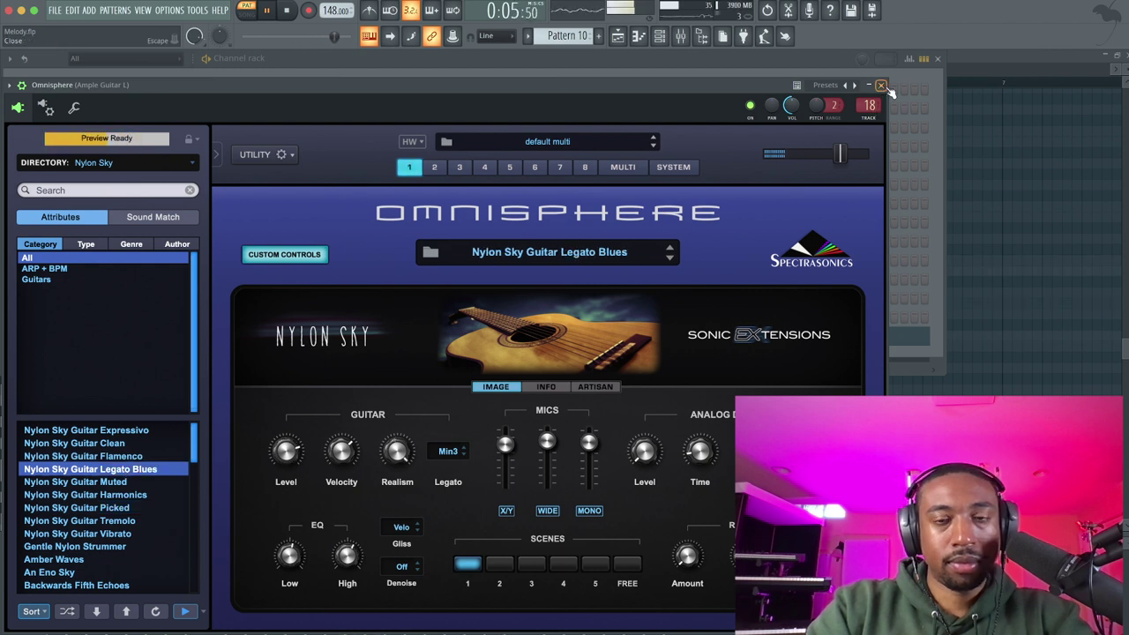
- Load the Nylon Sky Guitar Flamenco patch in Omnisphere and return to the piano roll
{"action": "left_click", "coordinate": [118, 456]}
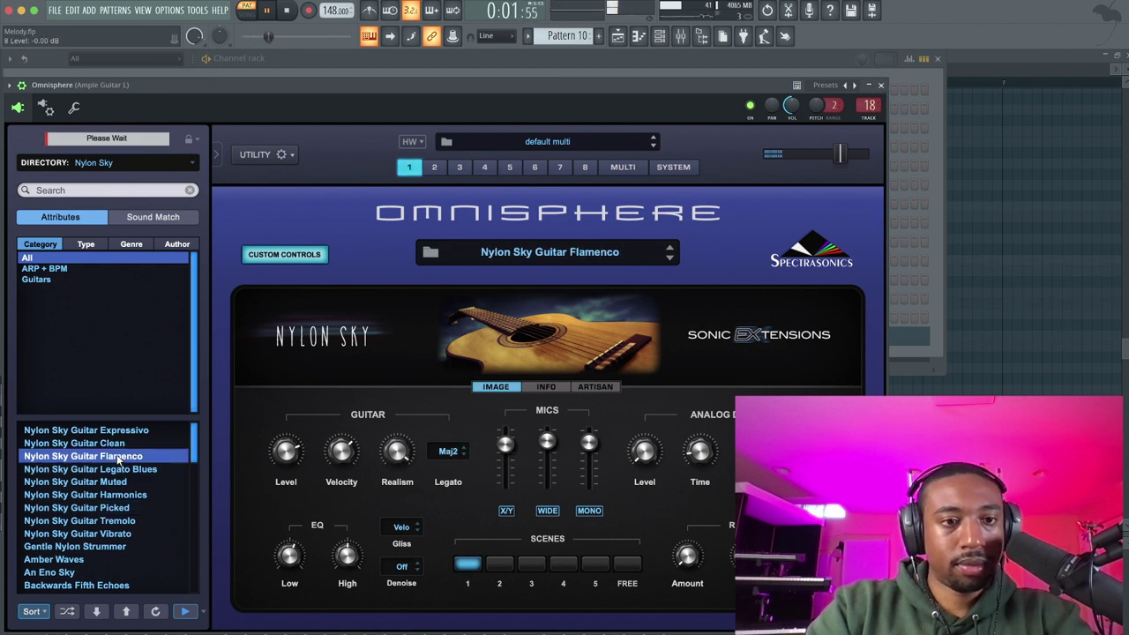
{"action": "left_click", "coordinate": [882, 85]}
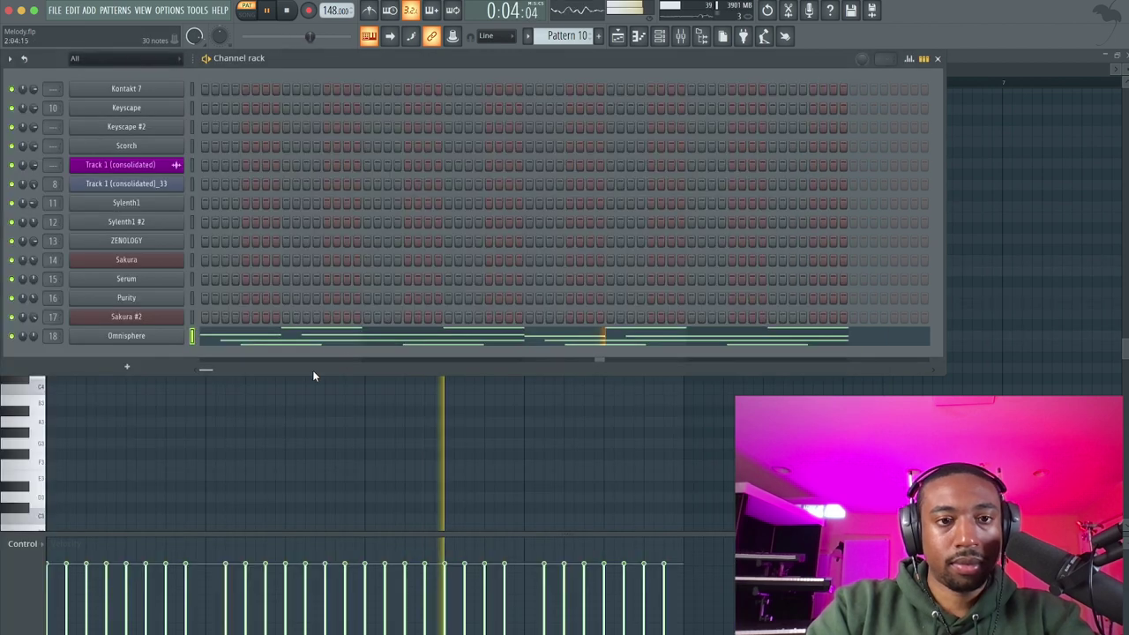
{"action": "left_click", "coordinate": [137, 338]}
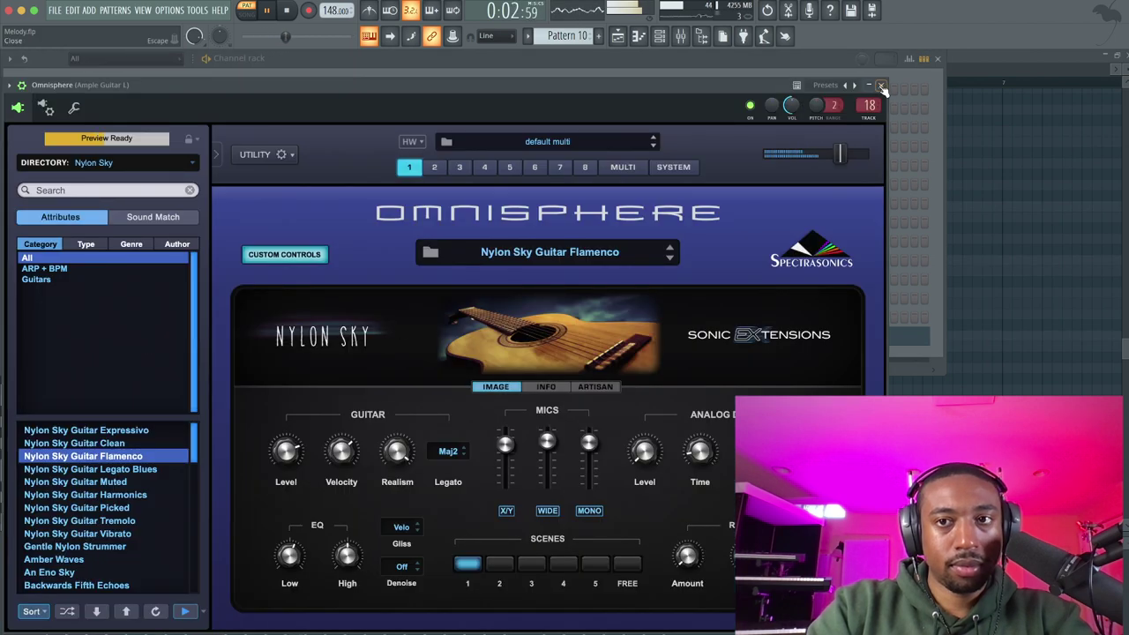
{"action": "left_click", "coordinate": [881, 86]}
{"action": "left_click", "coordinate": [954, 182]}
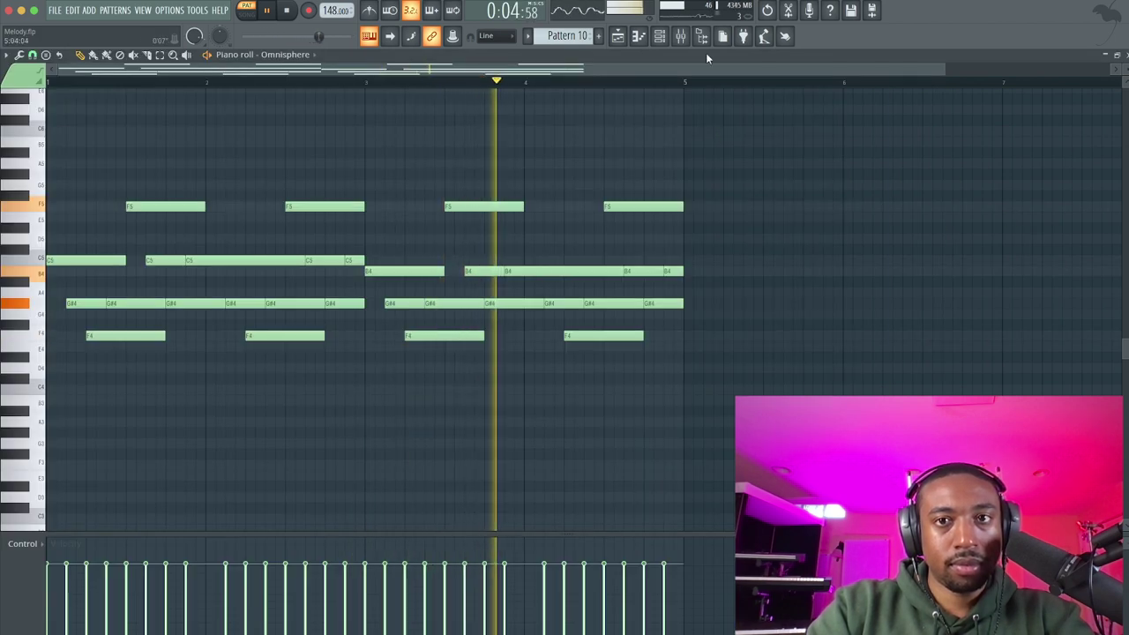
- Open the playlist and play the whole arrangement in song mode from bar 1
{"action": "left_click", "coordinate": [688, 39]}
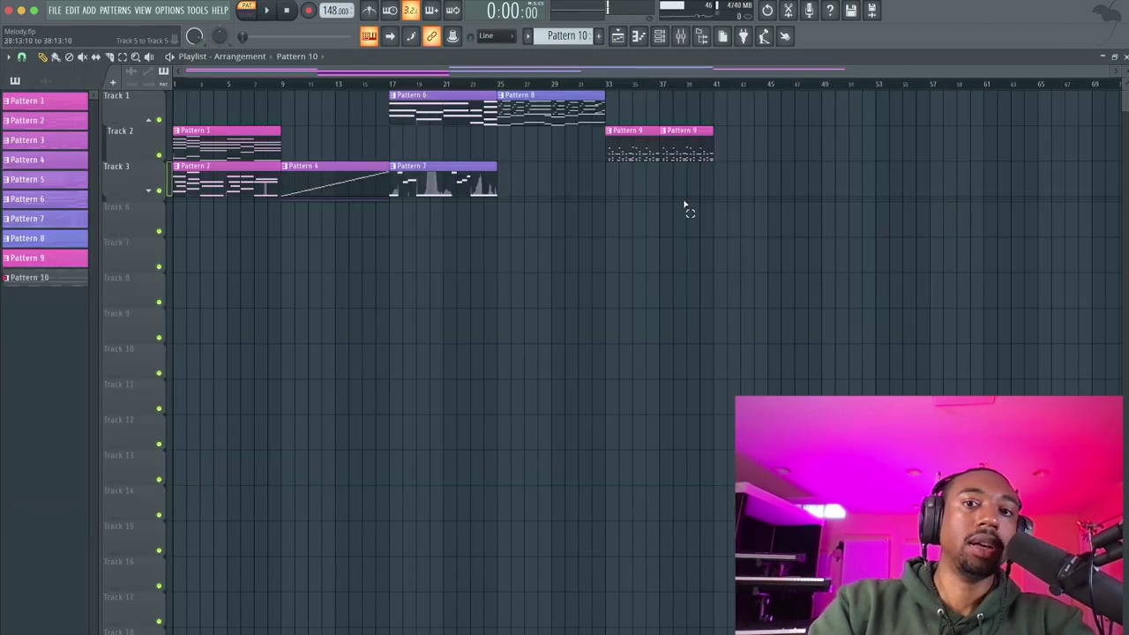
{"action": "left_click_drag", "start_coordinate": [687, 207], "coordinate": [270, 90]}
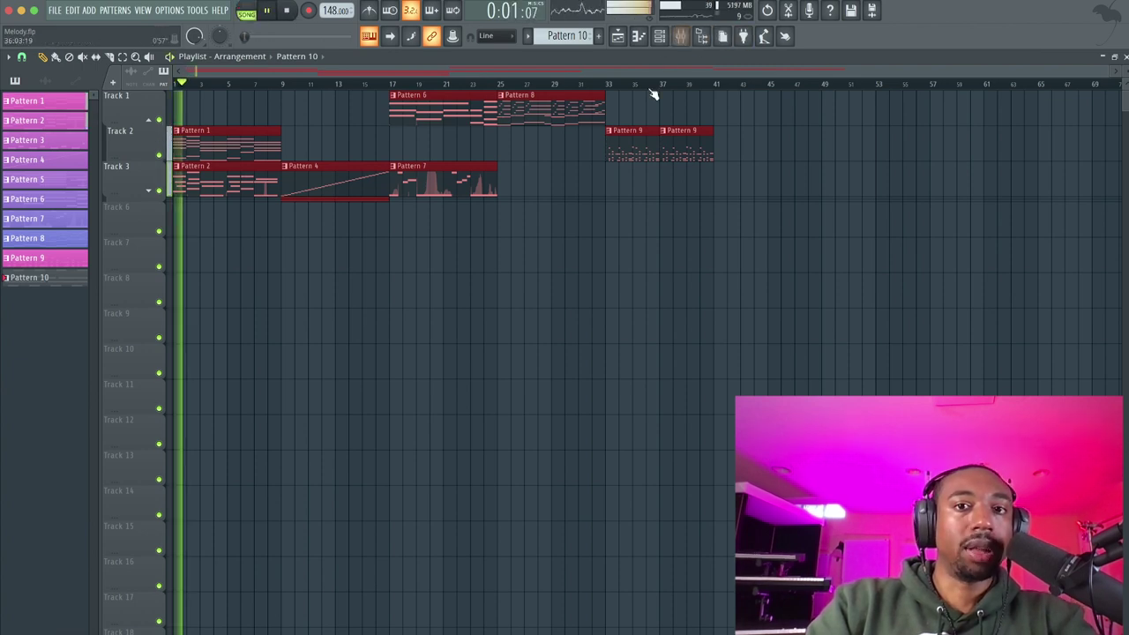
{"action": "left_click", "coordinate": [660, 96]}
{"action": "left_click", "coordinate": [683, 36]}
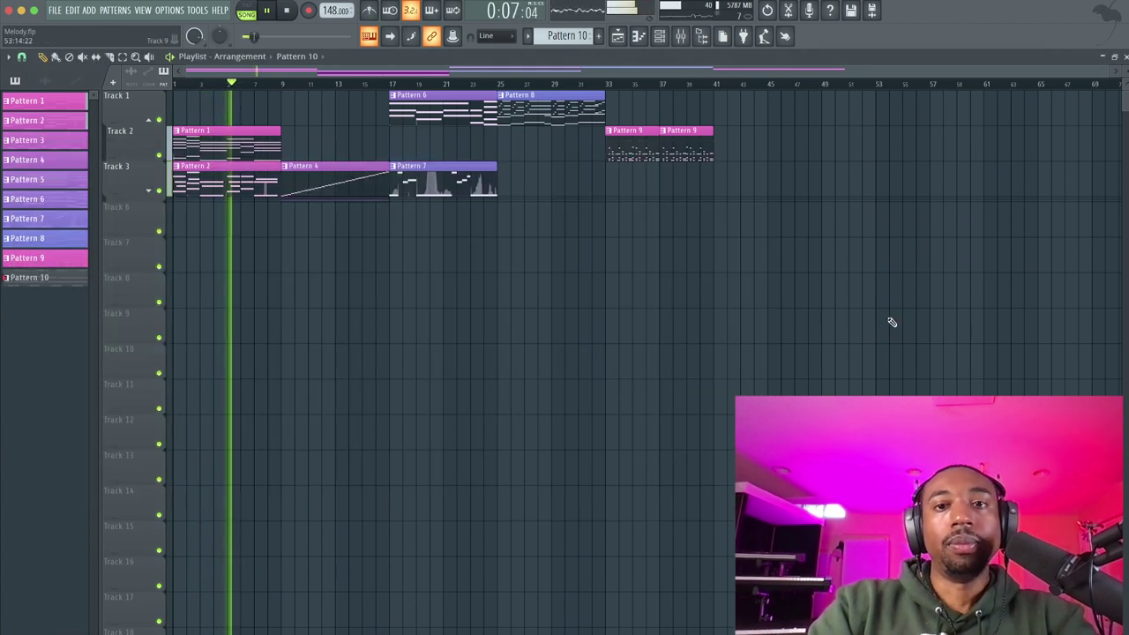
- Place a Pattern 10 clip on Track 1 at bar 41 and change the pattern's color to teal
{"action": "left_click", "coordinate": [721, 110]}
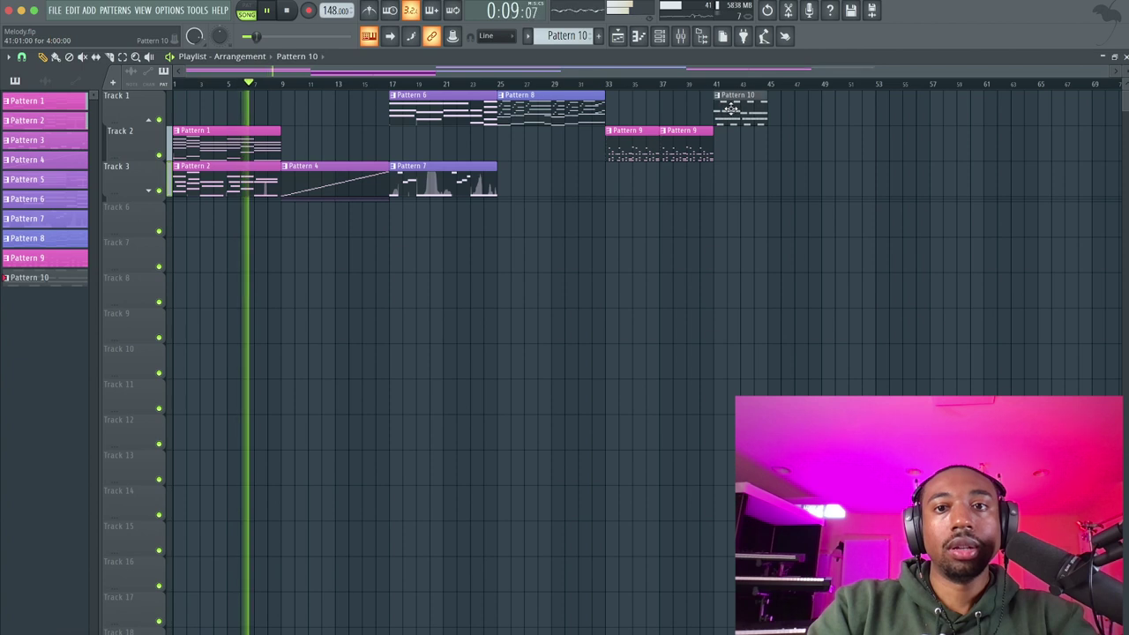
{"action": "right_click", "coordinate": [717, 101]}
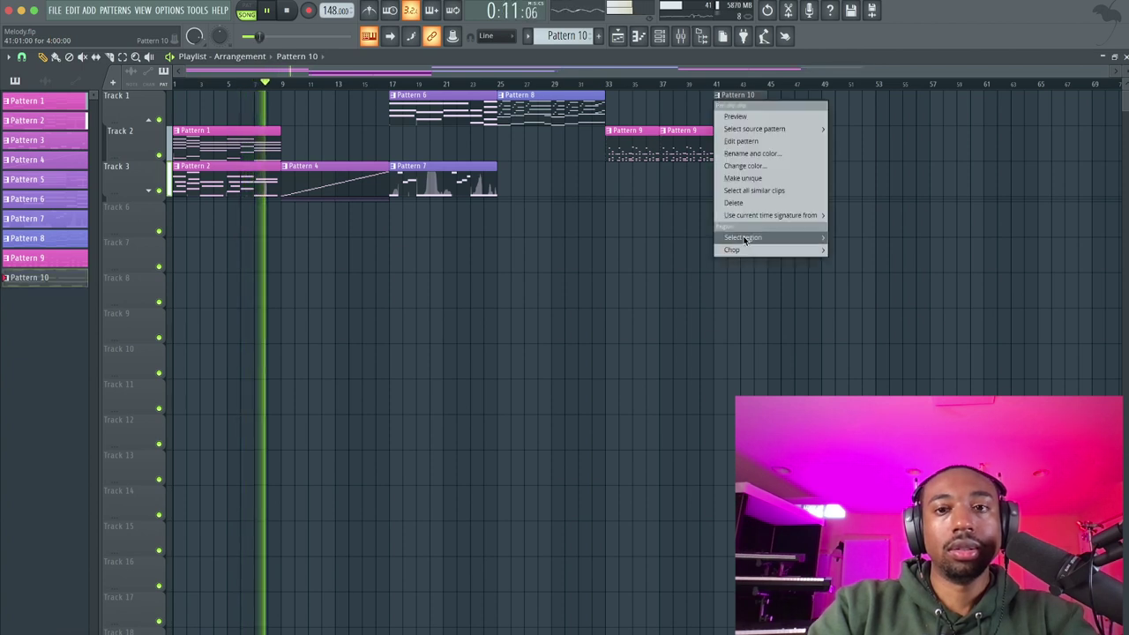
{"action": "left_click", "coordinate": [758, 154]}
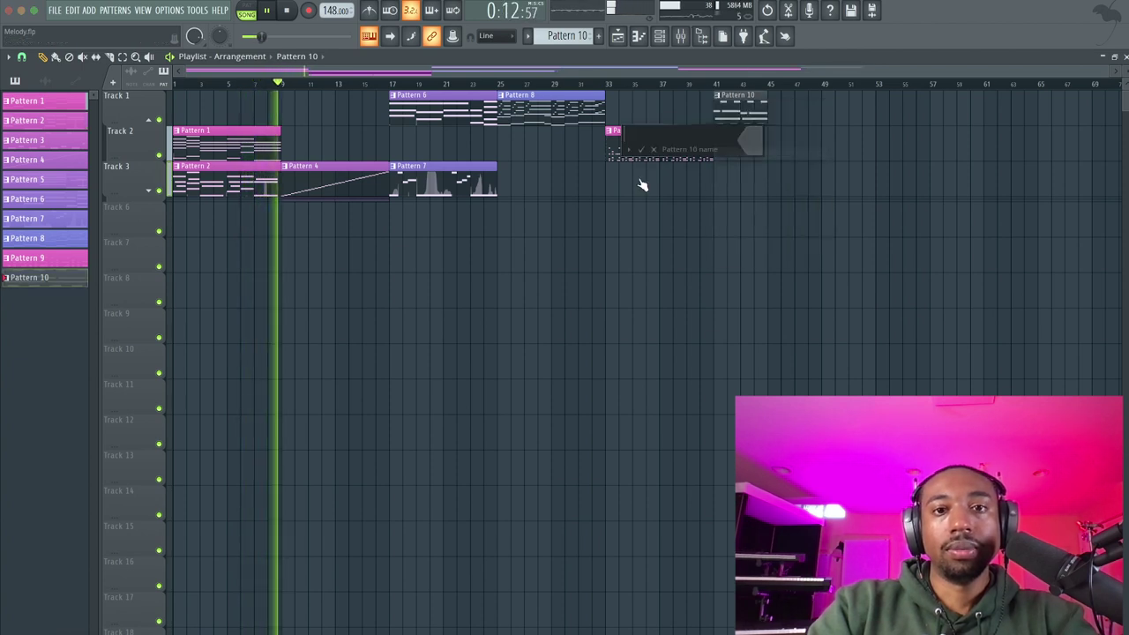
{"action": "left_click", "coordinate": [753, 139]}
{"action": "left_click", "coordinate": [854, 316]}
{"action": "key", "text": "Return"}
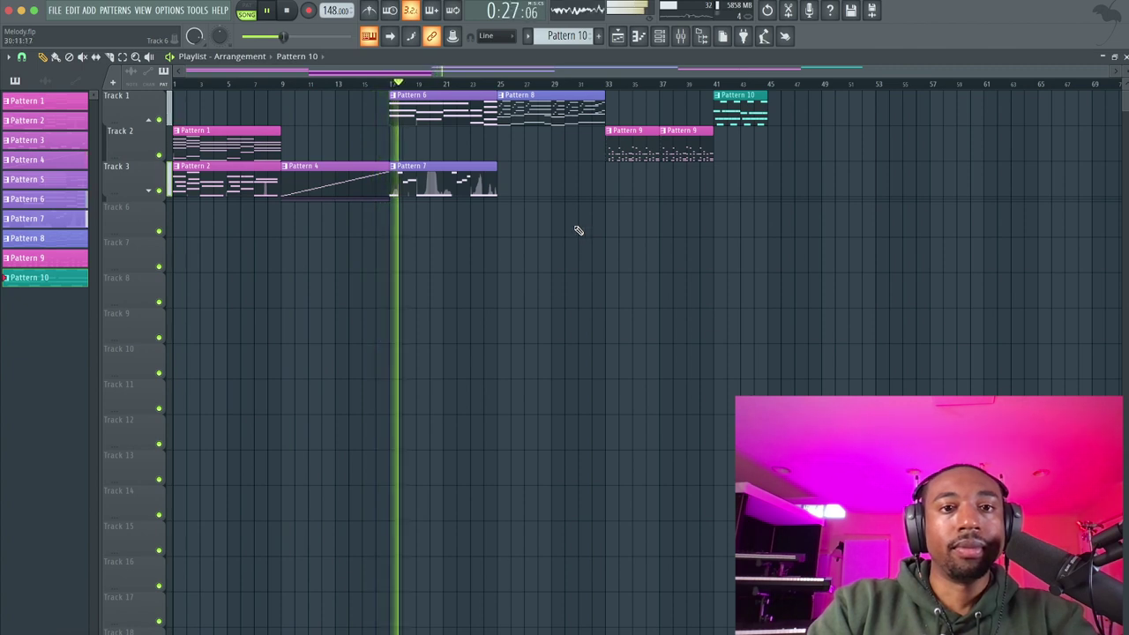
- Move the Pattern 7 clip up to Track 2 and add a second Pattern 10 clip on Track 1 at bar 45
{"action": "left_click", "coordinate": [480, 180]}
{"action": "left_click_drag", "start_coordinate": [478, 174], "coordinate": [478, 139]}
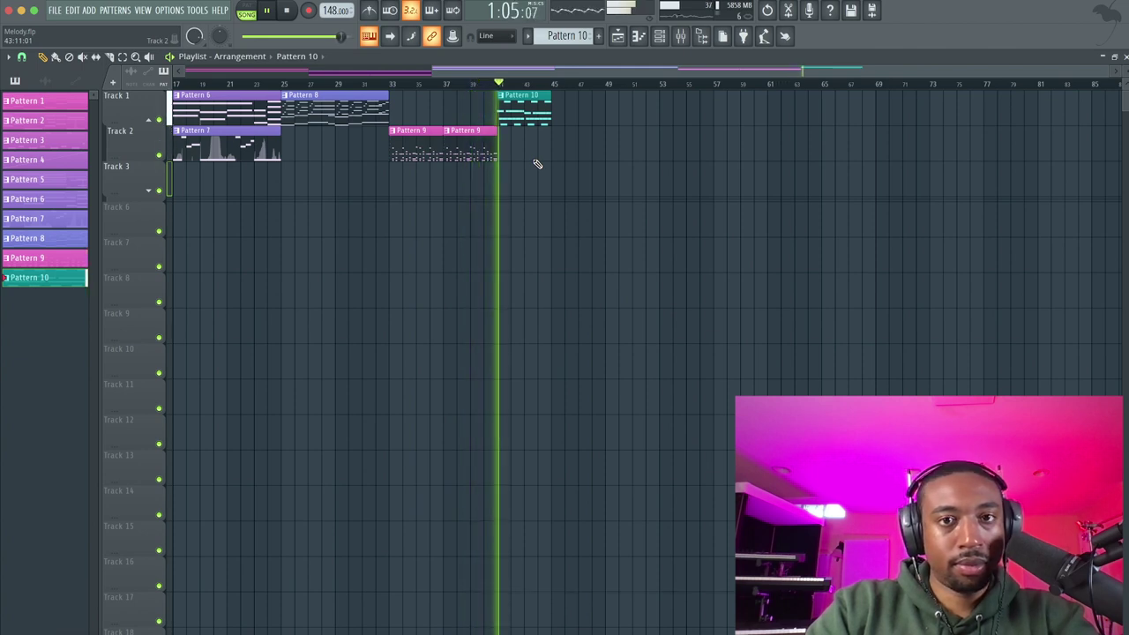
{"action": "left_click_drag", "start_coordinate": [580, 144], "coordinate": [574, 111]}
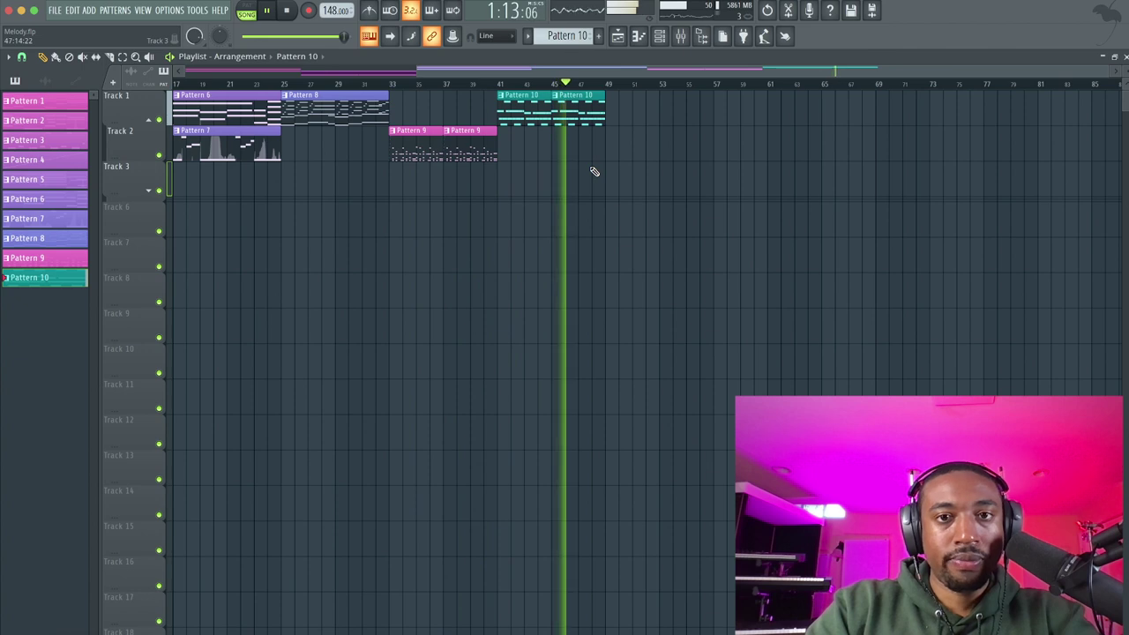
- Check the track levels in the mixer, stop playback and return to the full playlist
{"action": "scroll", "coordinate": [510, 178], "scroll_direction": "left", "scroll_amount": 5}
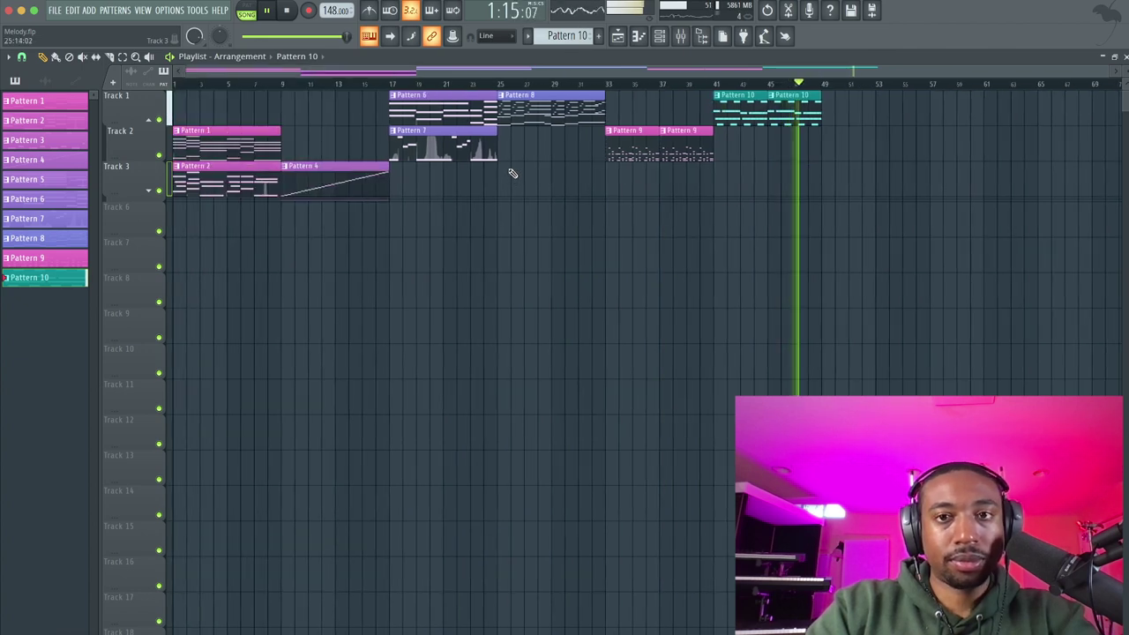
{"action": "left_click", "coordinate": [680, 35]}
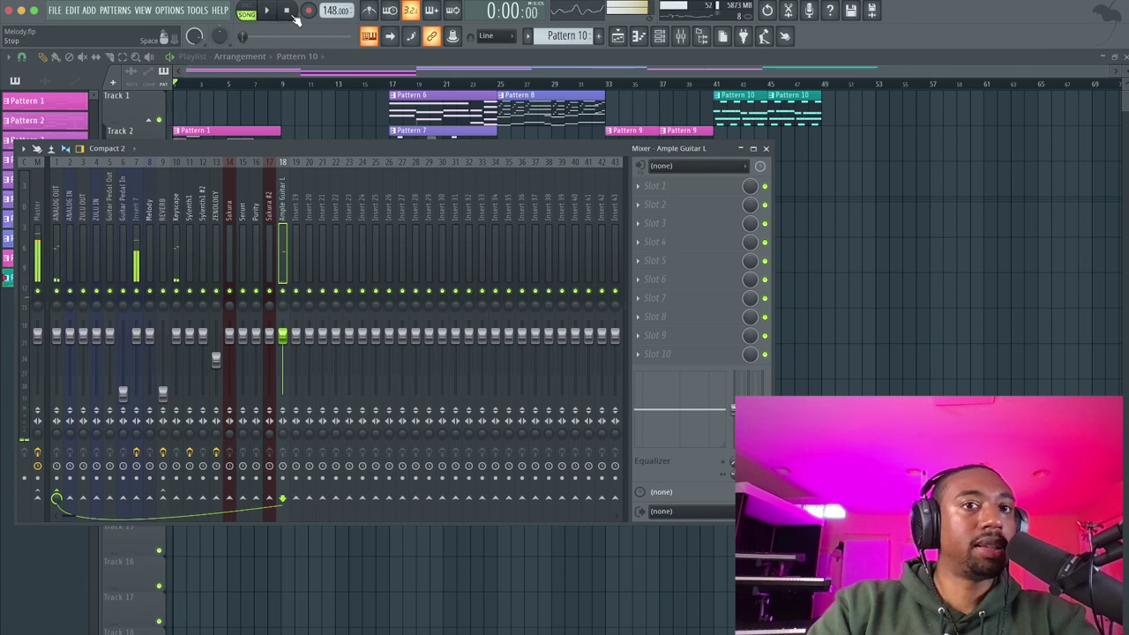
{"action": "key", "text": "F9"}
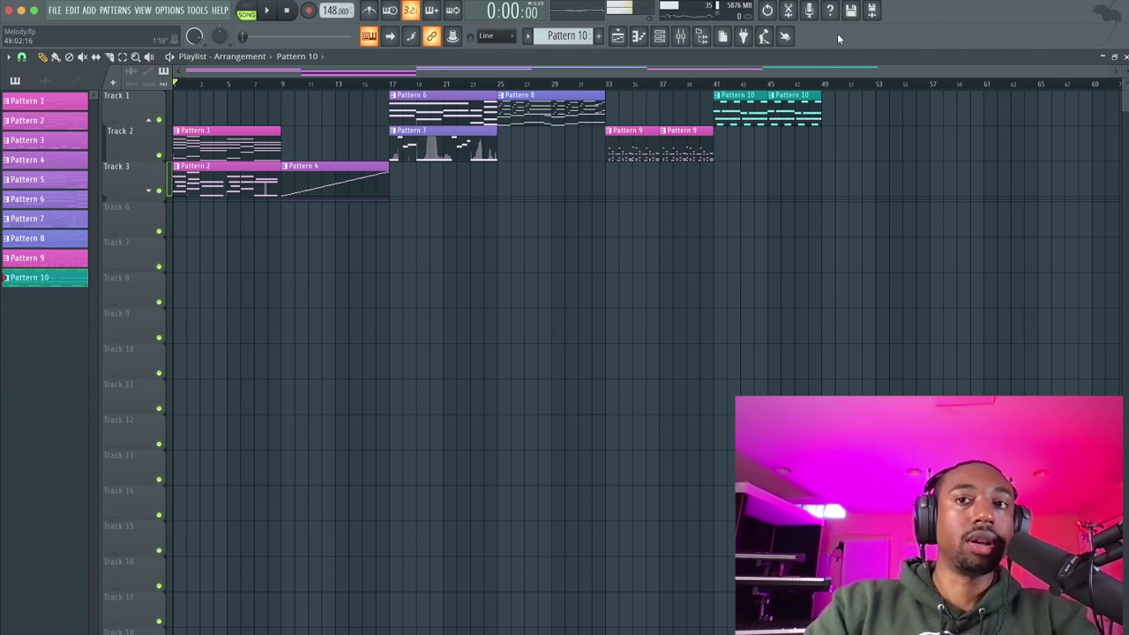
{"action": "left_click", "coordinate": [845, 1]}
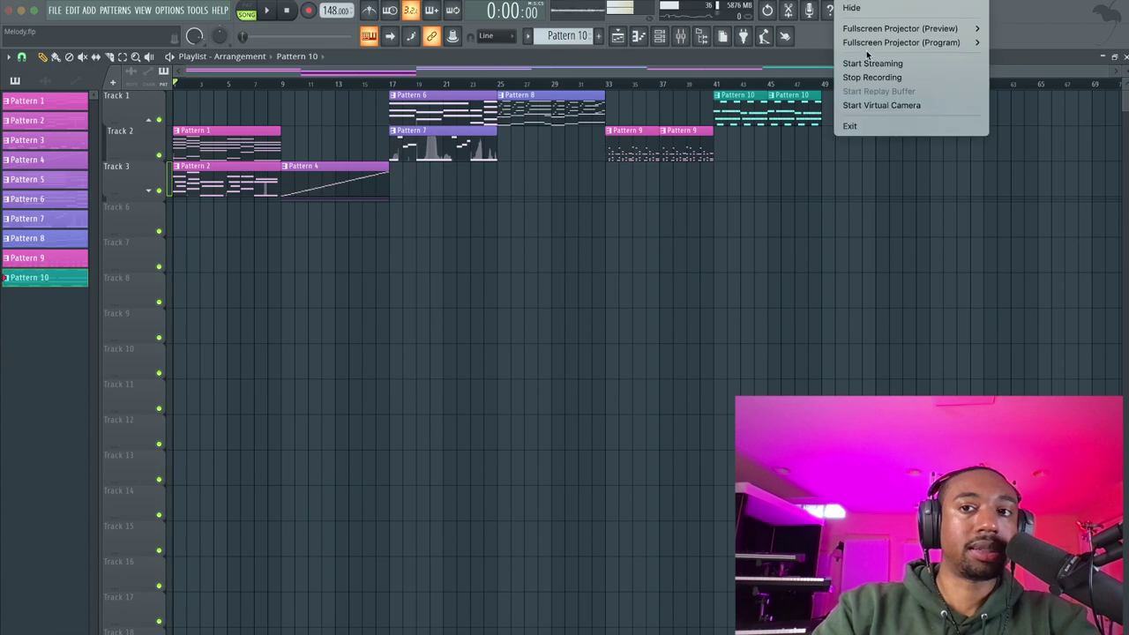